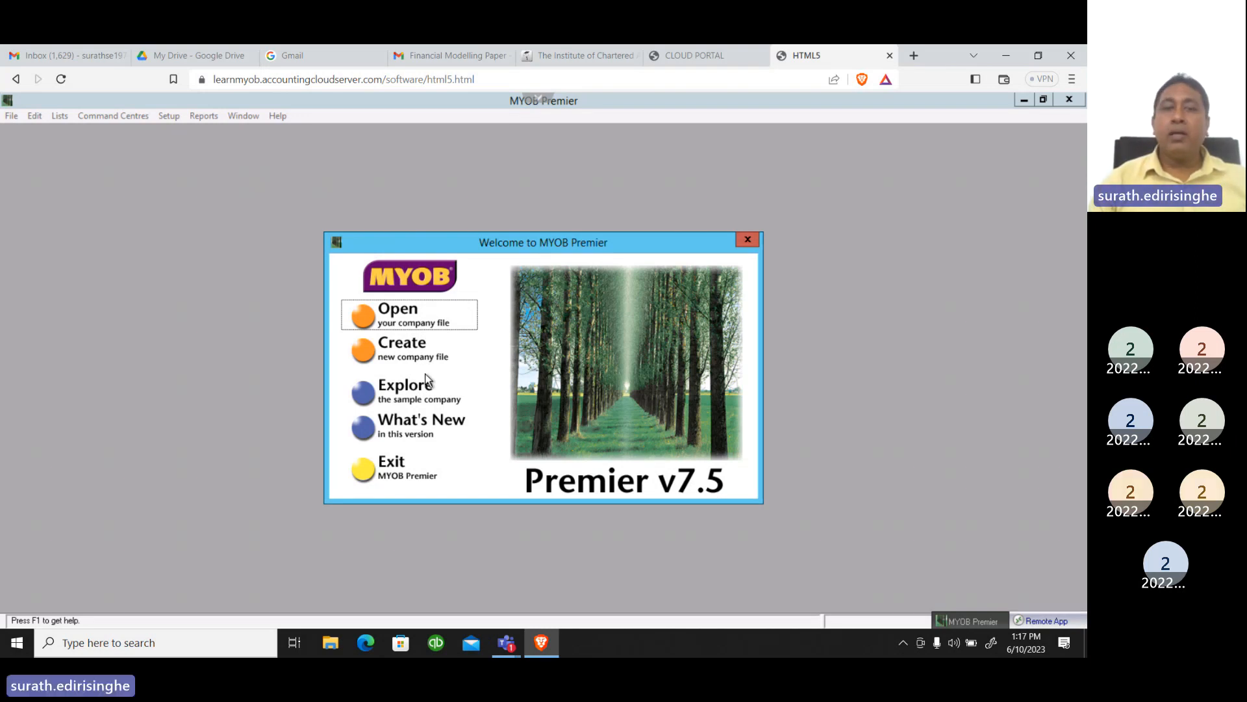
Open the existing company file SAB Cricket Pvt Ltd.prm from the Data folder
{"action": "left_click", "coordinate": [412, 322]}
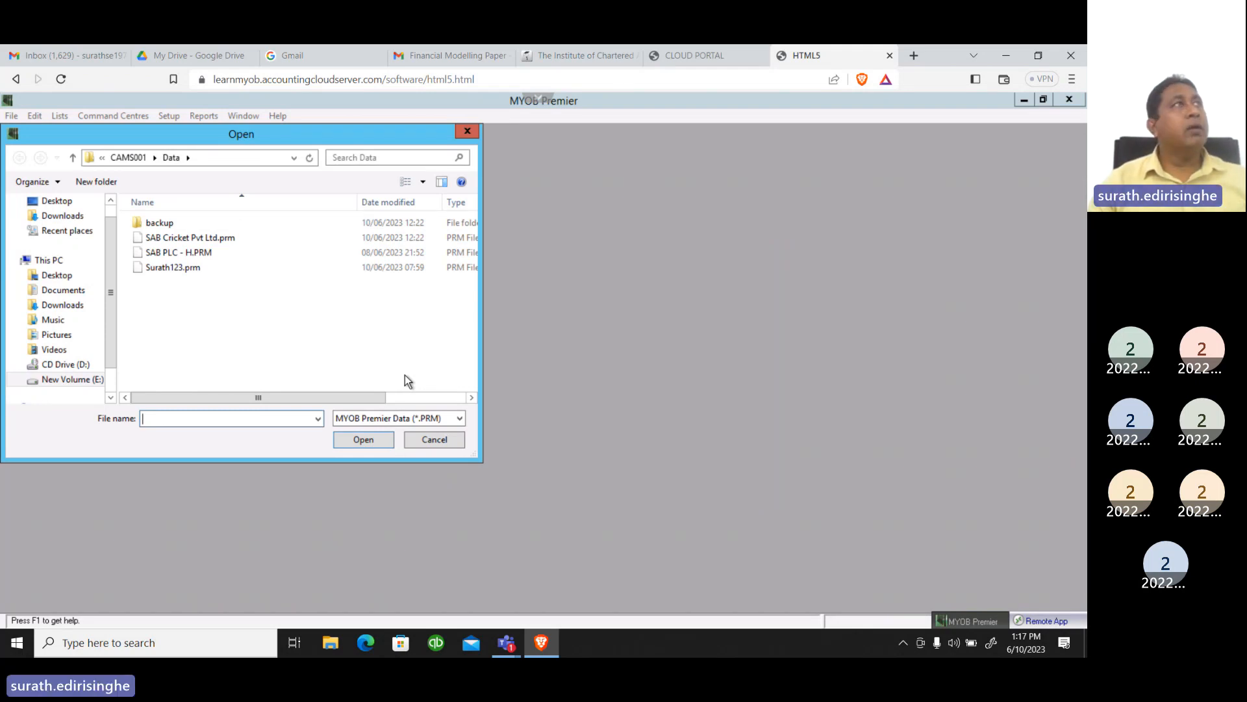
{"action": "left_click", "coordinate": [179, 240]}
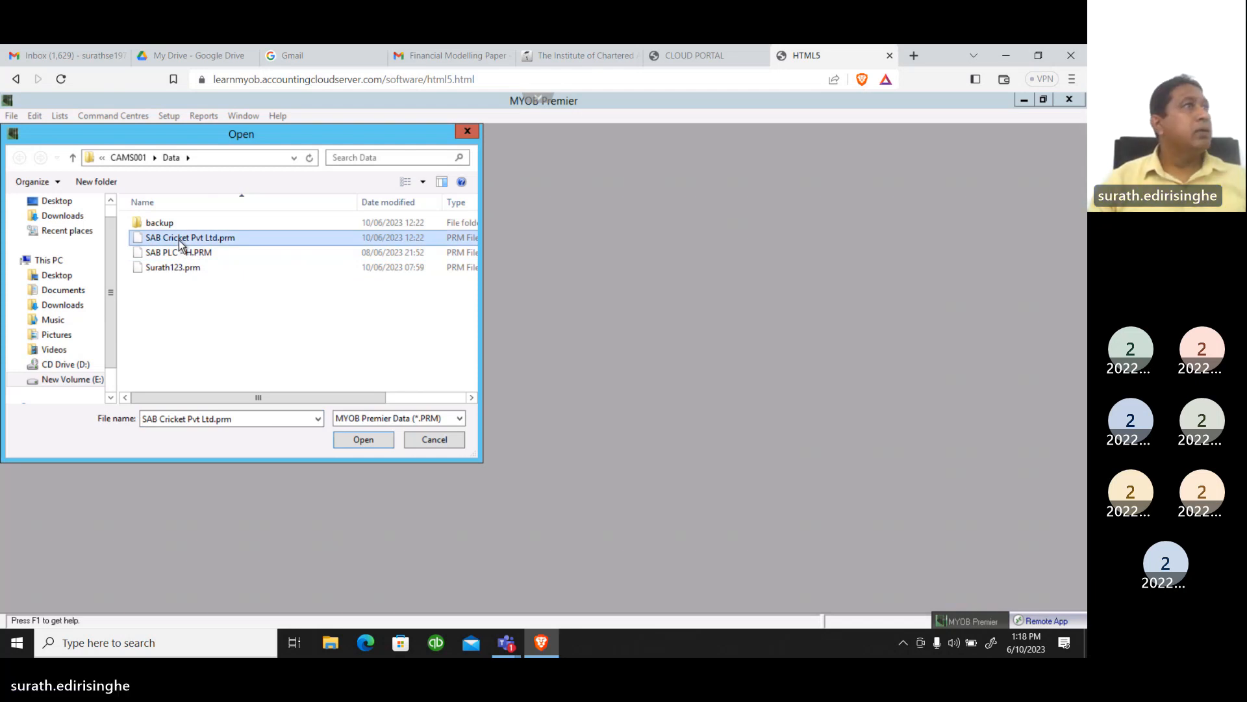
{"action": "left_click", "coordinate": [365, 439]}
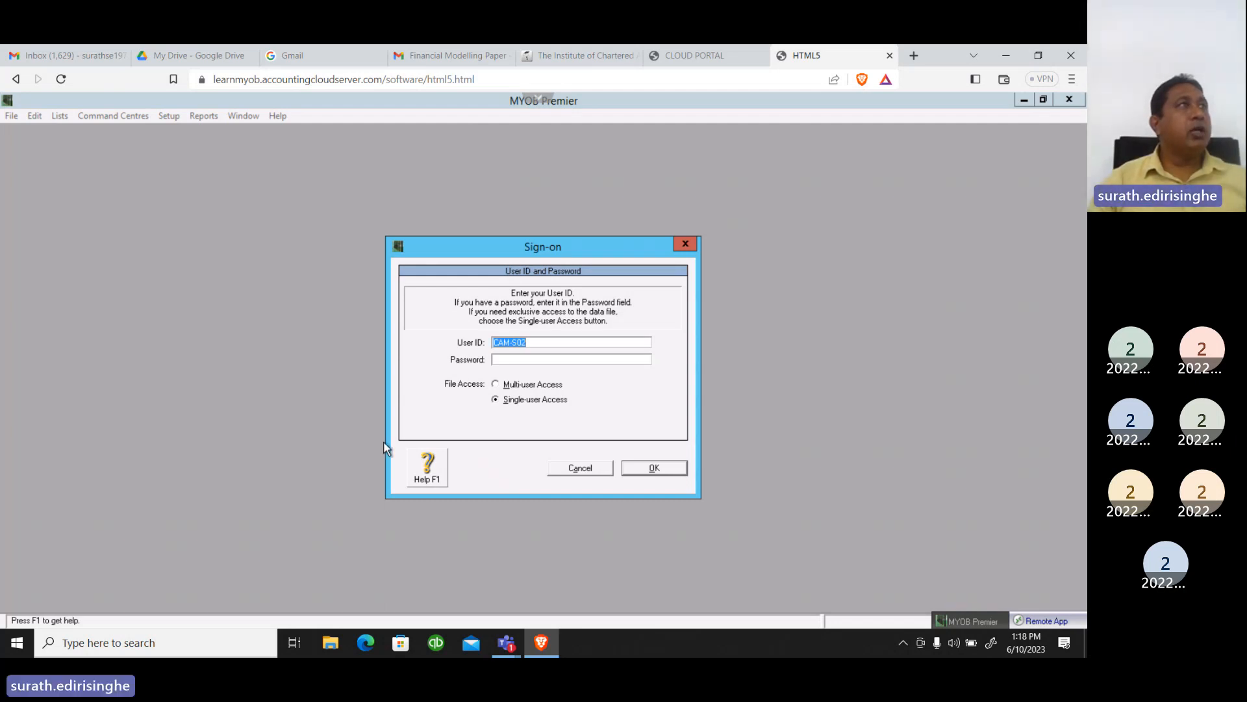
Sign on to the company file with the account password, keeping the given user ID and single-user access
{"action": "left_click", "coordinate": [505, 362]}
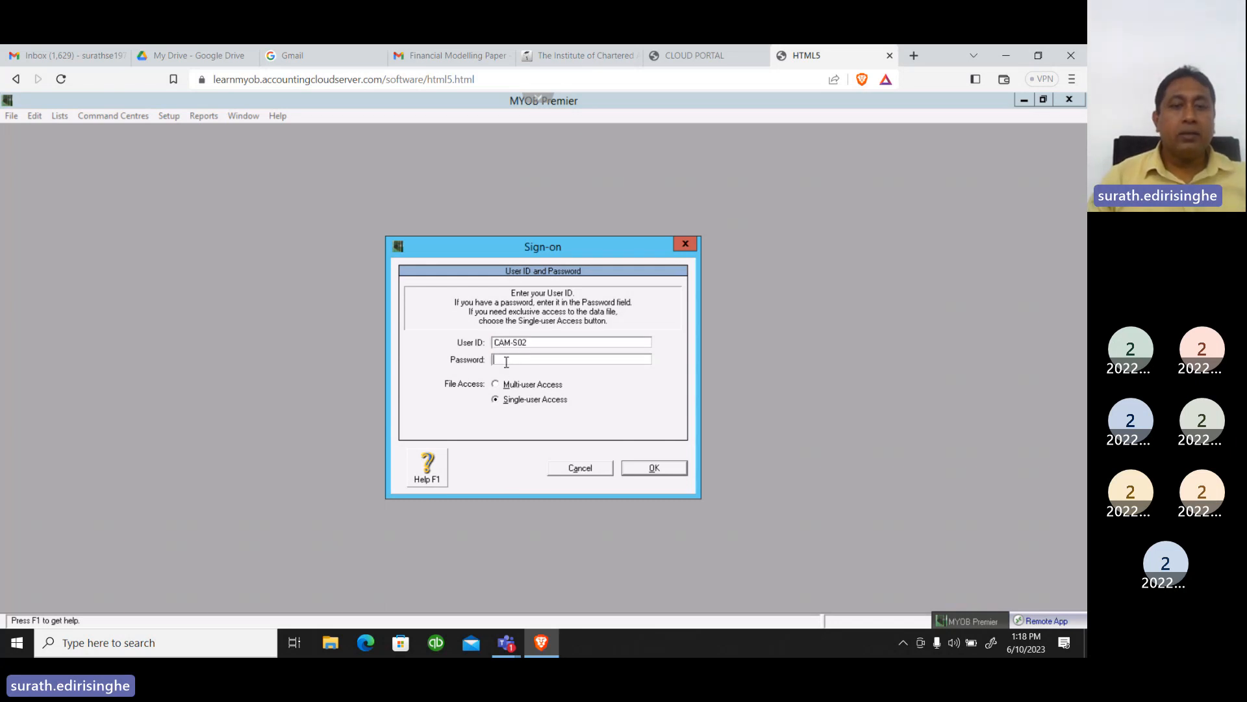
{"action": "type", "text": "***"}
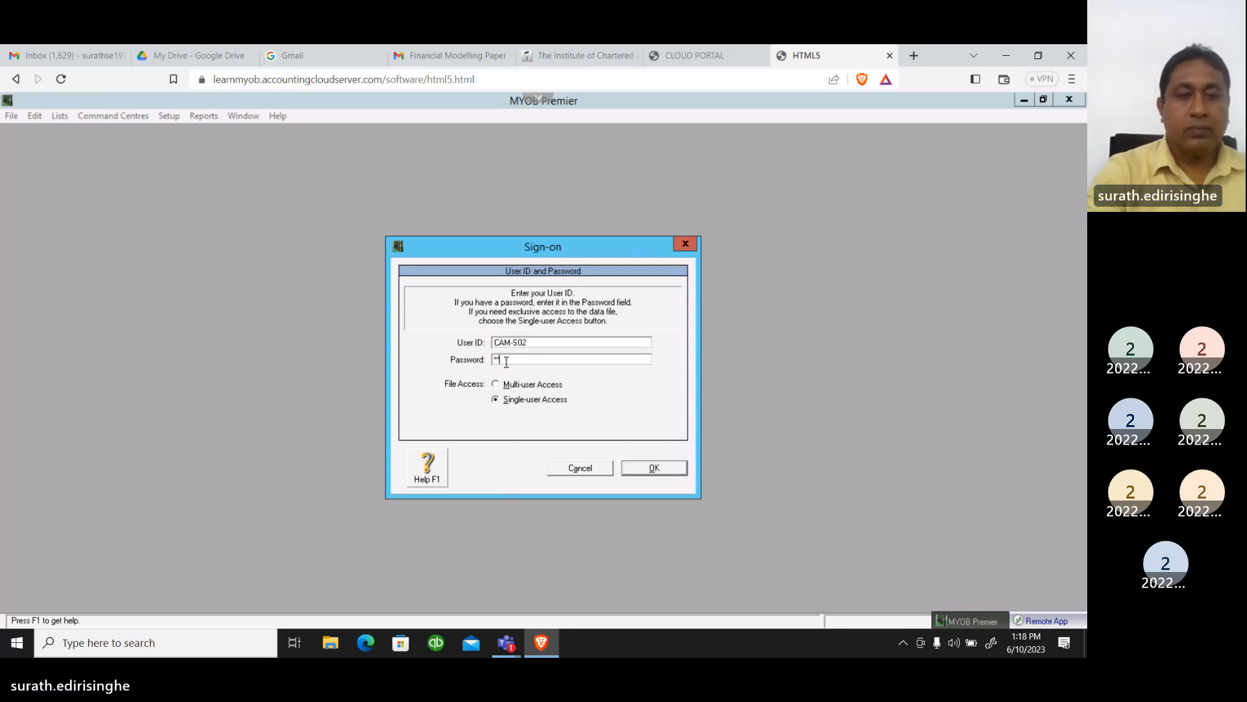
{"action": "type", "text": "***"}
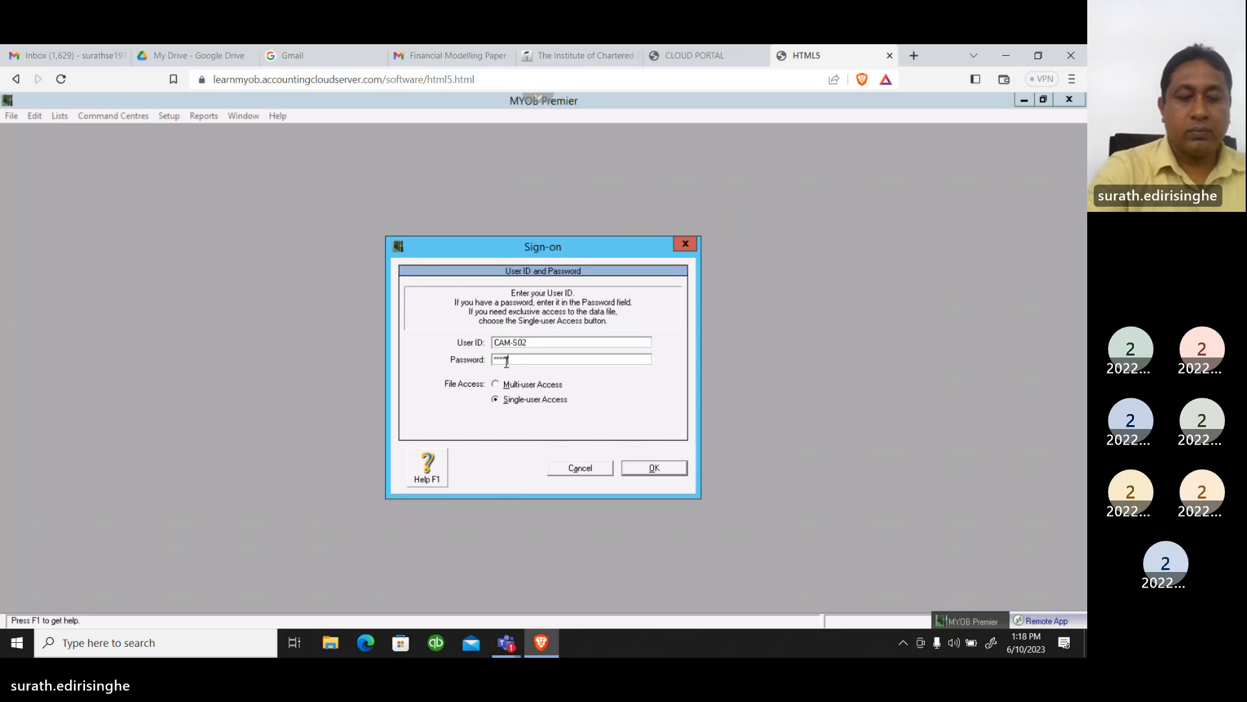
{"action": "type", "text": "***"}
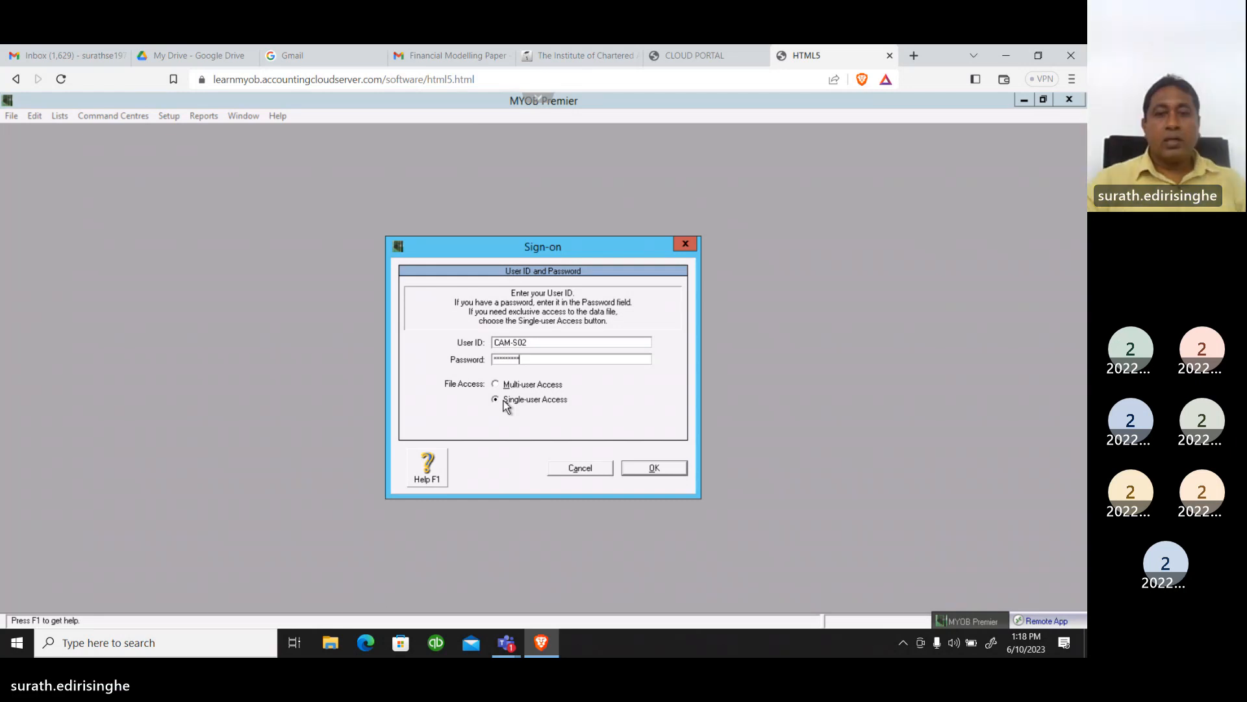
{"action": "left_click", "coordinate": [669, 471]}
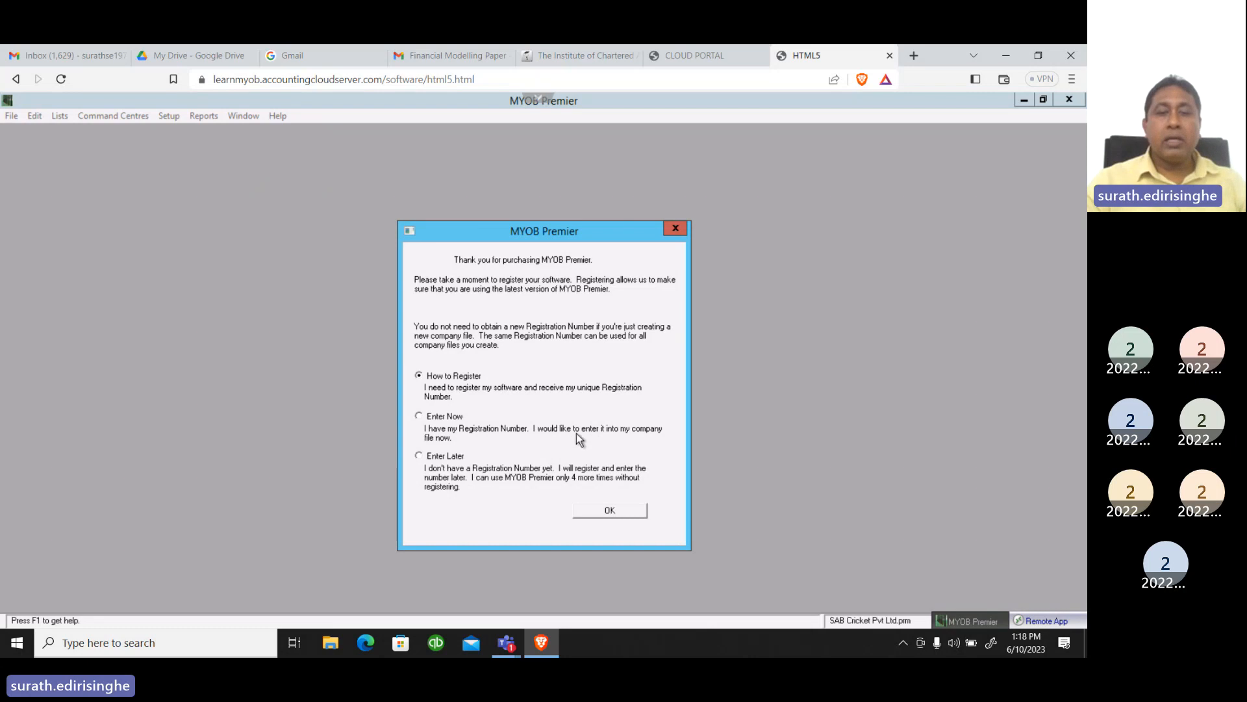
Postpone the software registration with the Enter Later option and maximise the Command Centre window
{"action": "left_click", "coordinate": [419, 457]}
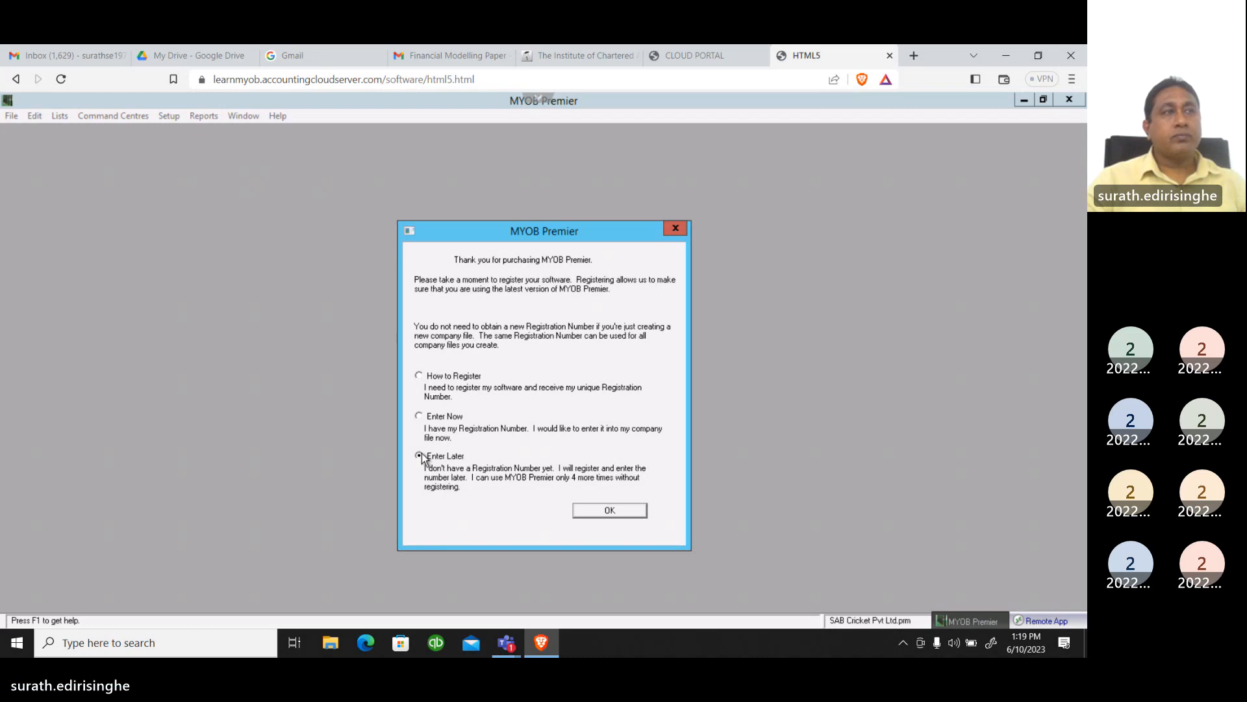
{"action": "left_click", "coordinate": [599, 512]}
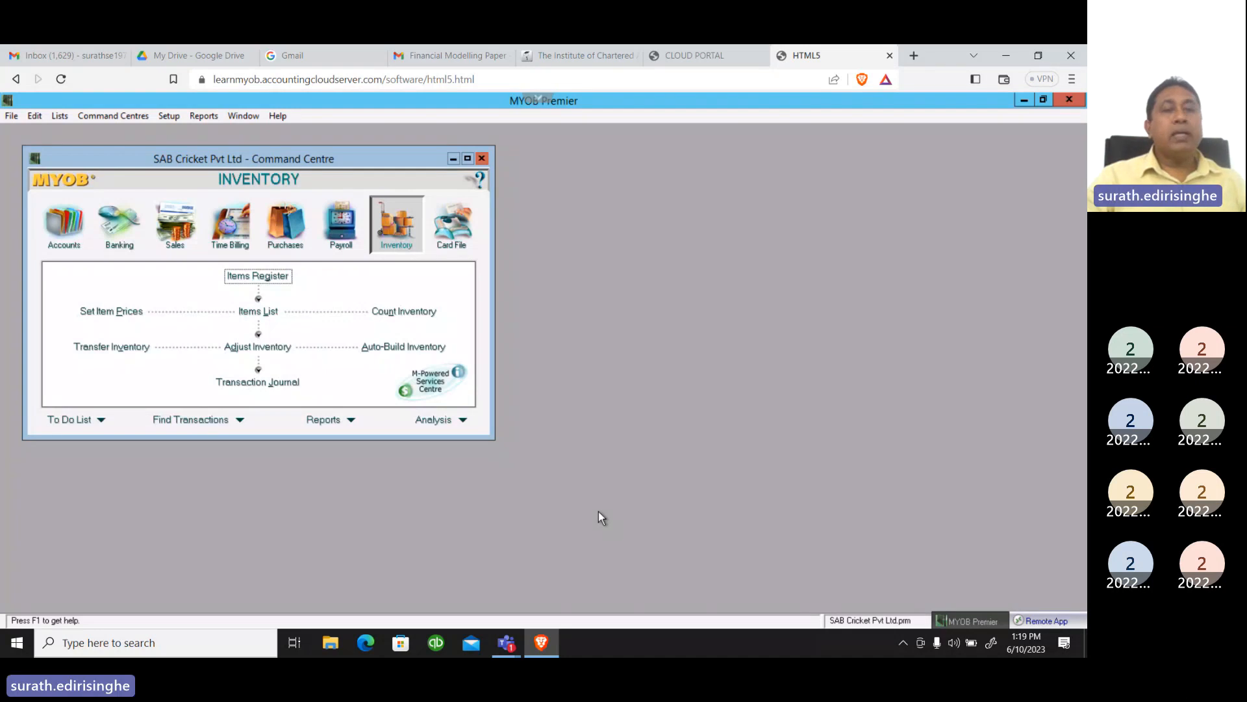
{"action": "left_click", "coordinate": [468, 159]}
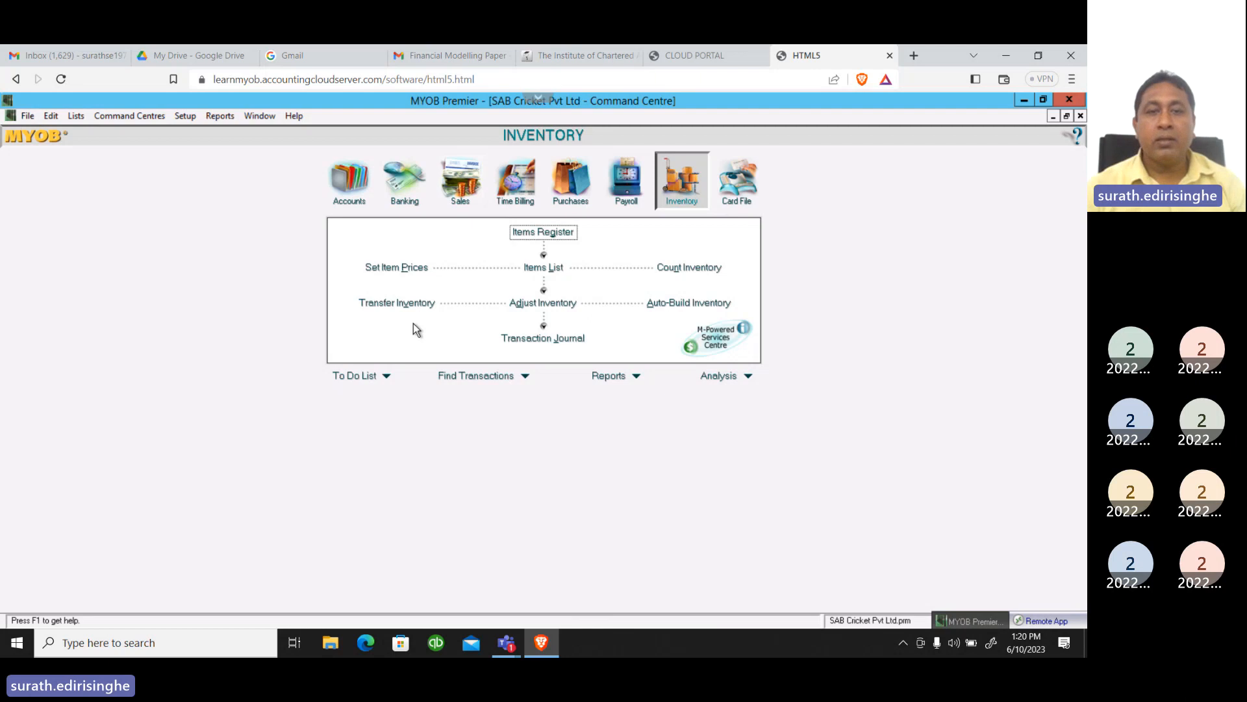
Review the Accounts List category by category, from Asset, Liability and Equity through Other Expense, and close it
{"action": "left_click", "coordinate": [352, 179]}
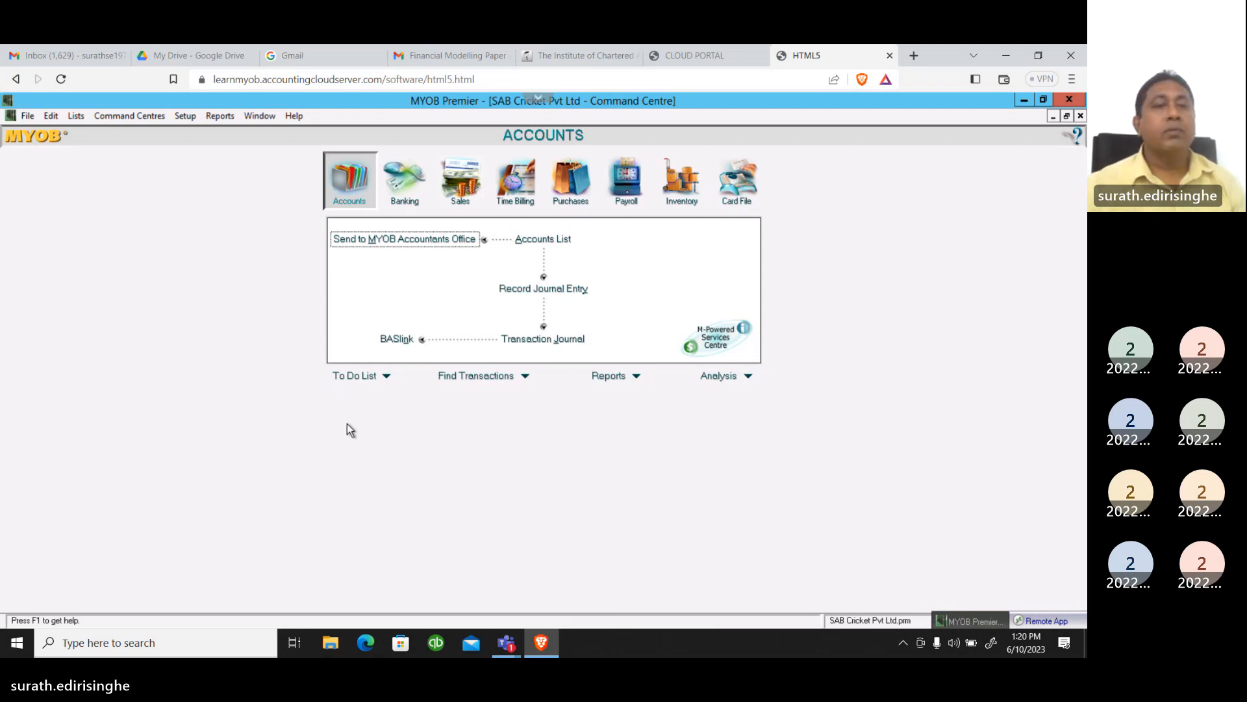
{"action": "left_click", "coordinate": [543, 241]}
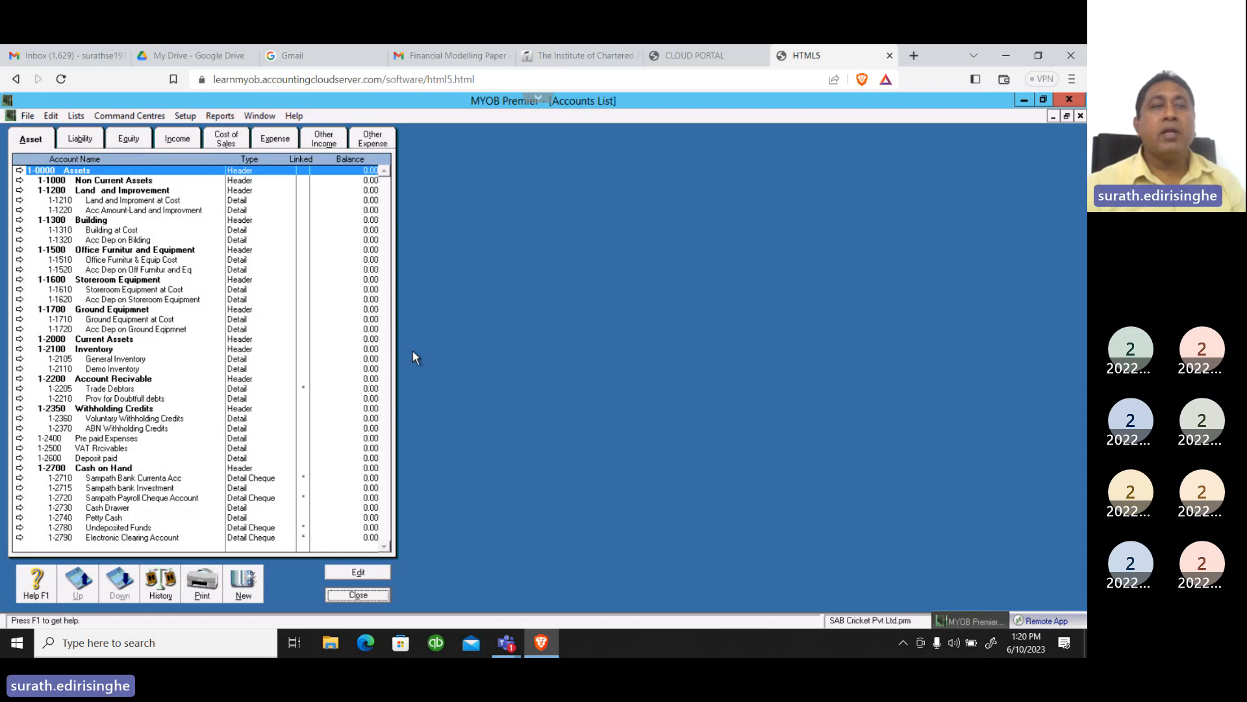
{"action": "left_click", "coordinate": [33, 142]}
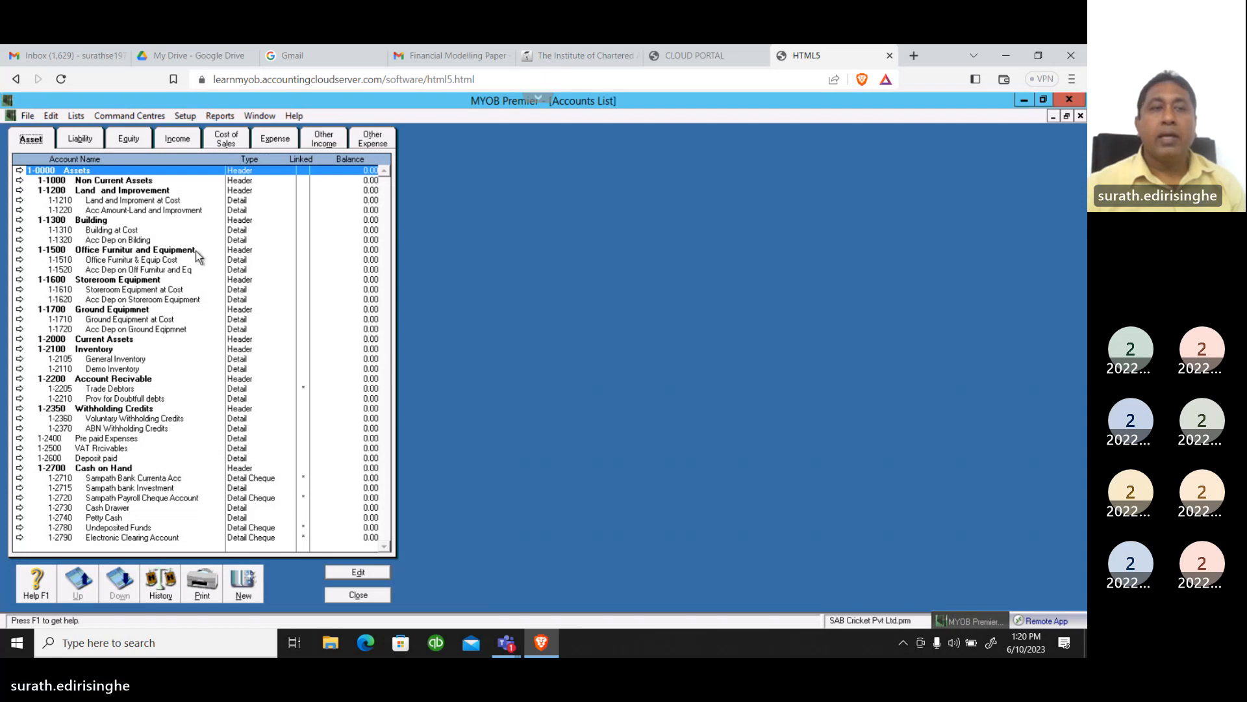
{"action": "left_click", "coordinate": [80, 139]}
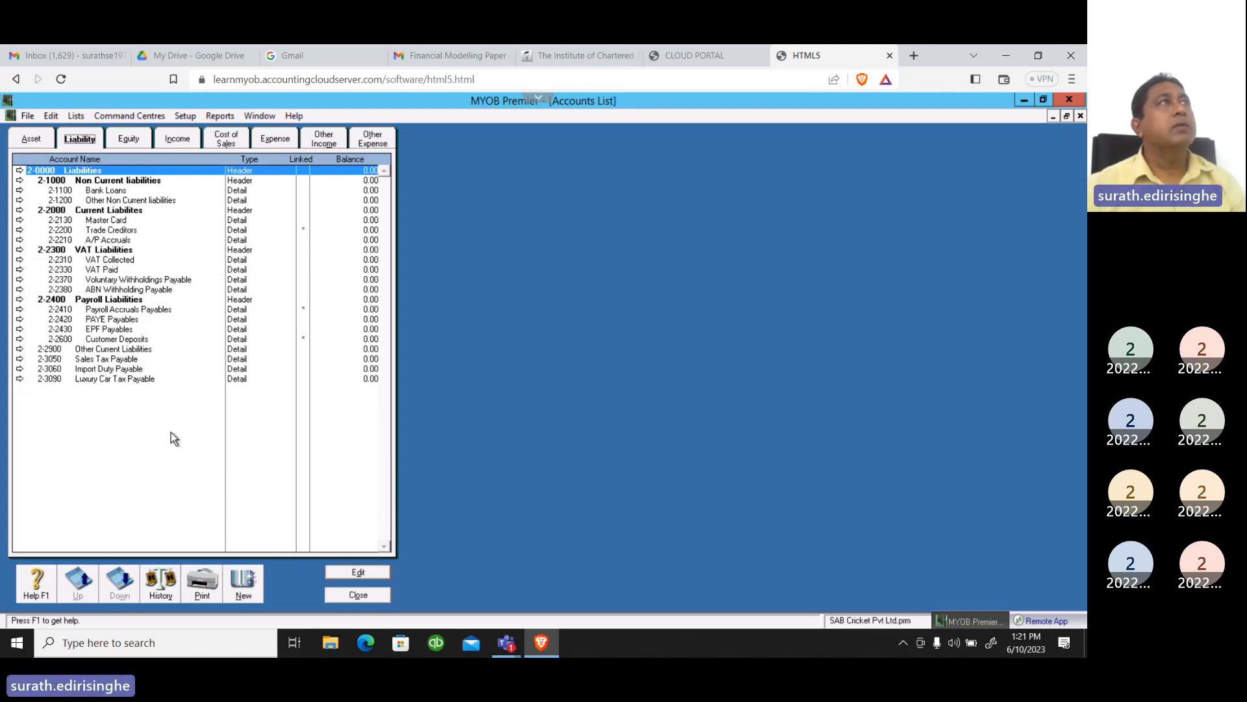
{"action": "left_click", "coordinate": [128, 140]}
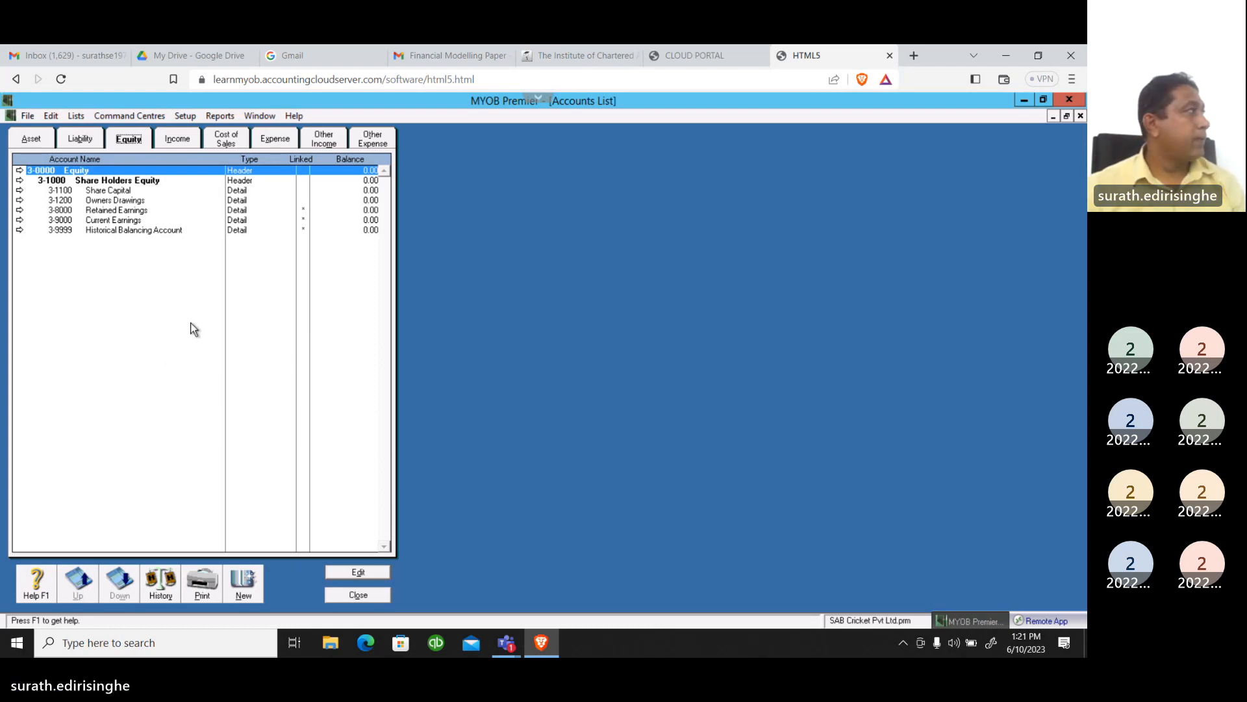
{"action": "left_click", "coordinate": [177, 139]}
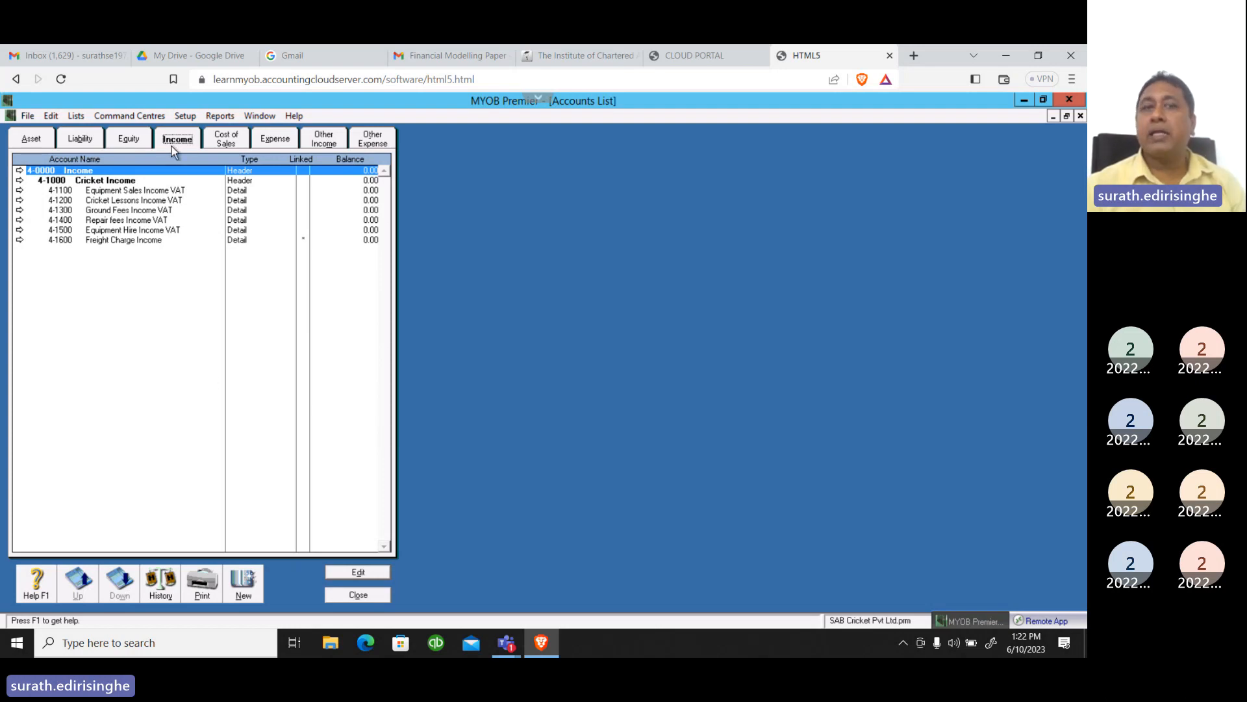
{"action": "left_click", "coordinate": [235, 143]}
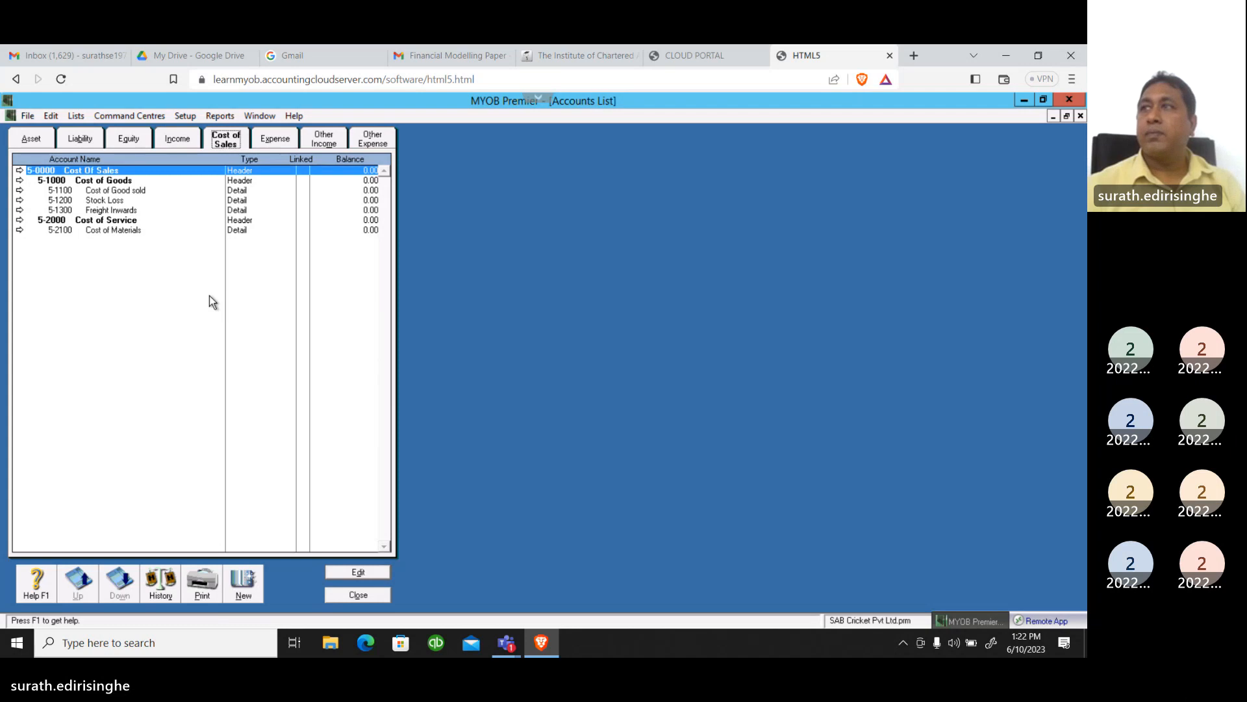
{"action": "left_click", "coordinate": [275, 139]}
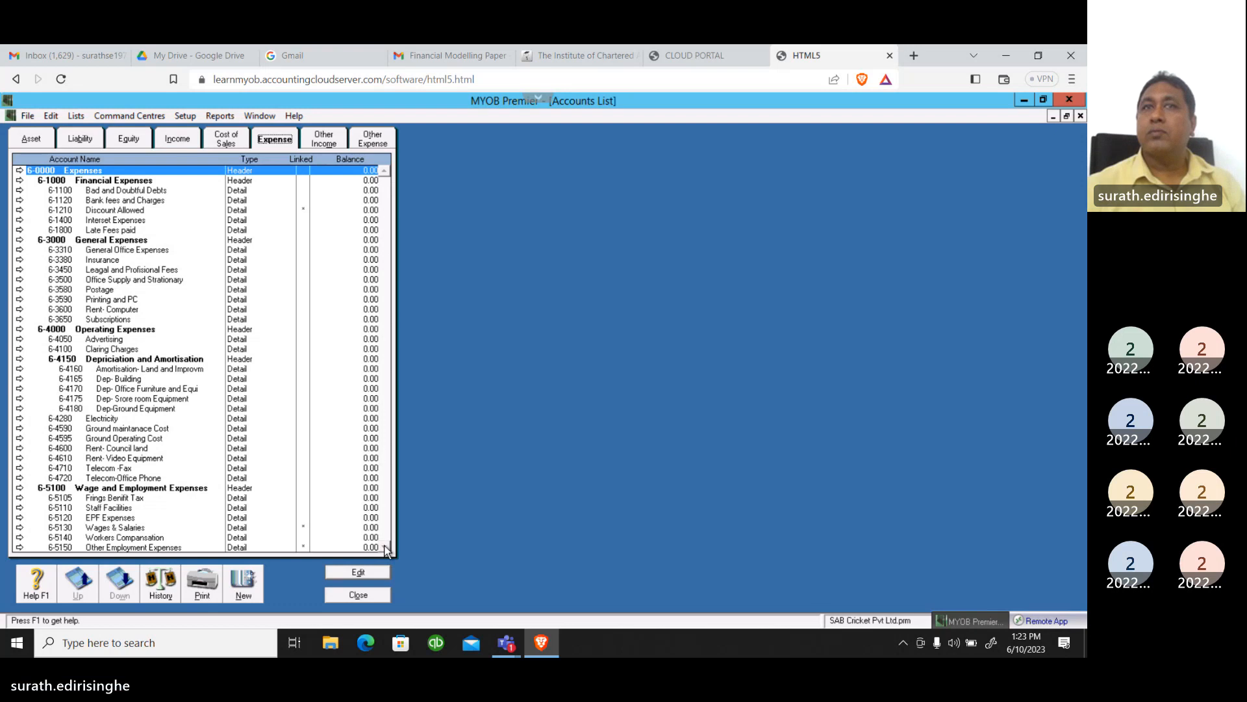
{"action": "left_click", "coordinate": [317, 139]}
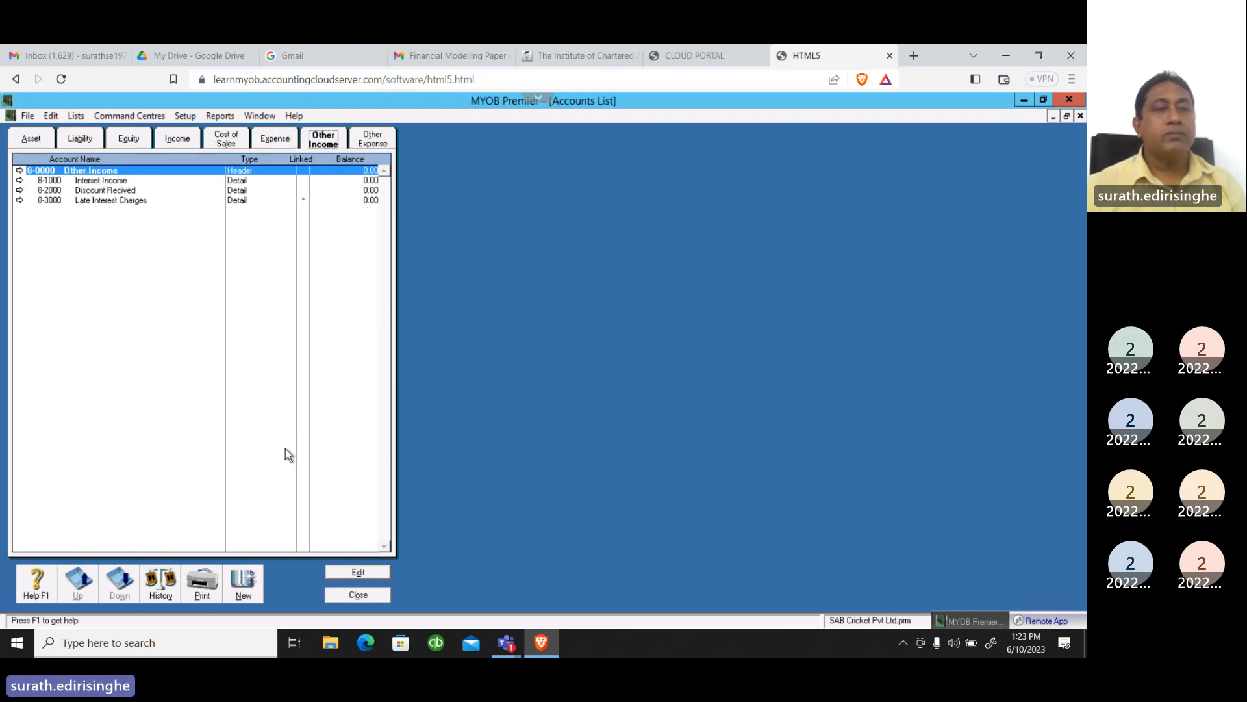
{"action": "left_click", "coordinate": [374, 142]}
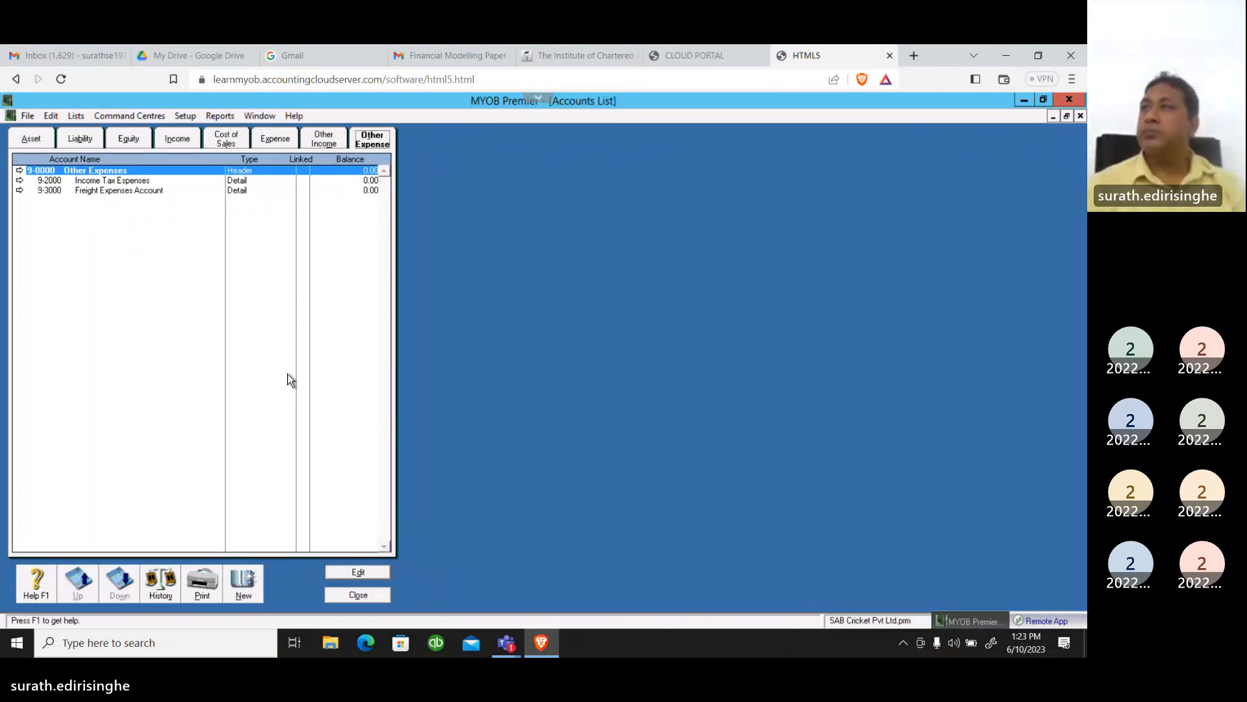
{"action": "left_click", "coordinate": [358, 595]}
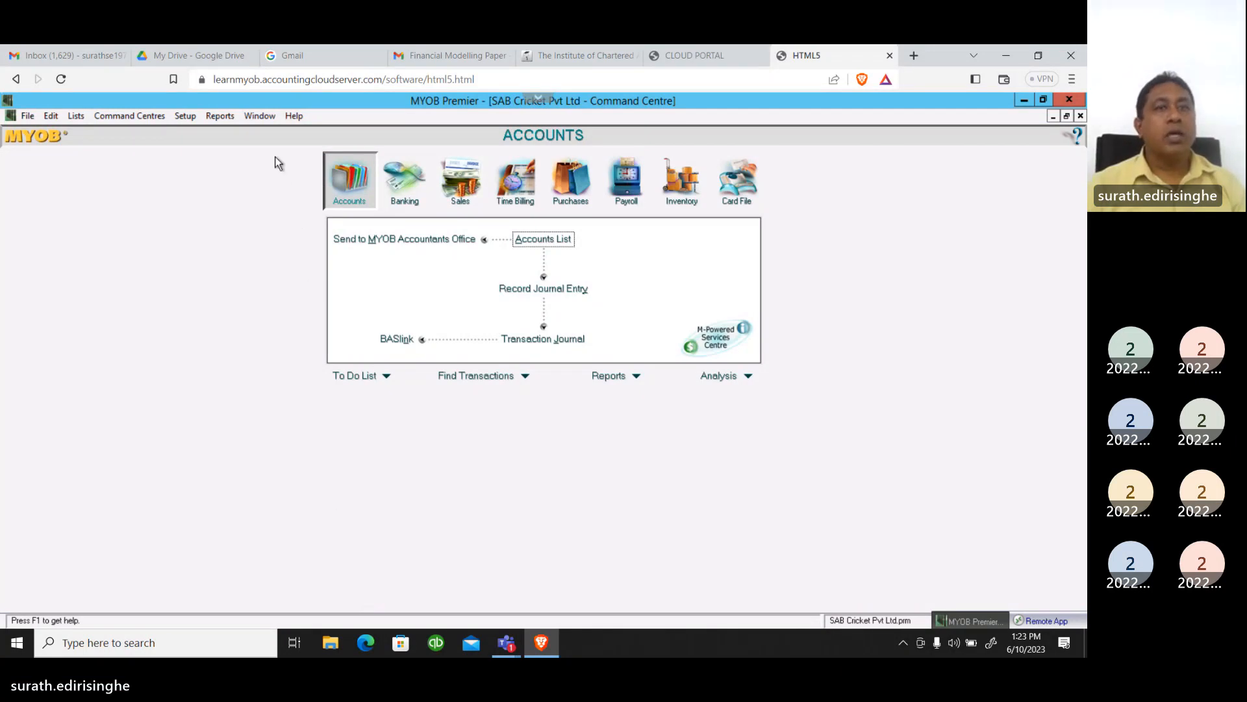
Review the linked accounts set up for Accounts & Banking and close them
{"action": "left_click", "coordinate": [184, 119]}
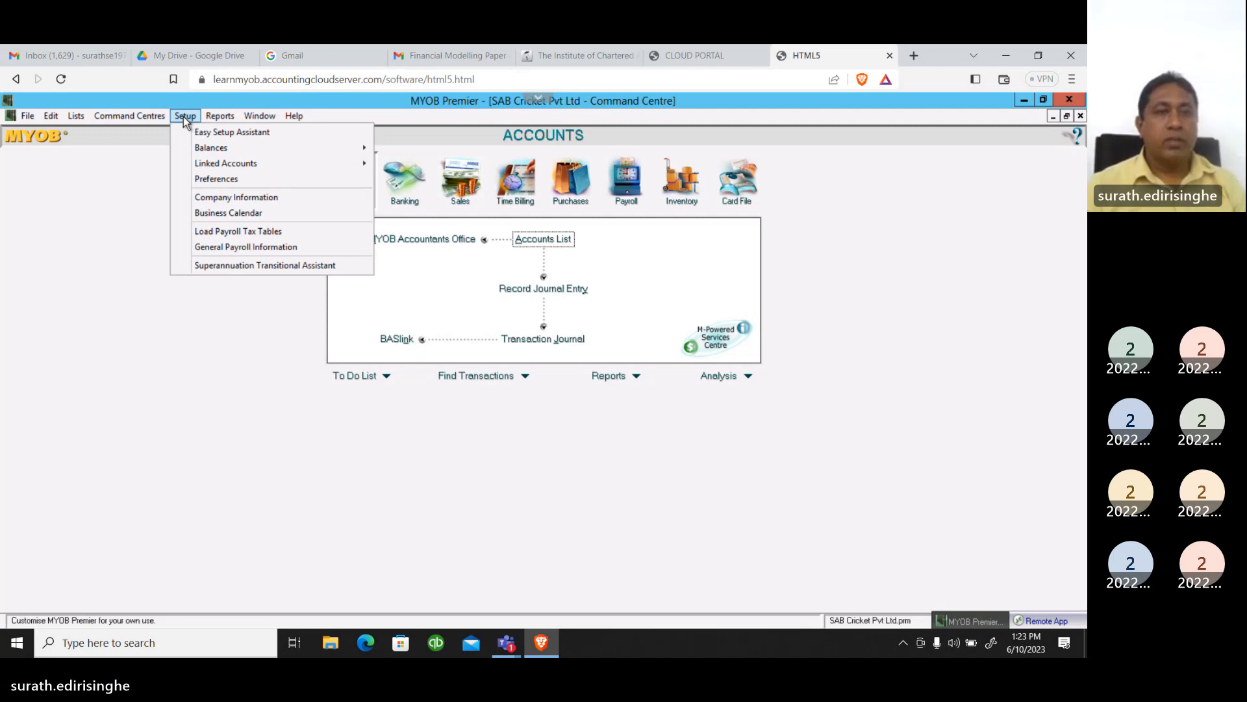
{"action": "mouse_move", "coordinate": [229, 167]}
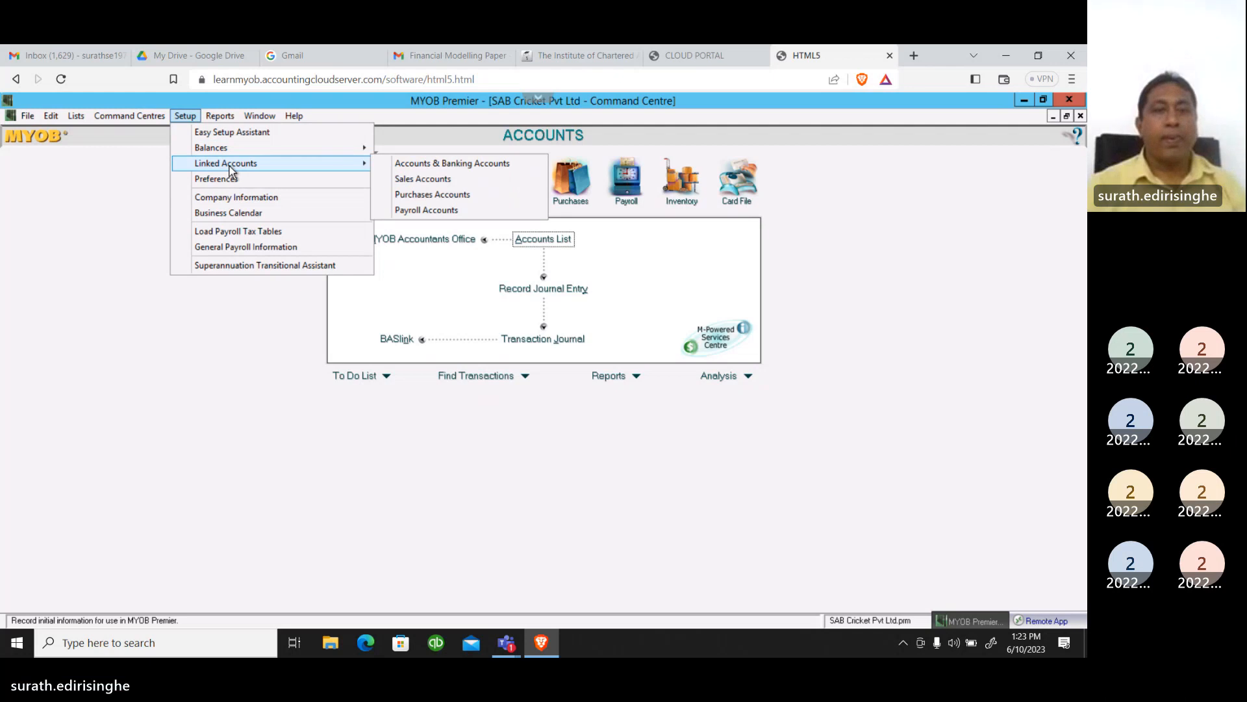
{"action": "left_click", "coordinate": [424, 164]}
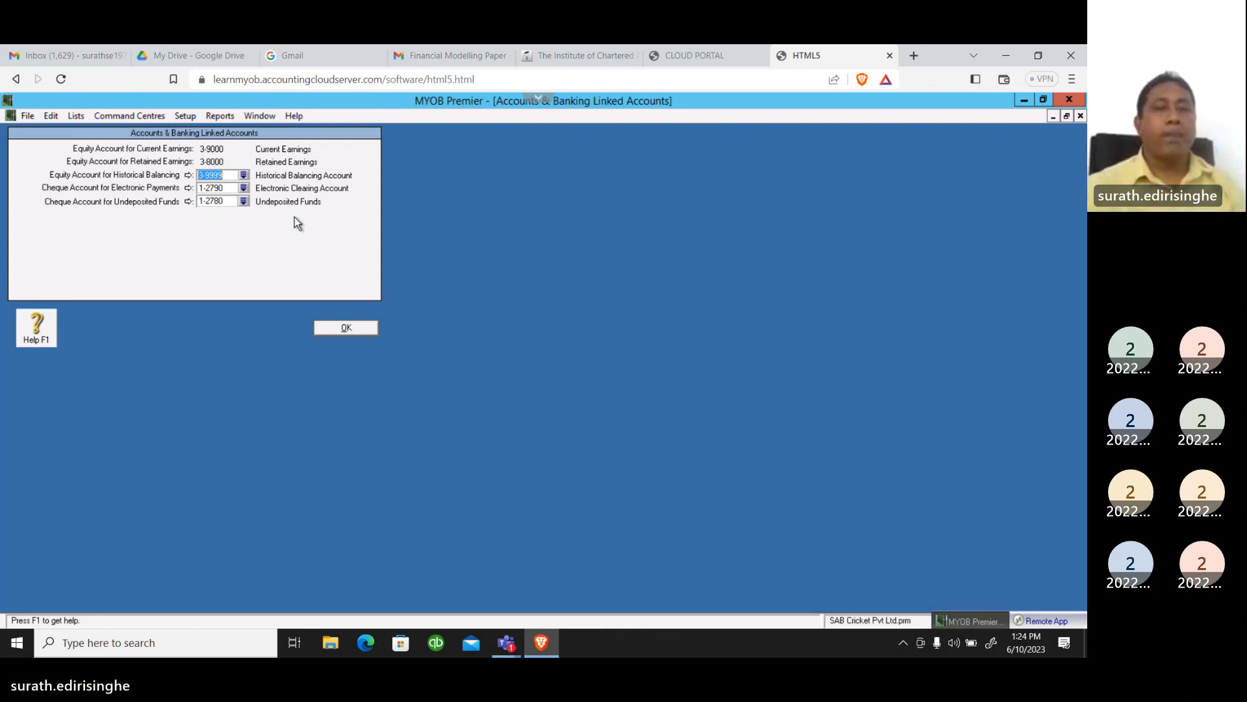
{"action": "left_click", "coordinate": [354, 332]}
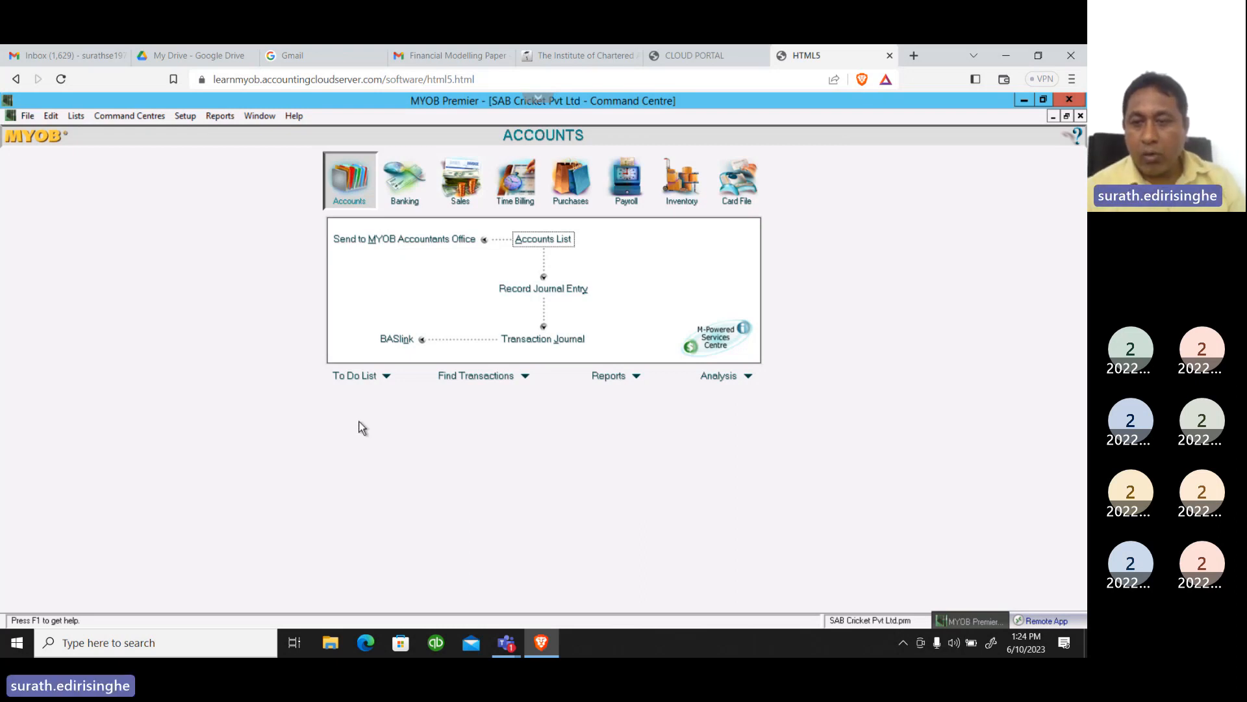
Close the transcript in the Teams meeting window and minimise the meeting to return to MYOB Premier
{"action": "left_click", "coordinate": [1001, 400]}
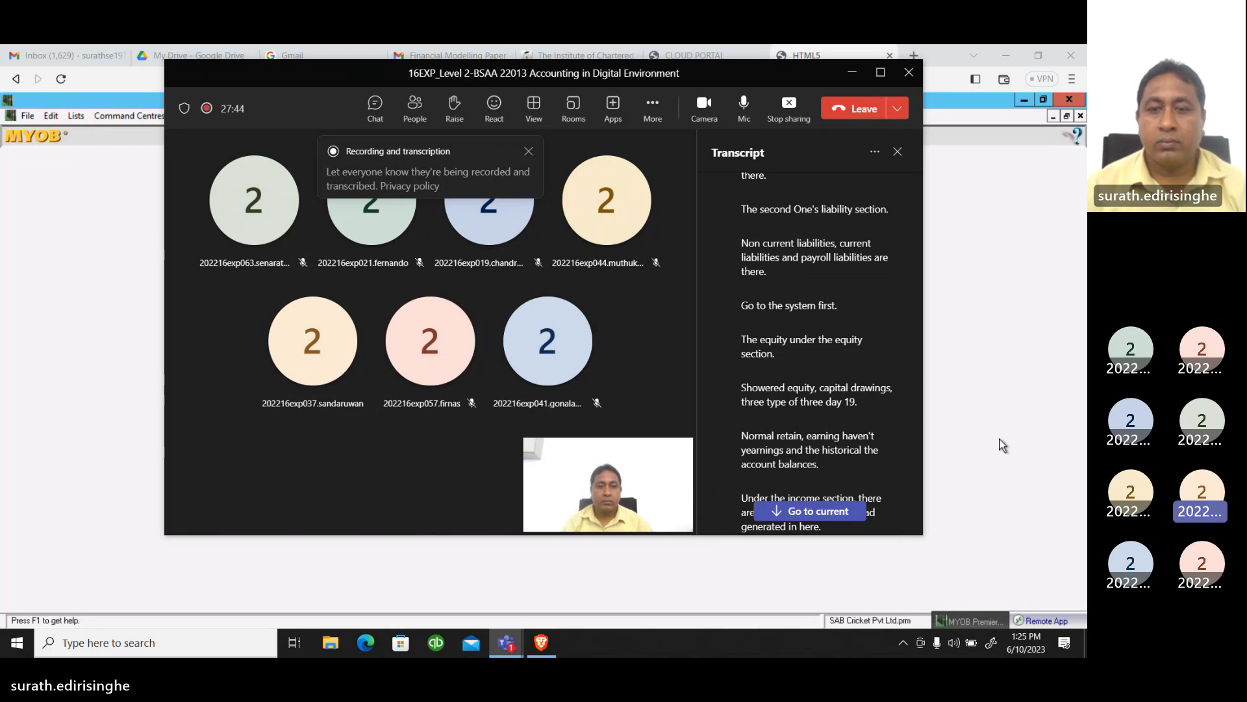
{"action": "left_click", "coordinate": [898, 152]}
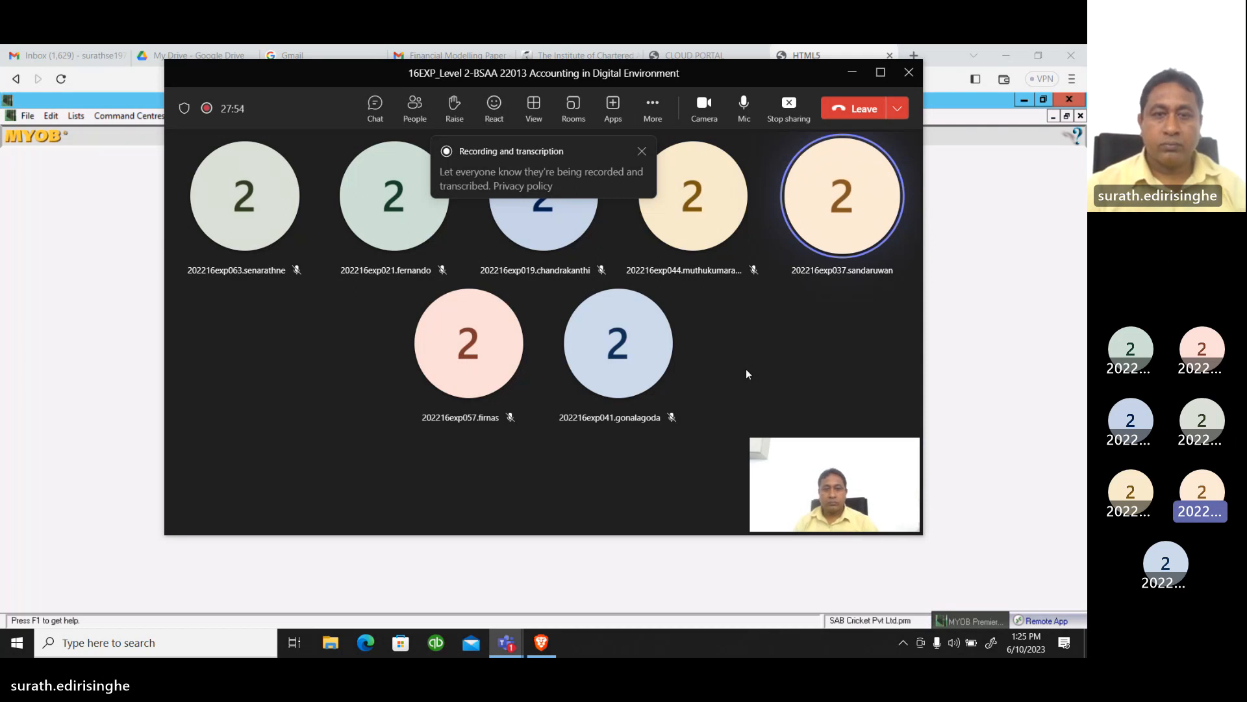
{"action": "left_click", "coordinate": [847, 80]}
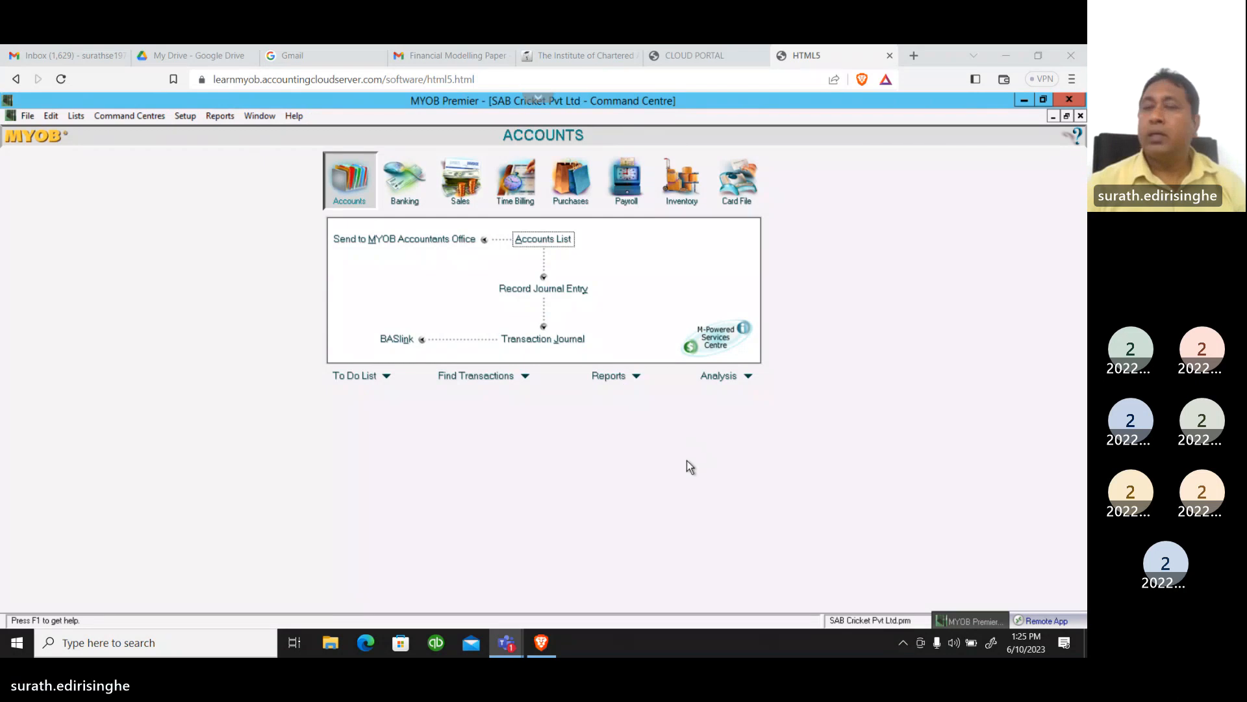
Open the sales linked accounts and select 4-1600 Freight Charge Income as the income account for freight
{"action": "left_click", "coordinate": [185, 117]}
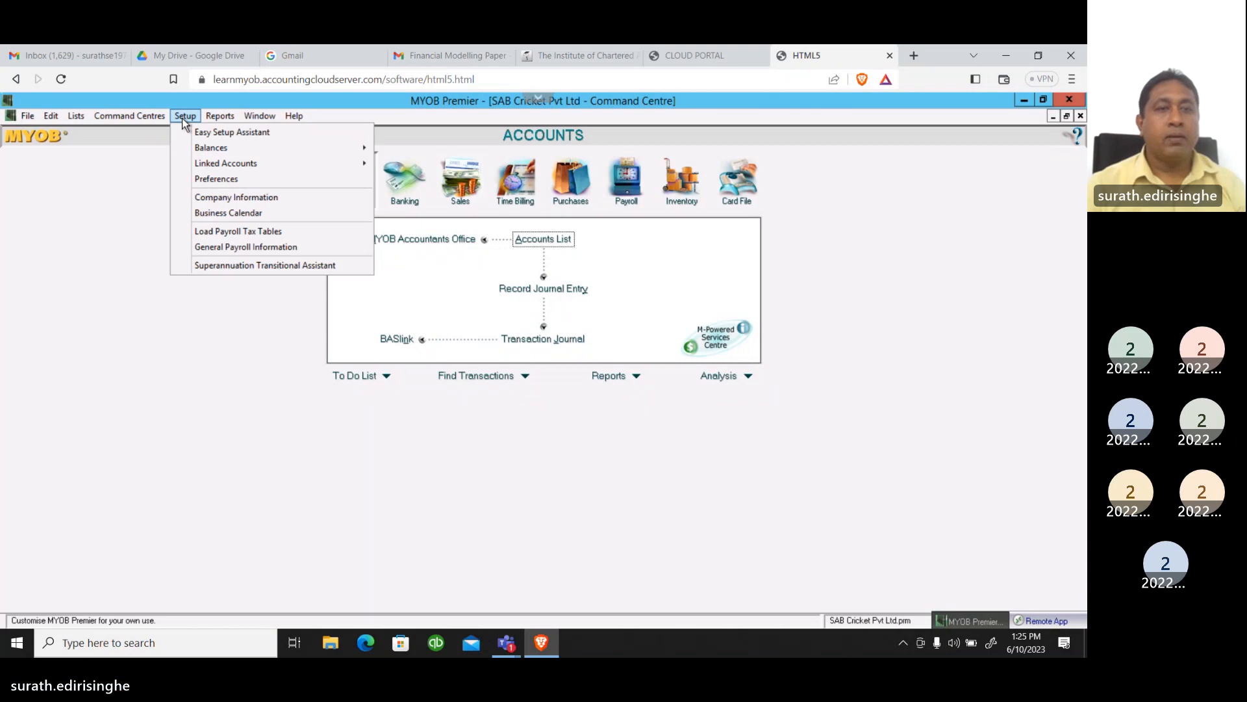
{"action": "mouse_move", "coordinate": [214, 166]}
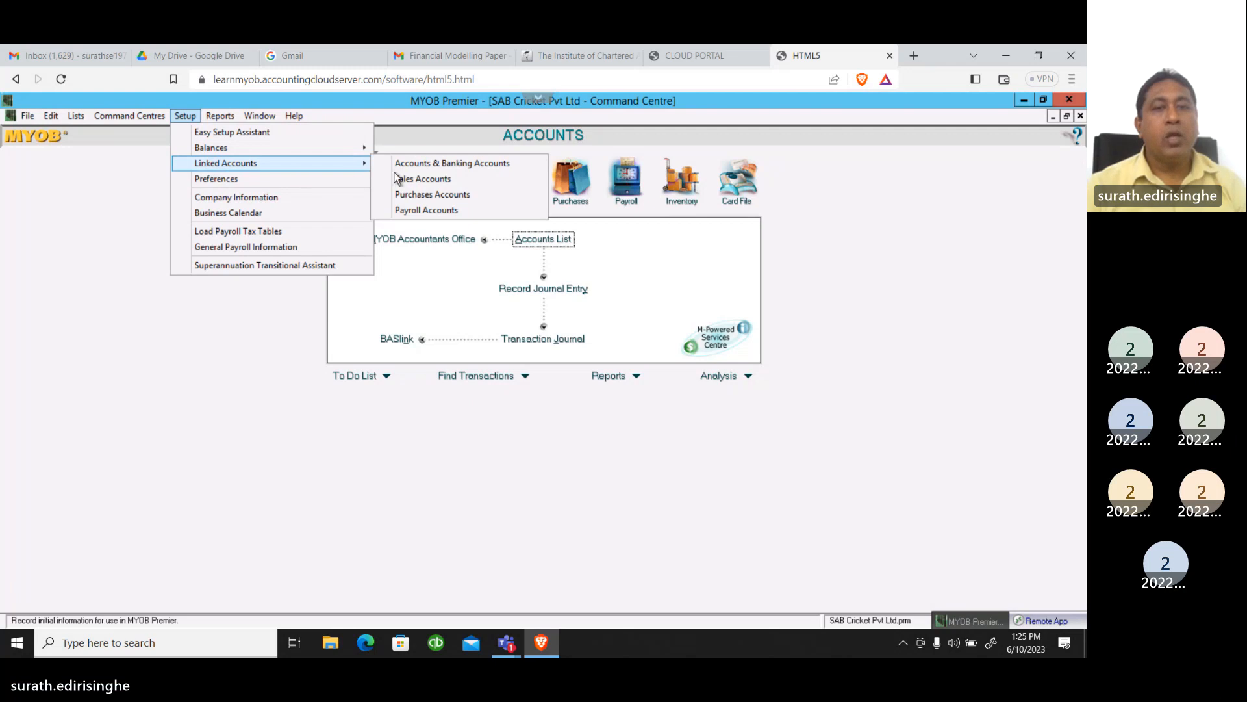
{"action": "left_click", "coordinate": [423, 180]}
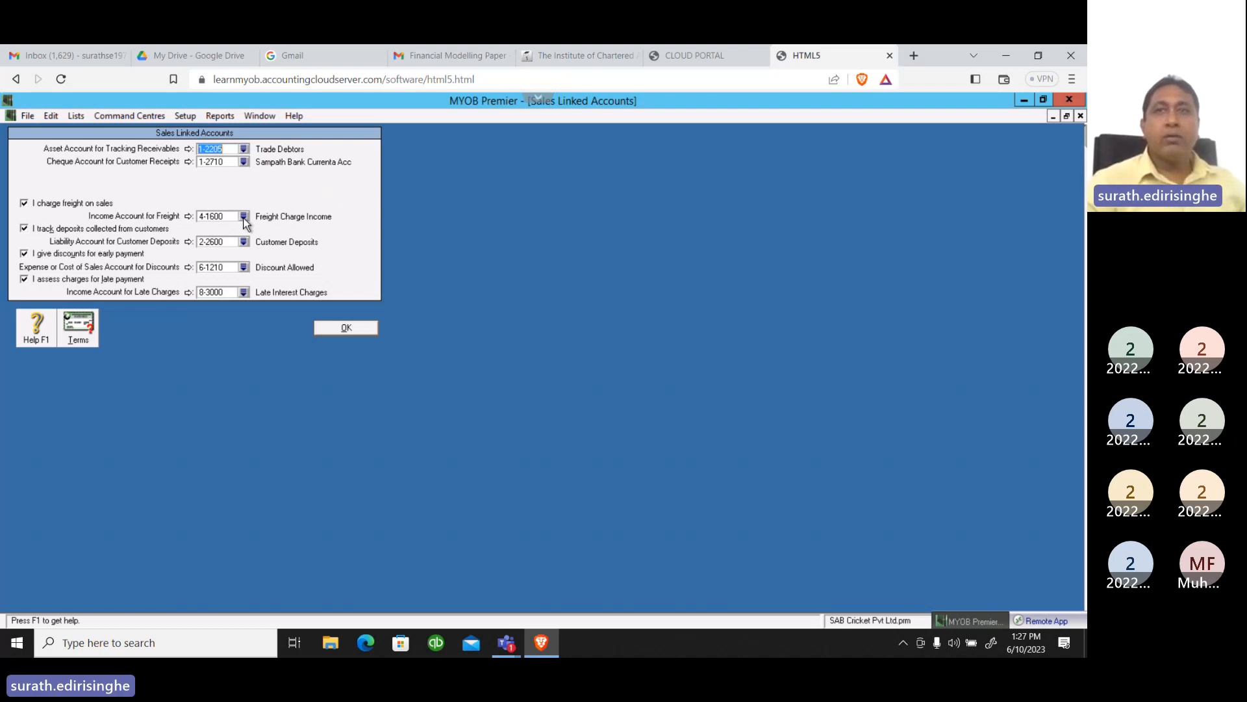
{"action": "left_click", "coordinate": [244, 217]}
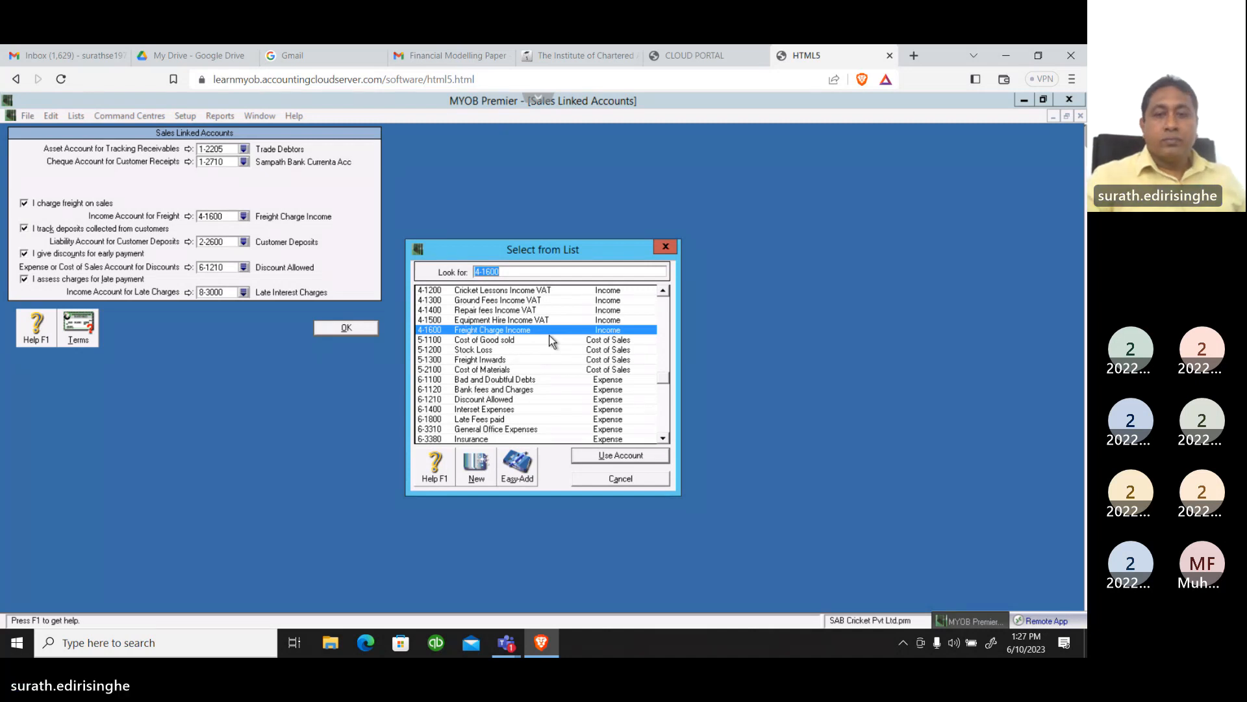
{"action": "left_click", "coordinate": [631, 455]}
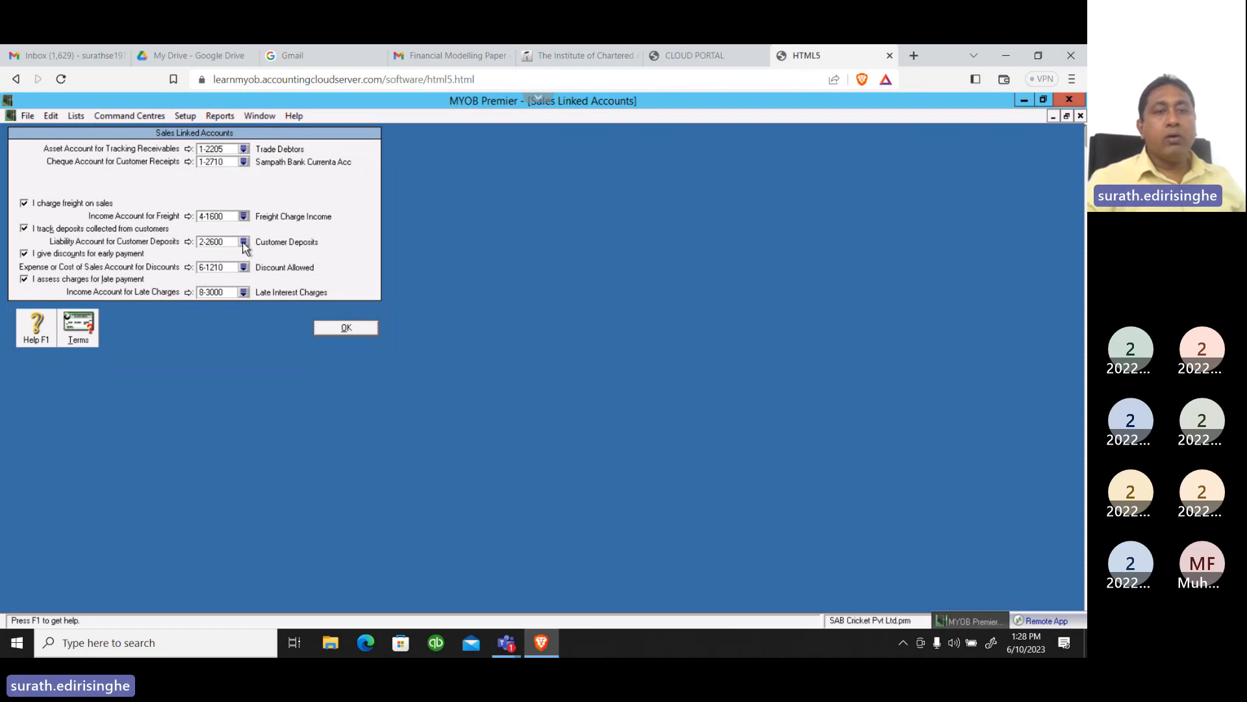
Select 2-2600 Customer Deposits for customer deposits and 6-1210 Discount Allowed for discounts, and accept the sales linked accounts
{"action": "left_click", "coordinate": [244, 242]}
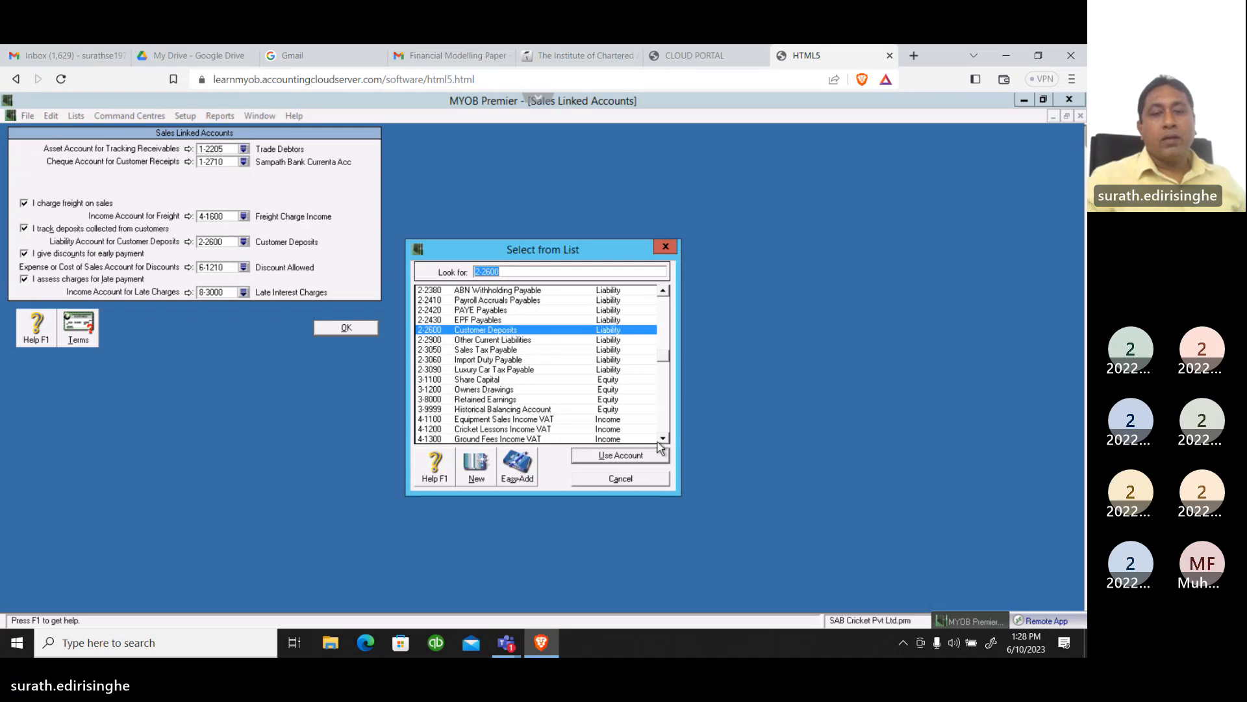
{"action": "left_click", "coordinate": [625, 457]}
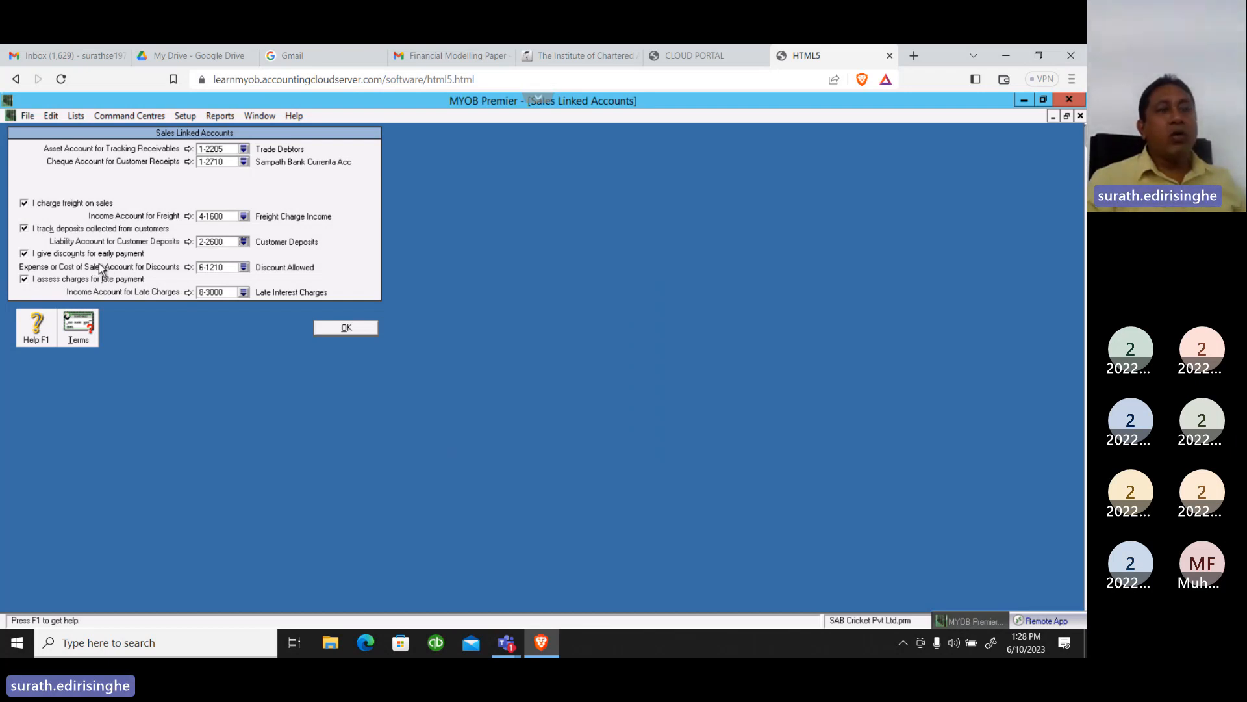
{"action": "left_click", "coordinate": [244, 267]}
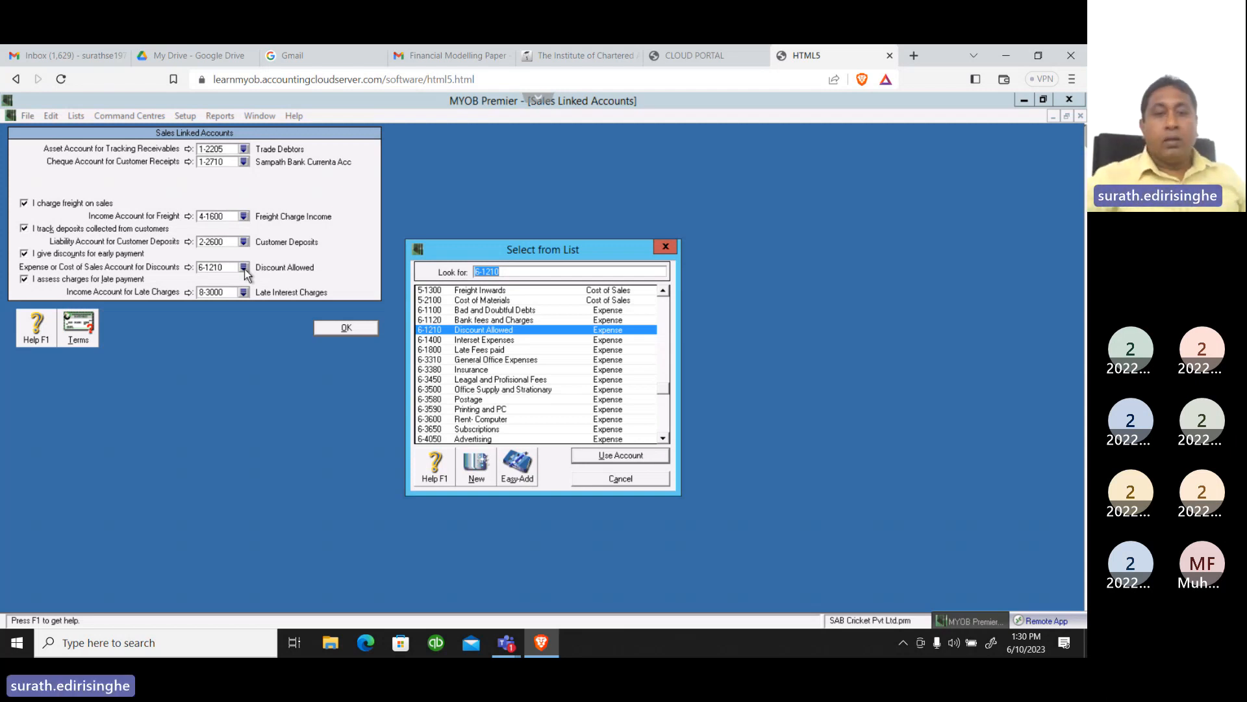
{"action": "left_click", "coordinate": [592, 456]}
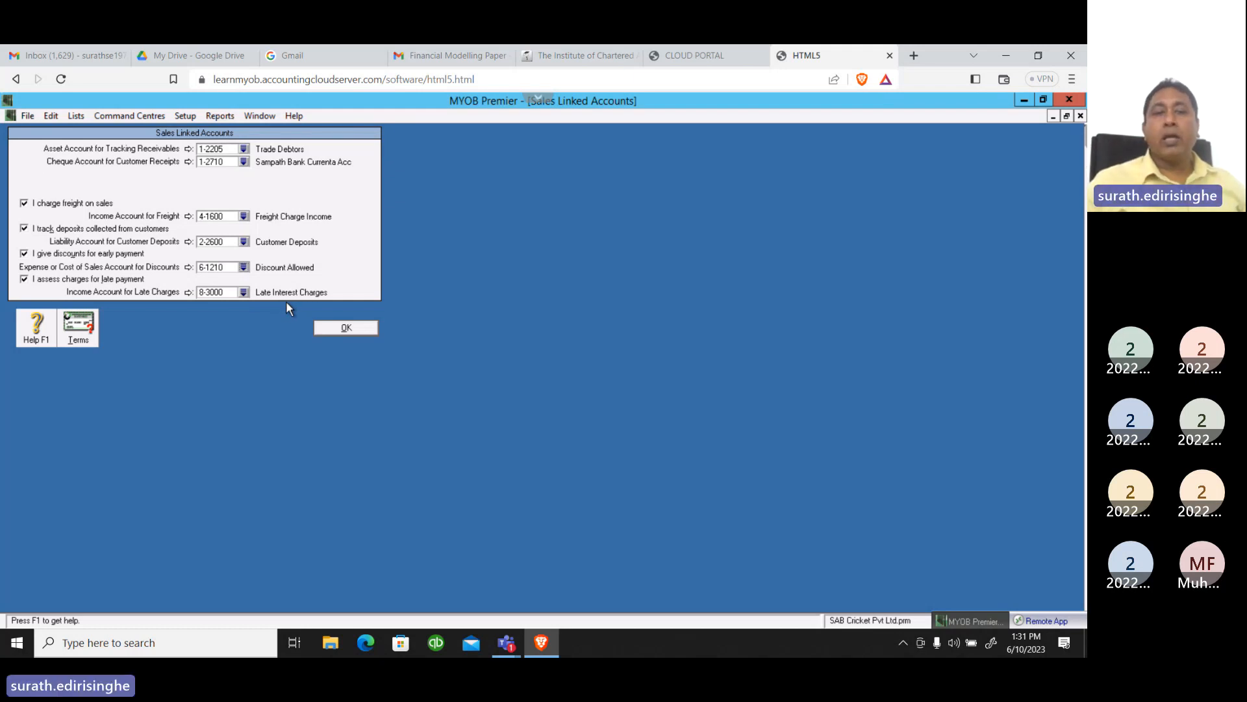
{"action": "left_click", "coordinate": [341, 328]}
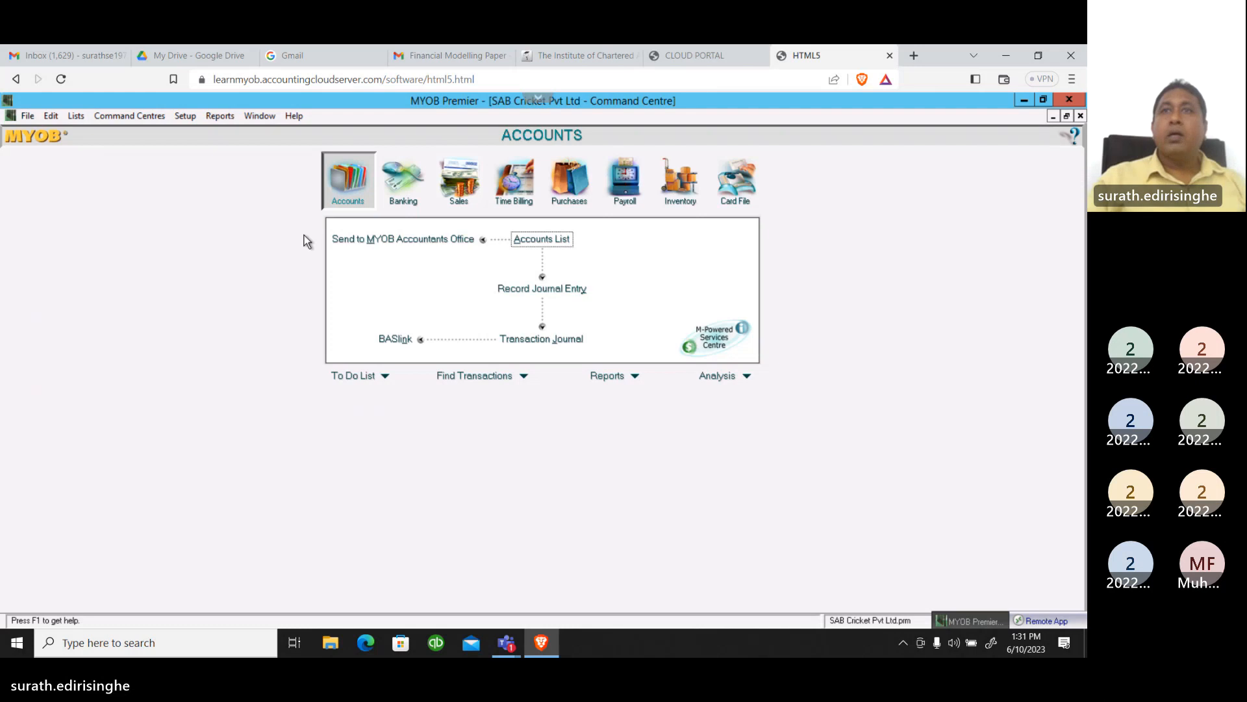
Open the Cards List and compare all cards with the customer cards
{"action": "left_click", "coordinate": [74, 116]}
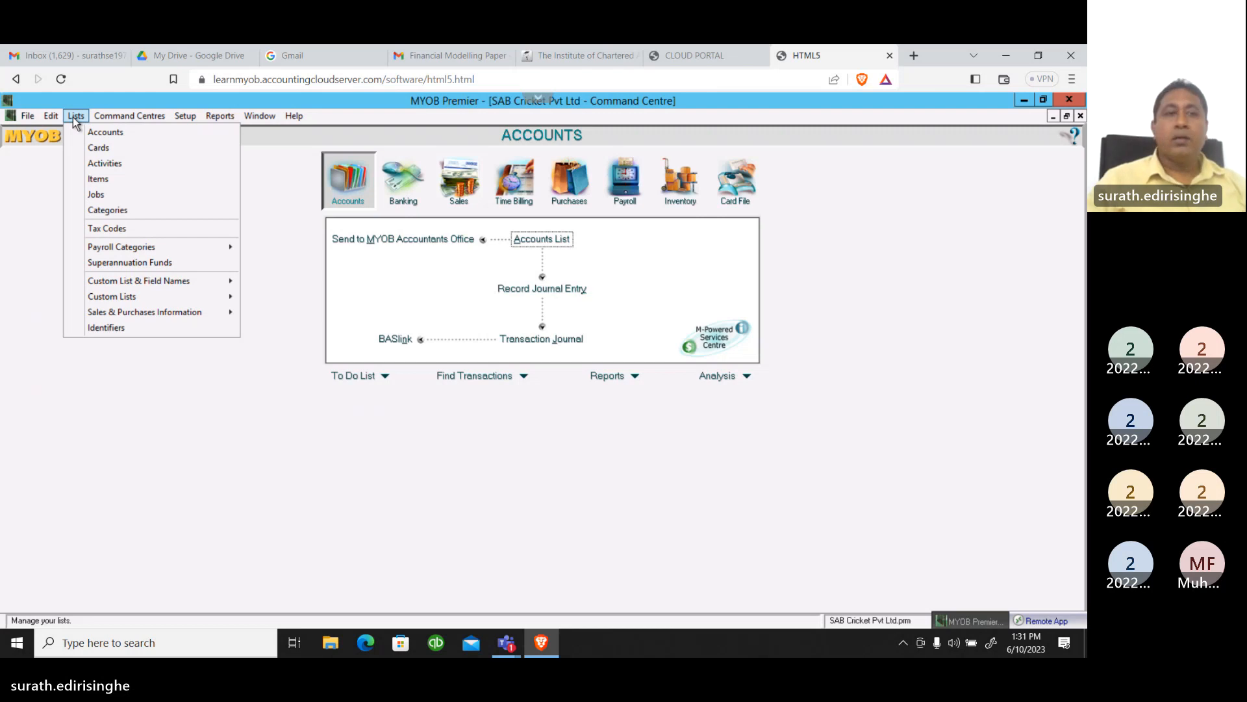
{"action": "left_click", "coordinate": [94, 149]}
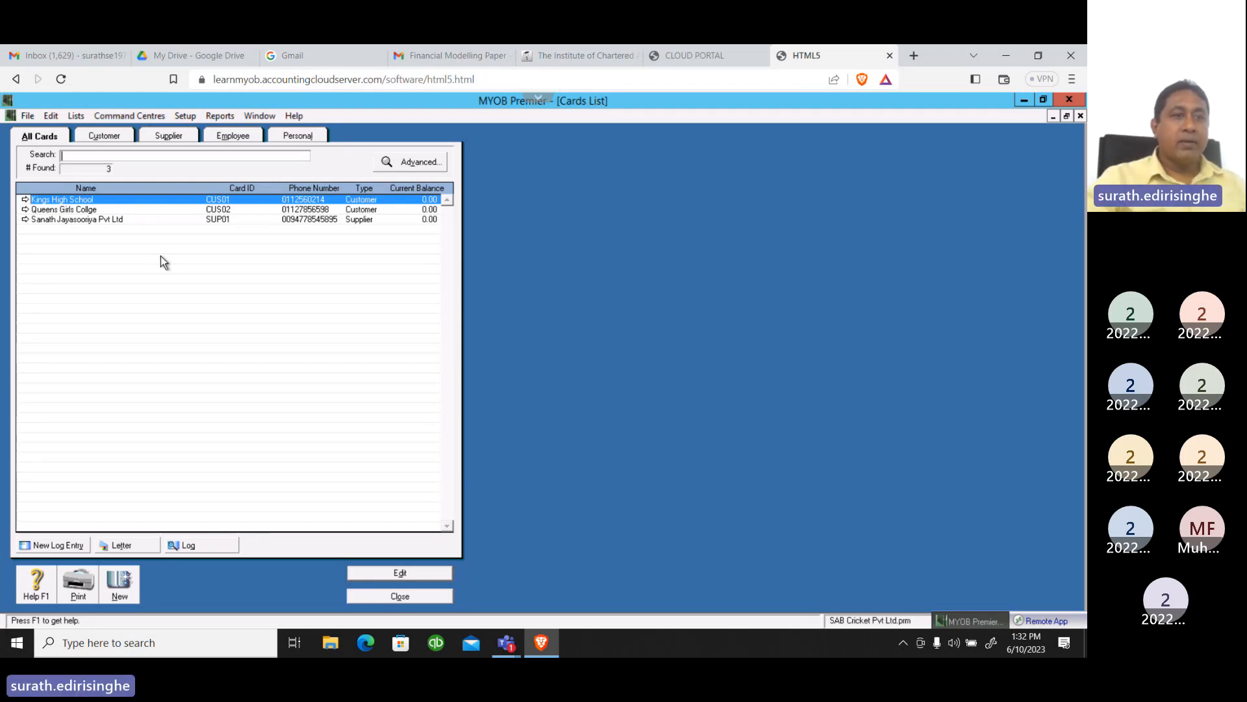
{"action": "left_click", "coordinate": [109, 140]}
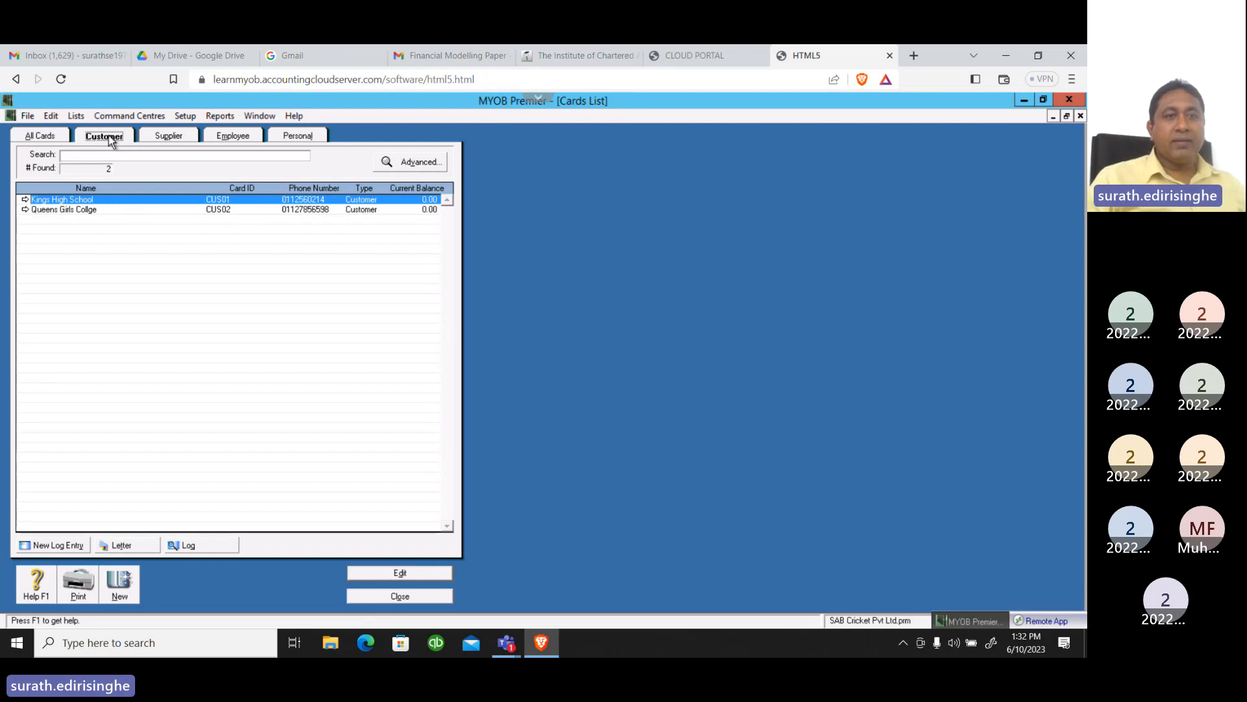
{"action": "left_click", "coordinate": [36, 143]}
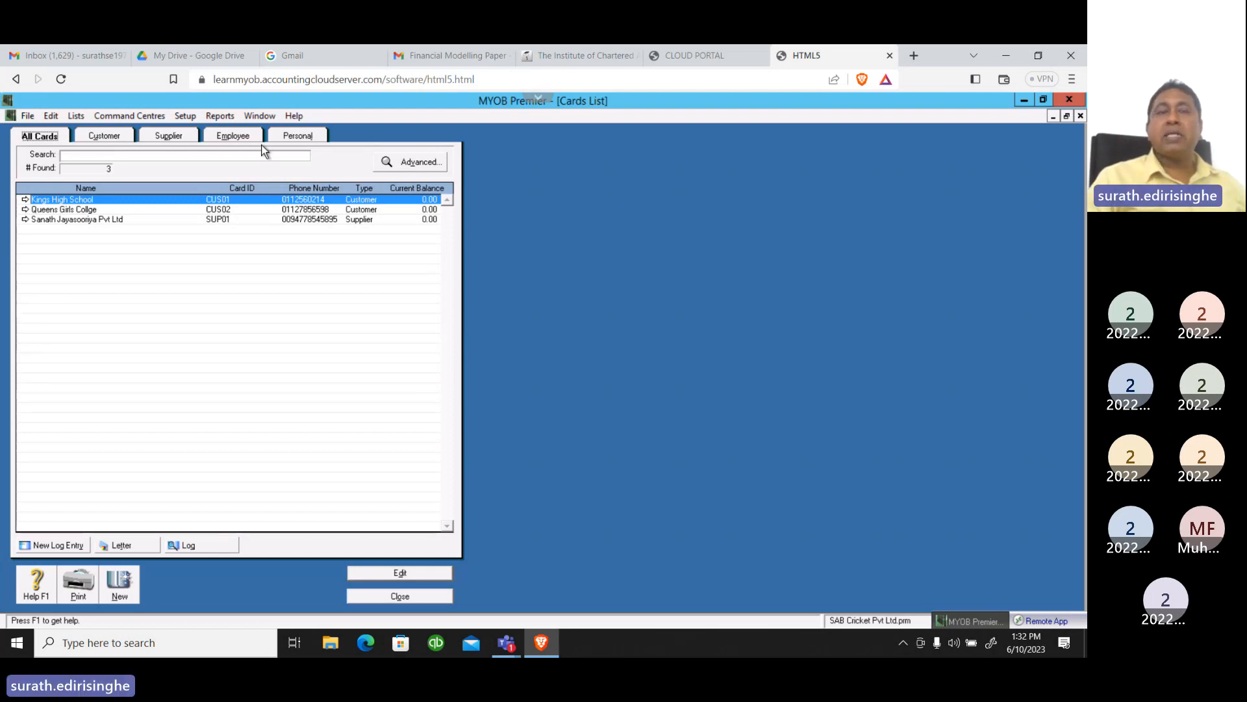
{"action": "left_click", "coordinate": [119, 135]}
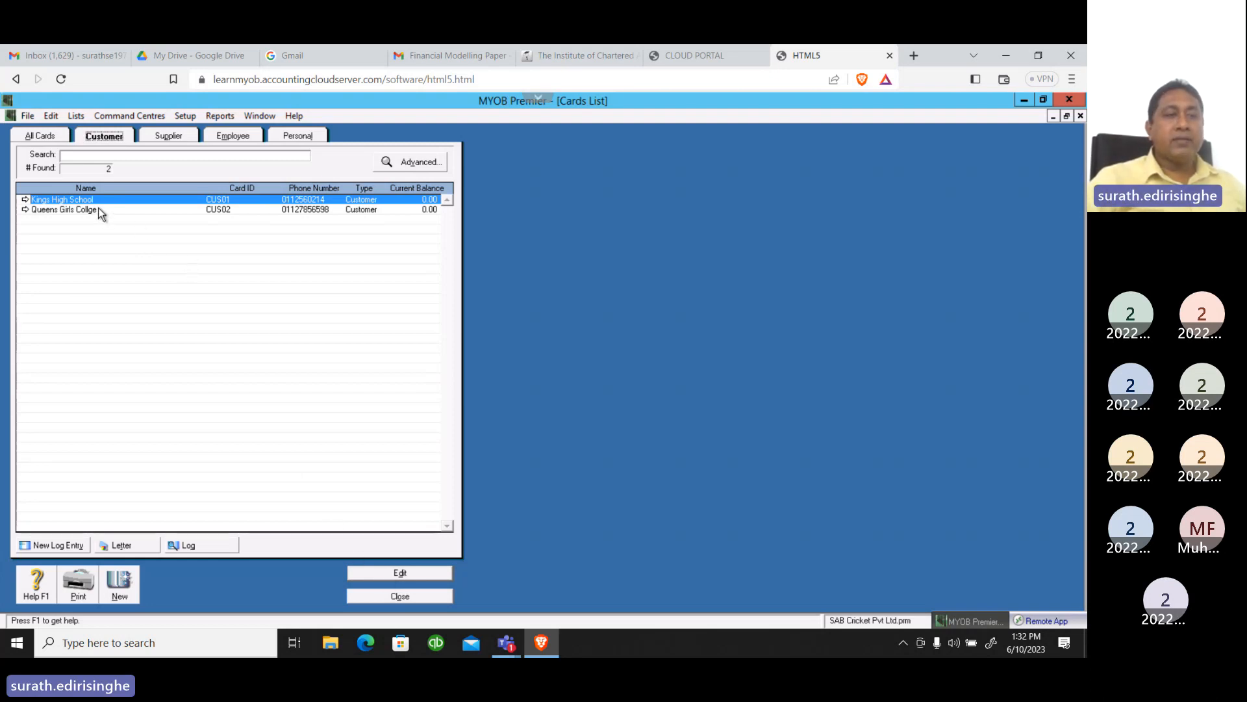
Open the Kings High School customer card, check its card details, and set the sale layout to Service in its selling details
{"action": "left_click", "coordinate": [400, 573]}
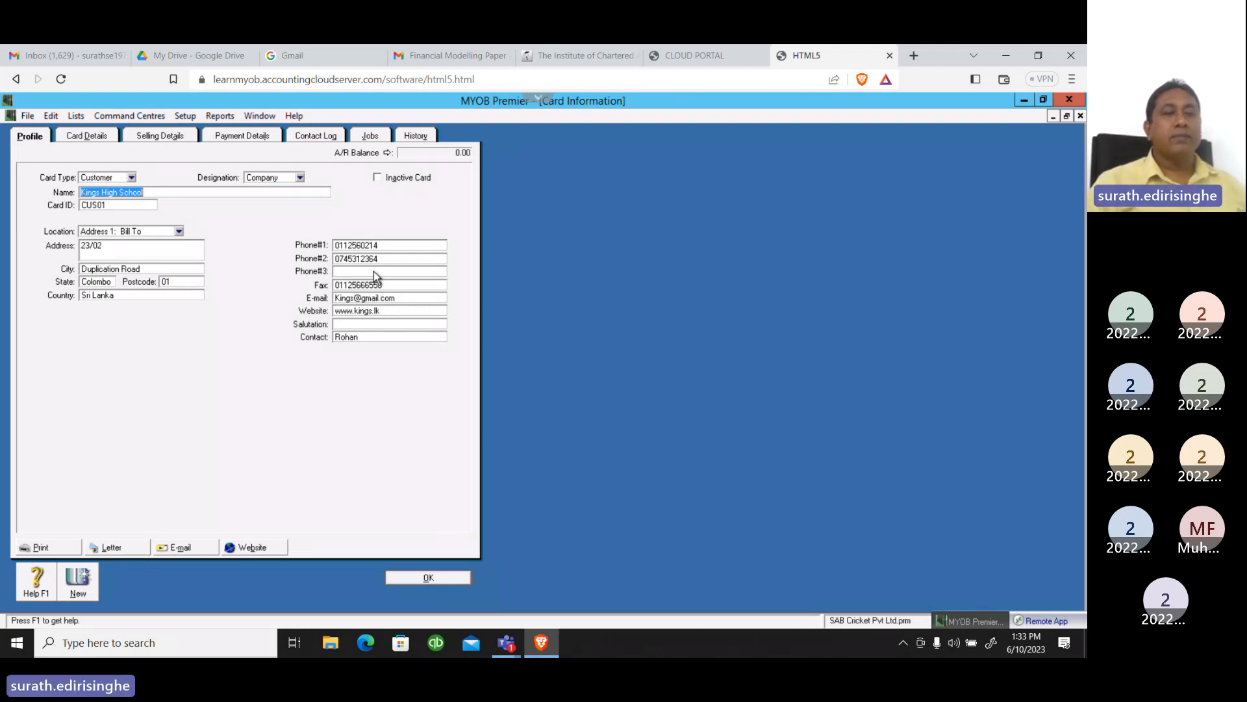
{"action": "left_click", "coordinate": [102, 139]}
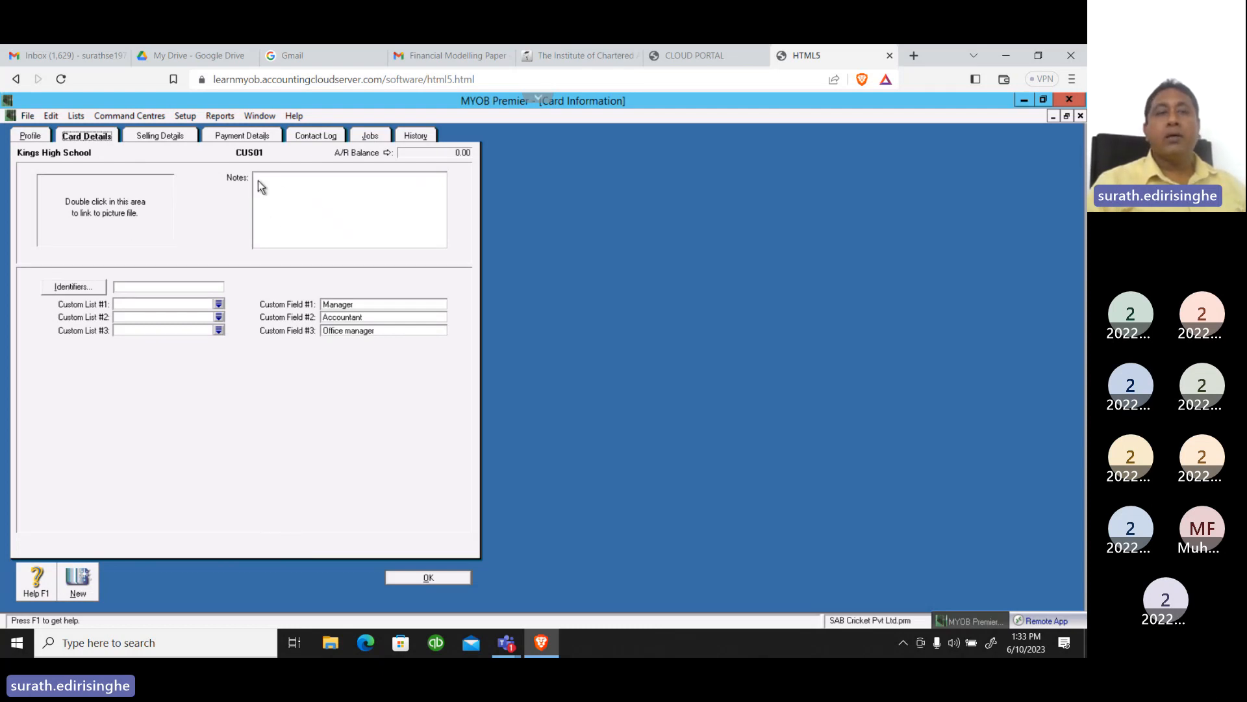
{"action": "left_click", "coordinate": [157, 138]}
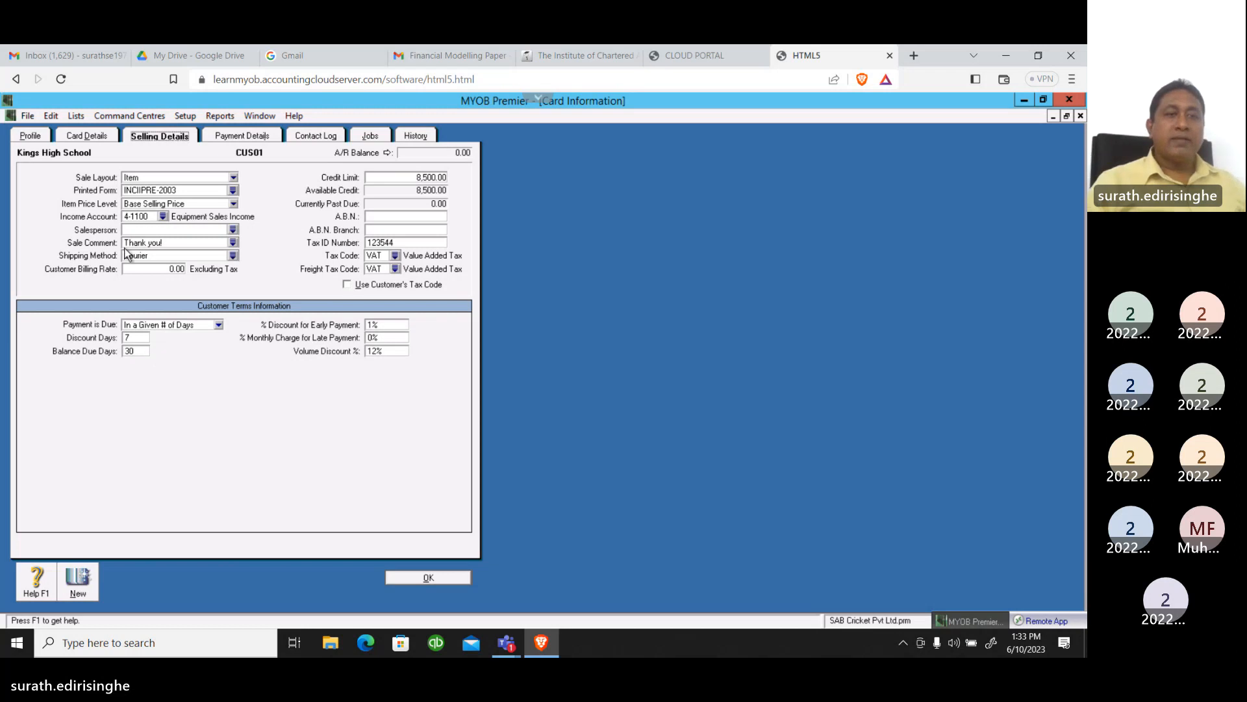
{"action": "left_click", "coordinate": [234, 179]}
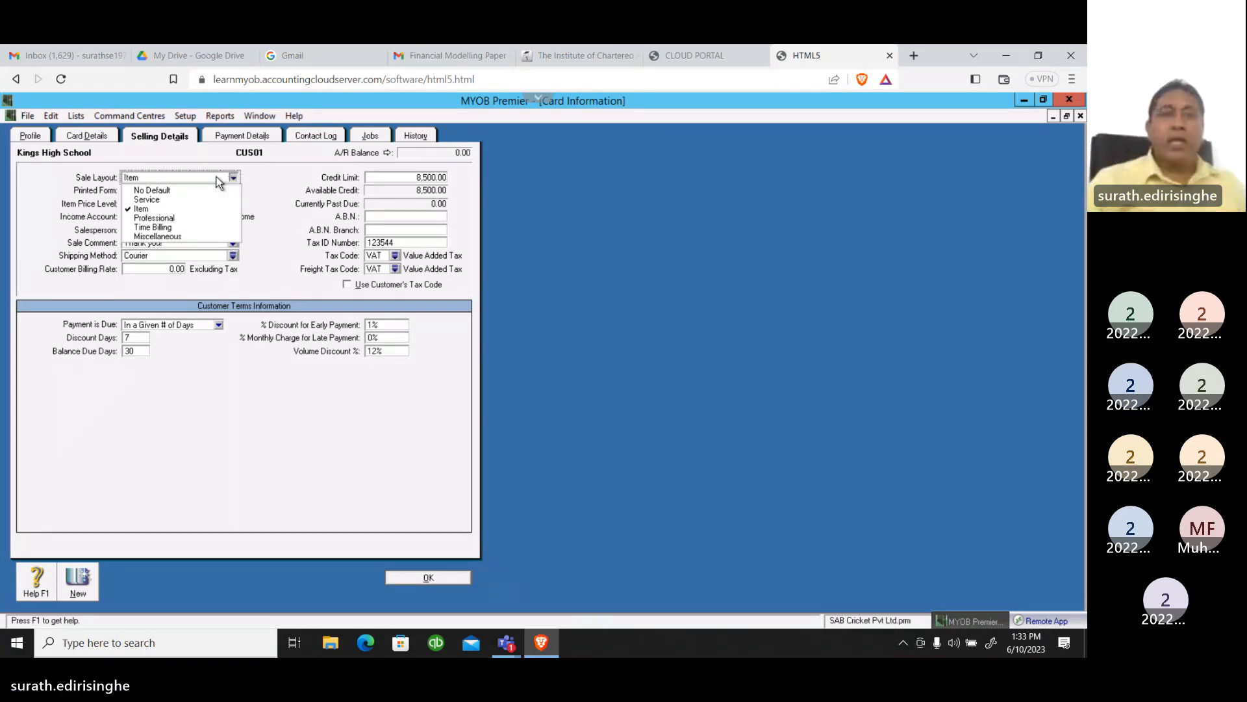
{"action": "left_click", "coordinate": [162, 201]}
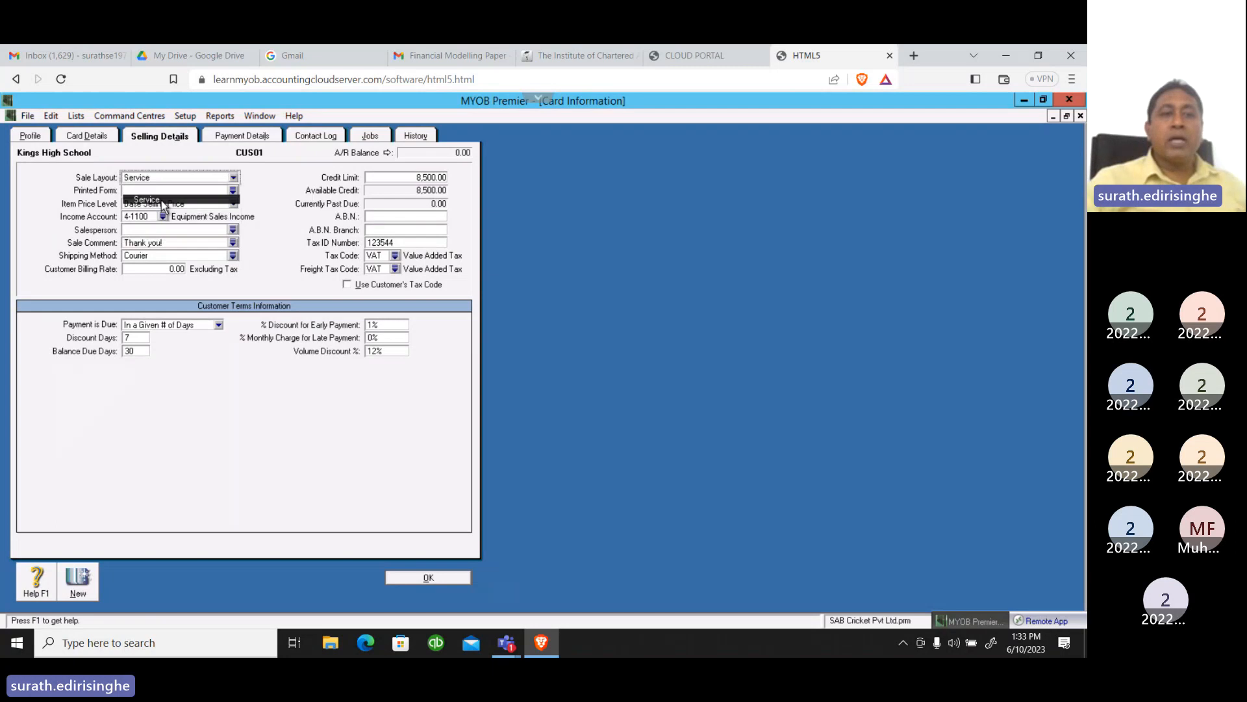
{"action": "left_click", "coordinate": [234, 177]}
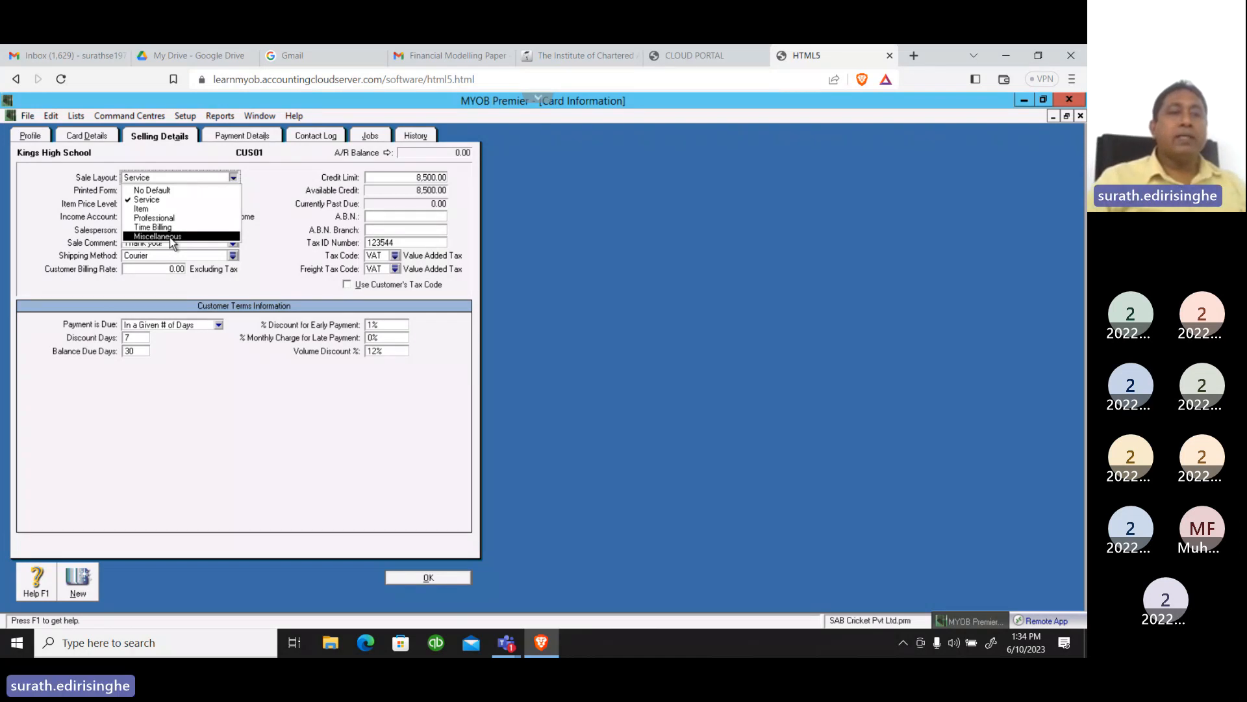
{"action": "left_click", "coordinate": [147, 201]}
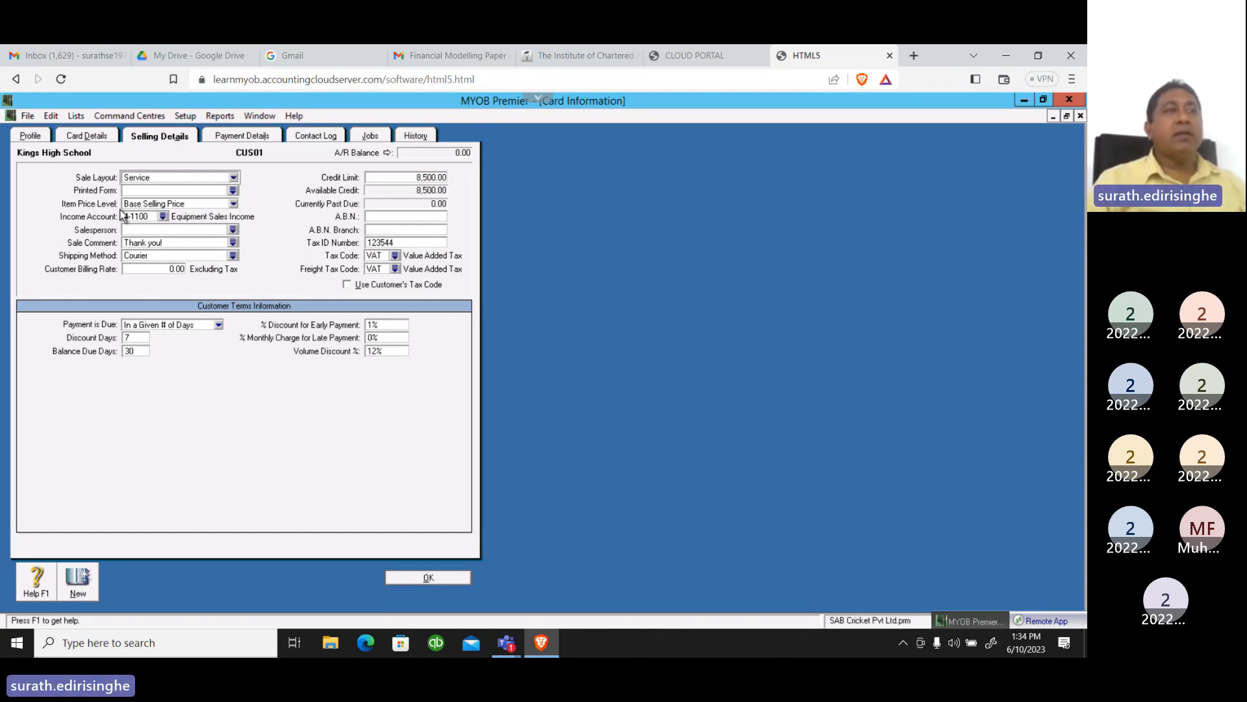
Set the income account in Kings High School's selling details to 4-1200 Cricket Lessons Income VAT
{"action": "left_click", "coordinate": [163, 216]}
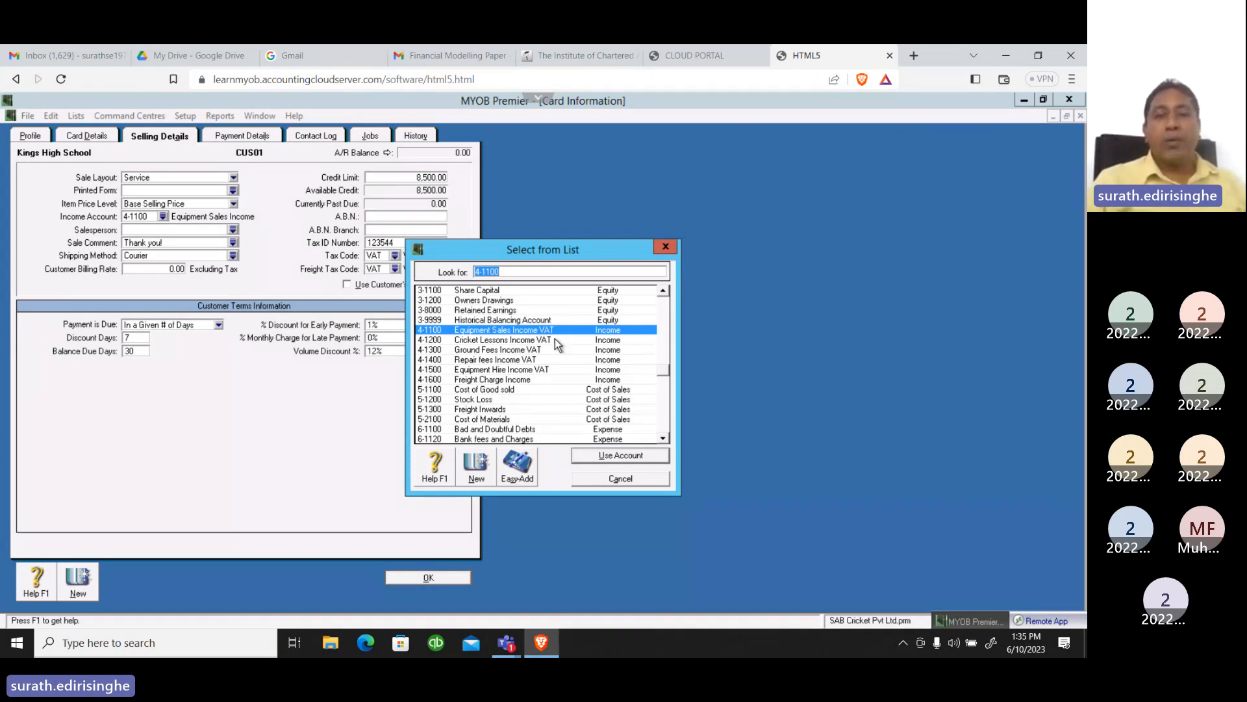
{"action": "left_click", "coordinate": [501, 342]}
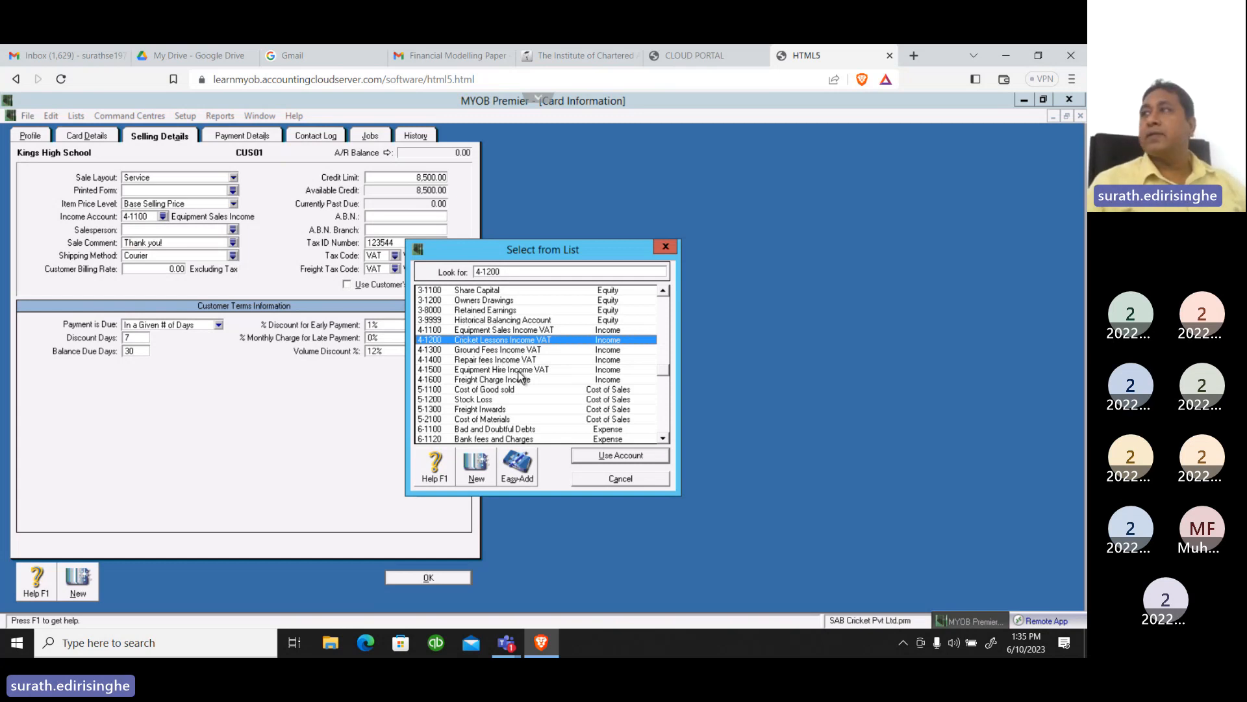
{"action": "left_click", "coordinate": [614, 457]}
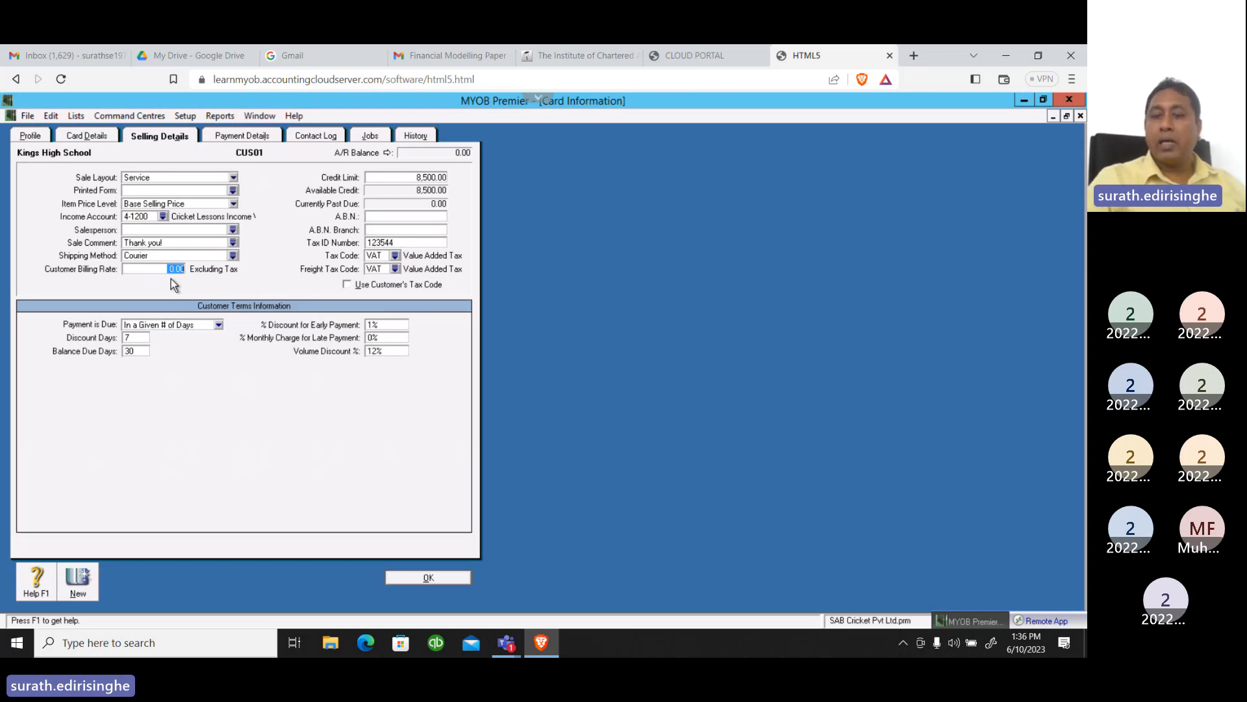
Set Kings High School's customer billing rate to 200 and select VAT, Value Added Tax, as its tax code
{"action": "type", "text": "20"}
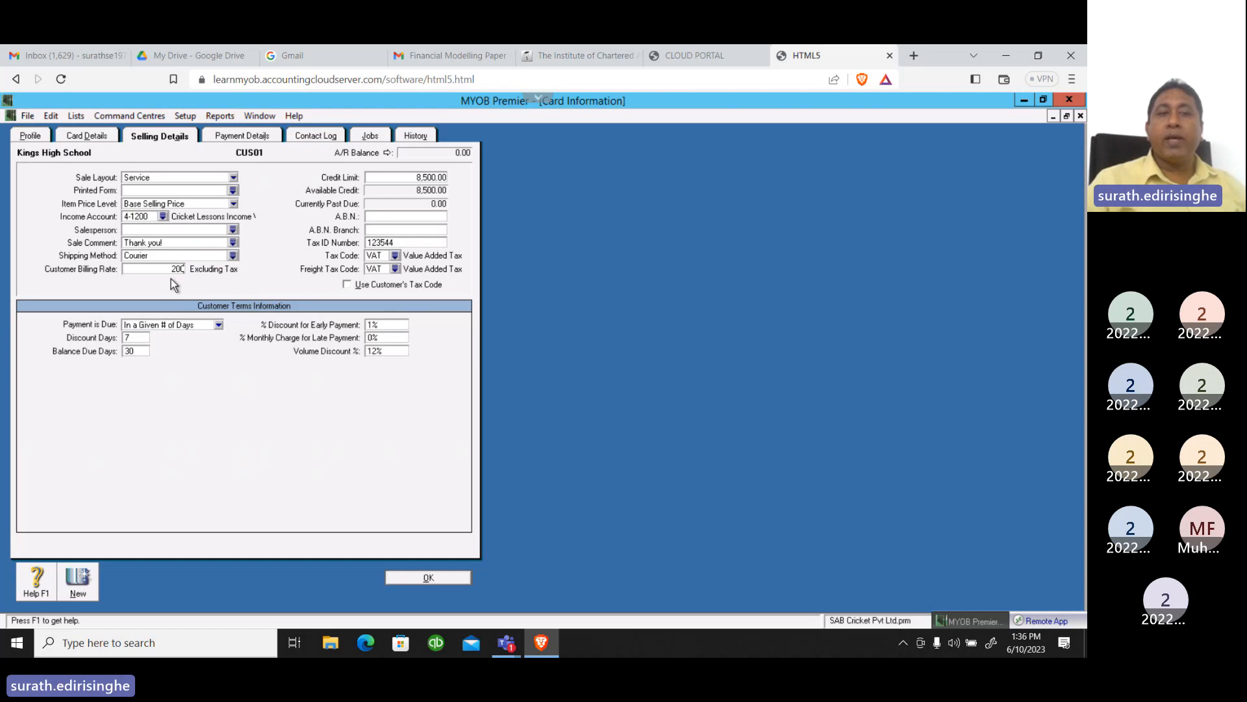
{"action": "key", "text": "Tab"}
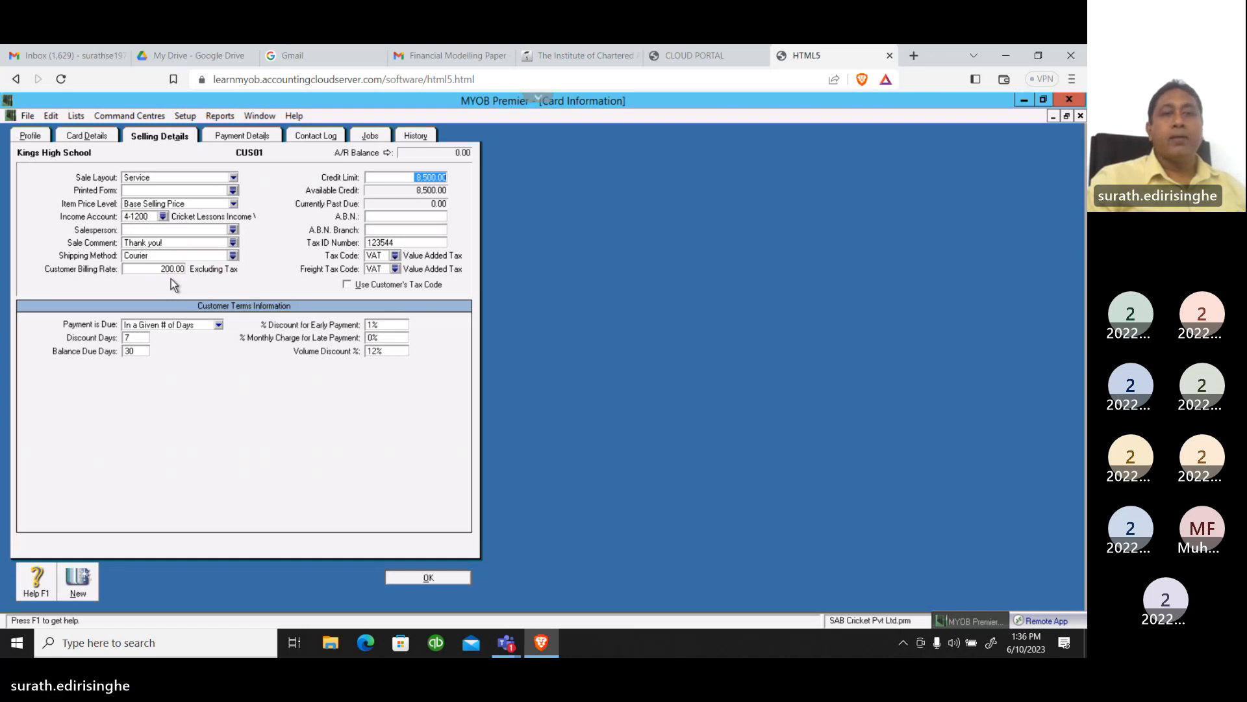
{"action": "left_click", "coordinate": [396, 256]}
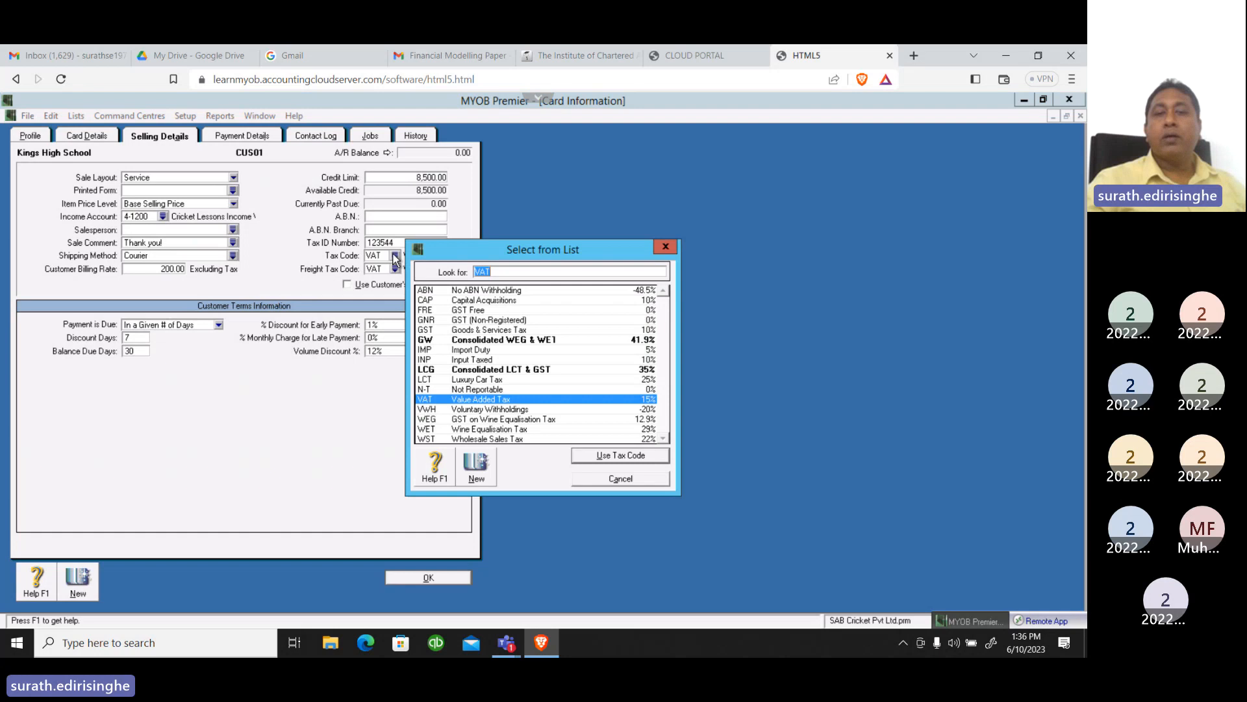
{"action": "double_click", "coordinate": [488, 396]}
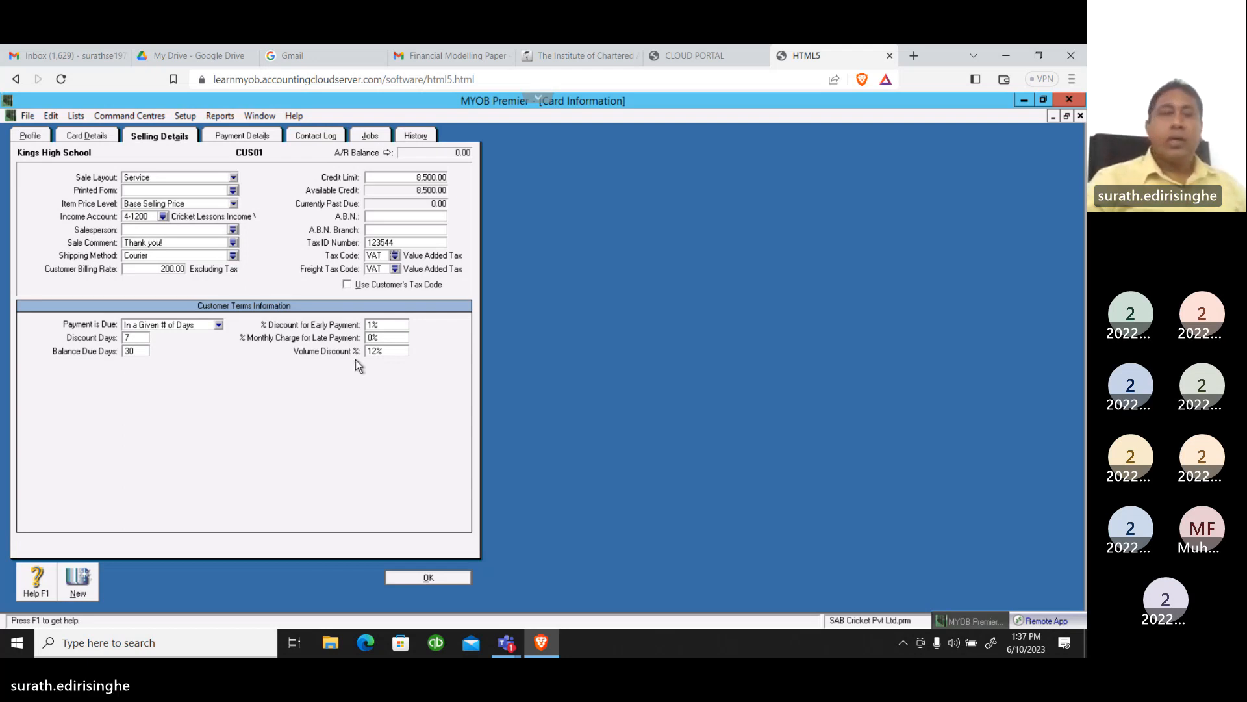
Choose Cheque as the payment method in Kings High School's payment details and save the card
{"action": "left_click", "coordinate": [241, 136]}
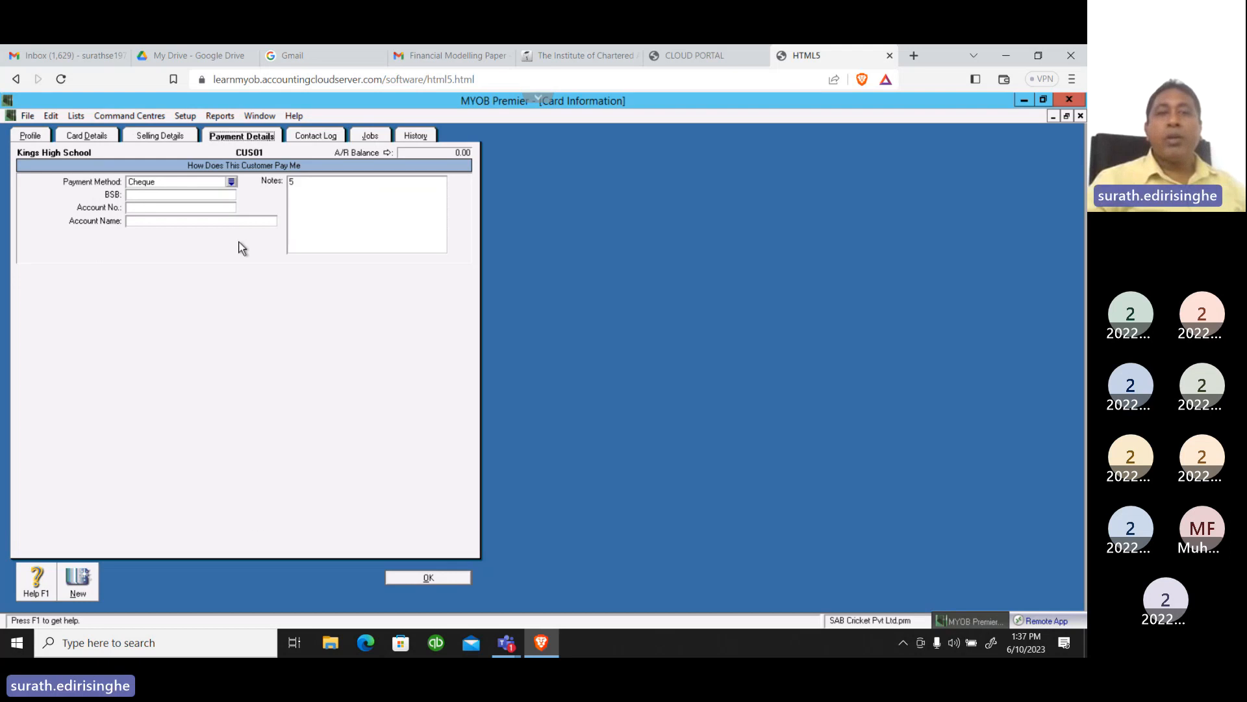
{"action": "left_click", "coordinate": [231, 183]}
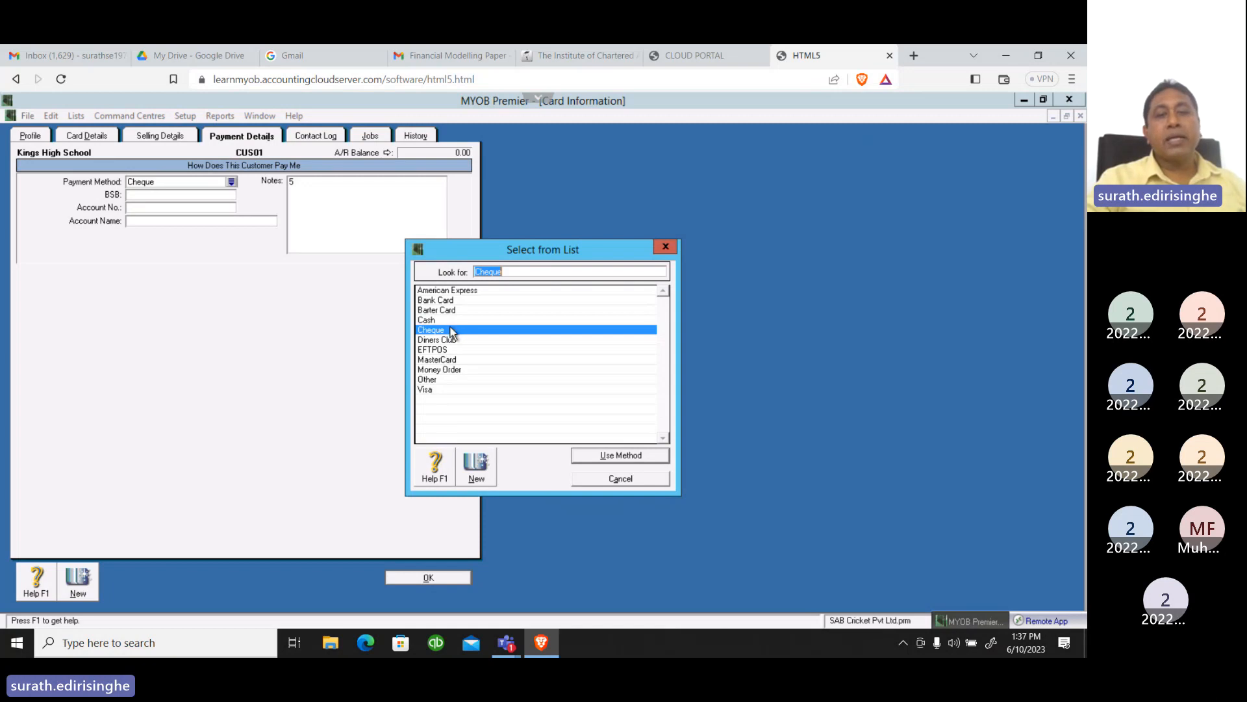
{"action": "left_click", "coordinate": [621, 456]}
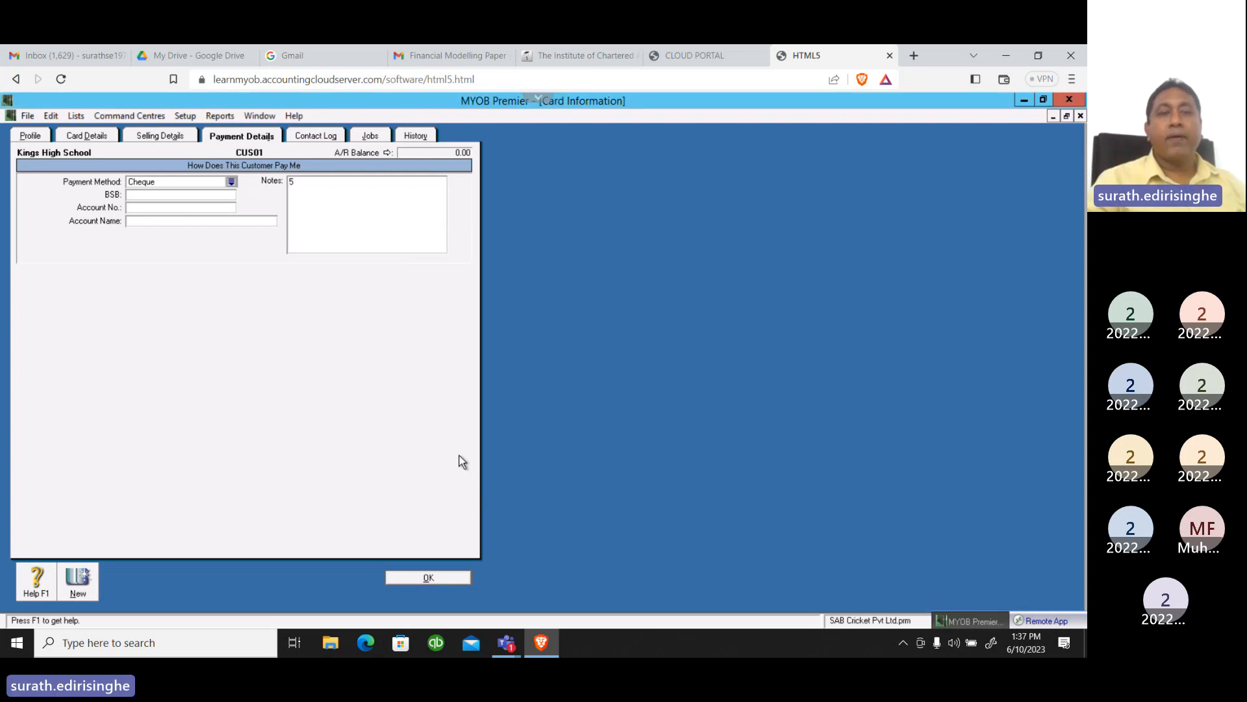
{"action": "left_click", "coordinate": [428, 578]}
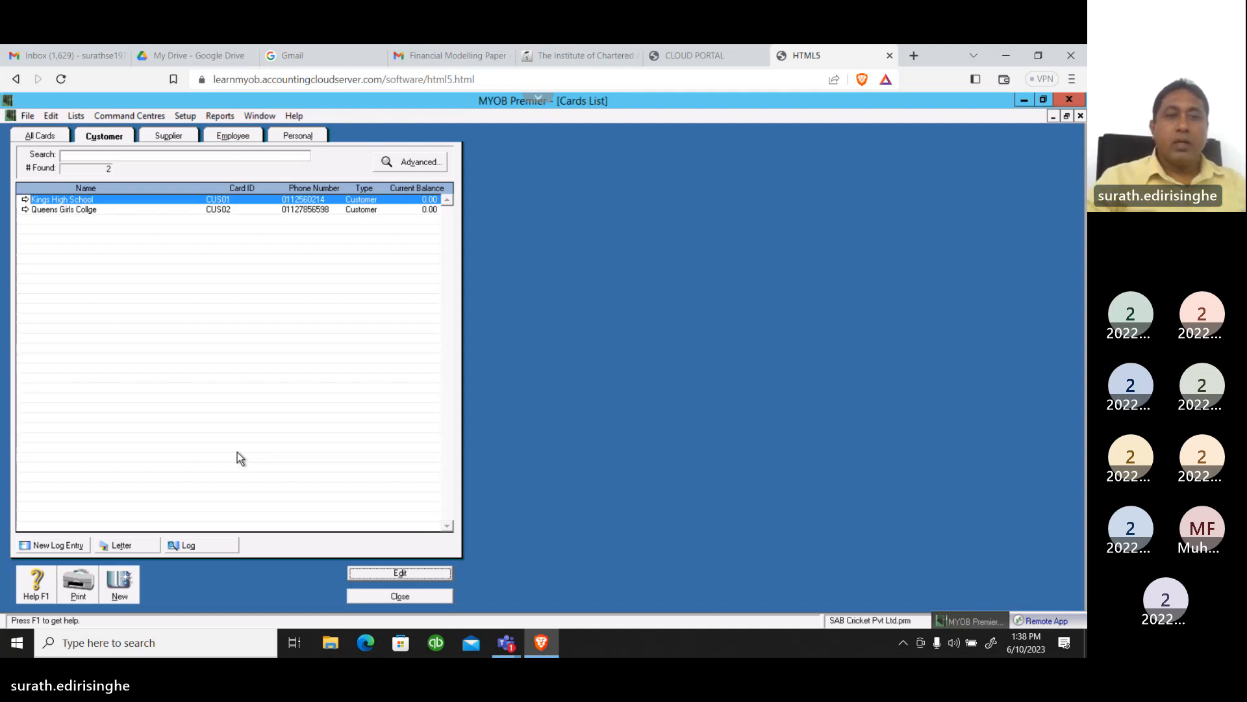
Create a new card with the card type Customer and the designation Company
{"action": "left_click", "coordinate": [123, 585]}
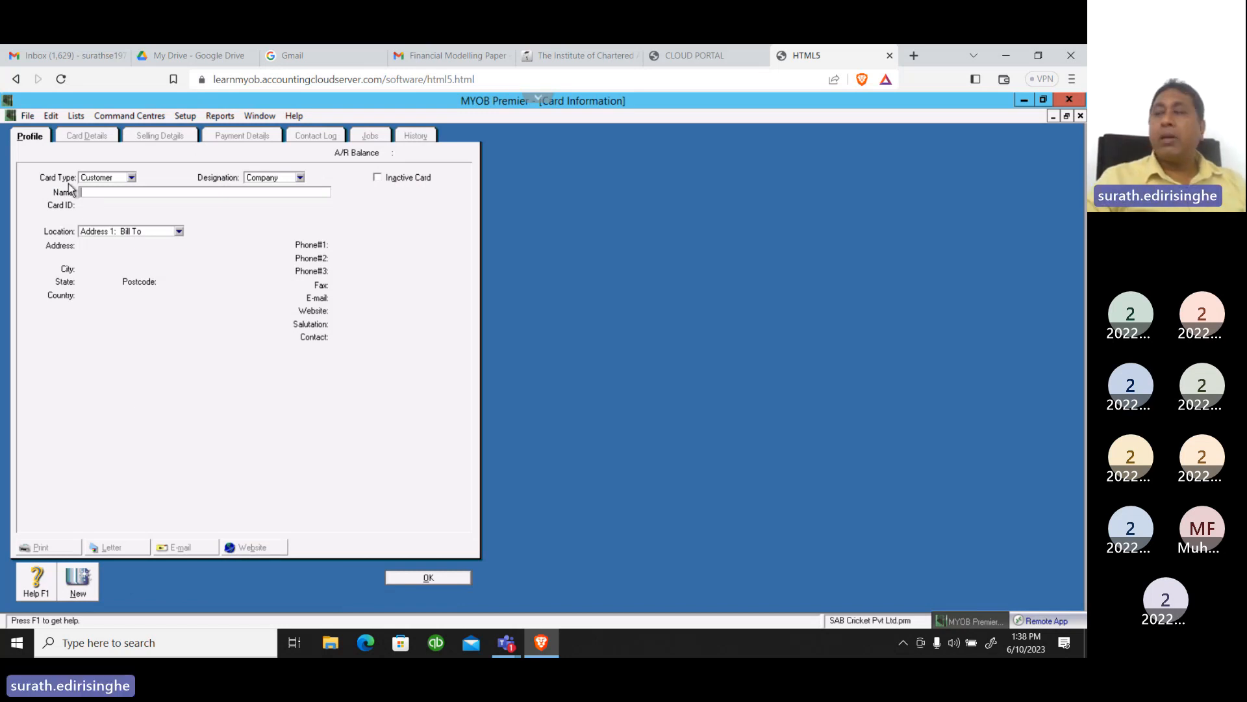
{"action": "left_click", "coordinate": [132, 178]}
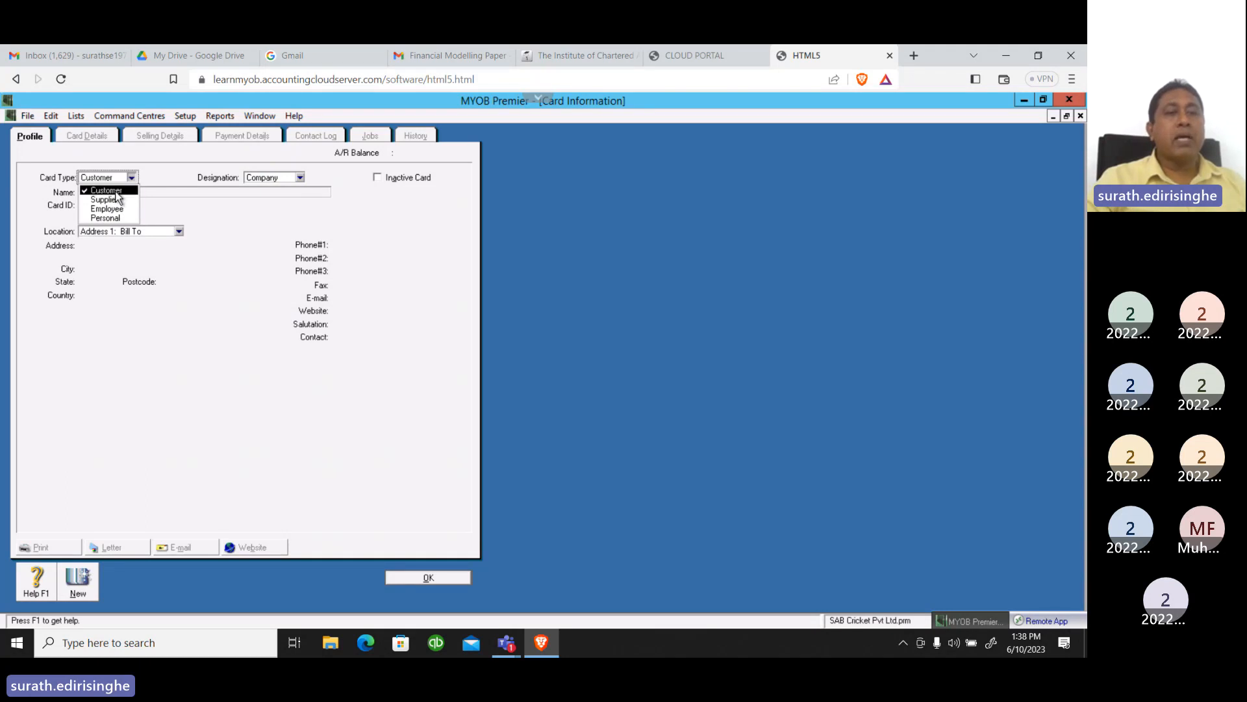
{"action": "left_click", "coordinate": [116, 191]}
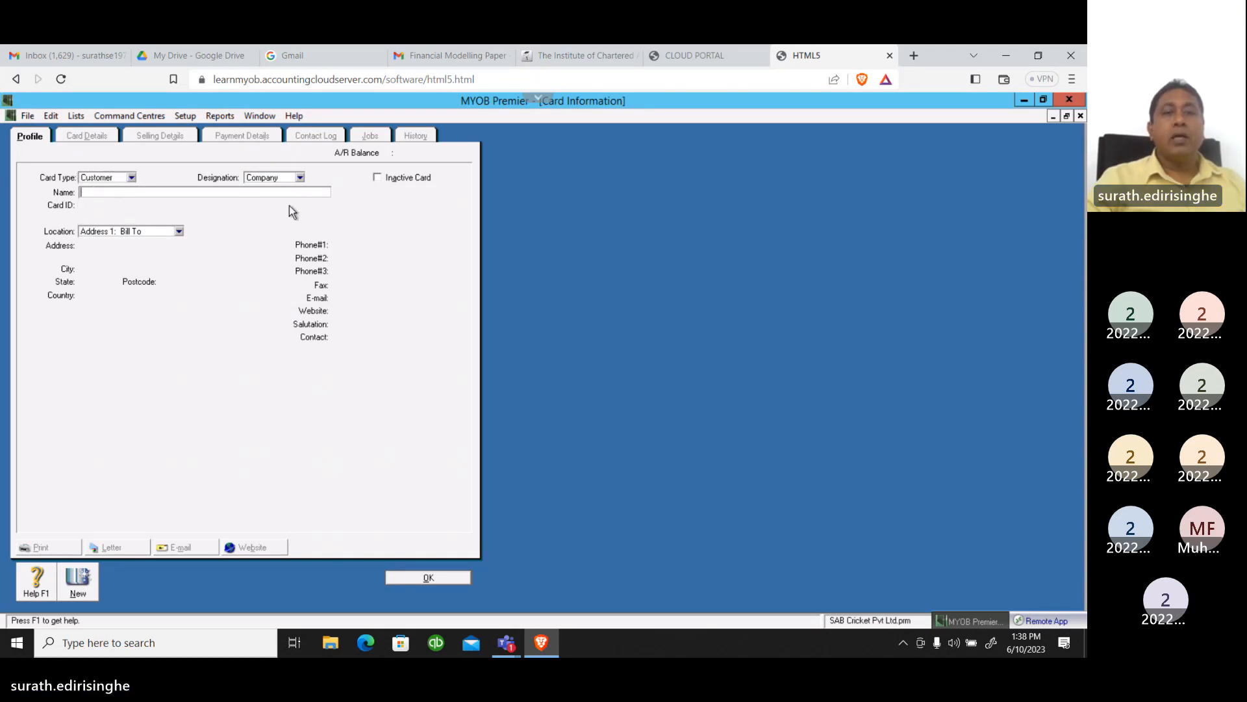
{"action": "left_click", "coordinate": [301, 179]}
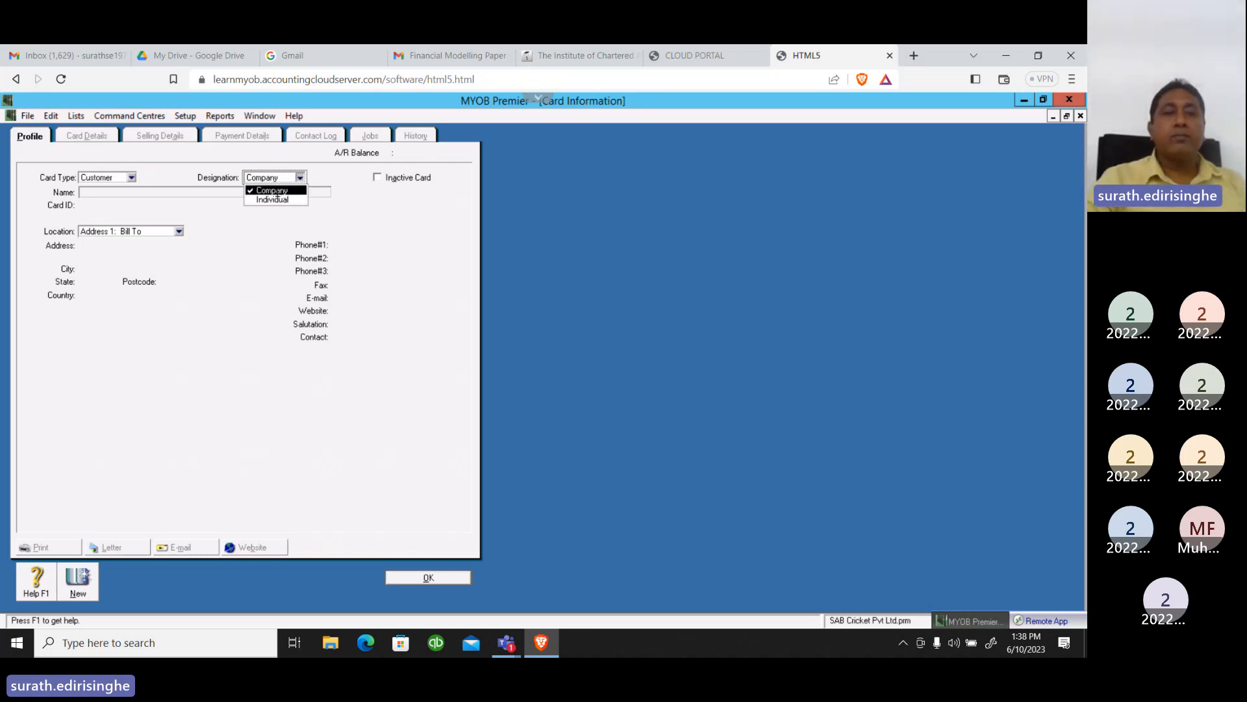
{"action": "left_click", "coordinate": [281, 190]}
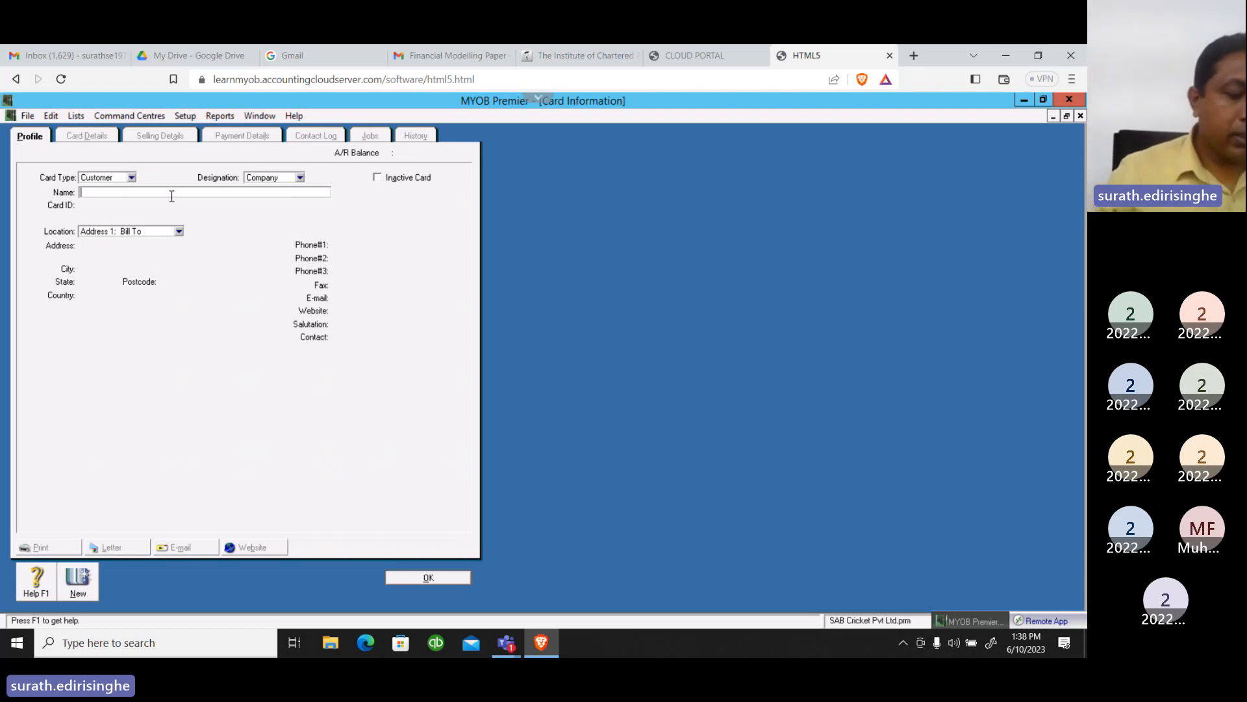
Name the new customer card Wisdom International Institute and enter its card ID, the next in the customer numbering
{"action": "type", "text": "W"}
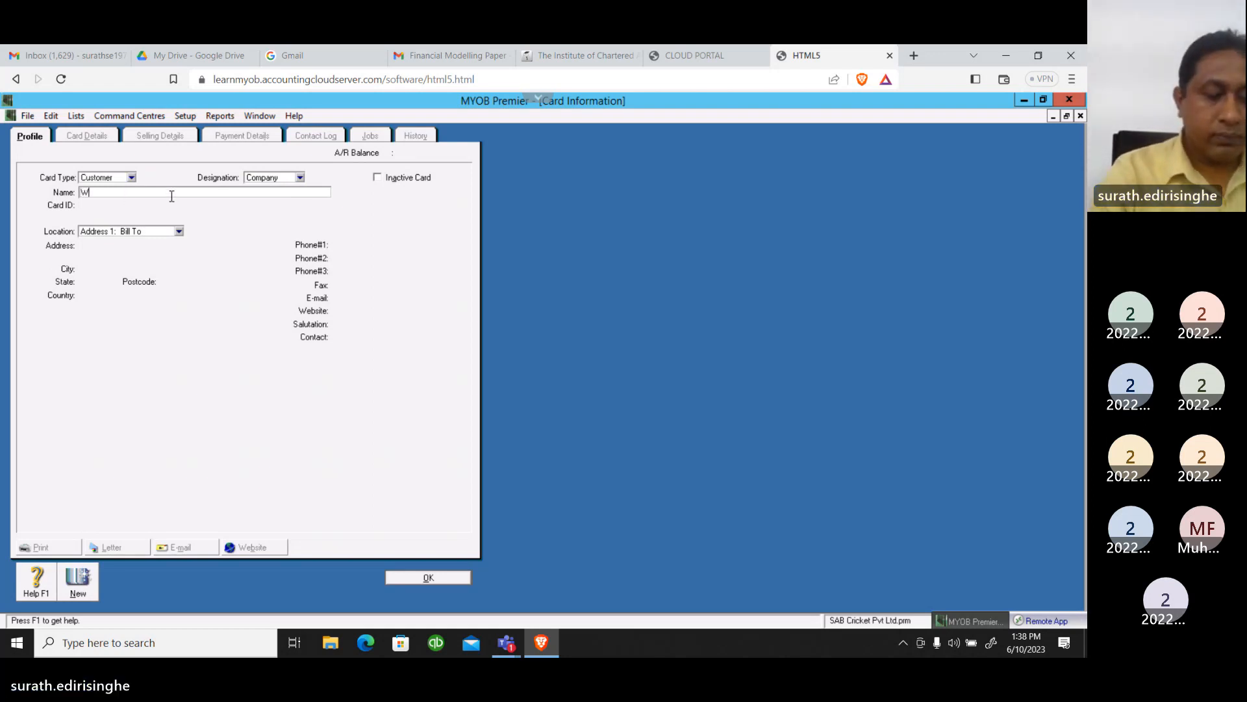
{"action": "type", "text": "isdom"}
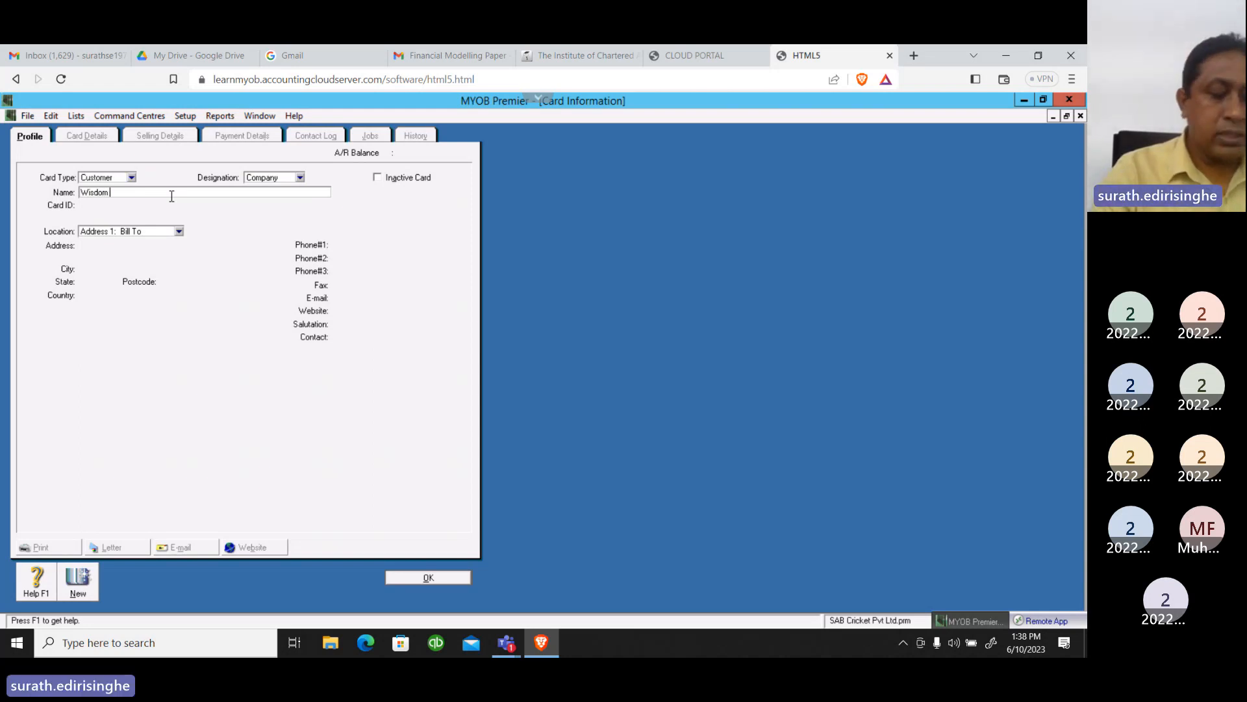
{"action": "type", "text": " Int"}
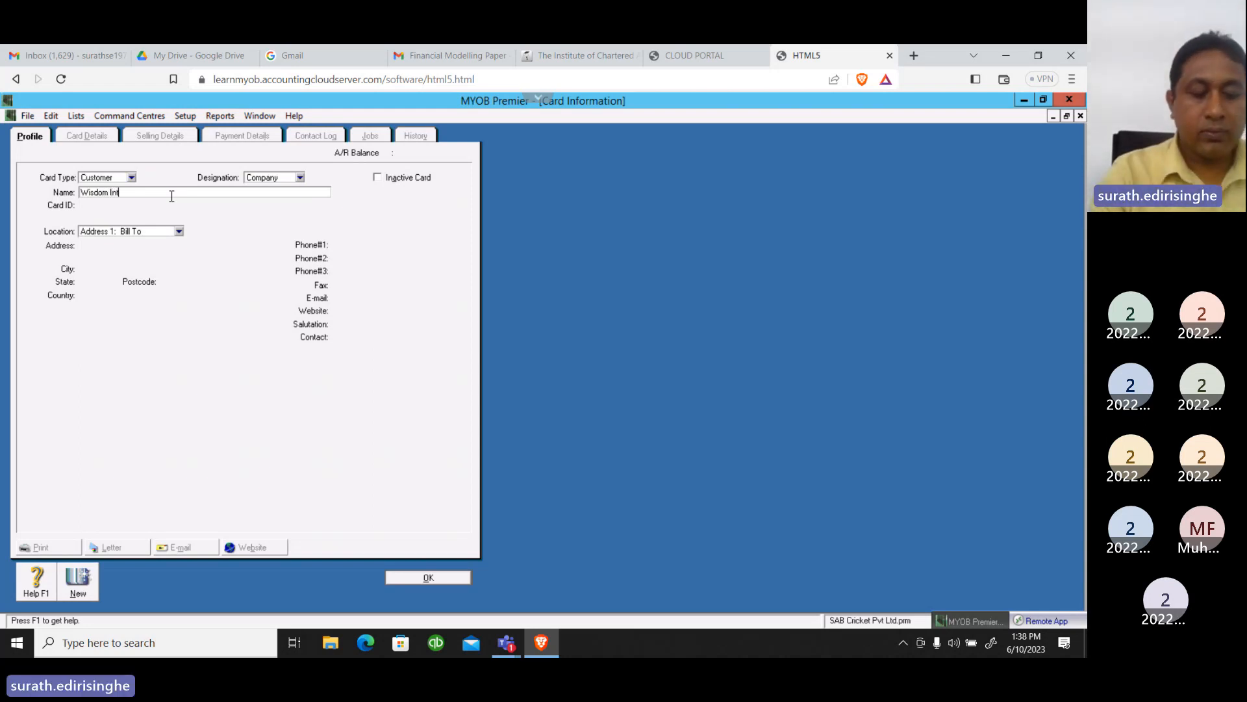
{"action": "type", "text": "ernatio"}
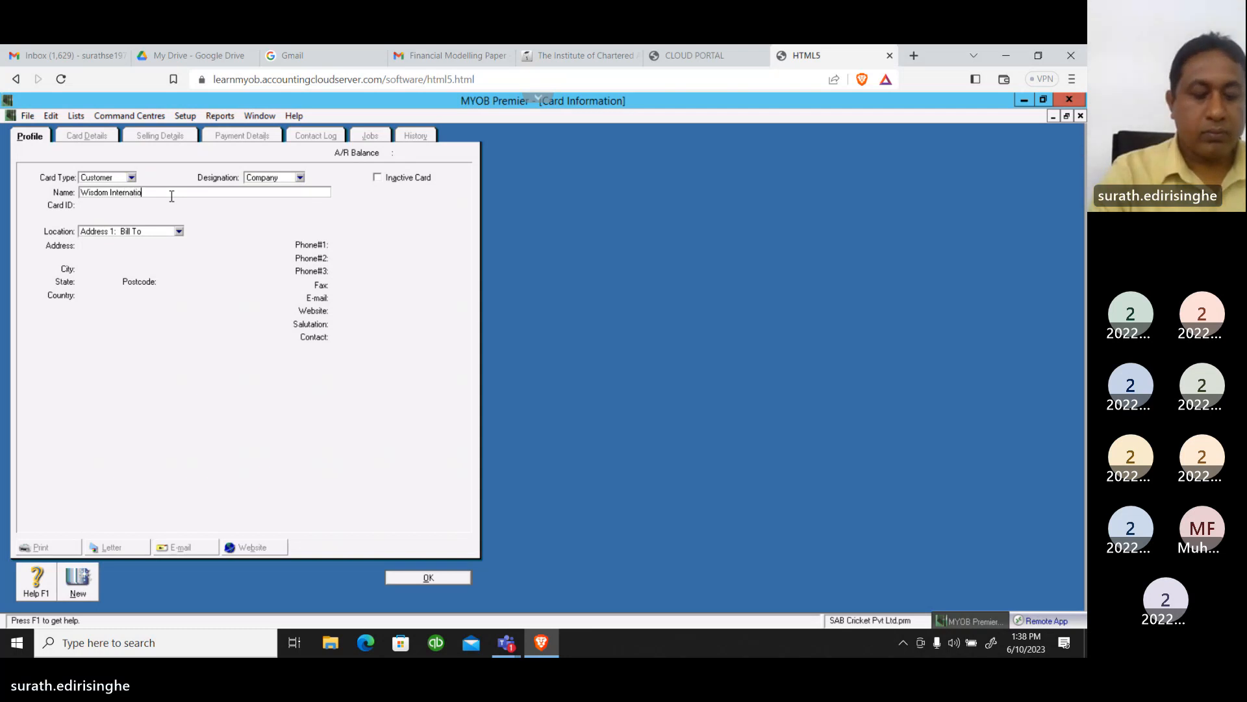
{"action": "type", "text": "nal I"}
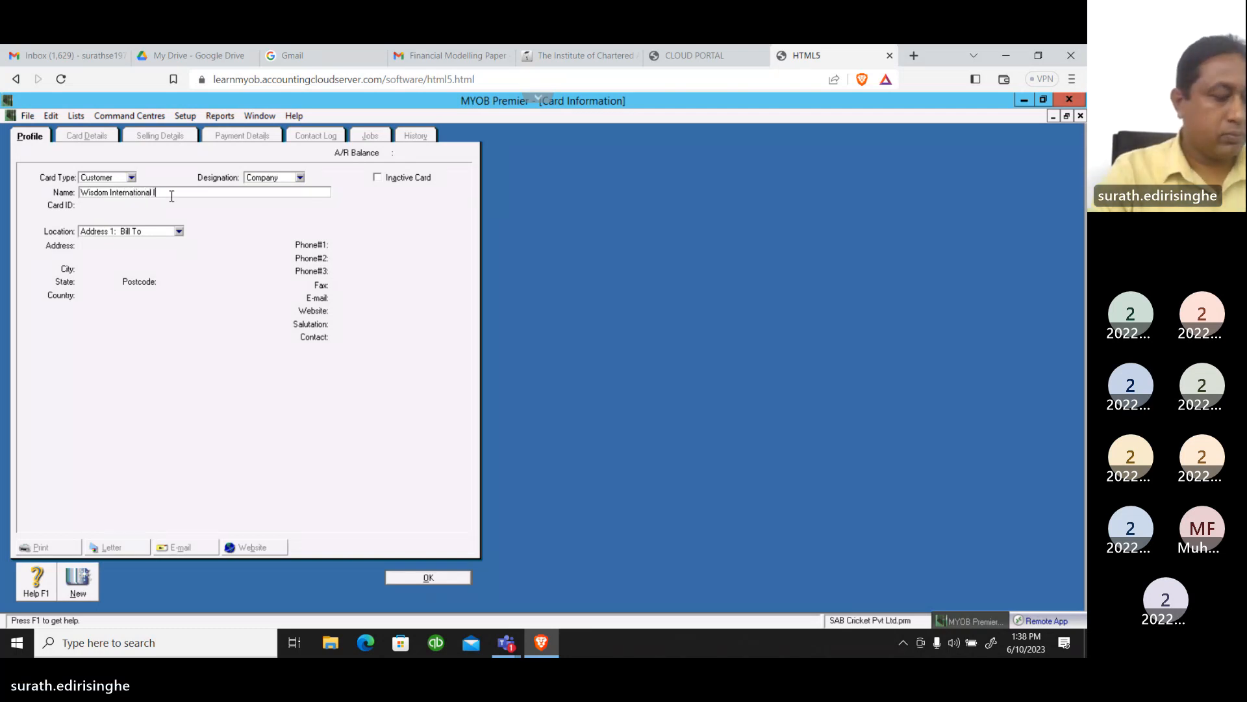
{"action": "type", "text": "ns"}
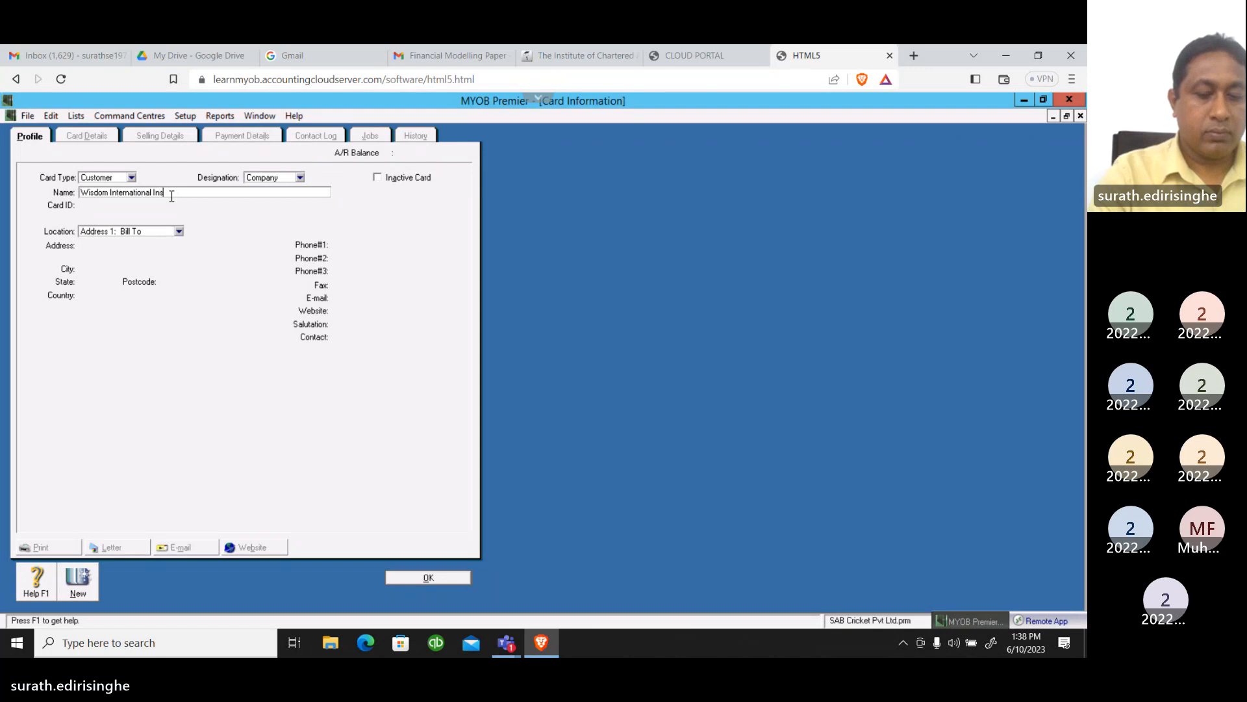
{"action": "type", "text": "titute"}
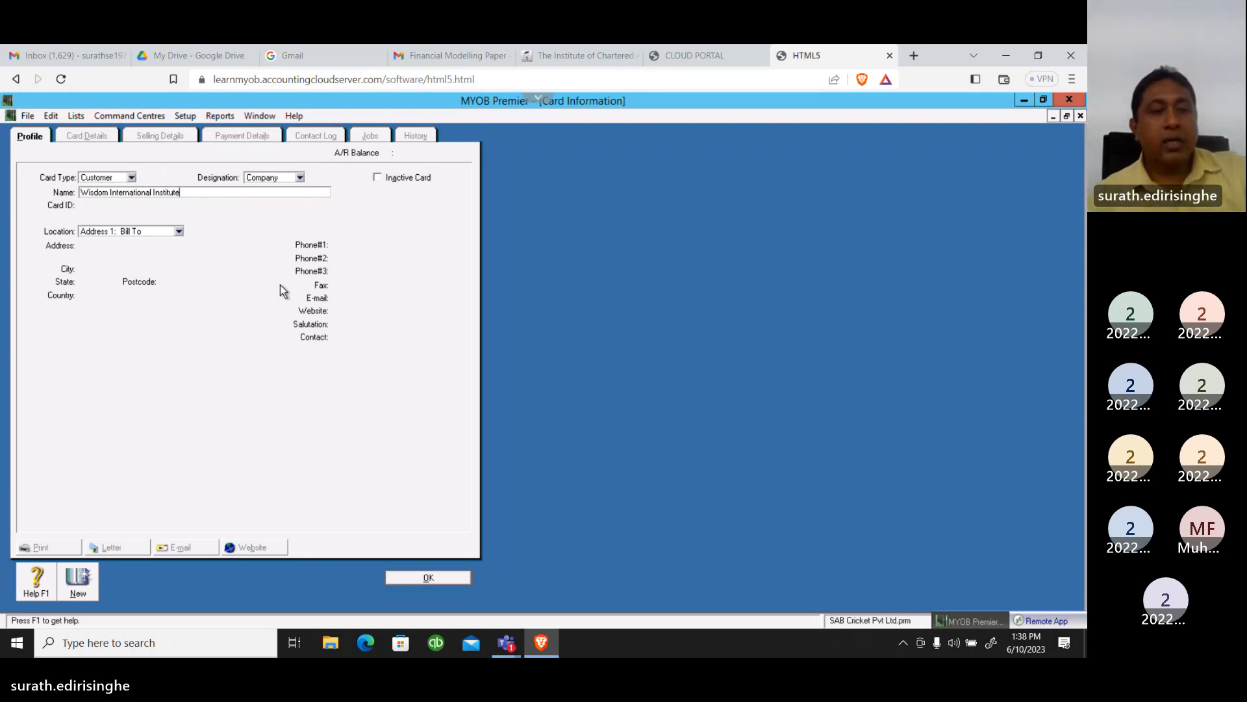
{"action": "key", "text": "Tab"}
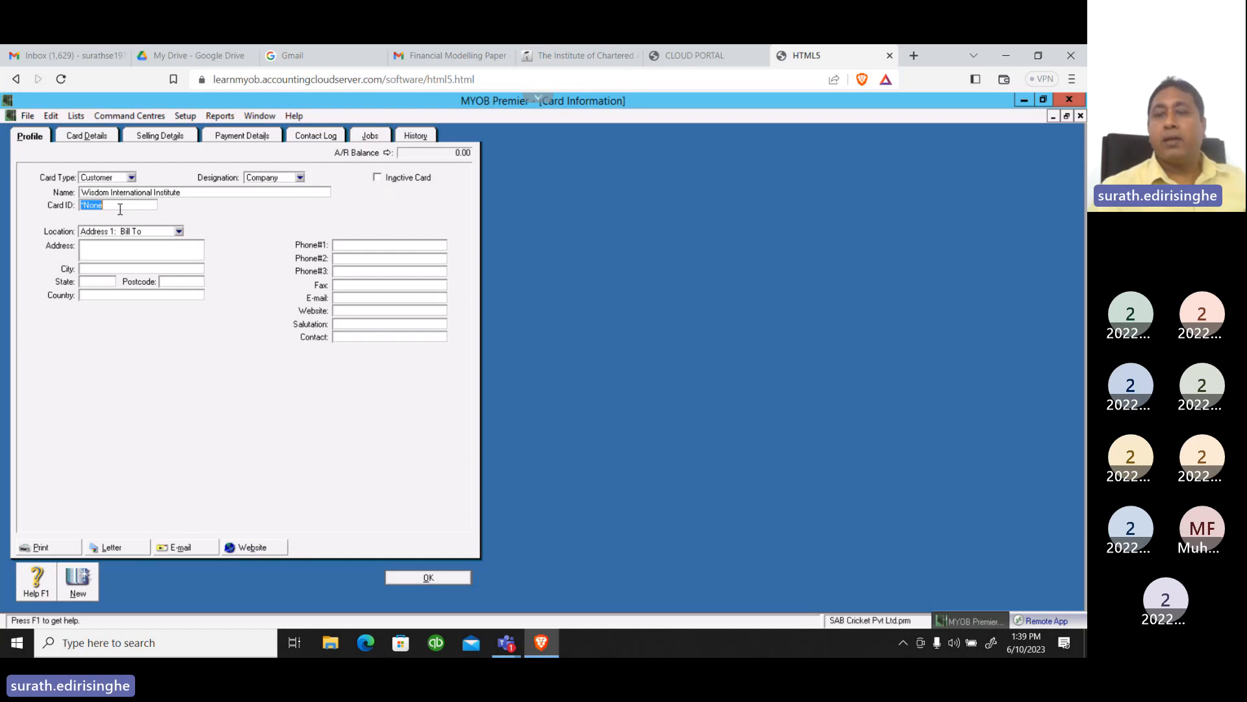
{"action": "type", "text": "CUS"}
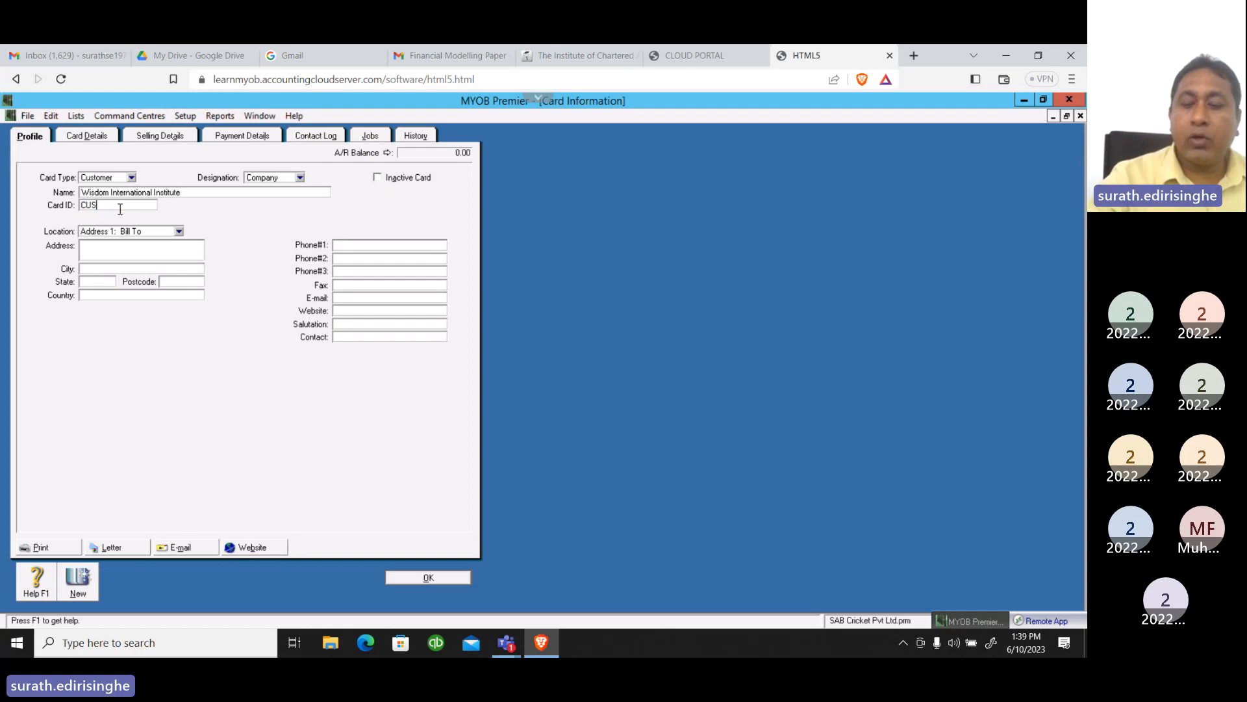
{"action": "type", "text": "03"}
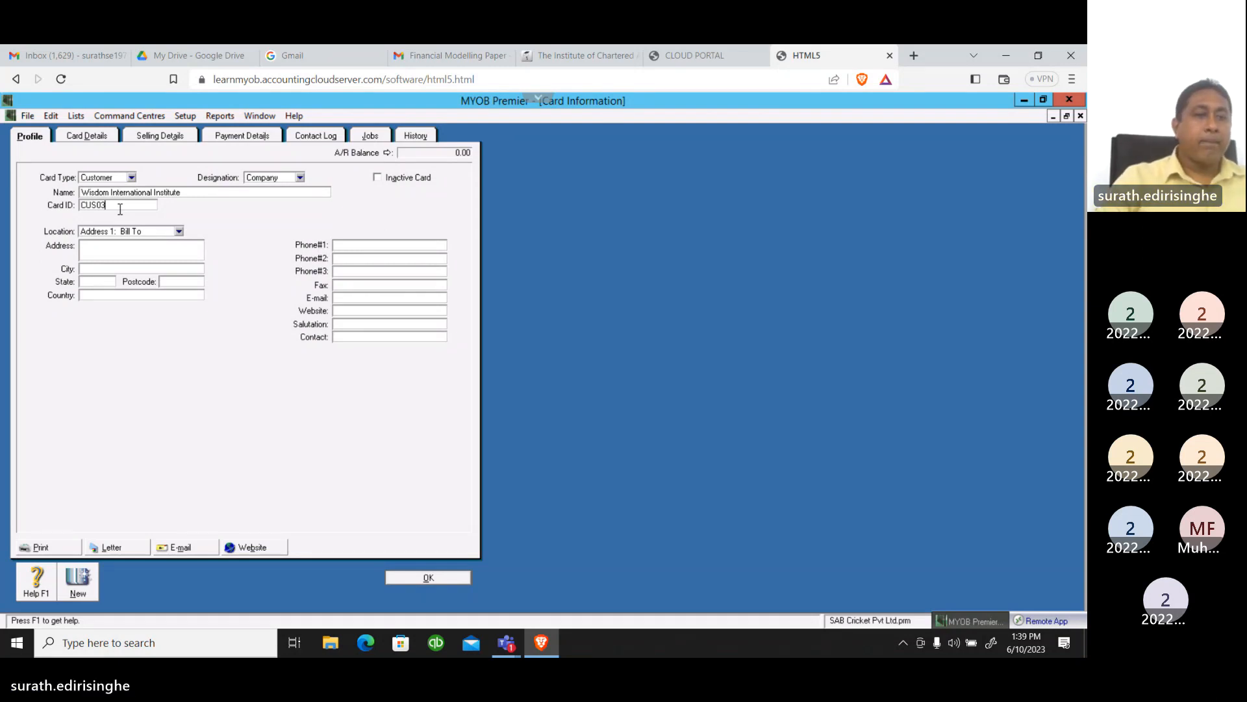
Fill in the street number and street name in the Address and City fields of Wisdom International Institute's Bill To address
{"action": "left_click", "coordinate": [103, 251]}
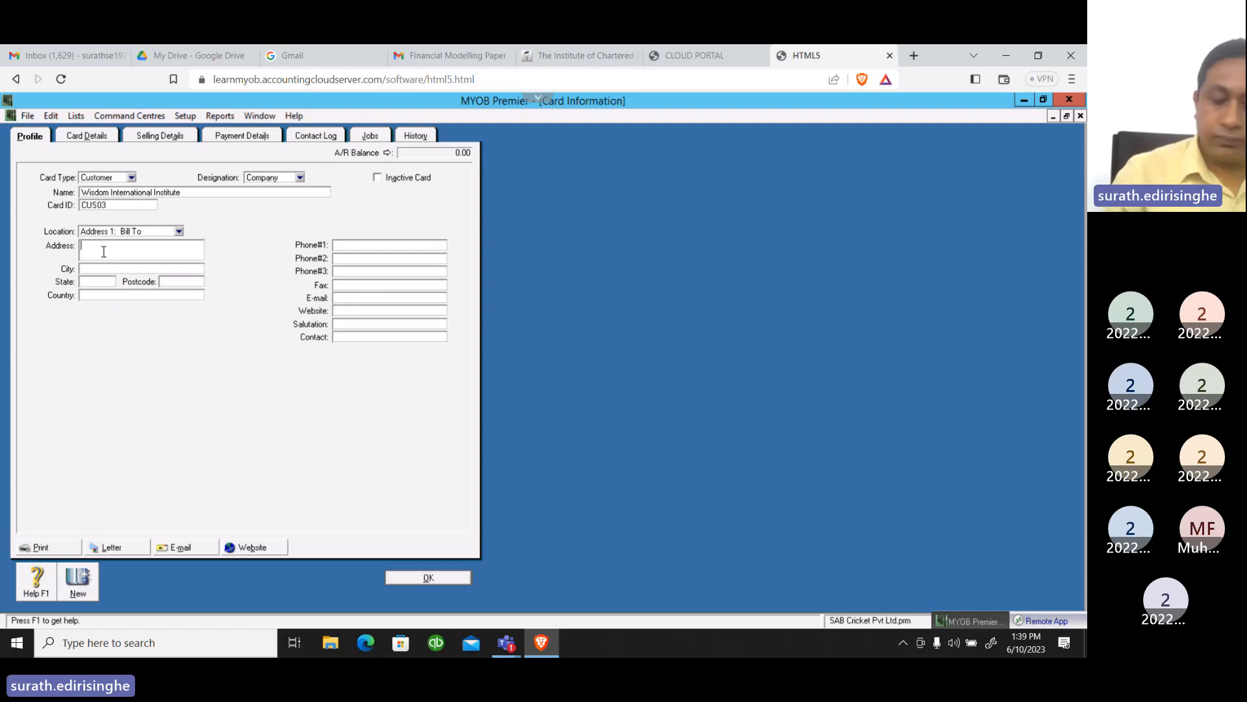
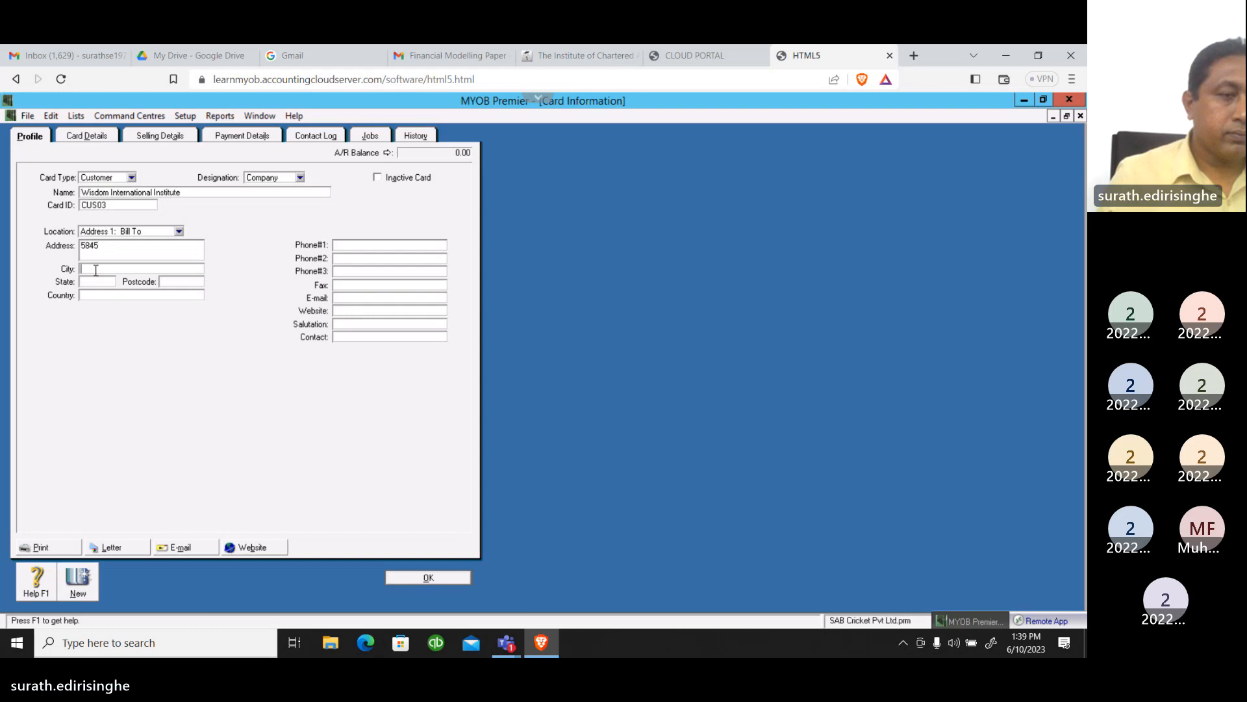
{"action": "left_click", "coordinate": [95, 271]}
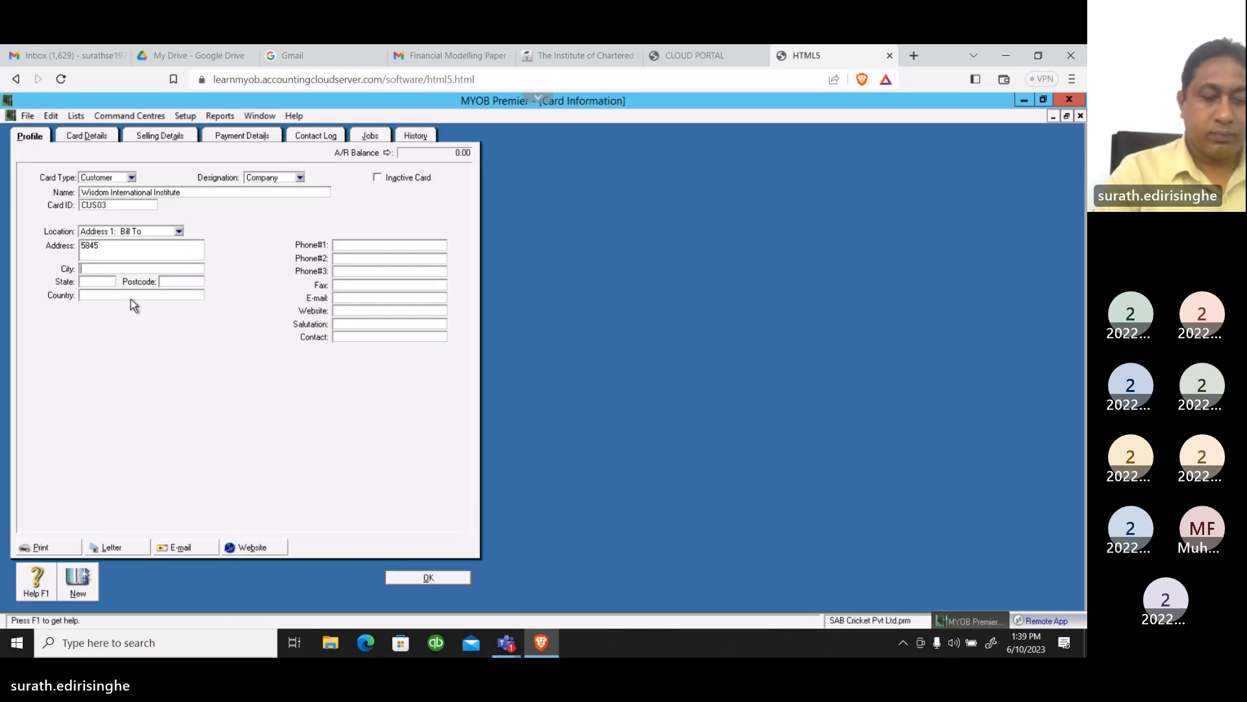
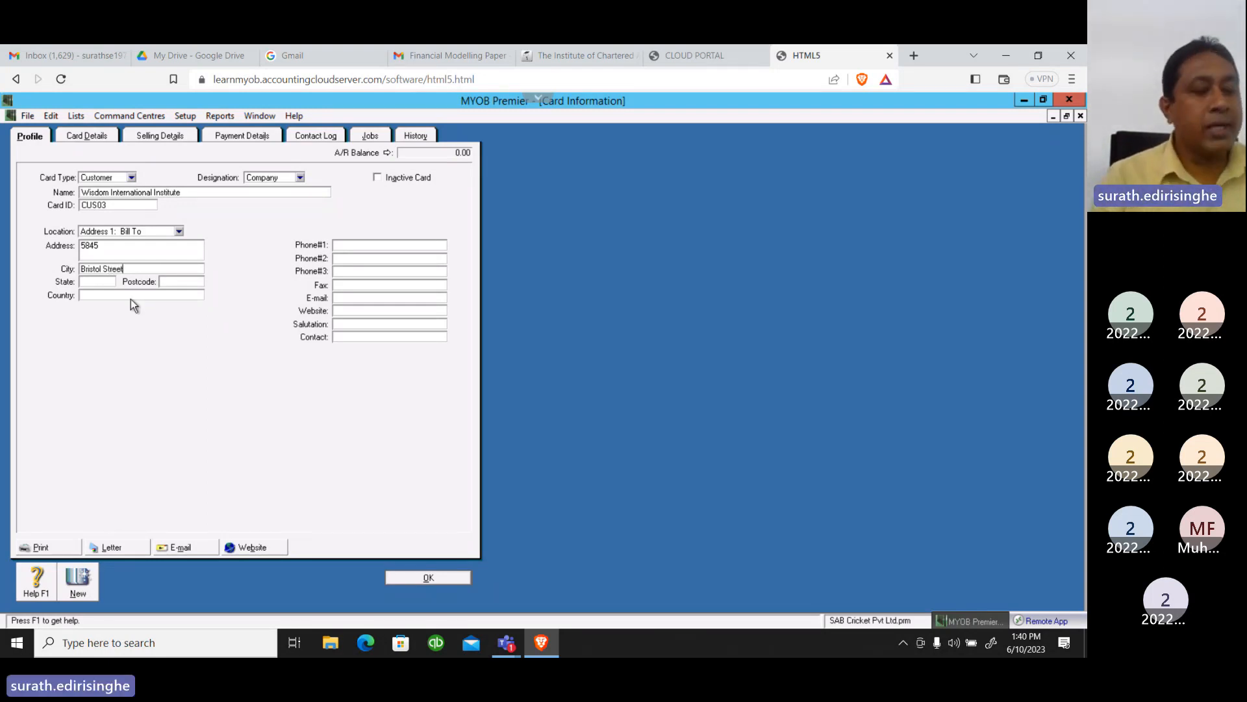
Complete Wisdom International Institute's Bill To address with the state, postcode and country
{"action": "key", "text": "Tab"}
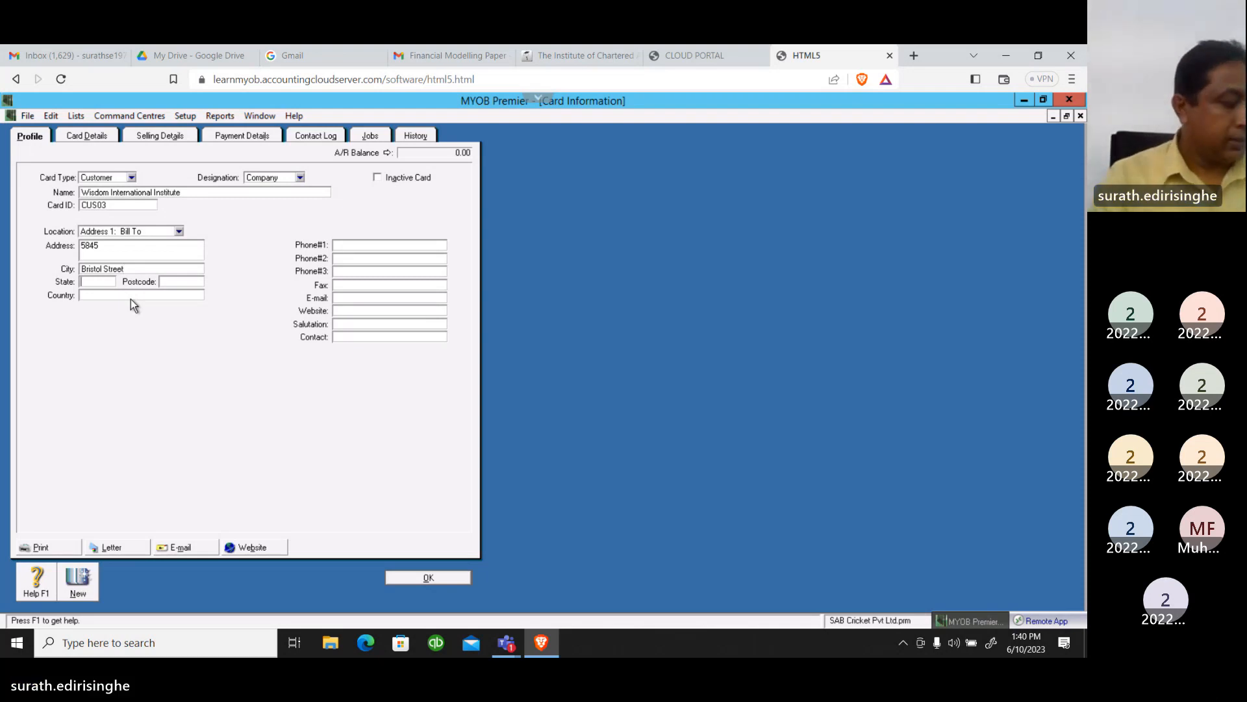
{"action": "type", "text": "C"}
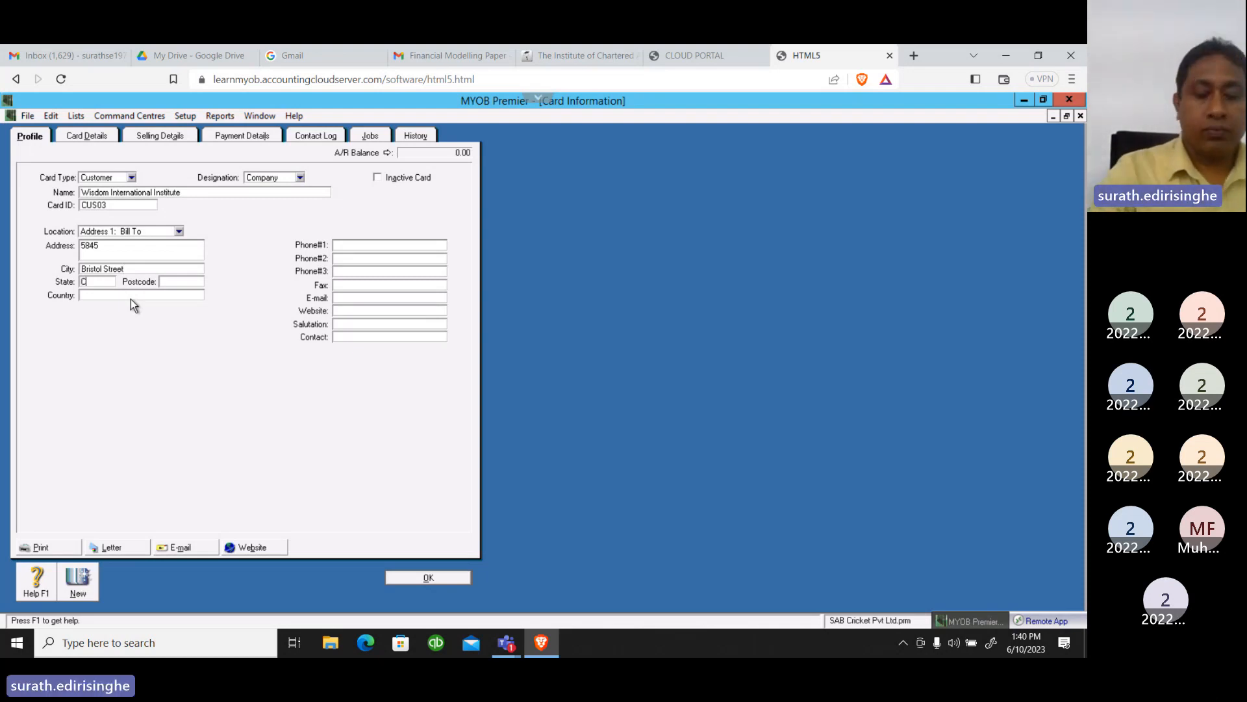
{"action": "type", "text": "olomb"}
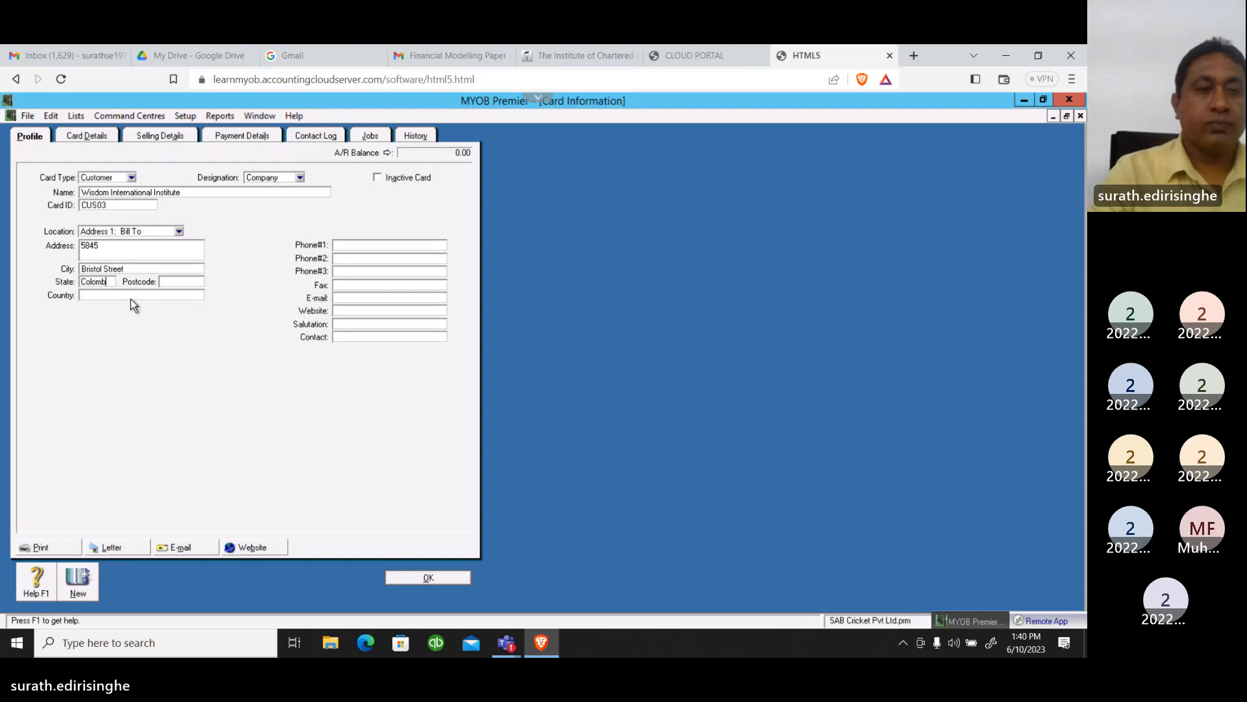
{"action": "type", "text": "o"}
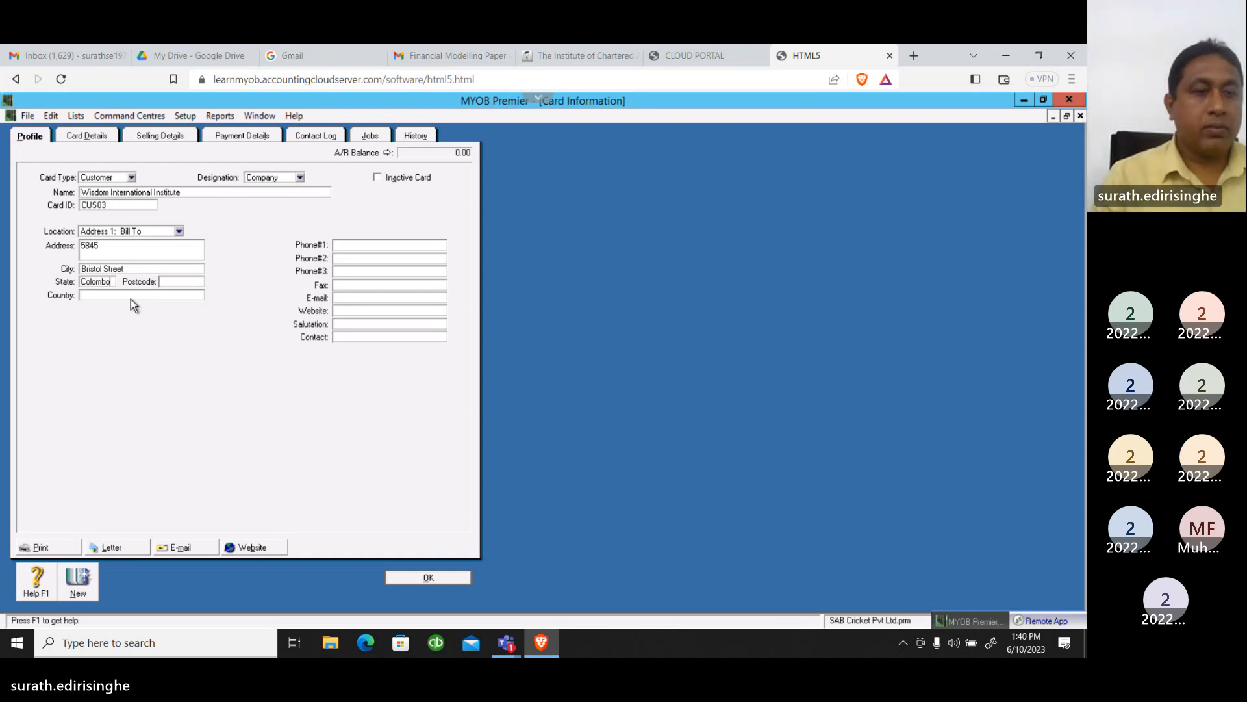
{"action": "key", "text": "Tab"}
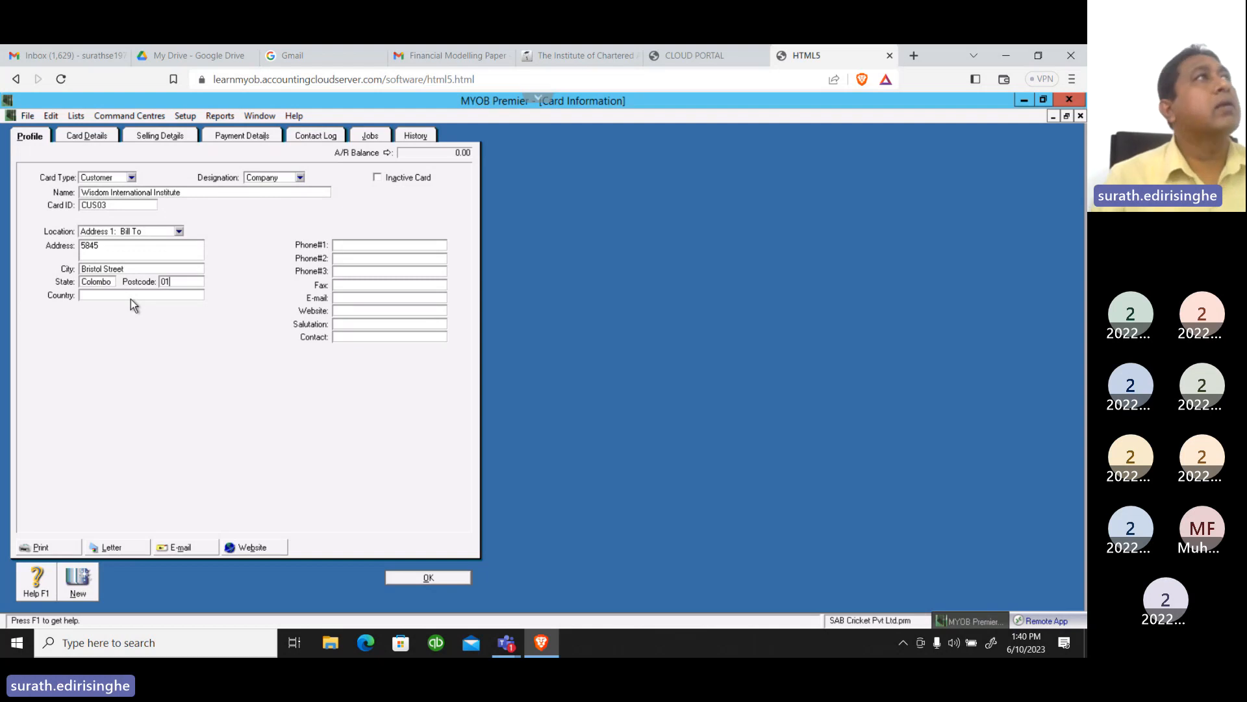
{"action": "left_click", "coordinate": [132, 296]}
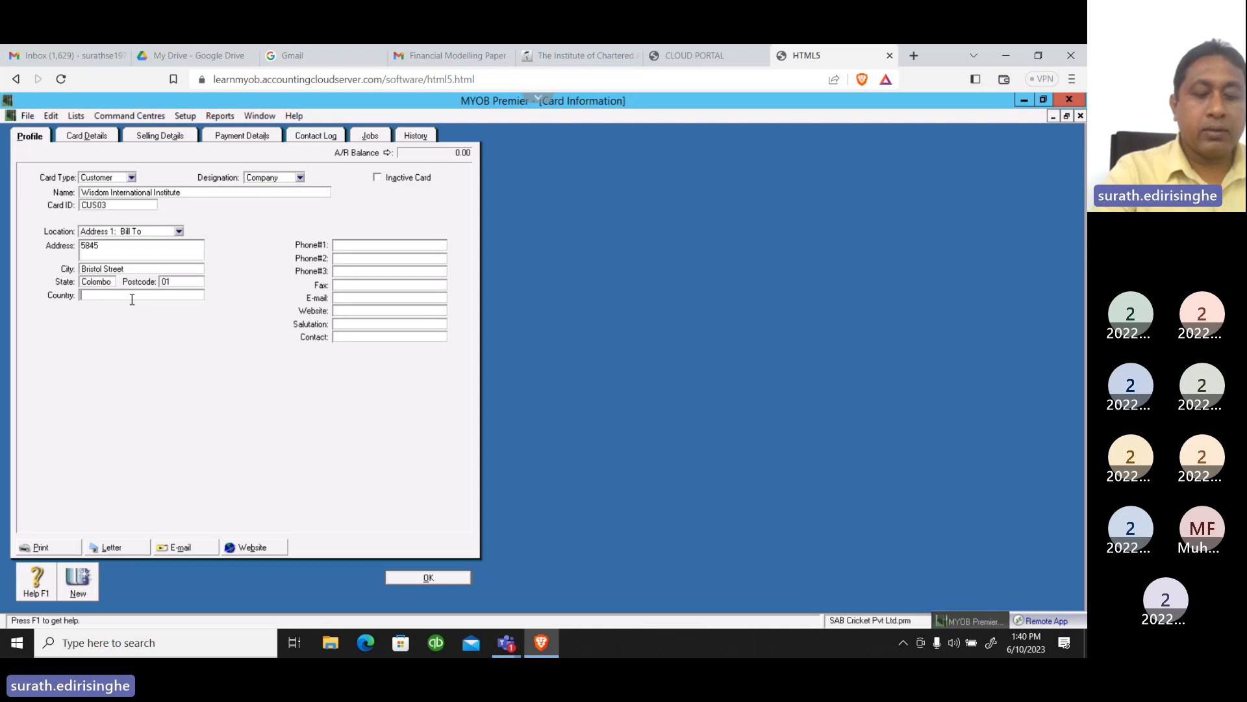
{"action": "type", "text": "Sri"}
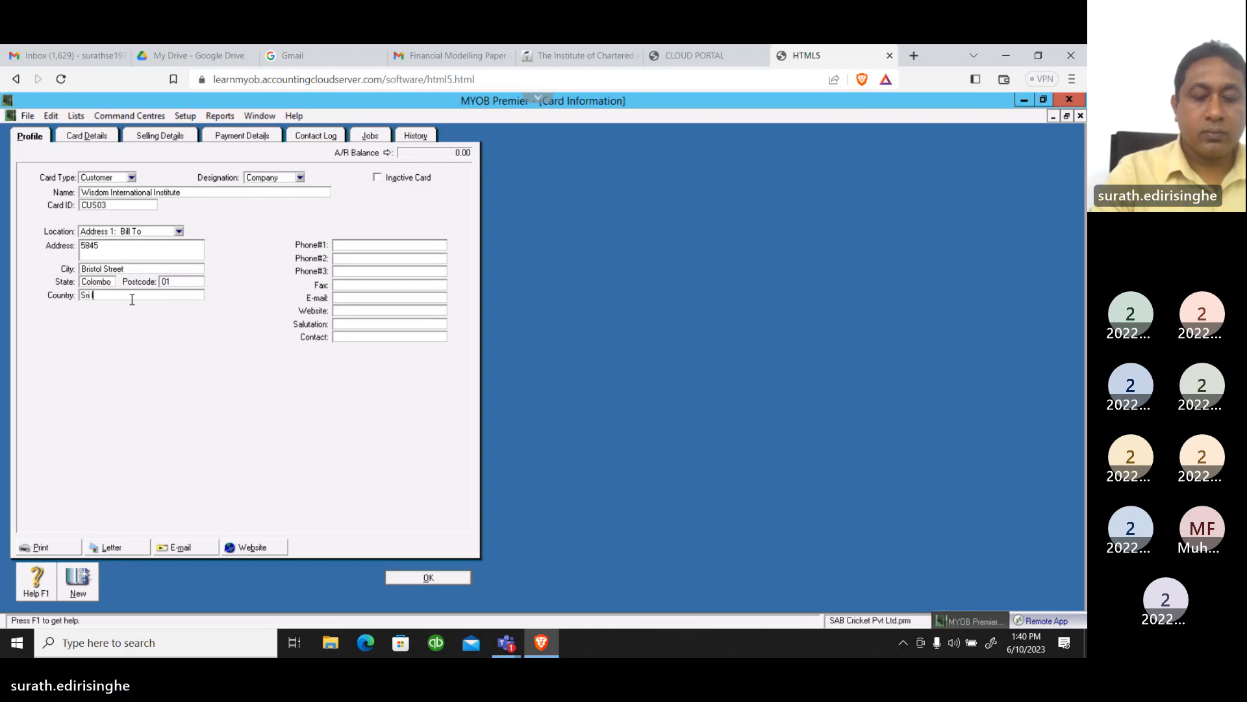
{"action": "type", "text": " lanka"}
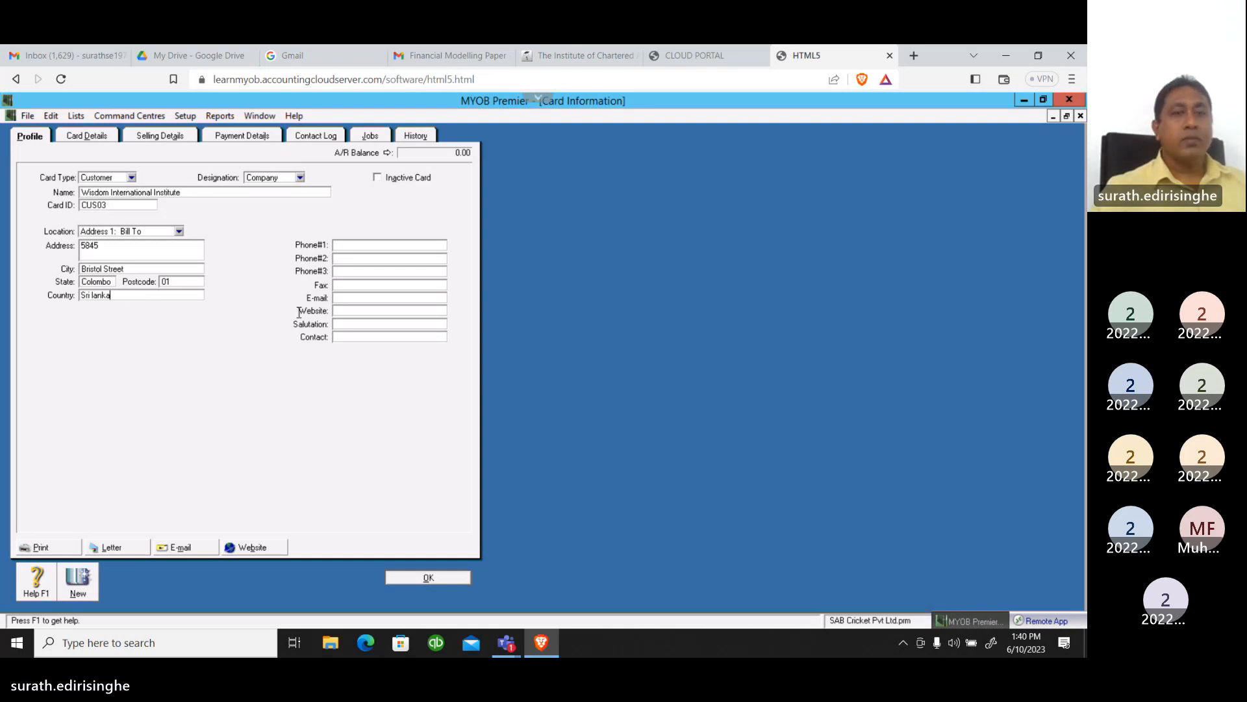
Enter Wisdom International Institute's two telephone numbers in the Phone#1 and Phone#2 fields
{"action": "left_click", "coordinate": [365, 249]}
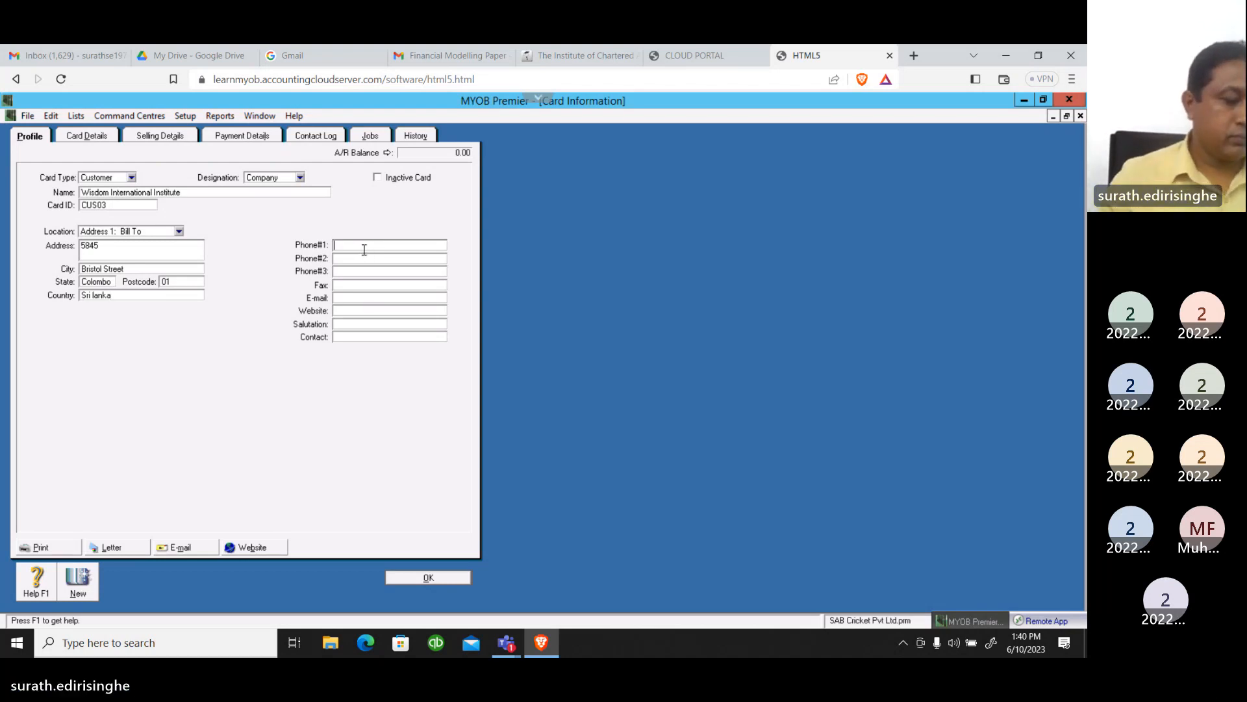
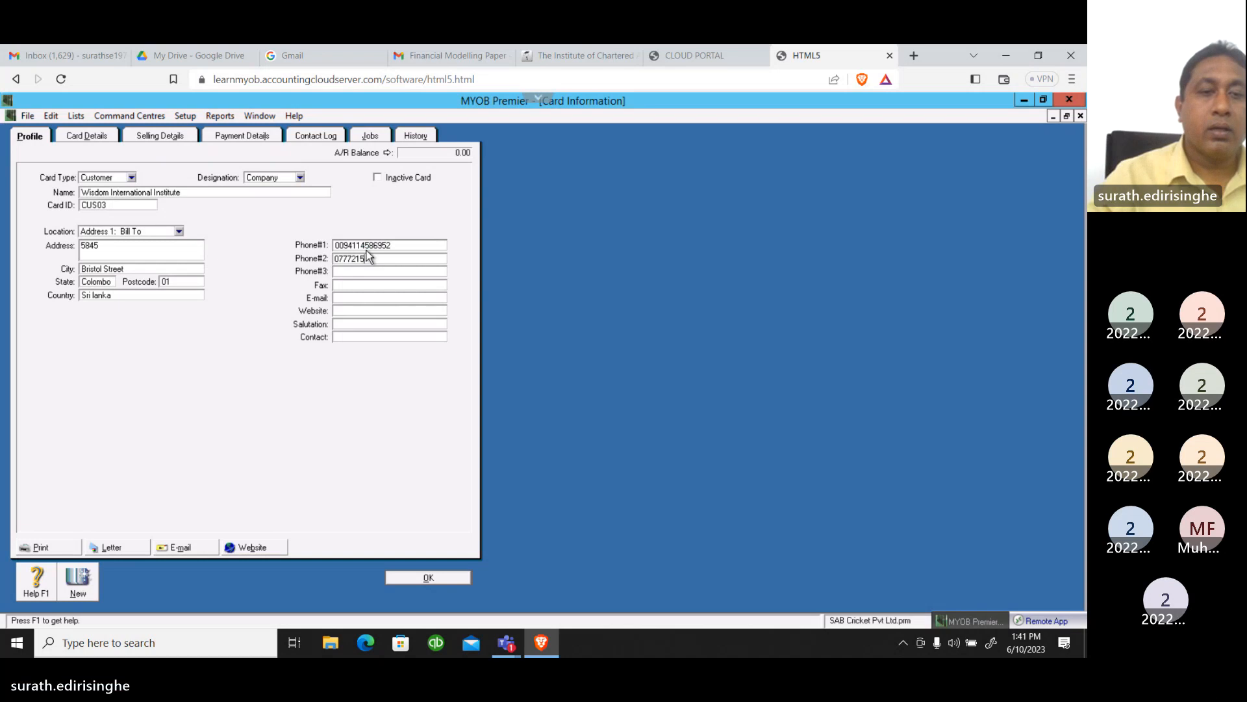
Enter Wisdom International Institute's fax number on the customer card
{"action": "left_click", "coordinate": [348, 286]}
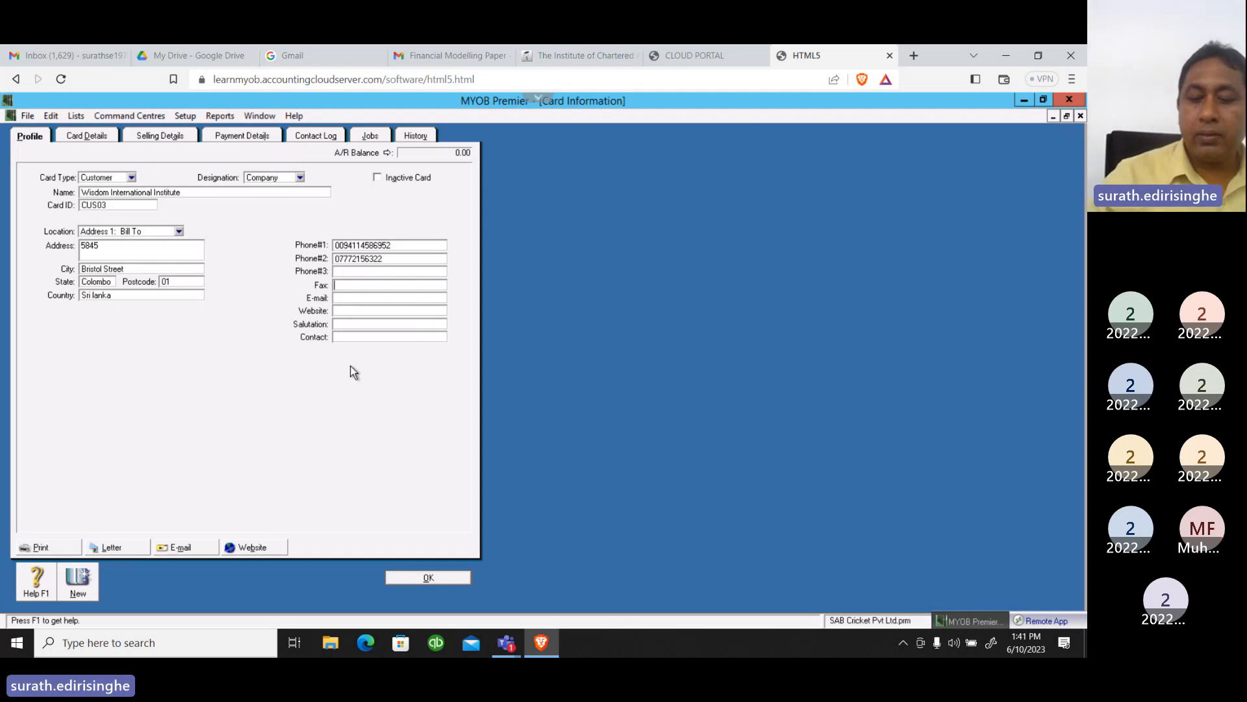
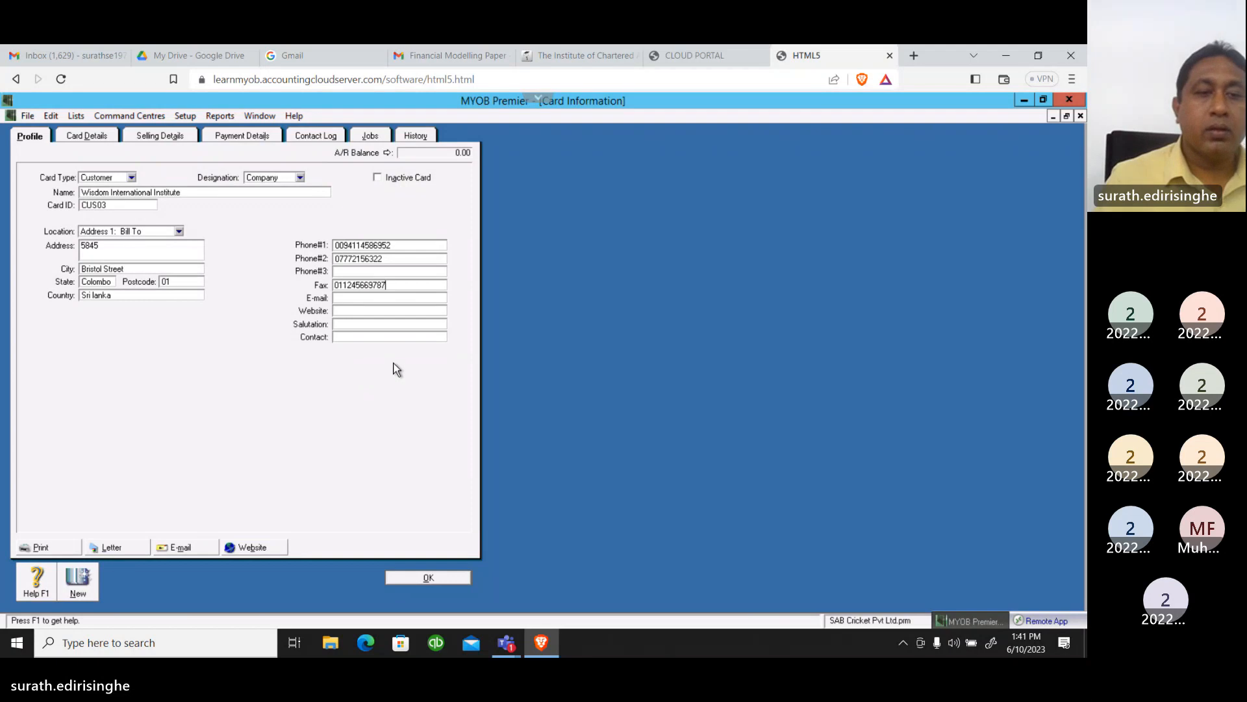
Fill in the e-mail address on Wisdom International Institute's customer card
{"action": "left_click", "coordinate": [356, 298]}
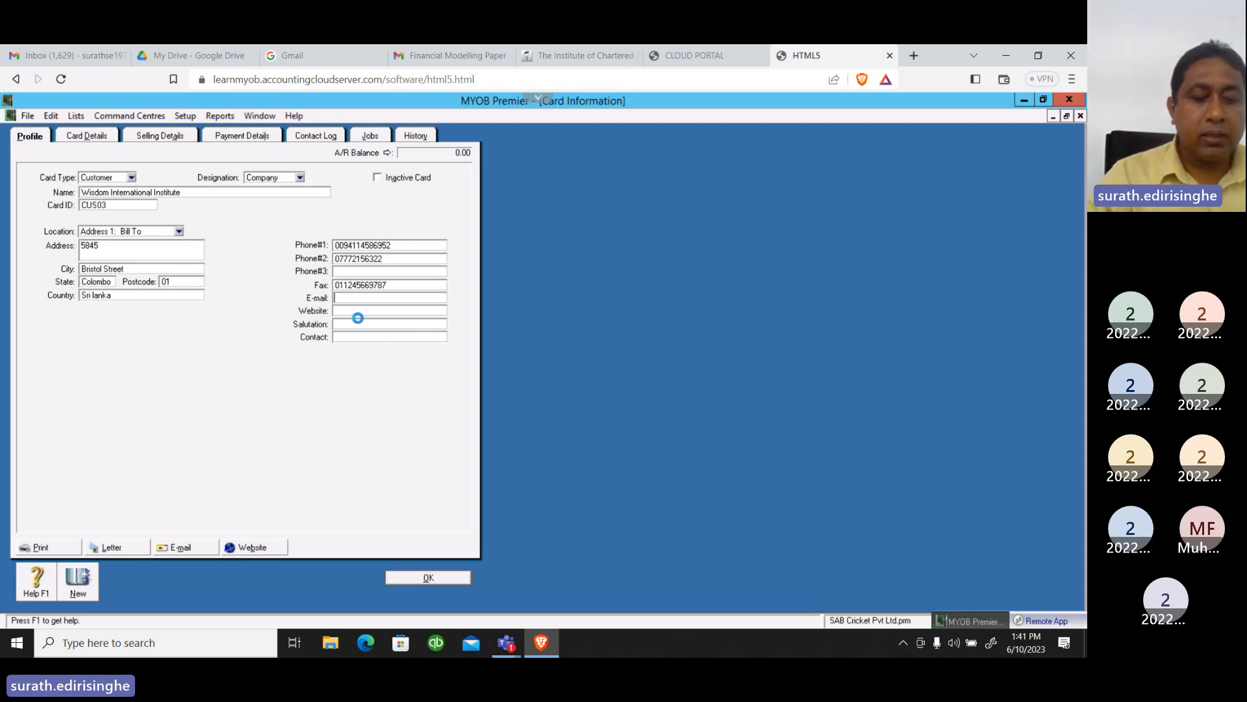
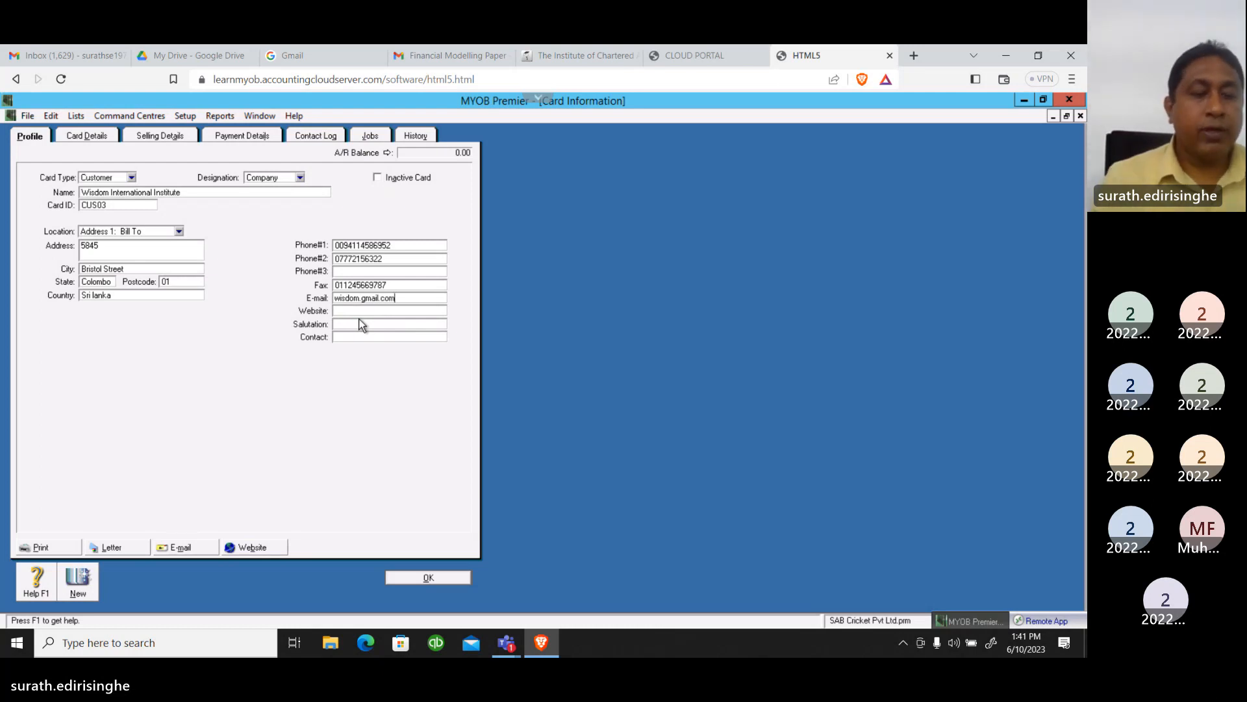
{"action": "key", "text": "Tab"}
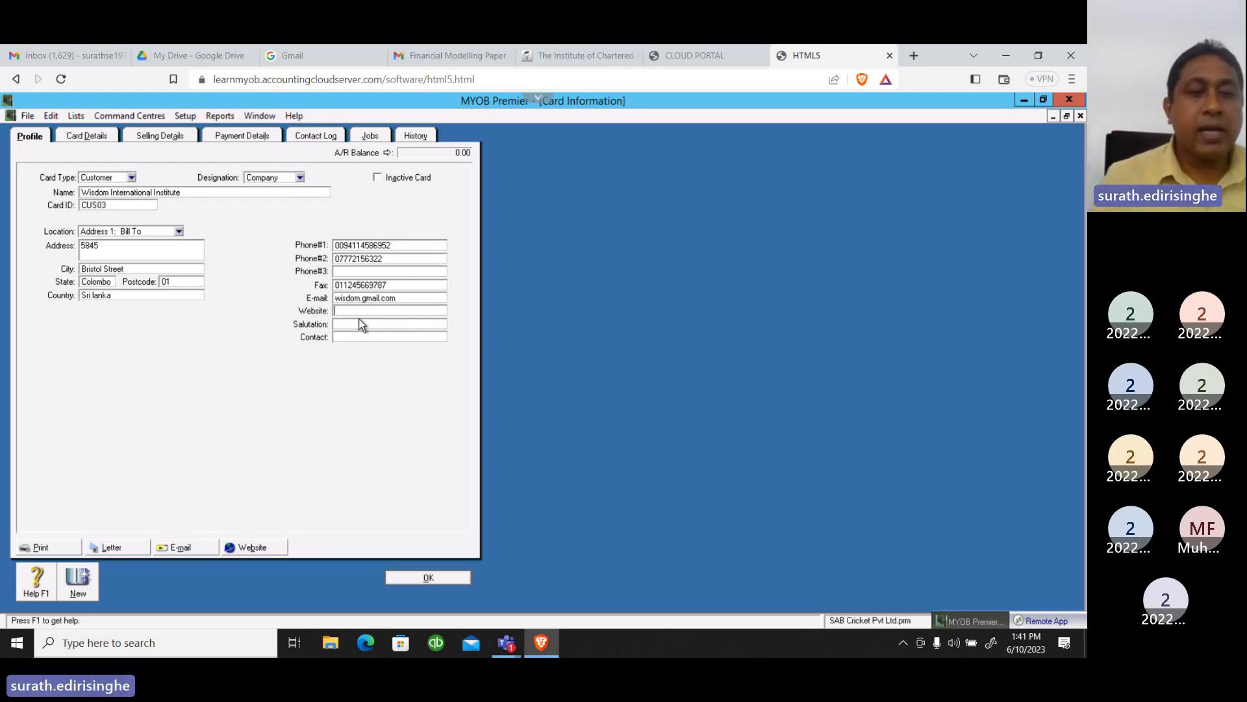
{"action": "type", "text": "ww"}
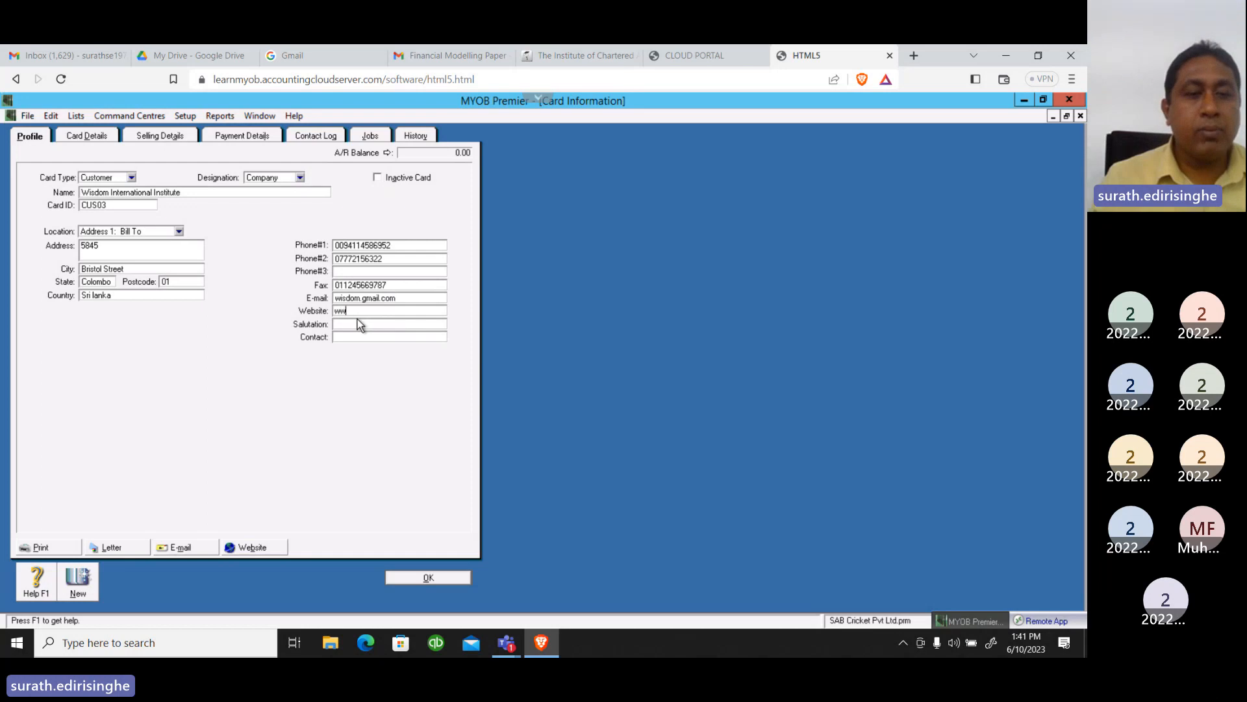
{"action": "type", "text": "w."}
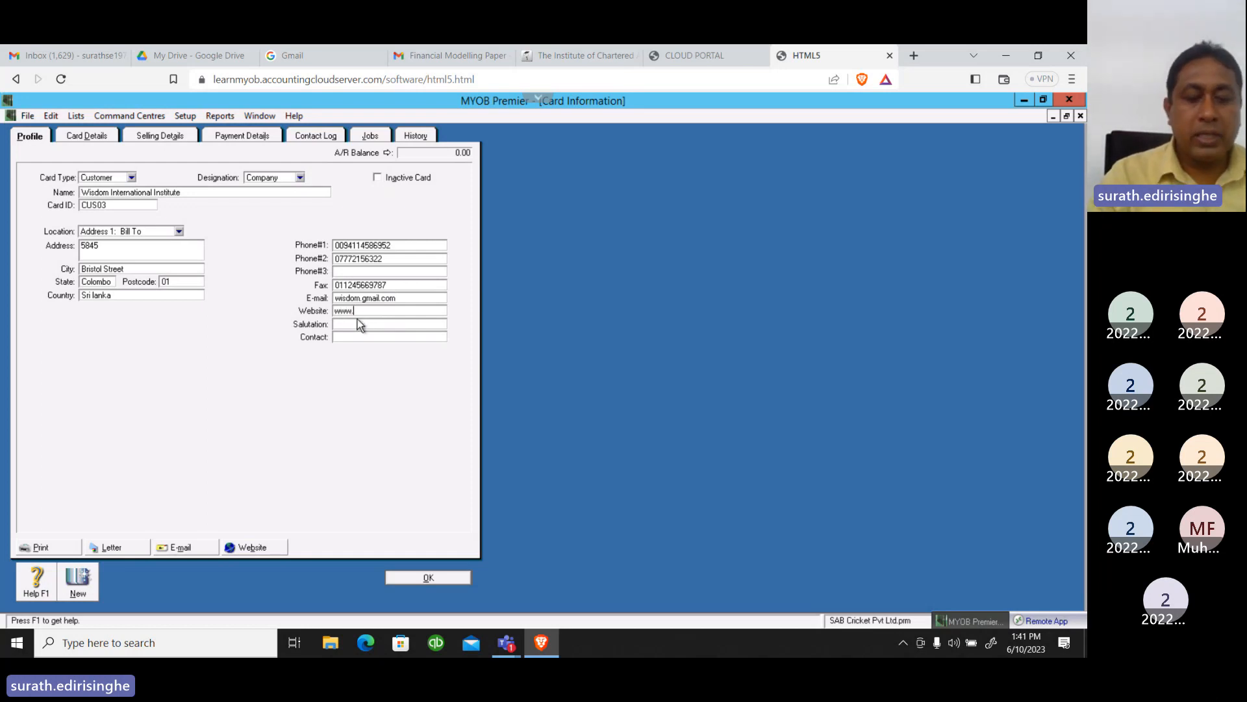
{"action": "type", "text": "wis"}
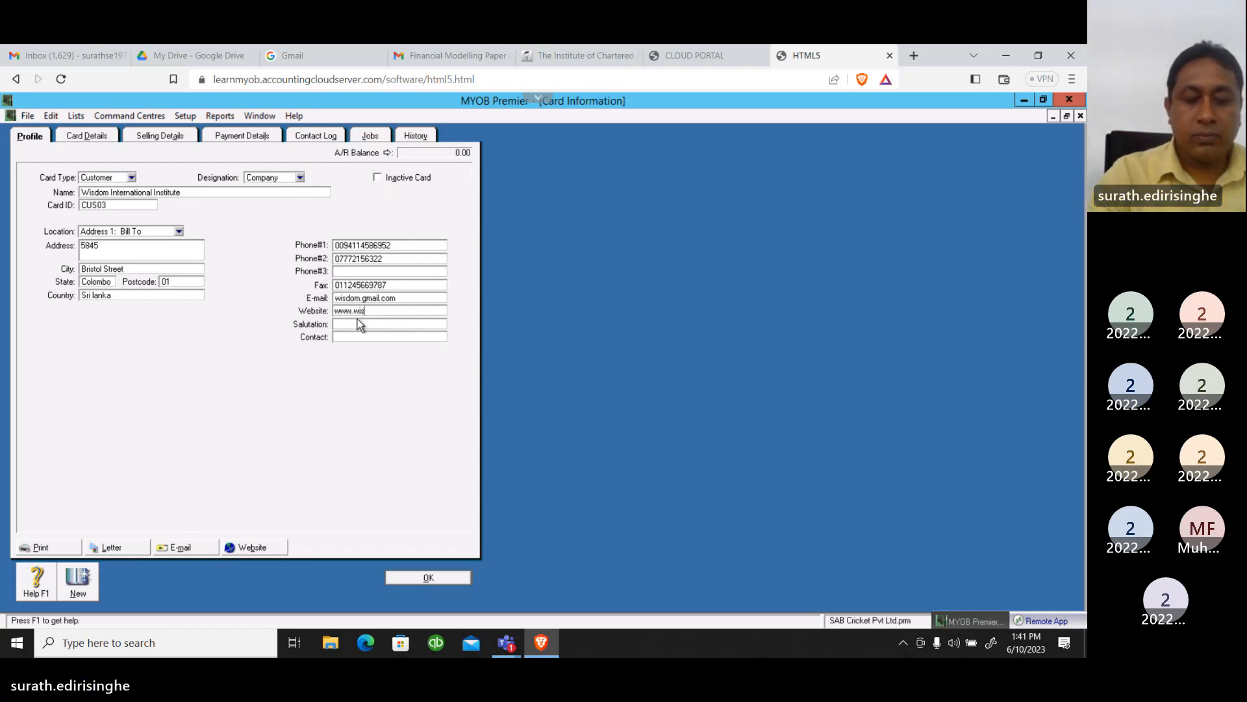
{"action": "type", "text": "dom"}
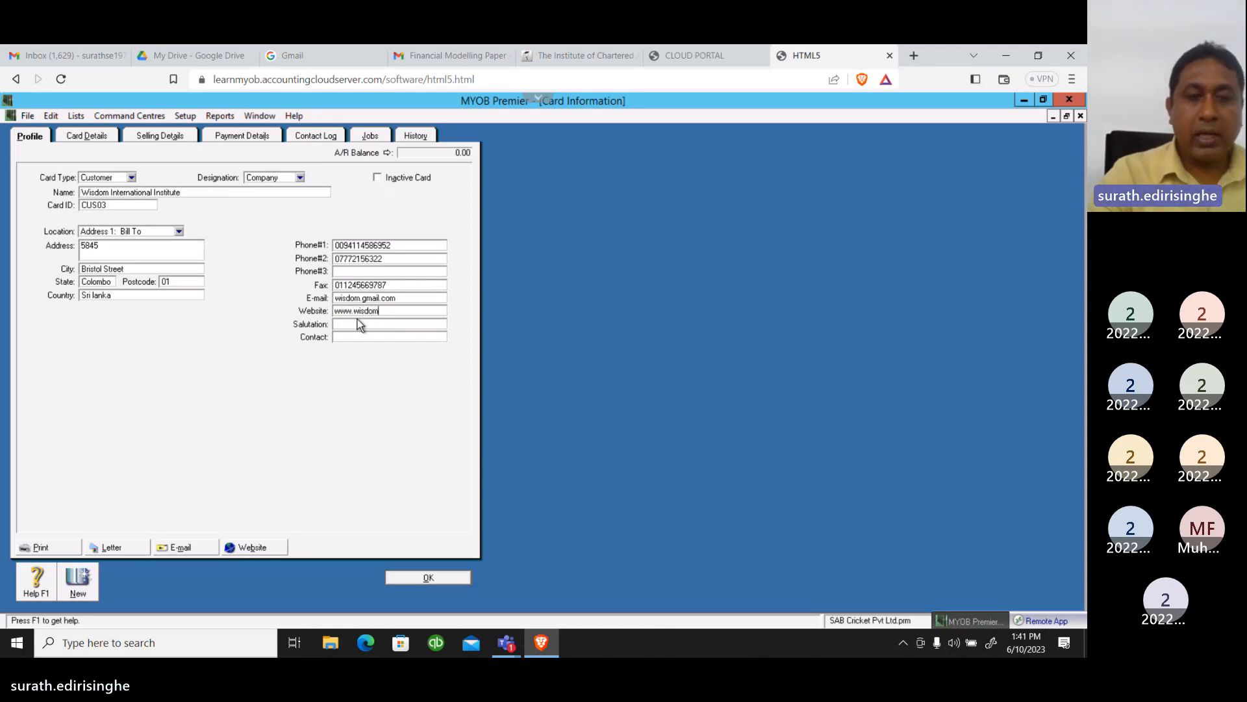
{"action": "type", "text": ".lk"}
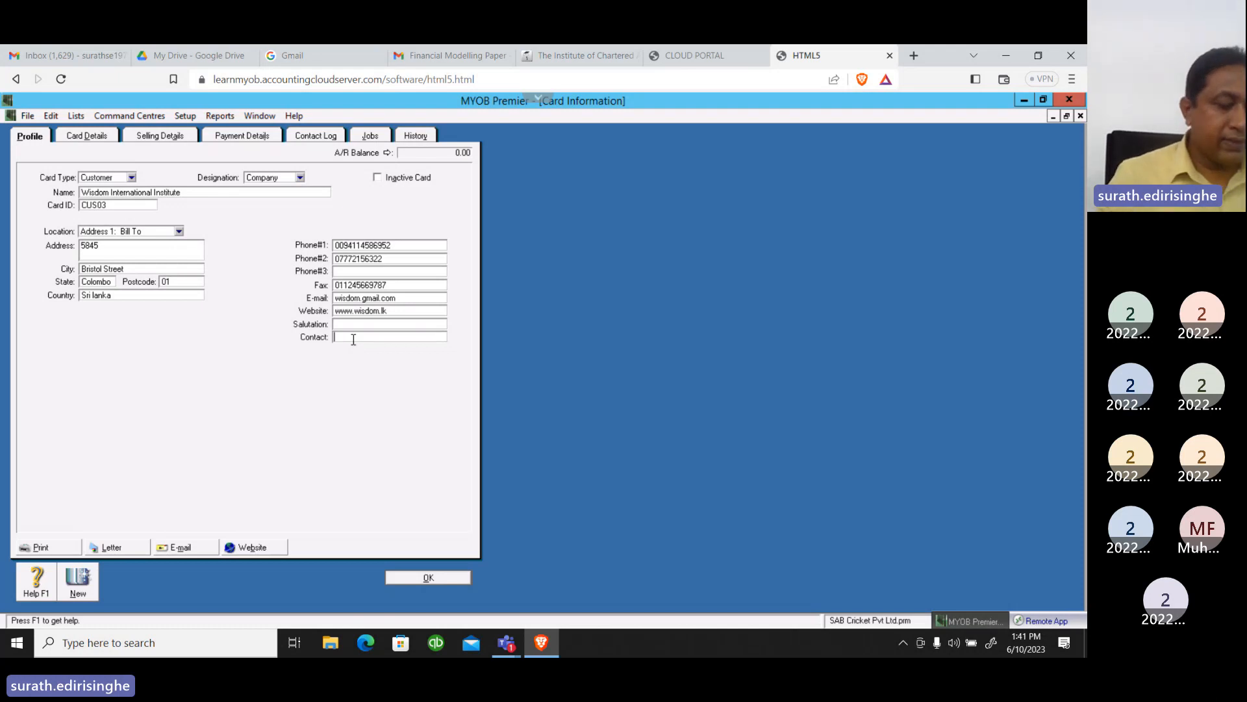
Enter the contact person's name in the Contact field of Wisdom International Institute's card
{"action": "type", "text": "W"}
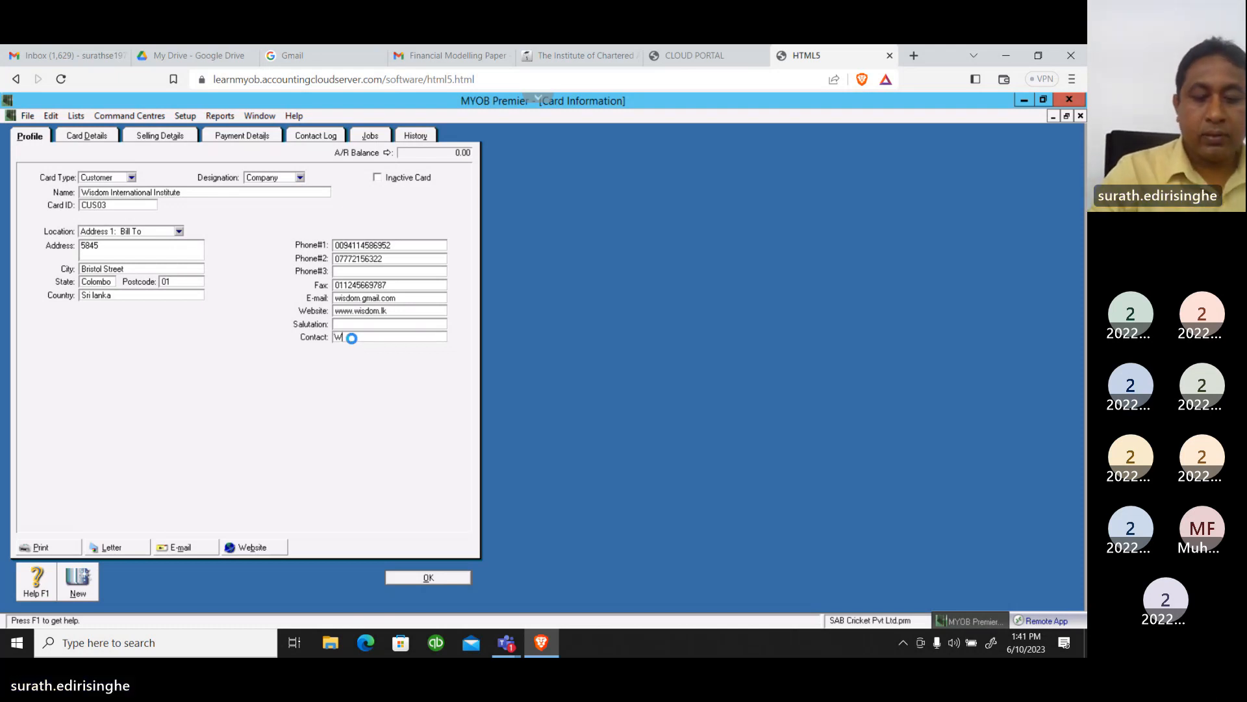
{"action": "type", "text": "ilso"}
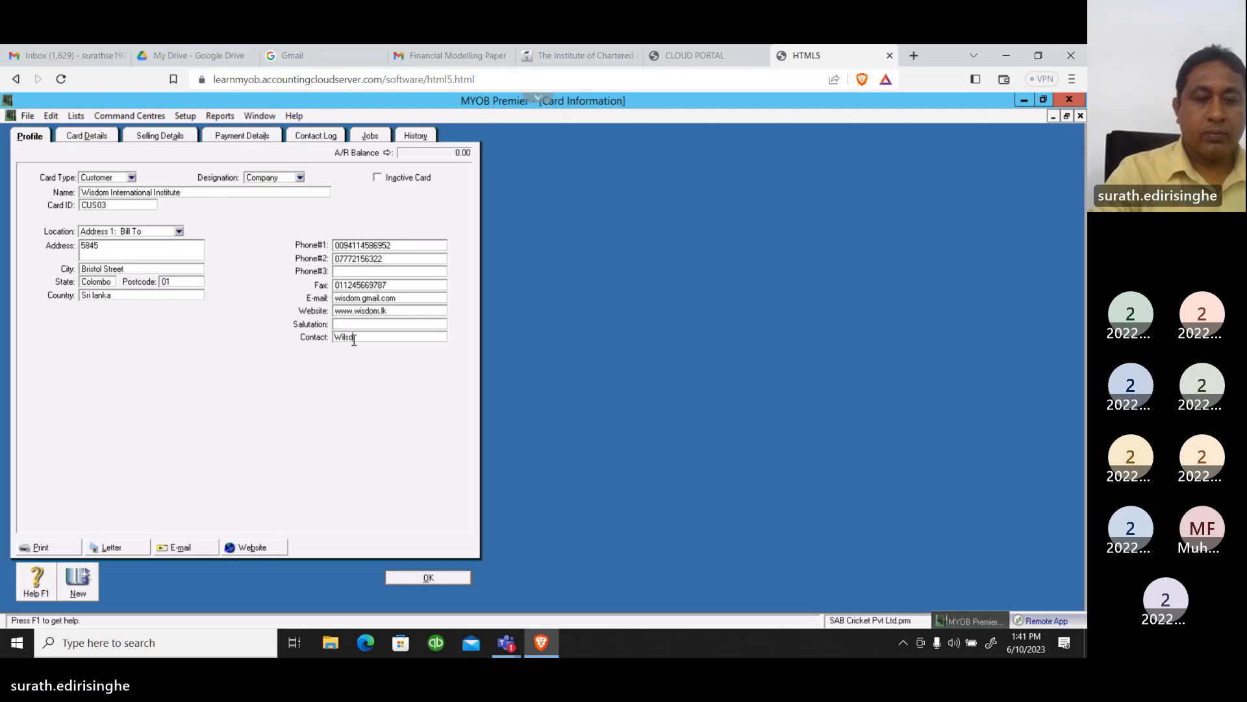
{"action": "type", "text": "n"}
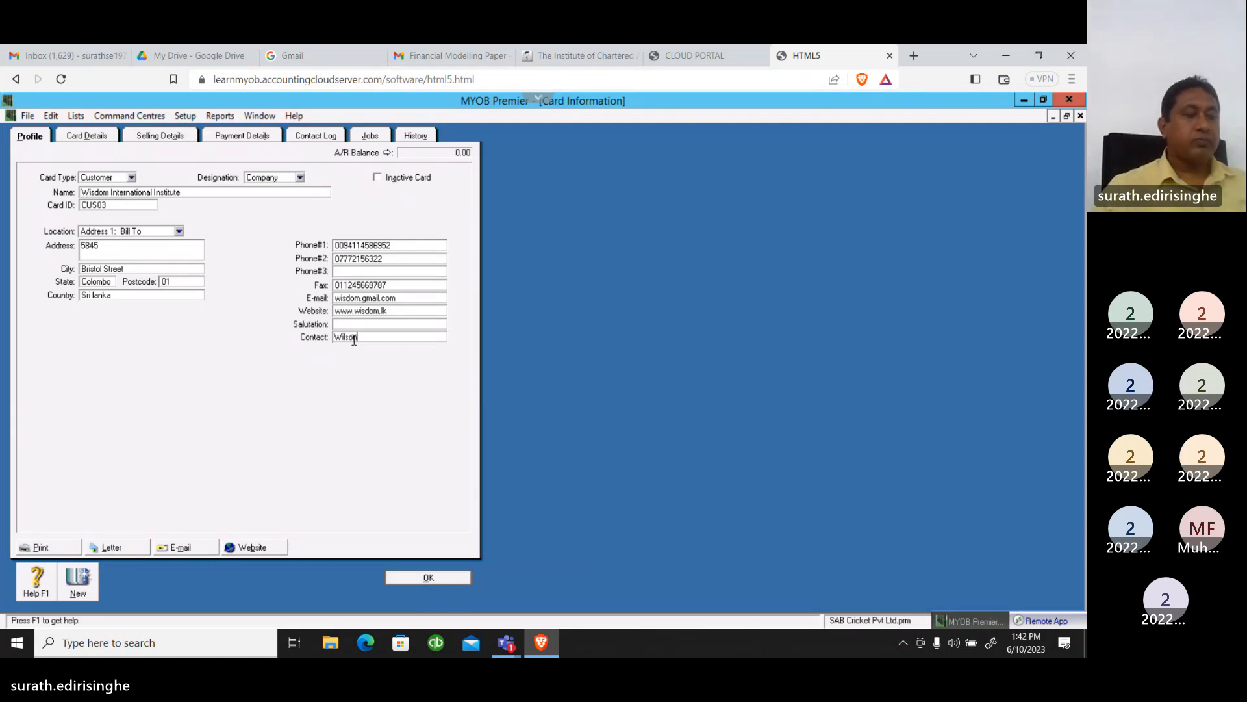
Examine the picture-linking options in Wisdom International Institute's card details and leave them without linking a graphic
{"action": "left_click", "coordinate": [90, 135]}
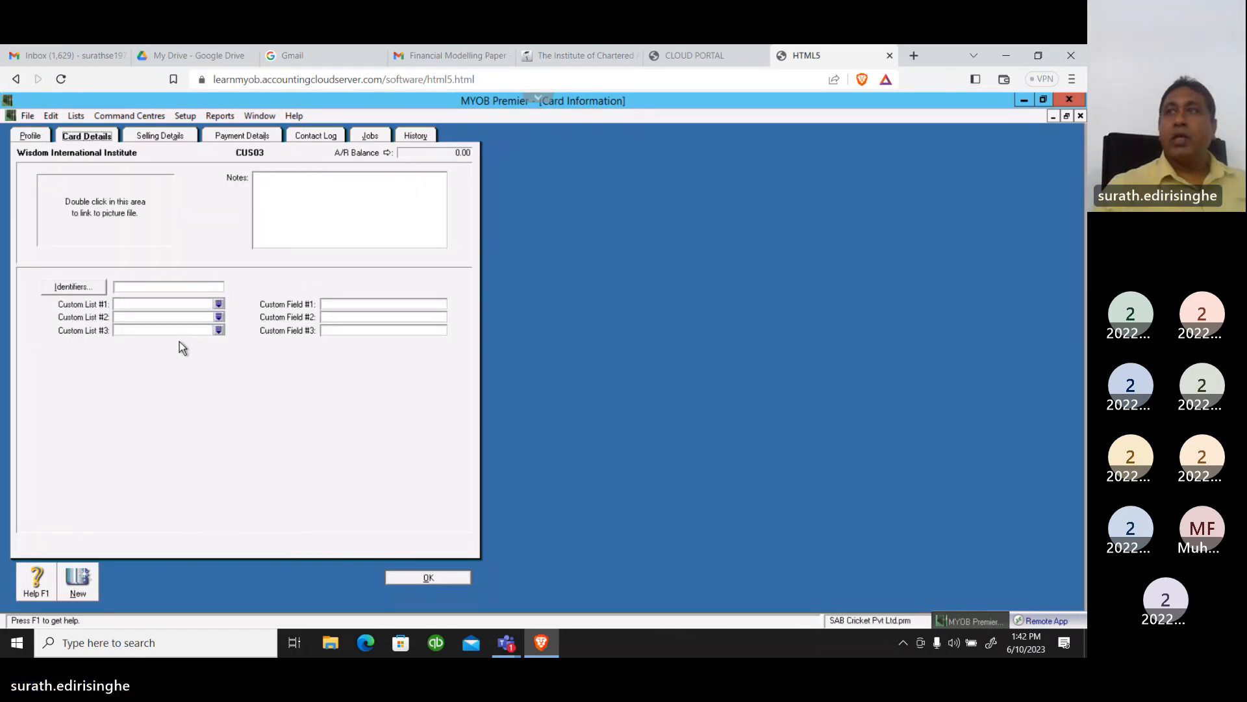
{"action": "double_click", "coordinate": [114, 212]}
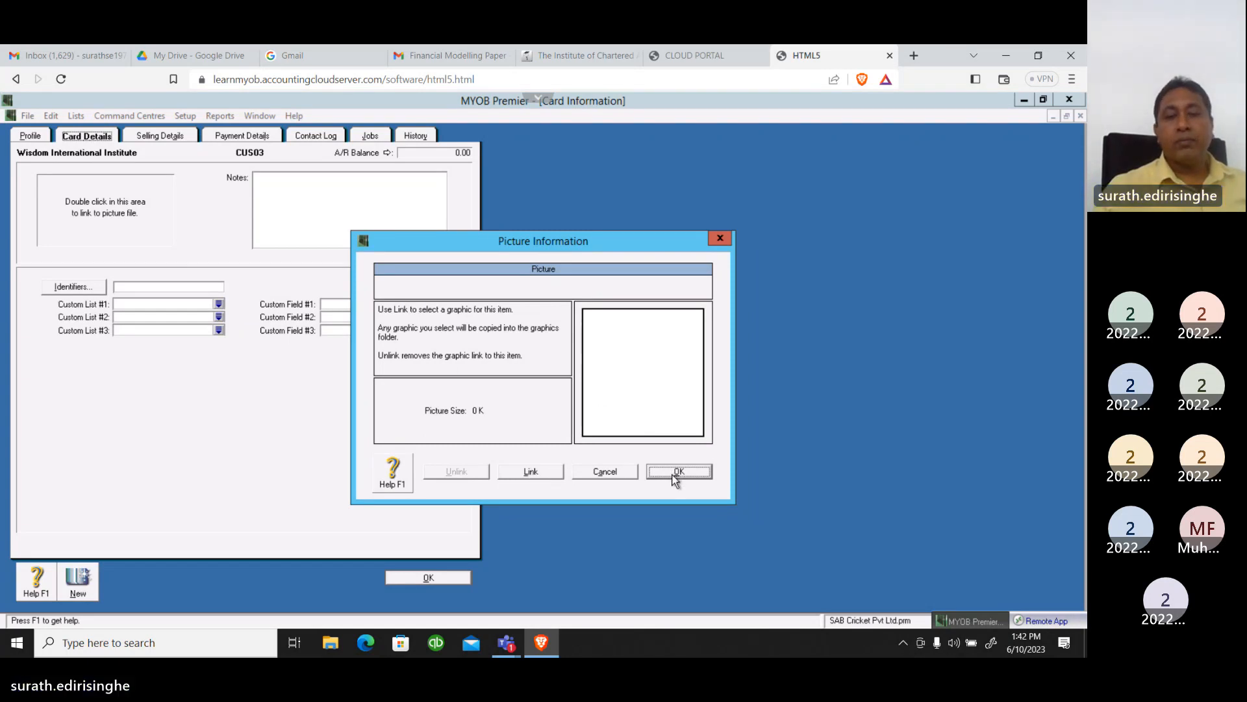
{"action": "left_click", "coordinate": [615, 471]}
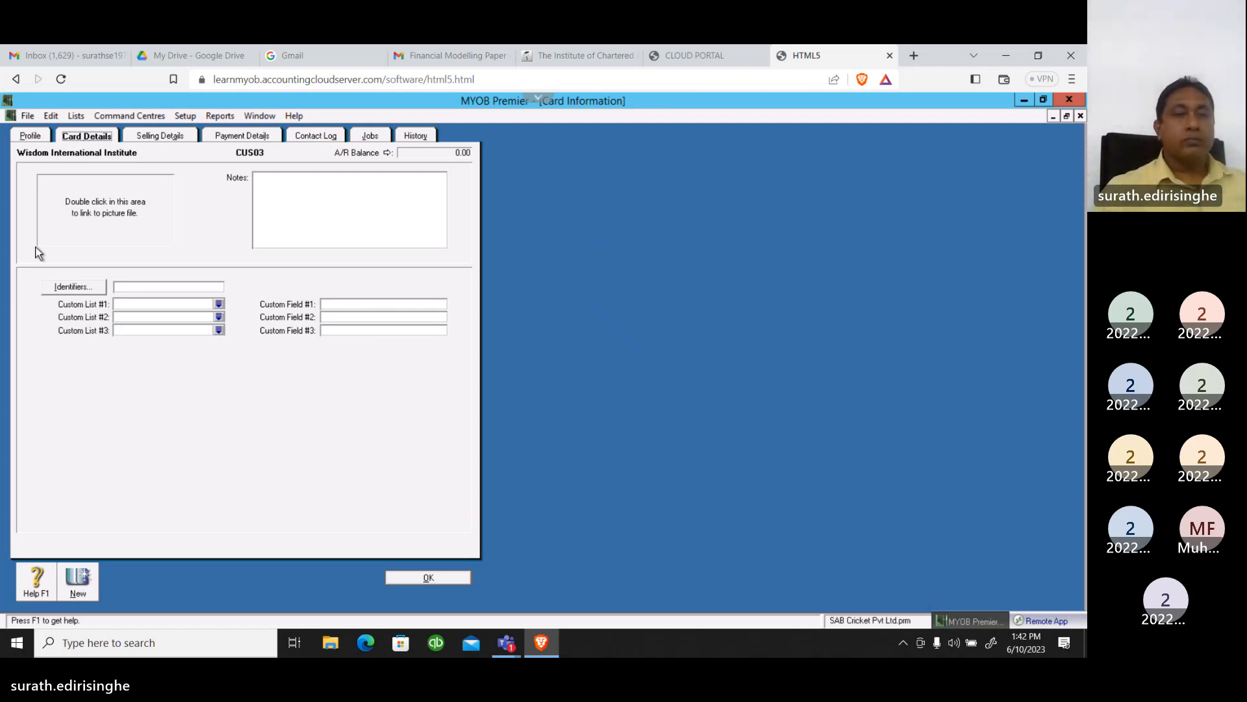
In Wisdom International Institute's selling details, set the sale layout to Item and the printed form to INCIIPRE-2003
{"action": "left_click", "coordinate": [169, 137]}
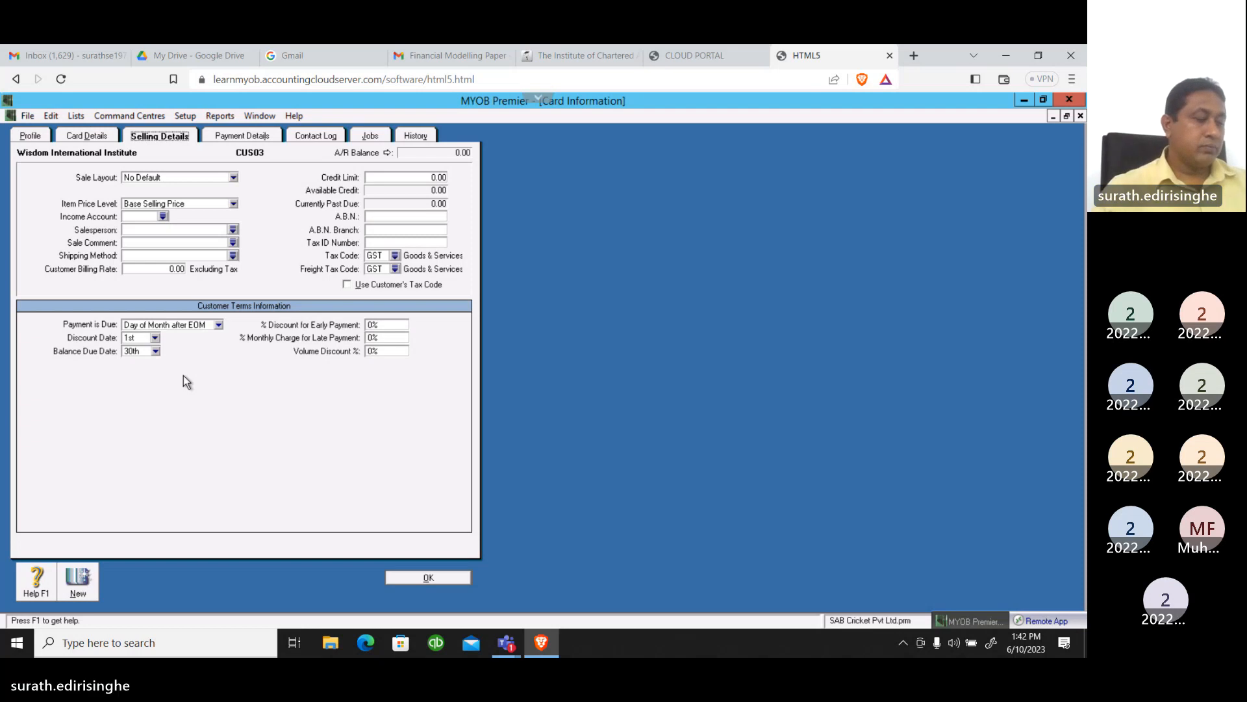
{"action": "left_click", "coordinate": [233, 177]}
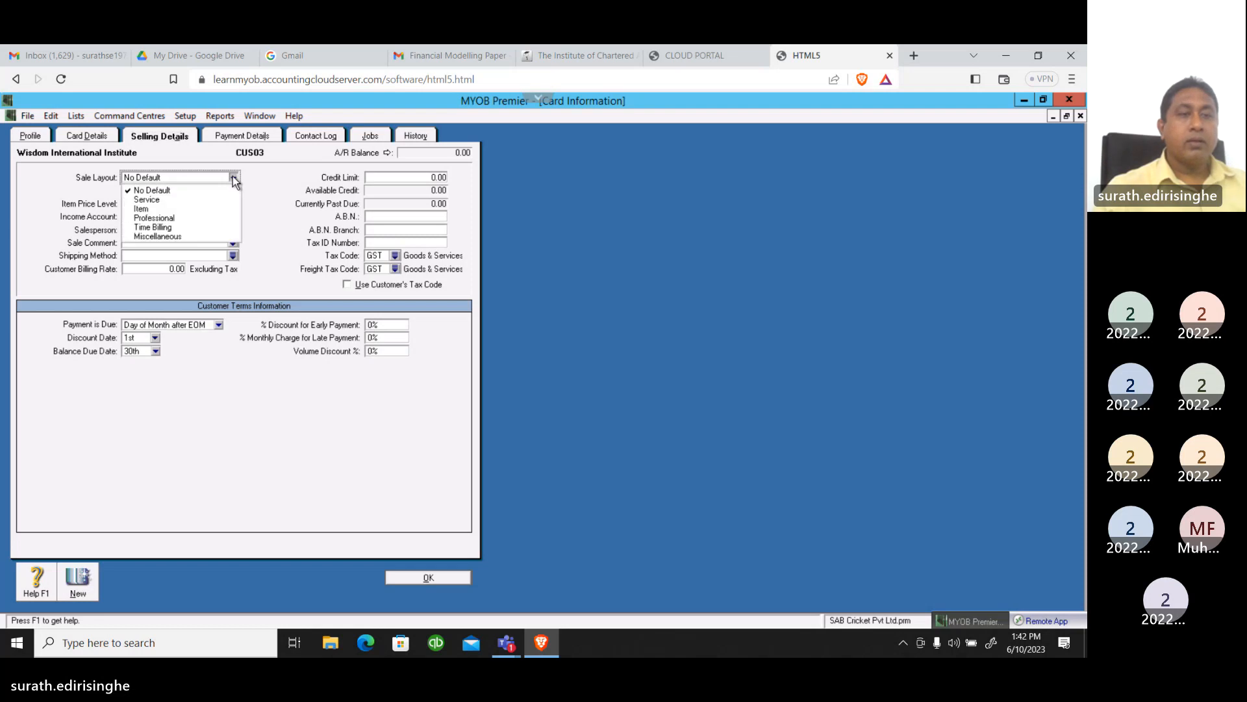
{"action": "left_click", "coordinate": [146, 209]}
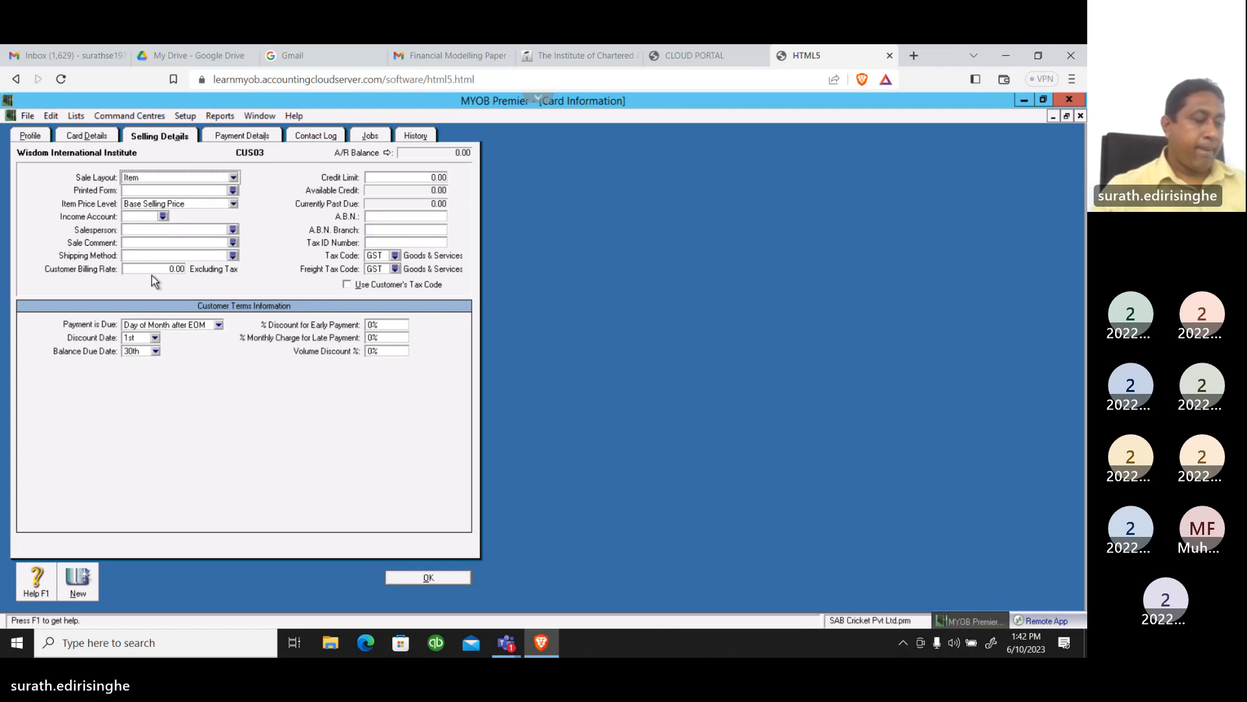
{"action": "left_click", "coordinate": [232, 191]}
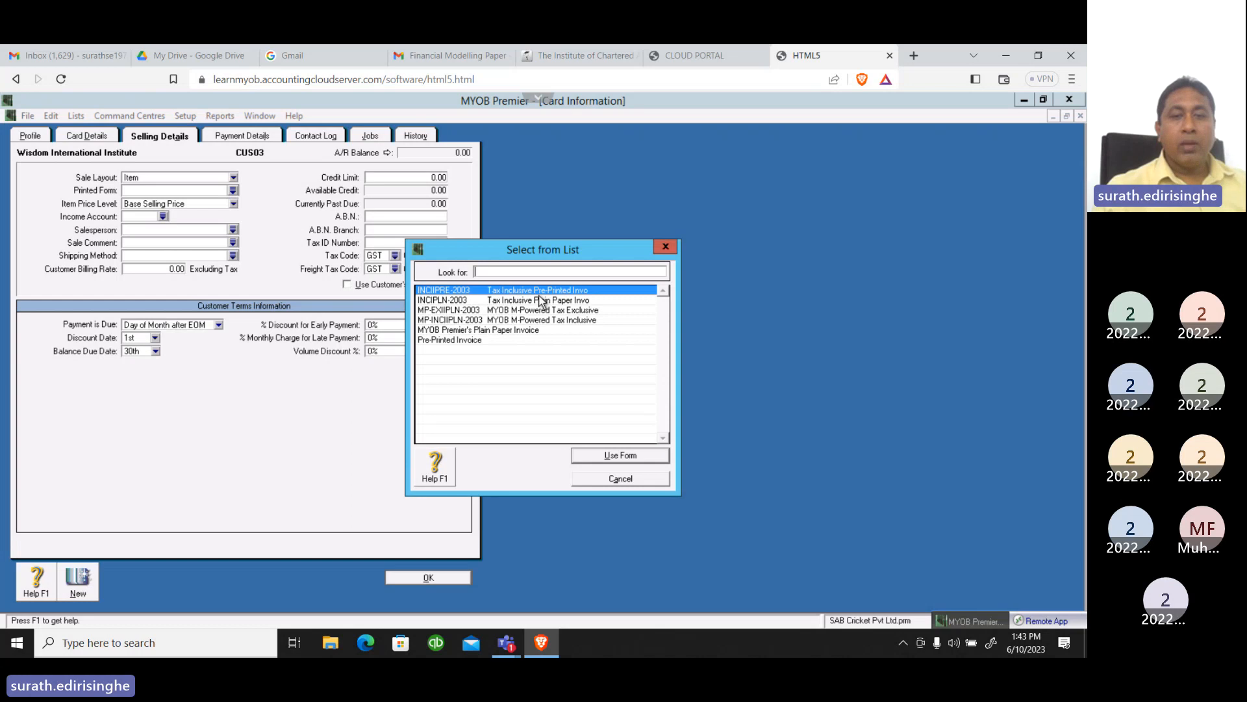
{"action": "left_click", "coordinate": [606, 456]}
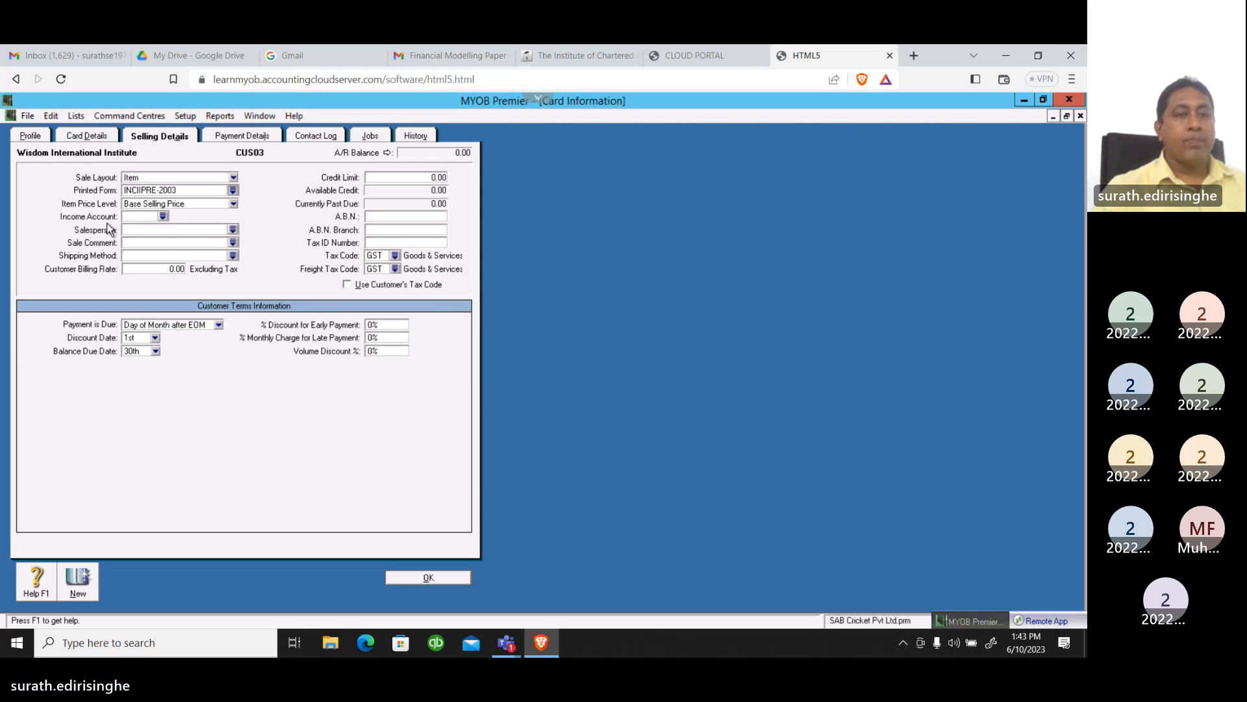
Keep the item price level at Base Selling Price and set the income account to 4-1400 Repair fees Income VAT in the customer's selling details
{"action": "left_click", "coordinate": [233, 204]}
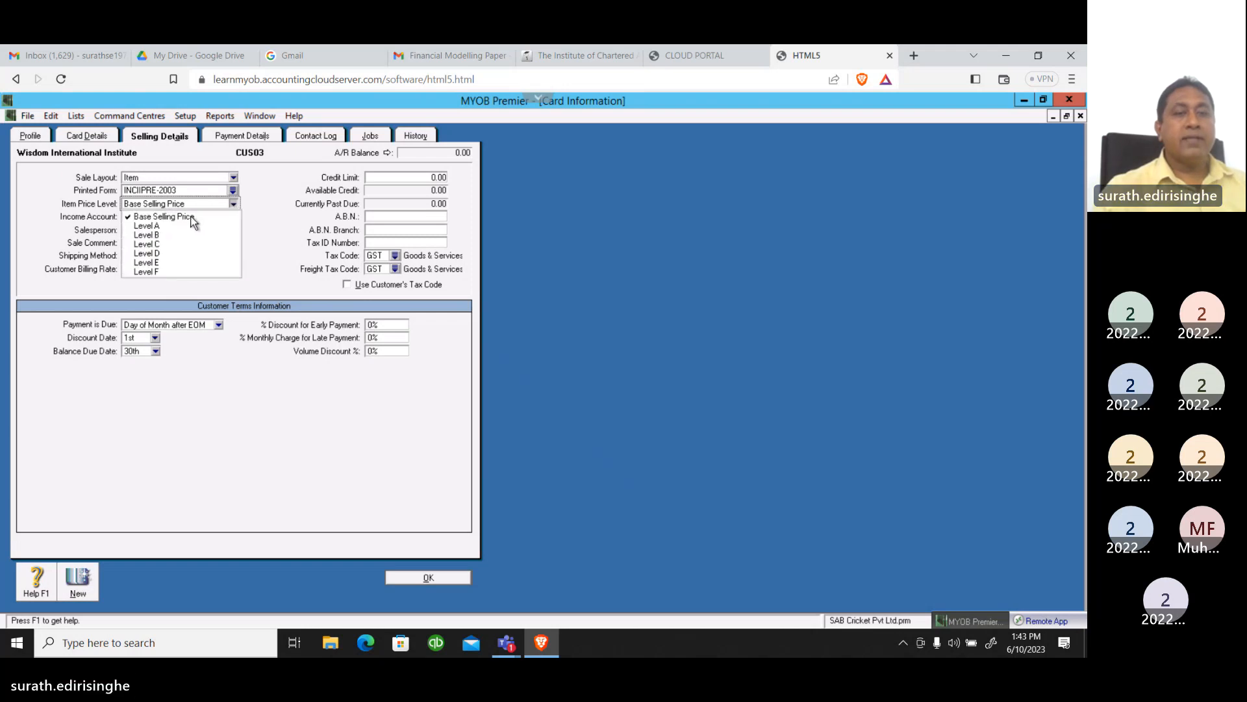
{"action": "left_click", "coordinate": [193, 220]}
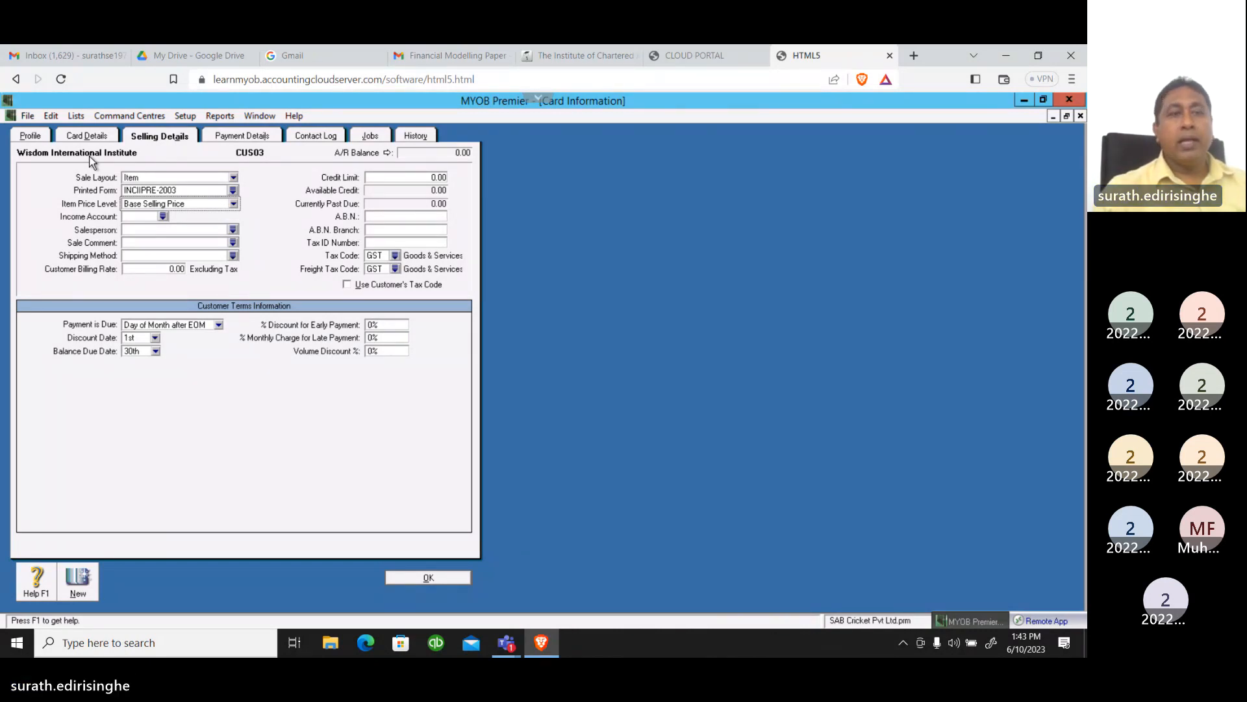
{"action": "left_click", "coordinate": [164, 216]}
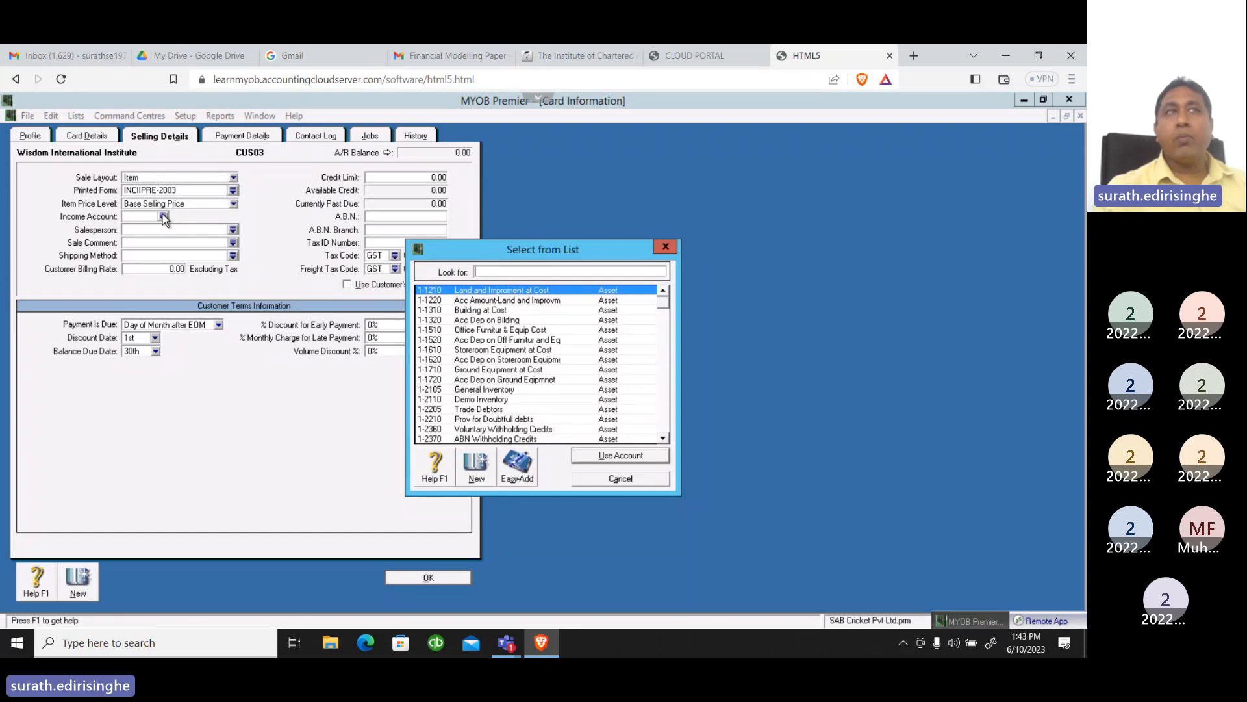
{"action": "left_click", "coordinate": [663, 440]}
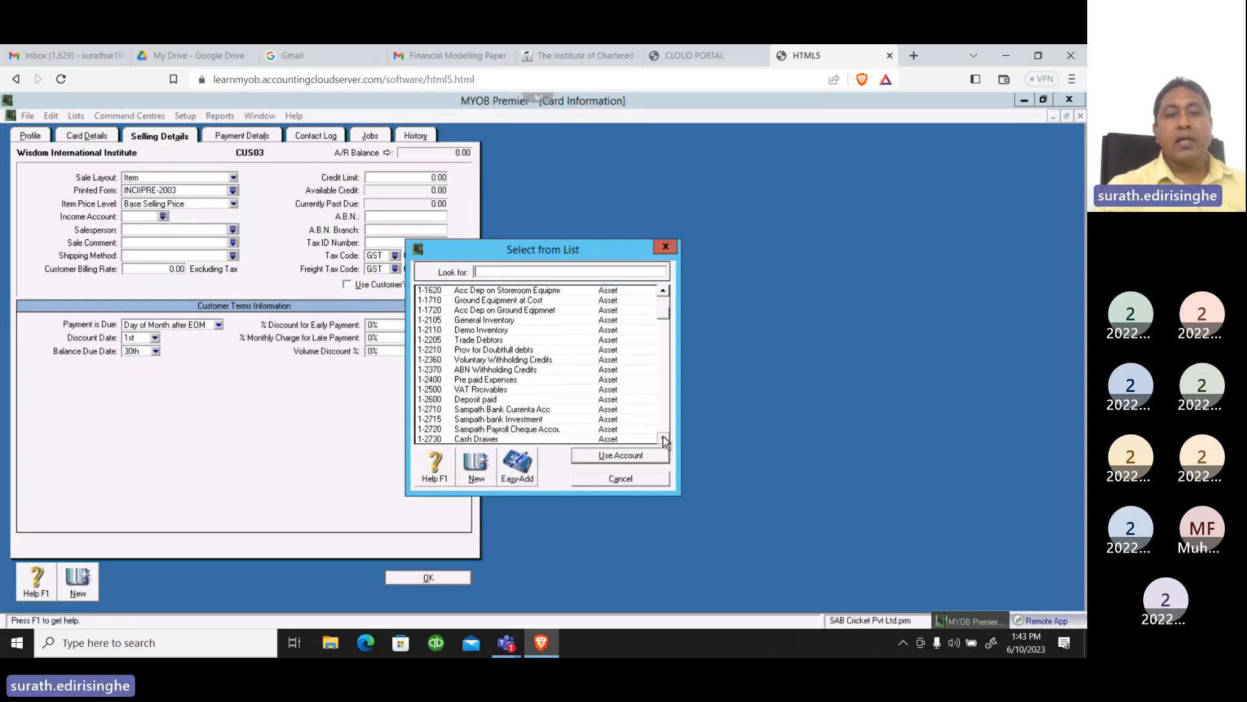
{"action": "left_click_drag", "start_coordinate": [664, 440], "coordinate": [663, 439]}
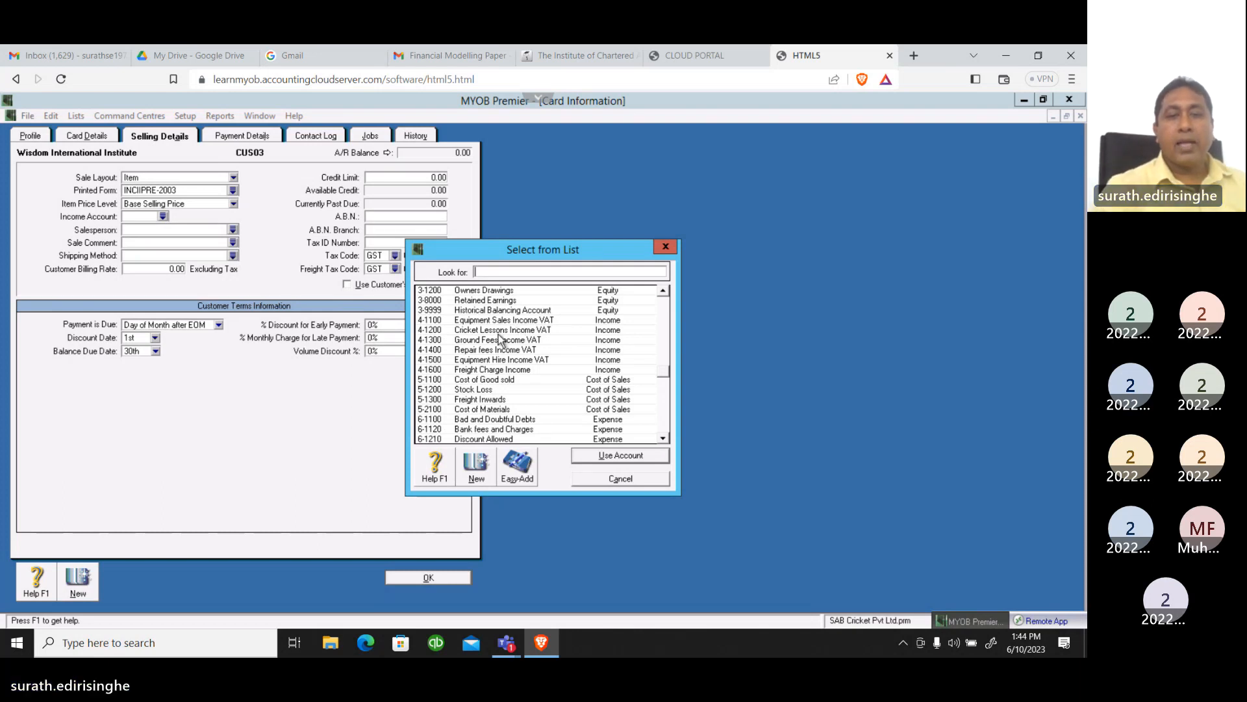
{"action": "left_click", "coordinate": [506, 351]}
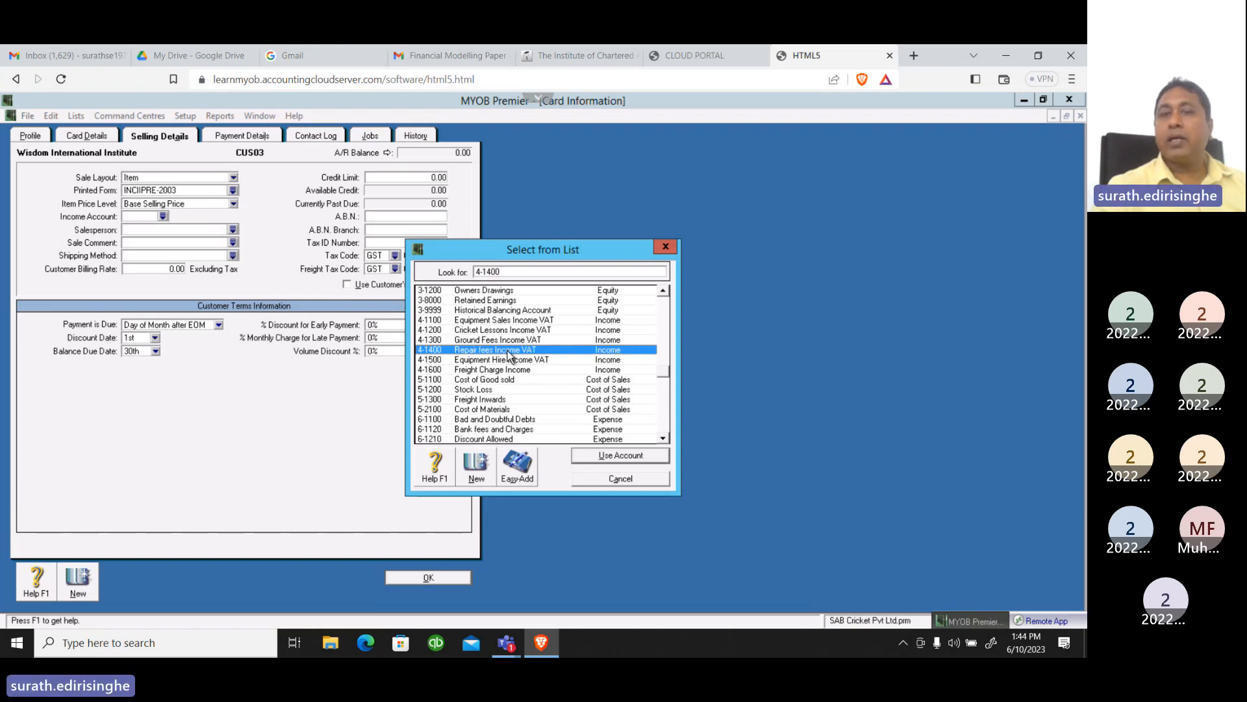
{"action": "left_click", "coordinate": [605, 457]}
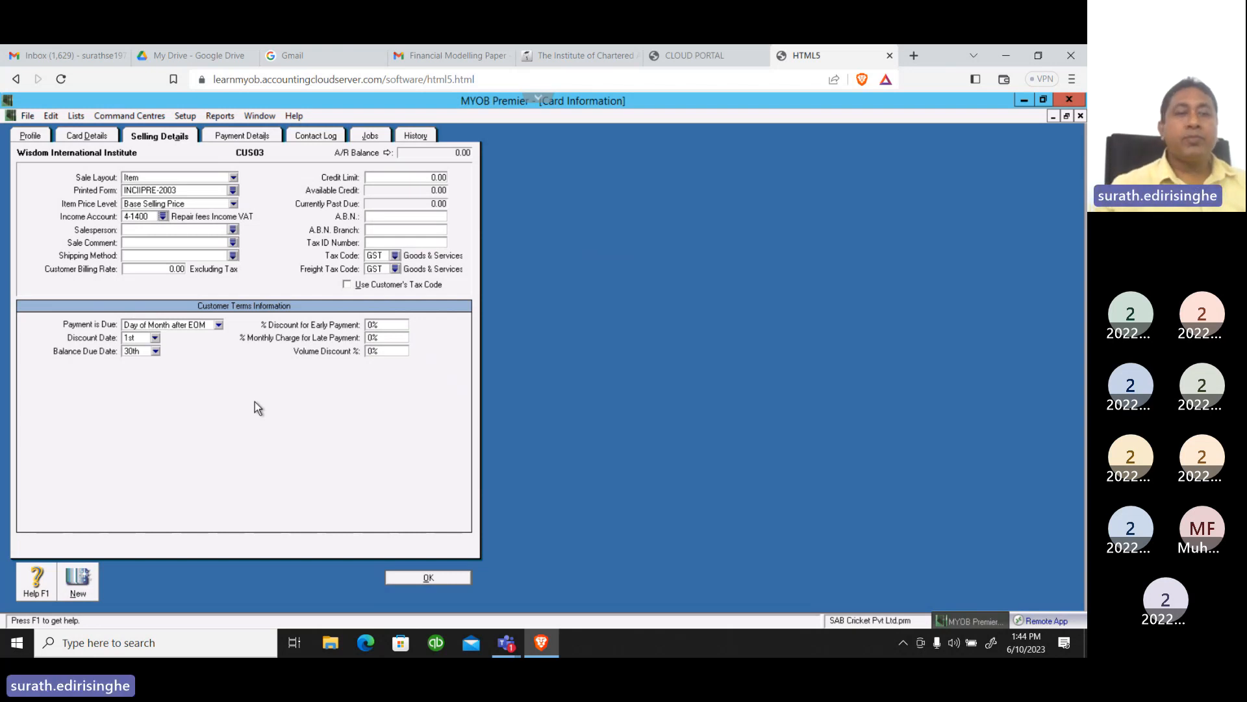
Set the sale comment to "Happy New Year!" in Wisdom International Institute's selling details
{"action": "left_click", "coordinate": [234, 243]}
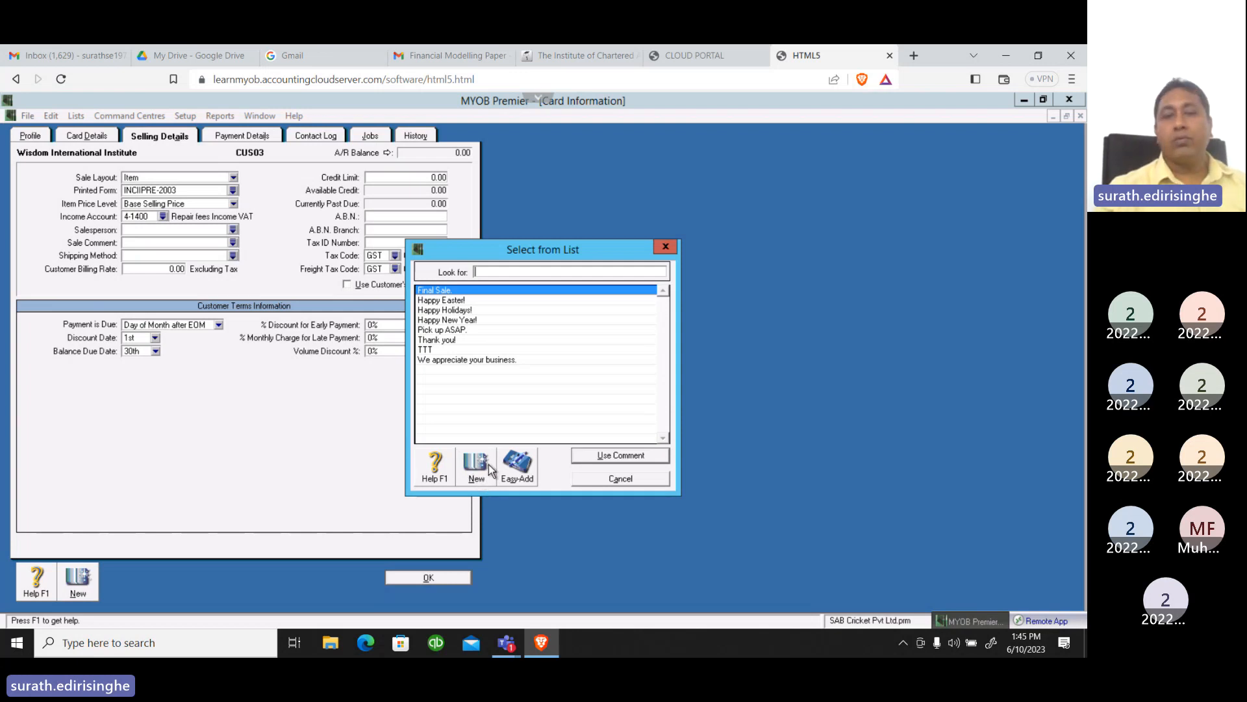
{"action": "left_click", "coordinate": [457, 321]}
{"action": "left_click", "coordinate": [590, 458]}
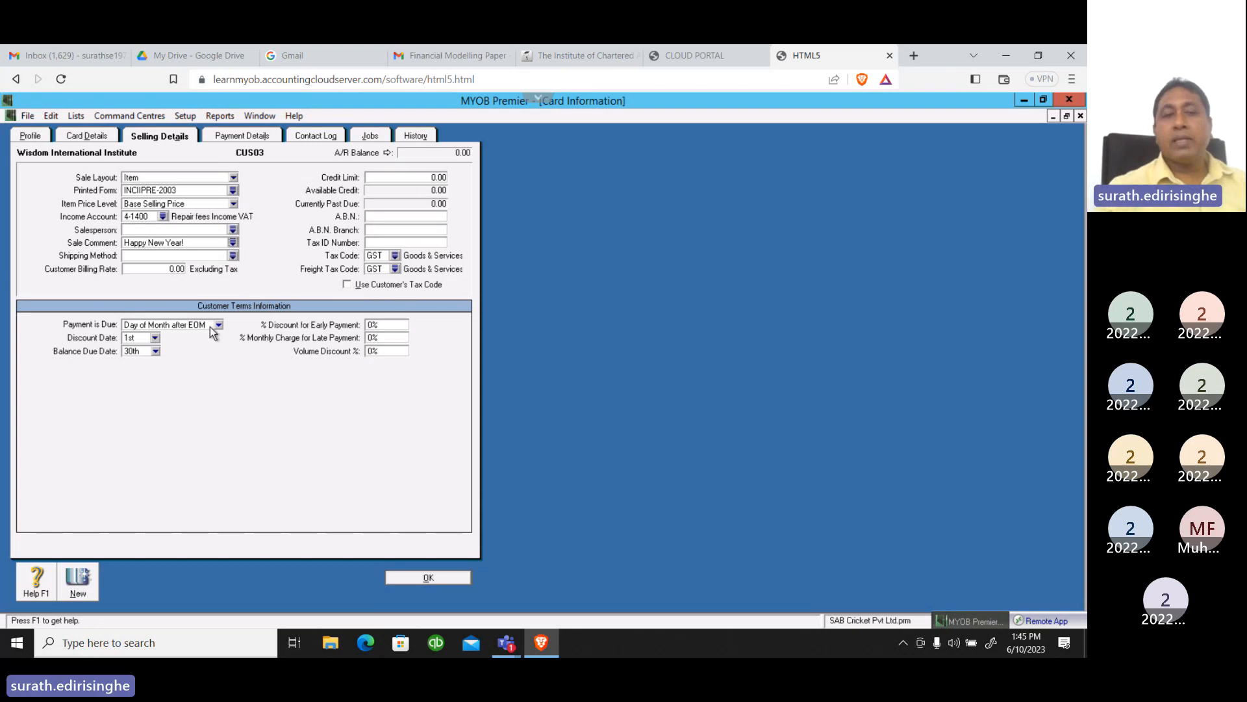
Create a new shipping method named "Hand Dilevery" from the customer's shipping method choices
{"action": "left_click", "coordinate": [232, 256]}
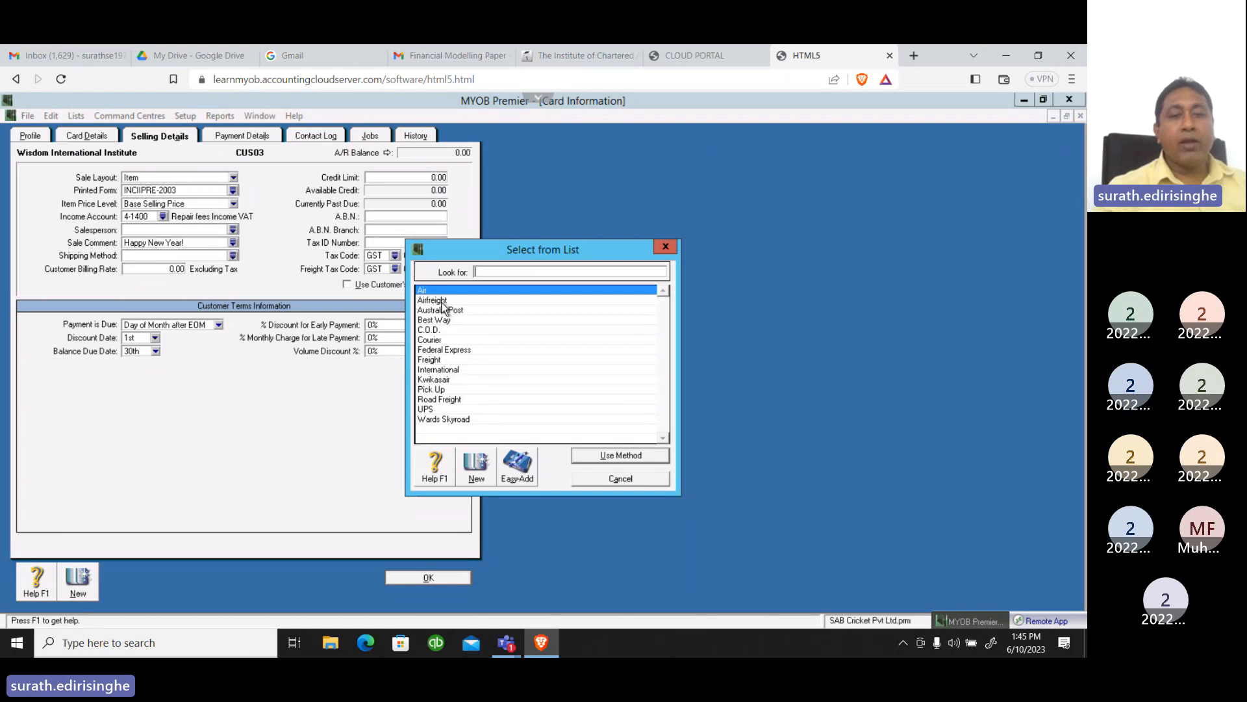
{"action": "left_click", "coordinate": [470, 467]}
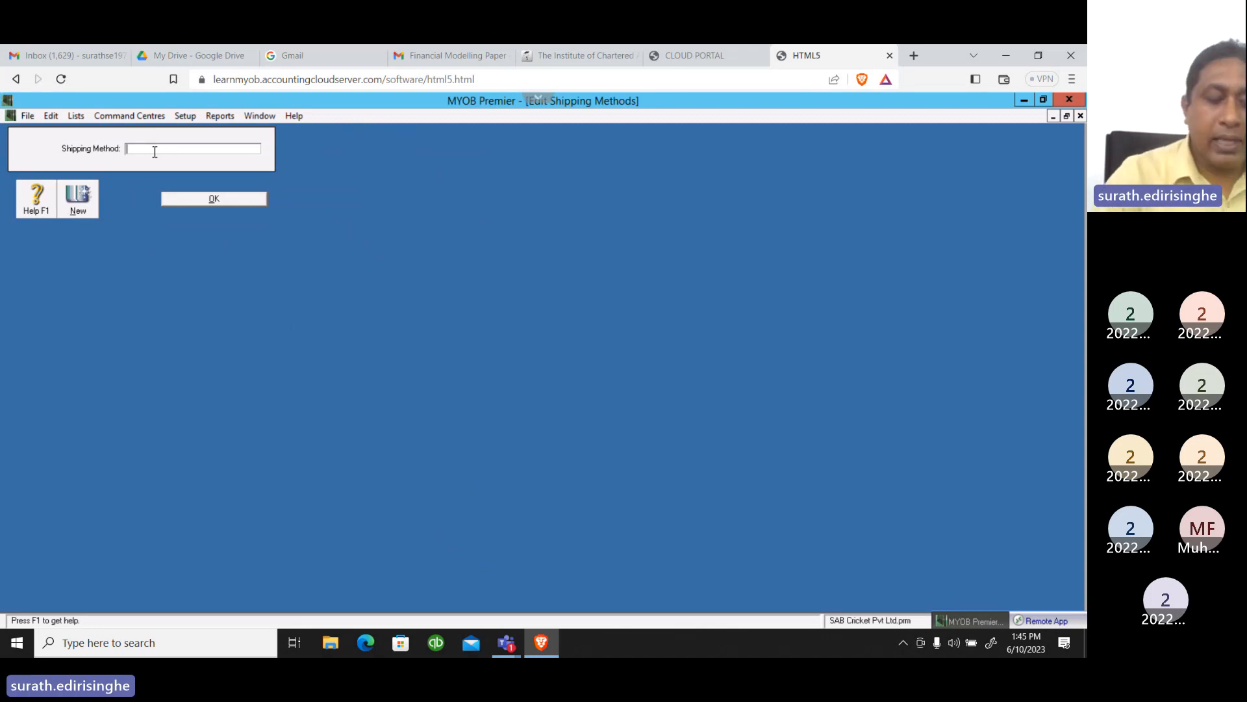
{"action": "type", "text": "Han"}
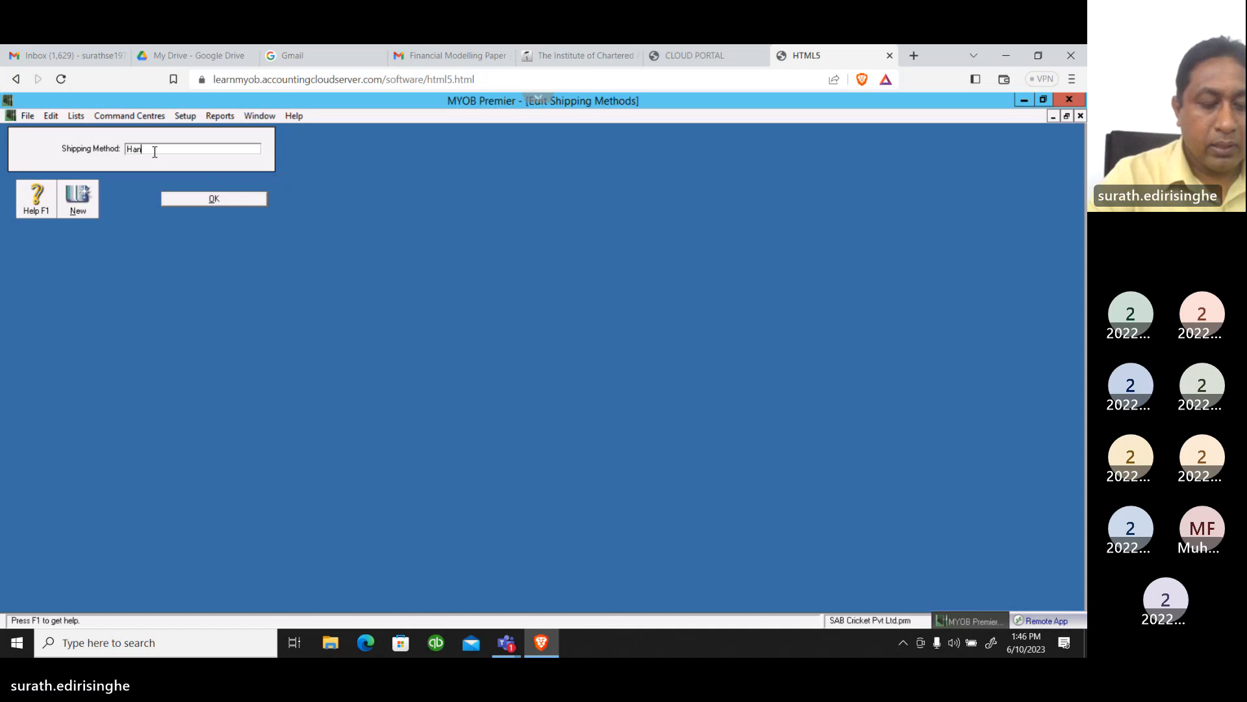
{"action": "type", "text": "d D"}
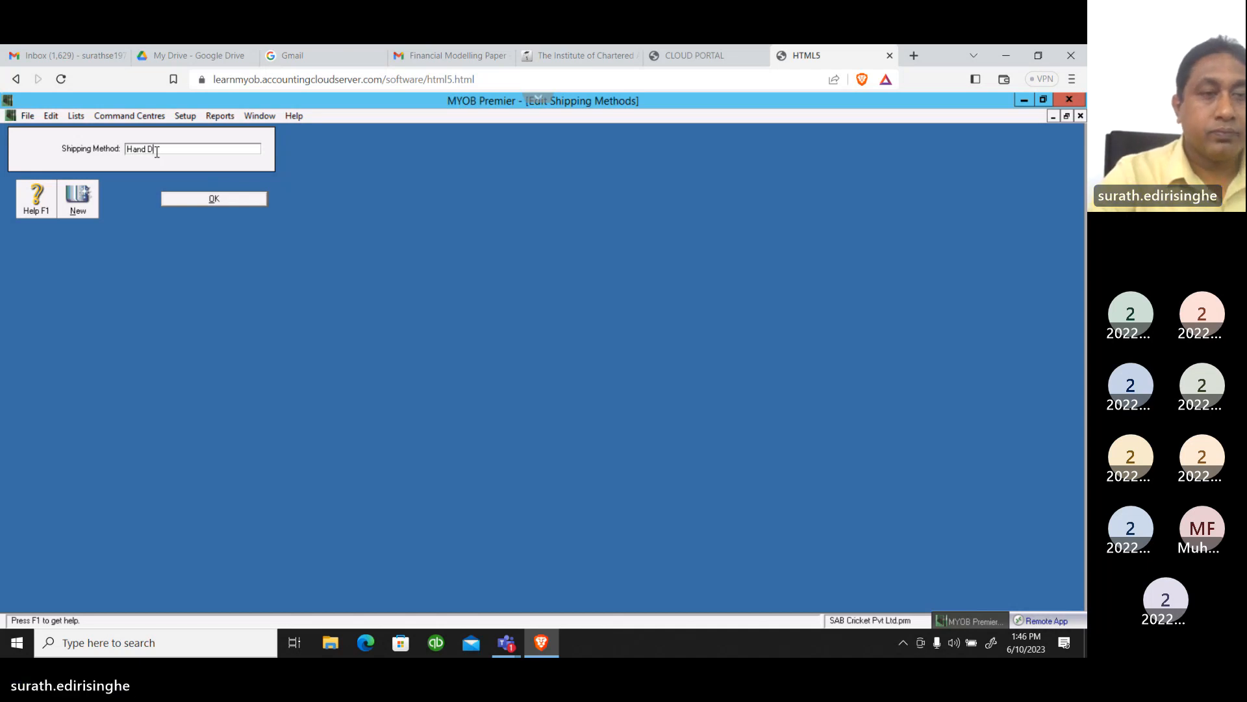
{"action": "type", "text": "i"}
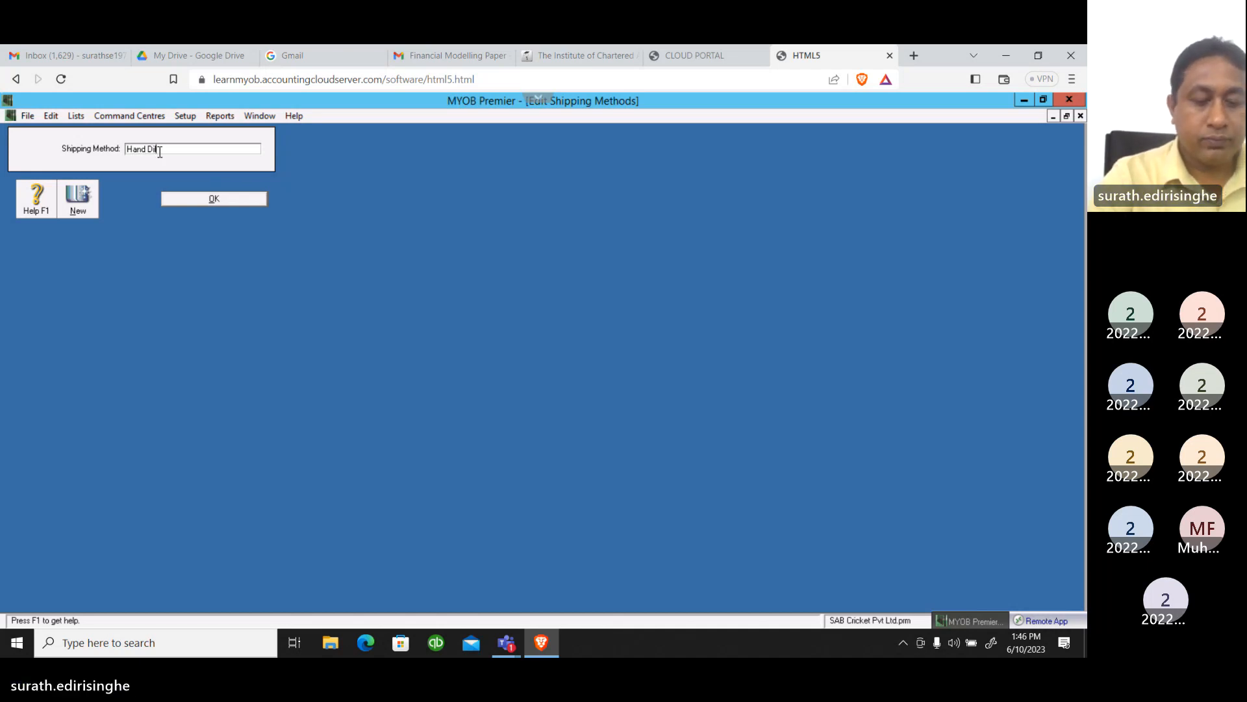
{"action": "type", "text": "lever"}
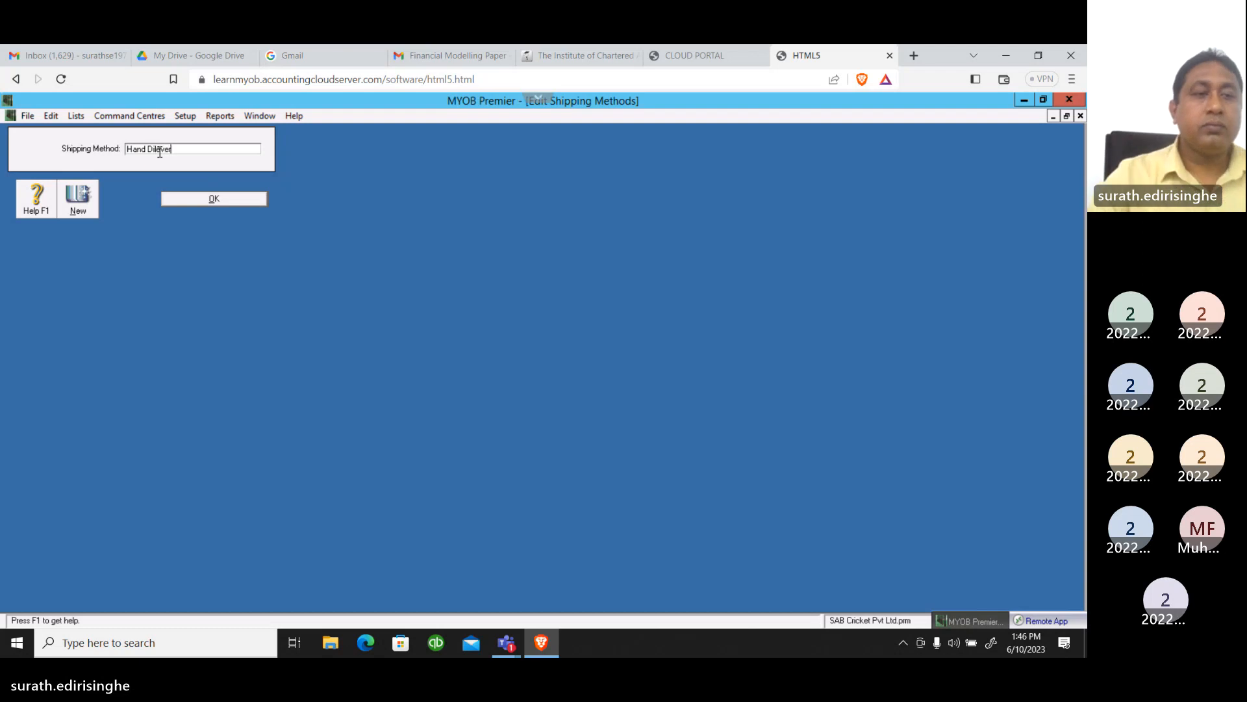
{"action": "type", "text": "y"}
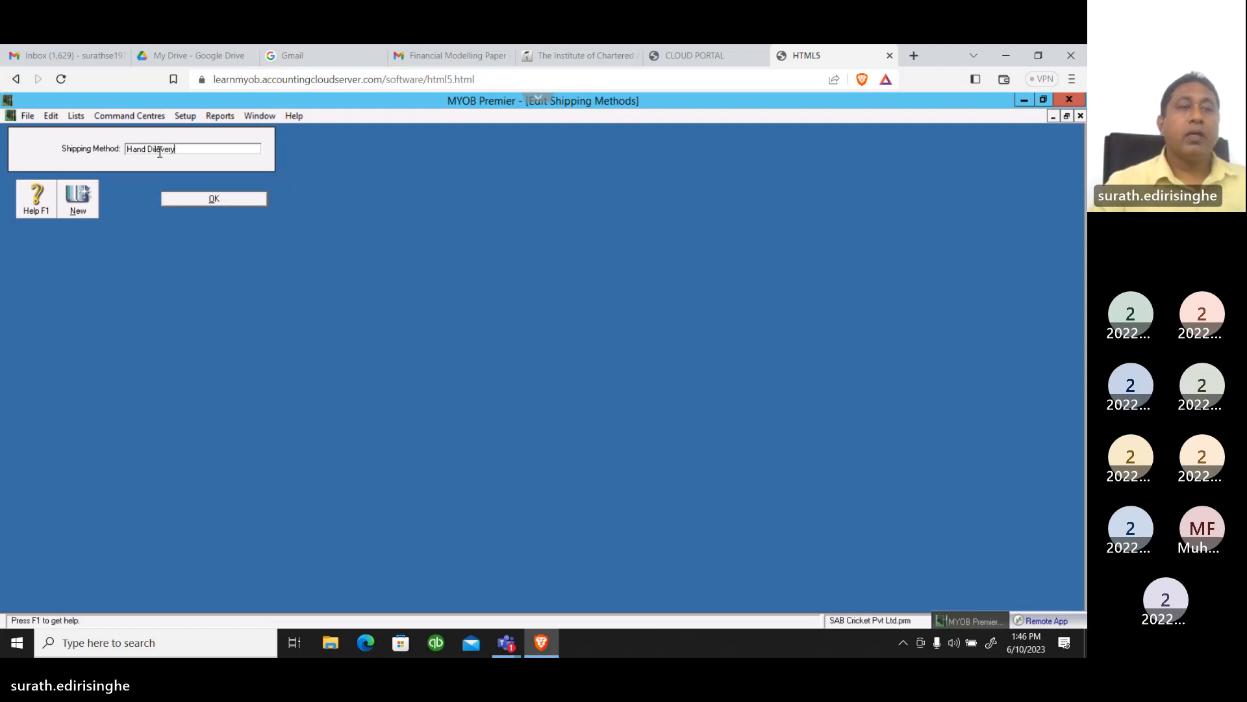
{"action": "left_click", "coordinate": [219, 207]}
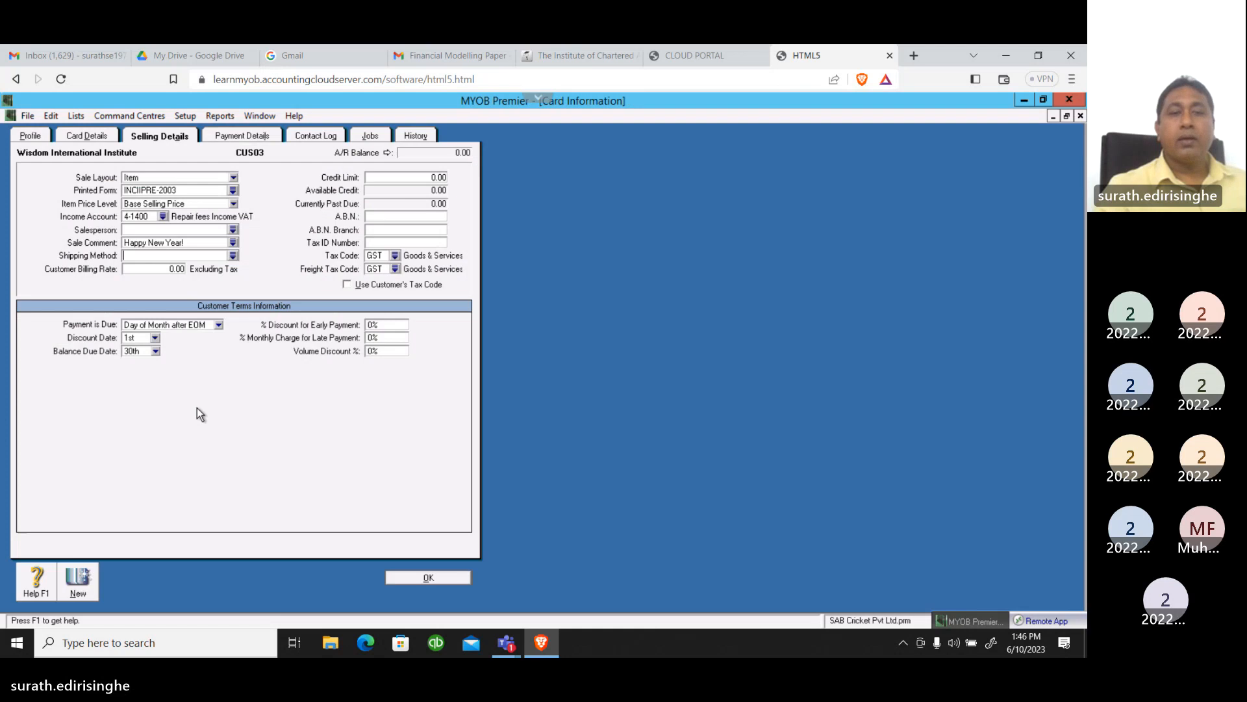
Assign the Hand Dilevery shipping method to Wisdom International Institute
{"action": "left_click", "coordinate": [233, 255]}
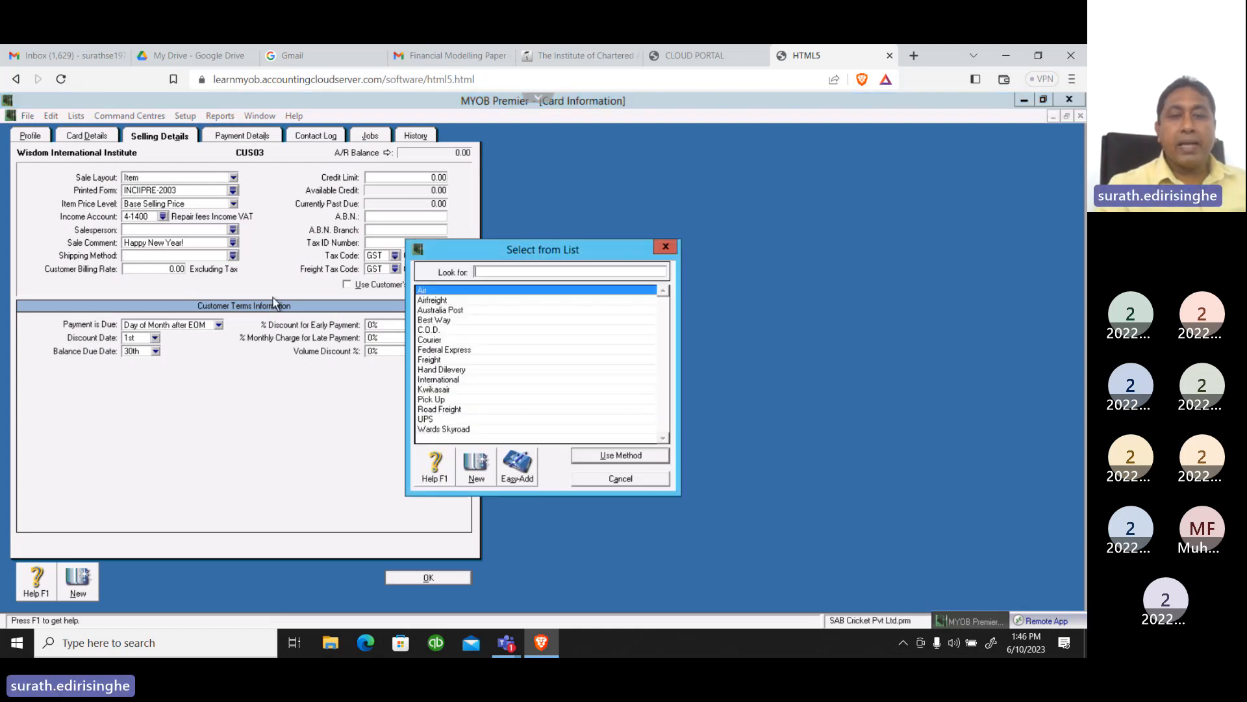
{"action": "left_click", "coordinate": [436, 370]}
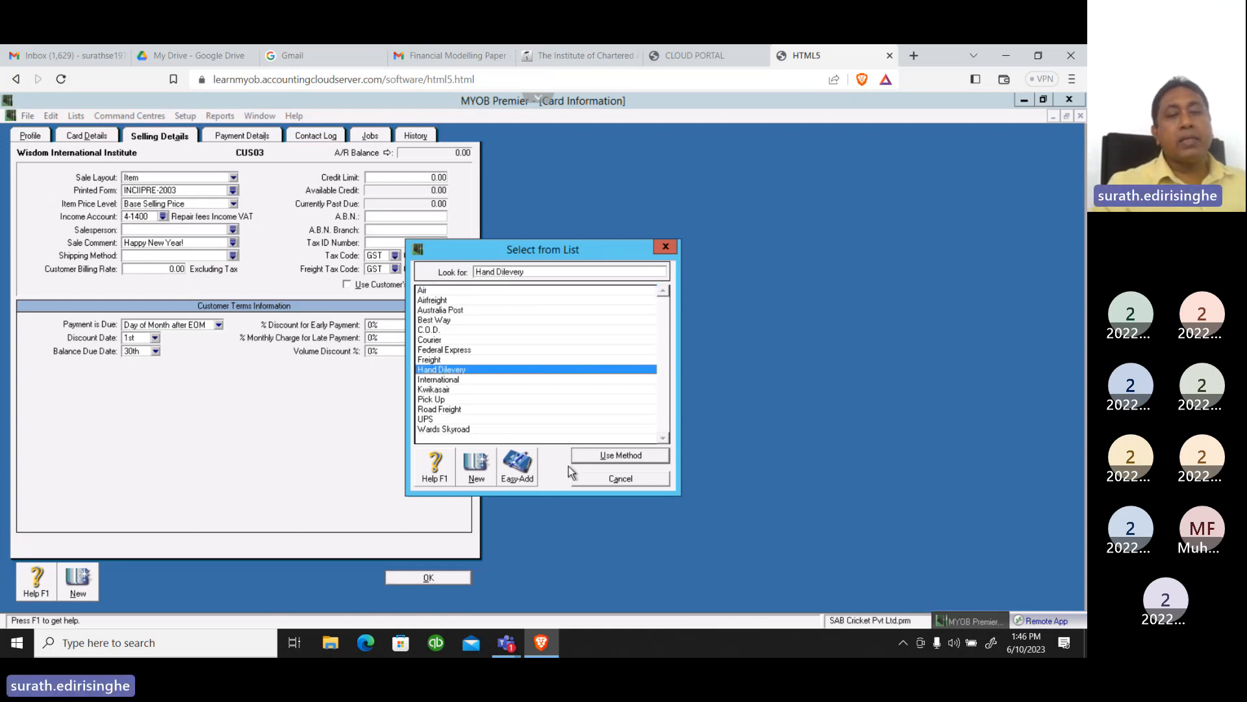
{"action": "left_click", "coordinate": [592, 456]}
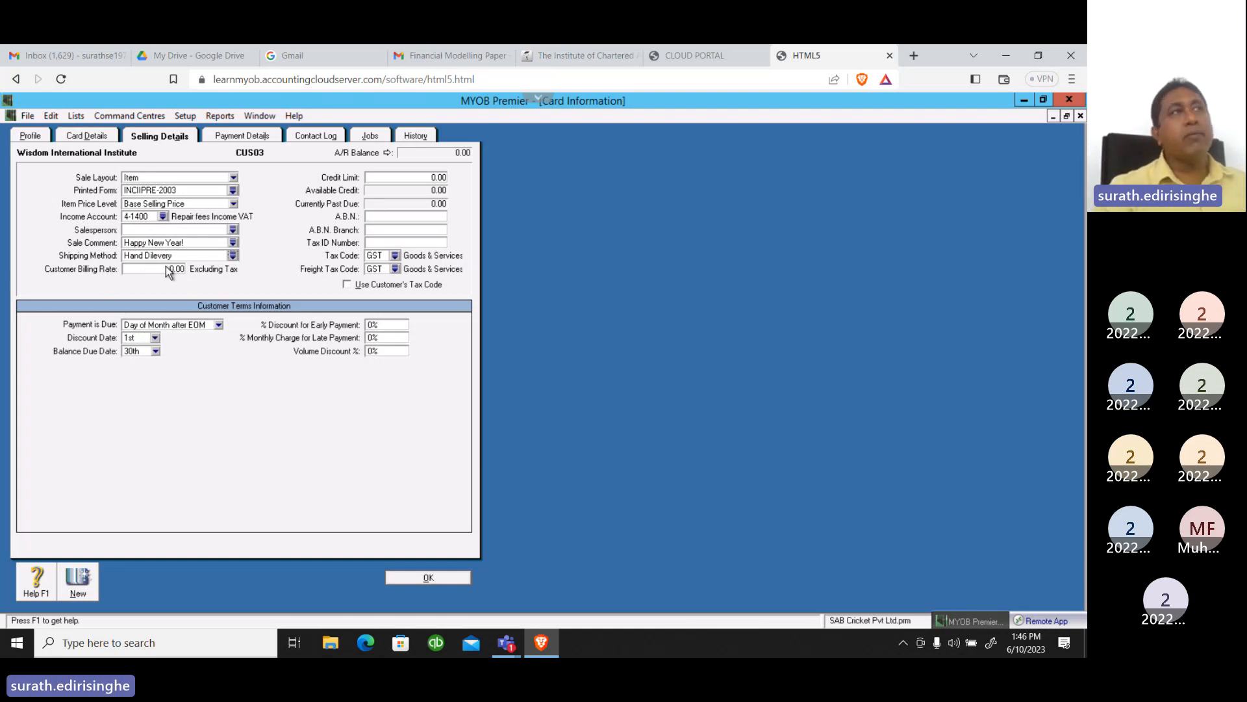
Set the customer's credit limit to 7,500.00 and change both the tax code and the freight tax code to VAT
{"action": "left_click", "coordinate": [406, 176]}
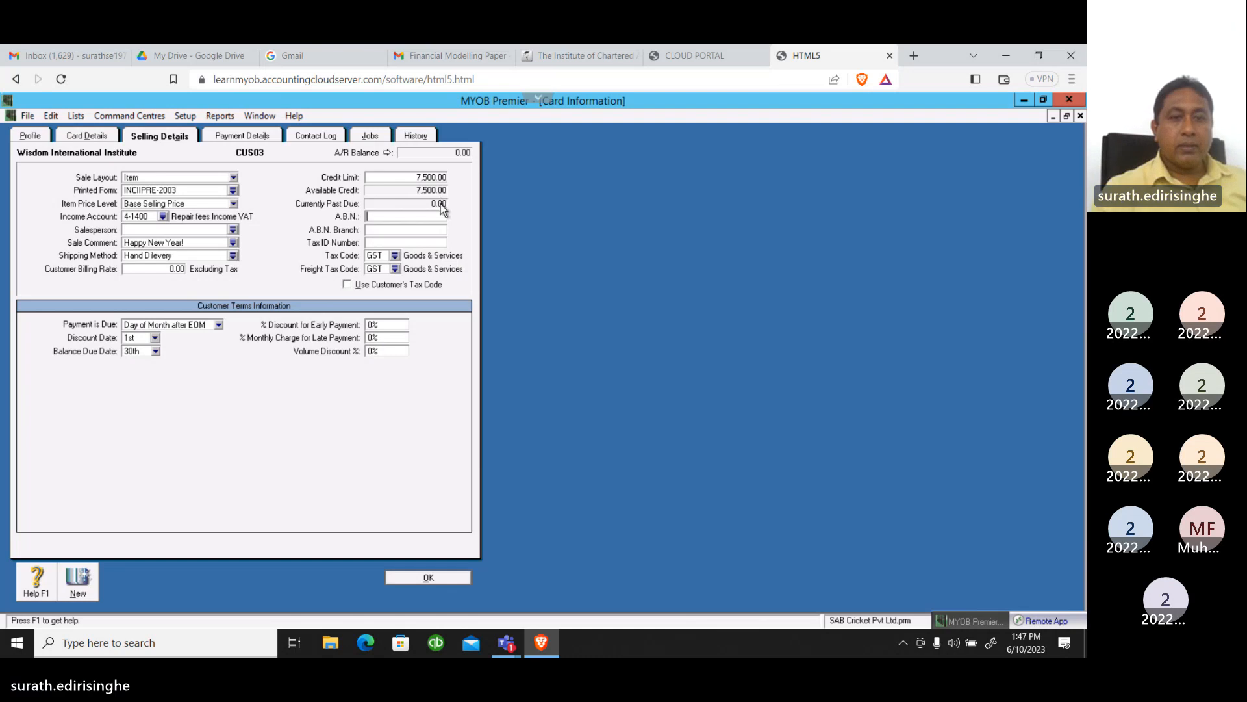
{"action": "left_click", "coordinate": [395, 255]}
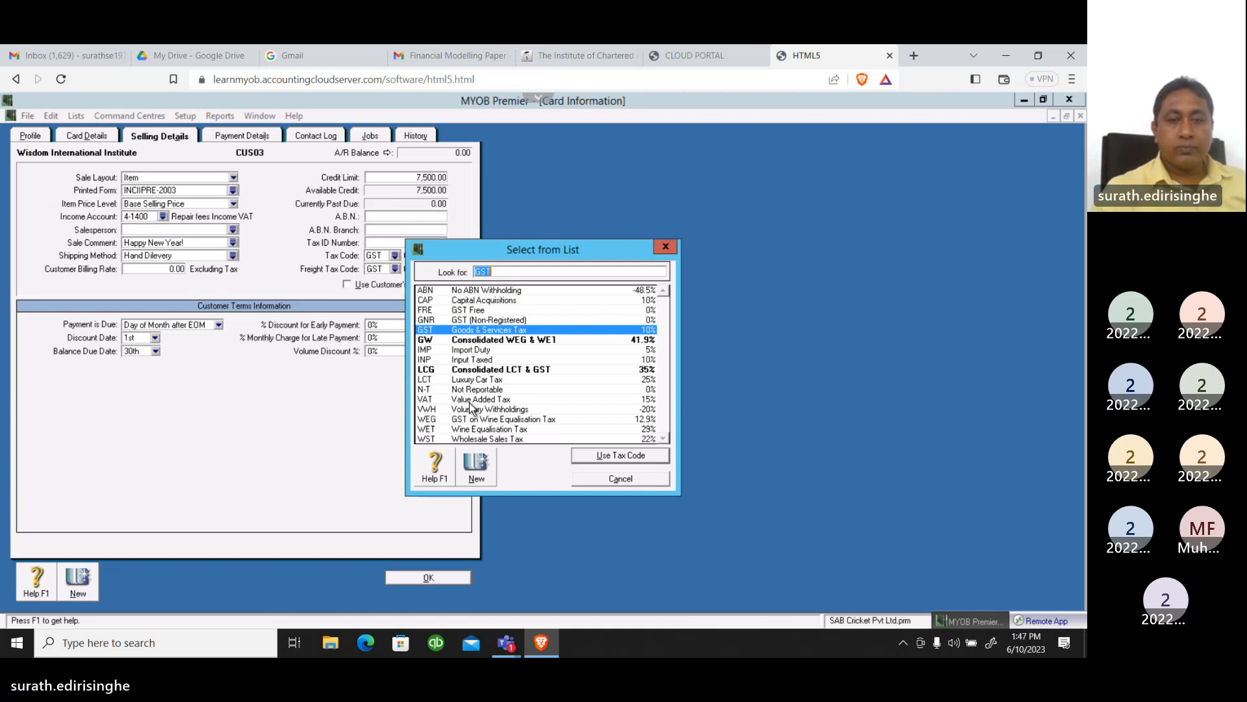
{"action": "left_click", "coordinate": [472, 401]}
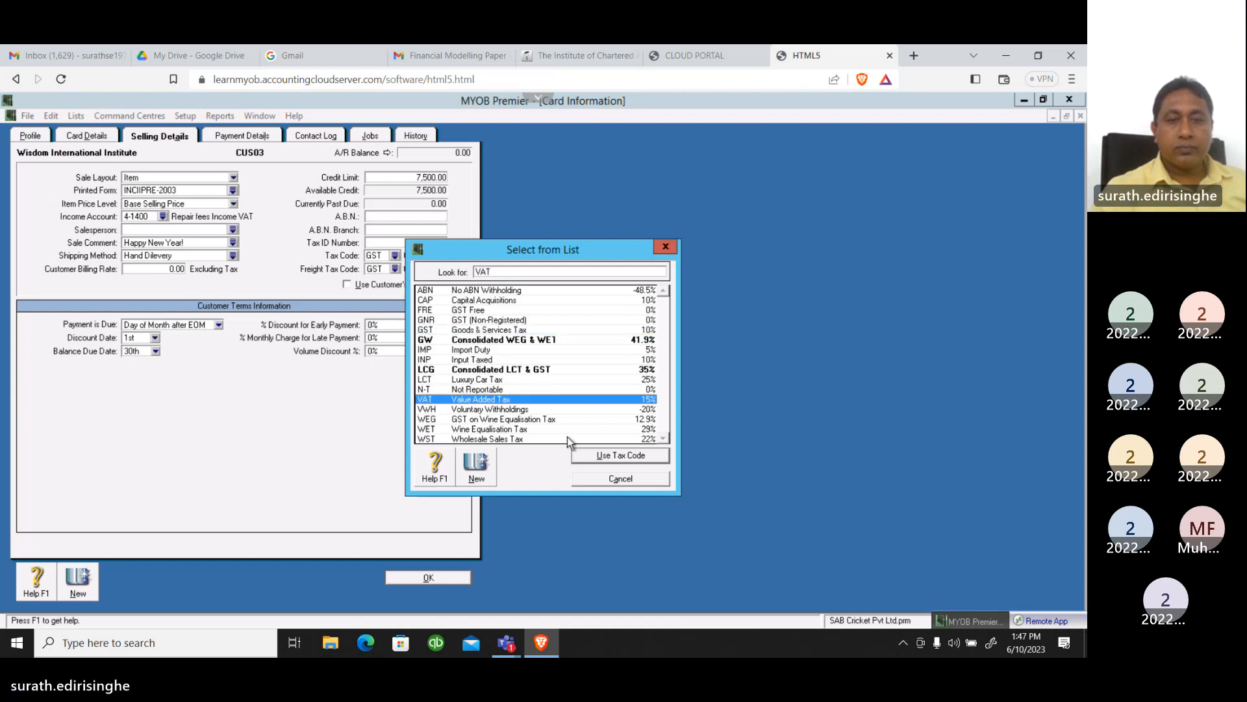
{"action": "left_click", "coordinate": [588, 455]}
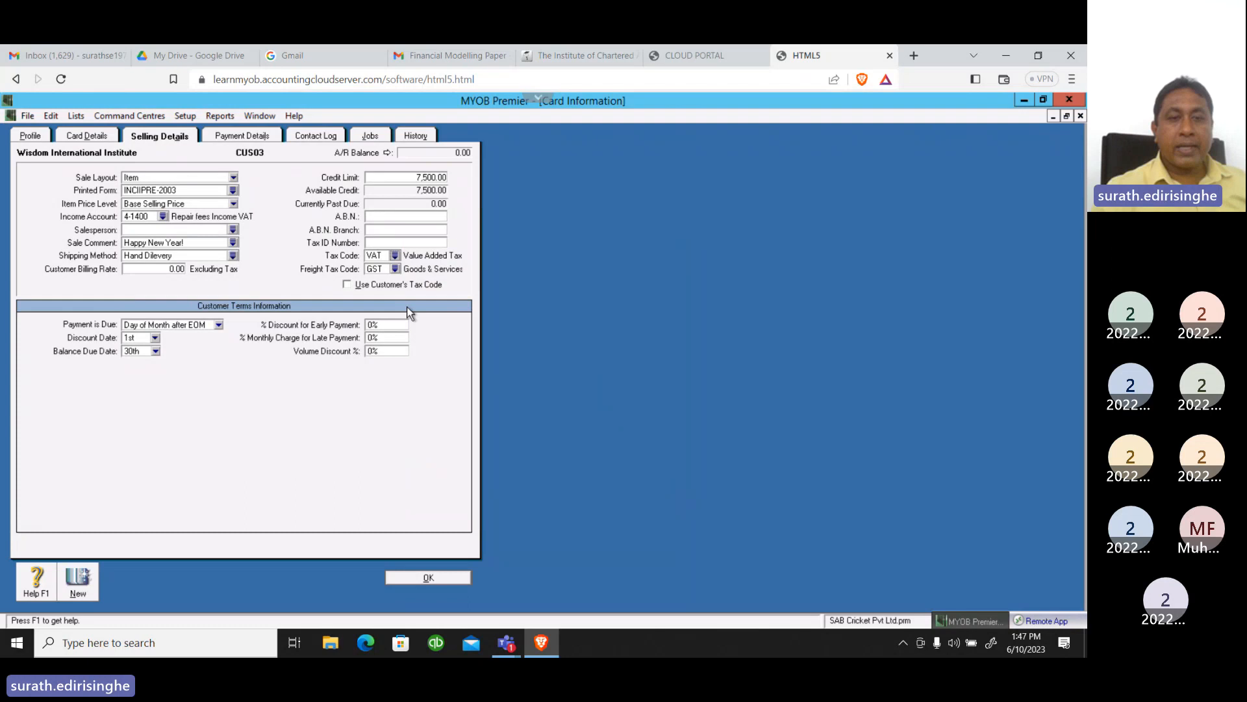
{"action": "left_click", "coordinate": [395, 269]}
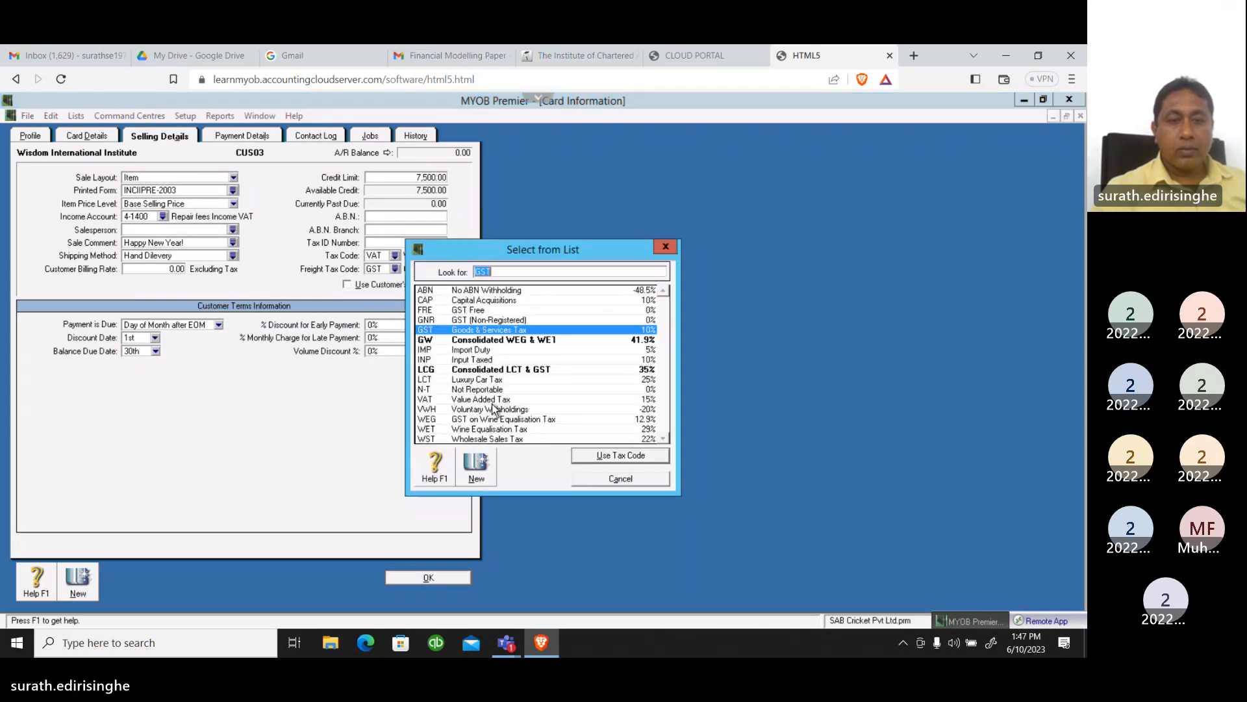
{"action": "double_click", "coordinate": [480, 400]}
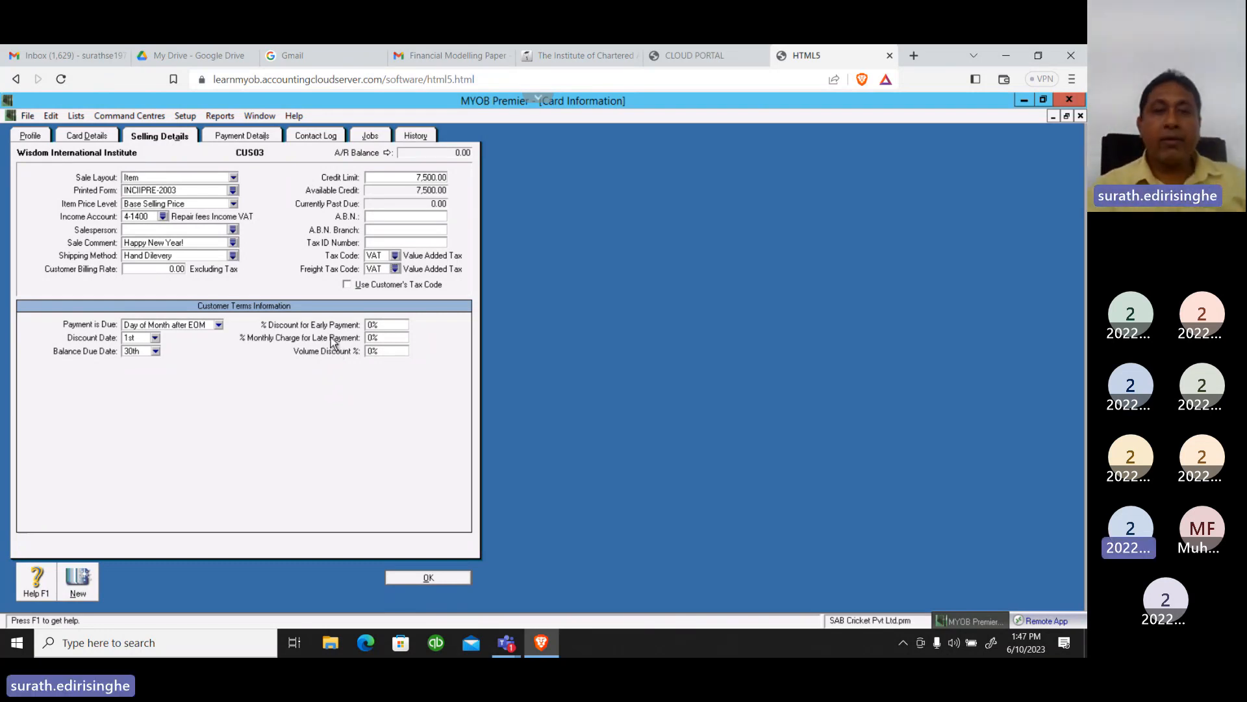
Change Wisdom International Institute's credit limit to 20,000.00
{"action": "left_click", "coordinate": [409, 179]}
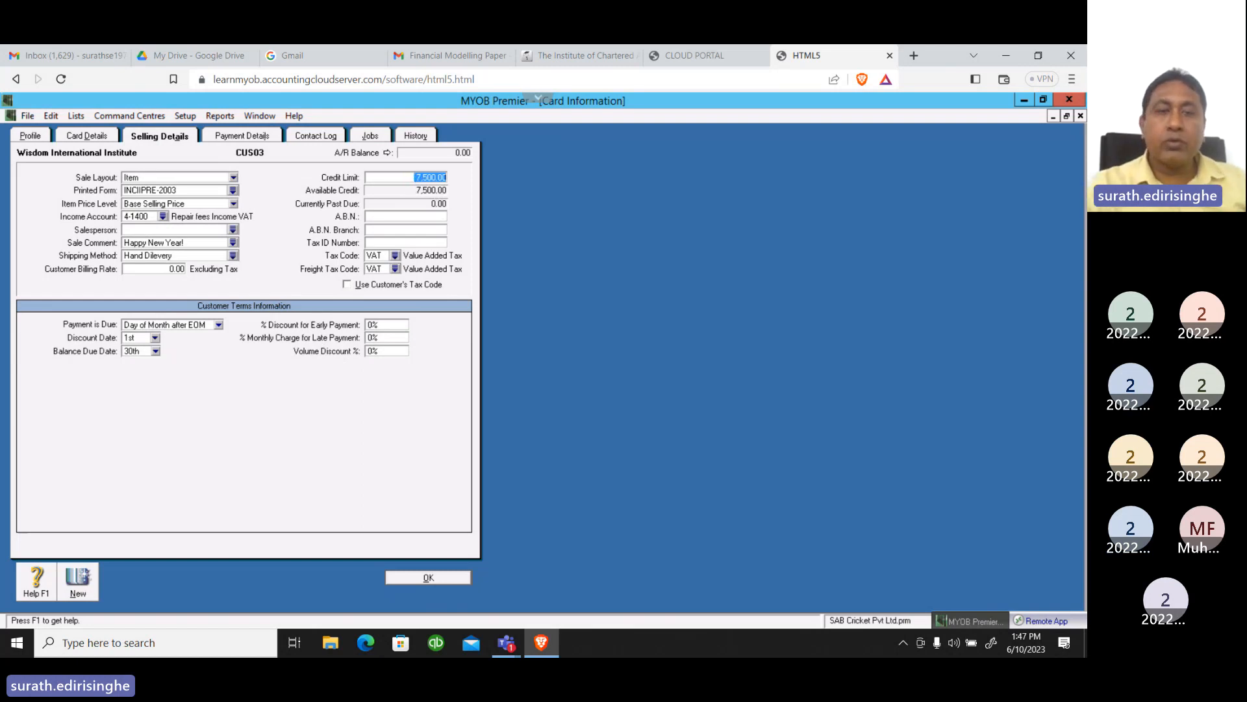
{"action": "type", "text": "20,00"}
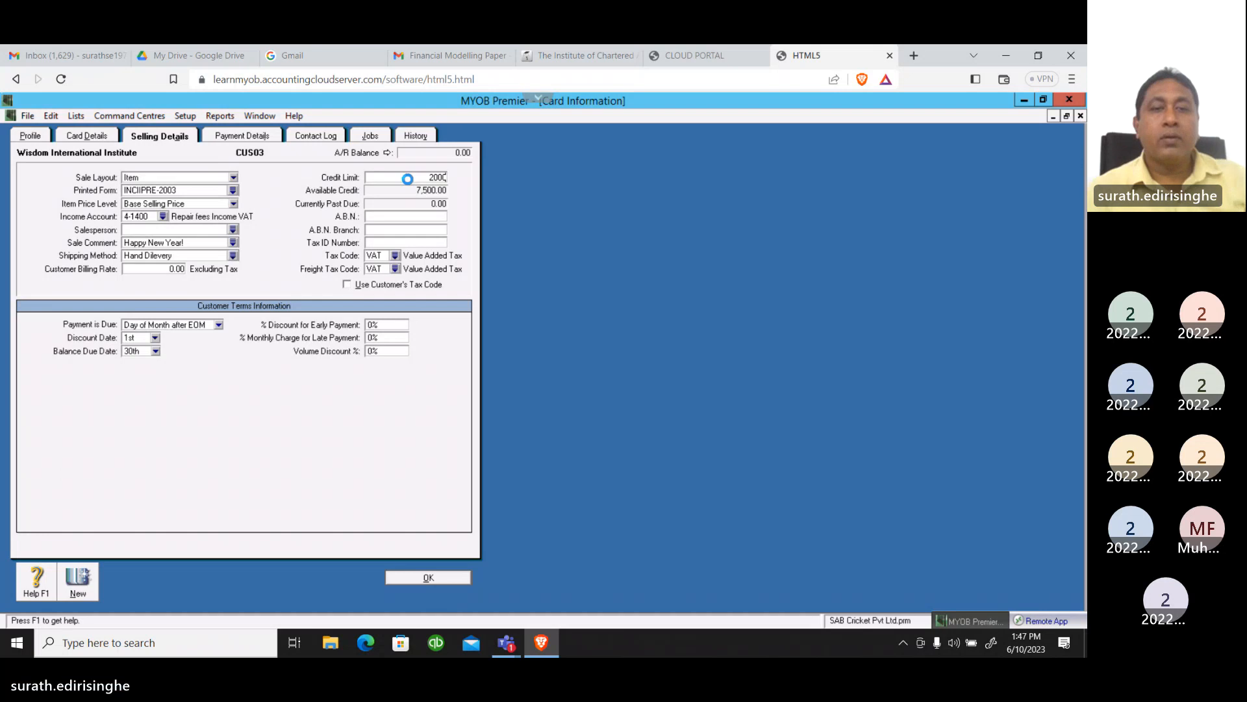
{"action": "type", "text": "0"}
{"action": "key", "text": "Tab"}
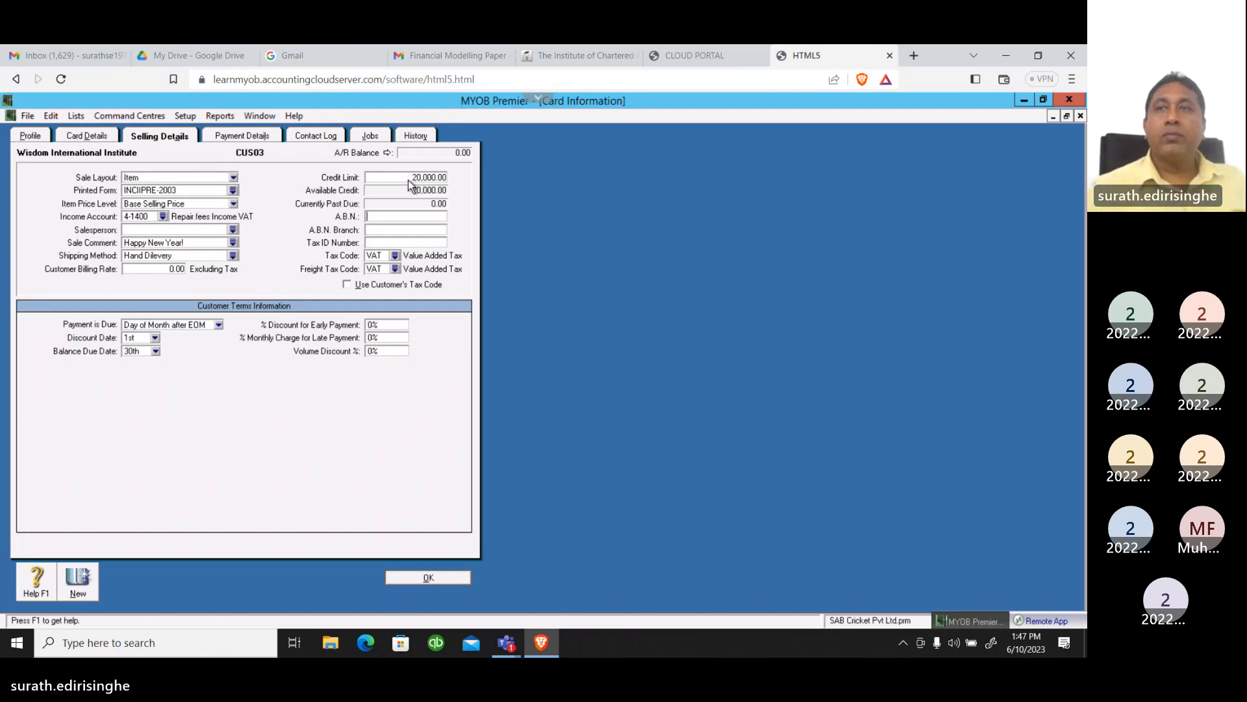
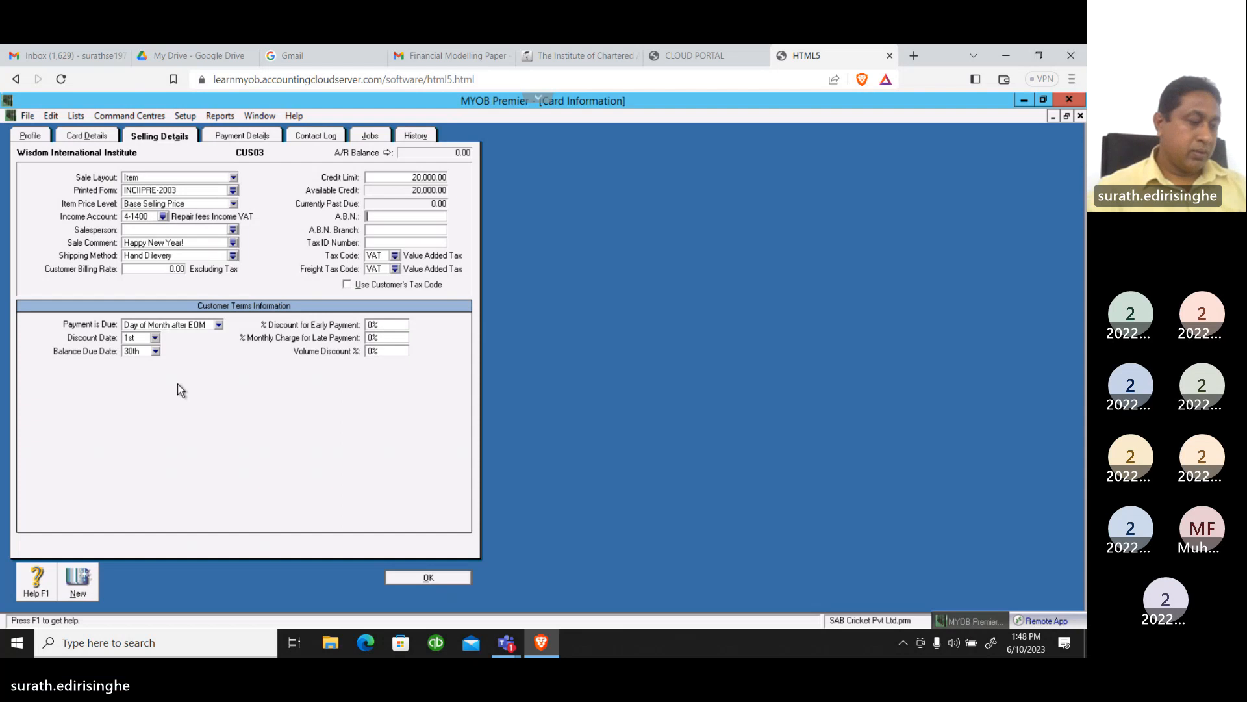
Set Wisdom International Institute's discount date to the 7th and keep its balance due date on the 30th
{"action": "left_click", "coordinate": [157, 339]}
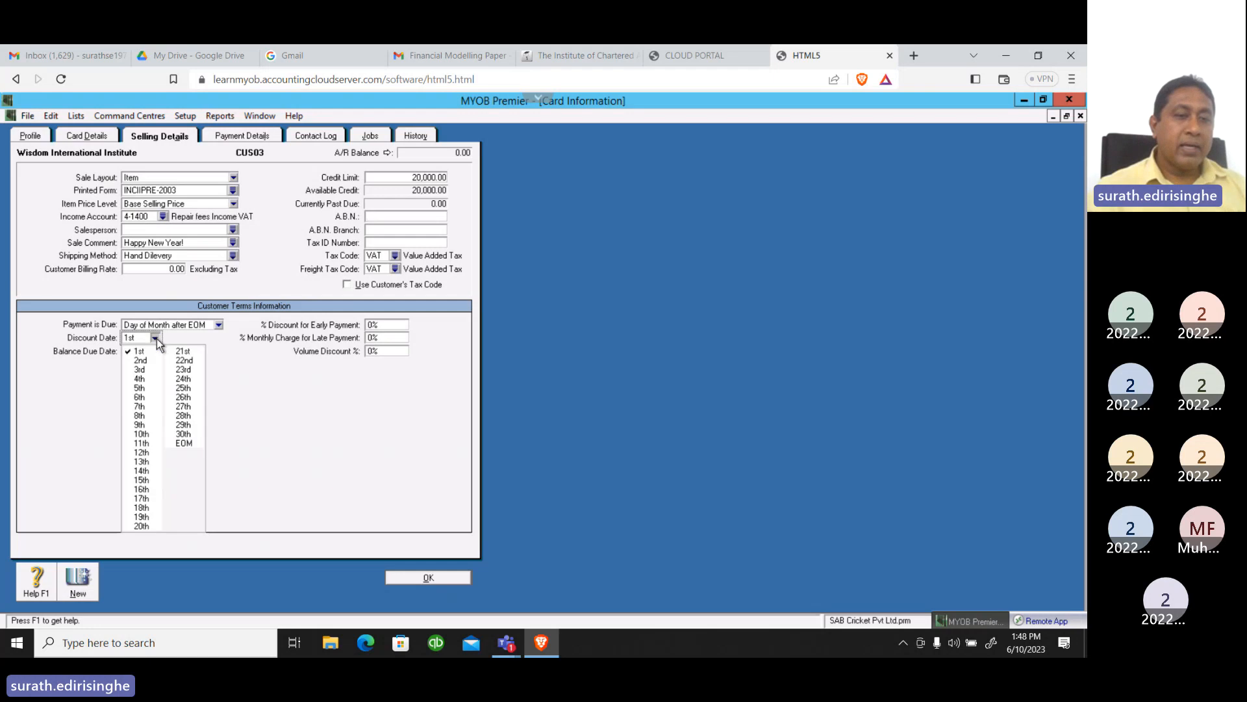
{"action": "left_click", "coordinate": [141, 407]}
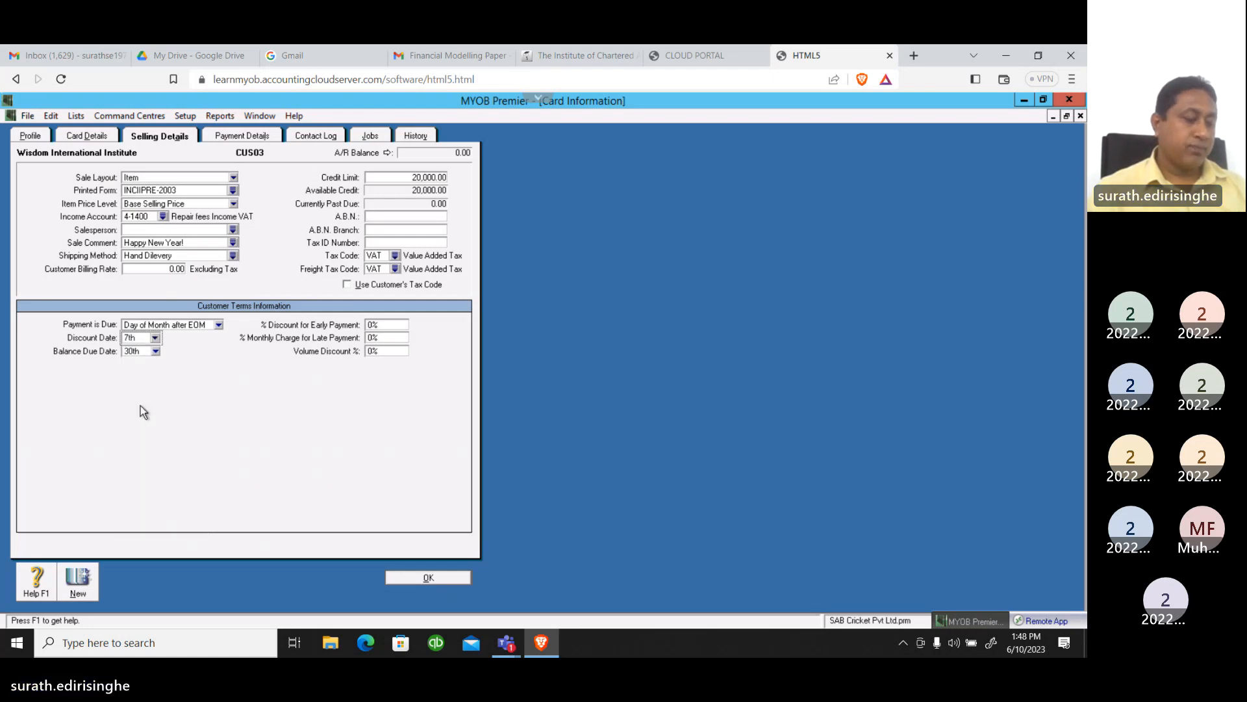
{"action": "left_click", "coordinate": [156, 352]}
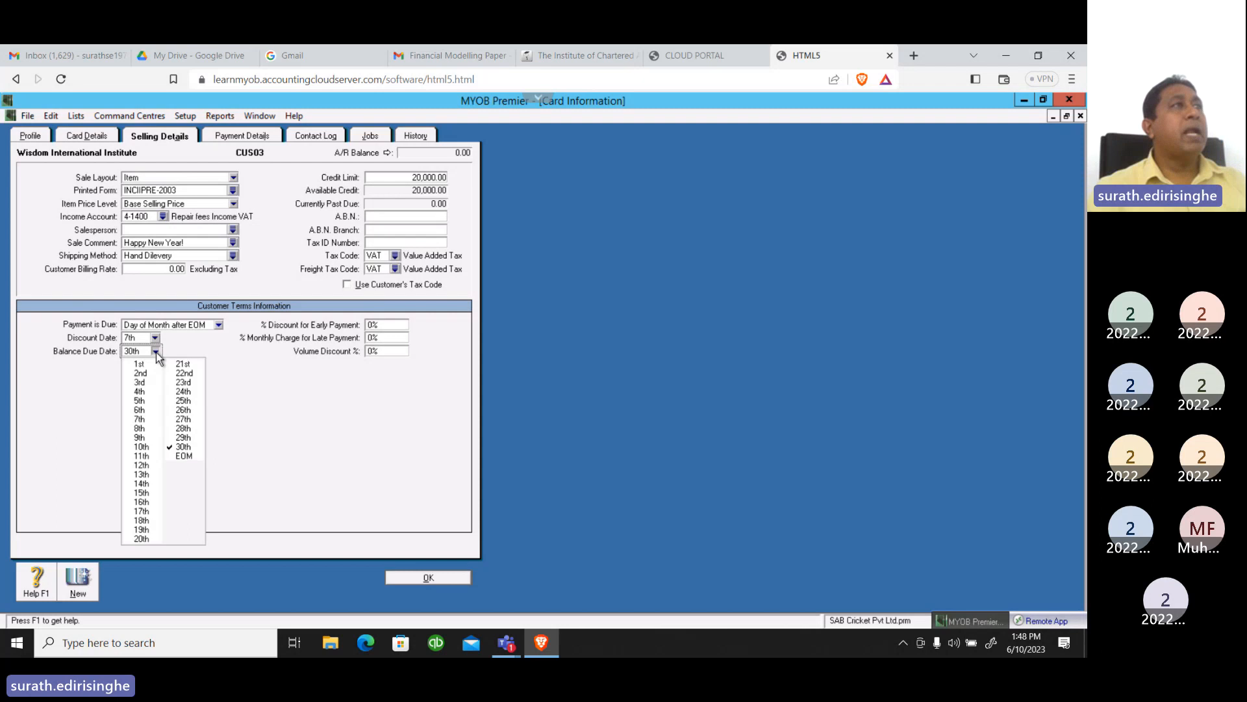
{"action": "left_click", "coordinate": [185, 448]}
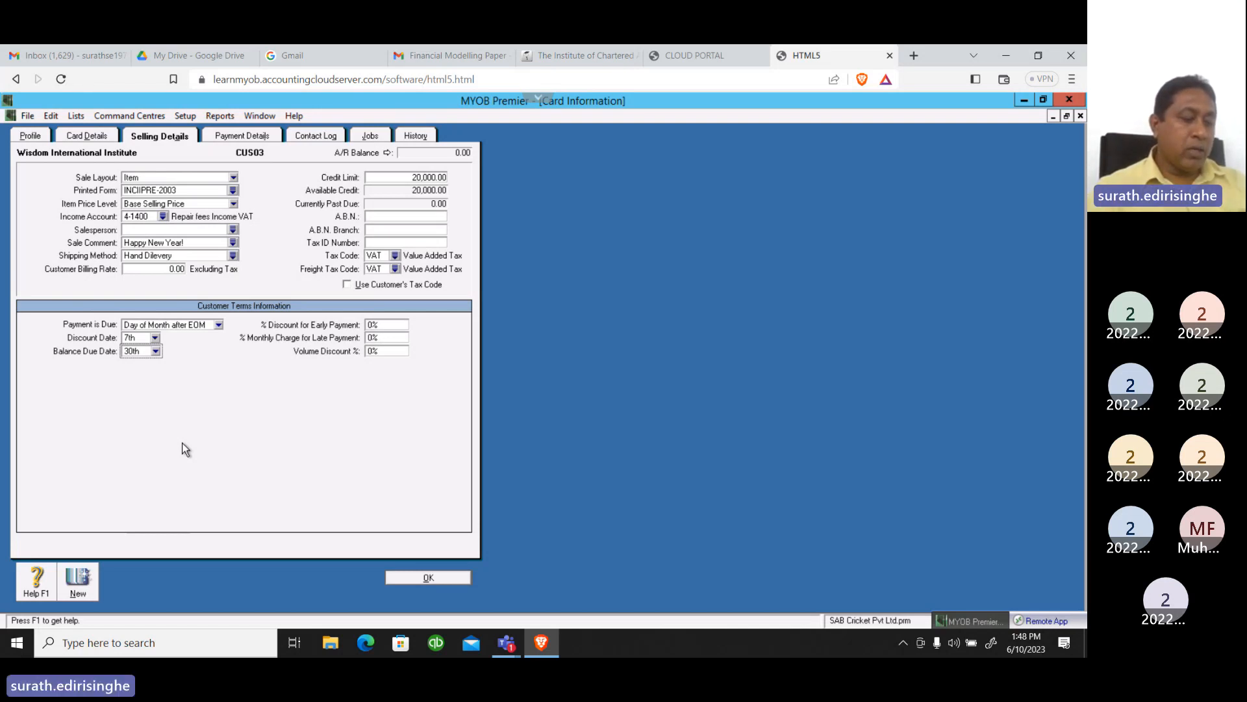
Set the customer's early payment discount to 2% and the volume discount to 10%
{"action": "left_click", "coordinate": [372, 327]}
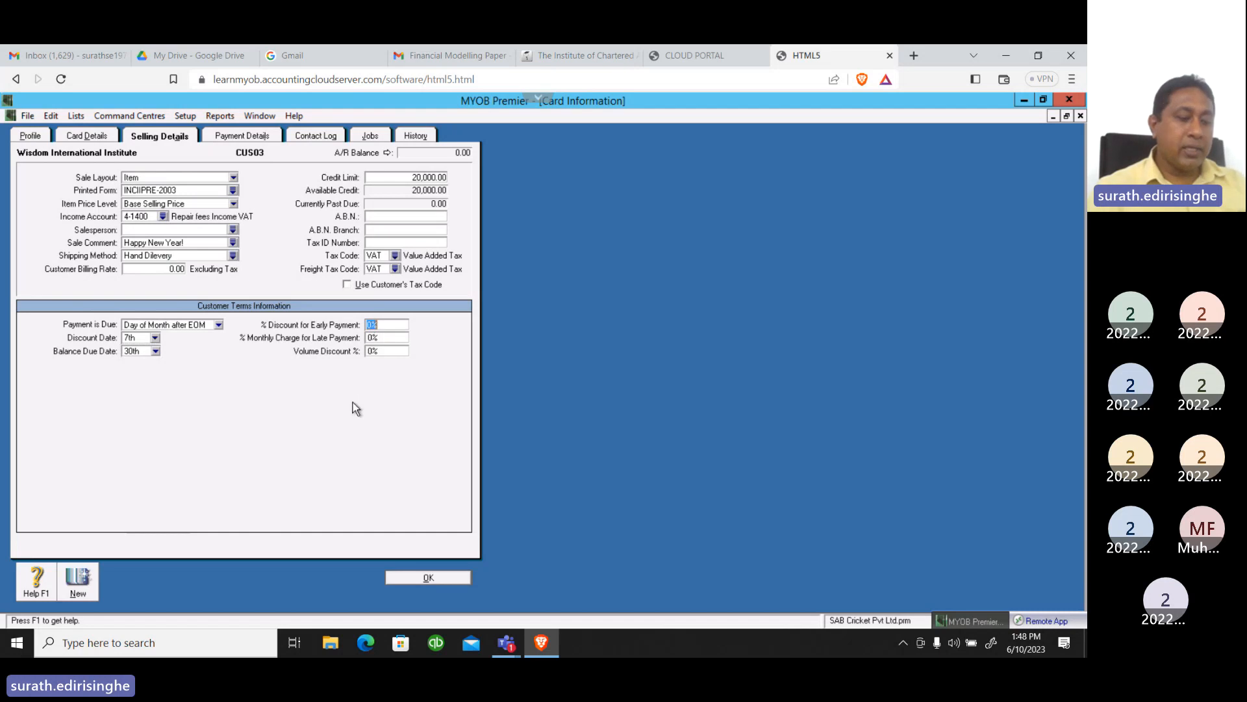
{"action": "type", "text": "2"}
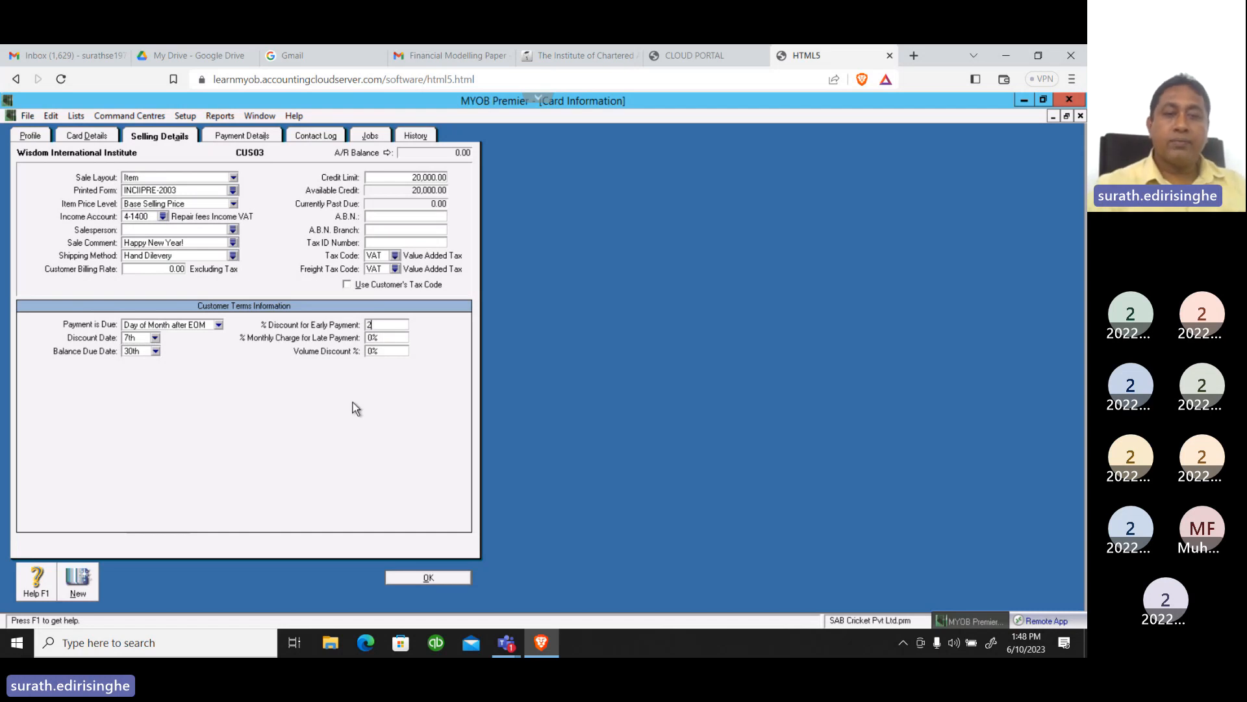
{"action": "key", "text": "Tab"}
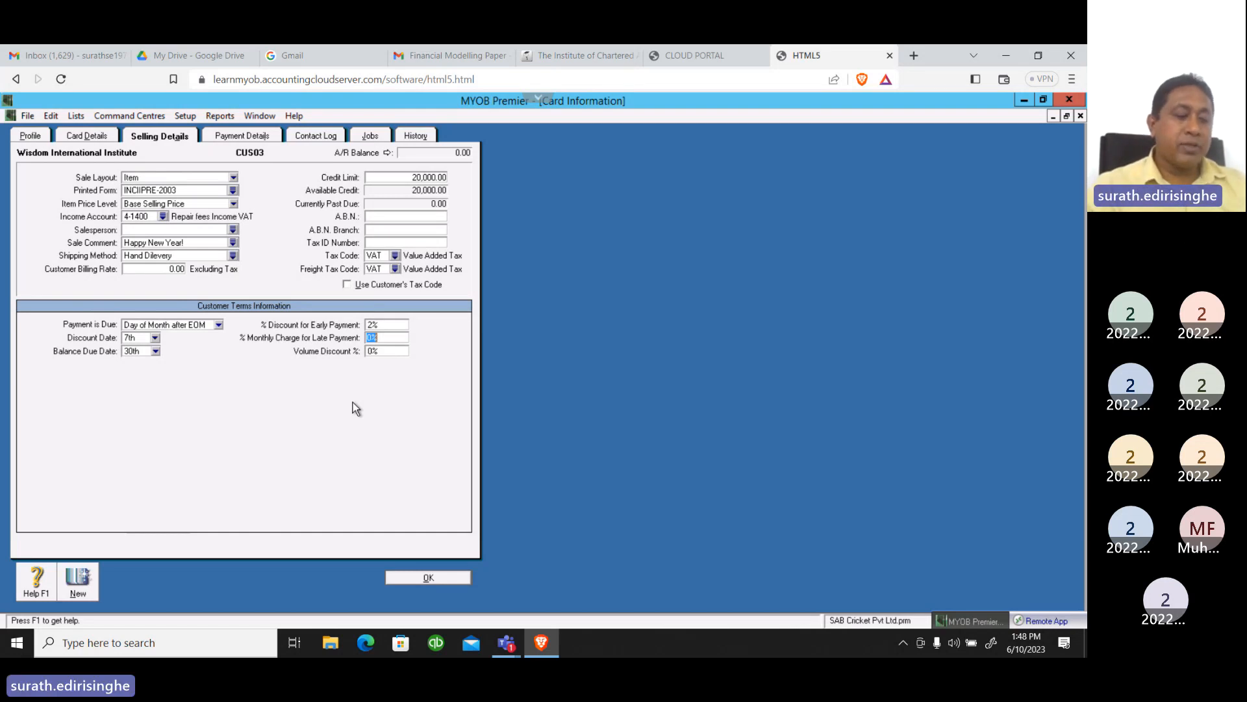
{"action": "key", "text": "Tab"}
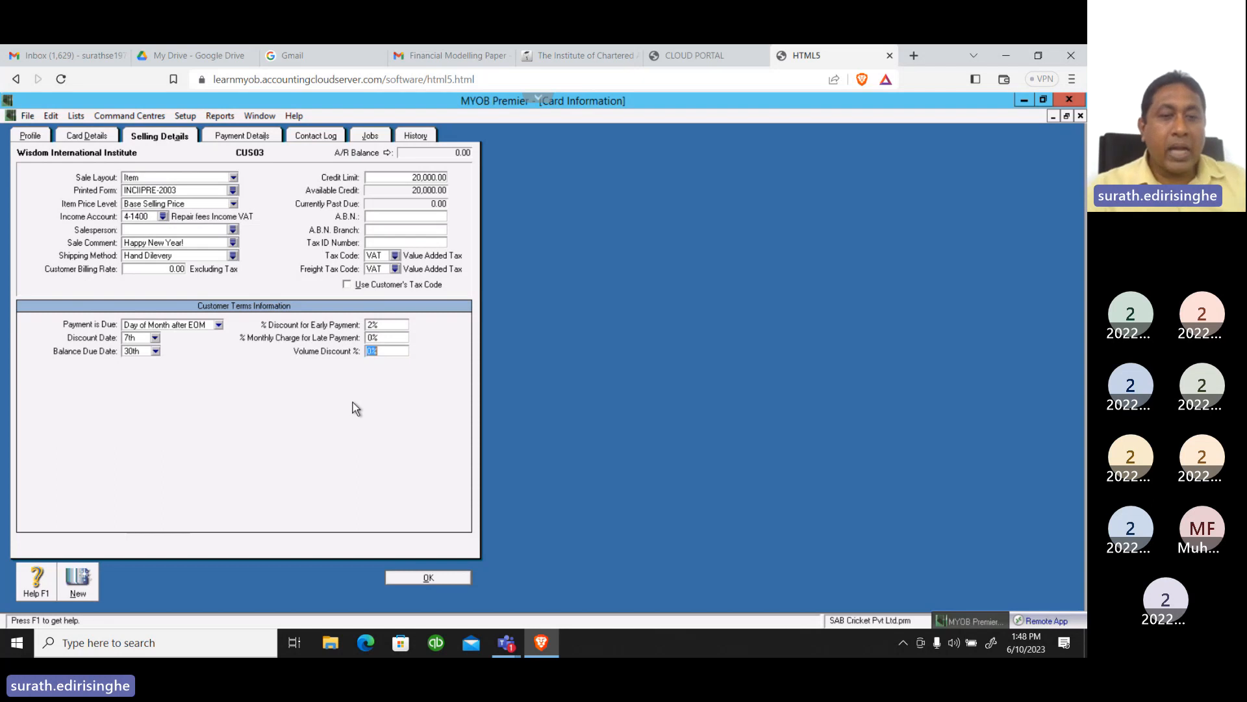
{"action": "type", "text": "10"}
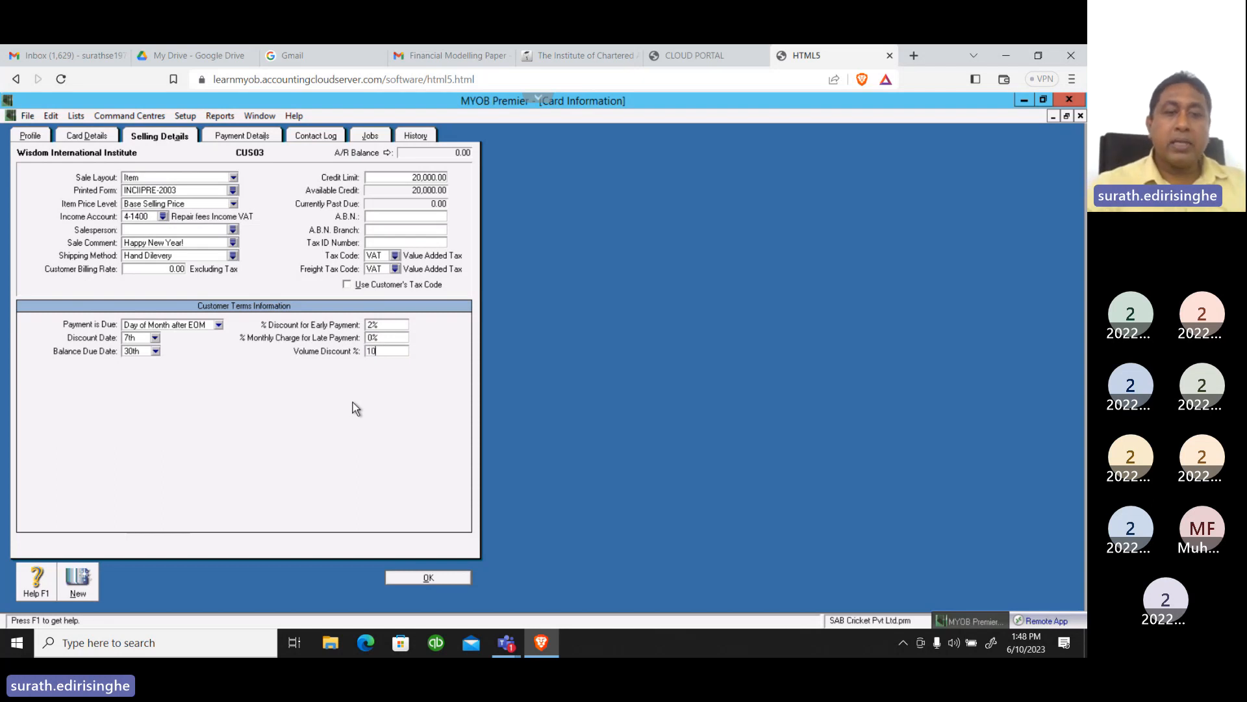
{"action": "key", "text": "Tab"}
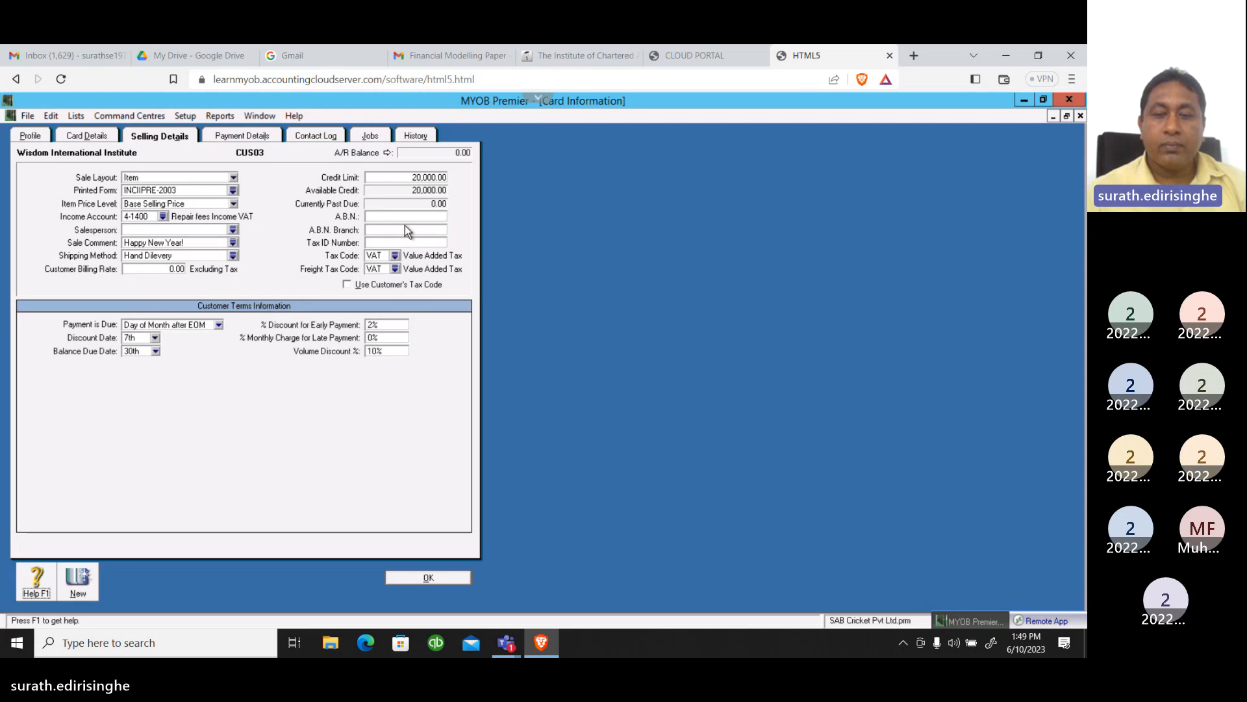
Assign Cheque as Wisdom International Institute's payment method in its payment details
{"action": "left_click", "coordinate": [235, 138]}
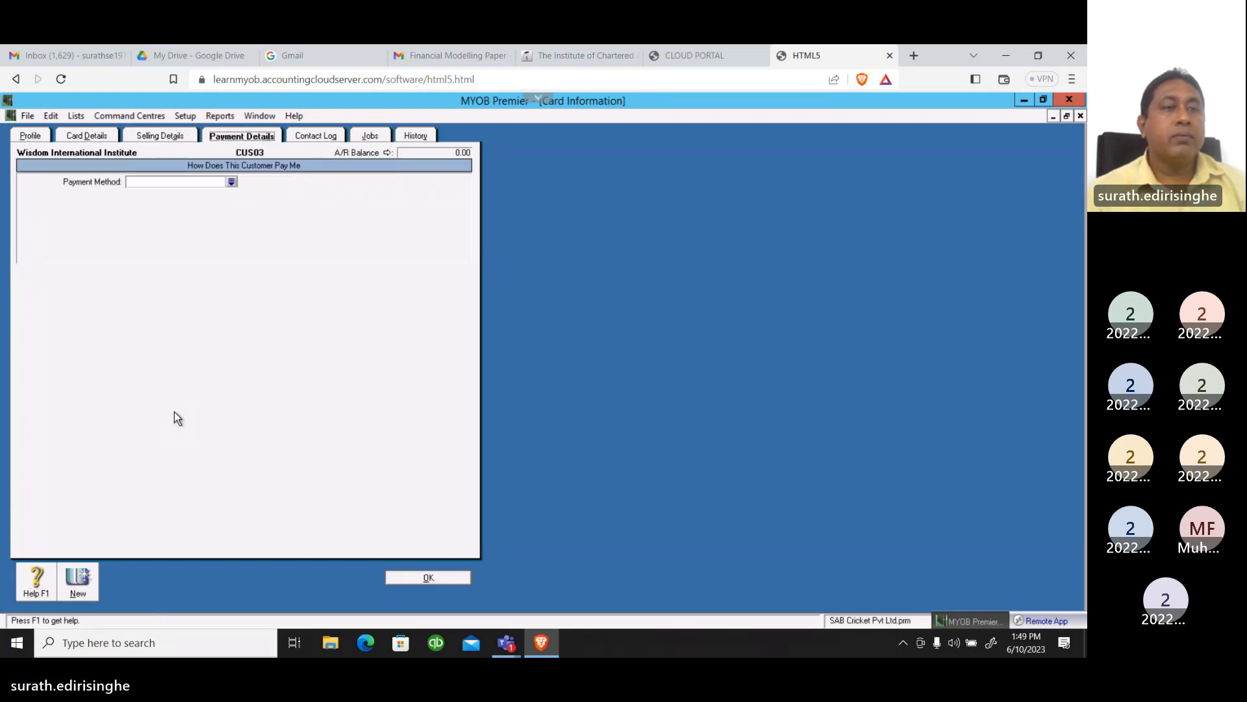
{"action": "left_click", "coordinate": [231, 184]}
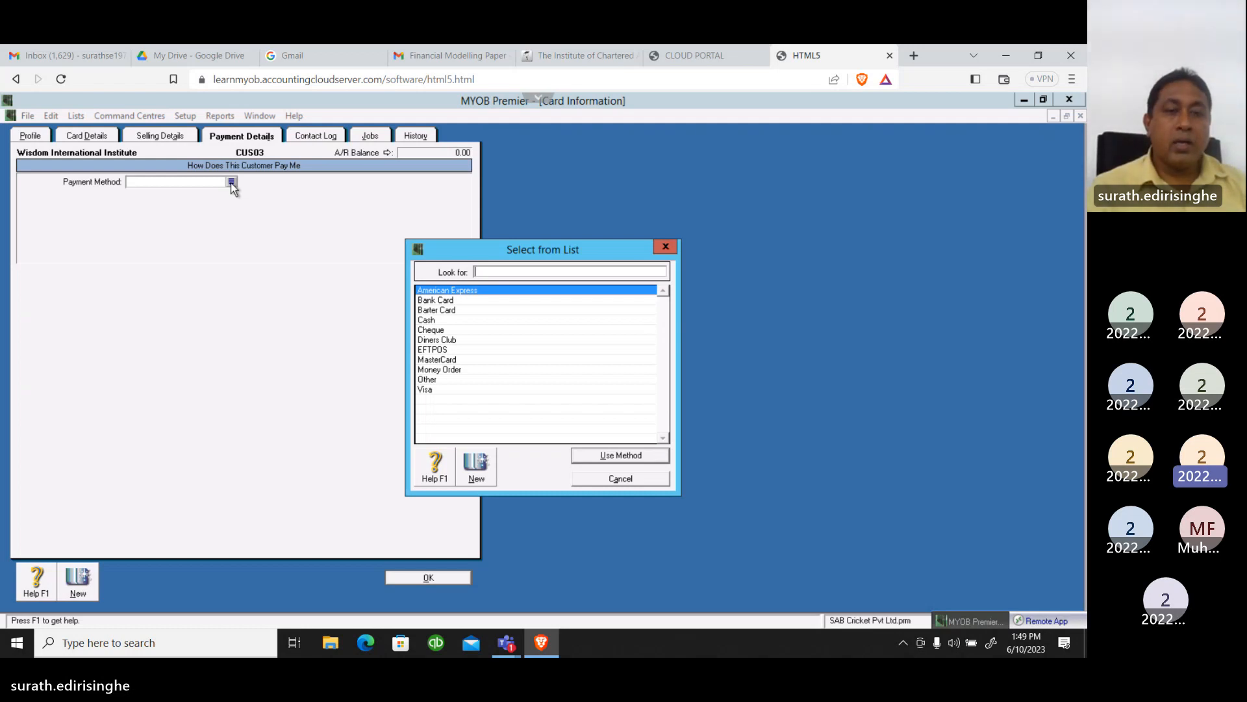
{"action": "left_click", "coordinate": [443, 330]}
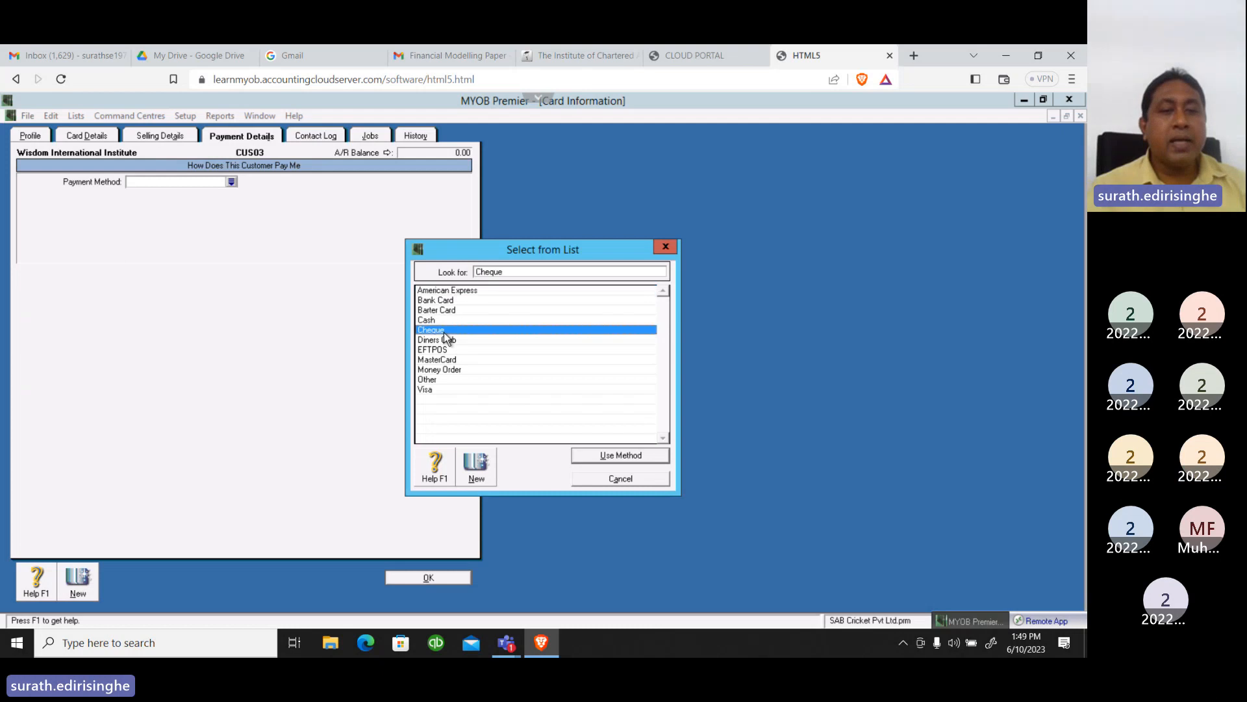
{"action": "left_click", "coordinate": [598, 456]}
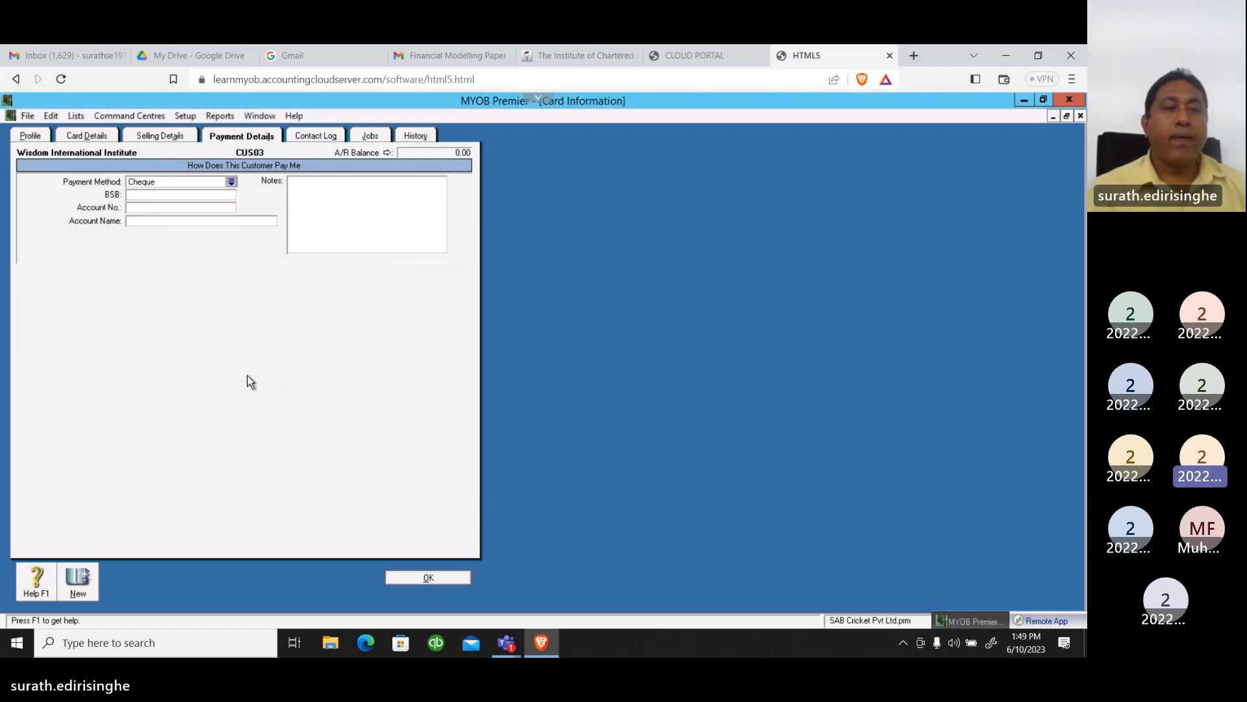
Enter the customer's bank account number and set the account name to SAMPATH BANK
{"action": "left_click", "coordinate": [145, 210]}
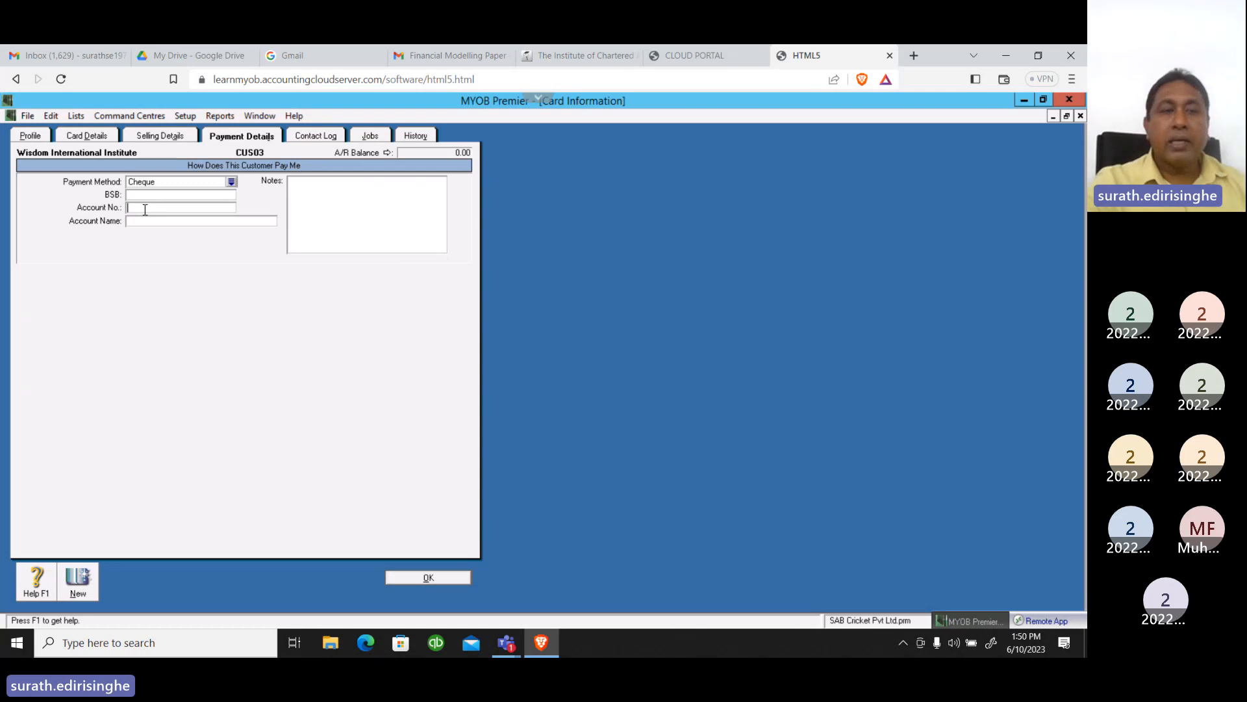
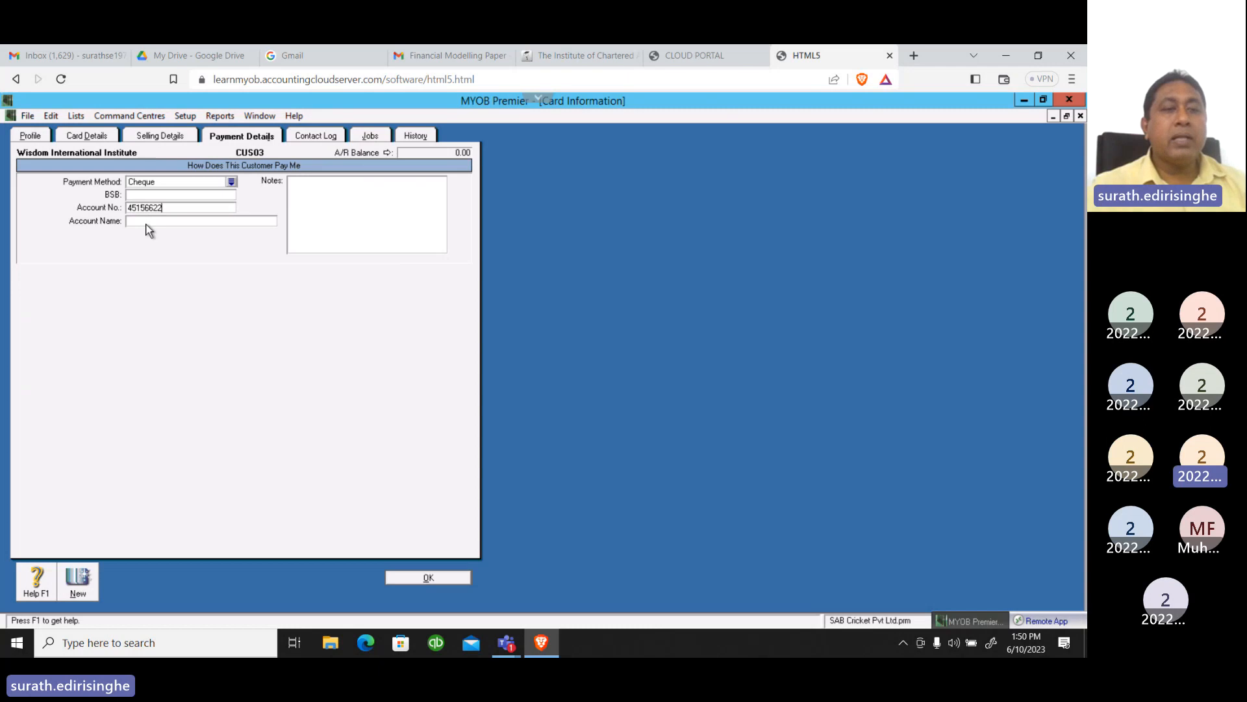
{"action": "left_click", "coordinate": [148, 221]}
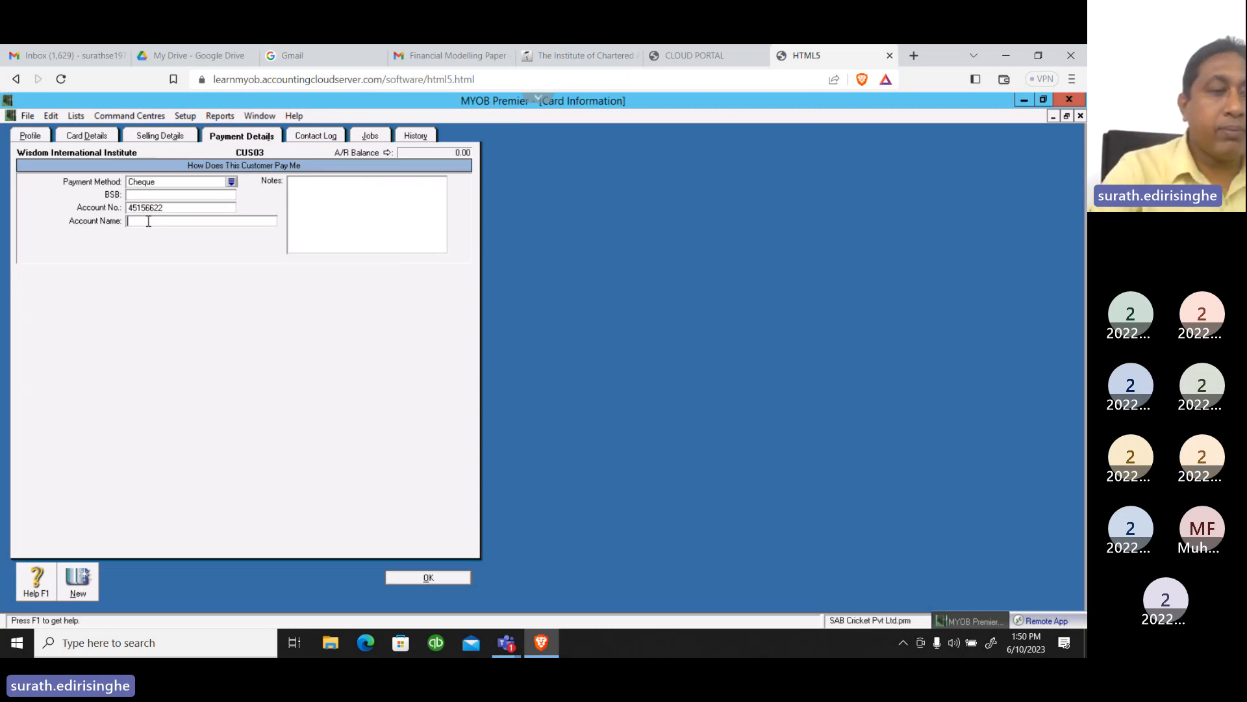
{"action": "type", "text": "SAMPATH "}
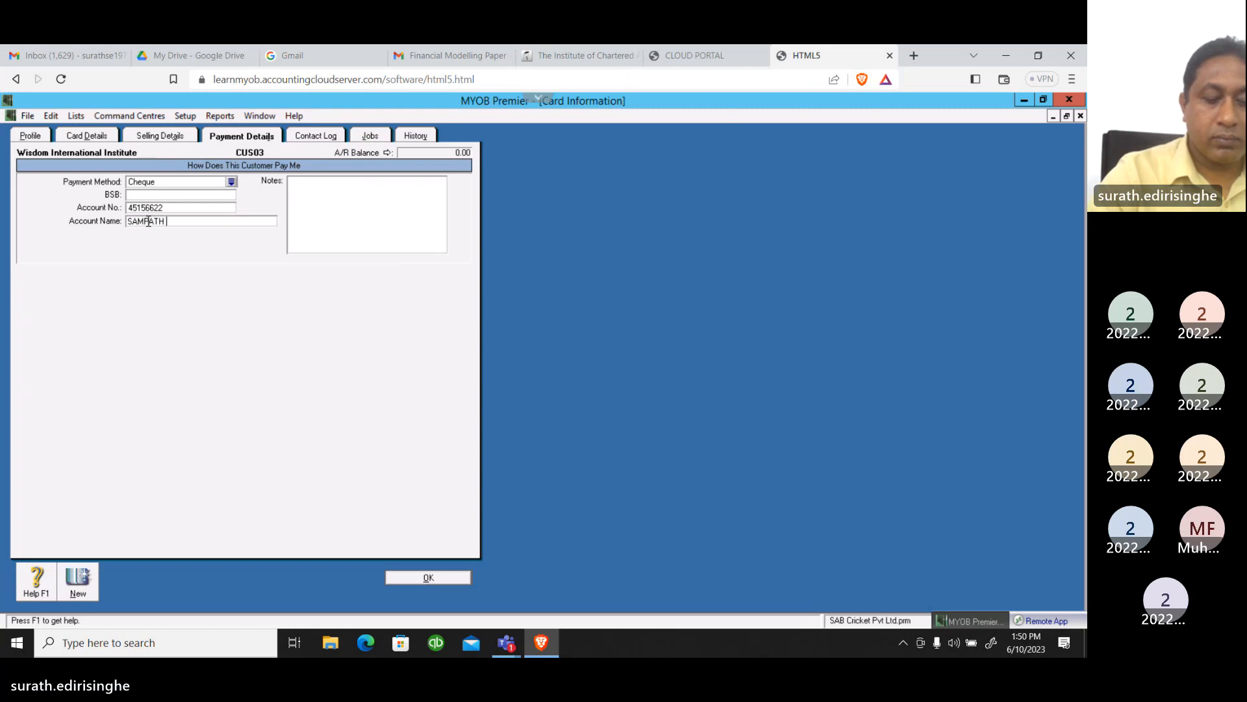
{"action": "type", "text": "BANK"}
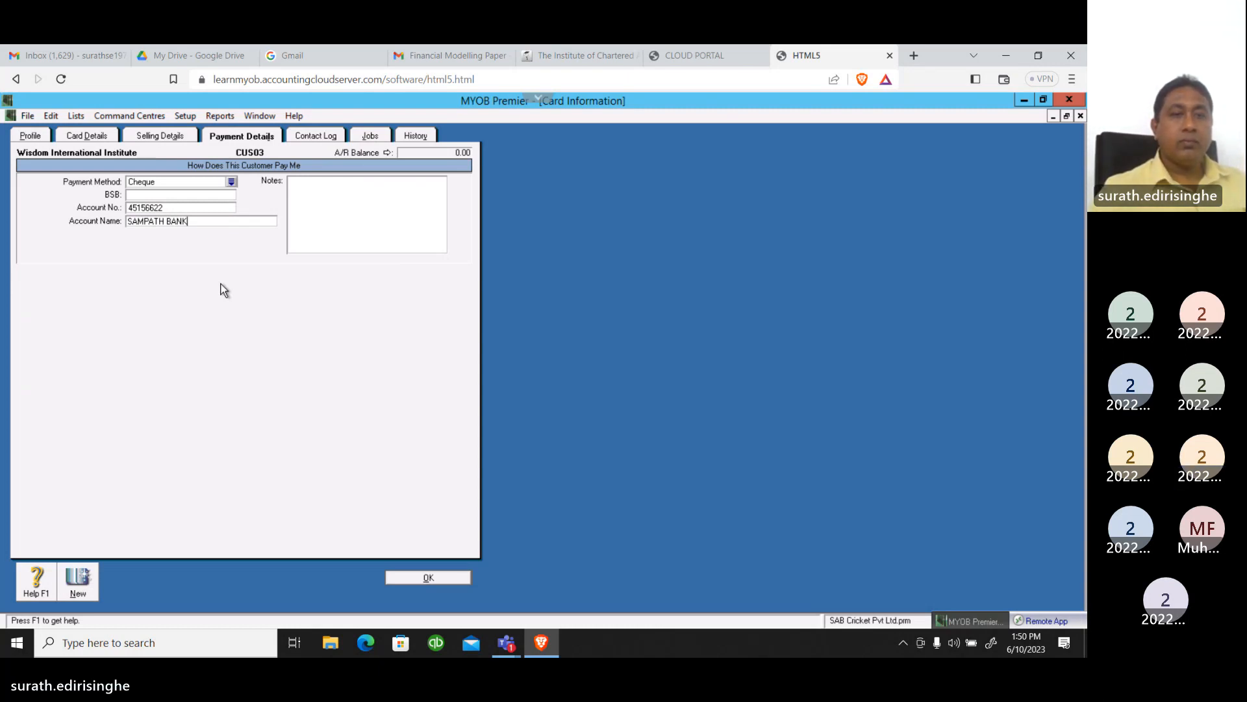
Review Wisdom International Institute's contact log, jobs and history, and save the card
{"action": "left_click", "coordinate": [313, 135]}
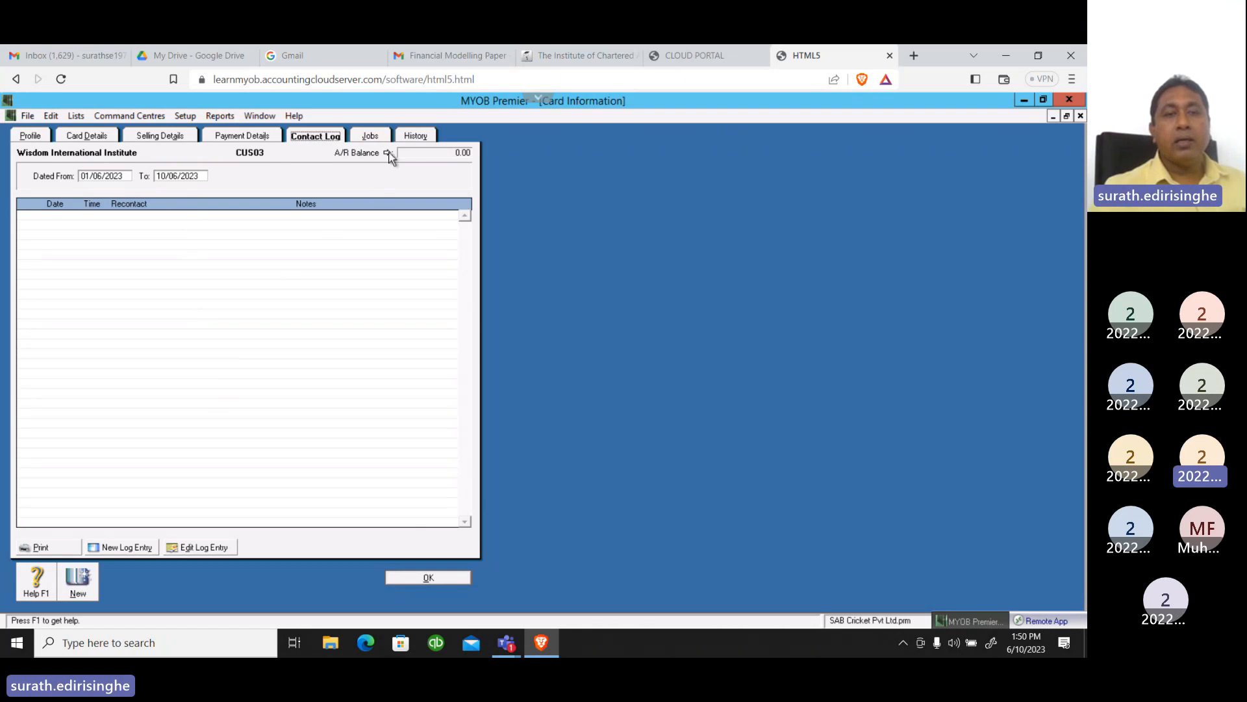
{"action": "left_click", "coordinate": [371, 136]}
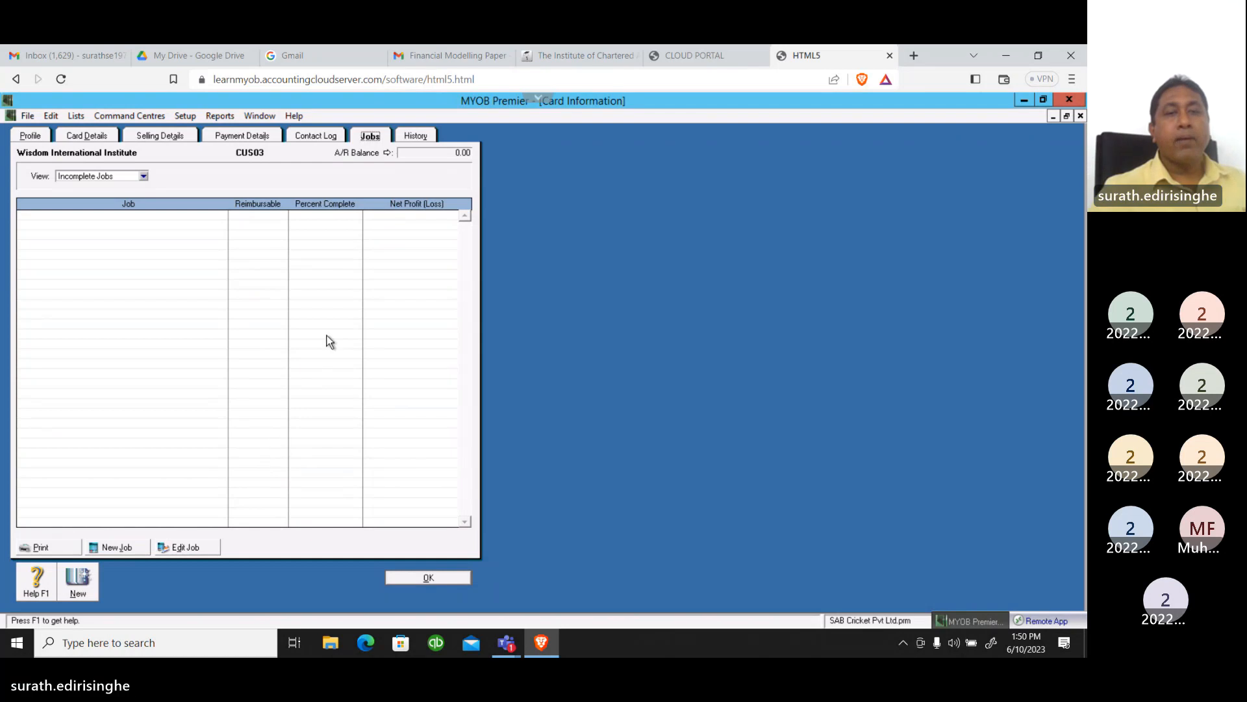
{"action": "left_click", "coordinate": [415, 136]}
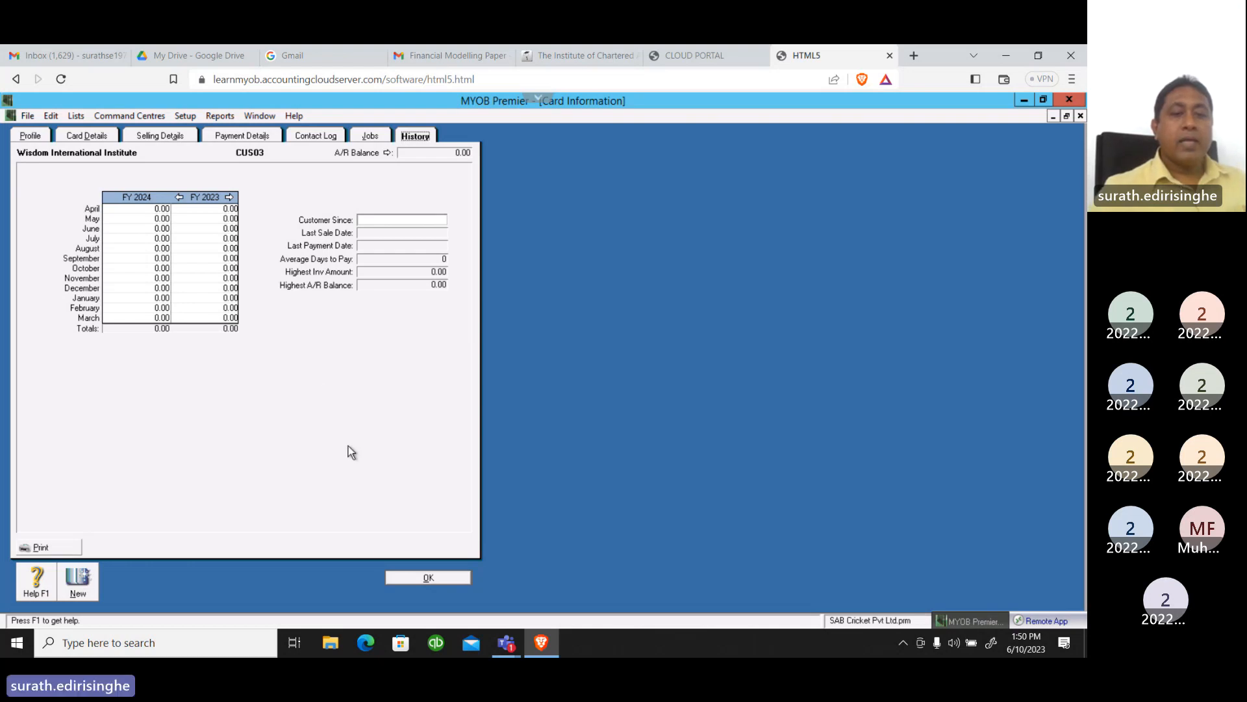
{"action": "left_click", "coordinate": [404, 578]}
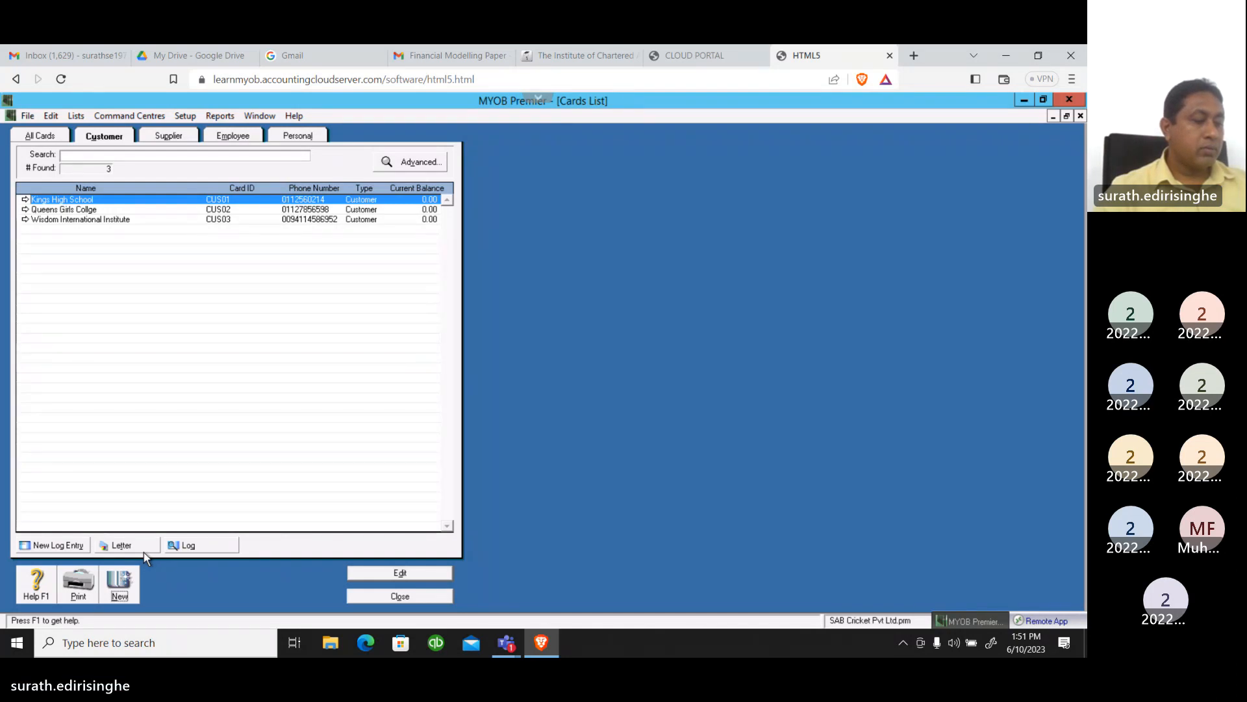
Create a new customer card with the company name "Gamunu National College"
{"action": "left_click", "coordinate": [124, 585]}
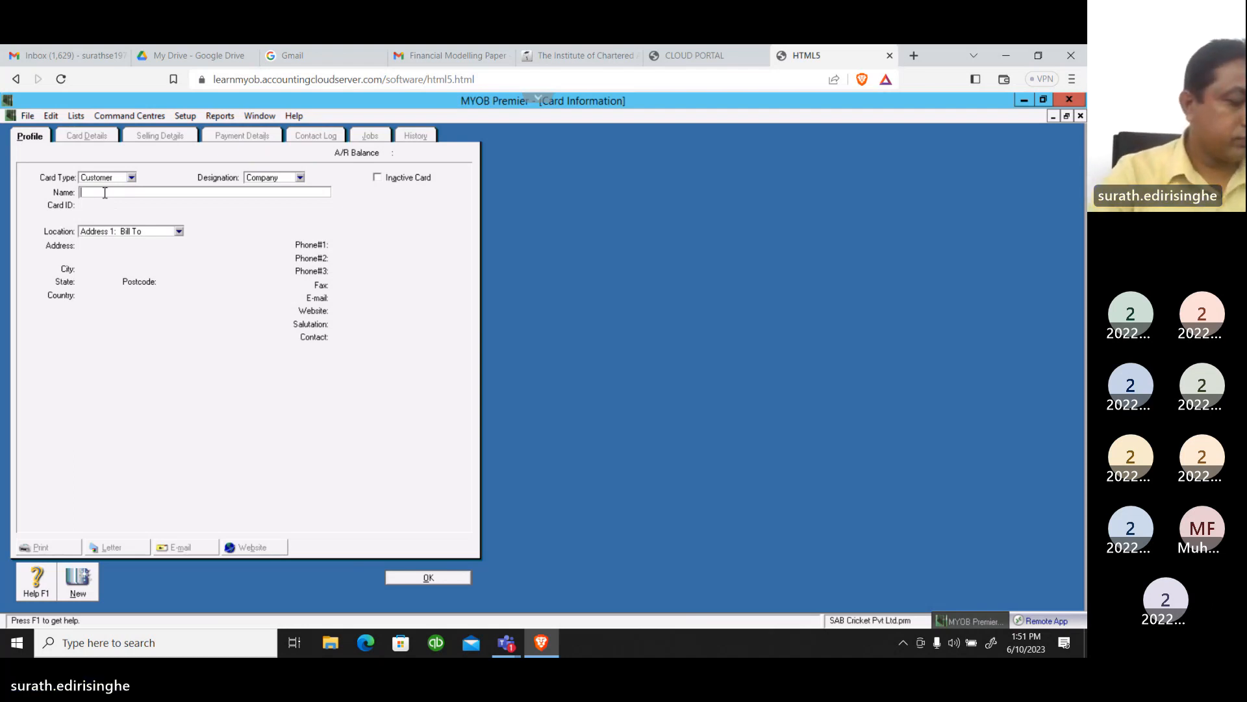
{"action": "type", "text": "Gam"}
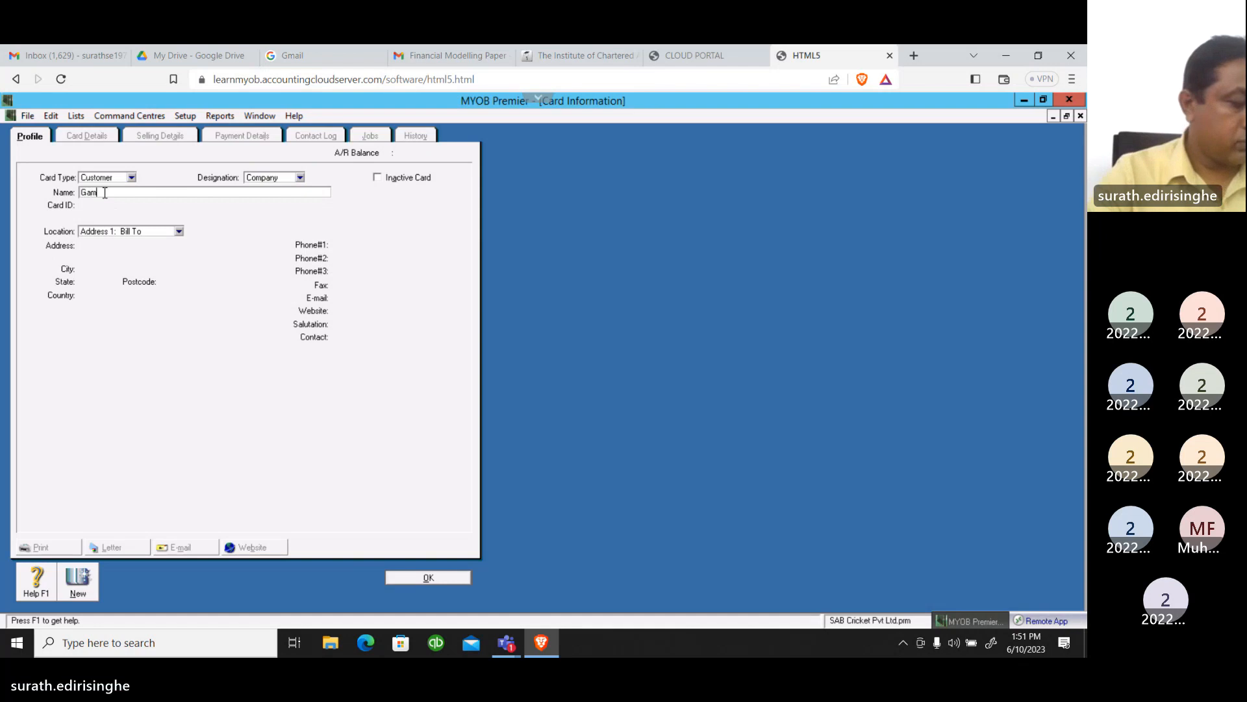
{"action": "type", "text": "unu"}
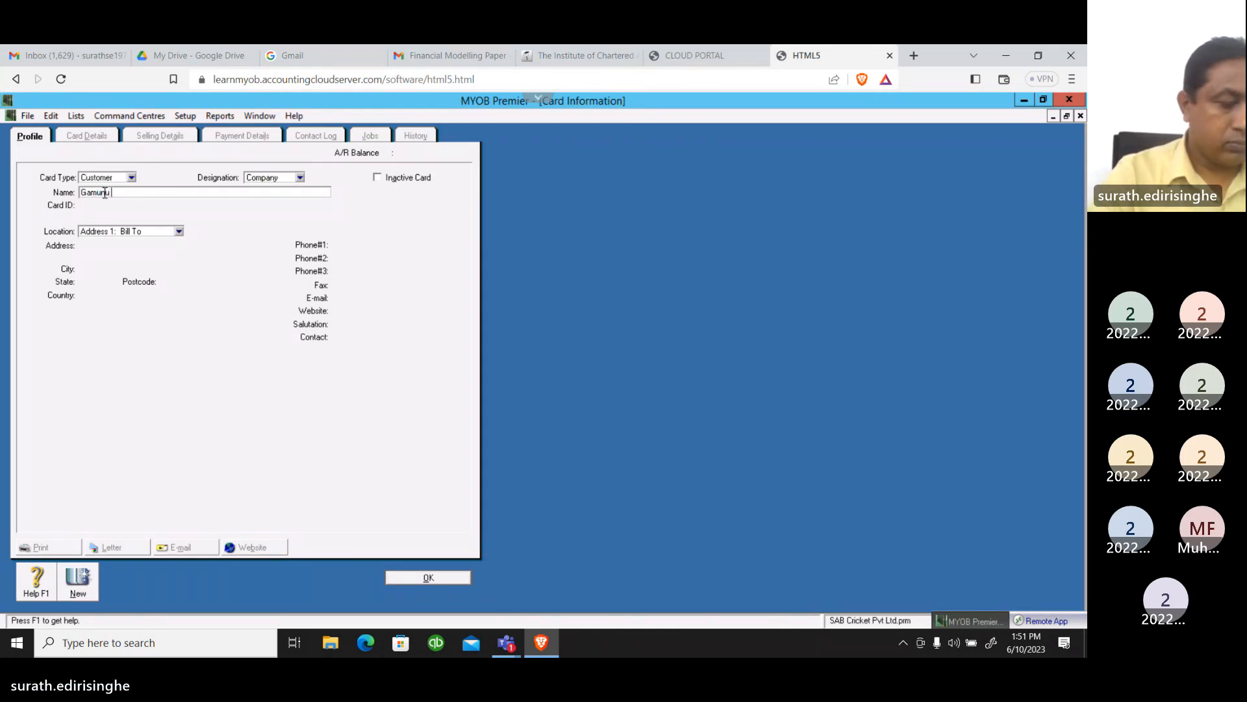
{"action": "type", "text": " Na"}
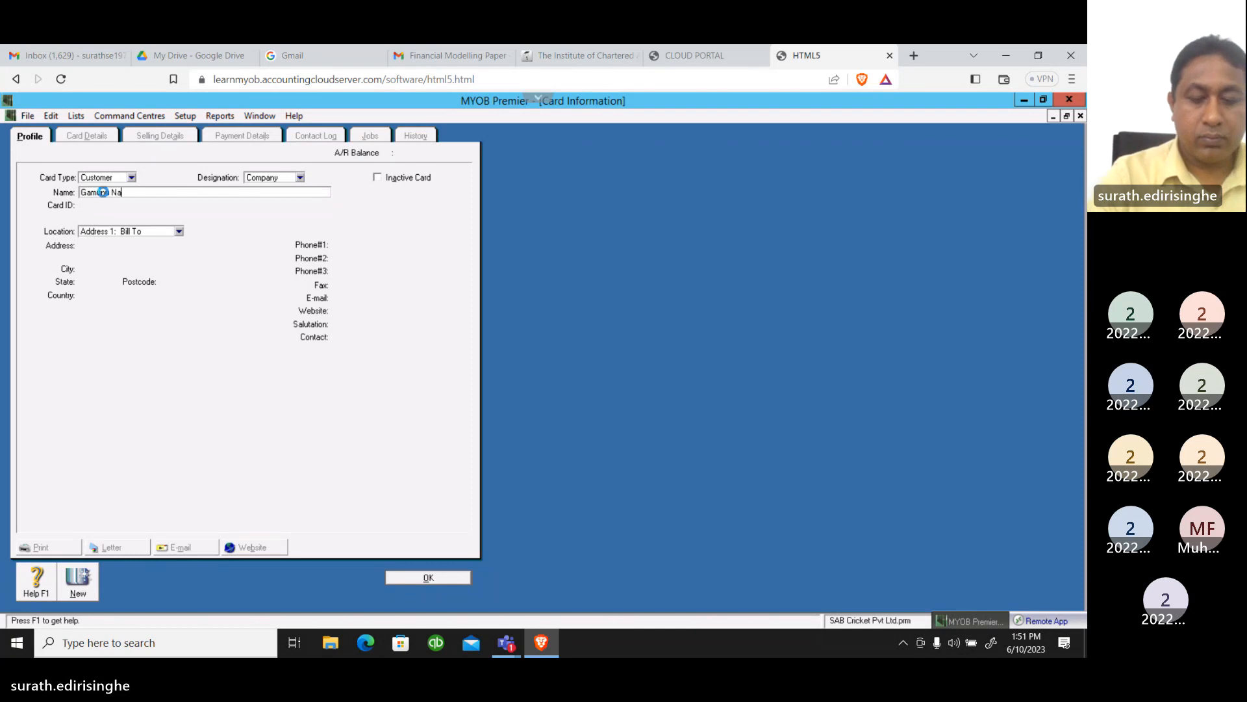
{"action": "type", "text": "tional"}
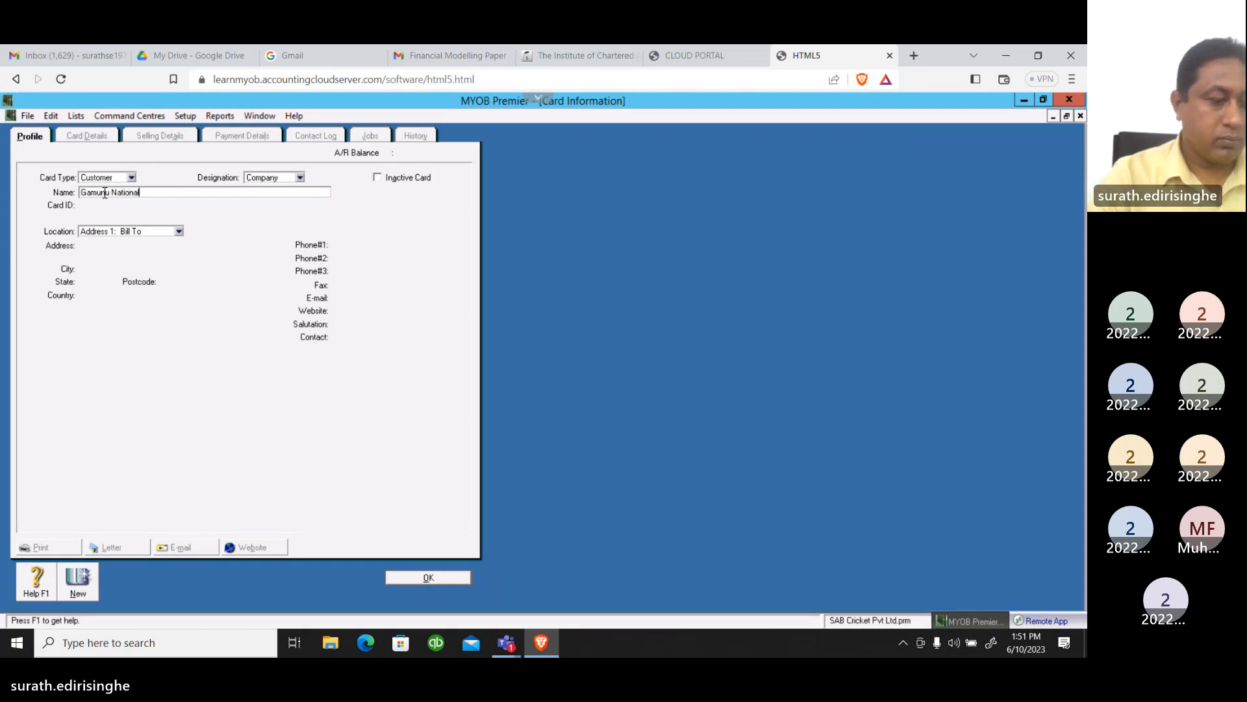
{"action": "type", "text": " C"}
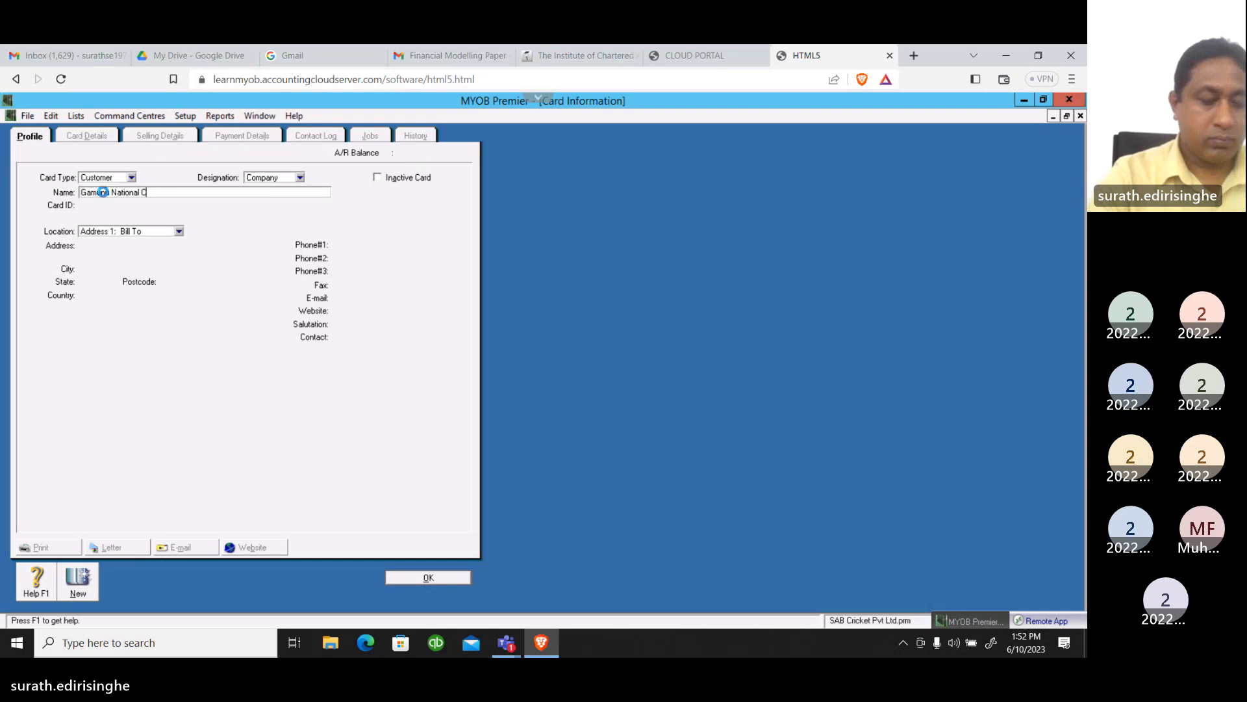
{"action": "type", "text": "ol"}
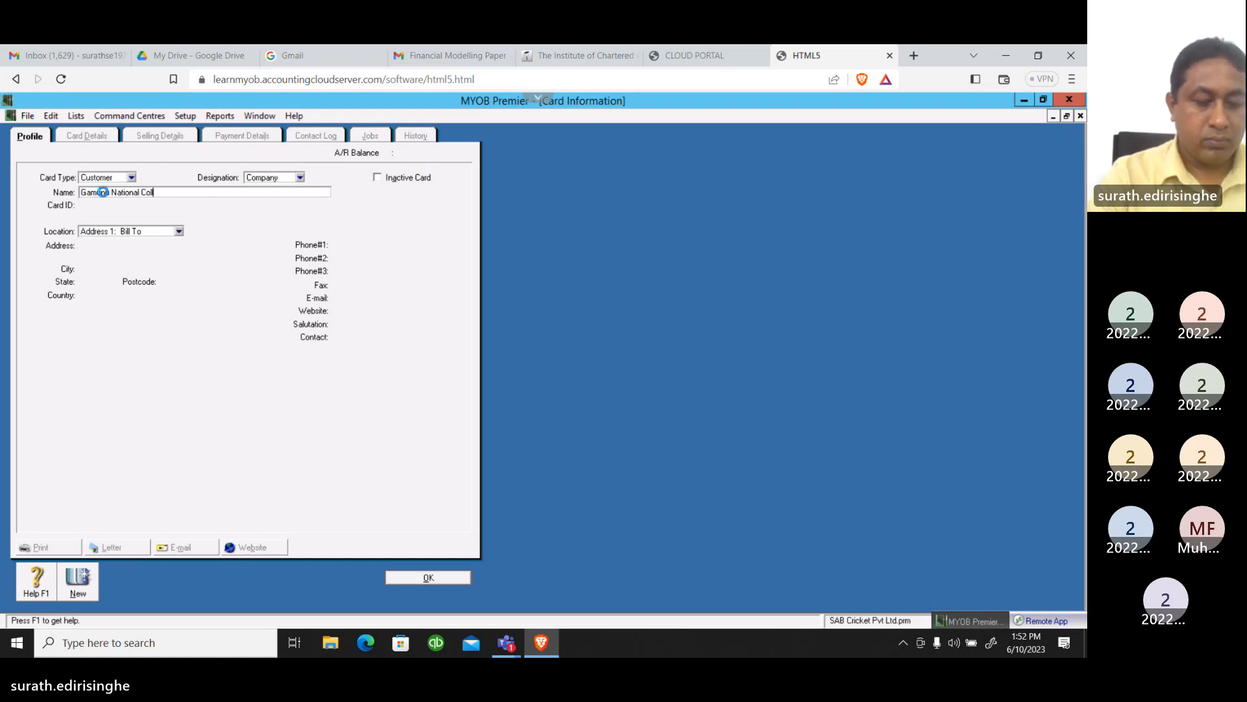
{"action": "type", "text": "lege"}
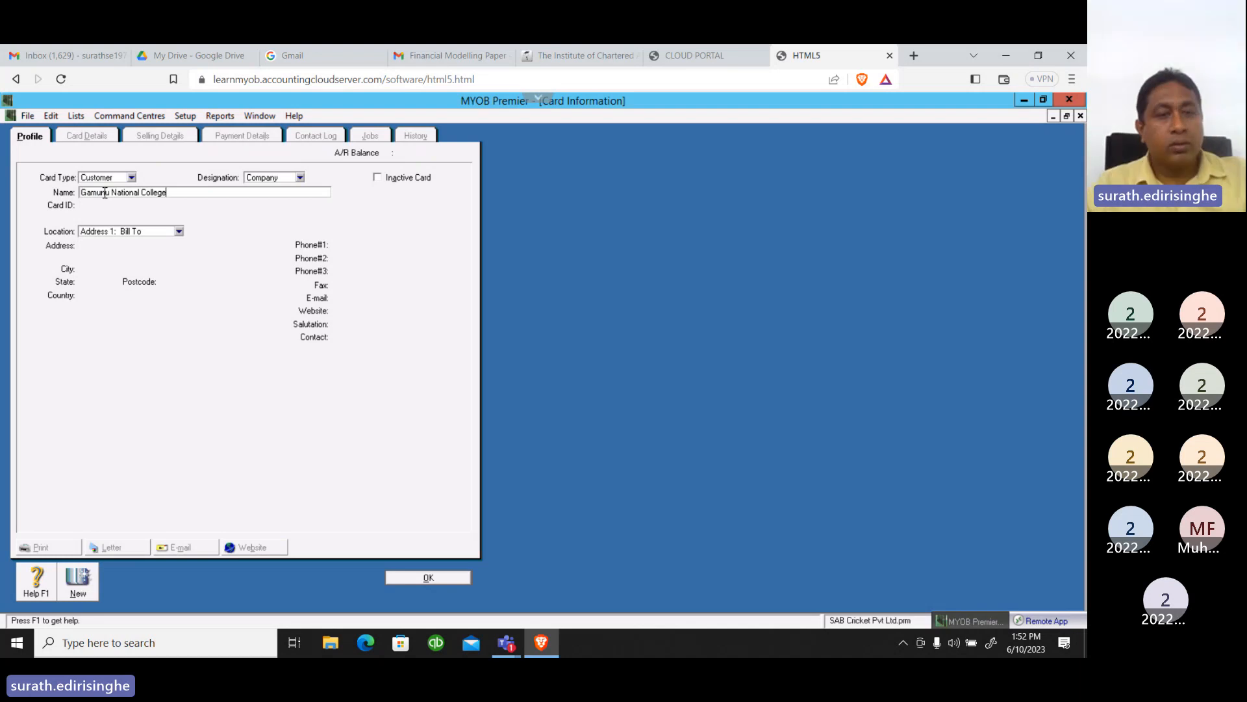
{"action": "key", "text": "Tab"}
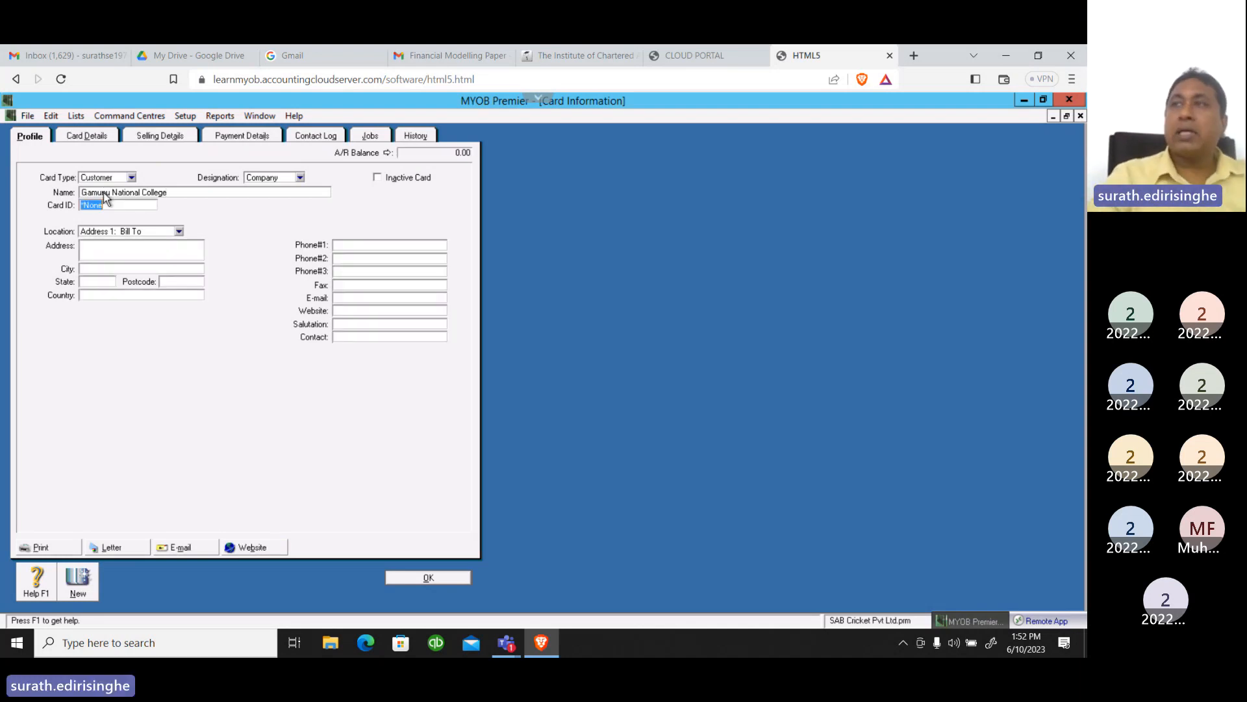
Enter the card ID for Gamunu National College and the street number in its billing address
{"action": "type", "text": "CUS"}
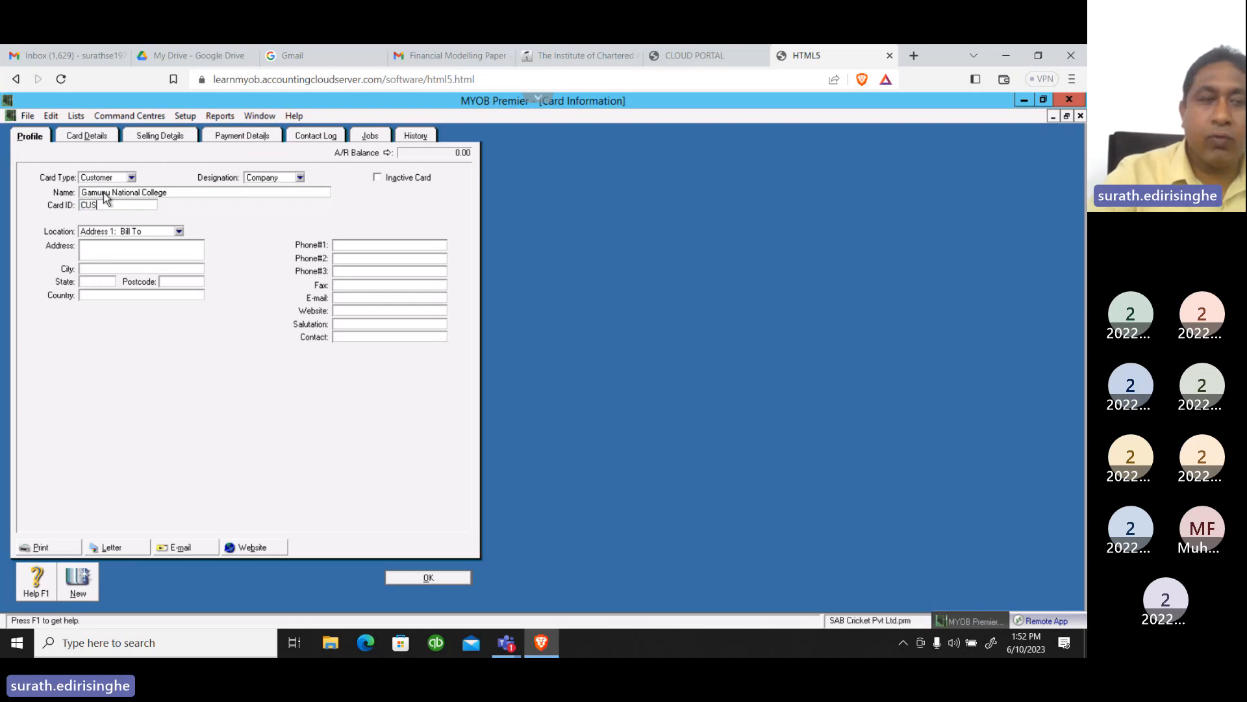
{"action": "type", "text": "04"}
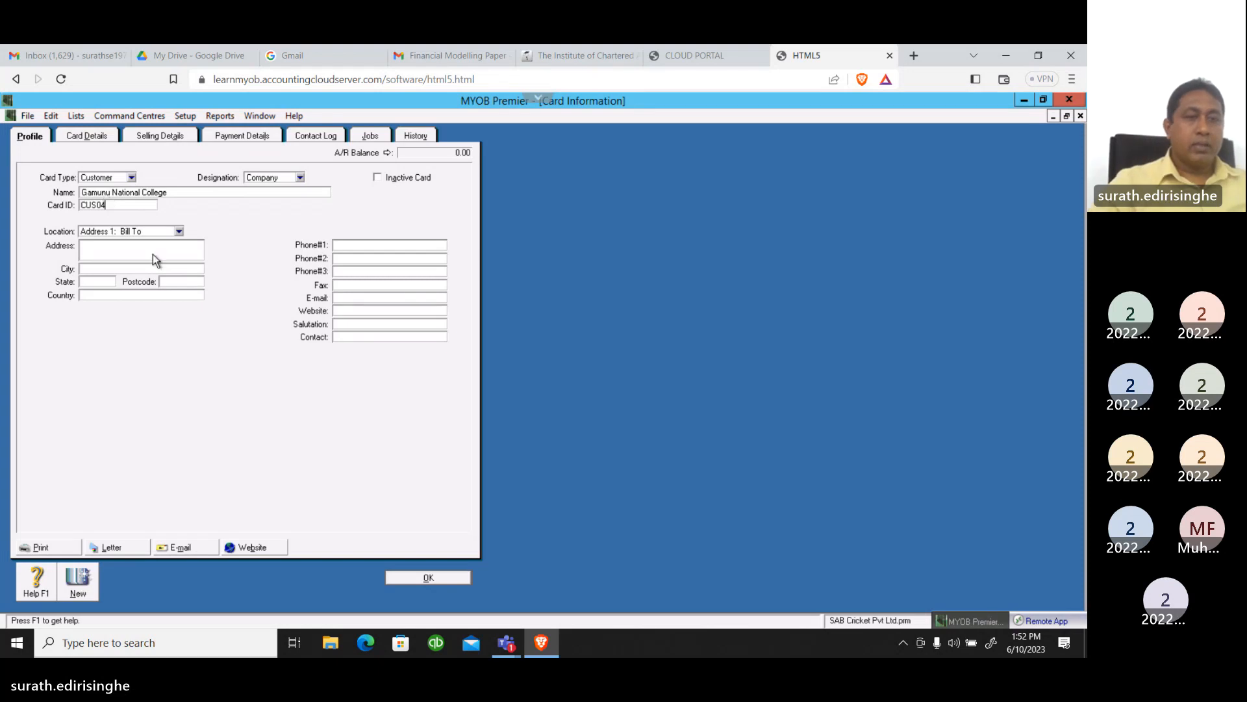
{"action": "left_click", "coordinate": [99, 255]}
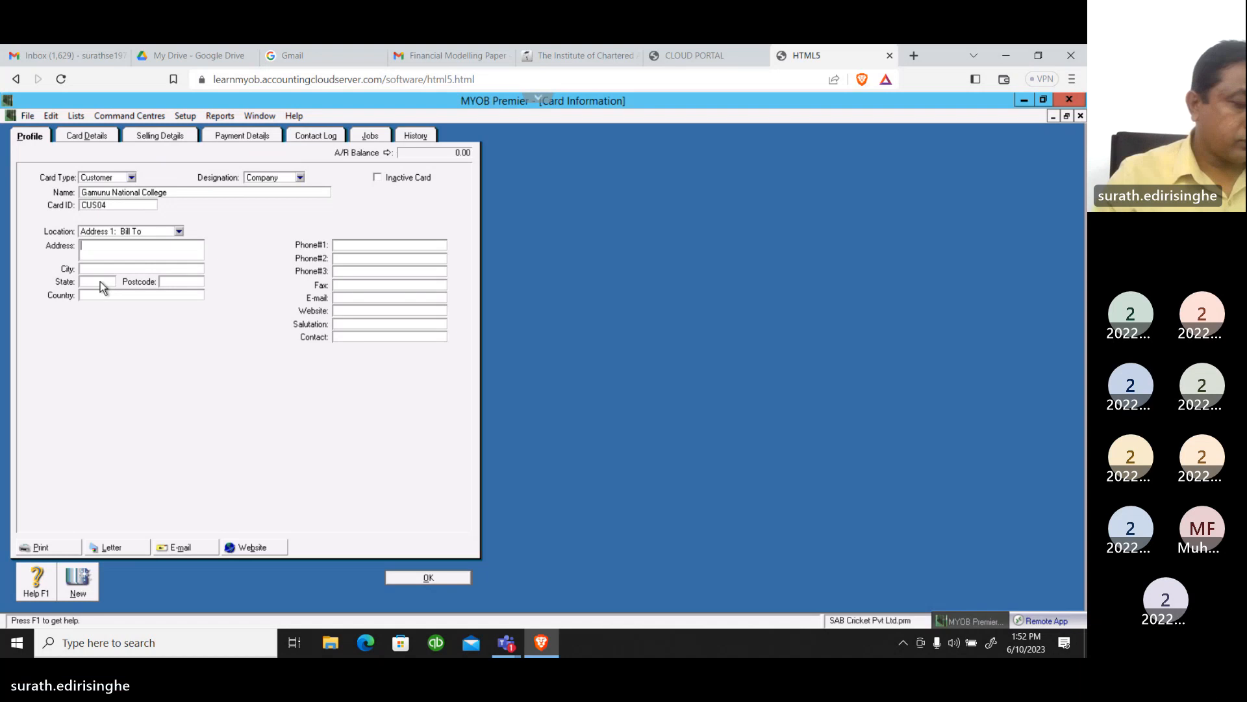
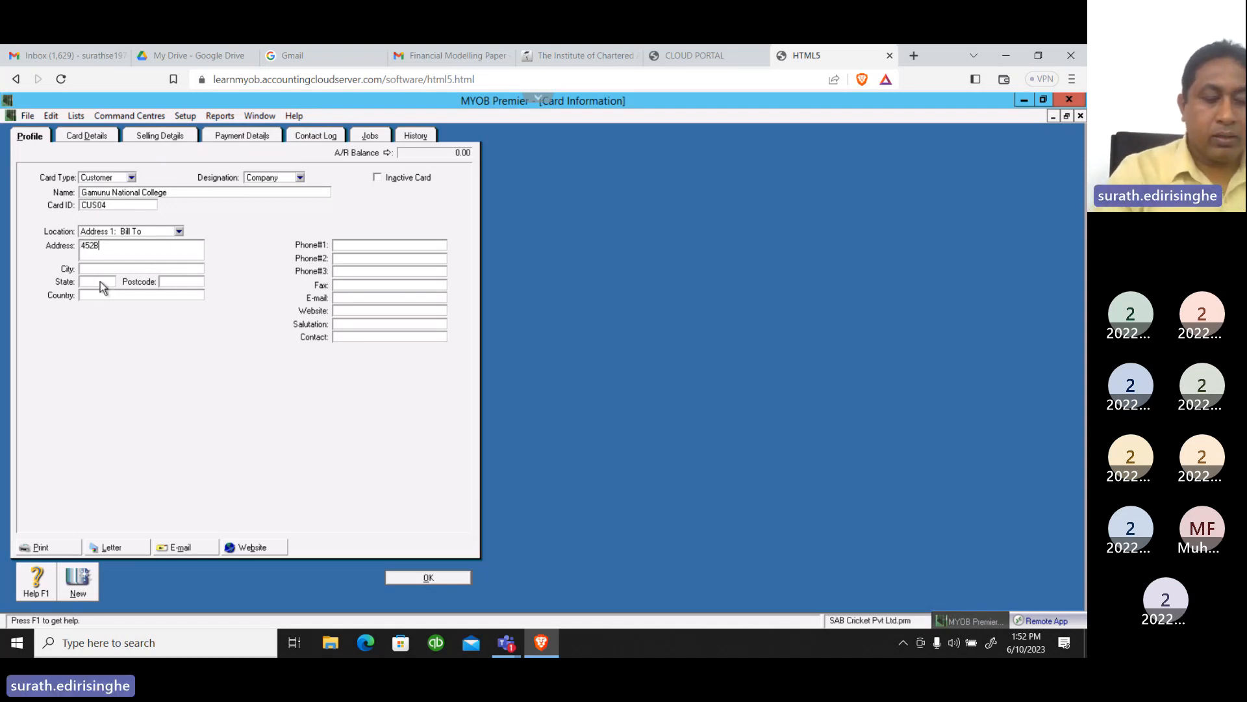
{"action": "key", "text": "Tab"}
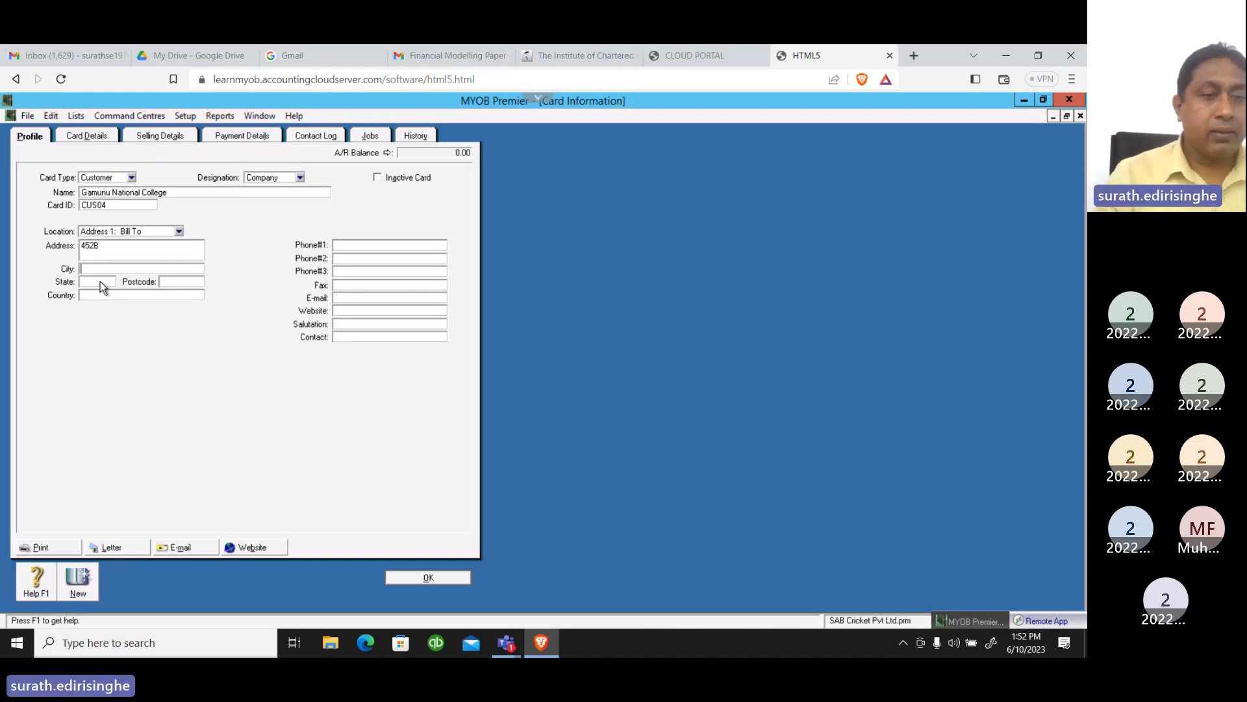
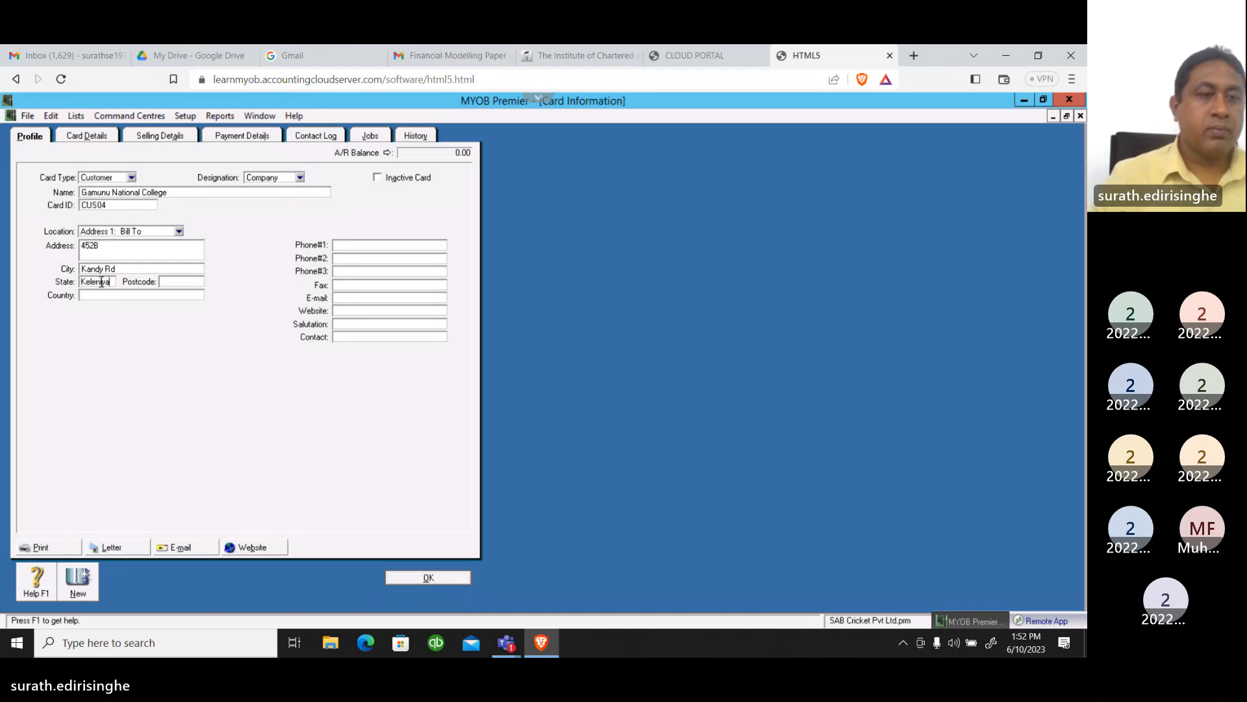
Fill in the city, state and country of the customer's billing address
{"action": "left_click", "coordinate": [98, 293]}
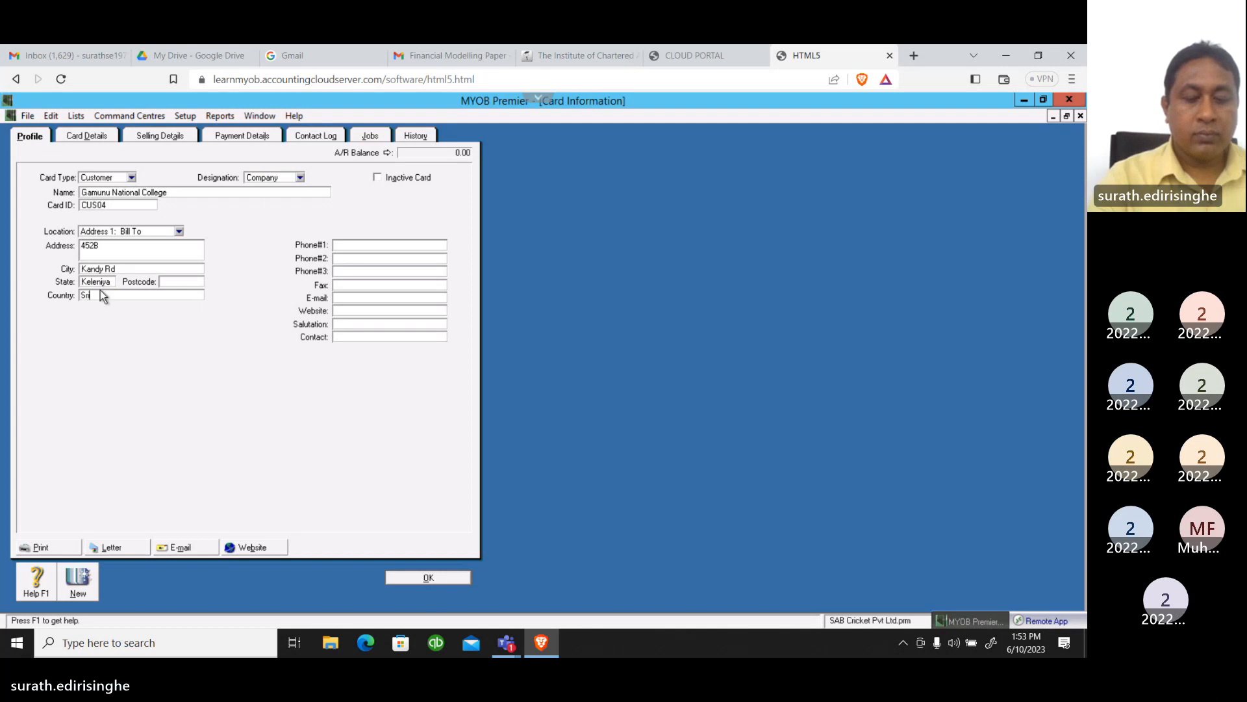
{"action": "type", "text": "Sri Lanka"}
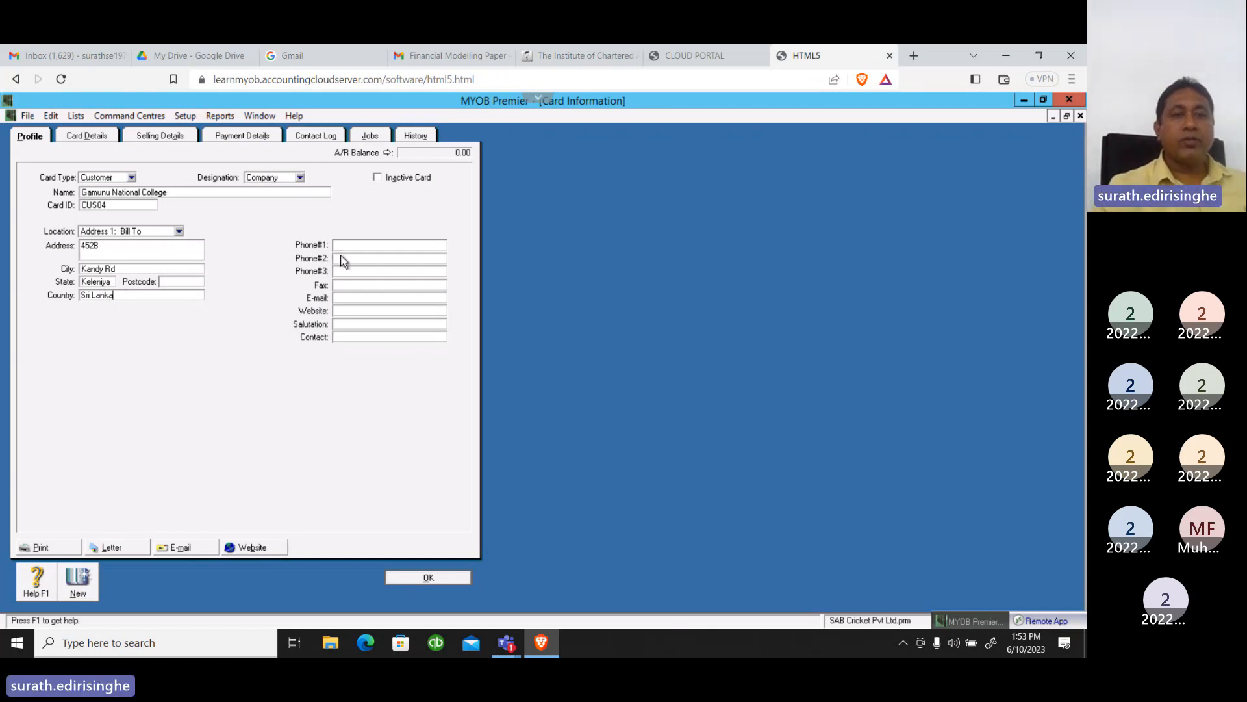
Enter the customer's first phone number and the contact person's name in the card profile
{"action": "key", "text": "Tab"}
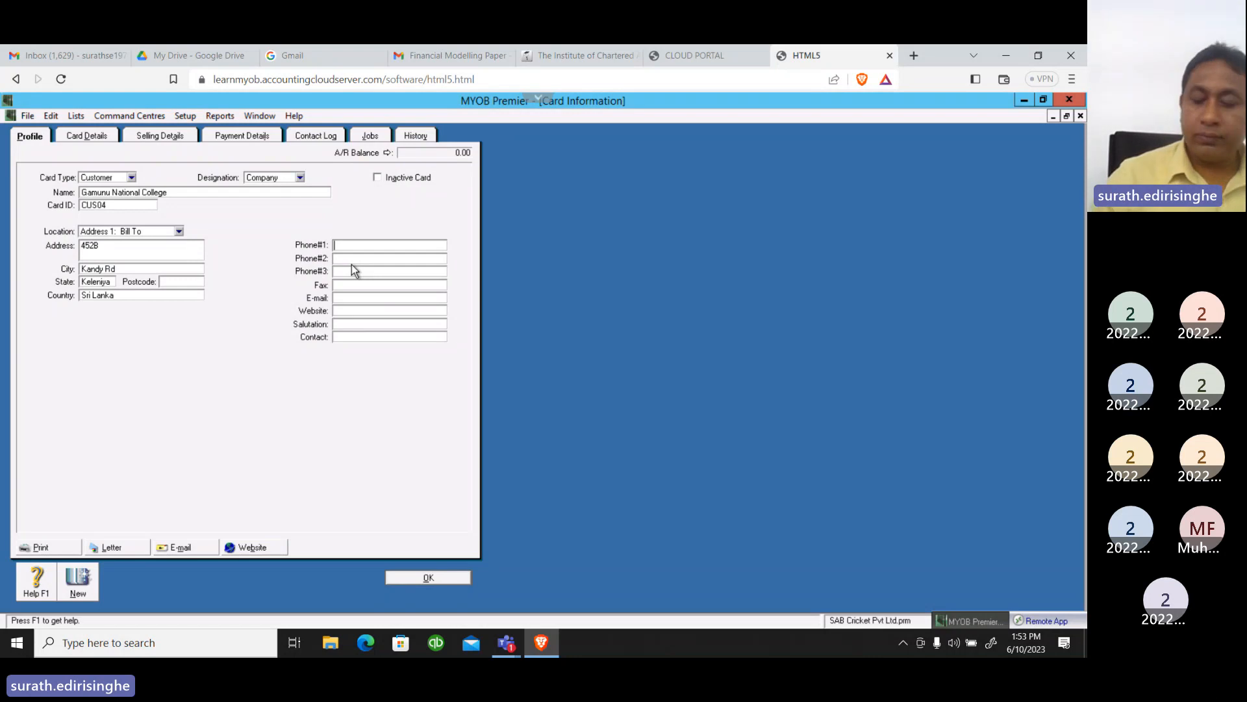
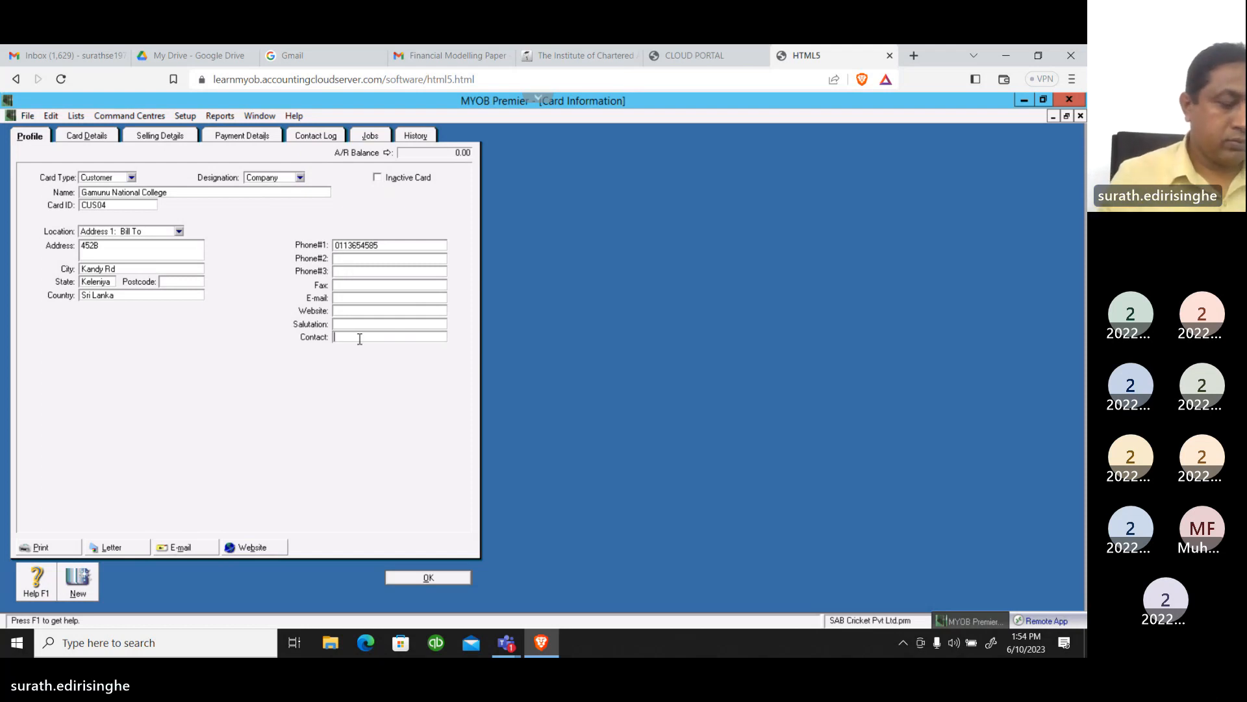
{"action": "type", "text": "Dars"}
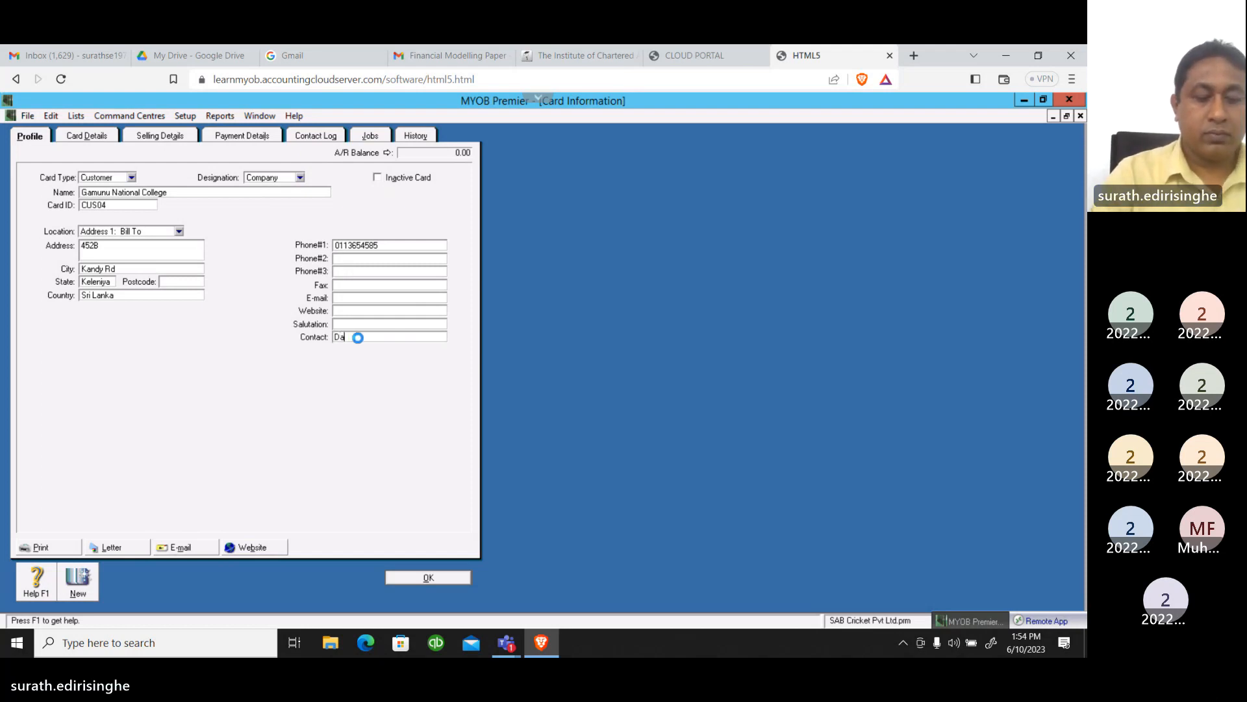
{"action": "type", "text": "hana"}
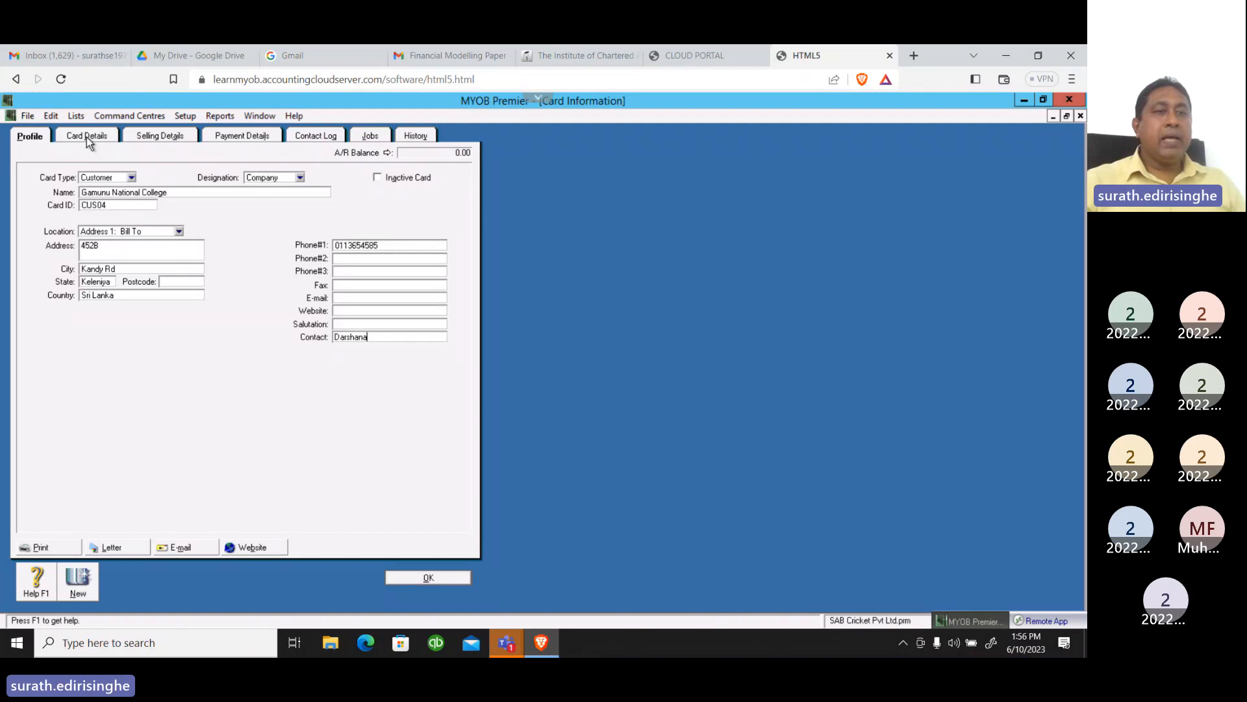
In the customer's selling details, set the sale layout to Item and the printed form to INCIIPRE-2003
{"action": "left_click", "coordinate": [87, 136]}
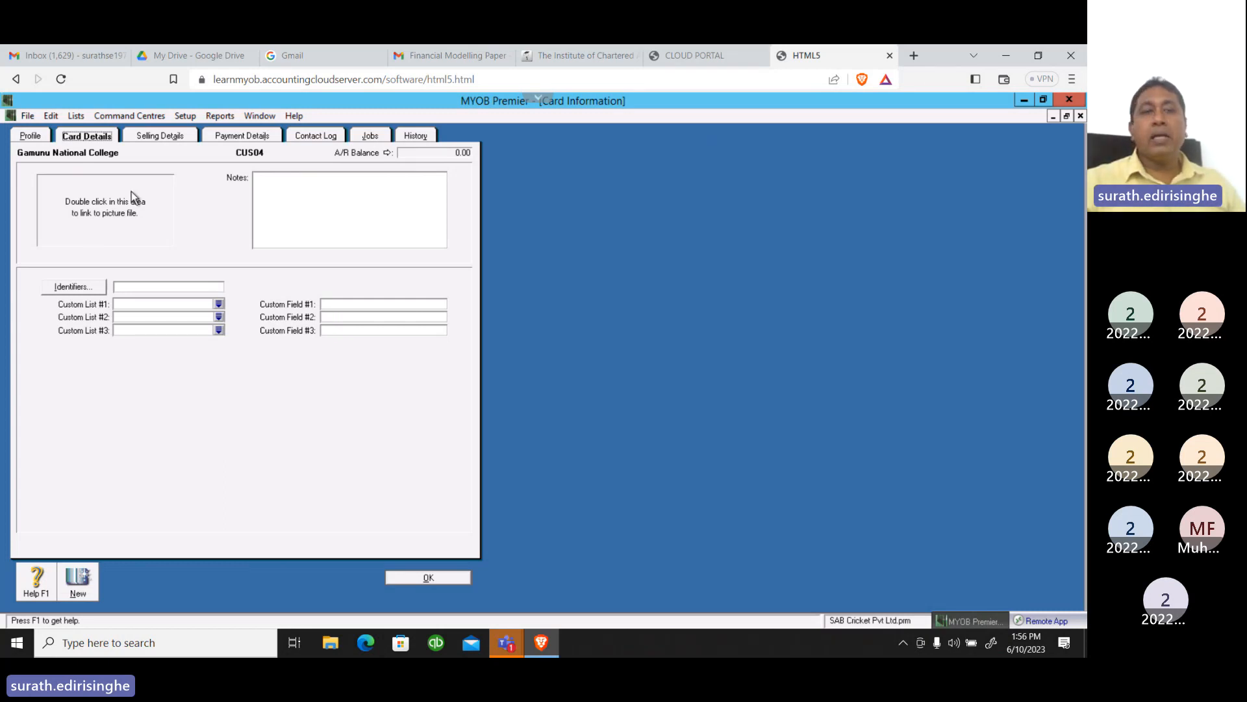
{"action": "left_click", "coordinate": [159, 136]}
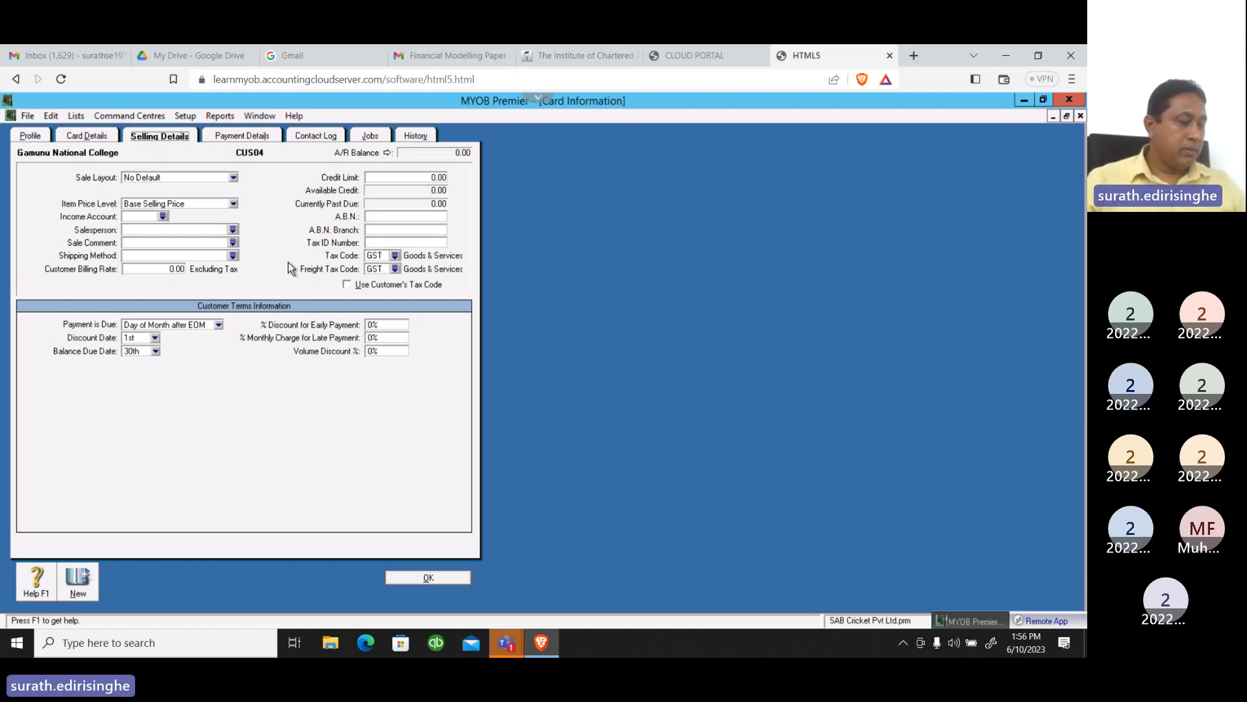
{"action": "left_click", "coordinate": [234, 178]}
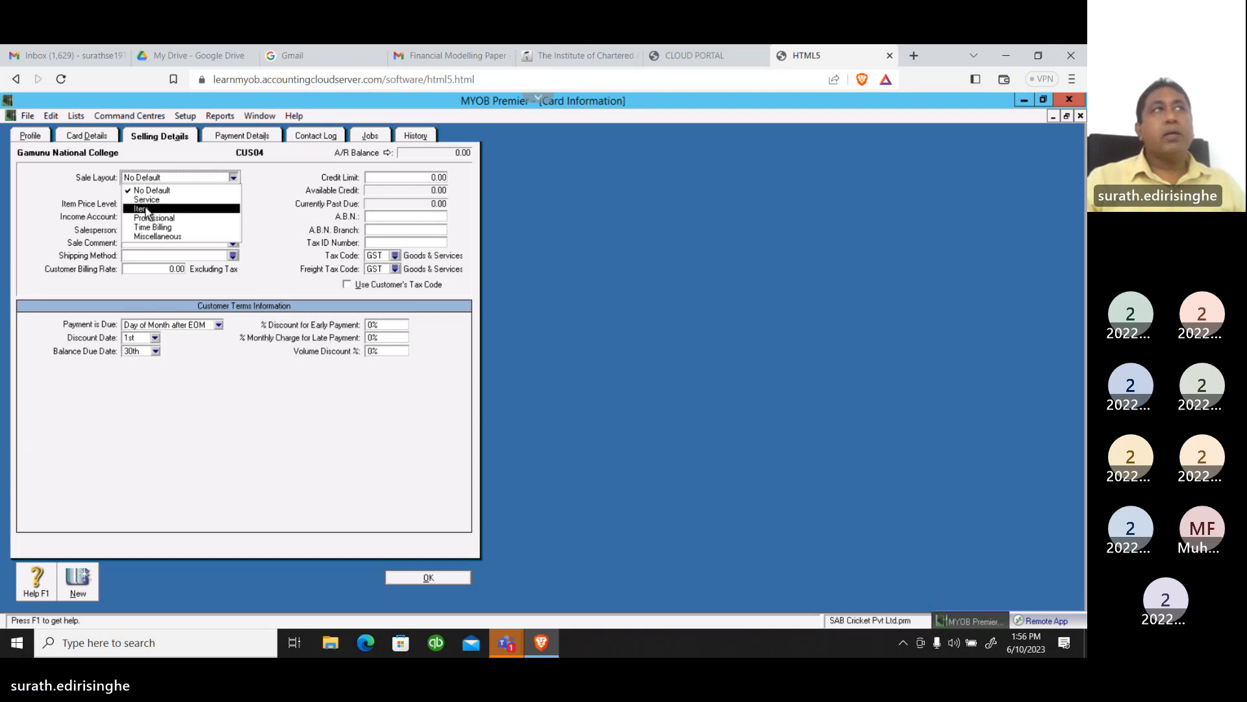
{"action": "left_click", "coordinate": [147, 209]}
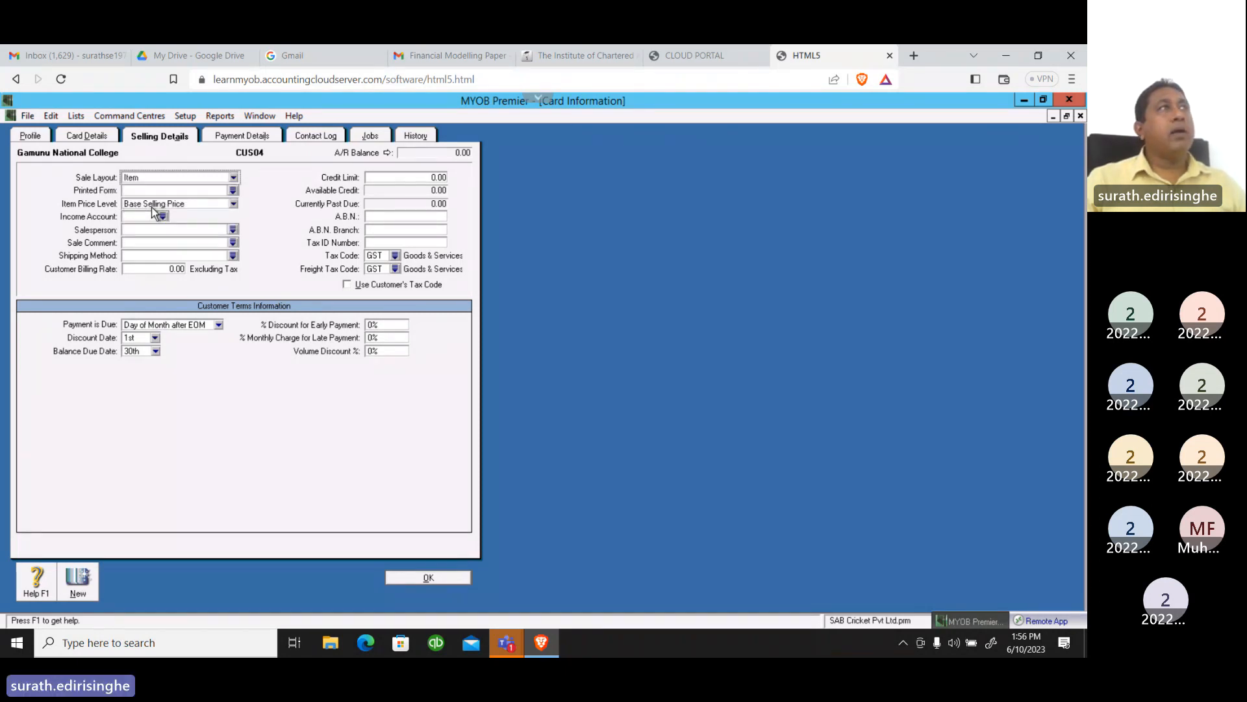
{"action": "left_click", "coordinate": [232, 190]}
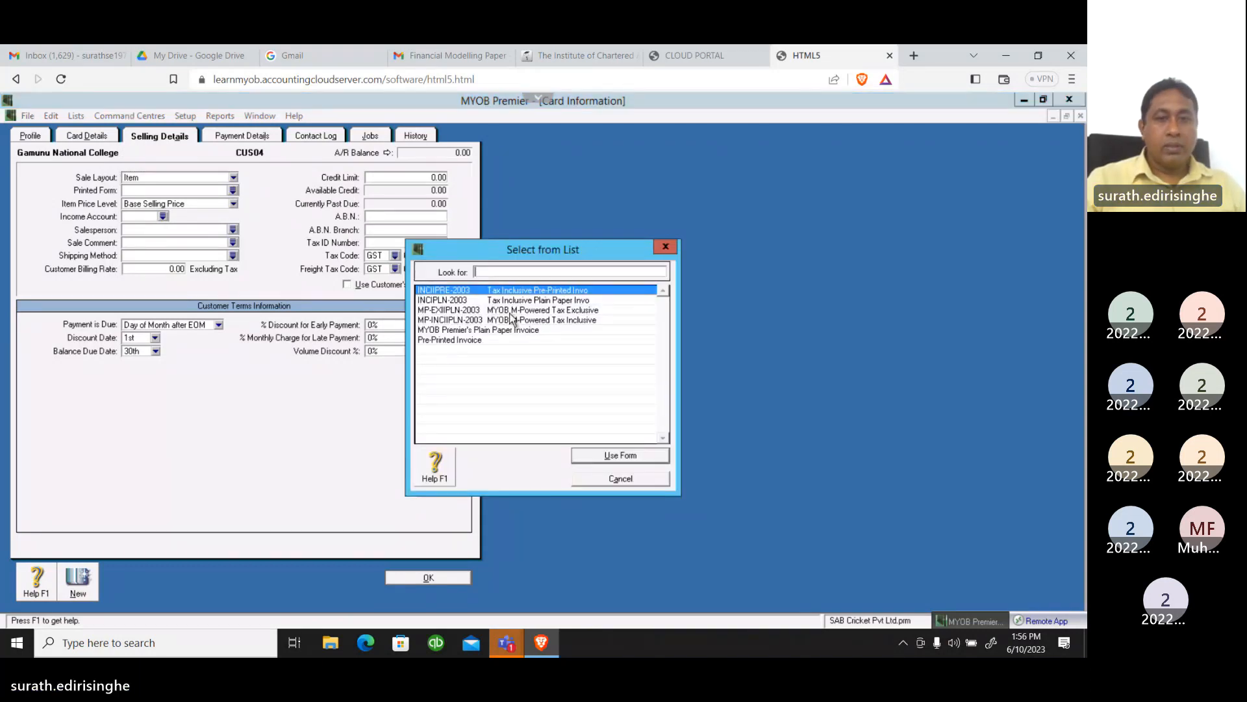
{"action": "left_click", "coordinate": [621, 457]}
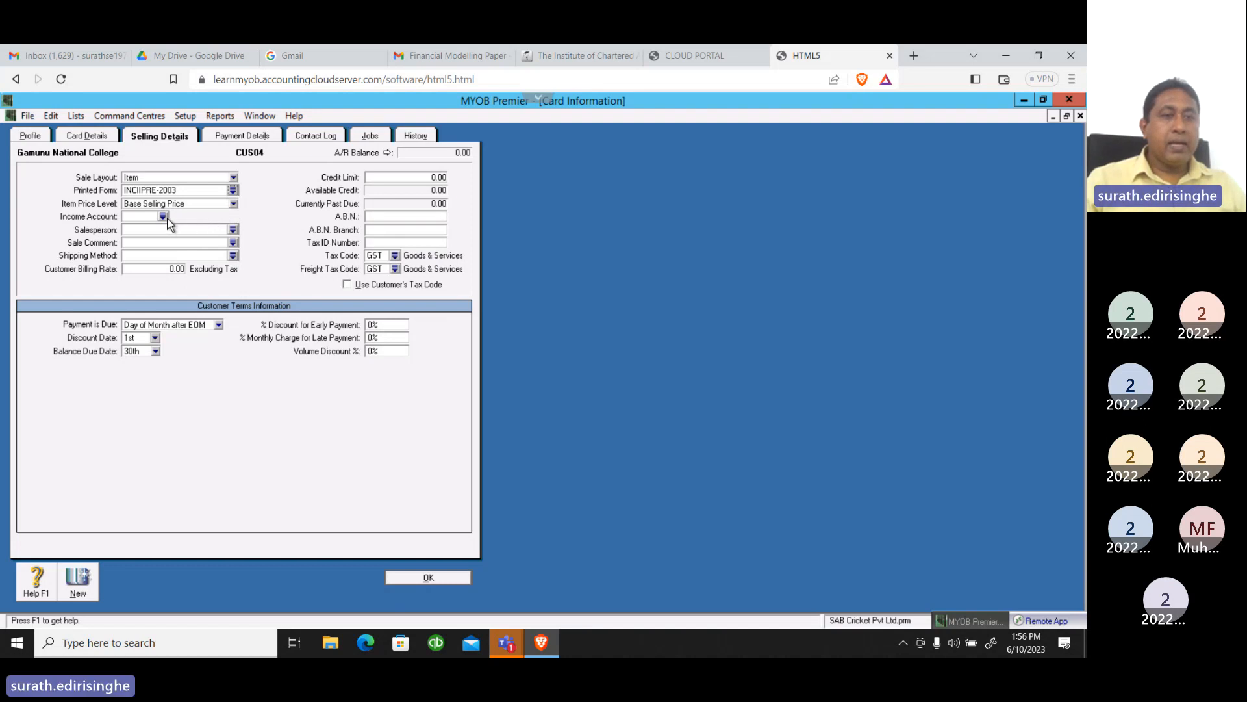
Assign 4-1500 Equipment Hire Income VAT as the customer's income account
{"action": "left_click", "coordinate": [163, 217]}
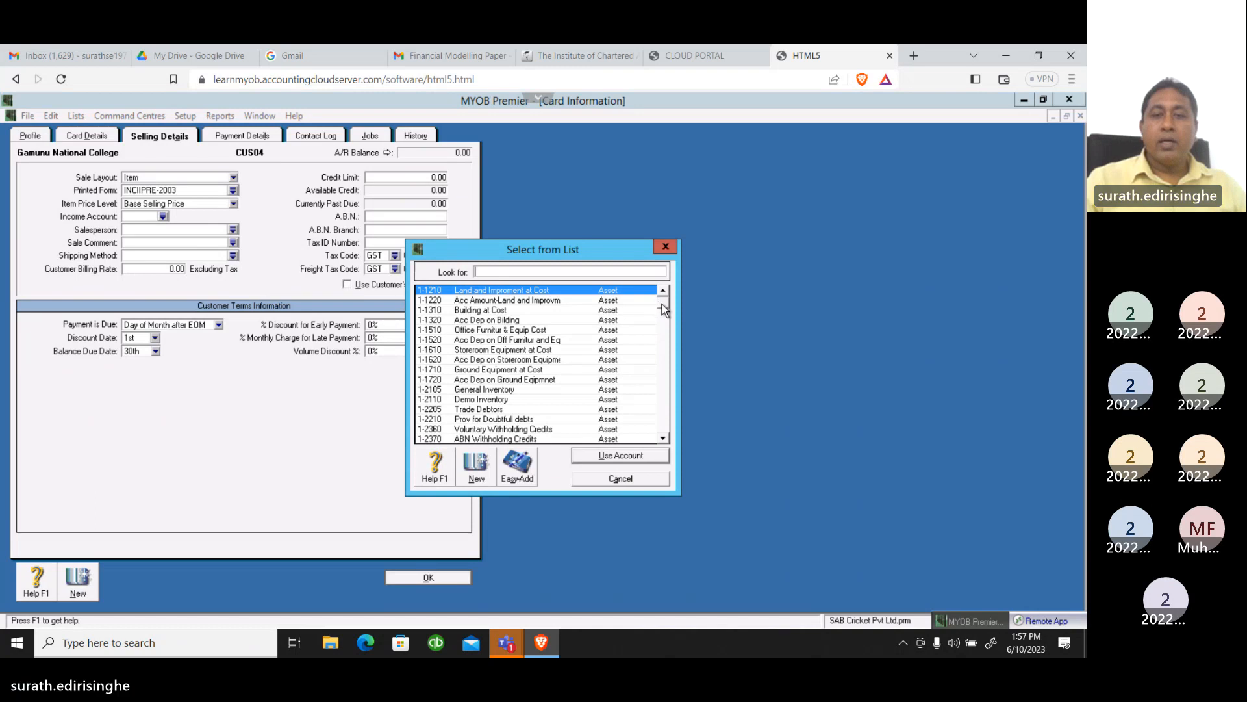
{"action": "left_click_drag", "start_coordinate": [661, 304], "coordinate": [657, 391]}
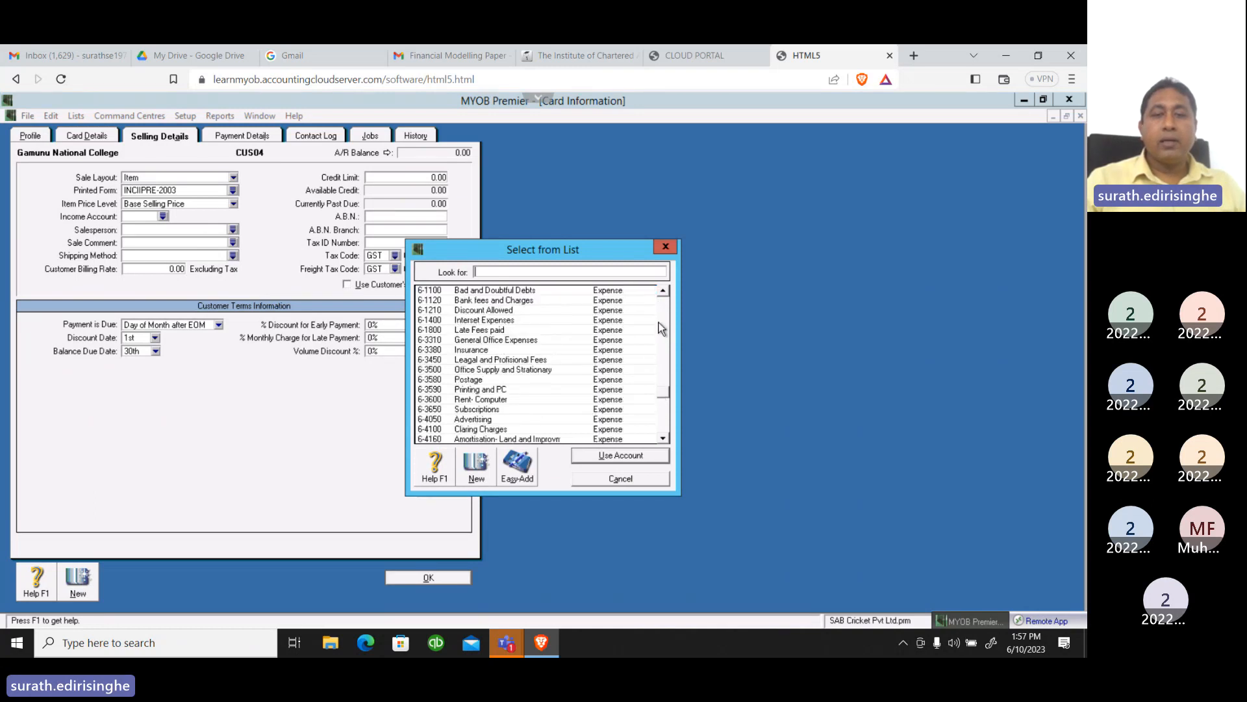
{"action": "left_click", "coordinate": [663, 292]}
{"action": "left_click", "coordinate": [663, 292]}
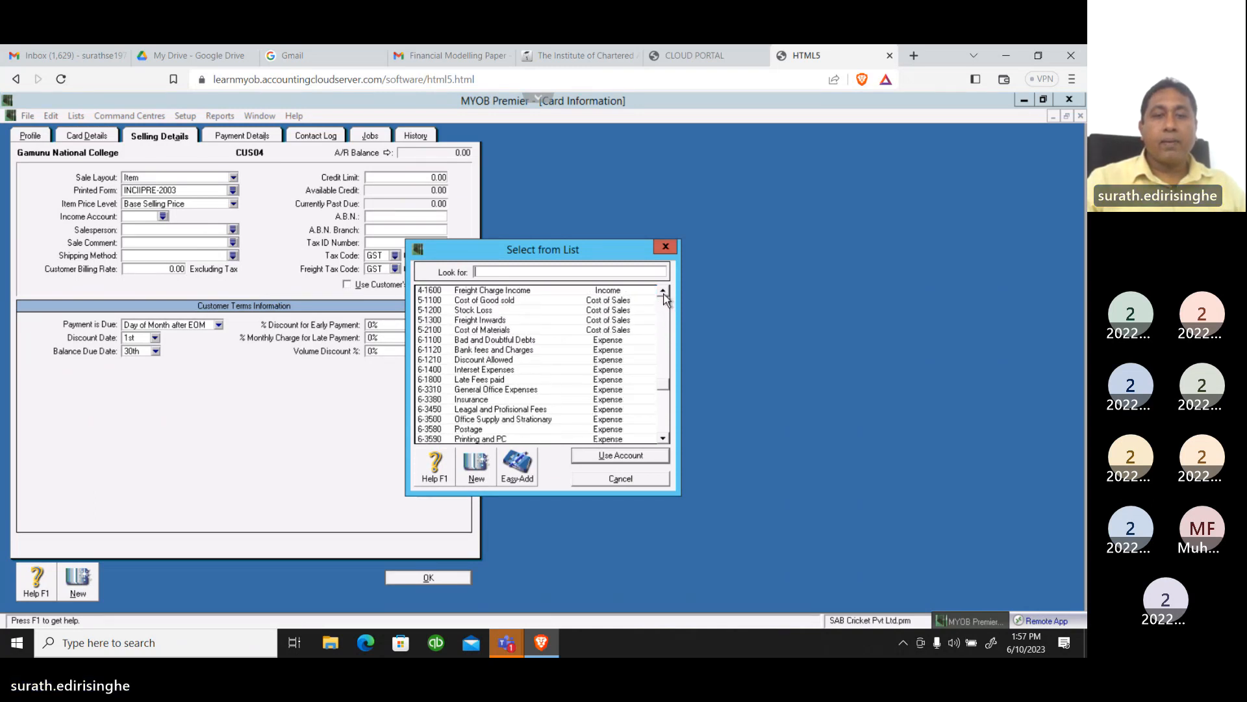
{"action": "left_click", "coordinate": [664, 292]}
{"action": "left_click", "coordinate": [664, 292]}
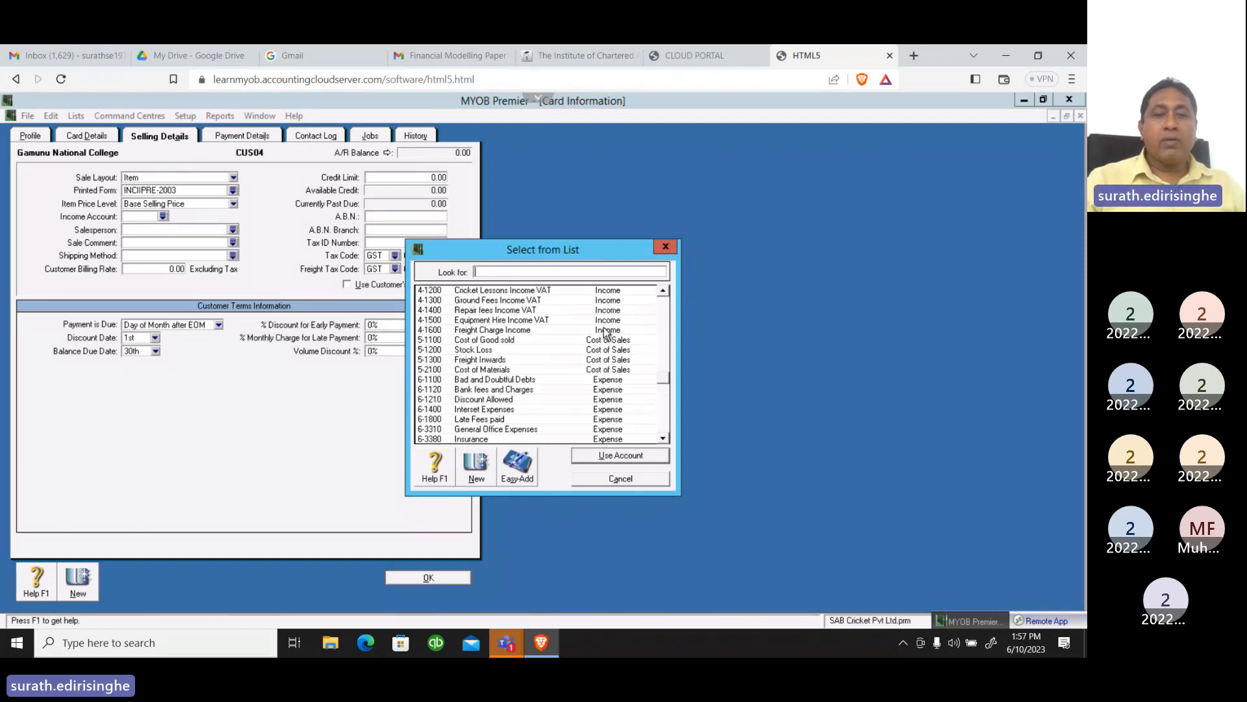
{"action": "left_click", "coordinate": [518, 321]}
{"action": "left_click", "coordinate": [604, 456]}
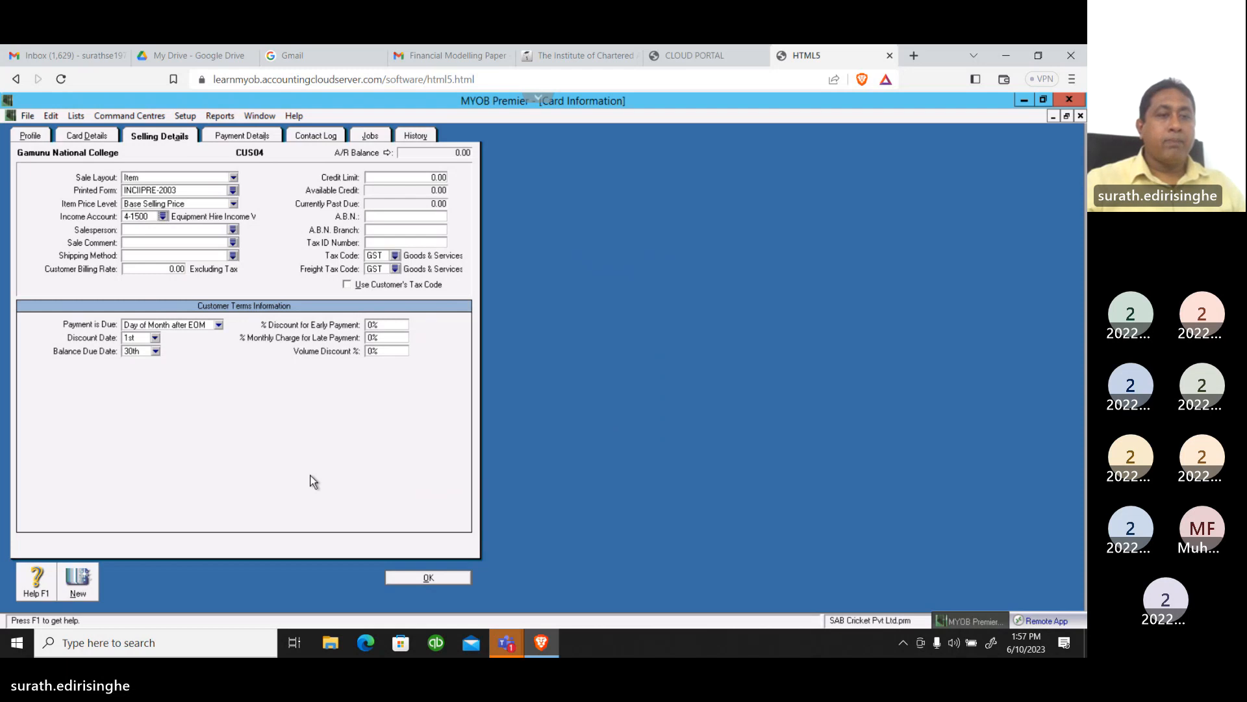
Set the customer's sale comment to "Thank you!" and the shipping method to Hand Dilevery
{"action": "left_click", "coordinate": [232, 243]}
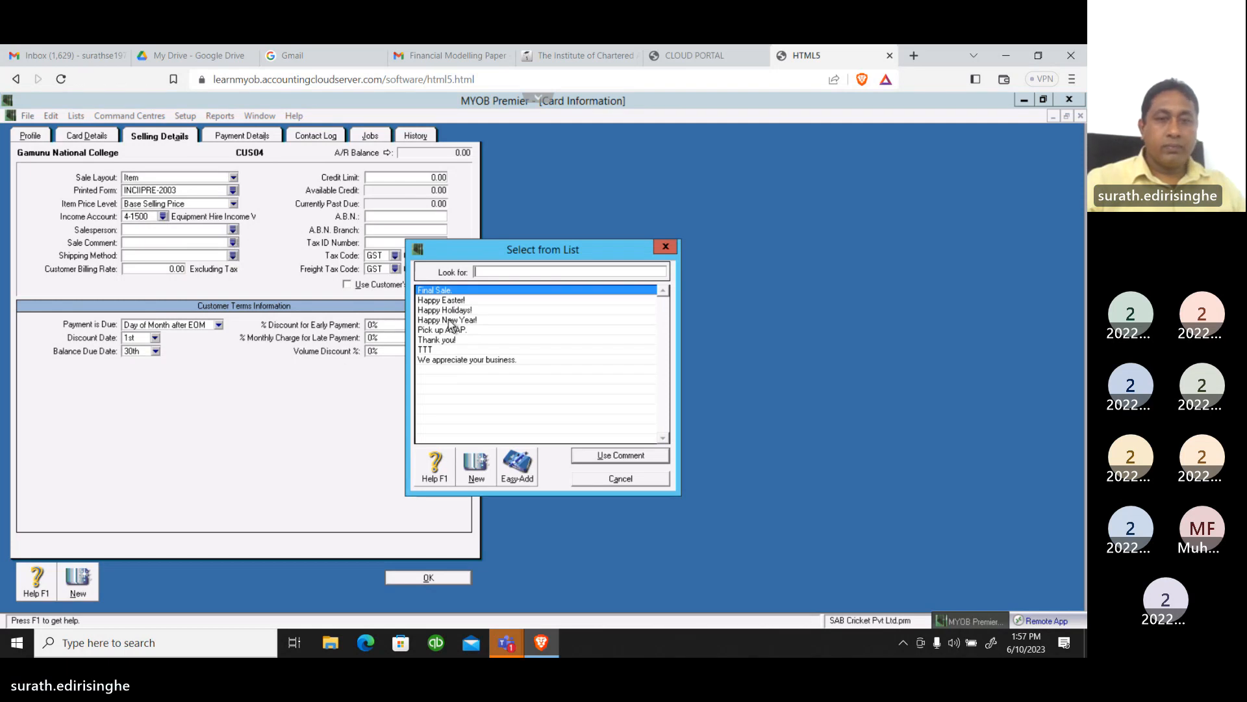
{"action": "left_click", "coordinate": [448, 340]}
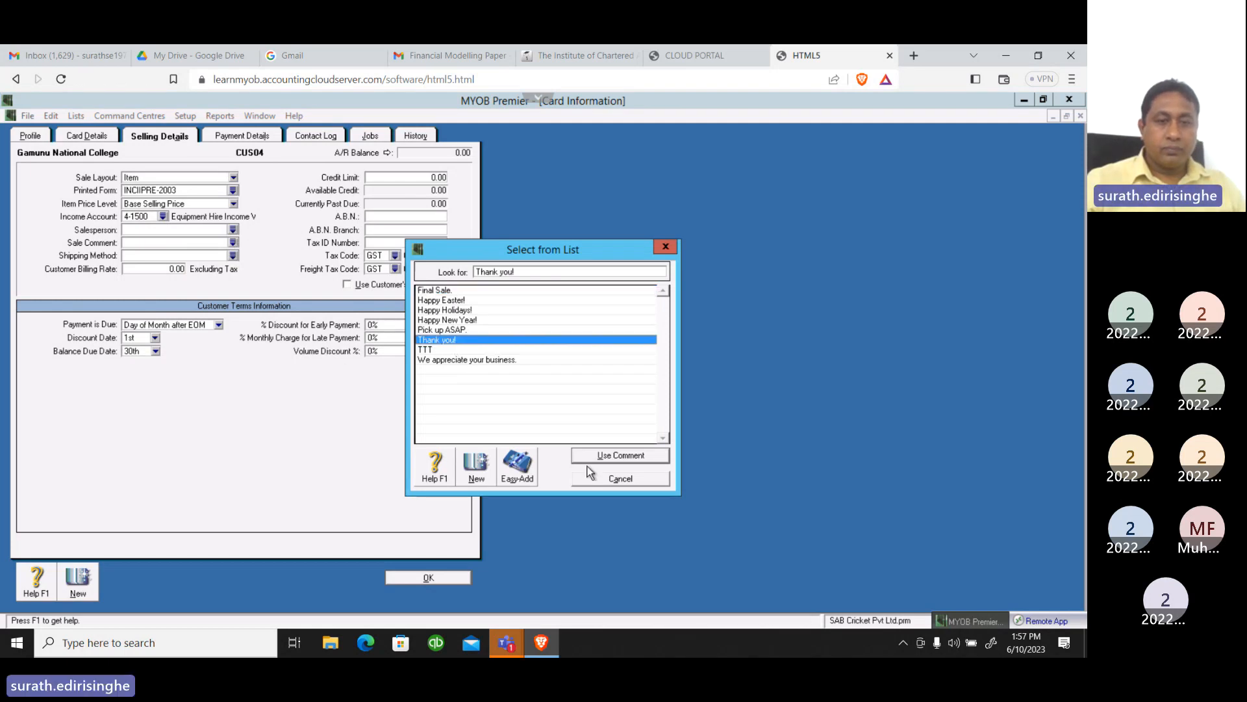
{"action": "left_click", "coordinate": [598, 456]}
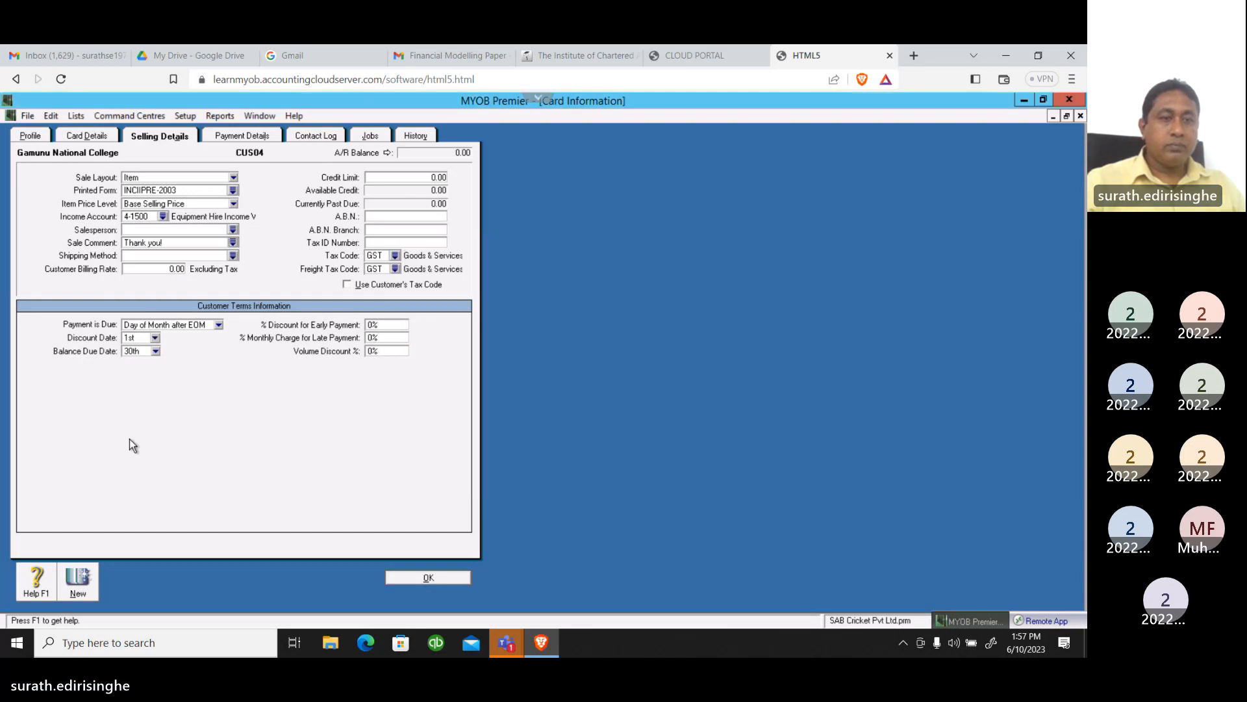
{"action": "left_click", "coordinate": [232, 256]}
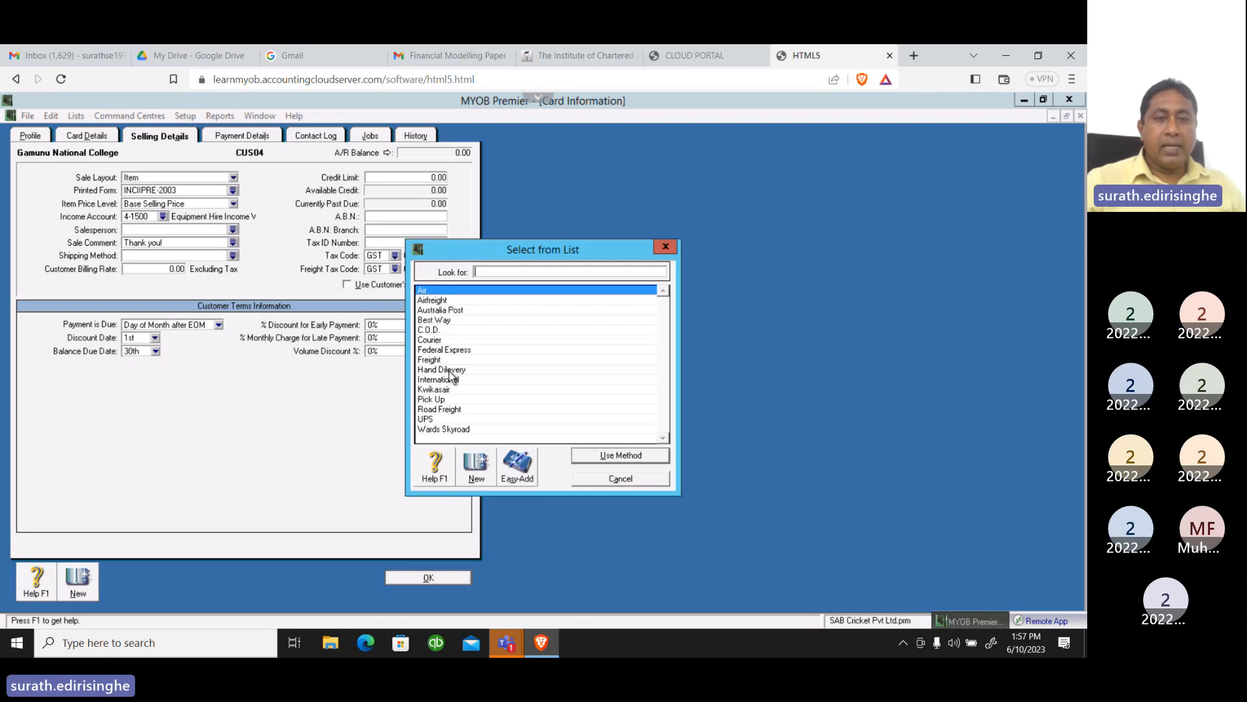
{"action": "left_click", "coordinate": [449, 370]}
{"action": "left_click", "coordinate": [589, 456]}
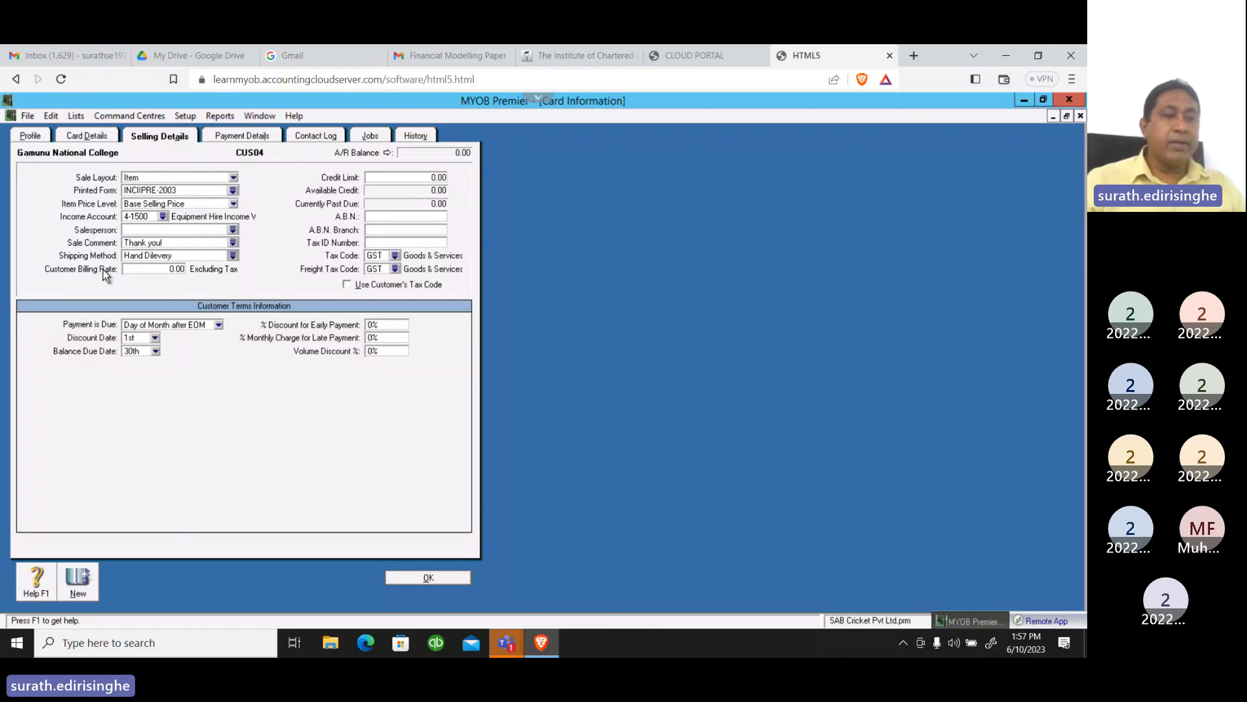
Set the Gamunu National College customer's credit limit to 10,000.00
{"action": "left_click", "coordinate": [422, 181]}
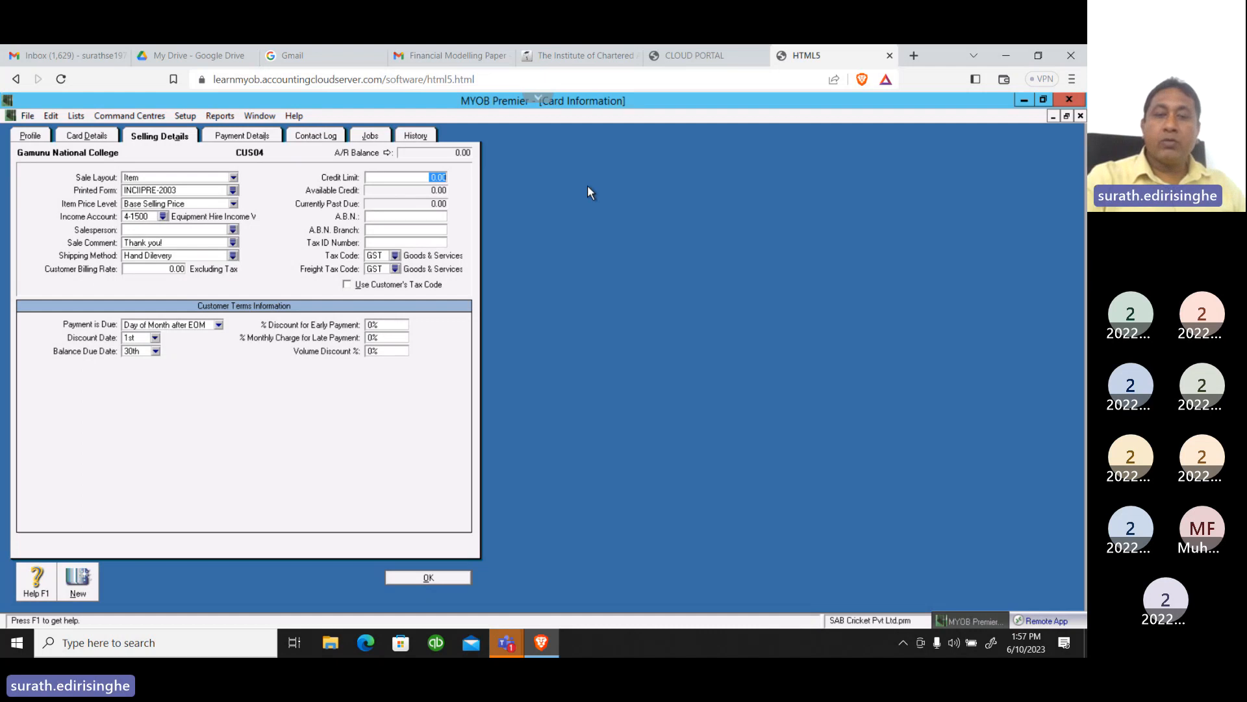
{"action": "type", "text": "30"}
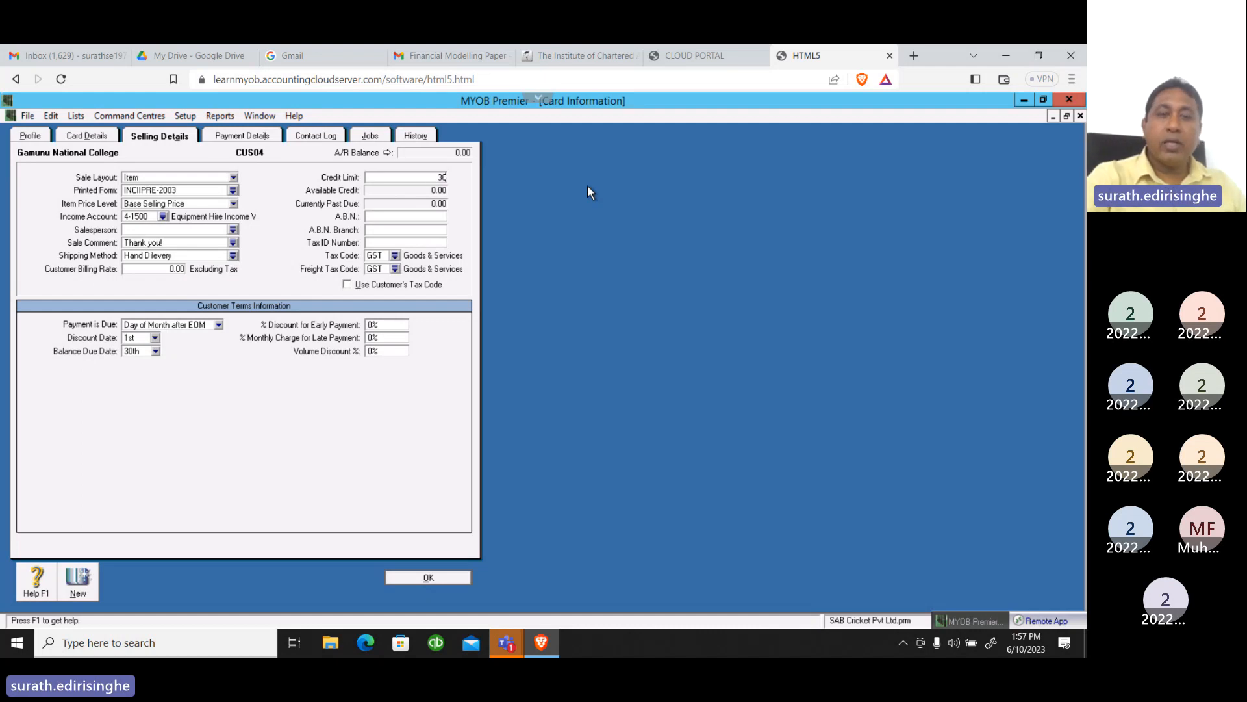
{"action": "key", "text": "BackSpace"}
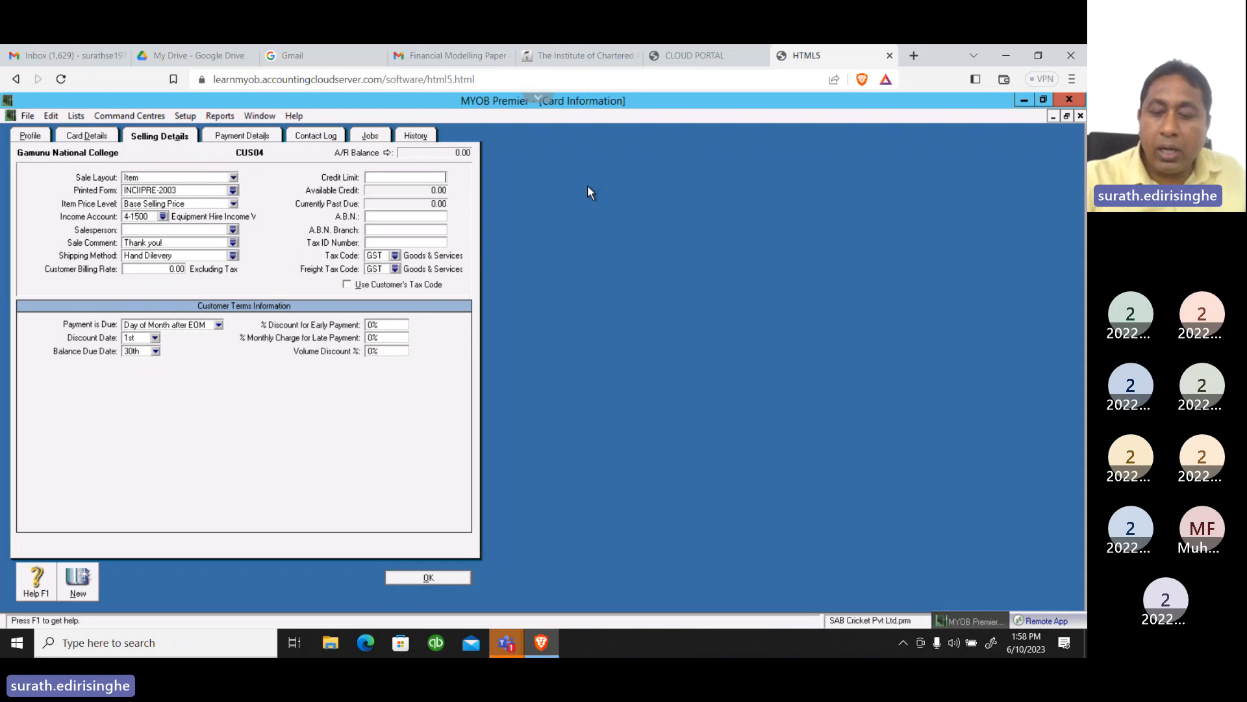
{"action": "type", "text": "0000"}
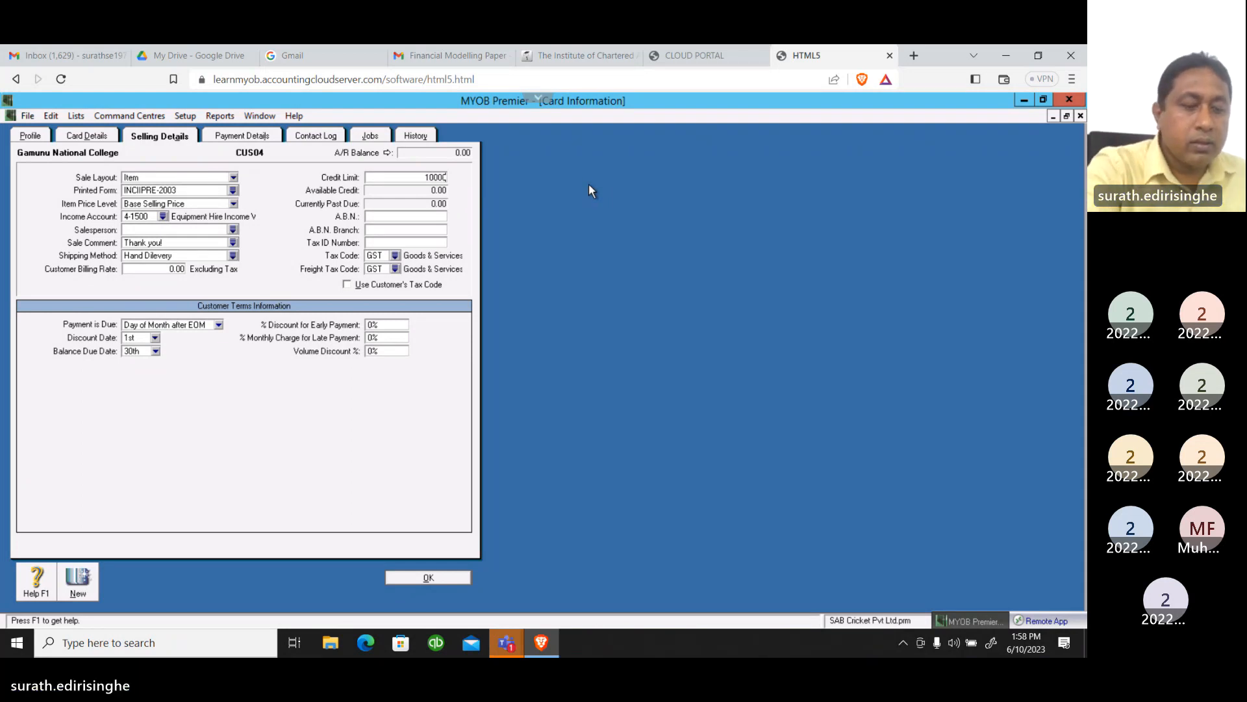
{"action": "key", "text": "Tab"}
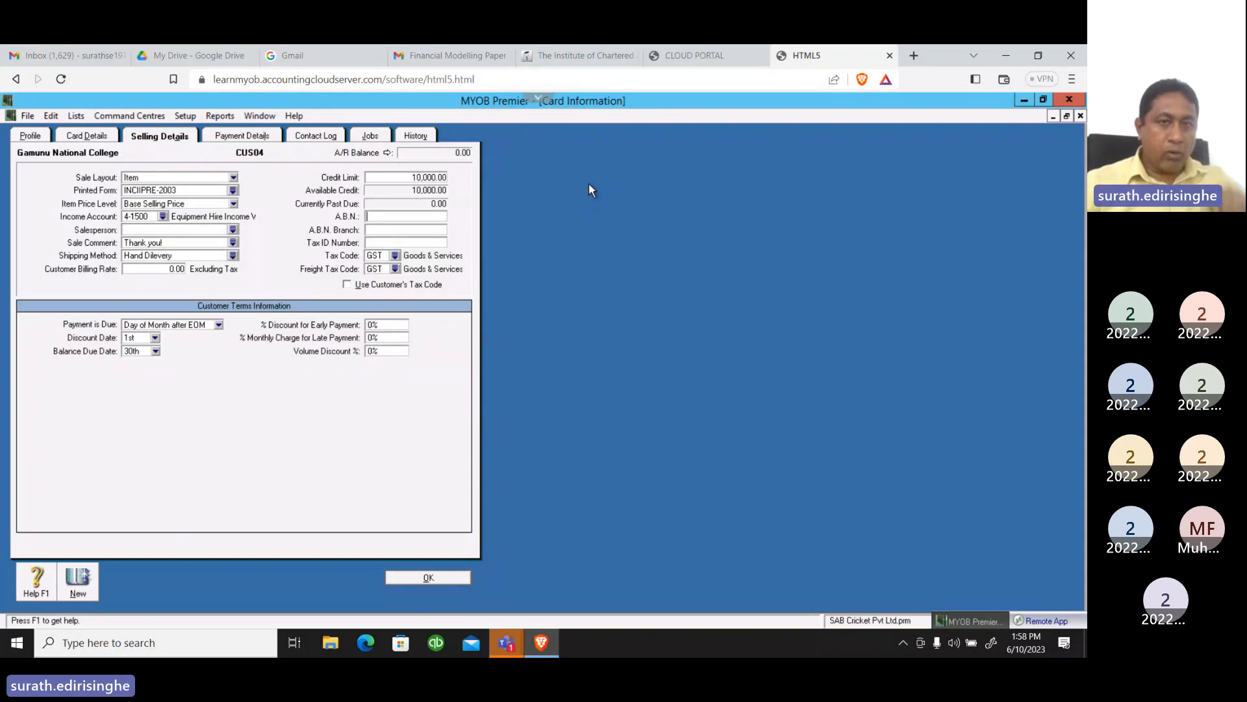
Change both the customer's tax code and freight tax code to VAT, Value Added Tax
{"action": "left_click", "coordinate": [395, 255]}
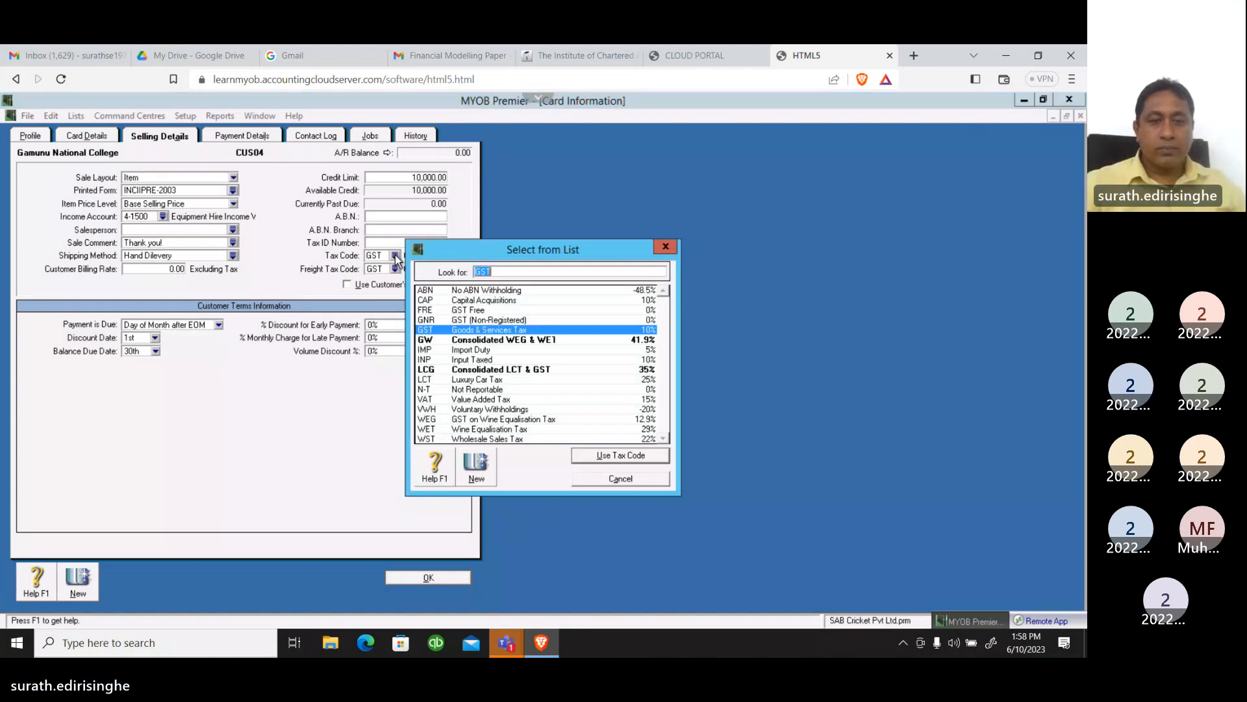
{"action": "type", "text": "VAT"}
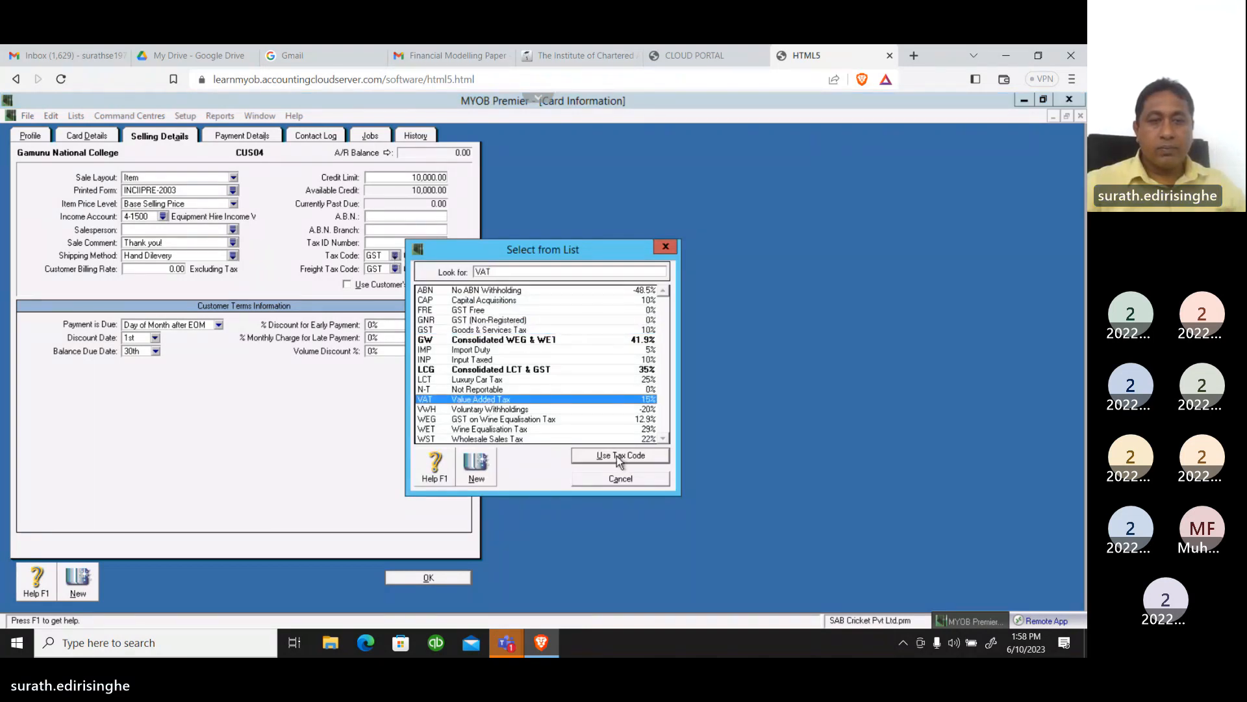
{"action": "key", "text": "Return"}
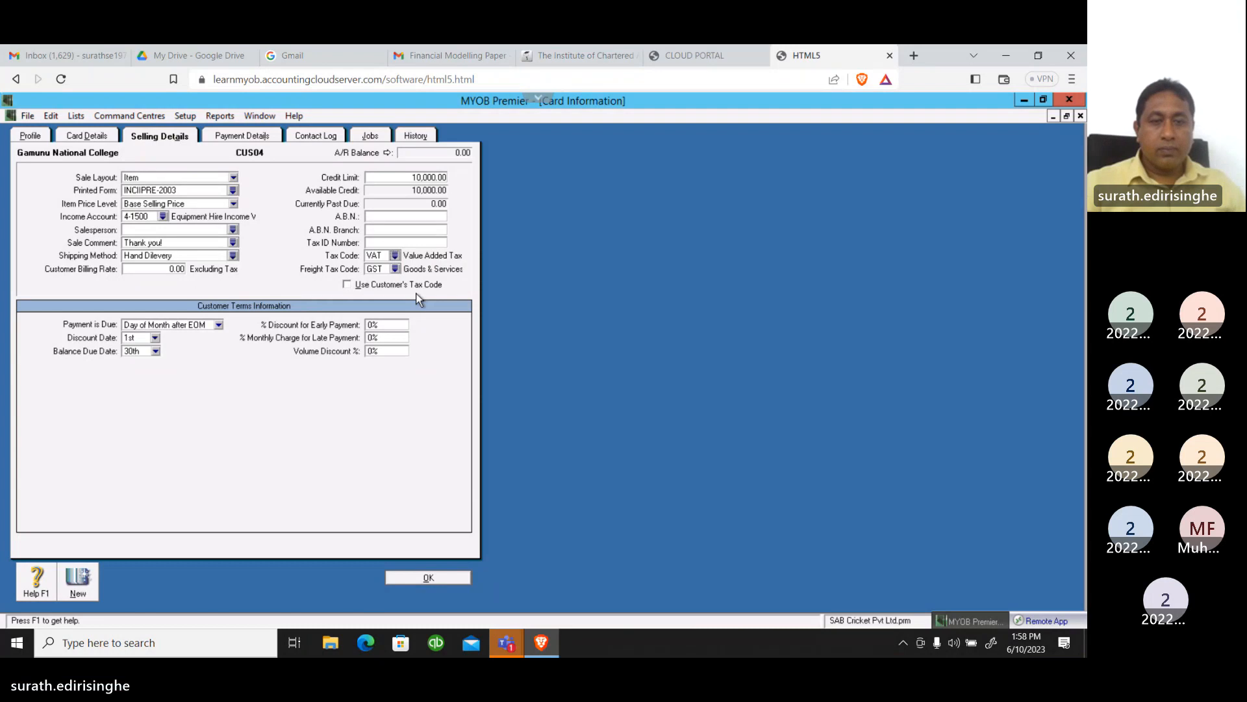
{"action": "left_click", "coordinate": [395, 269]}
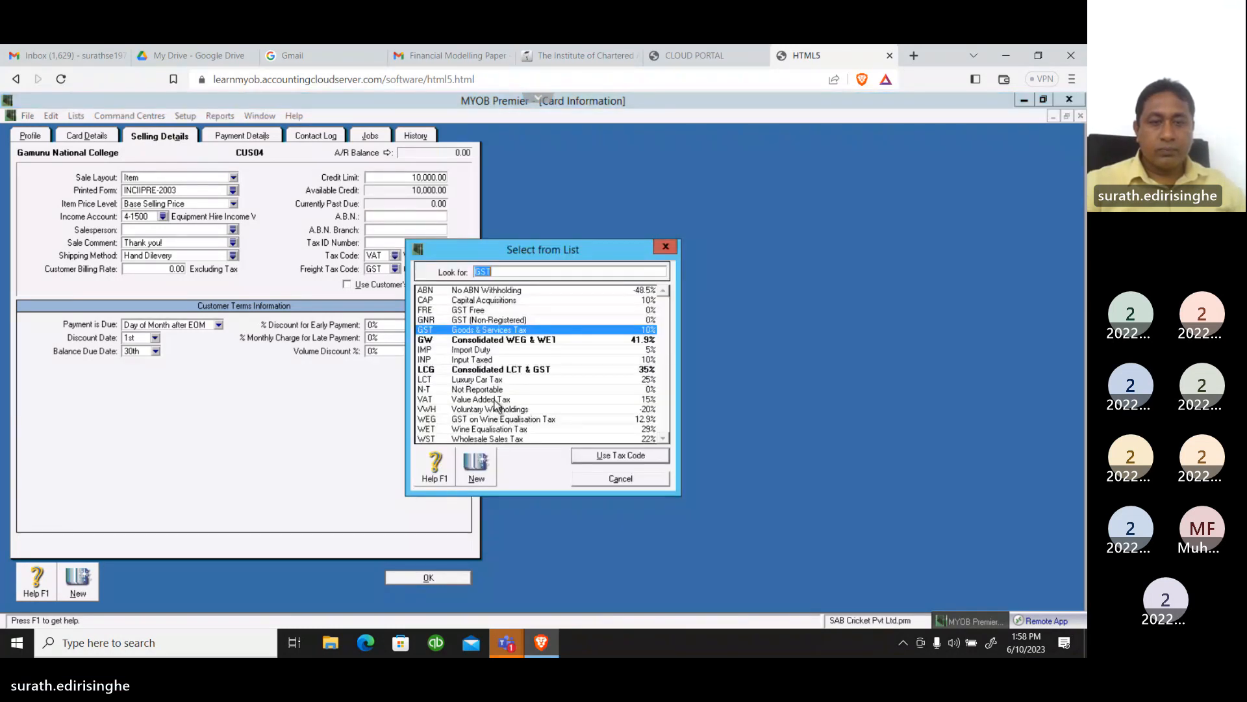
{"action": "left_click", "coordinate": [496, 400]}
{"action": "left_click", "coordinate": [597, 458]}
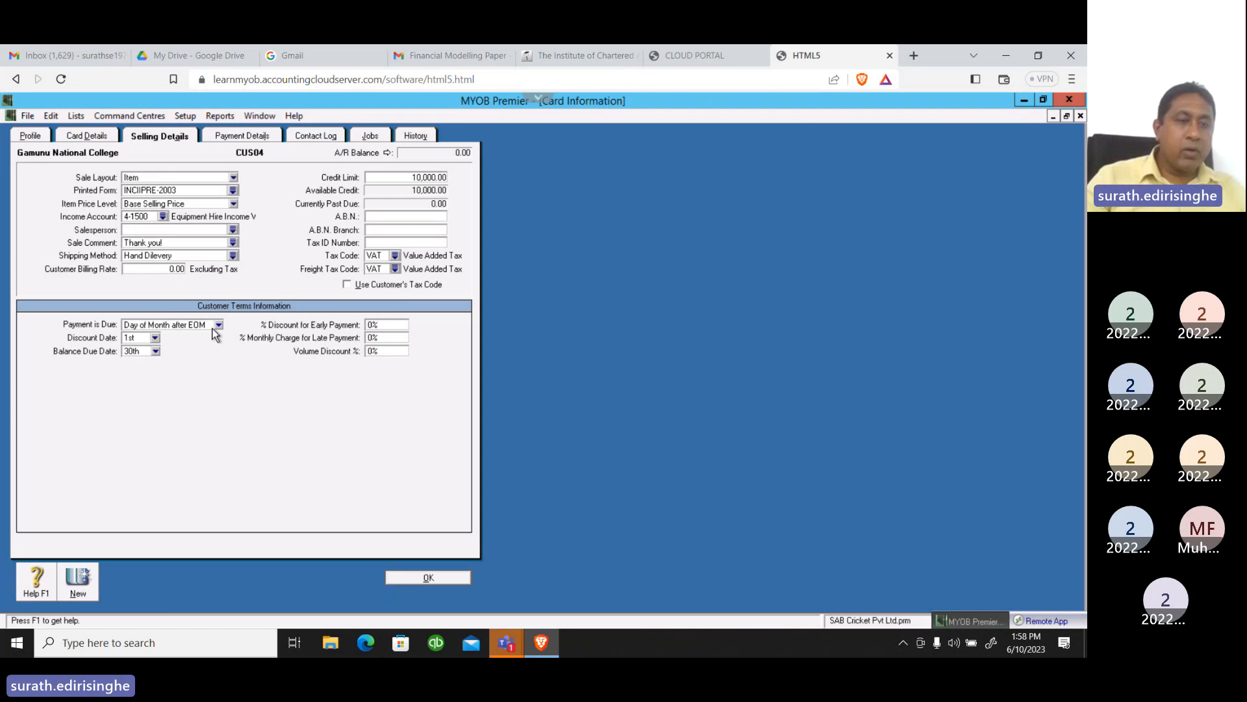
In the customer terms, set payment due to Prepaid and the volume discount to 20%
{"action": "left_click", "coordinate": [220, 325]}
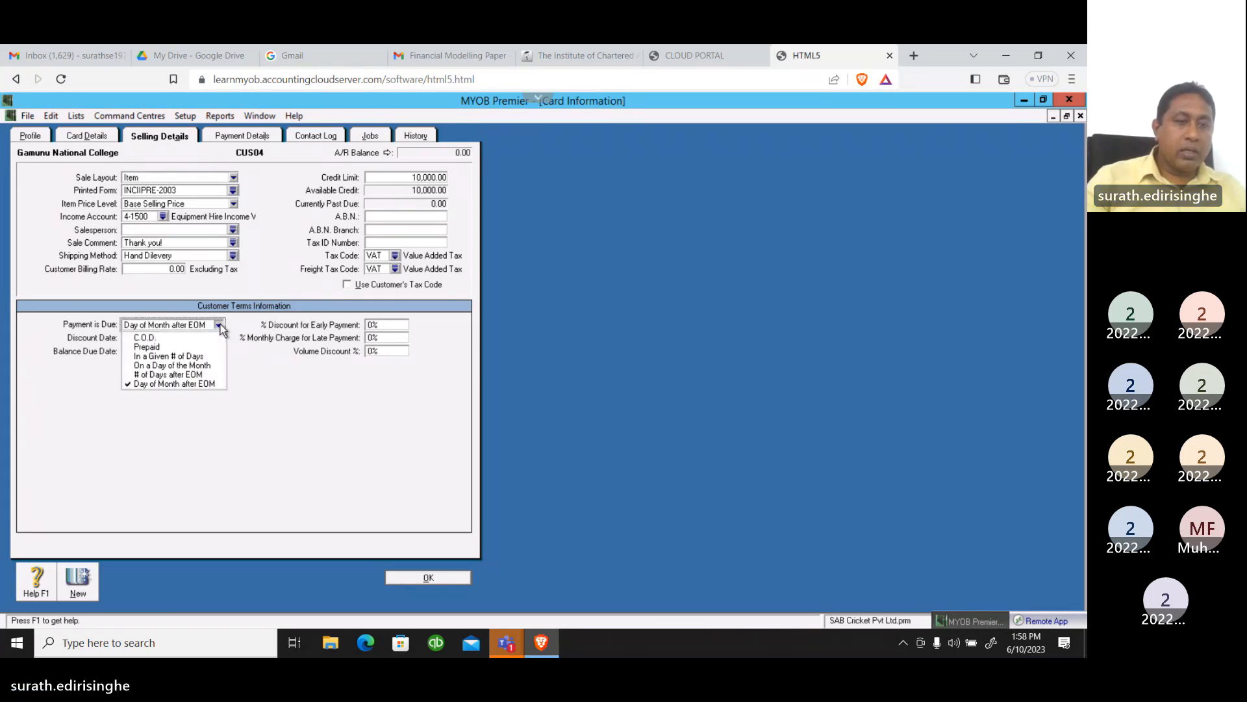
{"action": "left_click", "coordinate": [157, 347]}
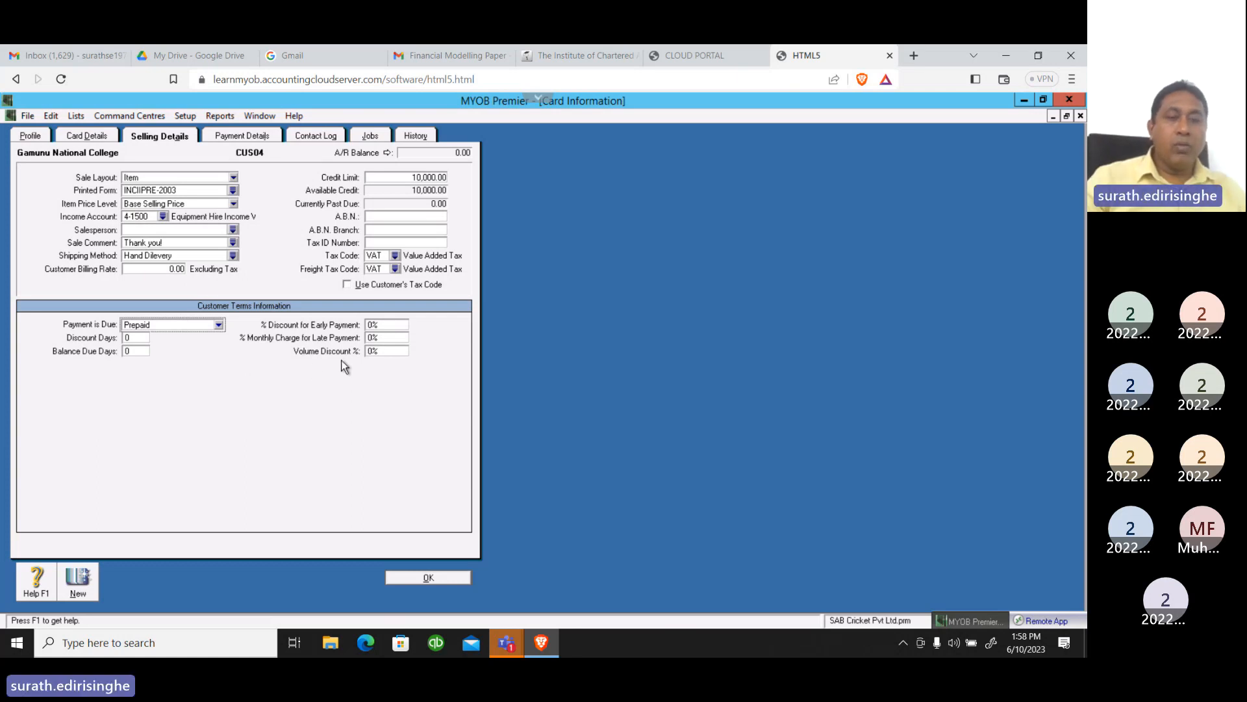
{"action": "left_click", "coordinate": [375, 350]}
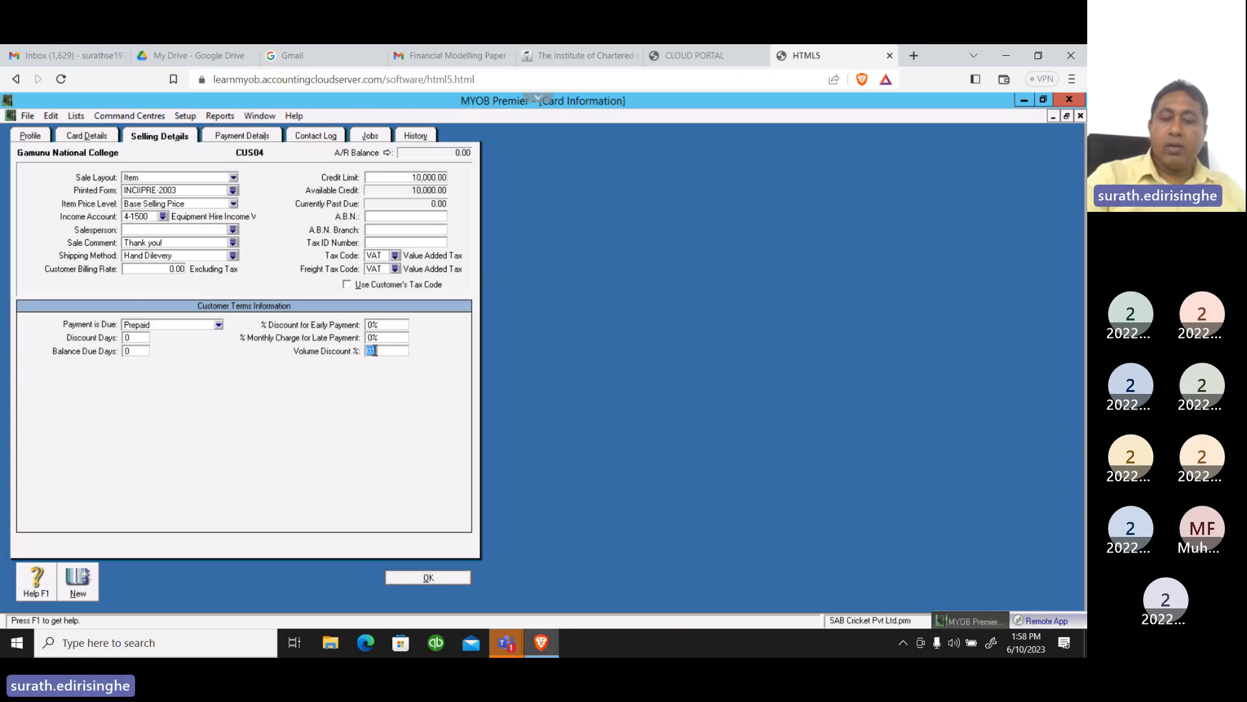
{"action": "type", "text": "20"}
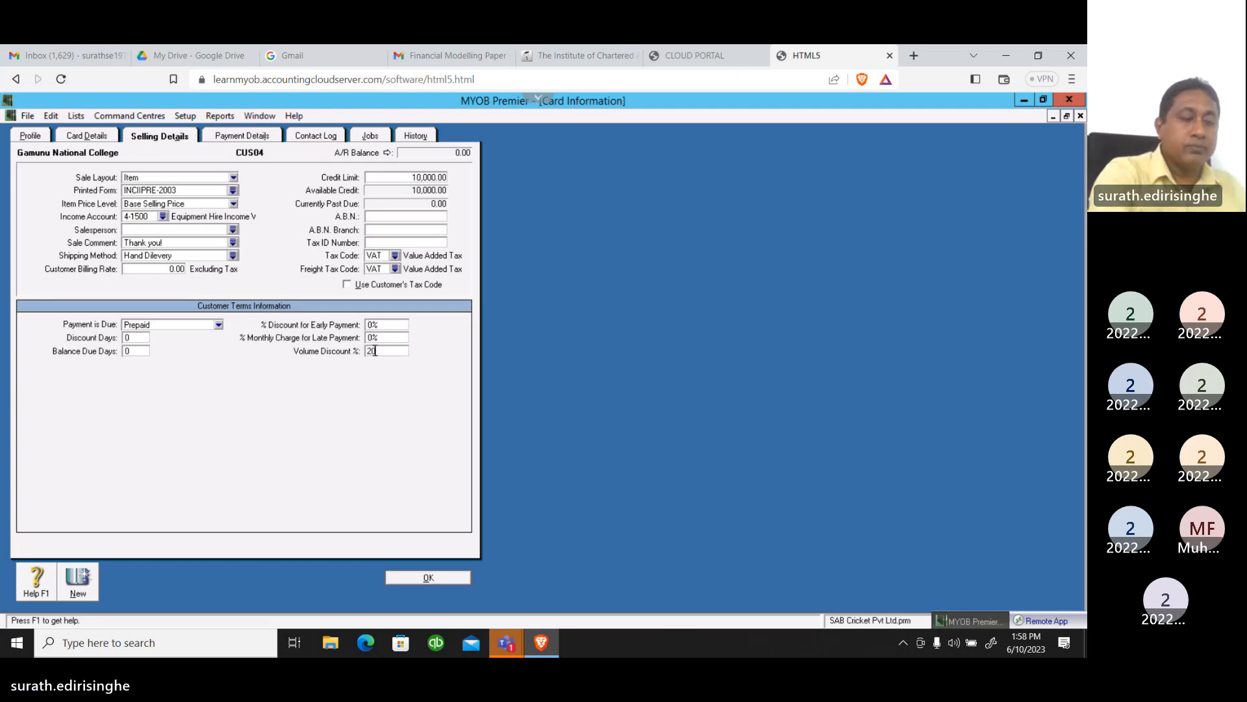
{"action": "key", "text": "Tab"}
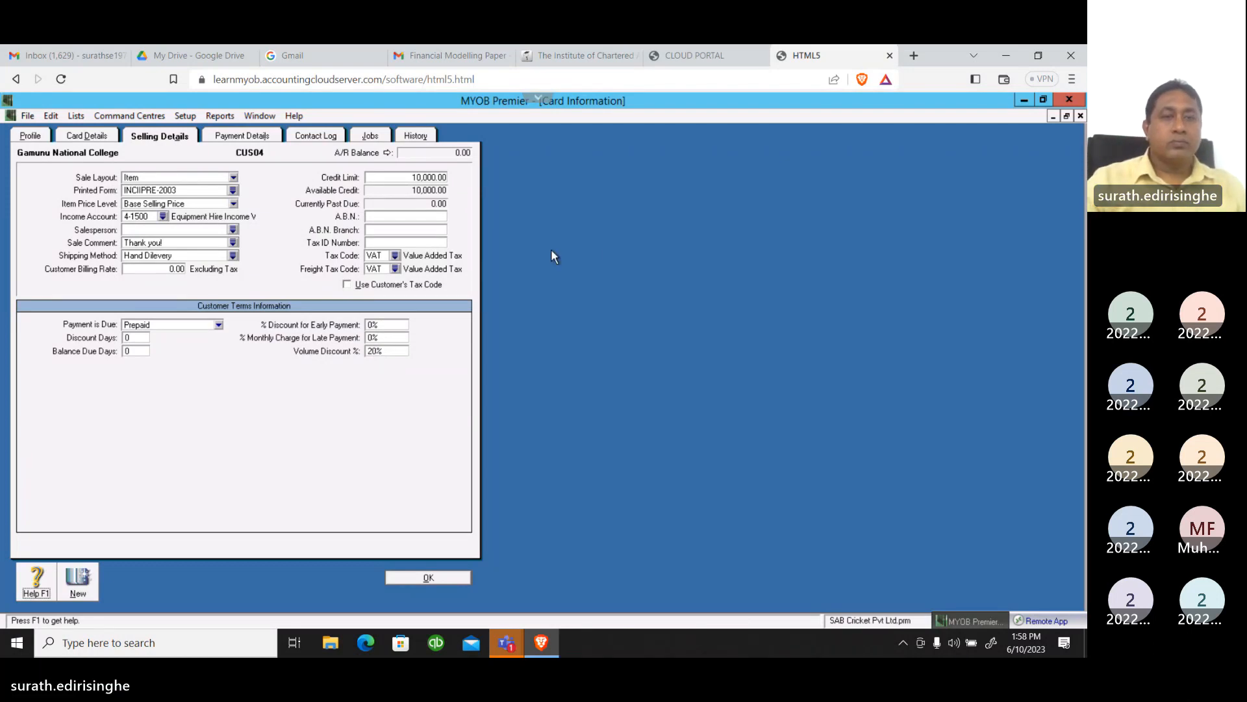
In the payment details for Gamunu National College, set the payment method to Cheque
{"action": "left_click", "coordinate": [258, 138]}
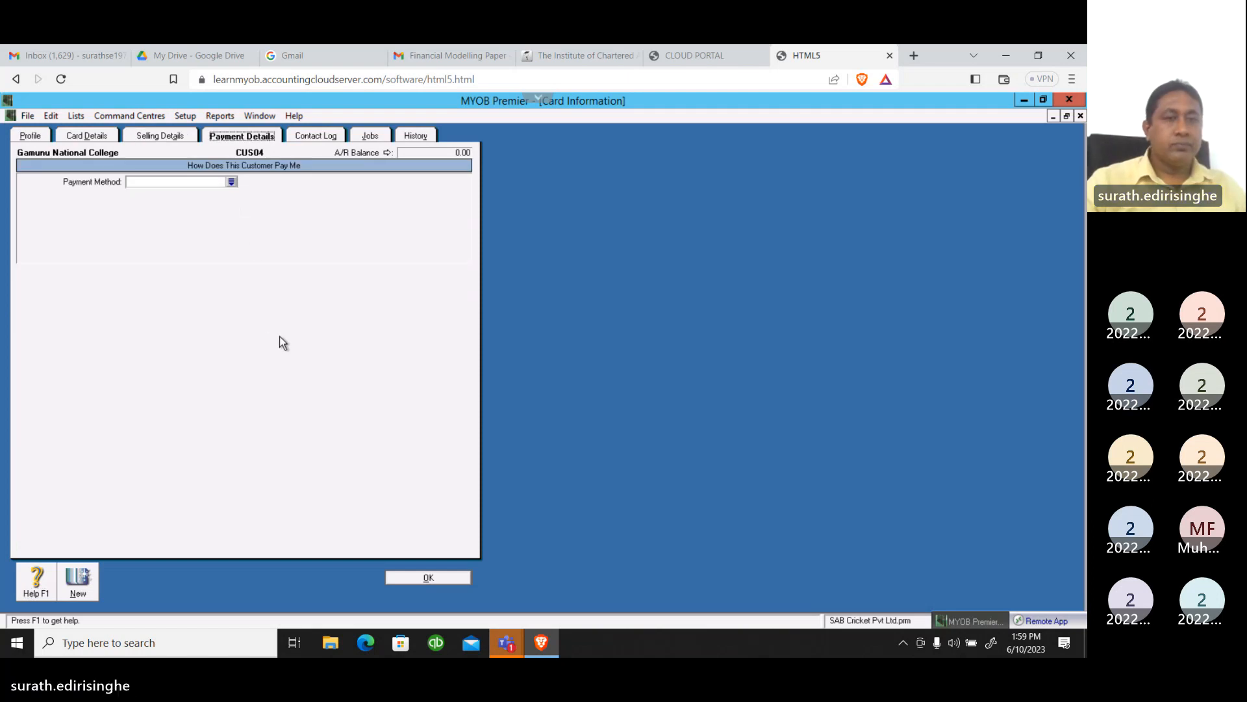
{"action": "left_click", "coordinate": [231, 183]}
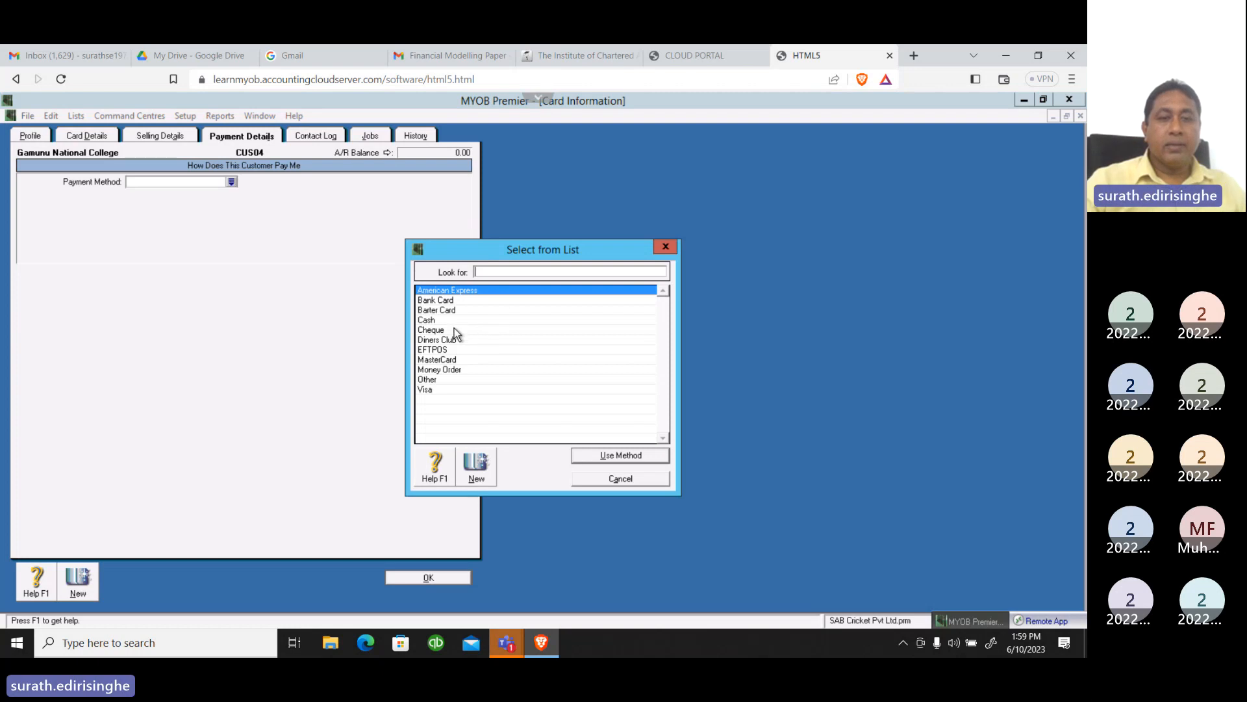
{"action": "left_click", "coordinate": [428, 321]}
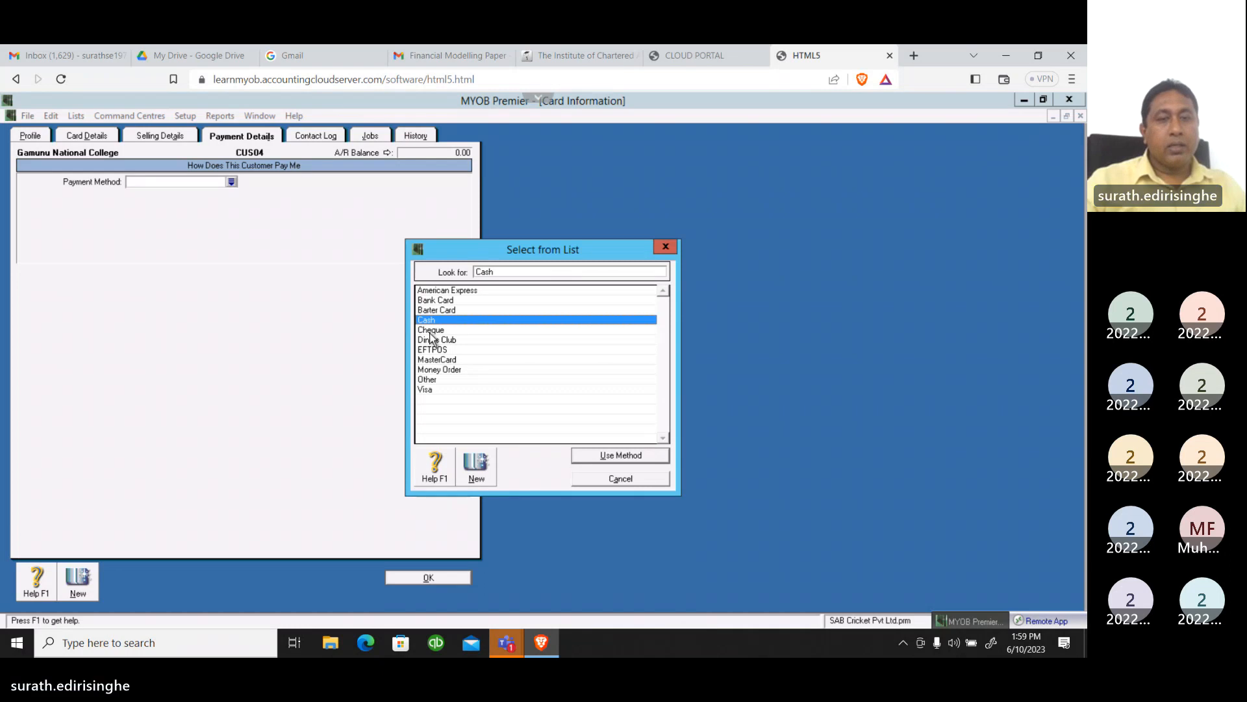
{"action": "left_click", "coordinate": [431, 330]}
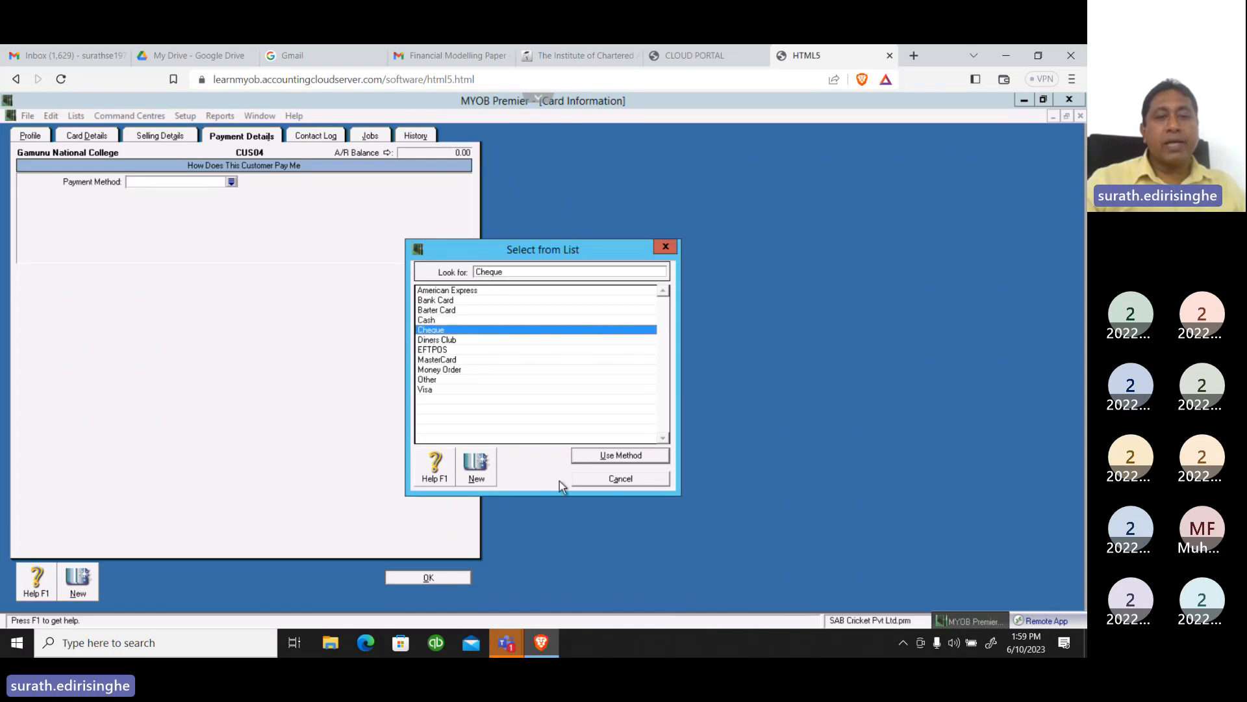
{"action": "left_click", "coordinate": [588, 455]}
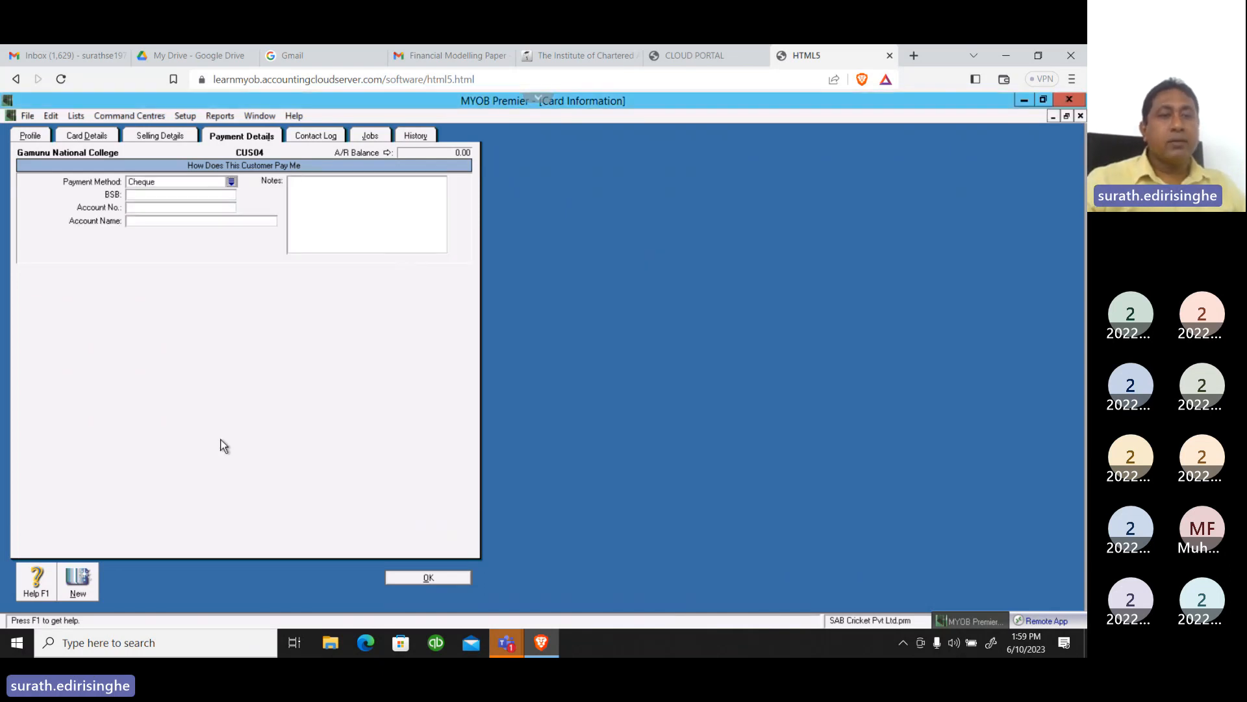
Enter SAMPATH BANK as the account name for the cheque payments and save the customer card
{"action": "left_click", "coordinate": [144, 208]}
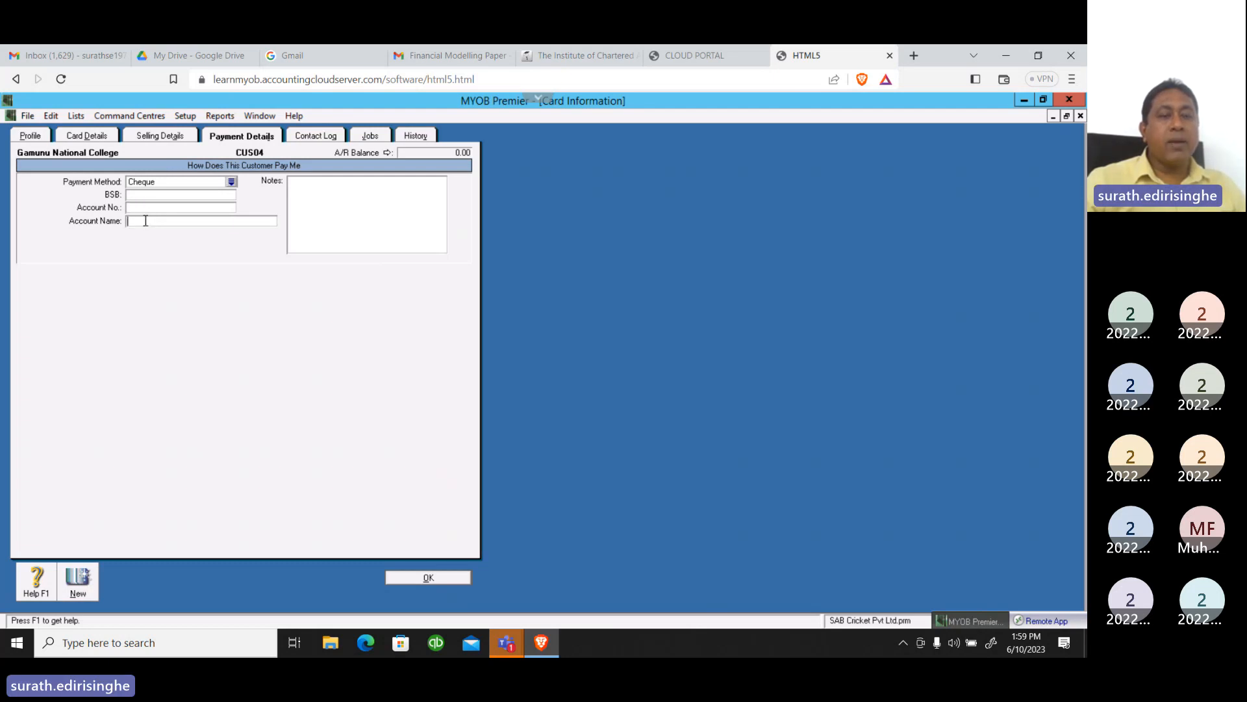
{"action": "type", "text": "A"}
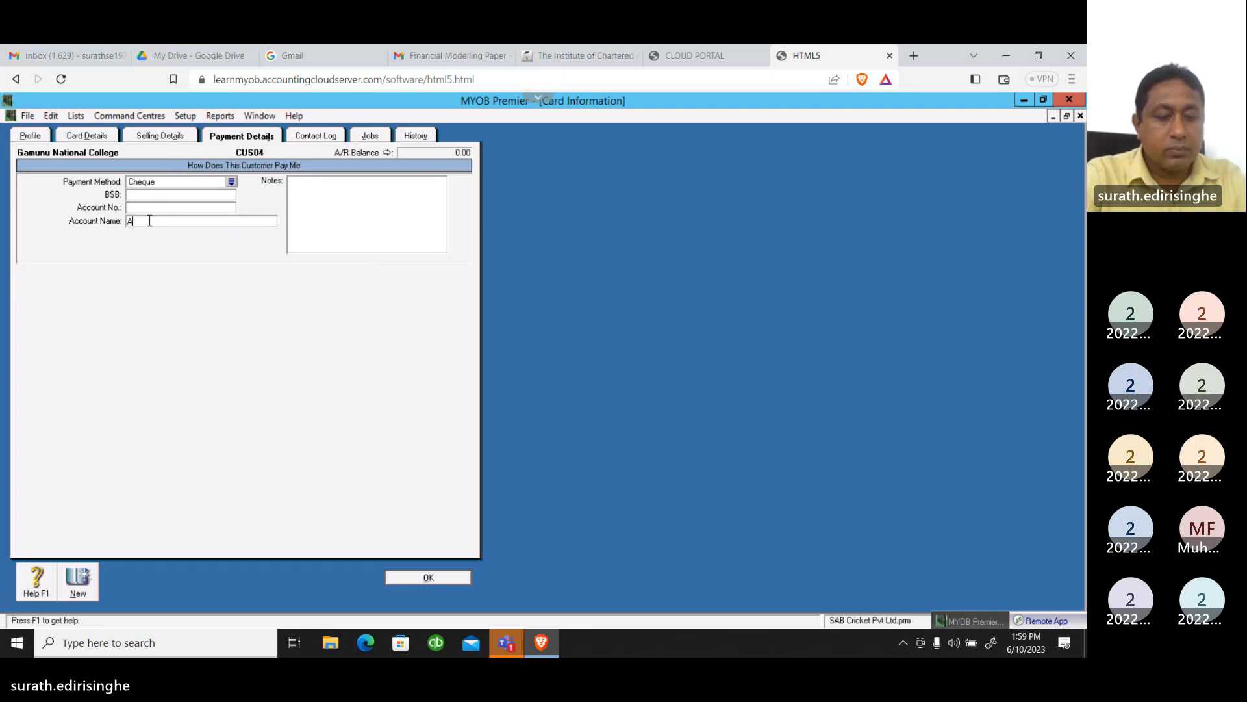
{"action": "key", "text": "BackSpace"}
{"action": "type", "text": "SA"}
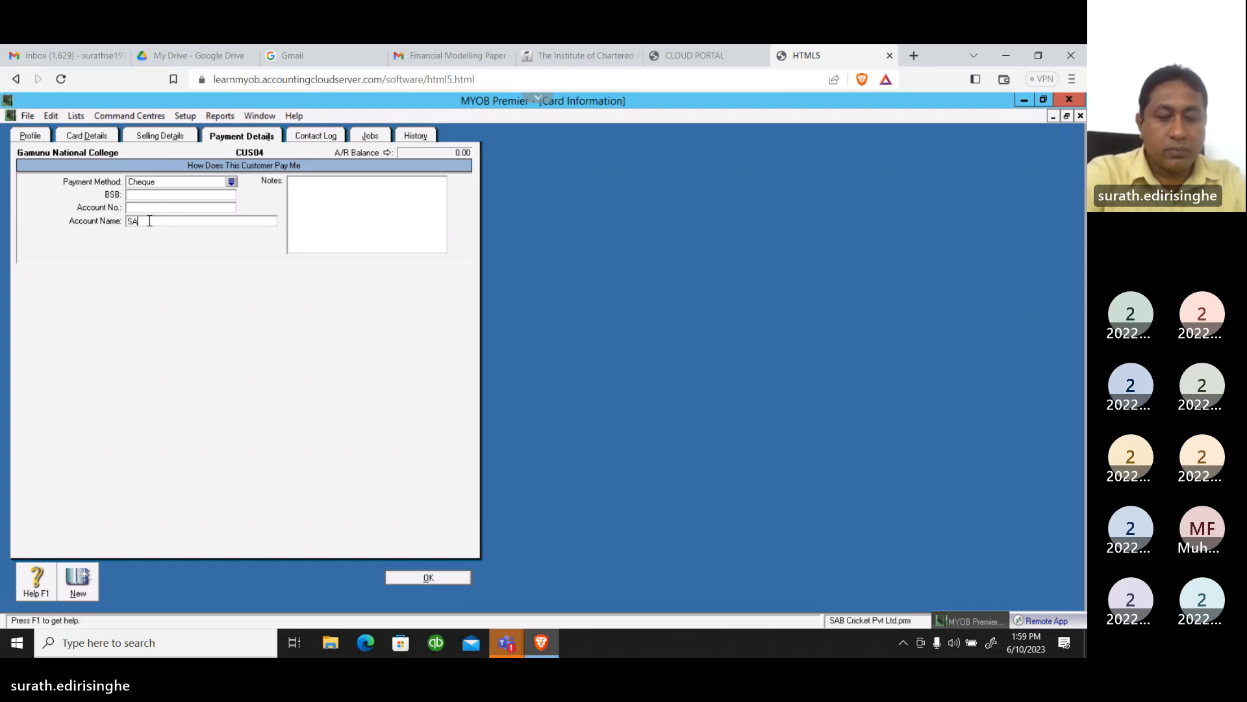
{"action": "type", "text": "MPATH"}
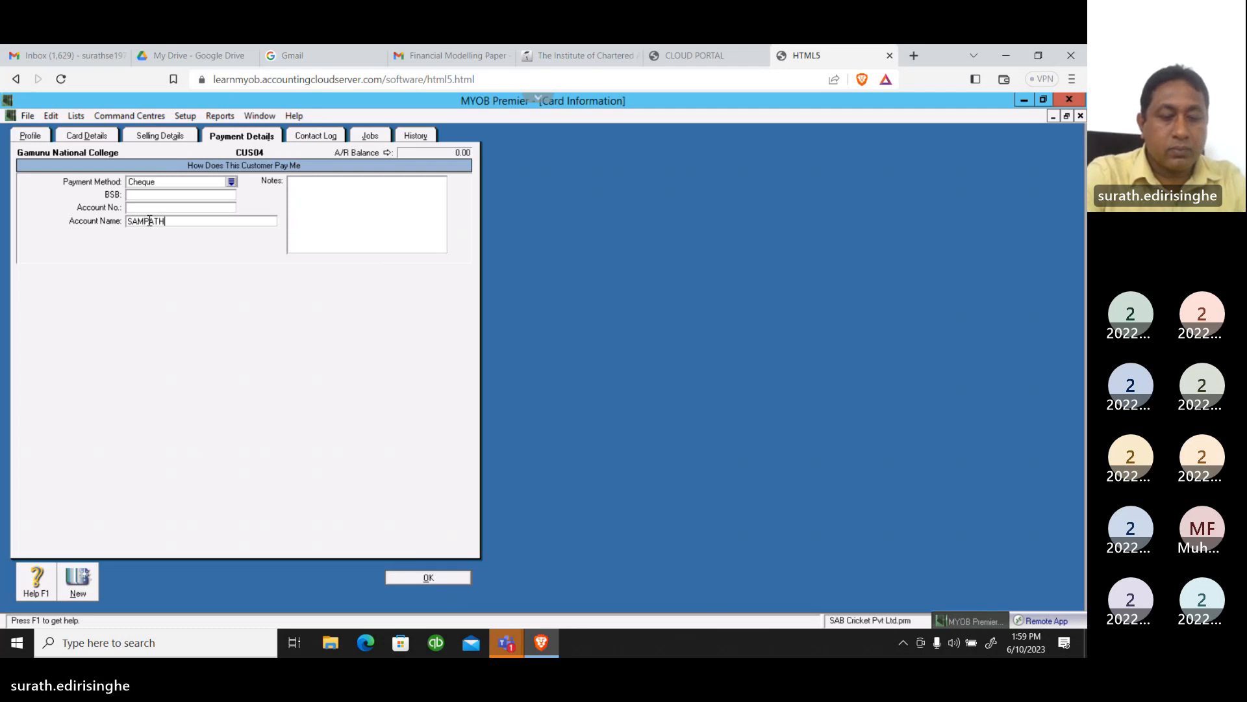
{"action": "type", "text": " BANK"}
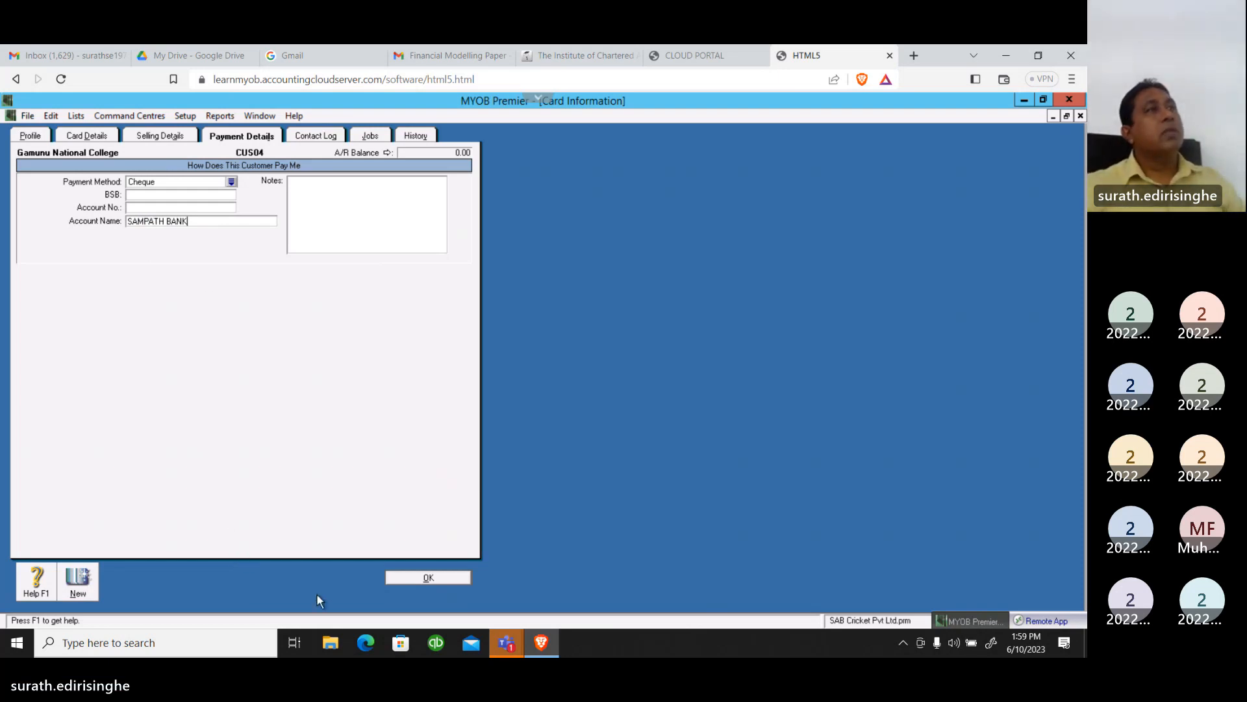
{"action": "left_click", "coordinate": [425, 579]}
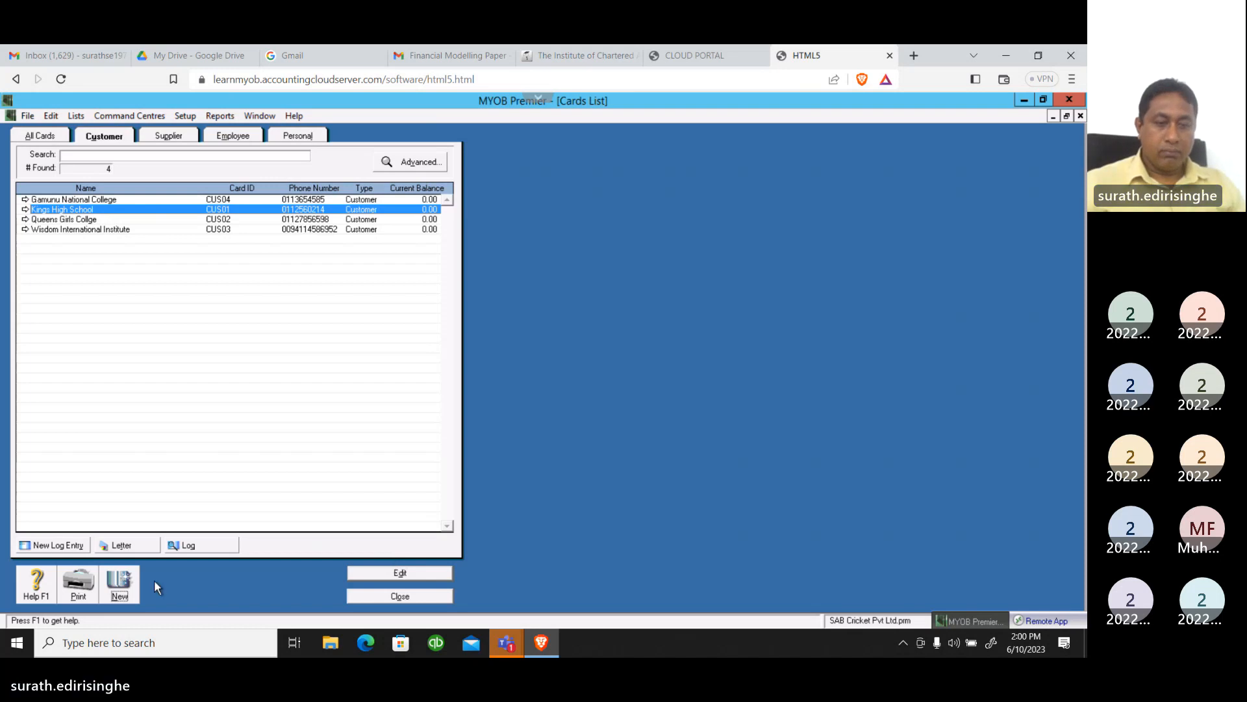
Create a new customer card with the name Cash Sales
{"action": "left_click", "coordinate": [119, 581]}
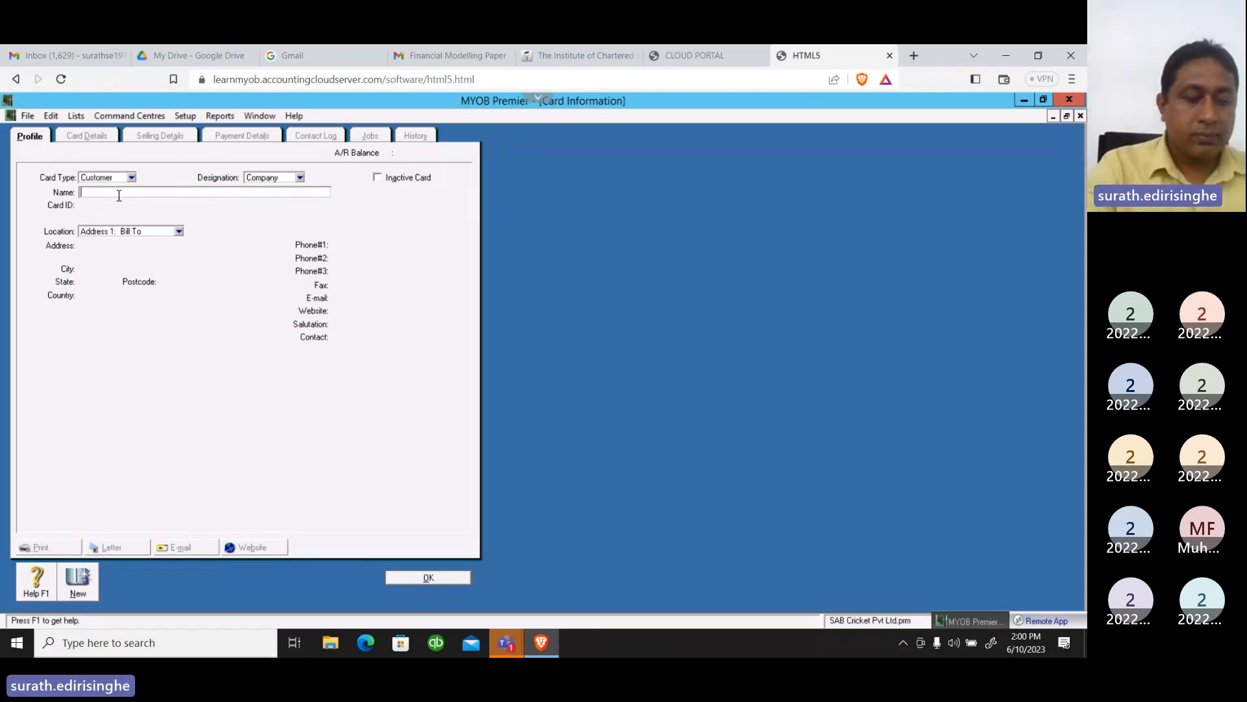
{"action": "type", "text": "Cash S"}
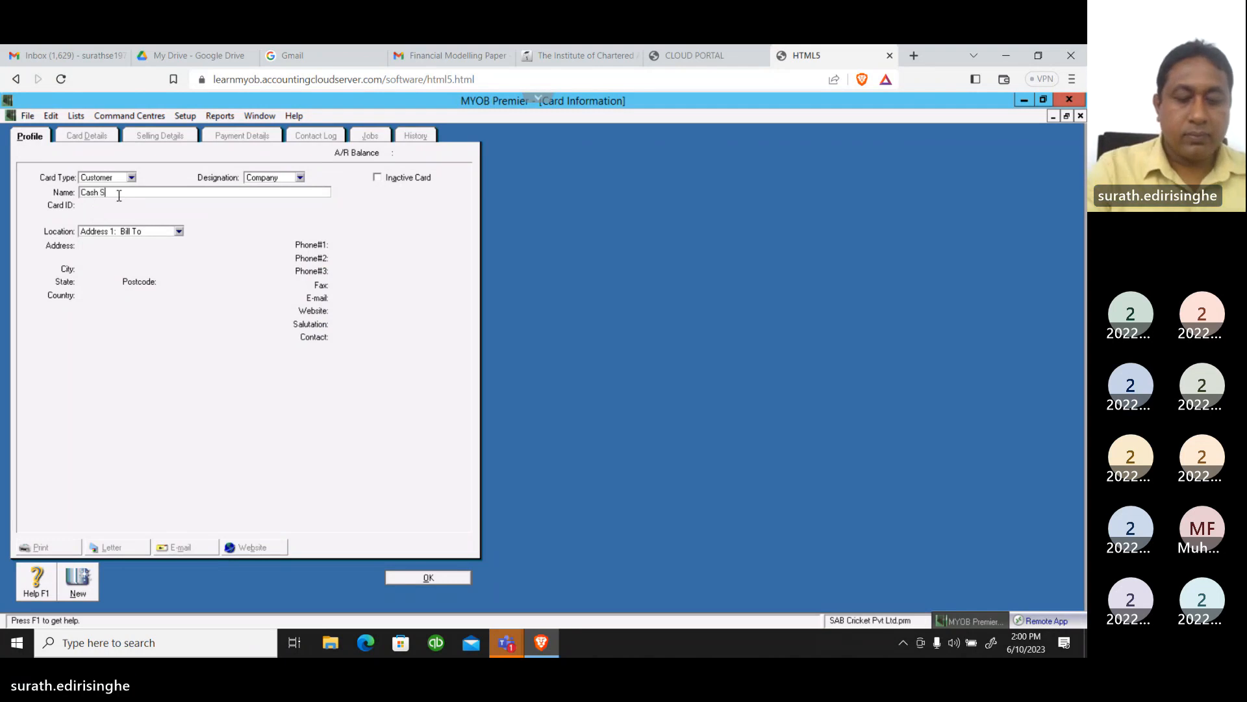
{"action": "type", "text": "ales"}
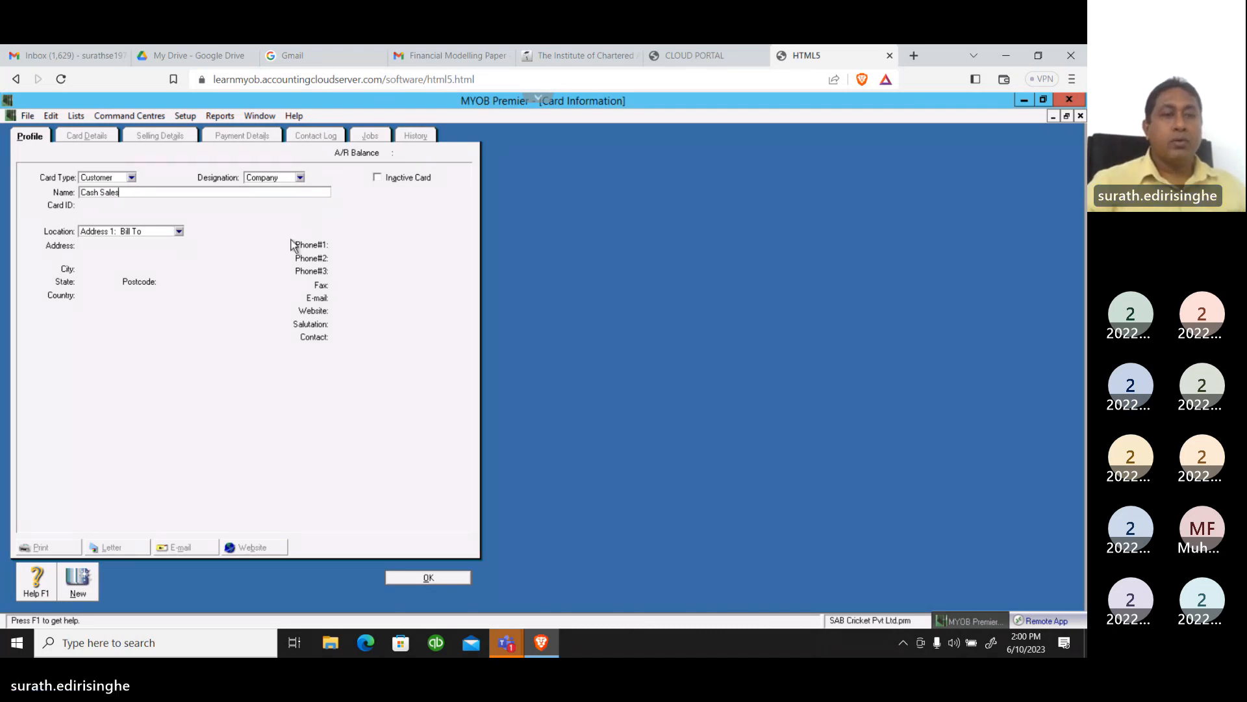
{"action": "key", "text": "Tab"}
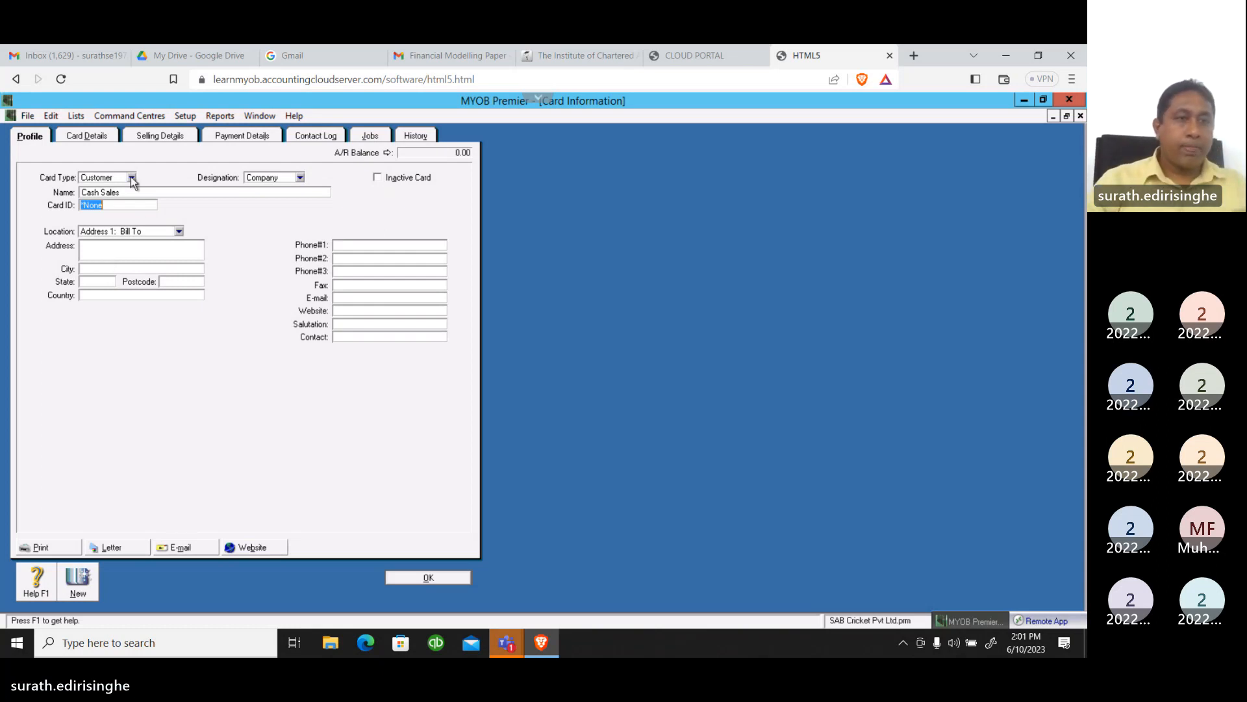
In the Cash Sales card's selling details, set the sale layout to Item
{"action": "left_click", "coordinate": [161, 136]}
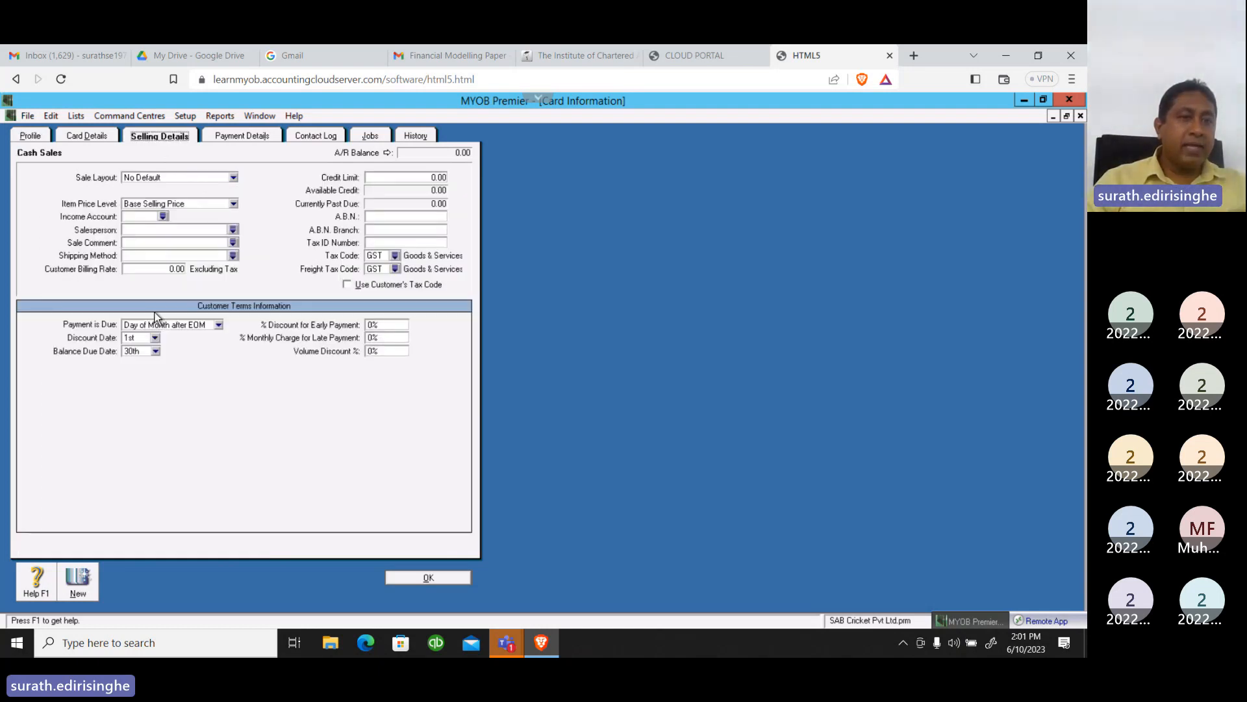
{"action": "left_click", "coordinate": [233, 178]}
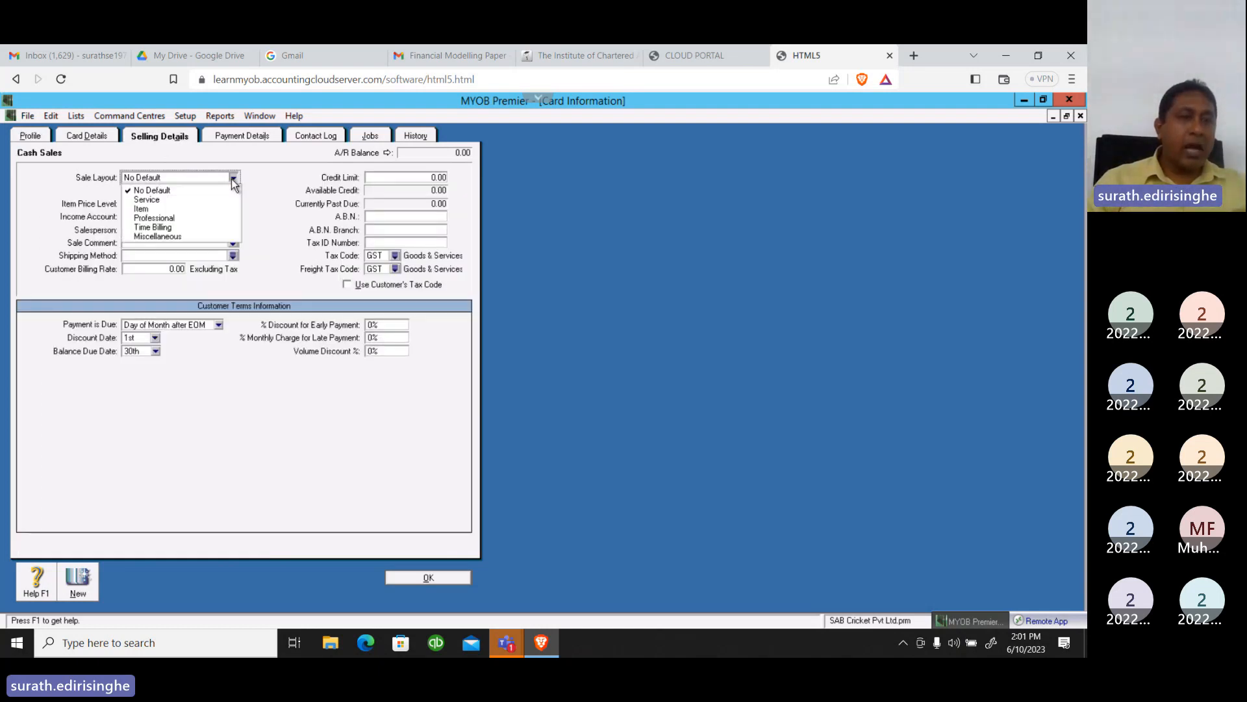
{"action": "left_click", "coordinate": [148, 209]}
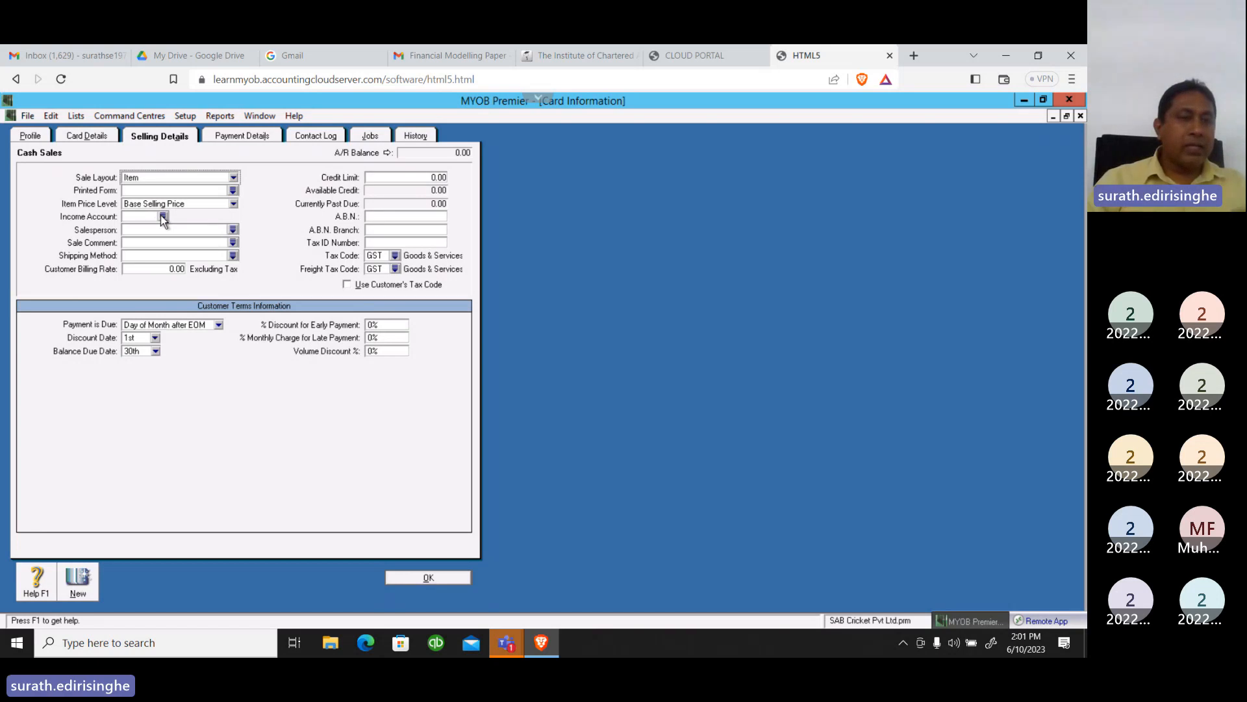
Look through the account list for the Cash Sales card's income account as far as the income accounts, without choosing one
{"action": "left_click", "coordinate": [162, 216]}
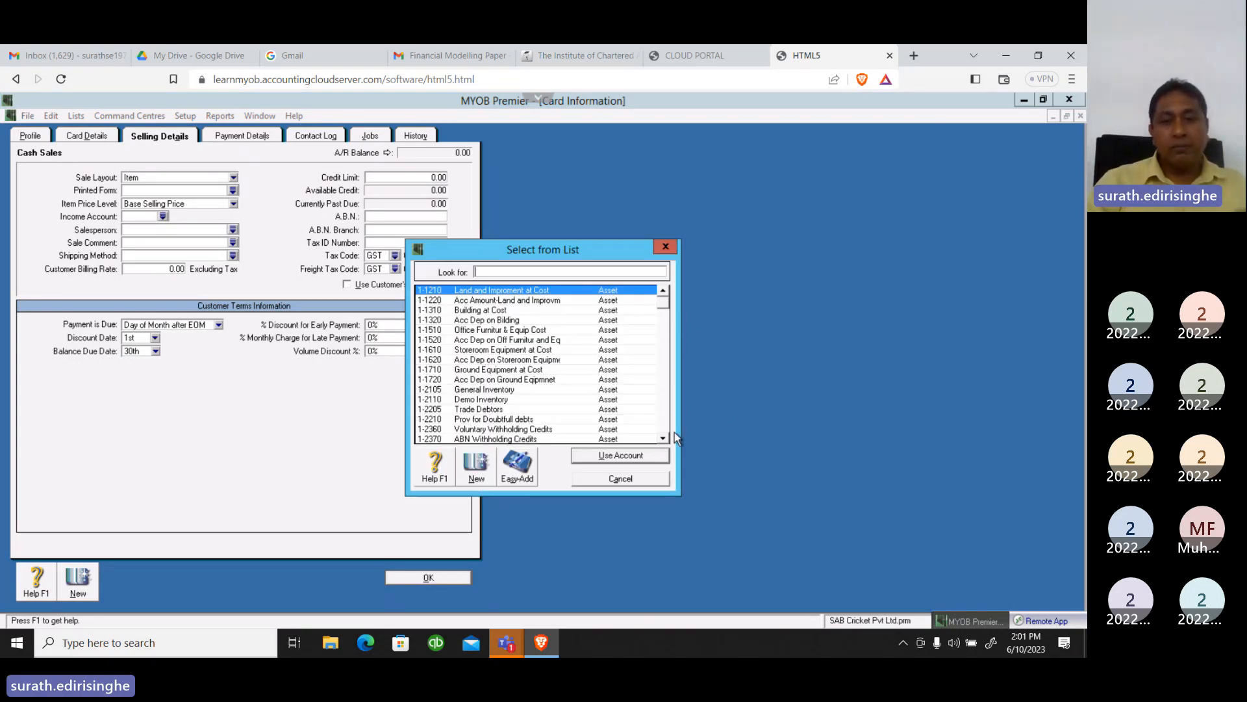
{"action": "left_click", "coordinate": [664, 438]}
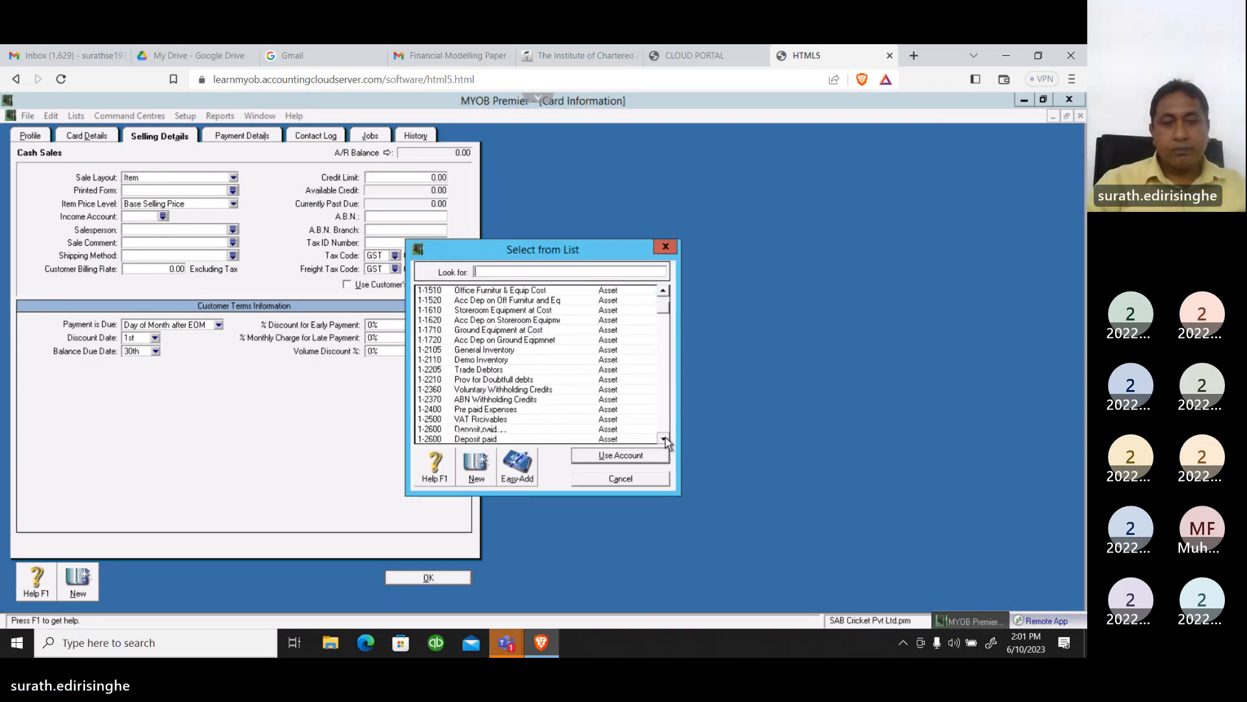
{"action": "left_click", "coordinate": [666, 438]}
{"action": "left_click", "coordinate": [665, 438]}
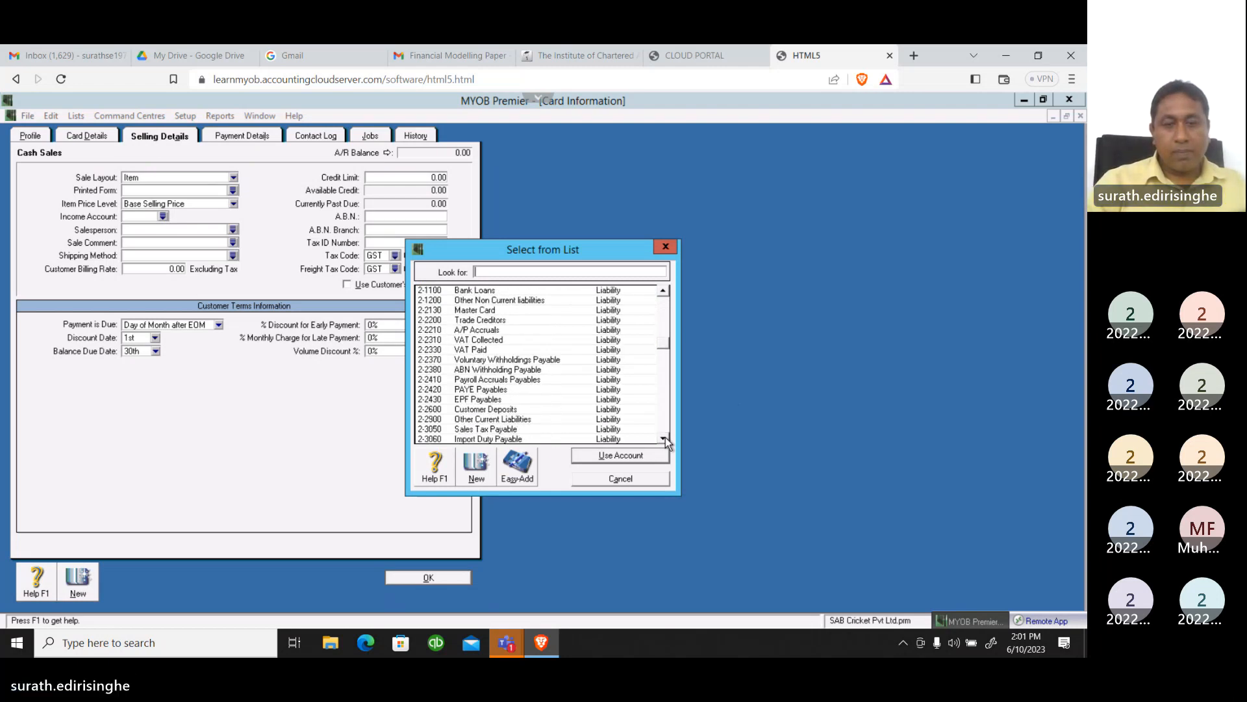
{"action": "left_click", "coordinate": [665, 438]}
{"action": "left_click", "coordinate": [665, 438]}
{"action": "left_click", "coordinate": [665, 438]}
{"action": "left_click", "coordinate": [665, 438]}
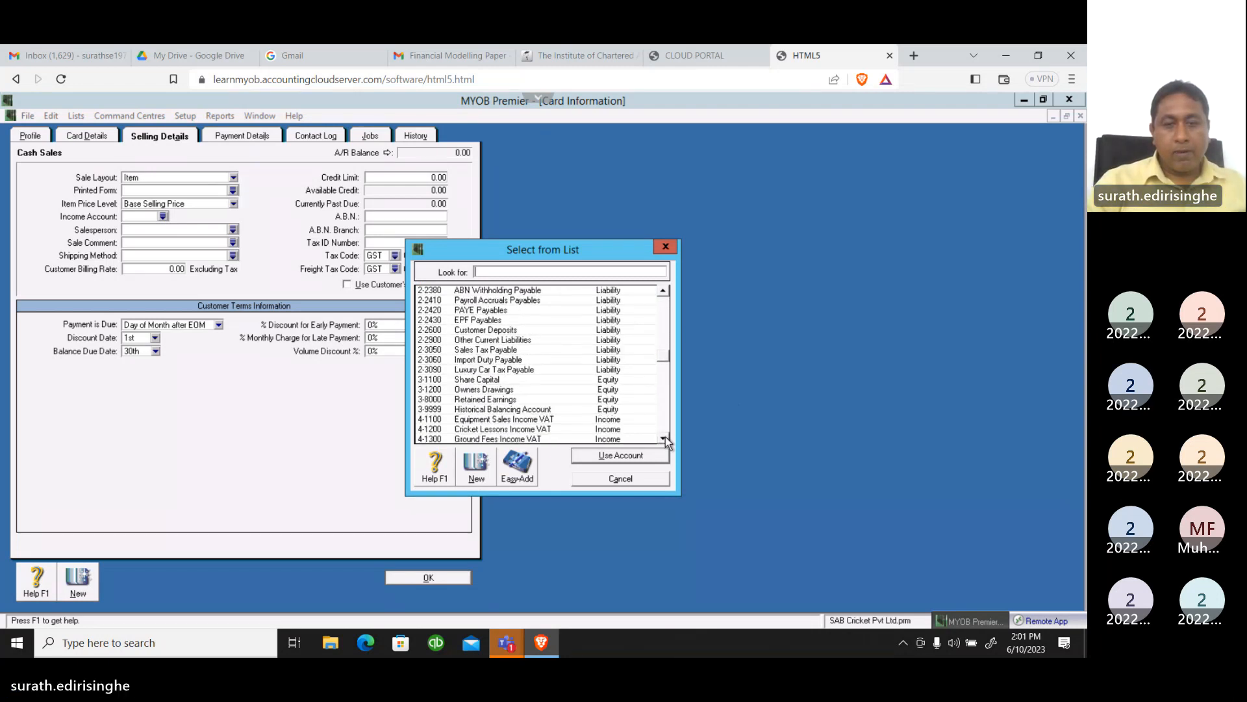
{"action": "left_click", "coordinate": [666, 438]}
{"action": "left_click", "coordinate": [666, 438]}
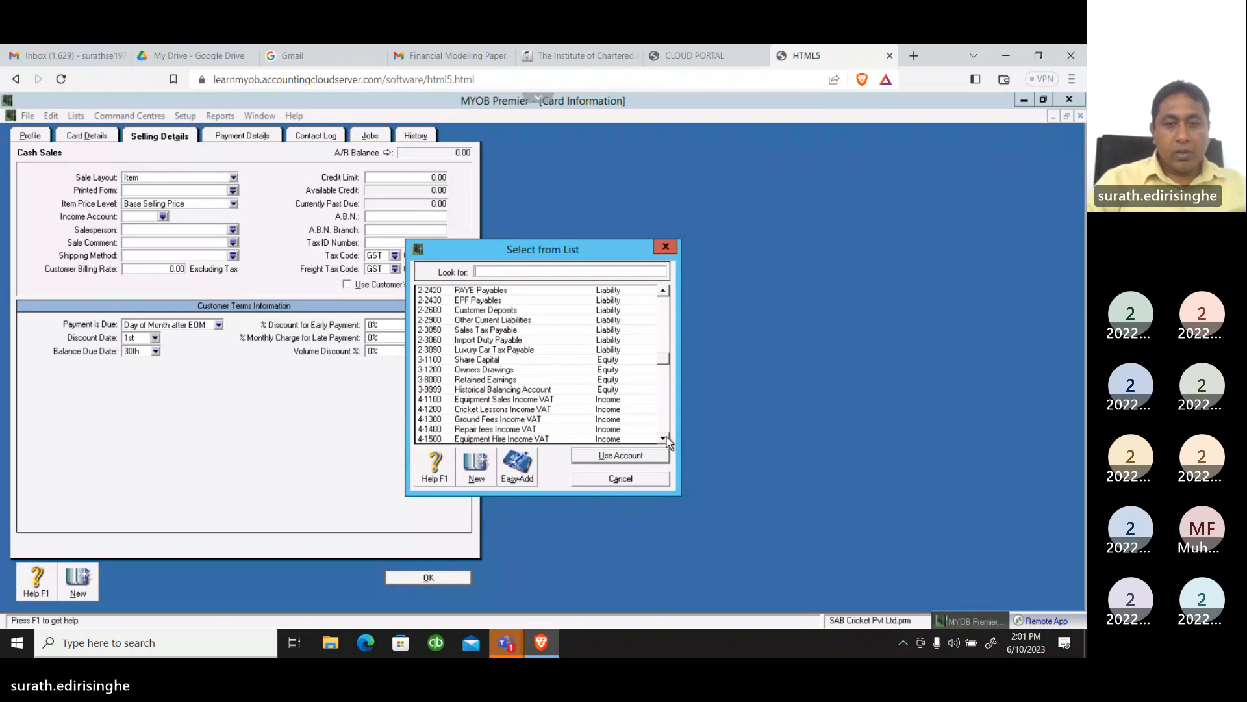
{"action": "left_click", "coordinate": [666, 438]}
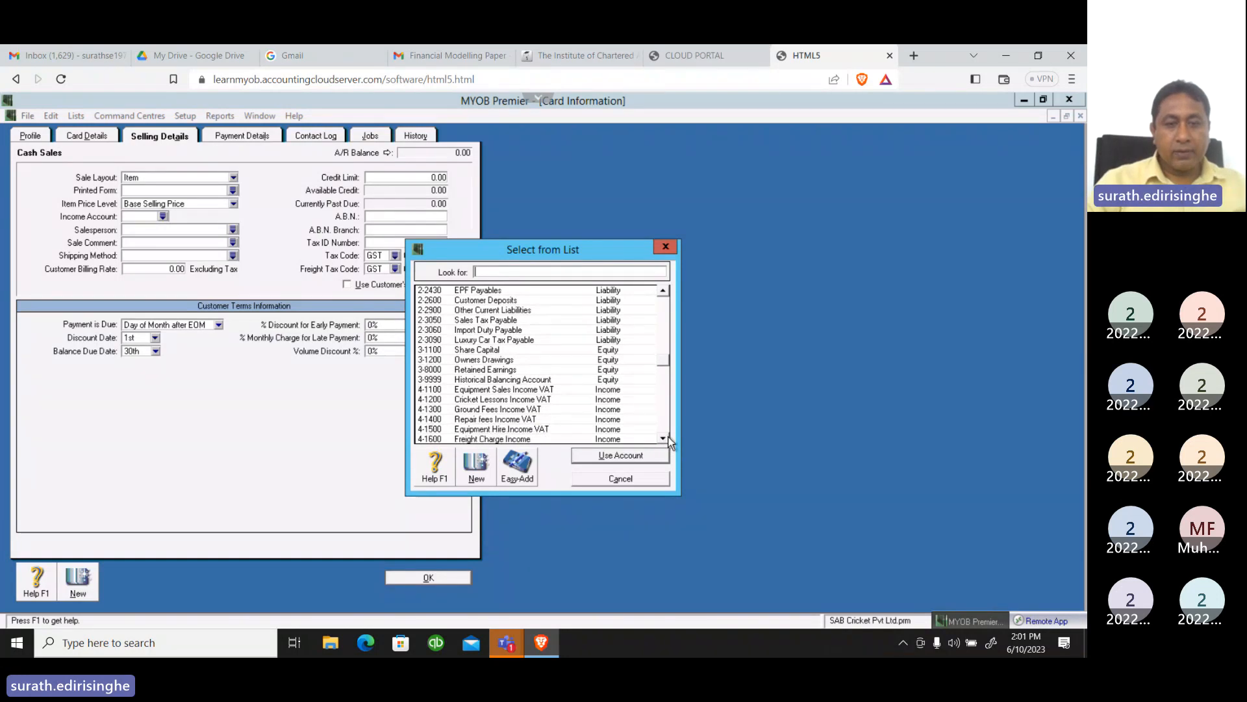
{"action": "left_click", "coordinate": [665, 437]}
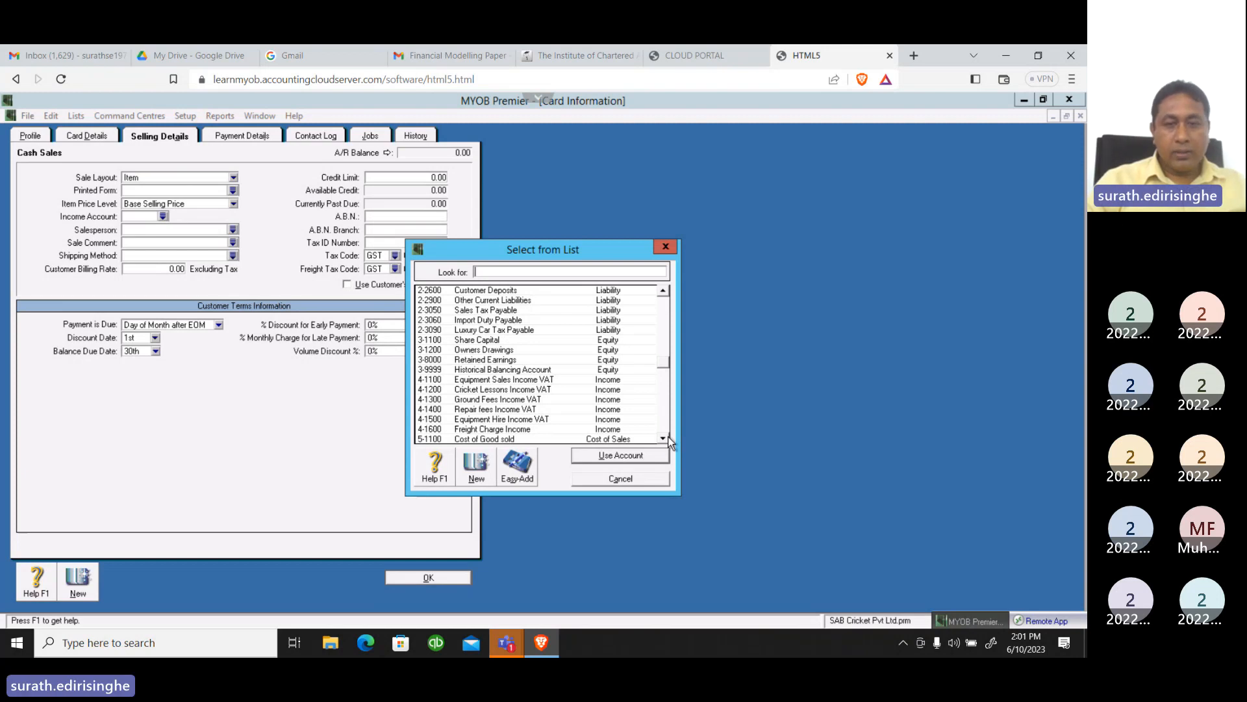
{"action": "left_click", "coordinate": [628, 484]}
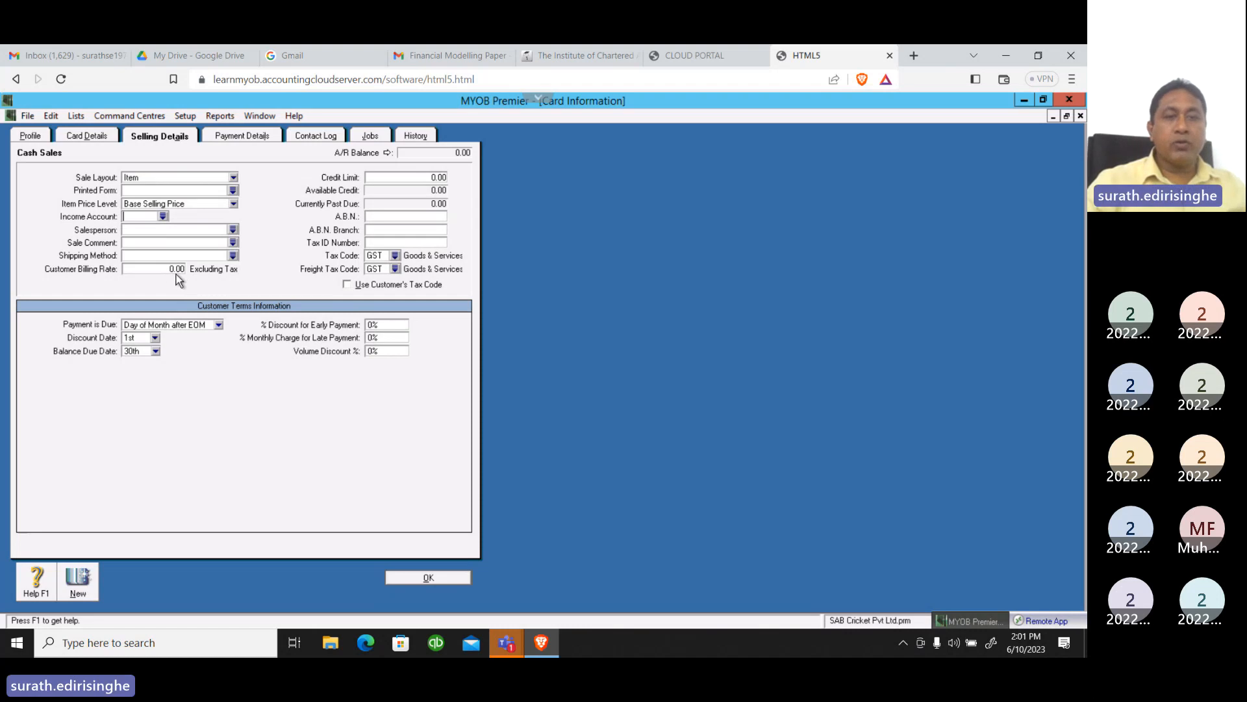
Set the credit limit of the Cash Sales customer to 1.00
{"action": "left_click", "coordinate": [391, 178]}
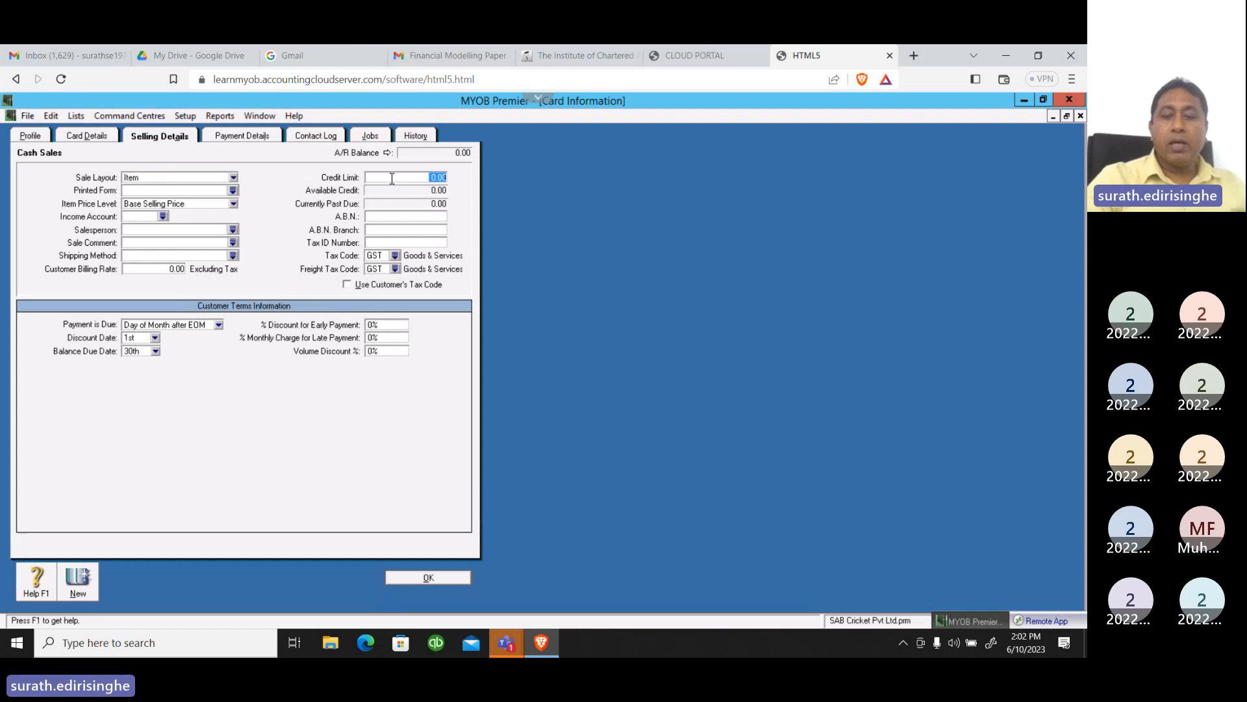
{"action": "type", "text": "1"}
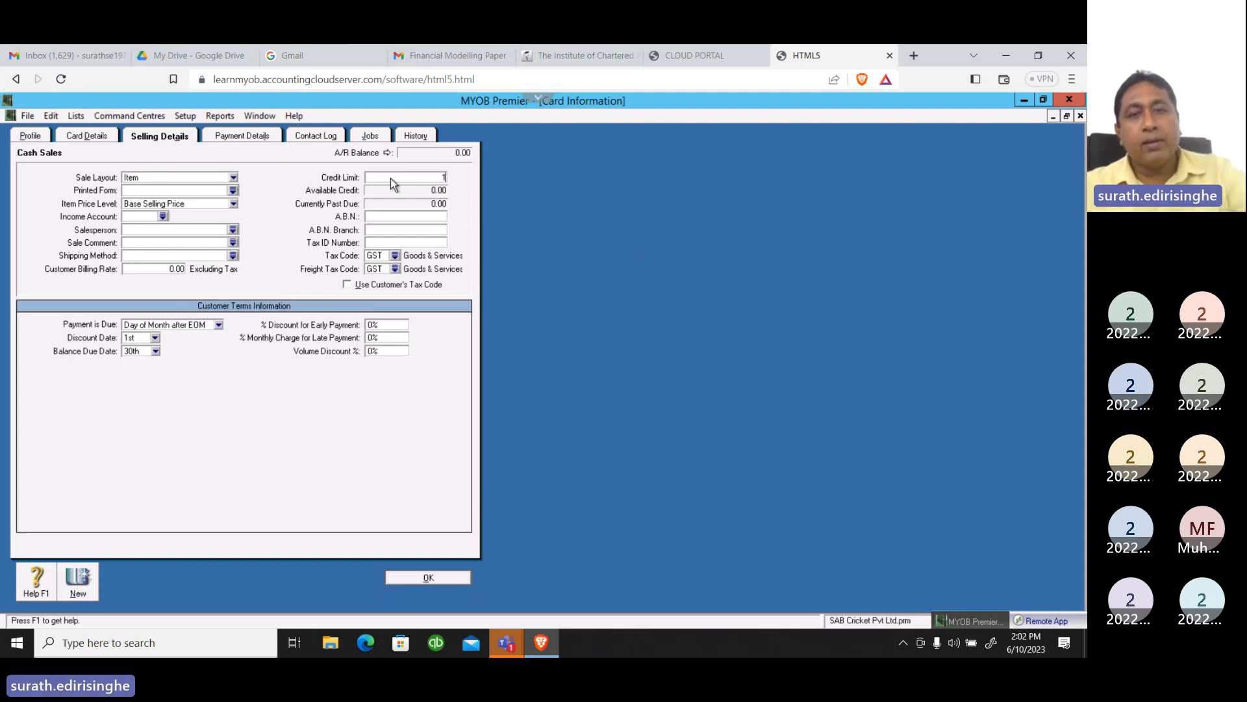
{"action": "key", "text": "Tab"}
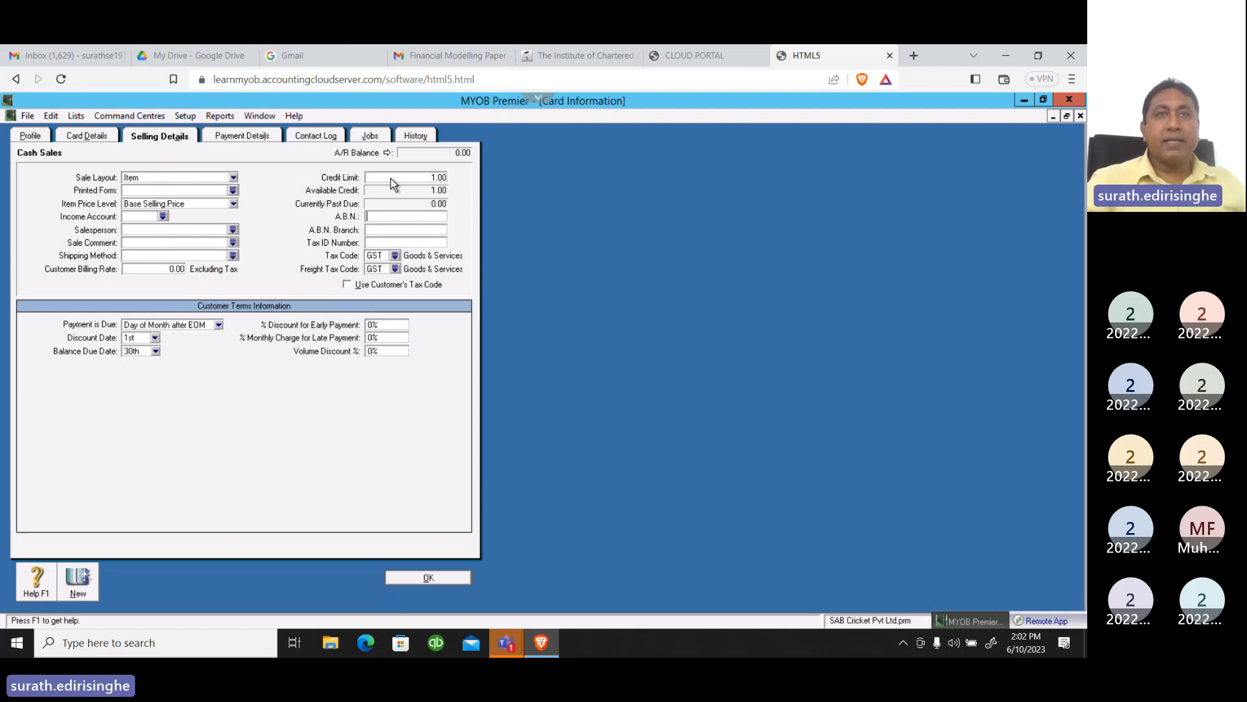
Set both the tax code and the freight tax code of the Cash Sales card to VAT
{"action": "left_click", "coordinate": [395, 256]}
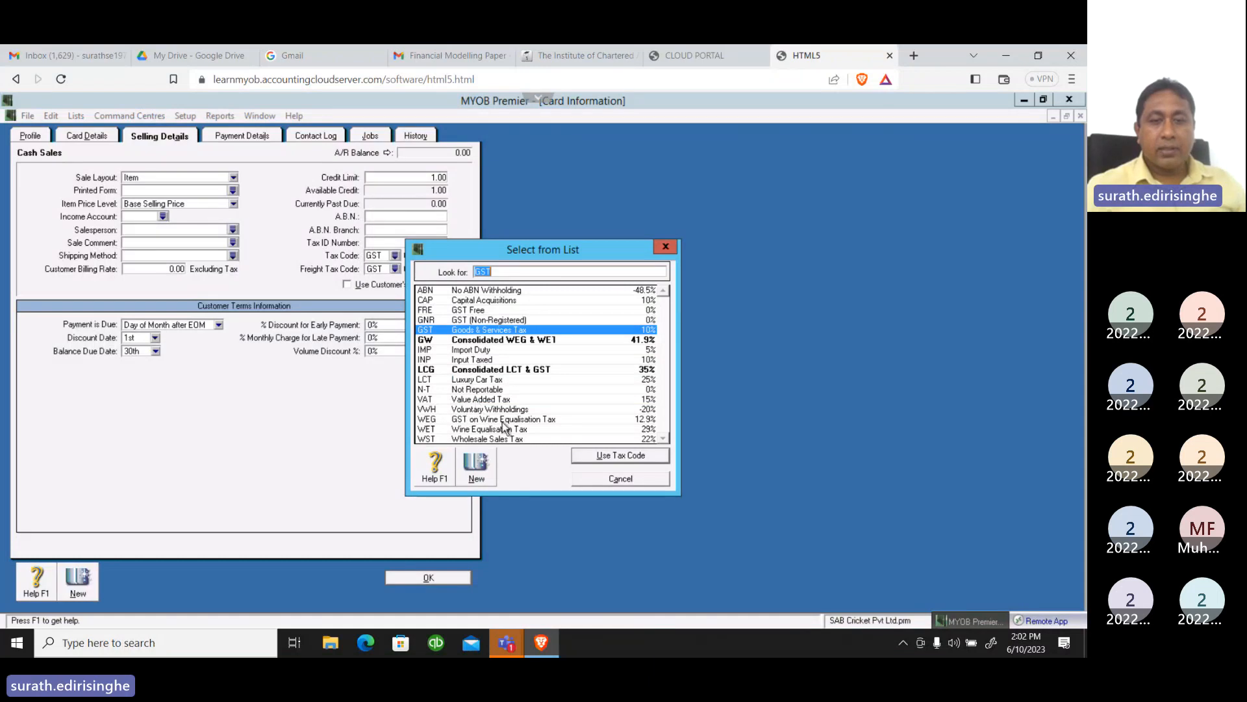
{"action": "type", "text": "VAT"}
{"action": "left_click", "coordinate": [607, 458]}
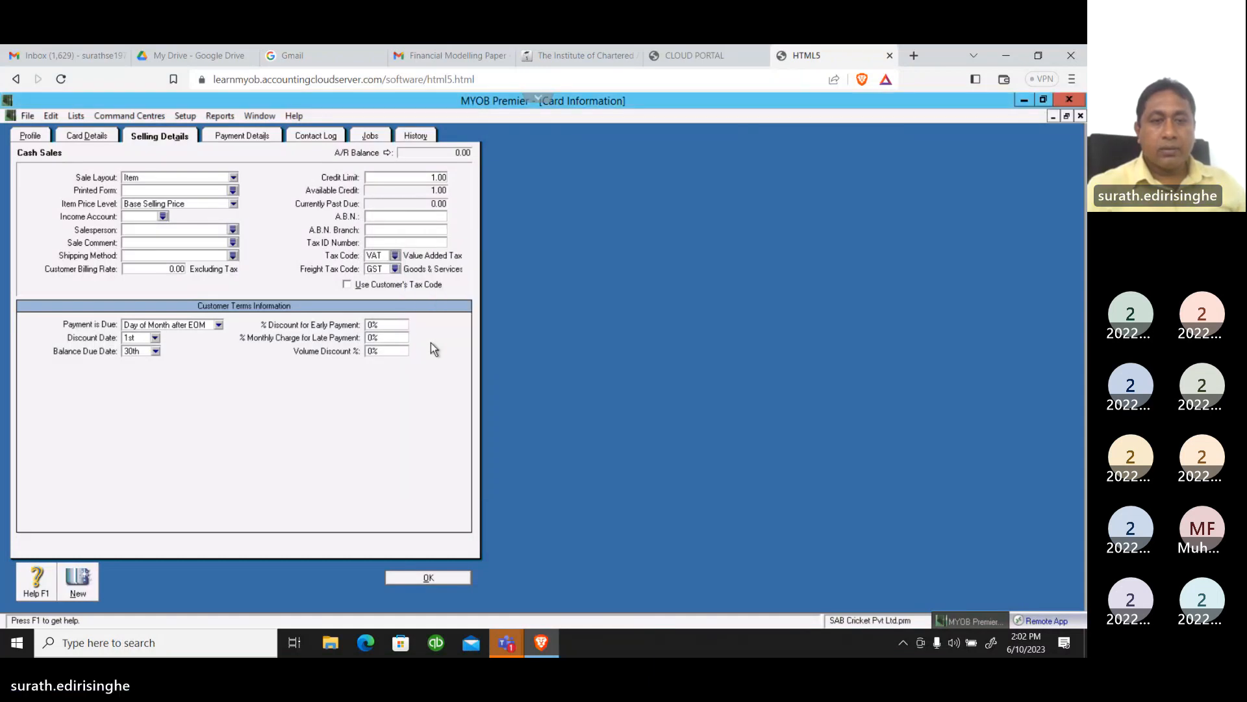
{"action": "left_click", "coordinate": [396, 269]}
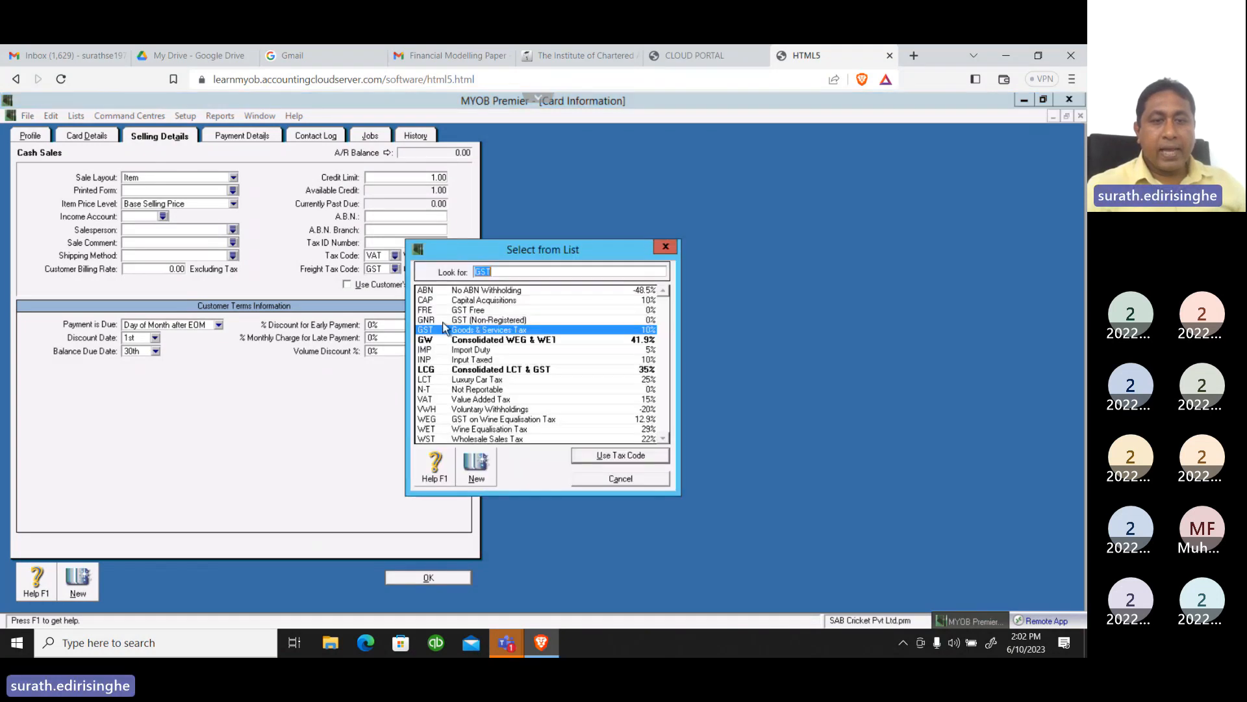
{"action": "left_click", "coordinate": [490, 400]}
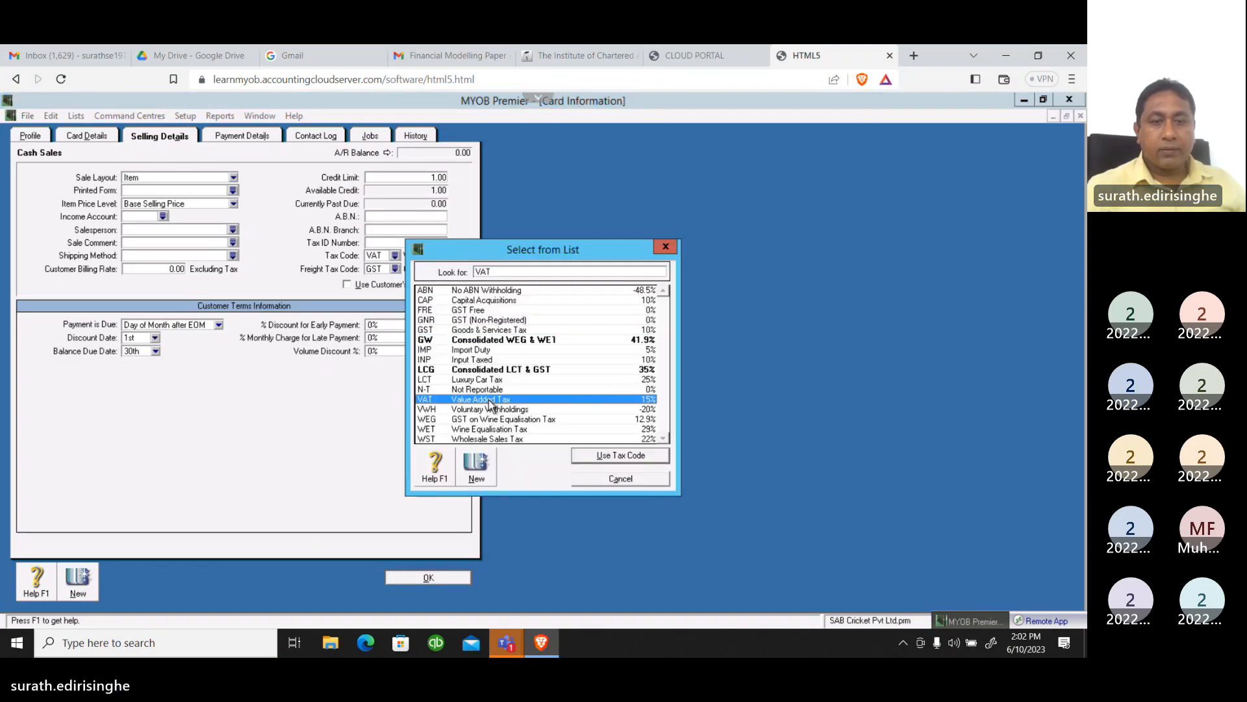
{"action": "left_click", "coordinate": [595, 461]}
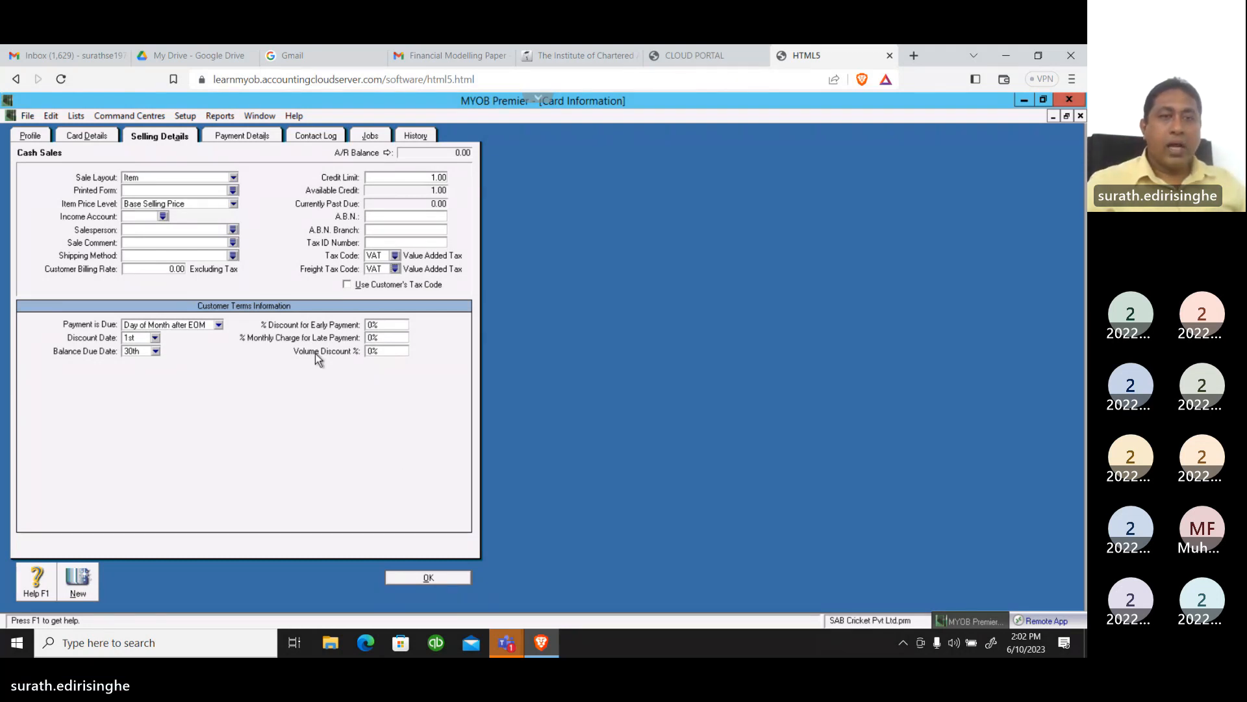
In the Cash Sales card's payment details, set the payment method to Cash and save the card
{"action": "left_click", "coordinate": [248, 138]}
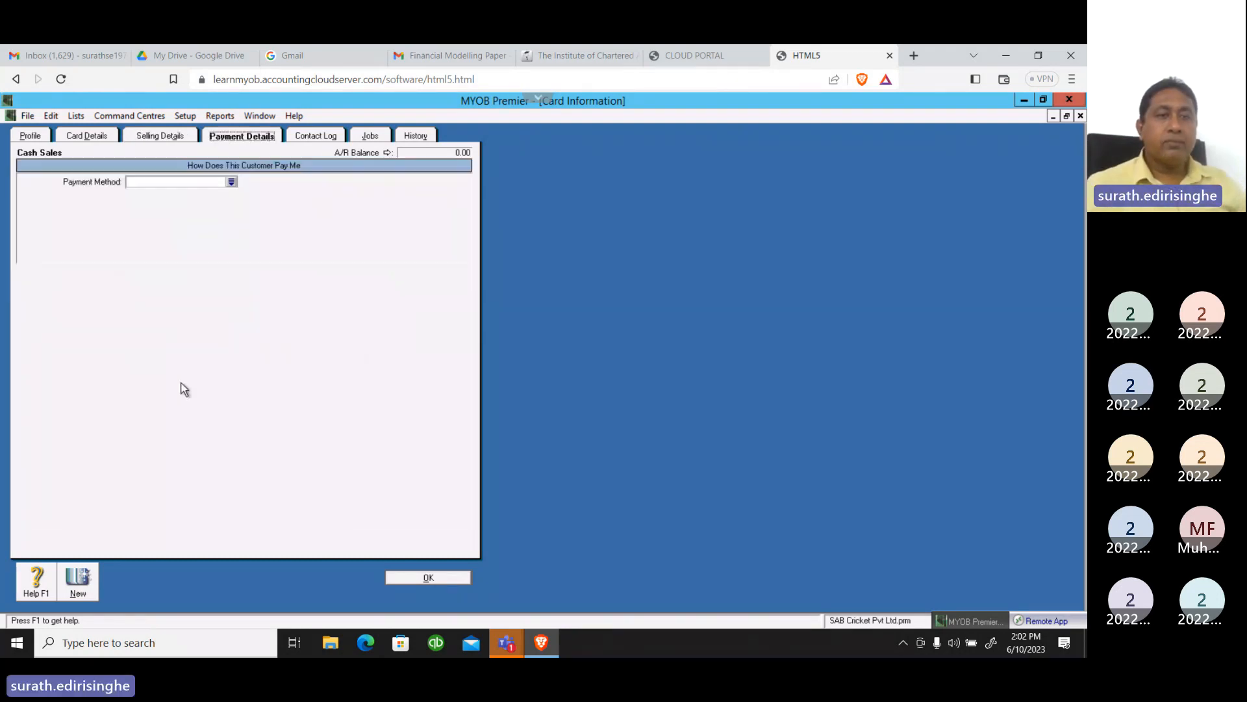
{"action": "left_click", "coordinate": [232, 183]}
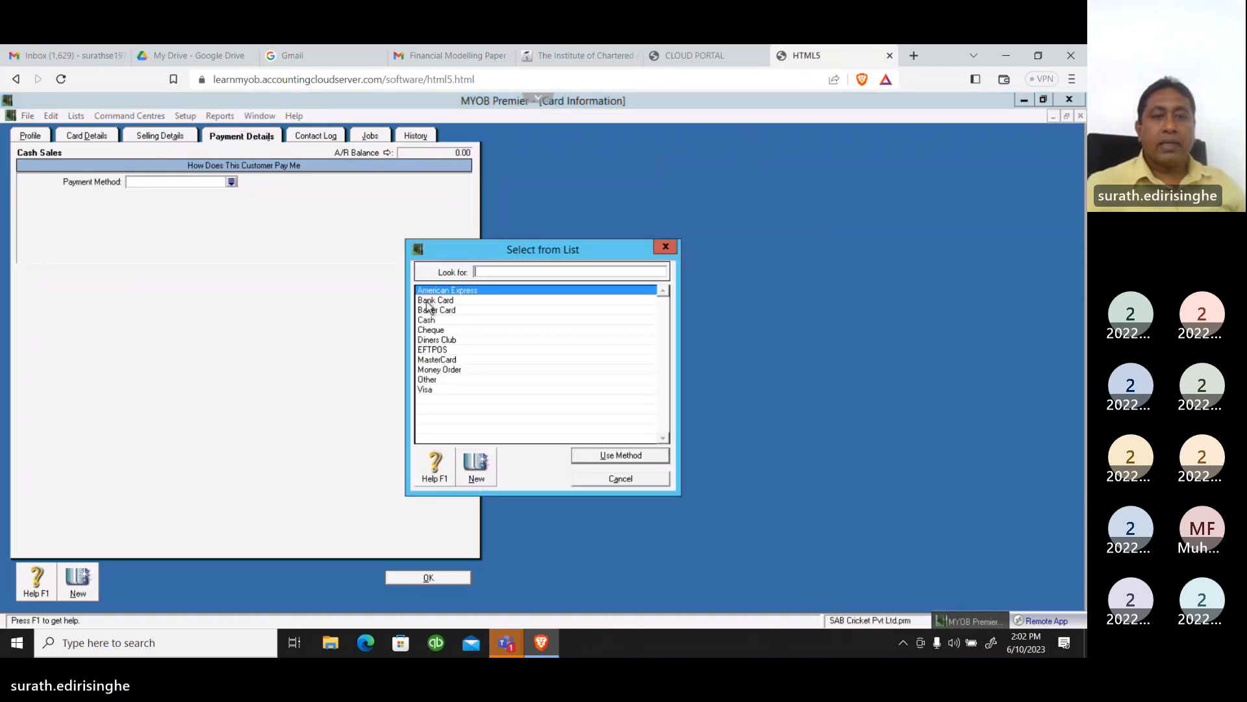
{"action": "left_click", "coordinate": [435, 321]}
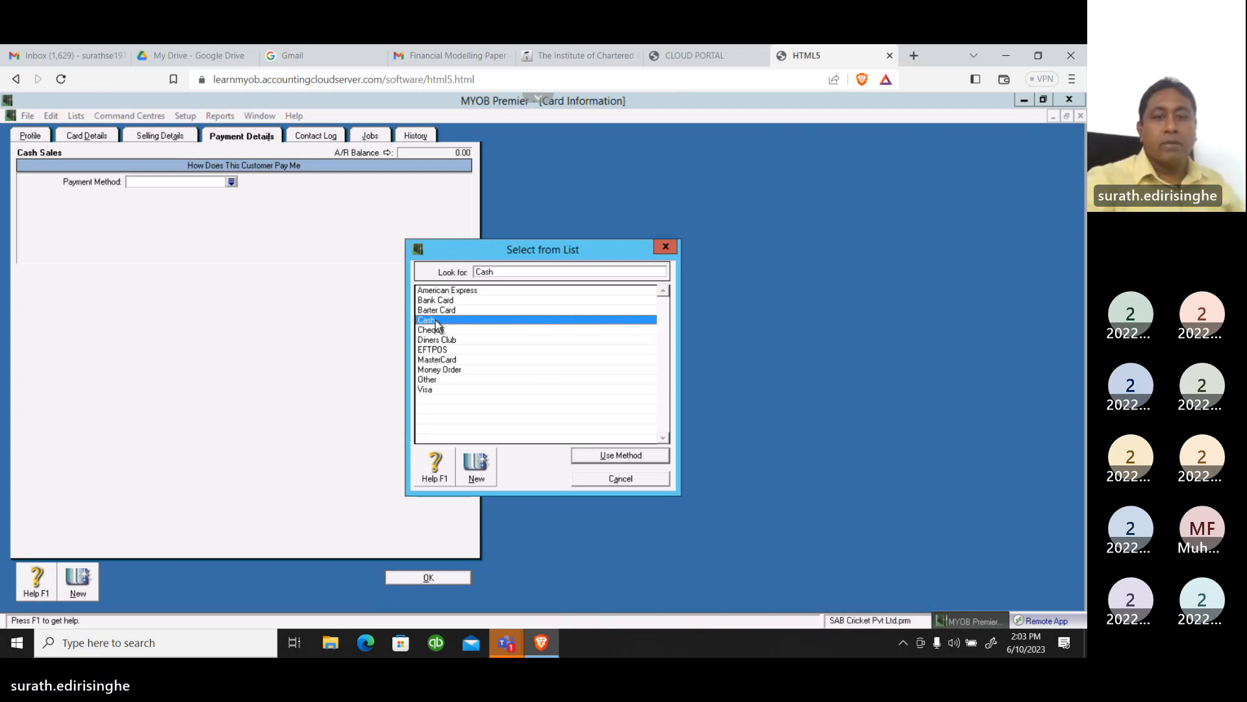
{"action": "left_click", "coordinate": [623, 455]}
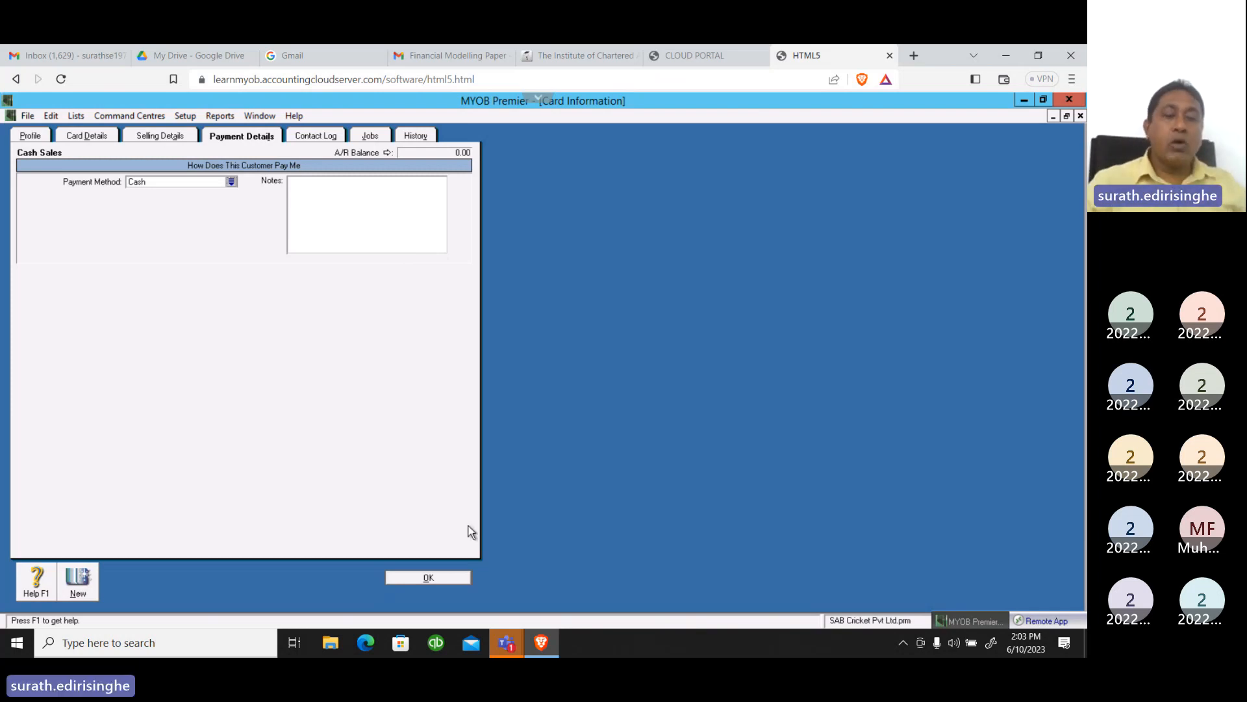
{"action": "left_click", "coordinate": [428, 577]}
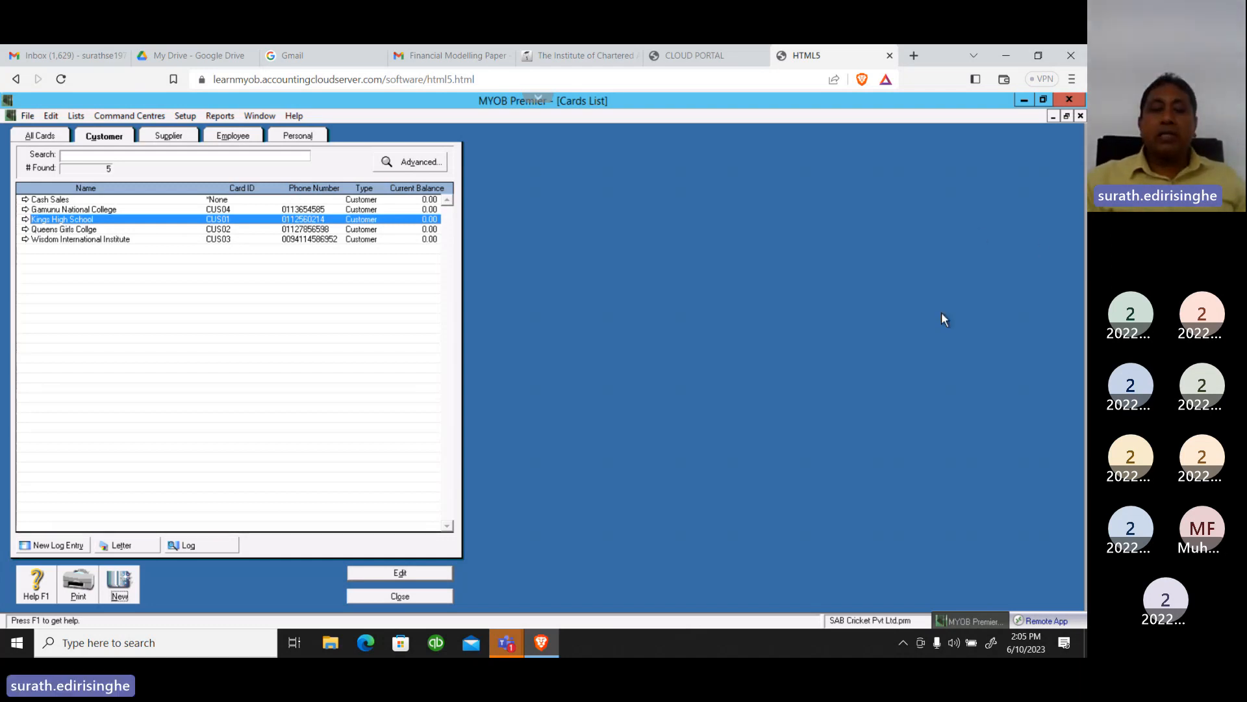
{"action": "left_click", "coordinate": [132, 586]}
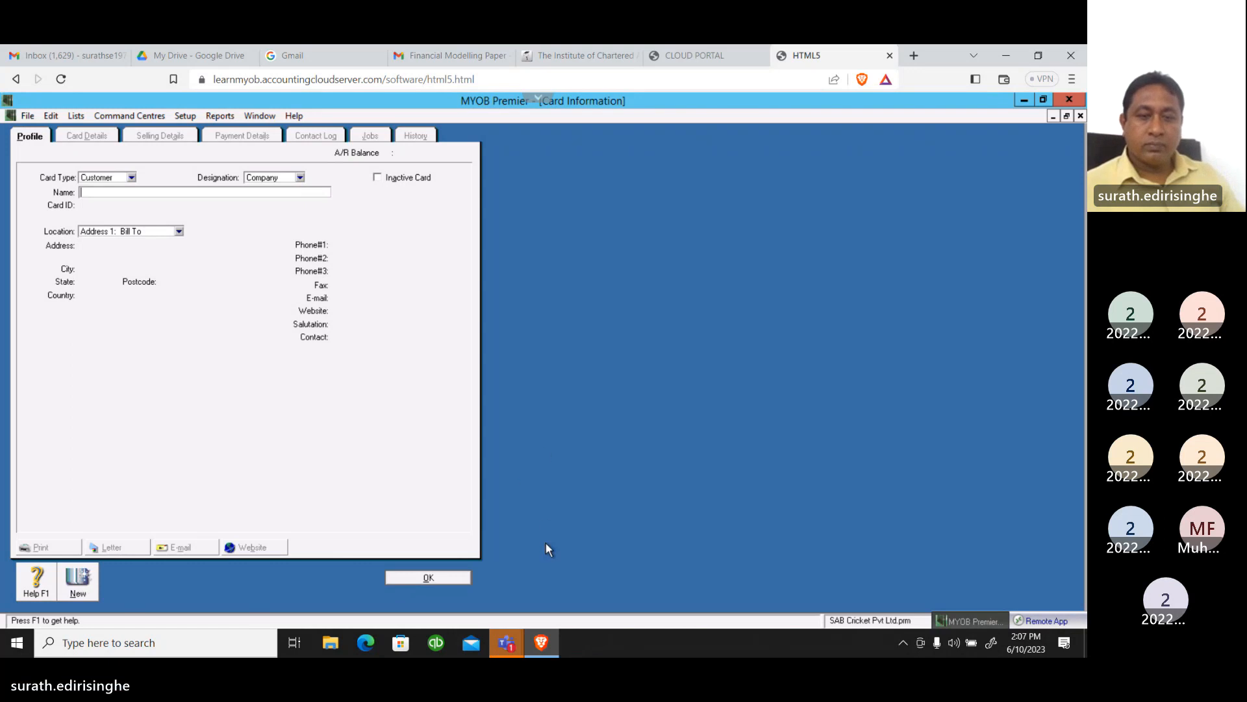
{"action": "left_click", "coordinate": [506, 654]}
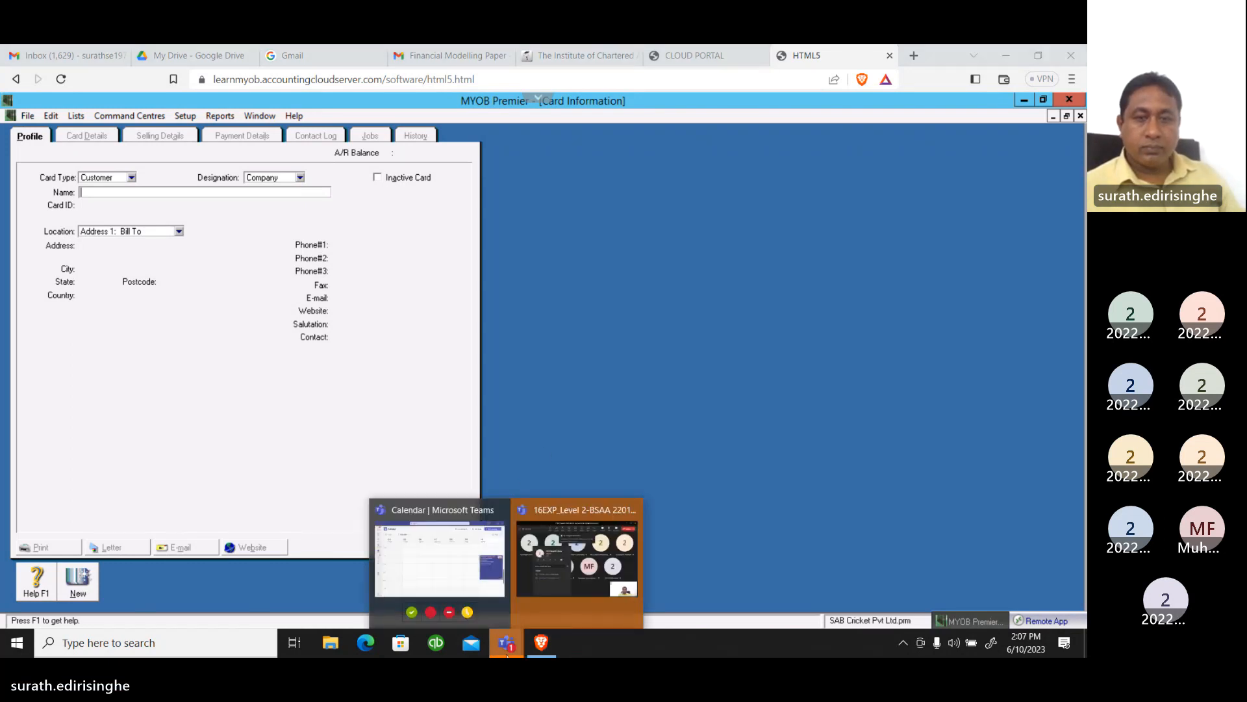
{"action": "mouse_move", "coordinate": [529, 535]}
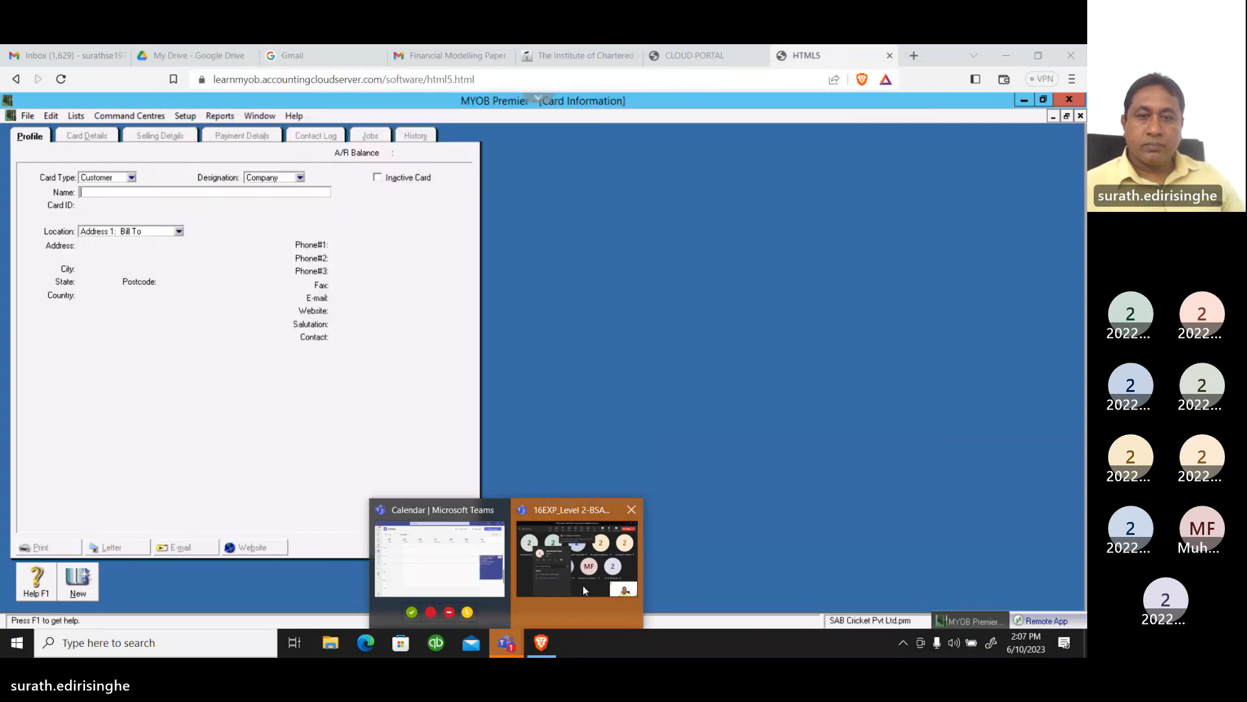
{"action": "left_click", "coordinate": [583, 586]}
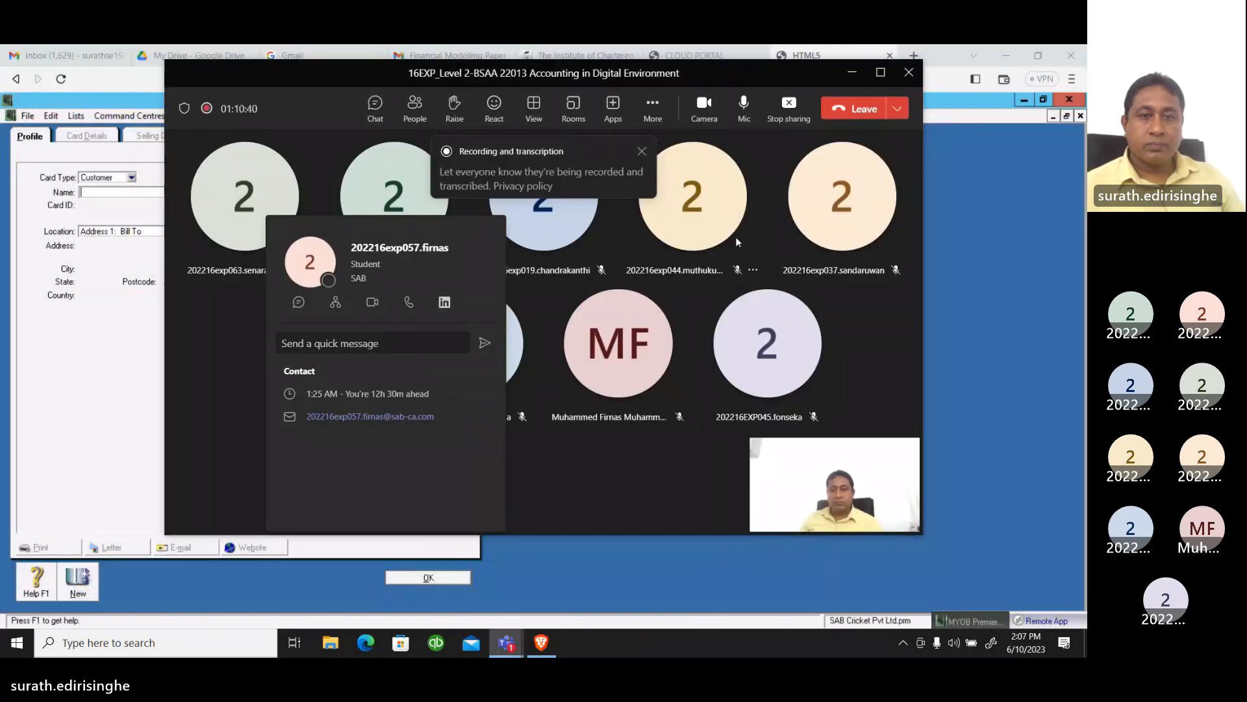
{"action": "left_click", "coordinate": [725, 266]}
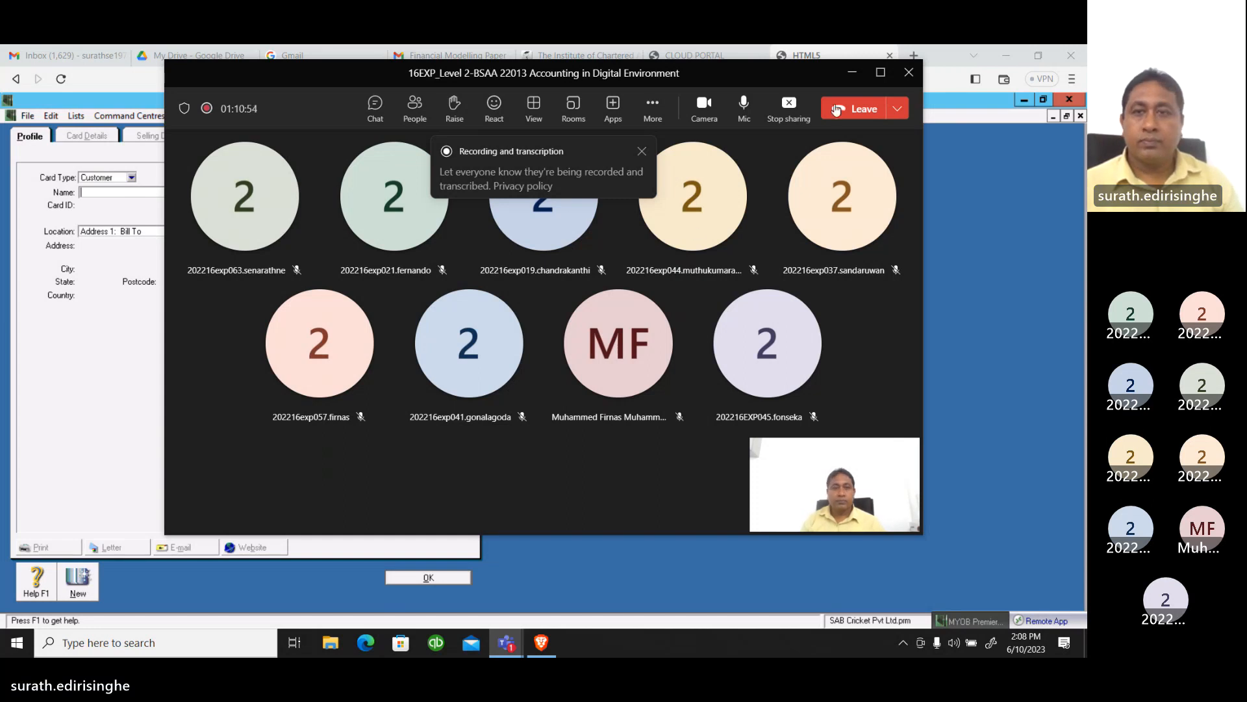
{"action": "left_click", "coordinate": [853, 74]}
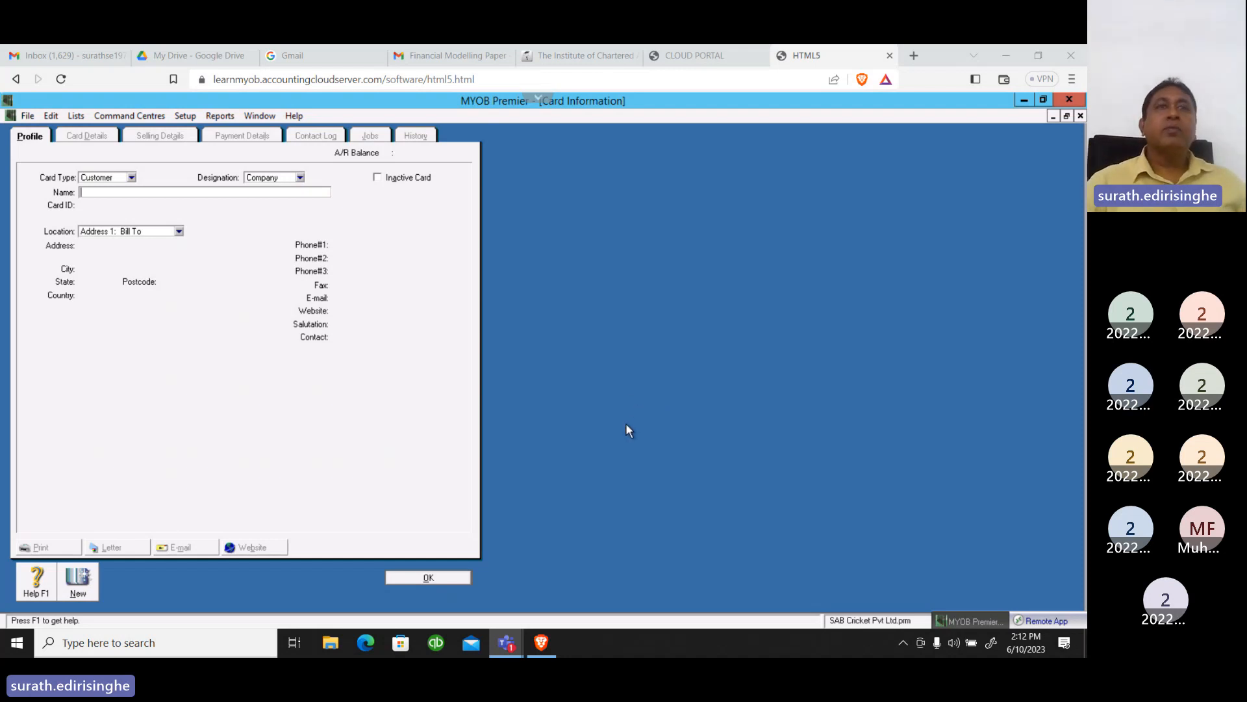
{"action": "left_click", "coordinate": [441, 578]}
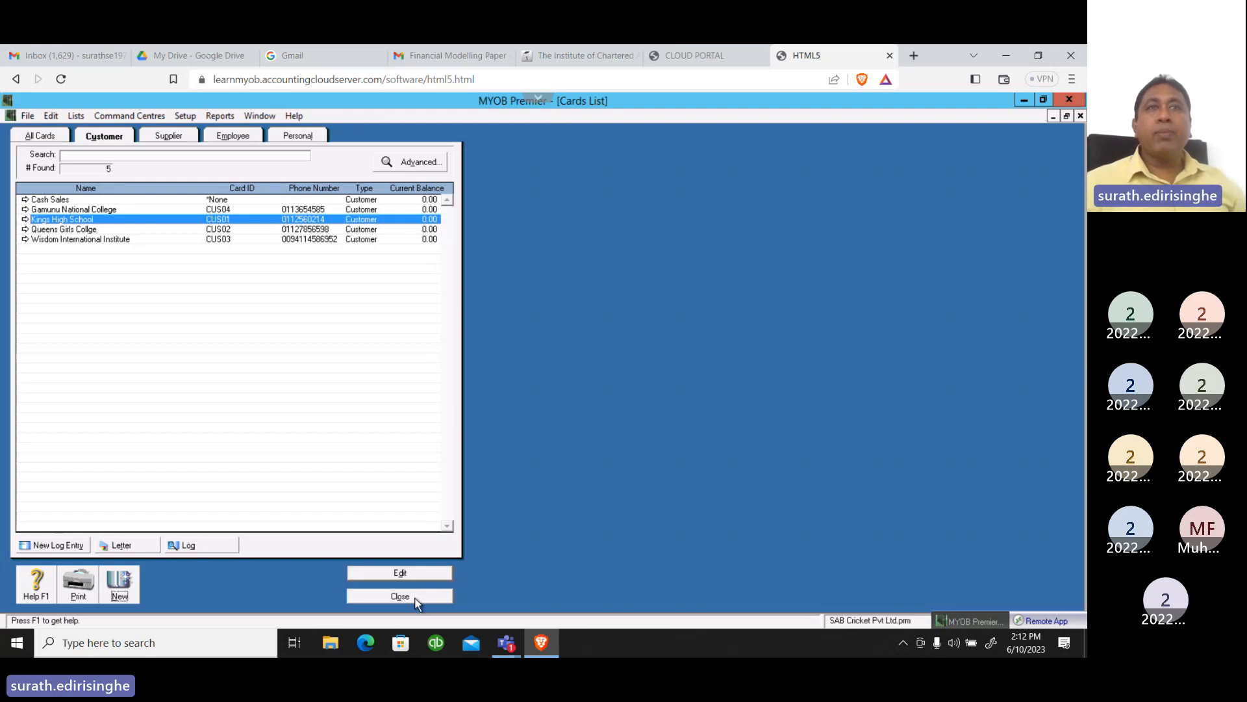
Leave the cards list, open the purchases linked accounts and use Sampath Bank Currenta Acc as the cheque account for paying bills
{"action": "left_click", "coordinate": [416, 596]}
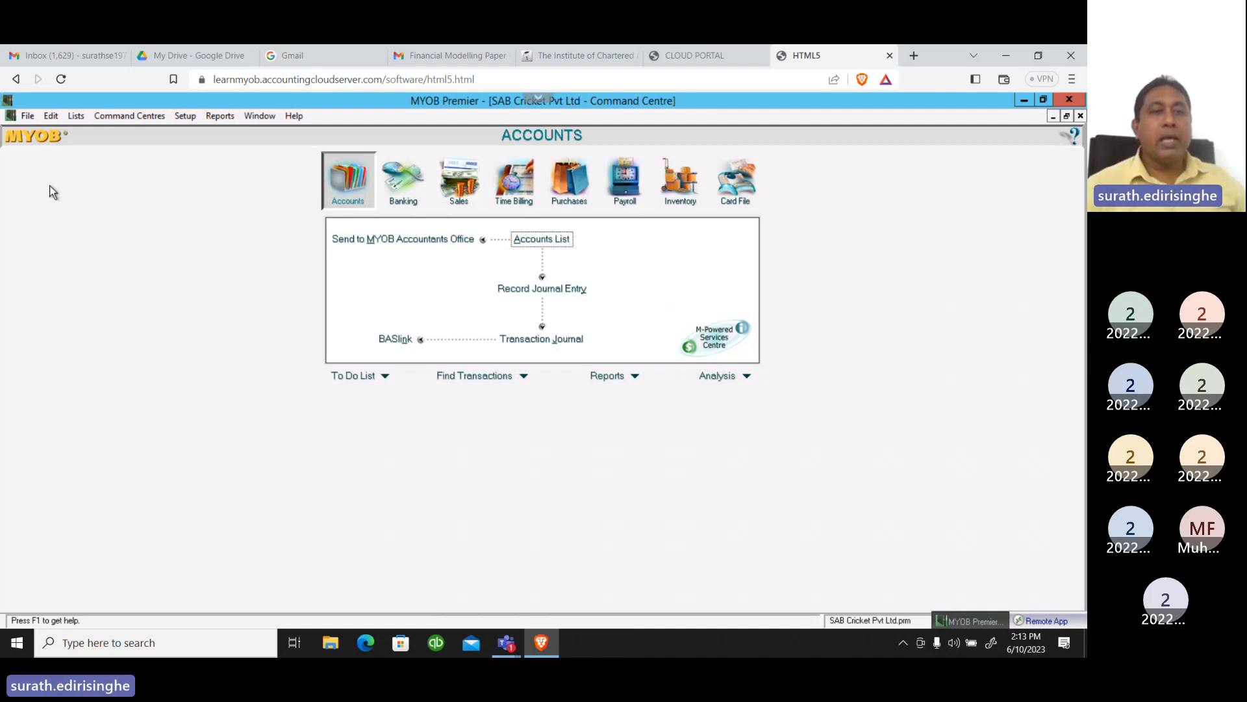
{"action": "left_click", "coordinate": [186, 115]}
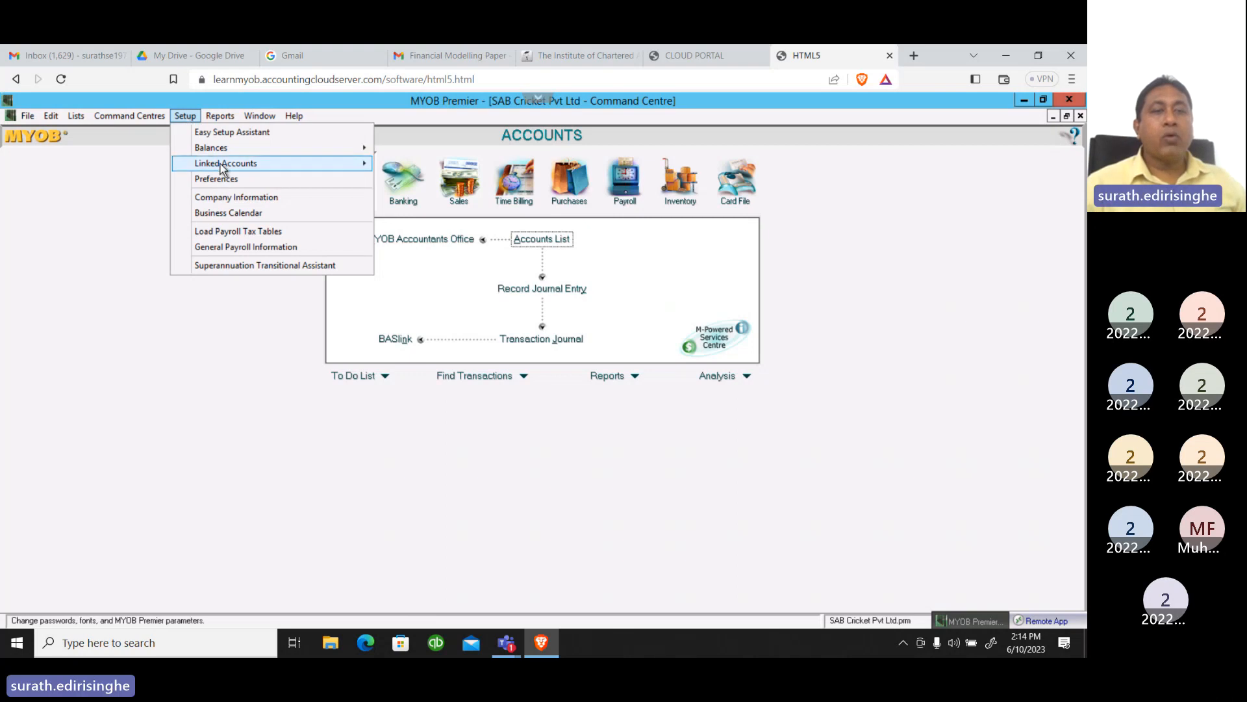
{"action": "mouse_move", "coordinate": [221, 168]}
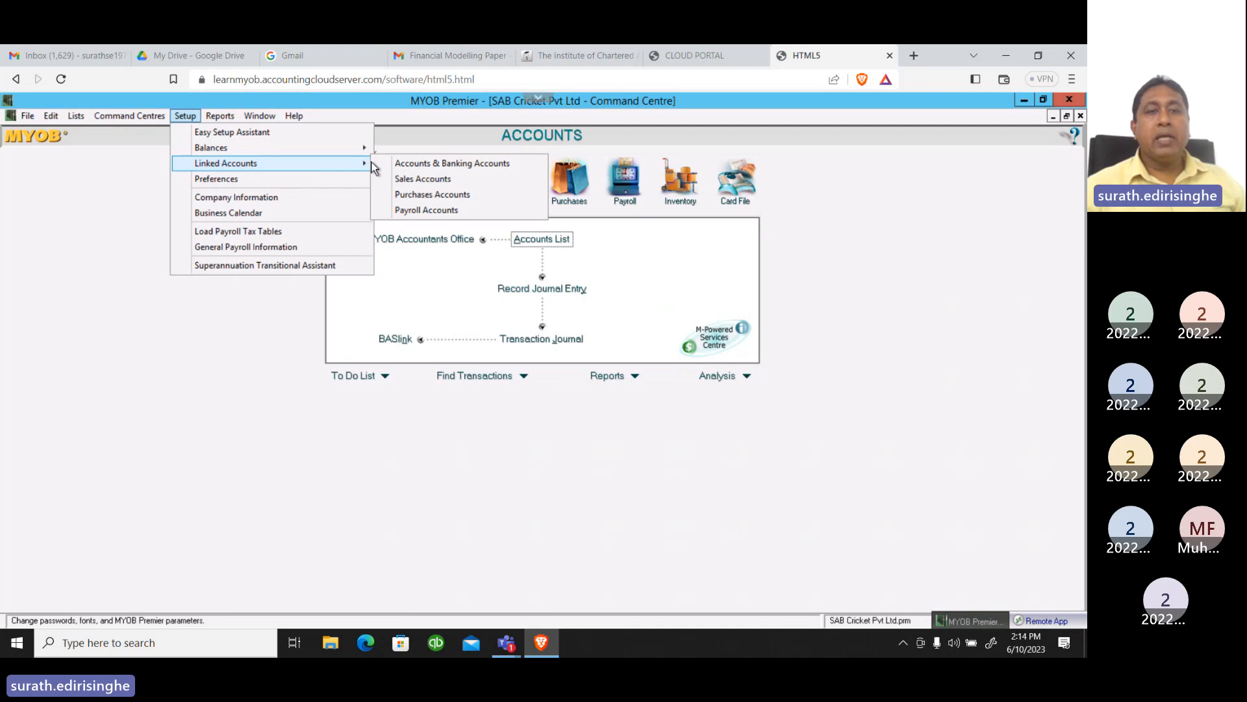
{"action": "left_click", "coordinate": [400, 197]}
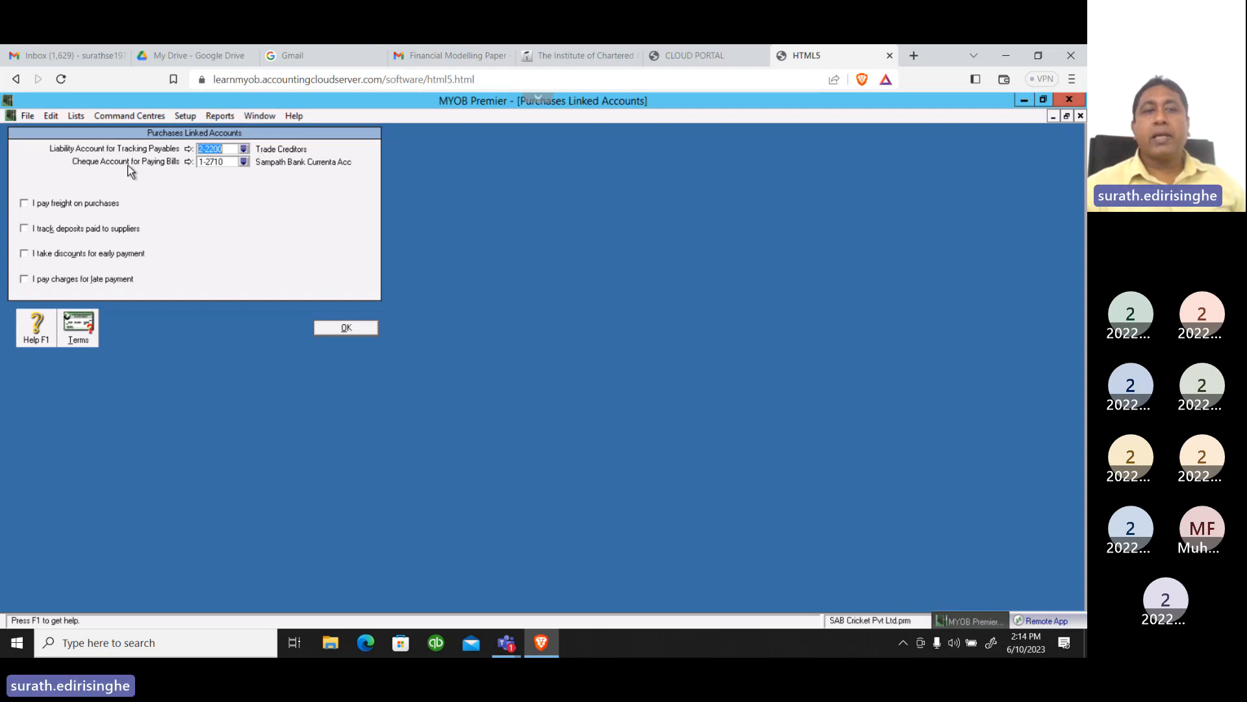
{"action": "left_click", "coordinate": [244, 162]}
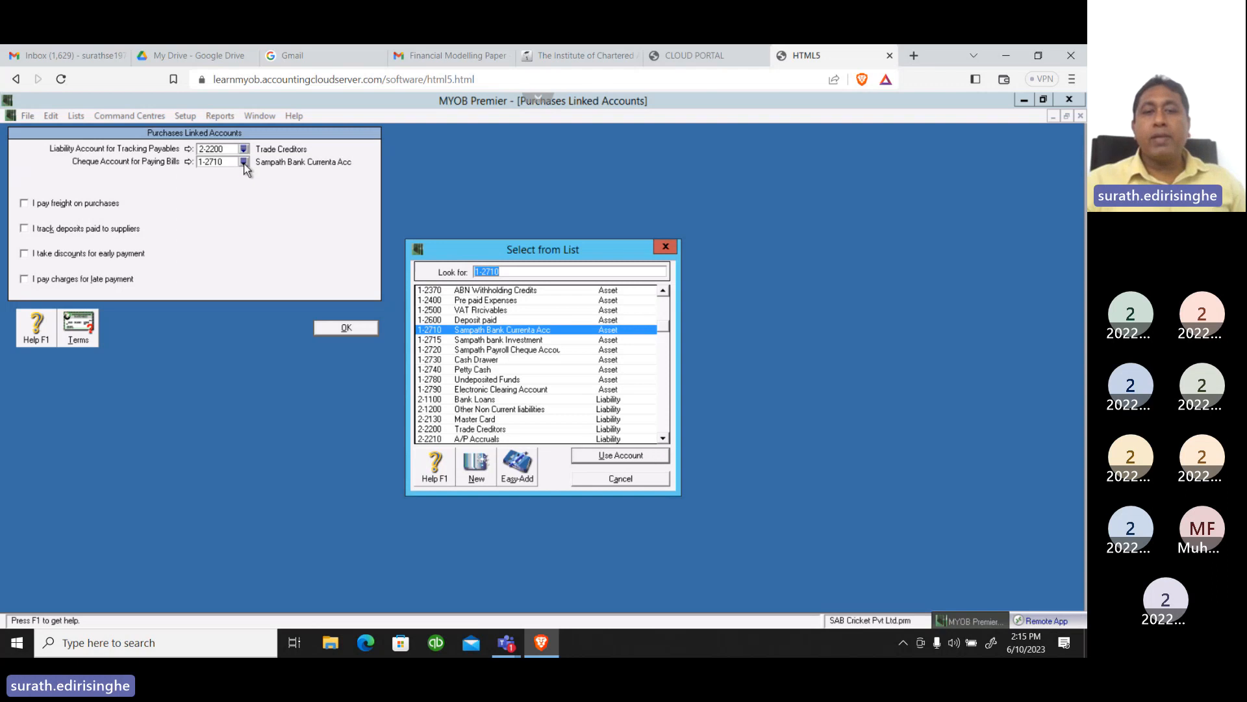
{"action": "left_click", "coordinate": [583, 456]}
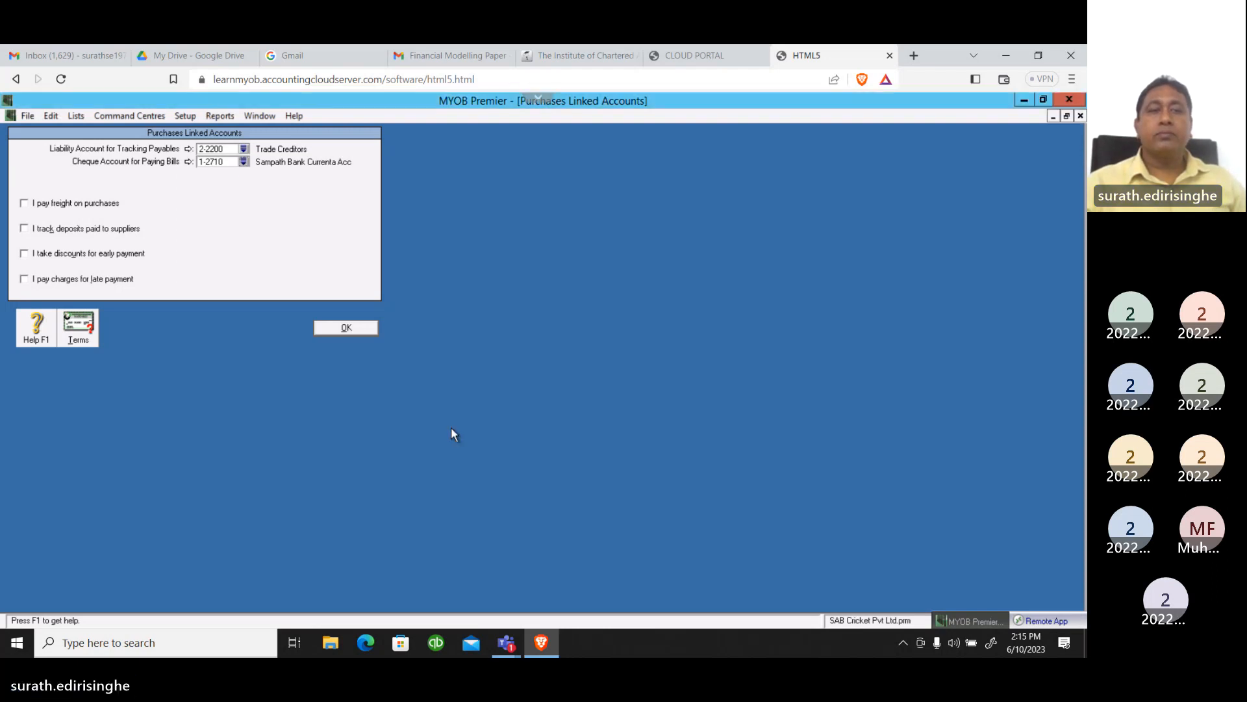
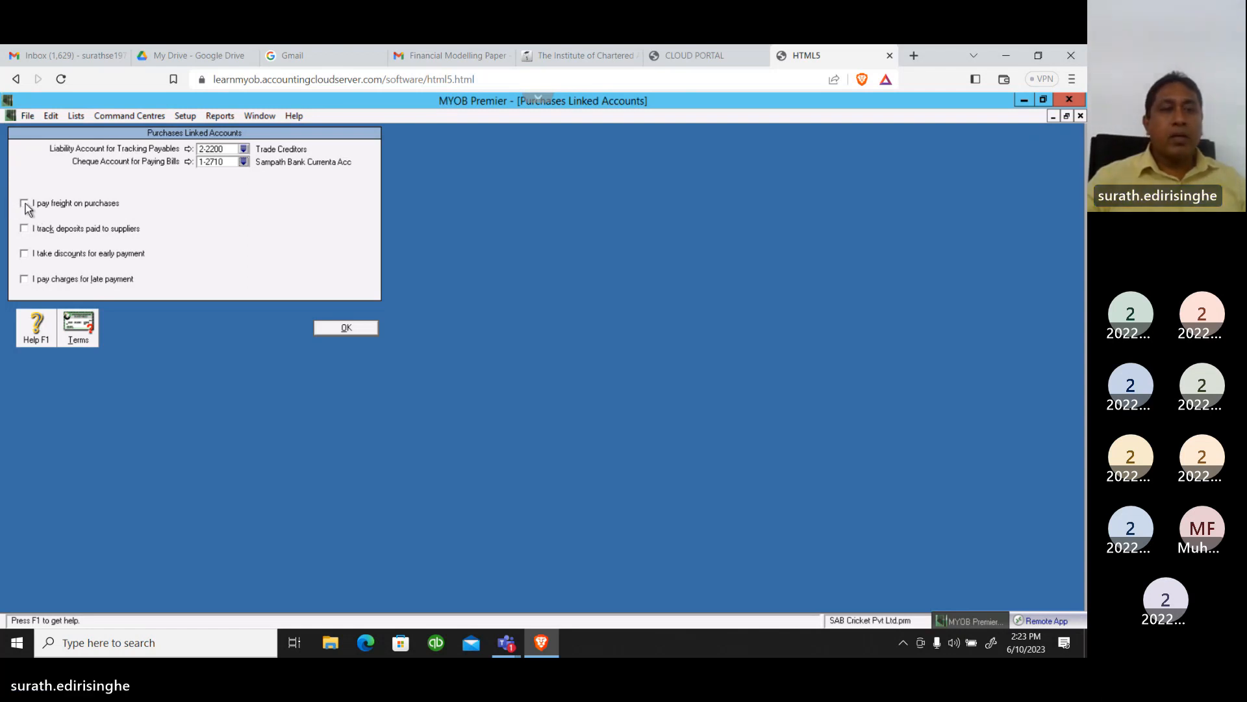
Turn on freight paid on purchases and link it to cost of sales account 5-1300 Freight Inwards
{"action": "left_click", "coordinate": [24, 204]}
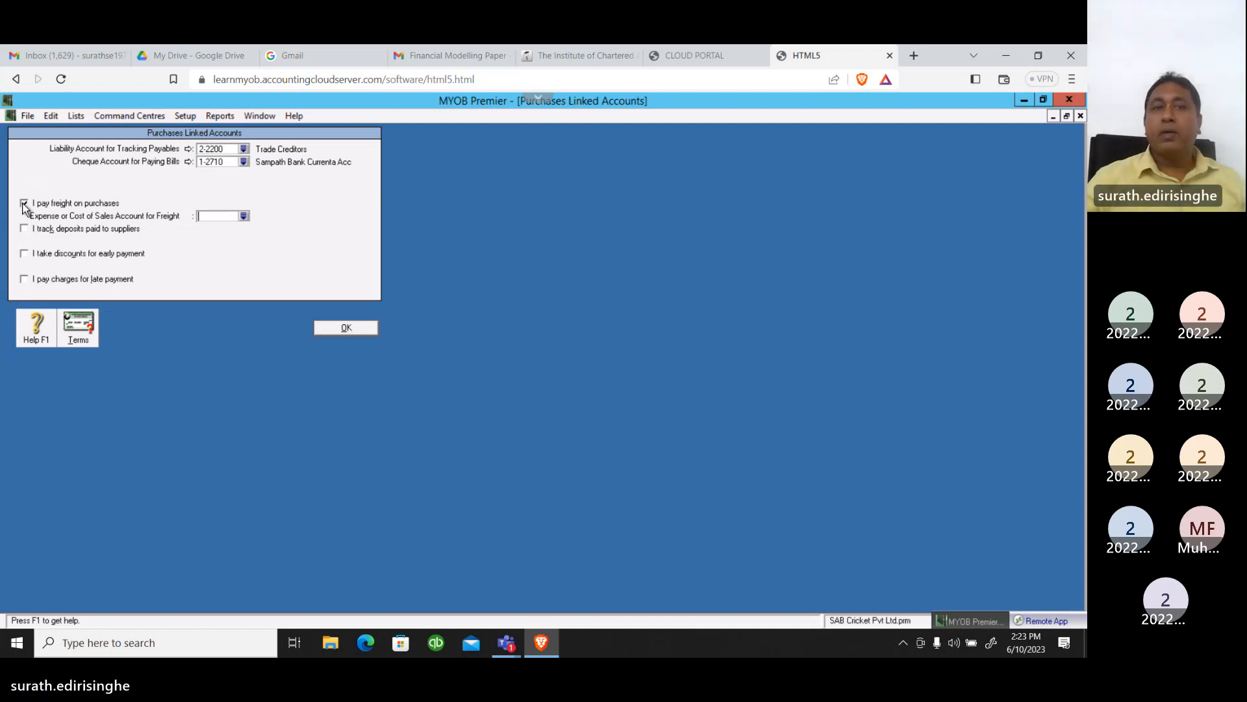
{"action": "left_click", "coordinate": [244, 216]}
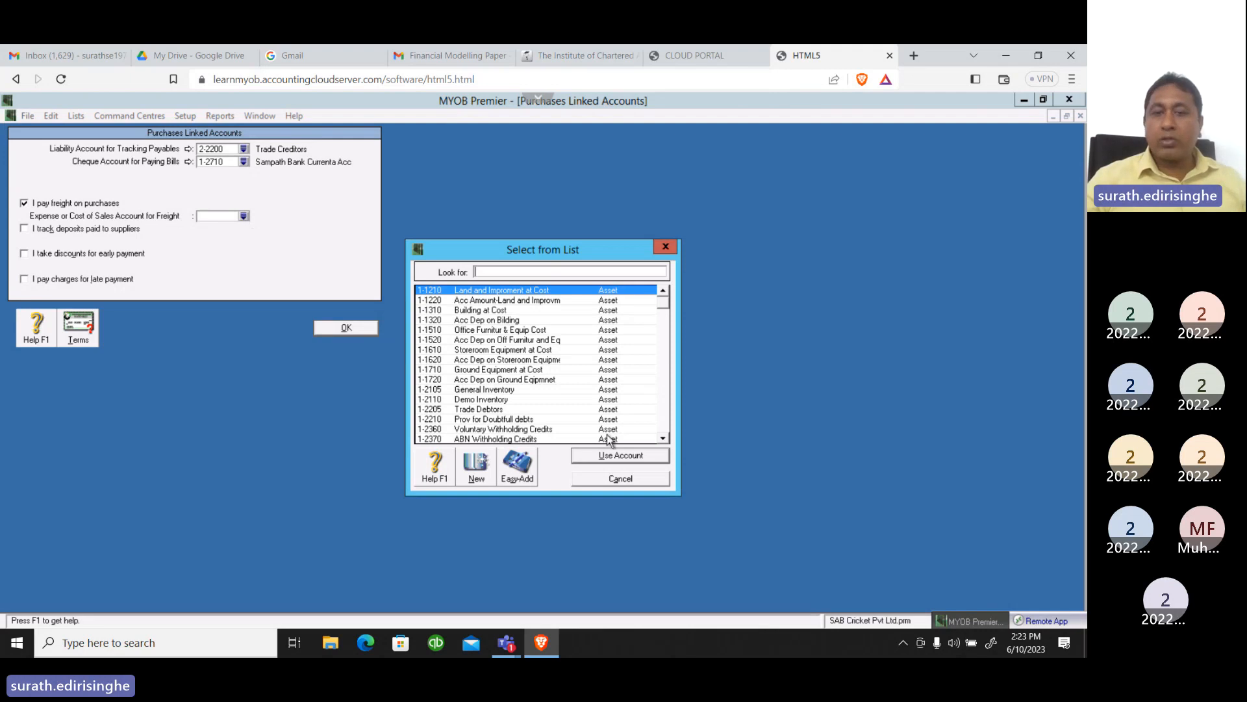
{"action": "left_click", "coordinate": [664, 438]}
{"action": "scroll", "coordinate": [664, 439], "scroll_direction": "down", "scroll_amount": 7}
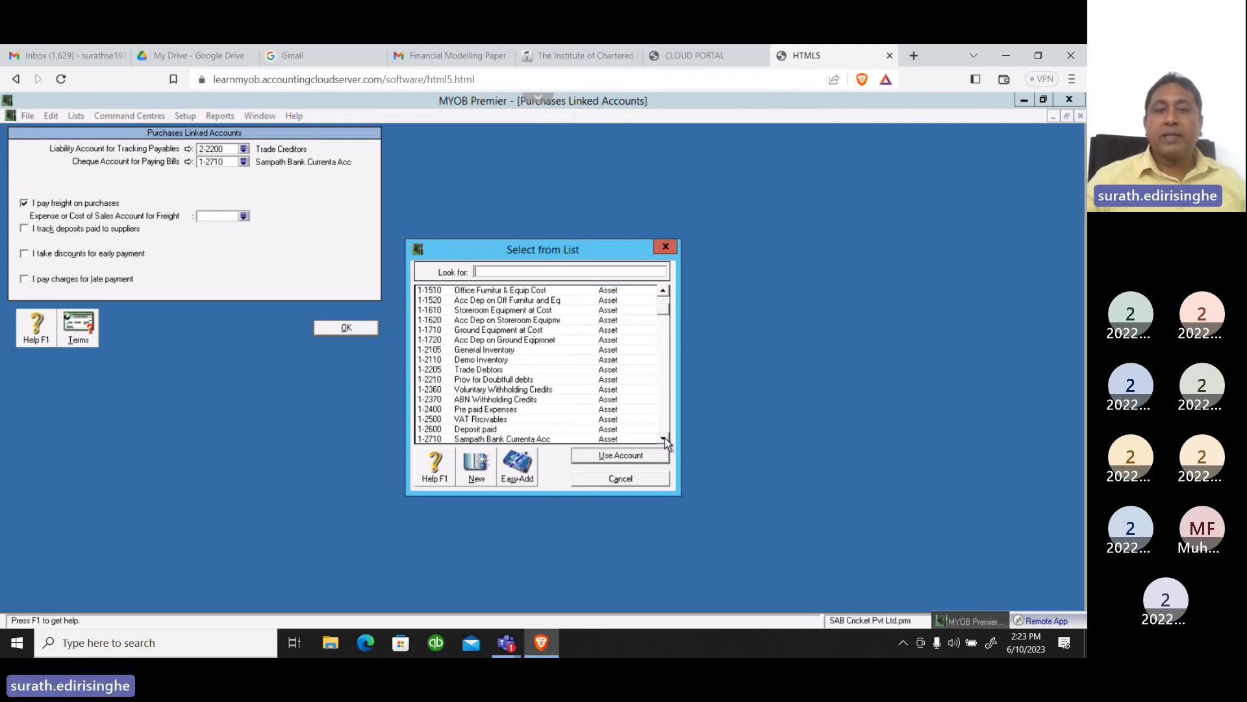
{"action": "scroll", "coordinate": [664, 438], "scroll_direction": "down", "scroll_amount": 2}
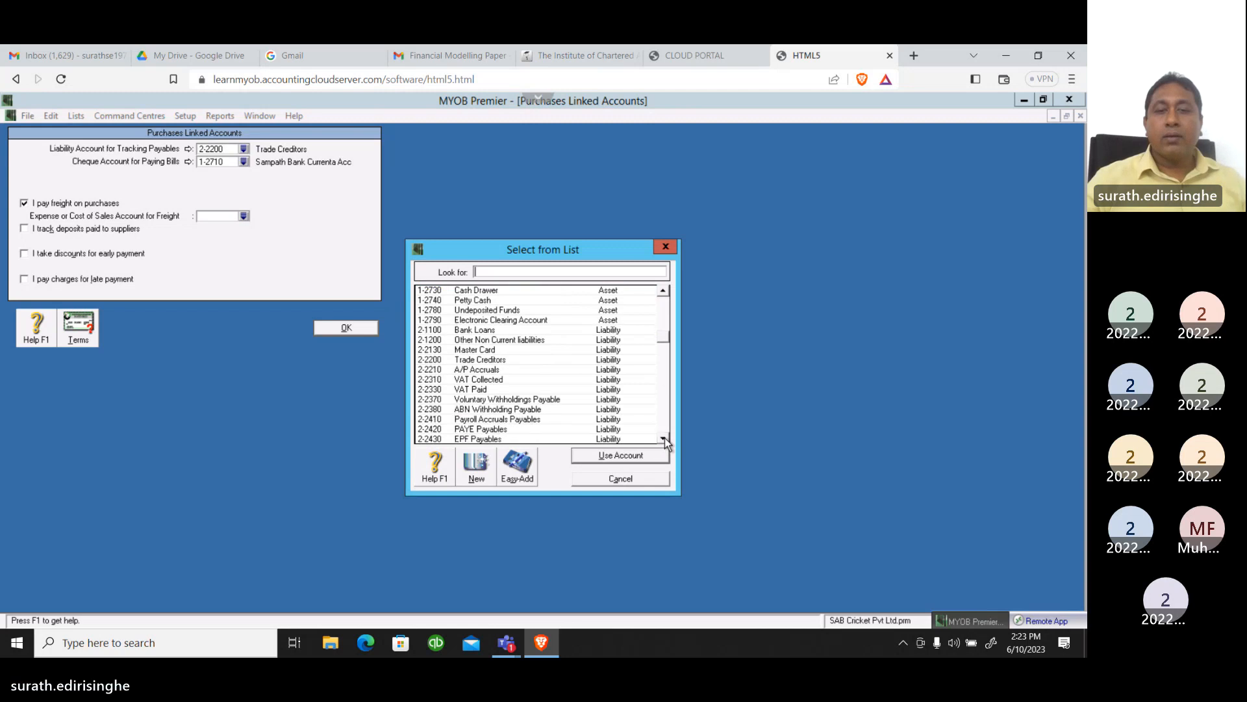
{"action": "scroll", "coordinate": [665, 438], "scroll_direction": "down", "scroll_amount": 10}
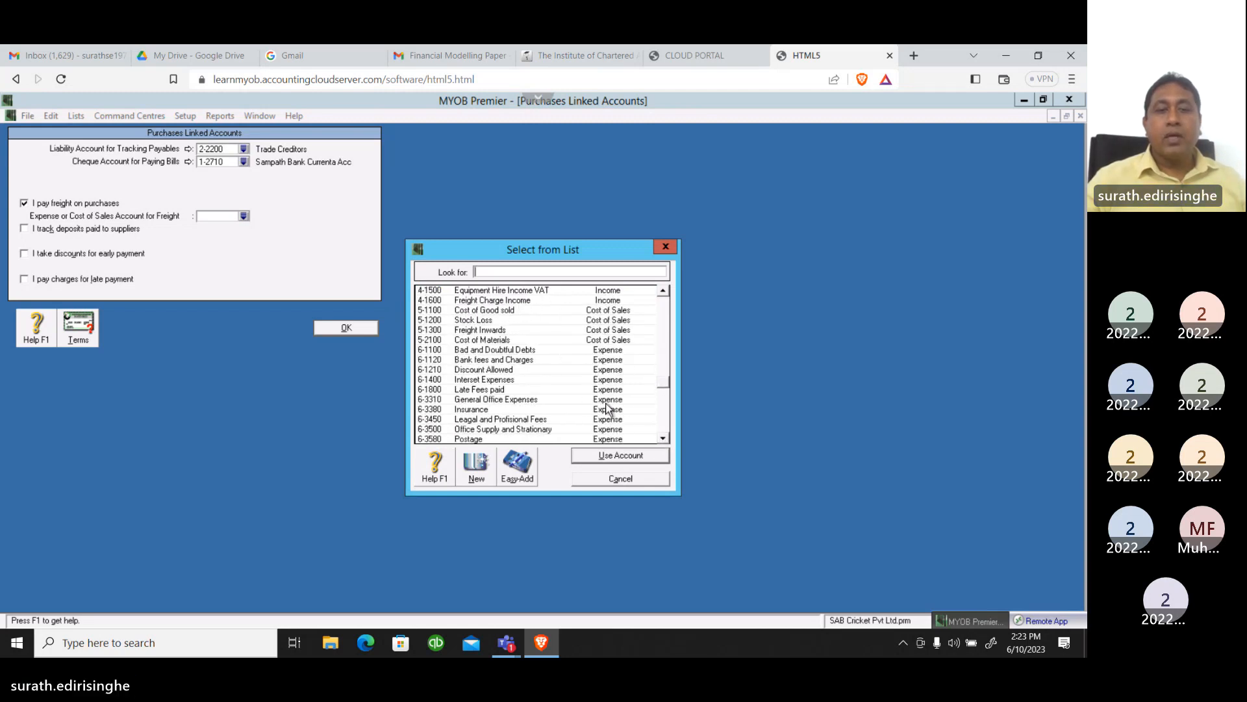
{"action": "left_click", "coordinate": [485, 332]}
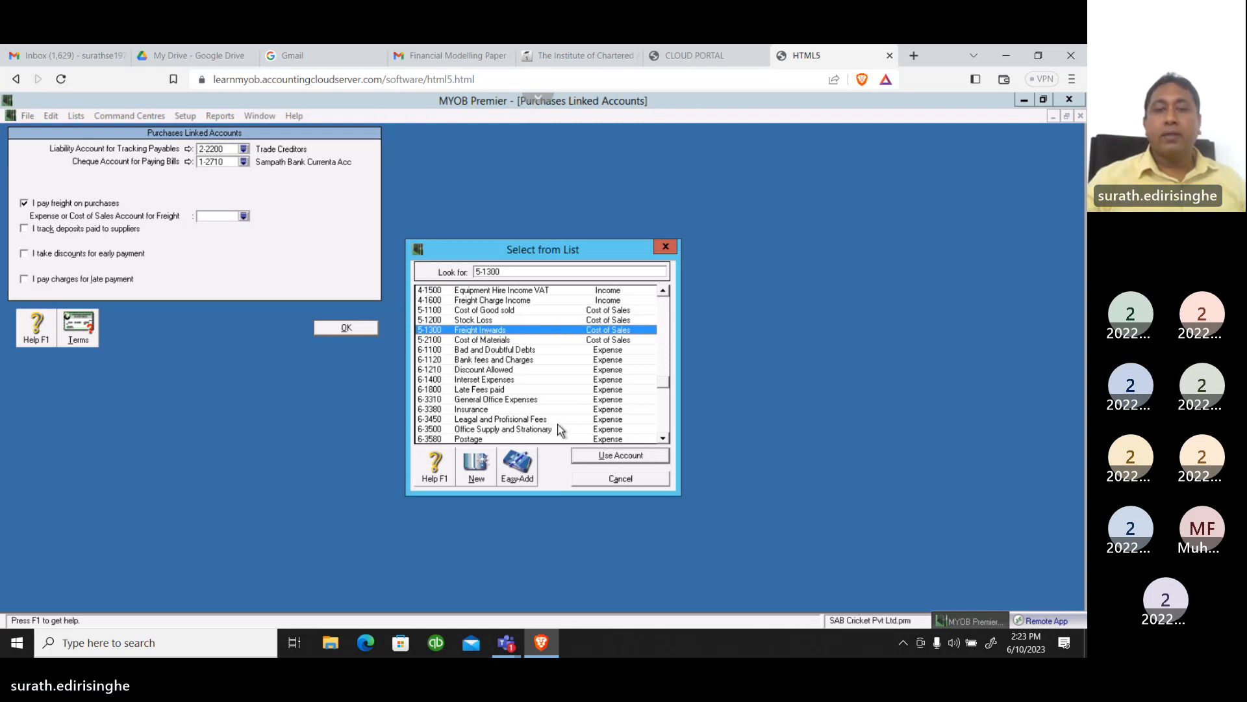
{"action": "left_click", "coordinate": [594, 457]}
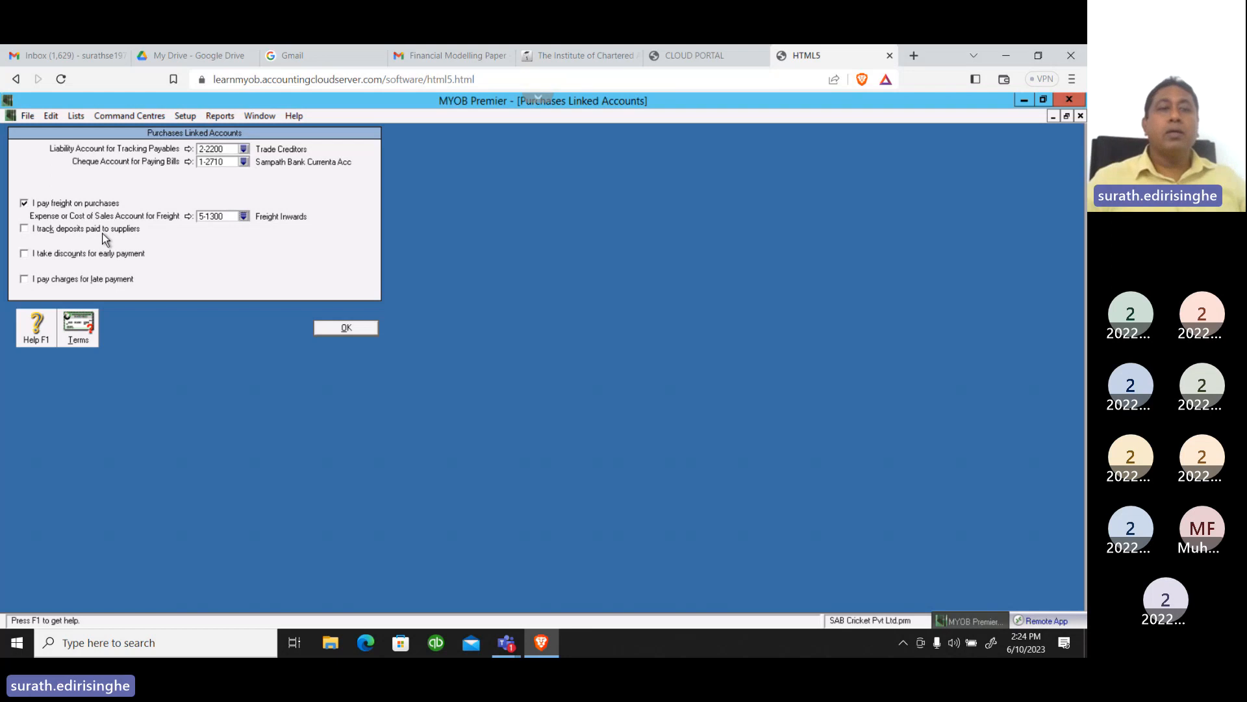
Turn on tracking of deposits paid to suppliers and link it to asset account 1-2600 Deposit paid
{"action": "left_click", "coordinate": [25, 229]}
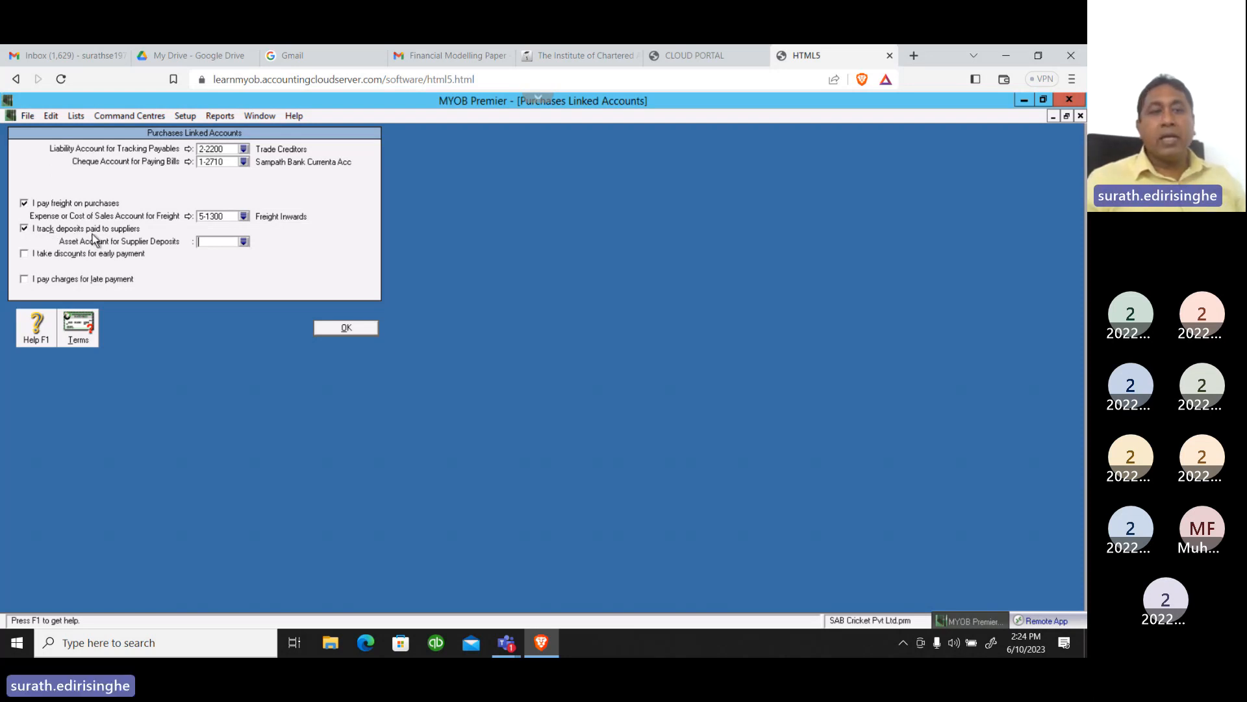
{"action": "left_click", "coordinate": [245, 241]}
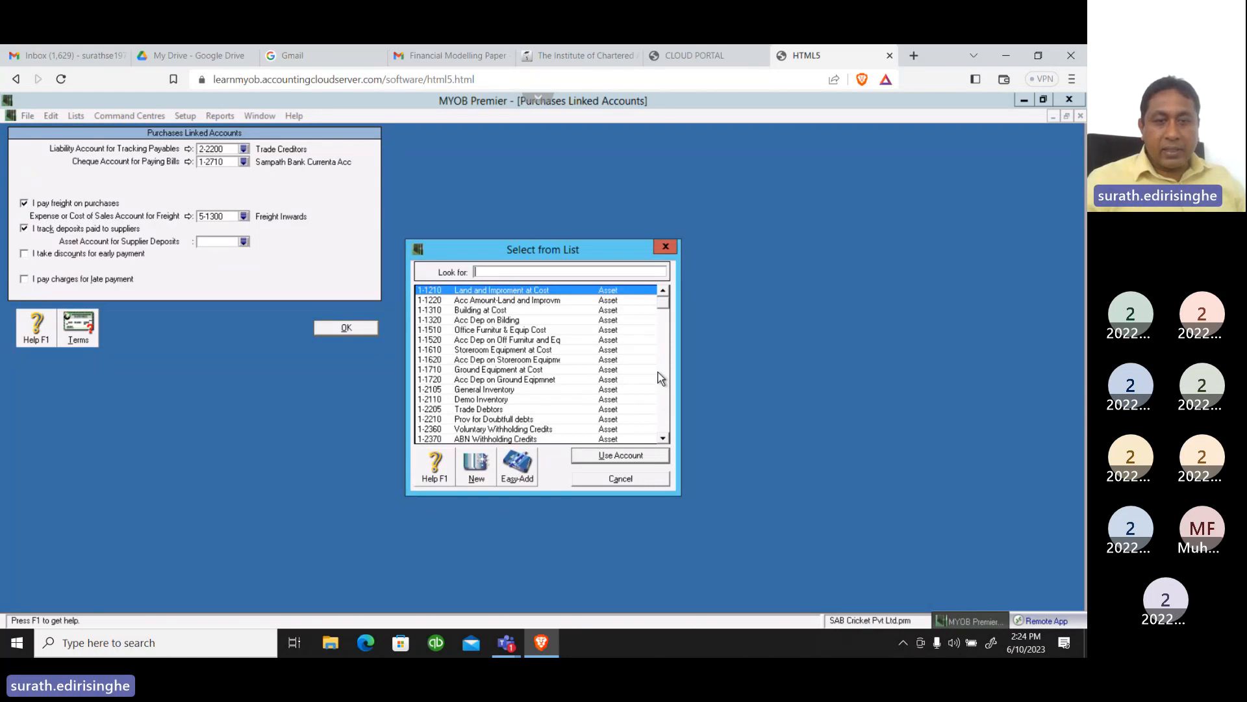
{"action": "left_click", "coordinate": [663, 439]}
{"action": "left_click", "coordinate": [663, 439]}
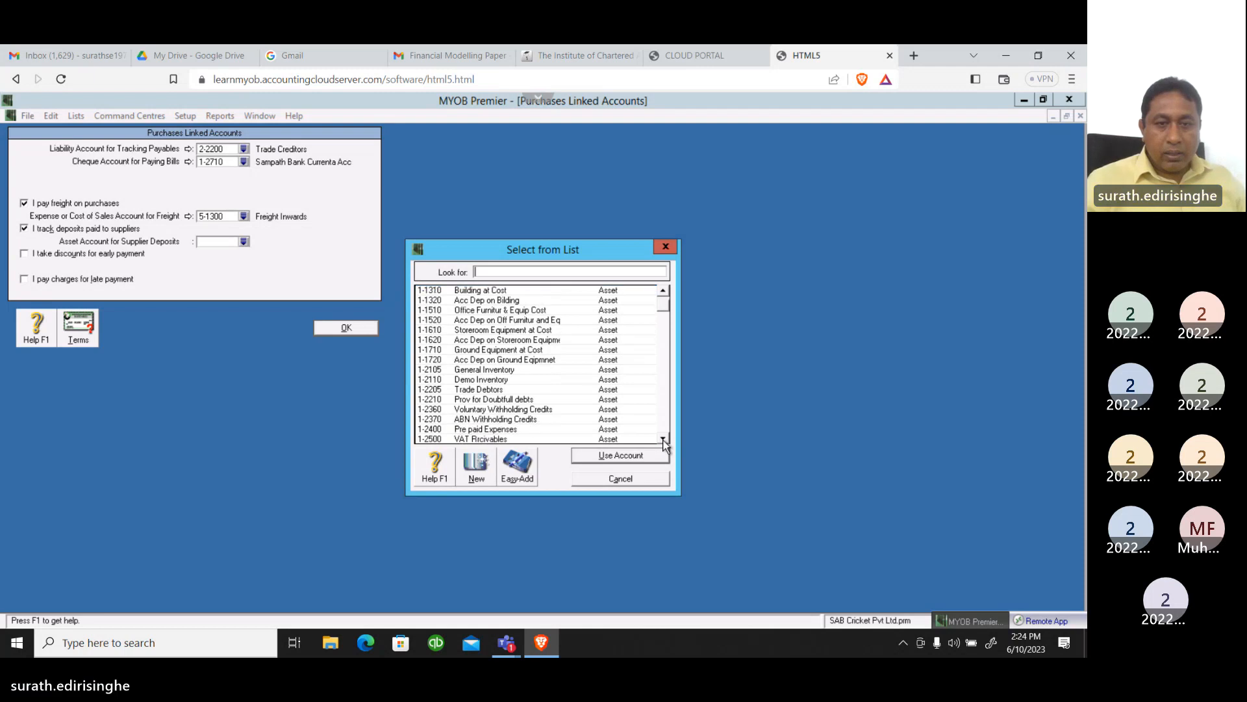
{"action": "left_click", "coordinate": [664, 440]}
{"action": "left_click", "coordinate": [663, 440]}
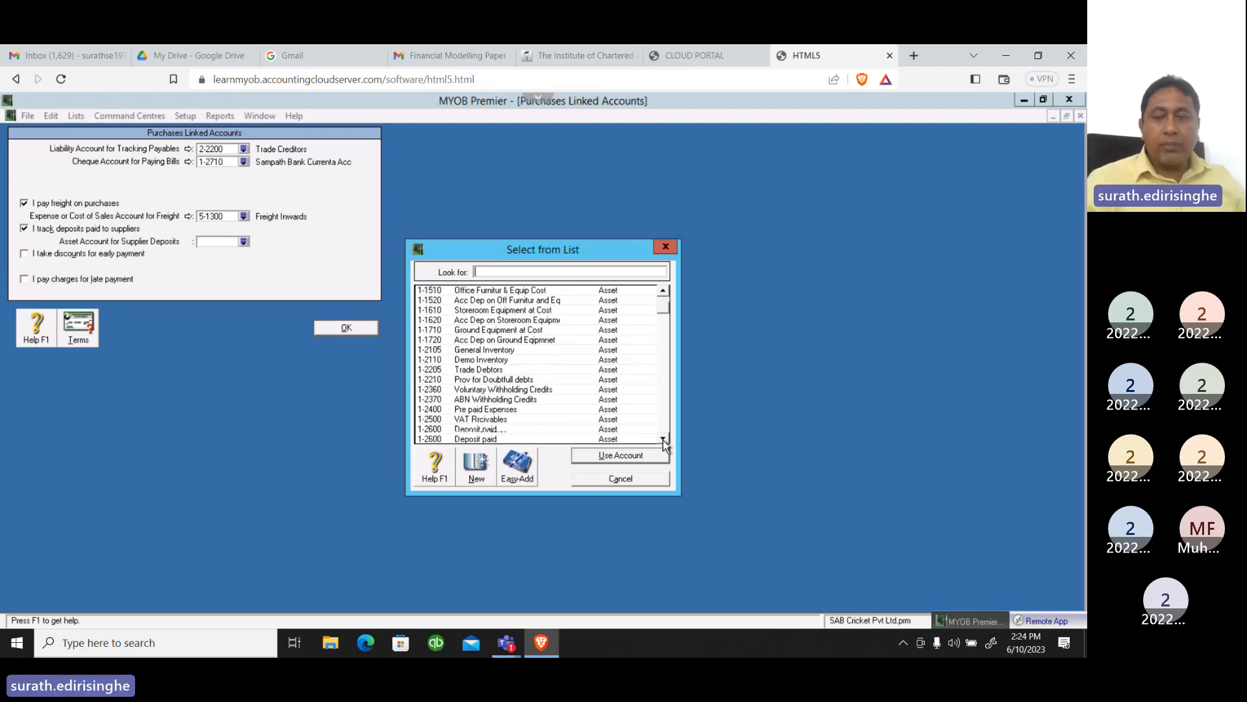
{"action": "left_click", "coordinate": [664, 439]}
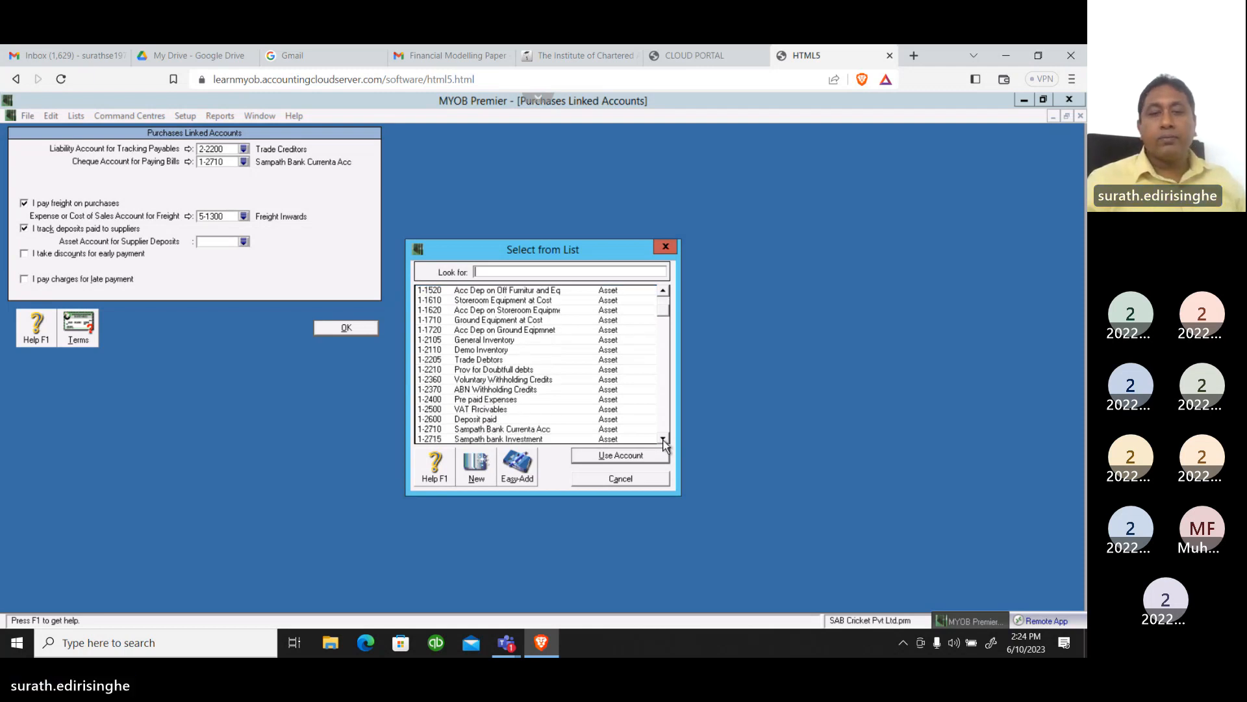
{"action": "left_click", "coordinate": [510, 421]}
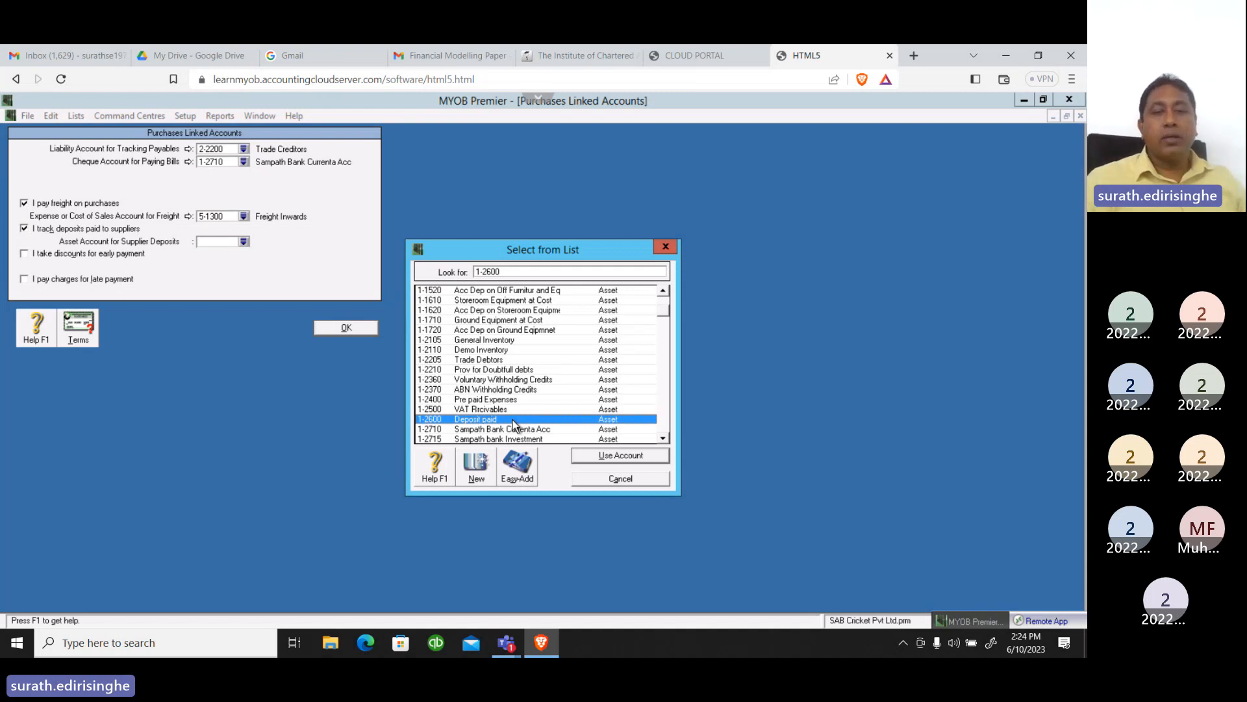
{"action": "left_click", "coordinate": [602, 457]}
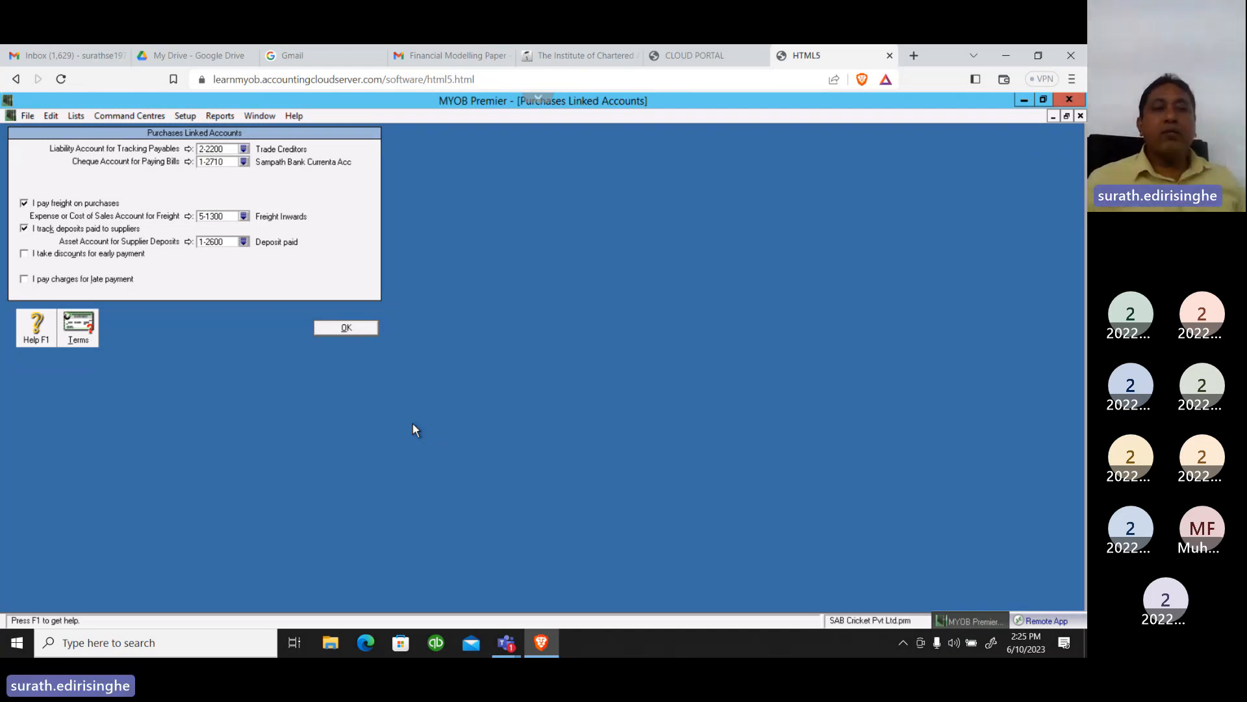
Turn on discounts taken for early payment, link them to account 8-2000 Discount Recived and accept the account type notice
{"action": "left_click", "coordinate": [24, 254]}
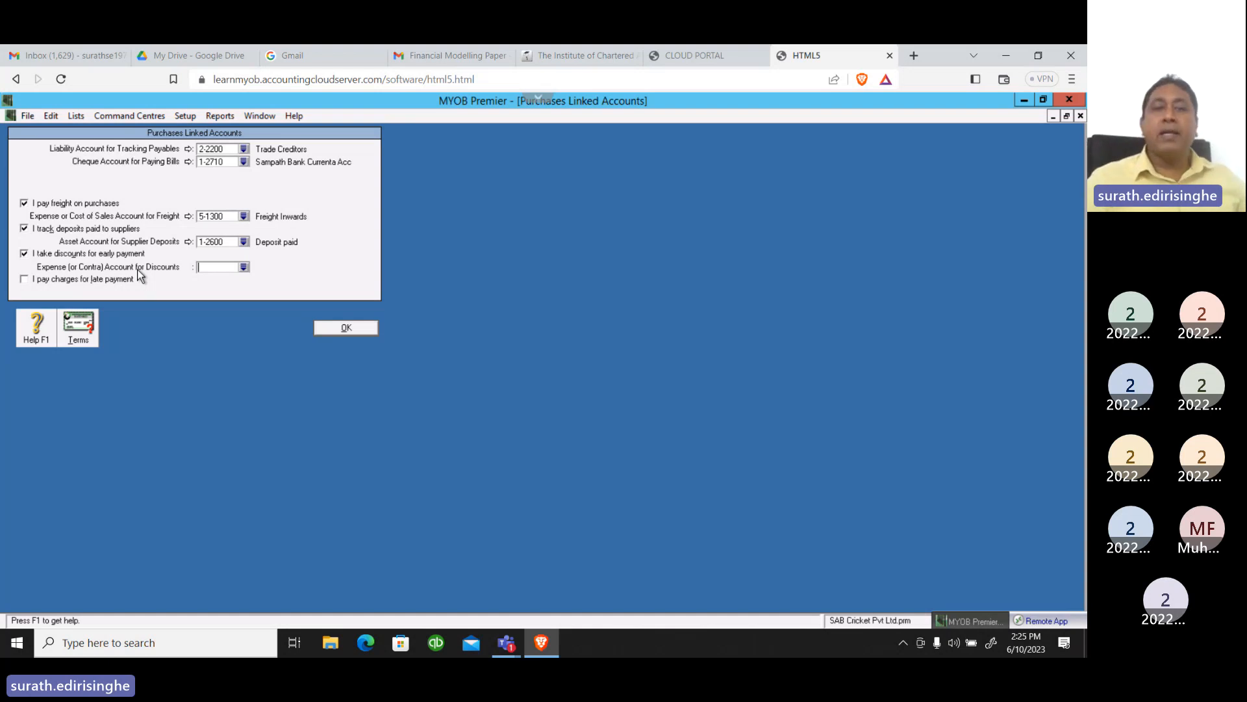
{"action": "left_click", "coordinate": [244, 267]}
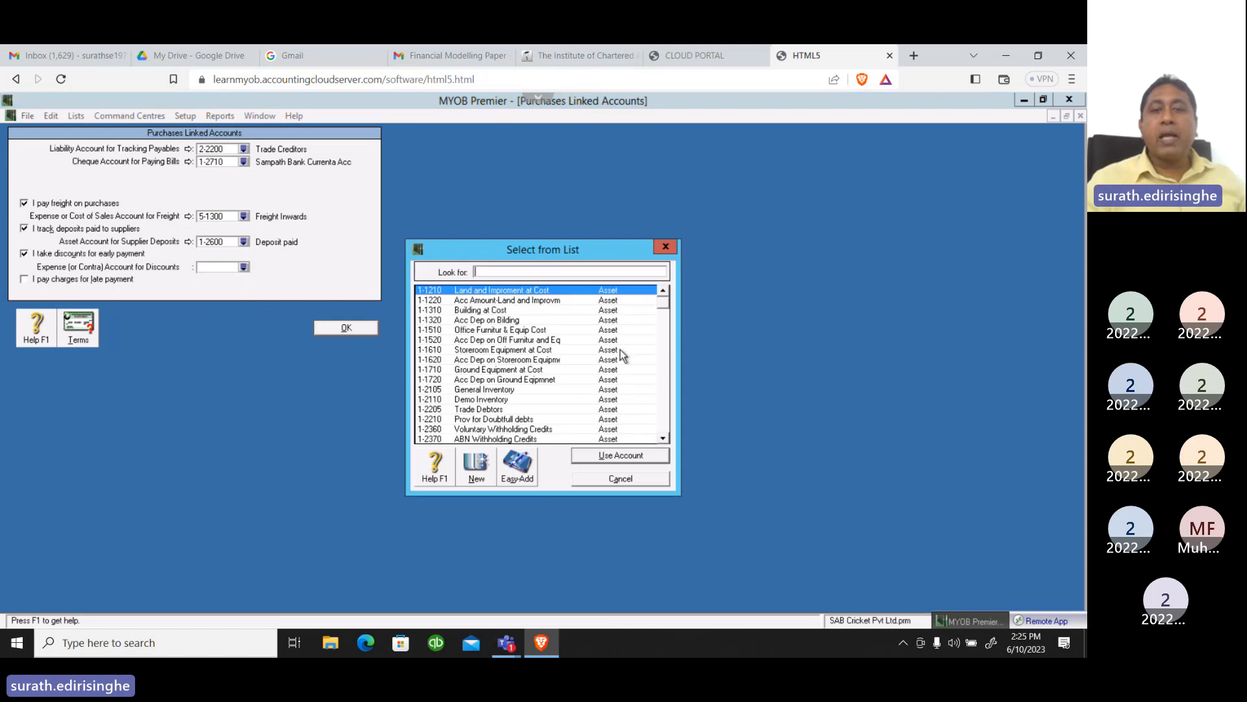
{"action": "left_click_drag", "start_coordinate": [660, 310], "coordinate": [662, 432]}
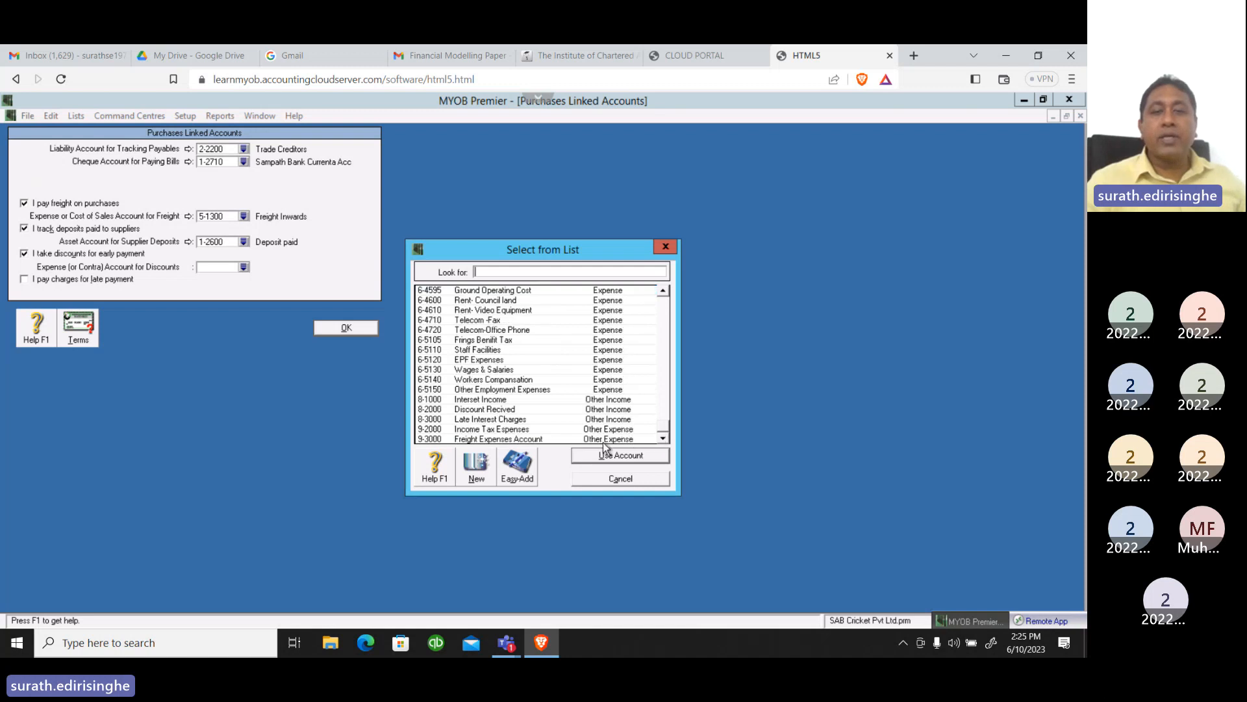
{"action": "left_click", "coordinate": [510, 411]}
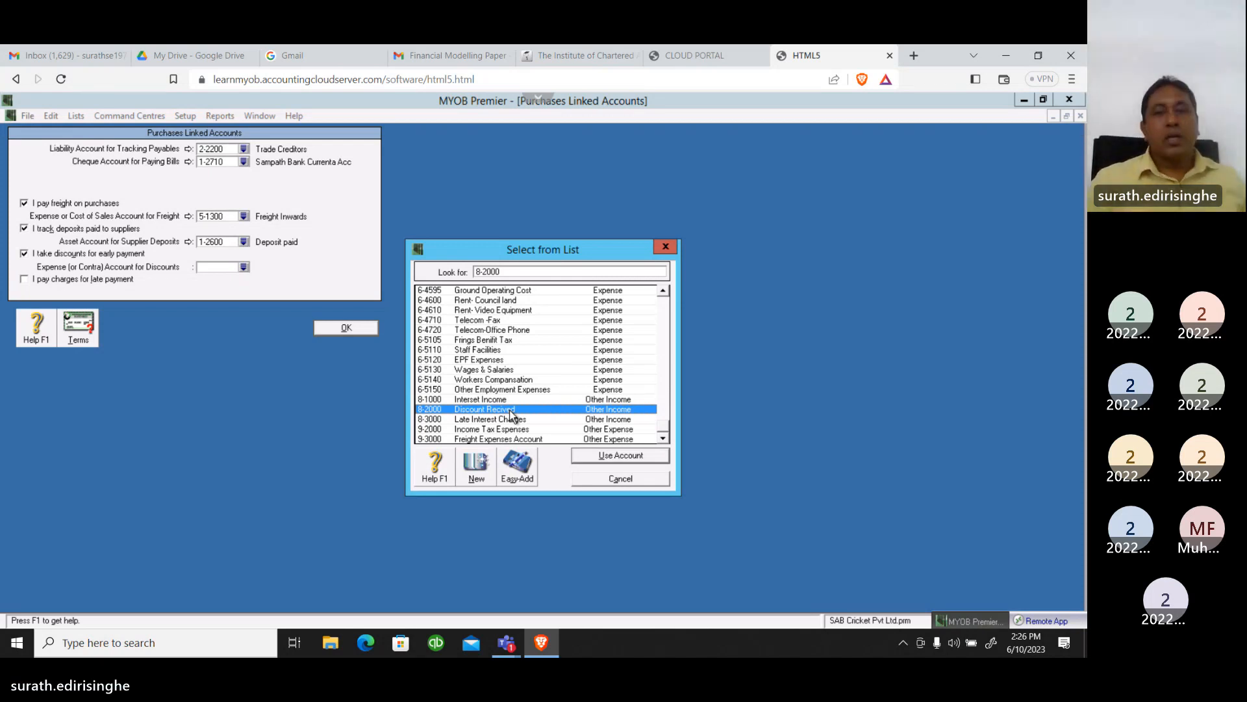
{"action": "left_click", "coordinate": [621, 455]}
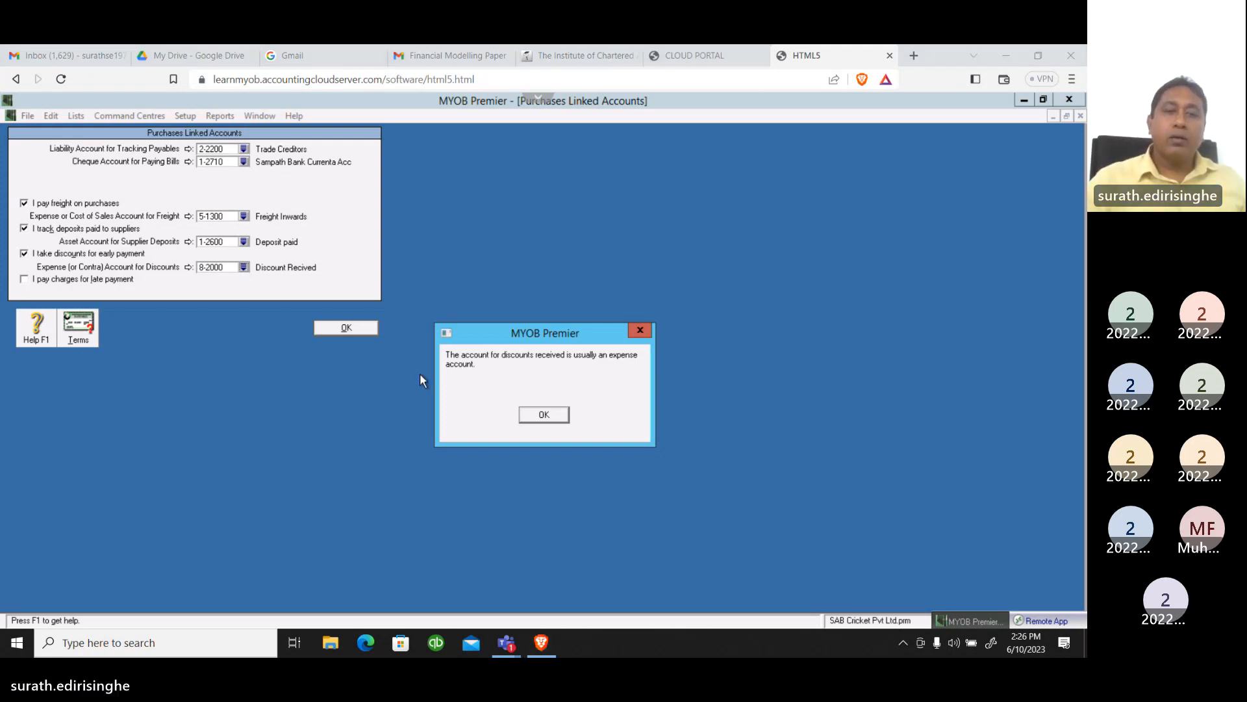
{"action": "left_click", "coordinate": [528, 418]}
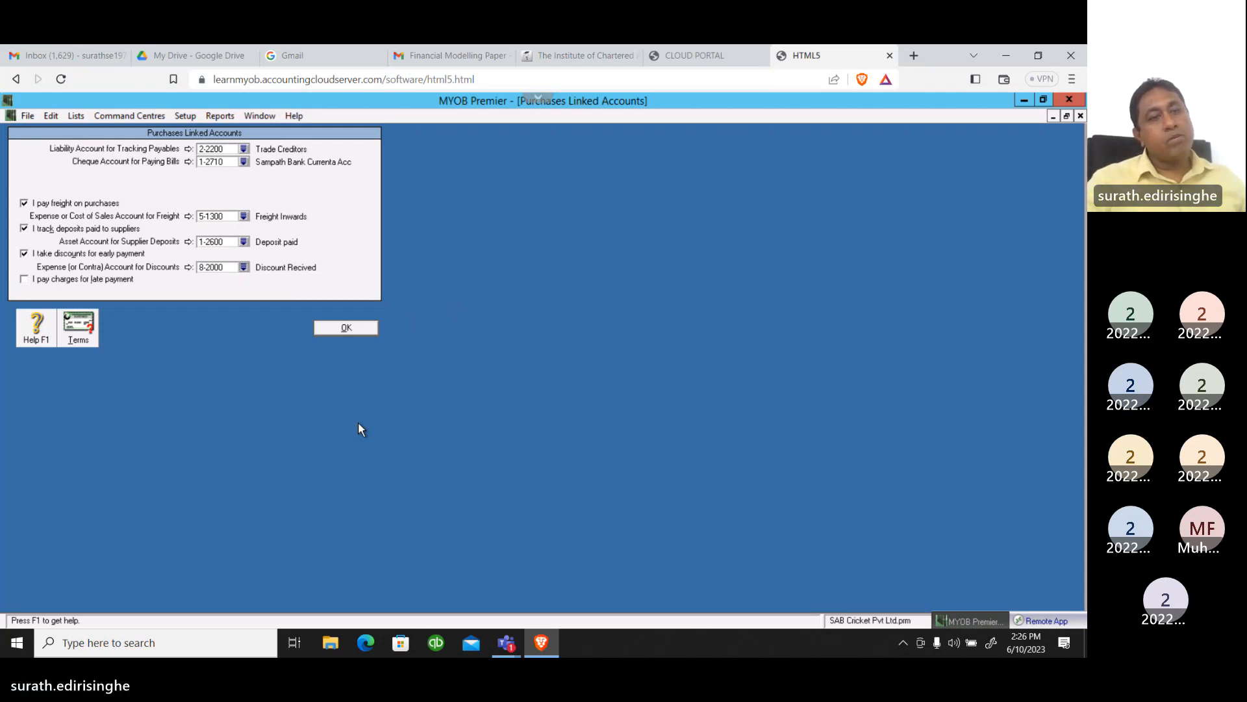
Turn on charges paid for late payment and link them to expense account 6-1800 Late Fees paid
{"action": "left_click", "coordinate": [24, 279]}
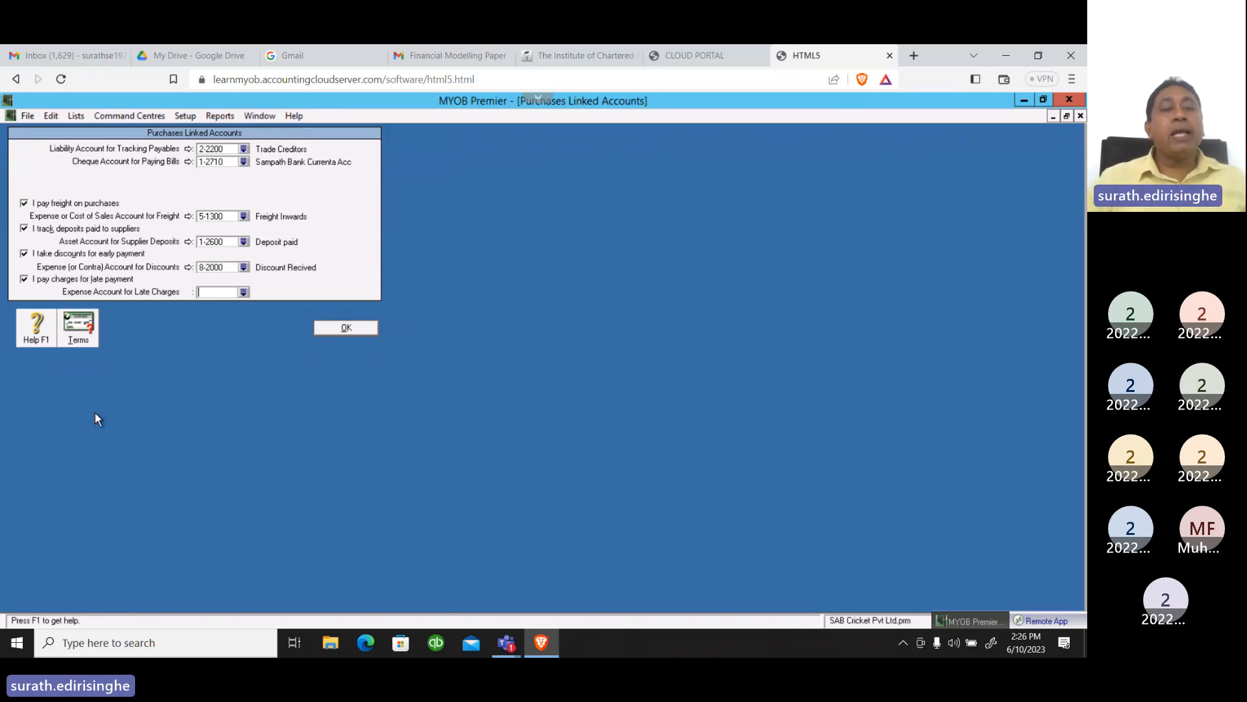
{"action": "left_click", "coordinate": [243, 293]}
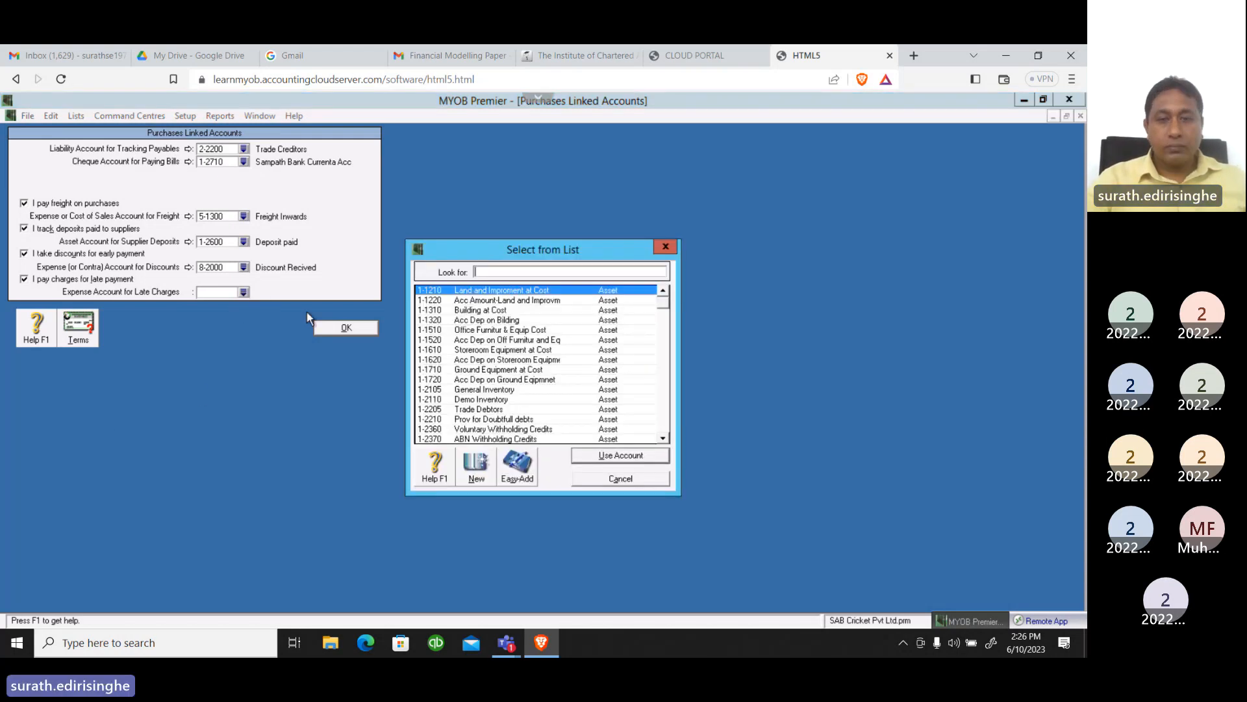
{"action": "left_click_drag", "start_coordinate": [661, 308], "coordinate": [659, 409]}
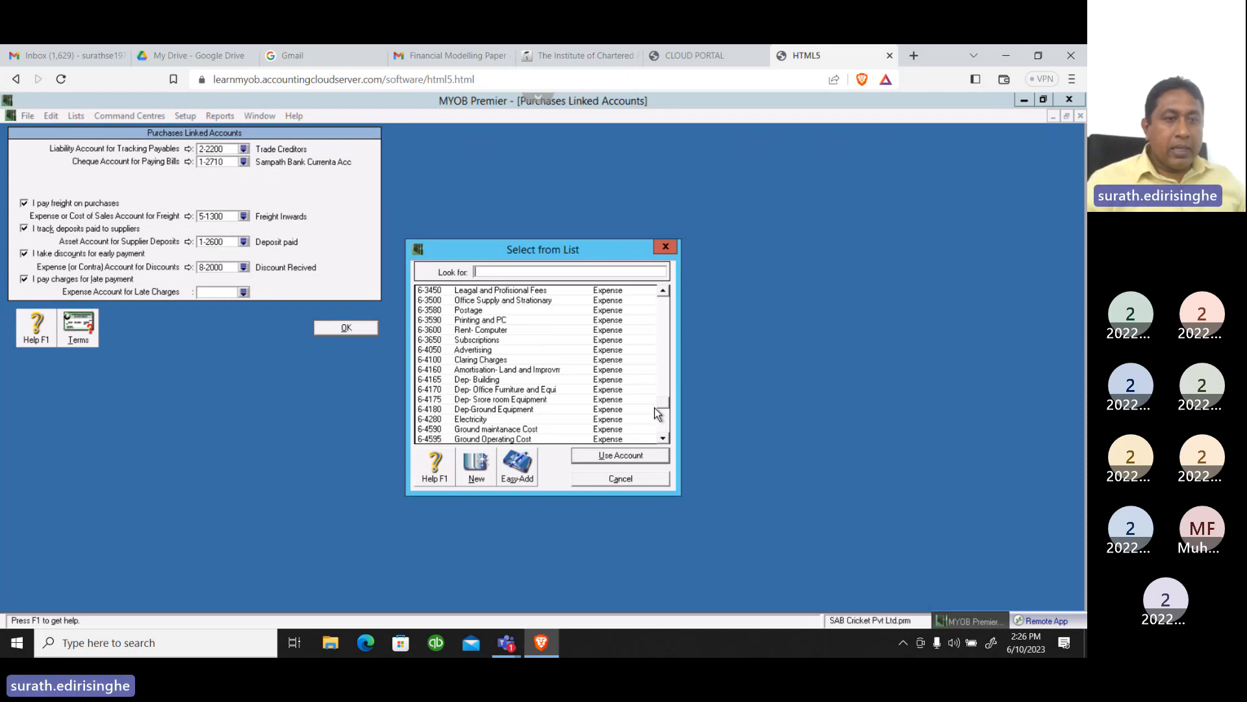
{"action": "left_click", "coordinate": [666, 438]}
{"action": "left_click", "coordinate": [667, 438]}
{"action": "left_click", "coordinate": [667, 437]}
{"action": "left_click", "coordinate": [667, 438]}
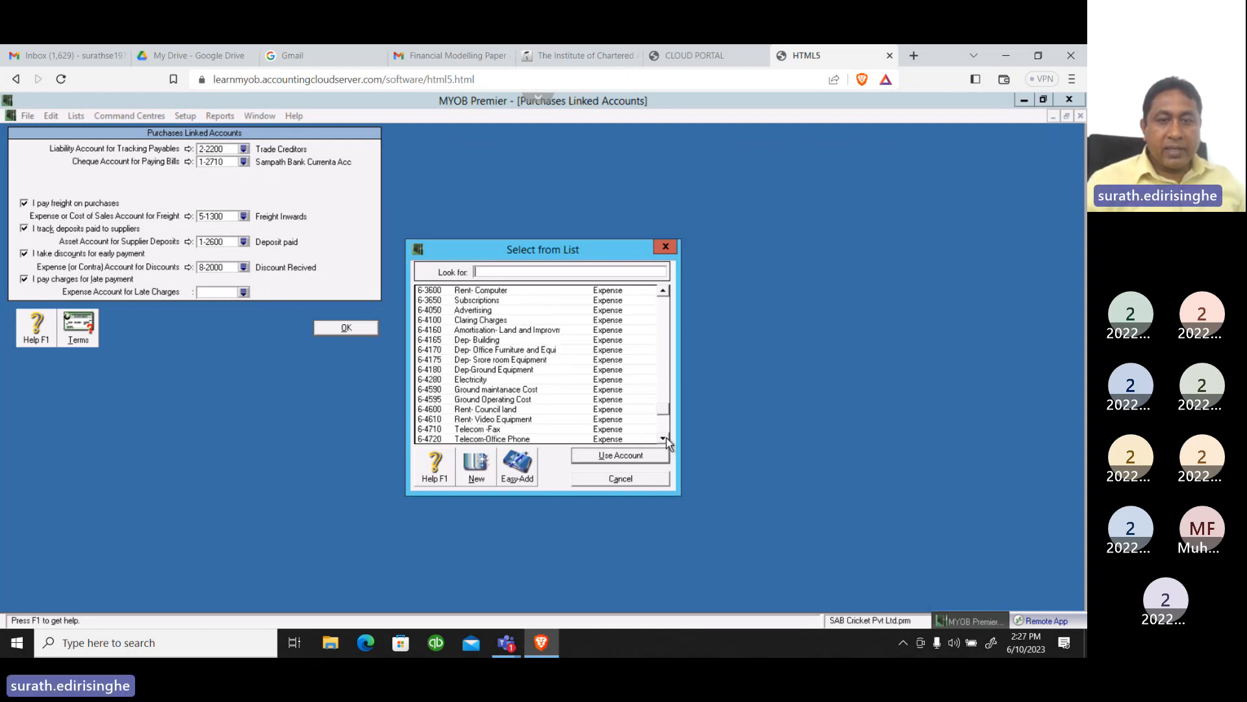
{"action": "left_click", "coordinate": [667, 438]}
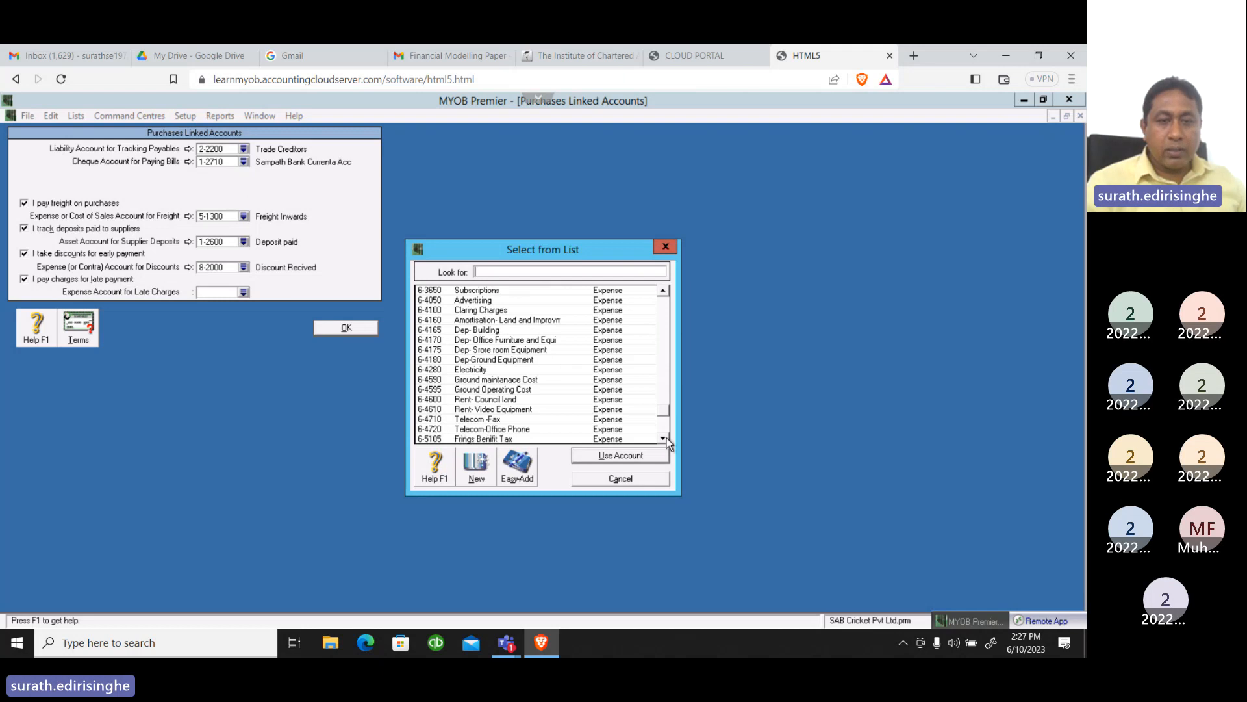
{"action": "left_click", "coordinate": [666, 438]}
{"action": "left_click", "coordinate": [666, 438]}
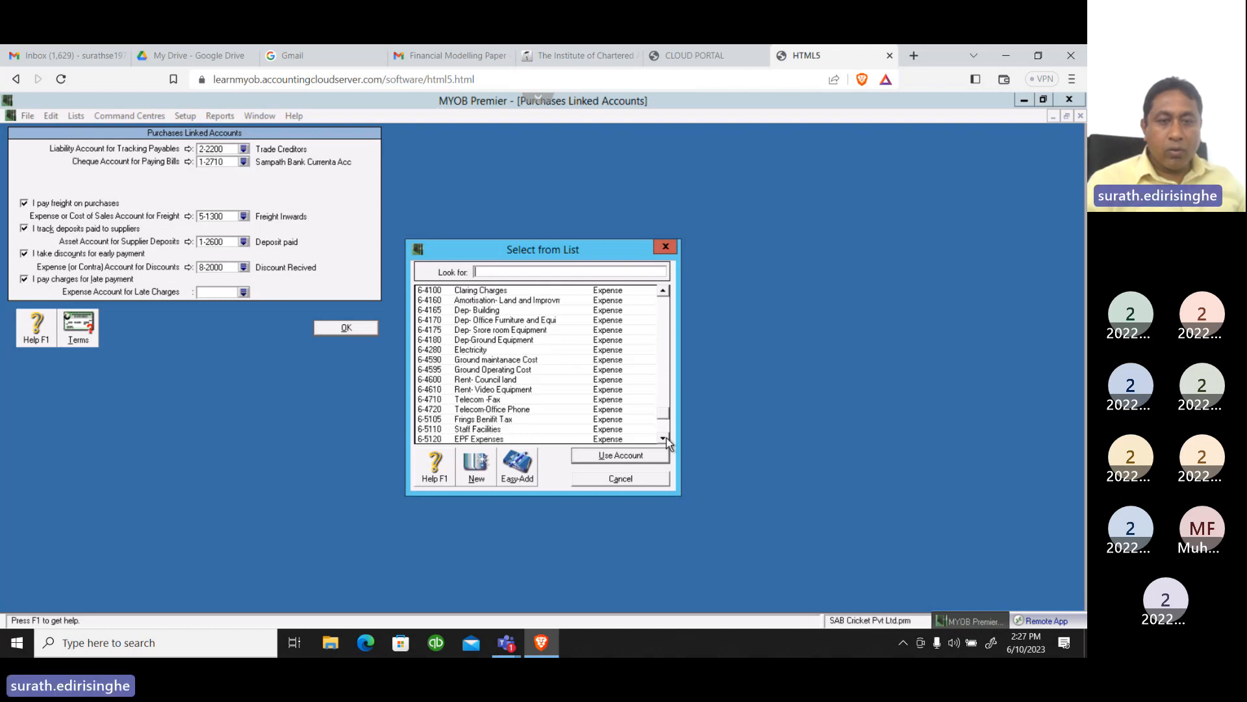
{"action": "left_click", "coordinate": [667, 438]}
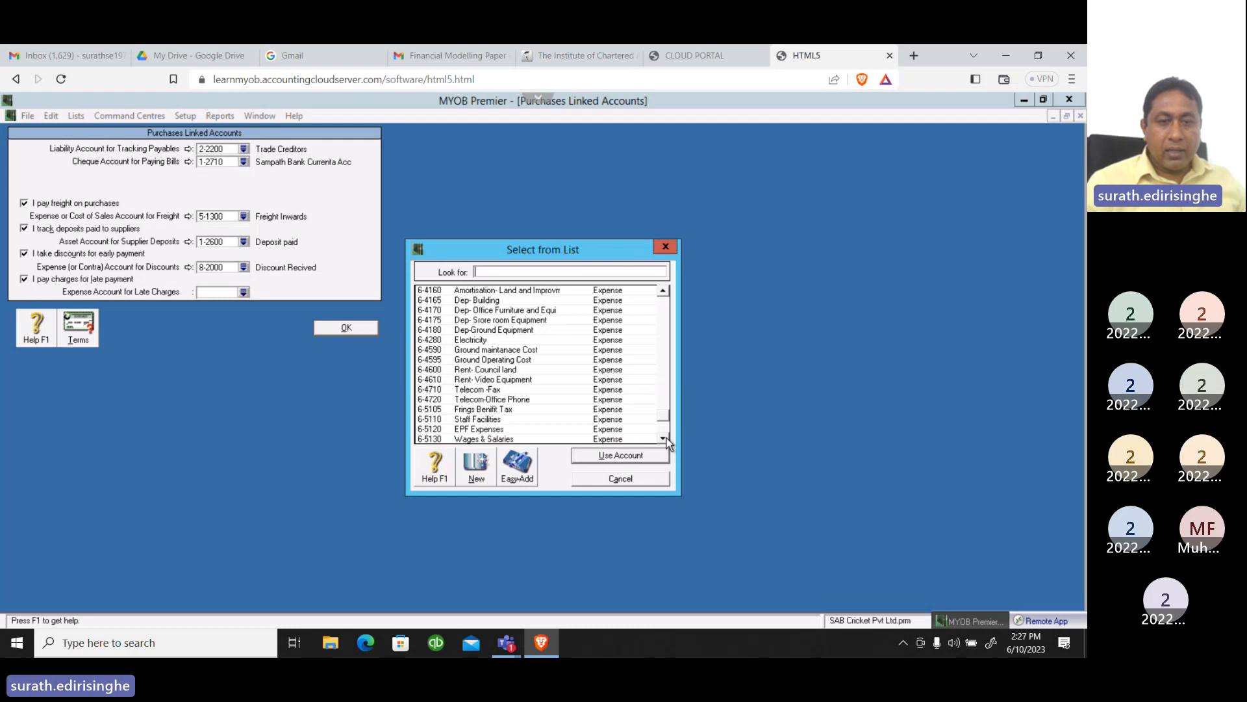
{"action": "left_click", "coordinate": [667, 438]}
{"action": "left_click", "coordinate": [666, 438]}
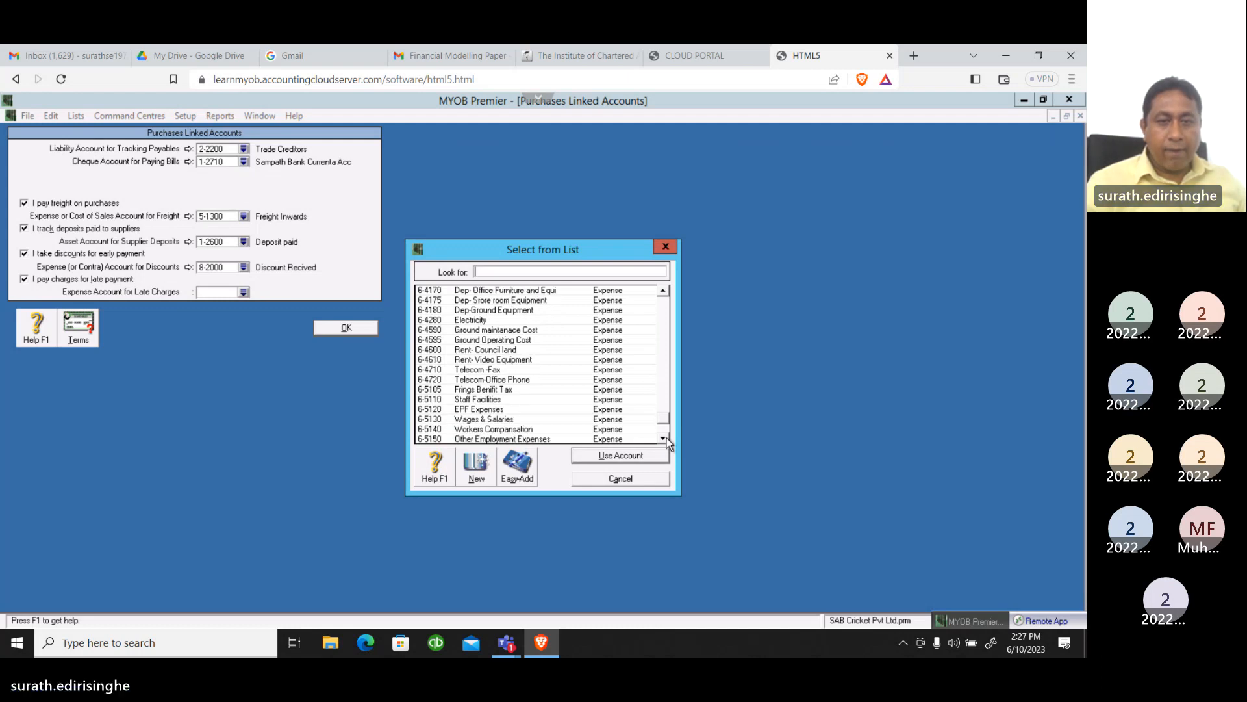
{"action": "left_click", "coordinate": [667, 438]}
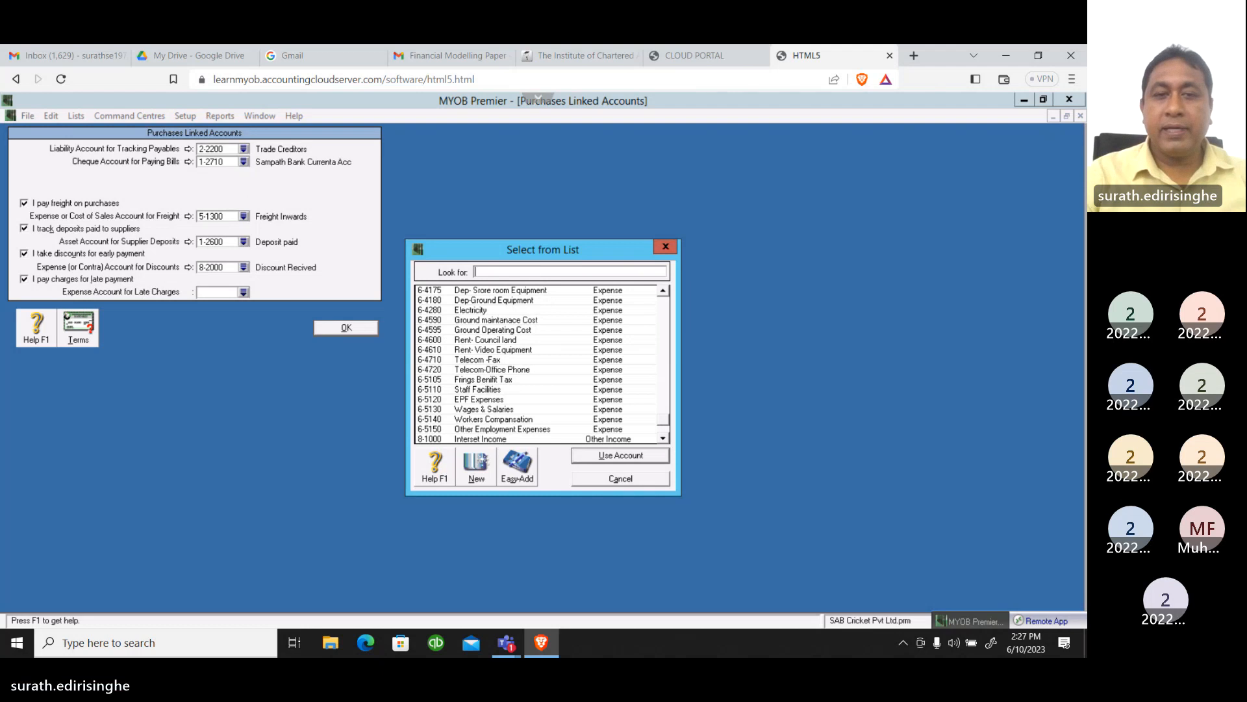
{"action": "type", "text": "61"}
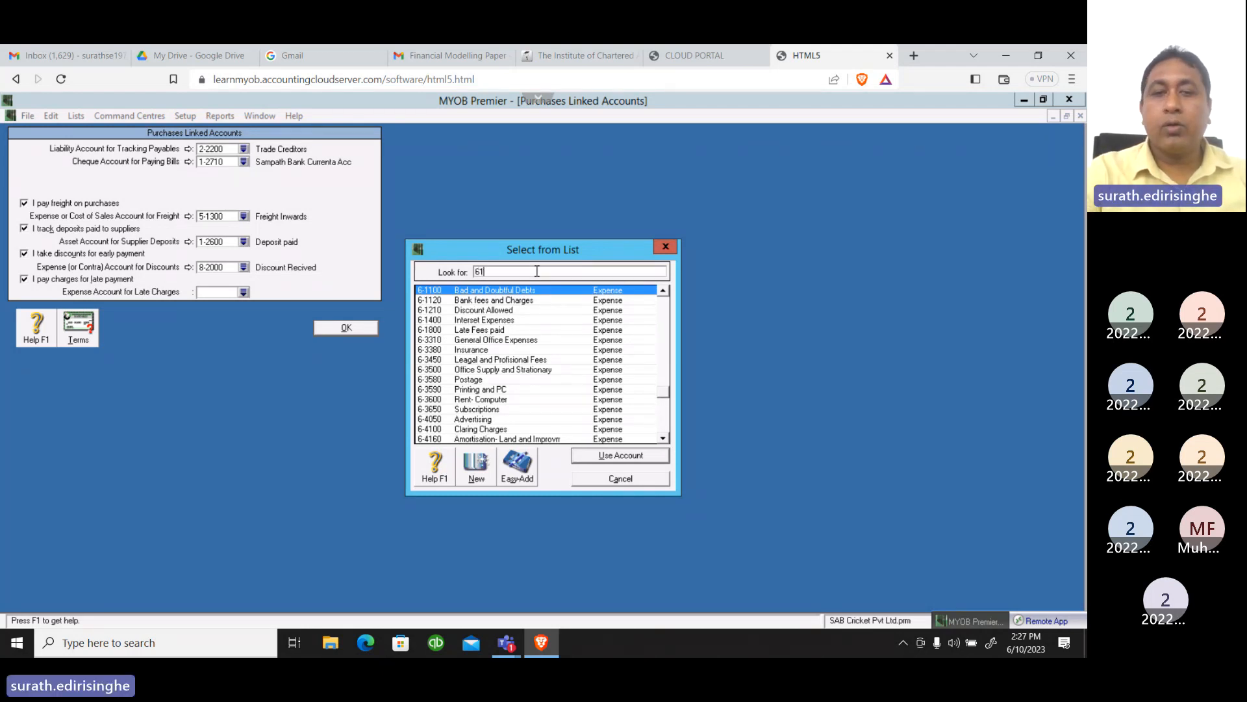
{"action": "key", "text": "BackSpace"}
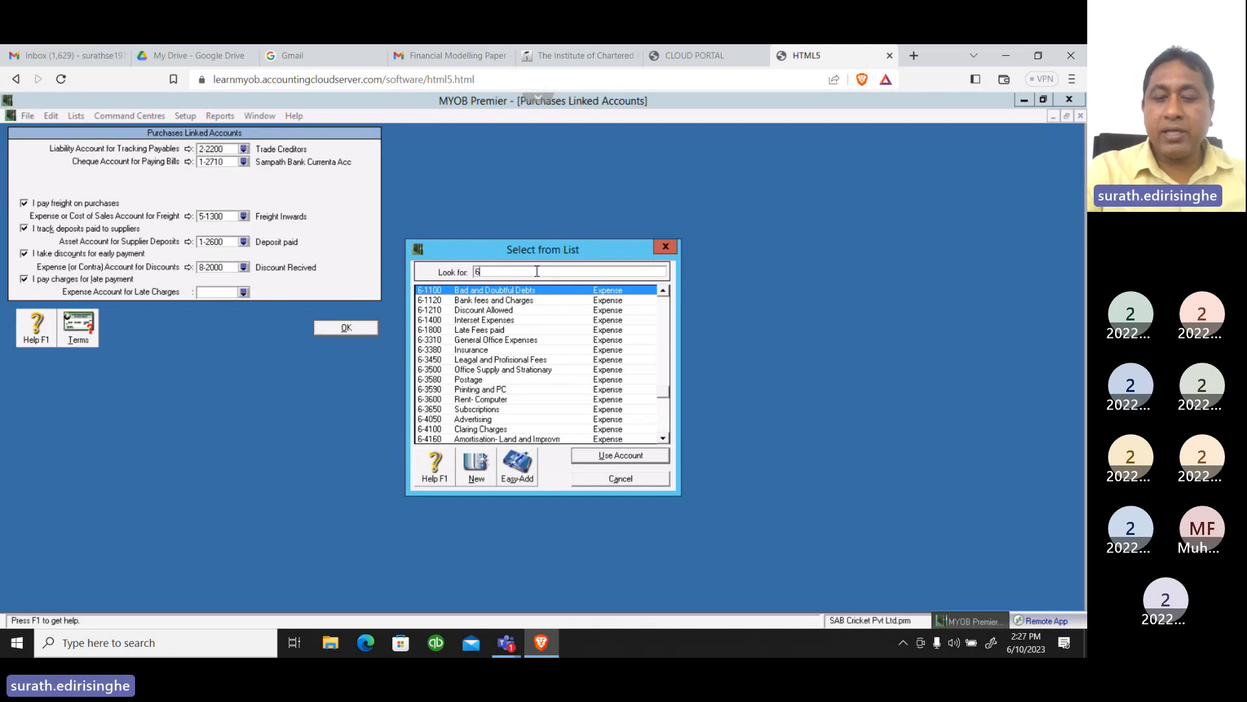
{"action": "type", "text": "-"}
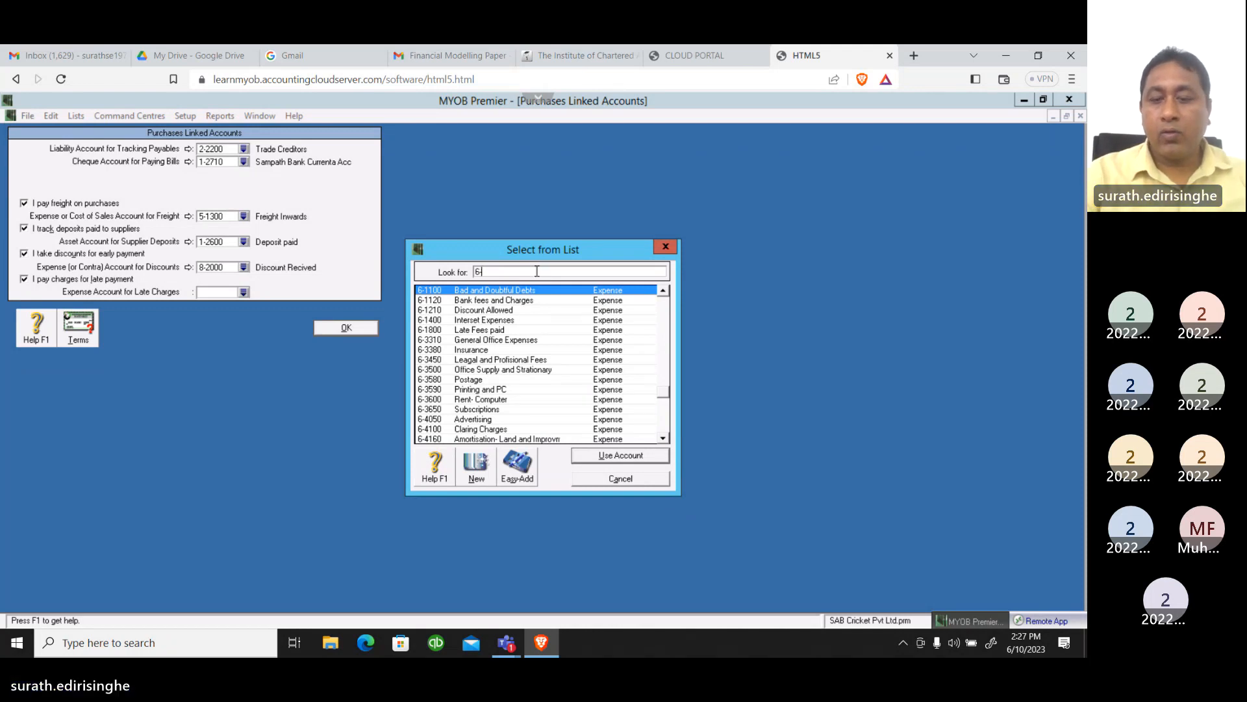
{"action": "type", "text": "1"}
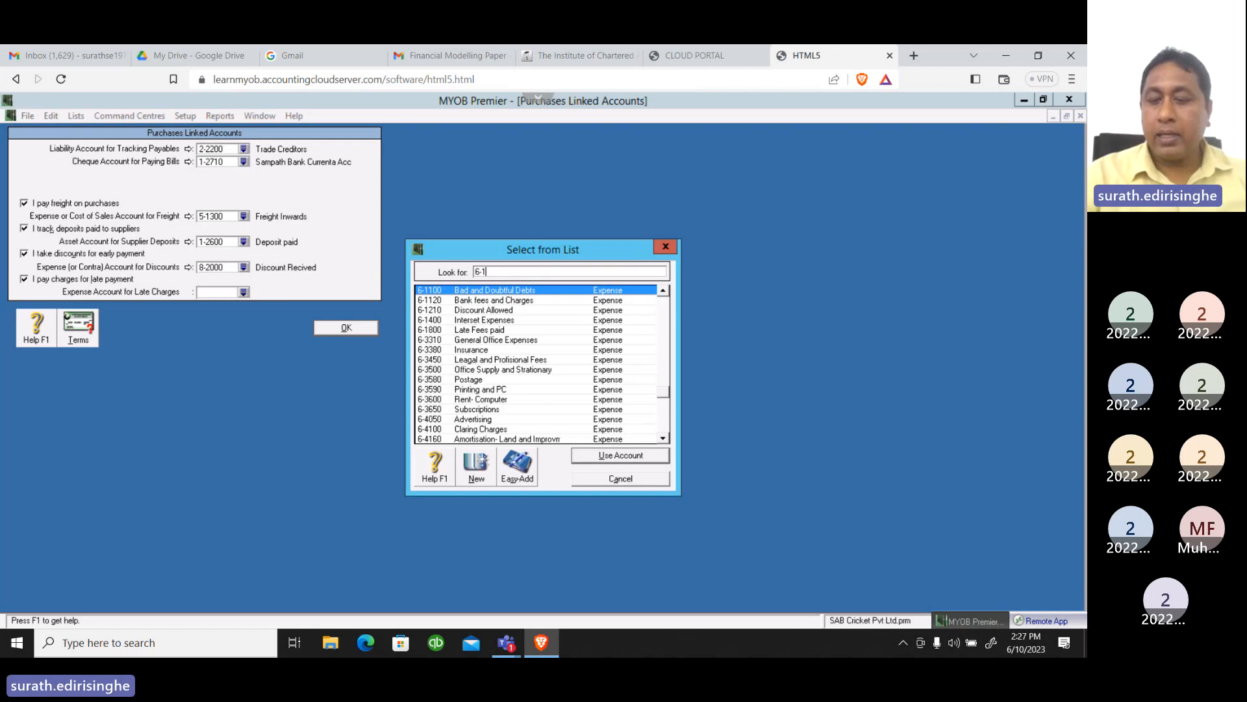
{"action": "type", "text": "800"}
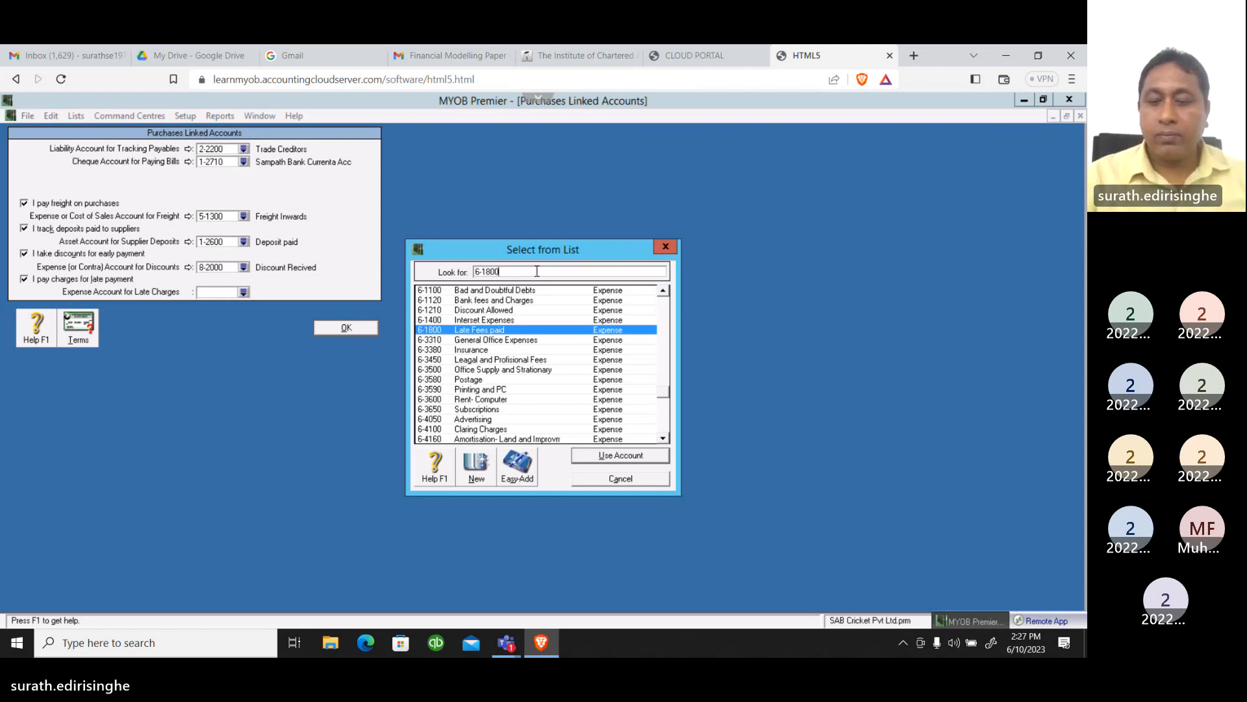
{"action": "key", "text": "Return"}
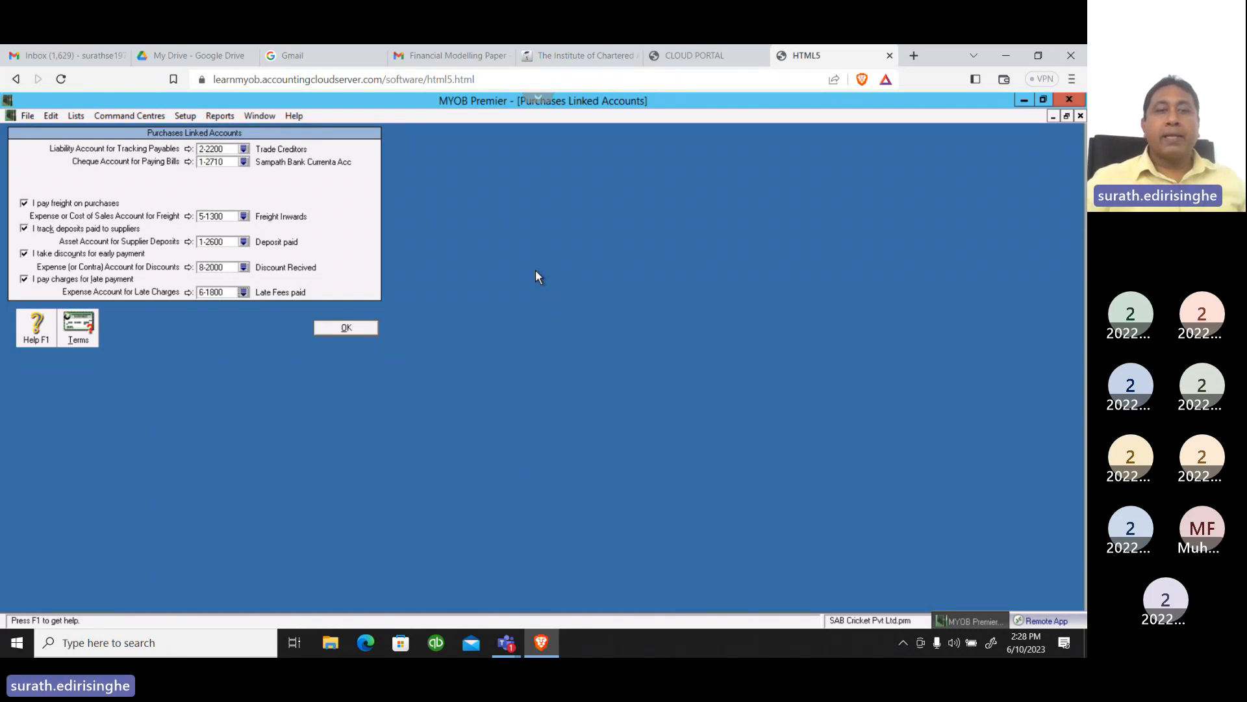
Accept the purchases linked accounts, and reopen the same settings to review the account links before closing them
{"action": "left_click", "coordinate": [355, 332]}
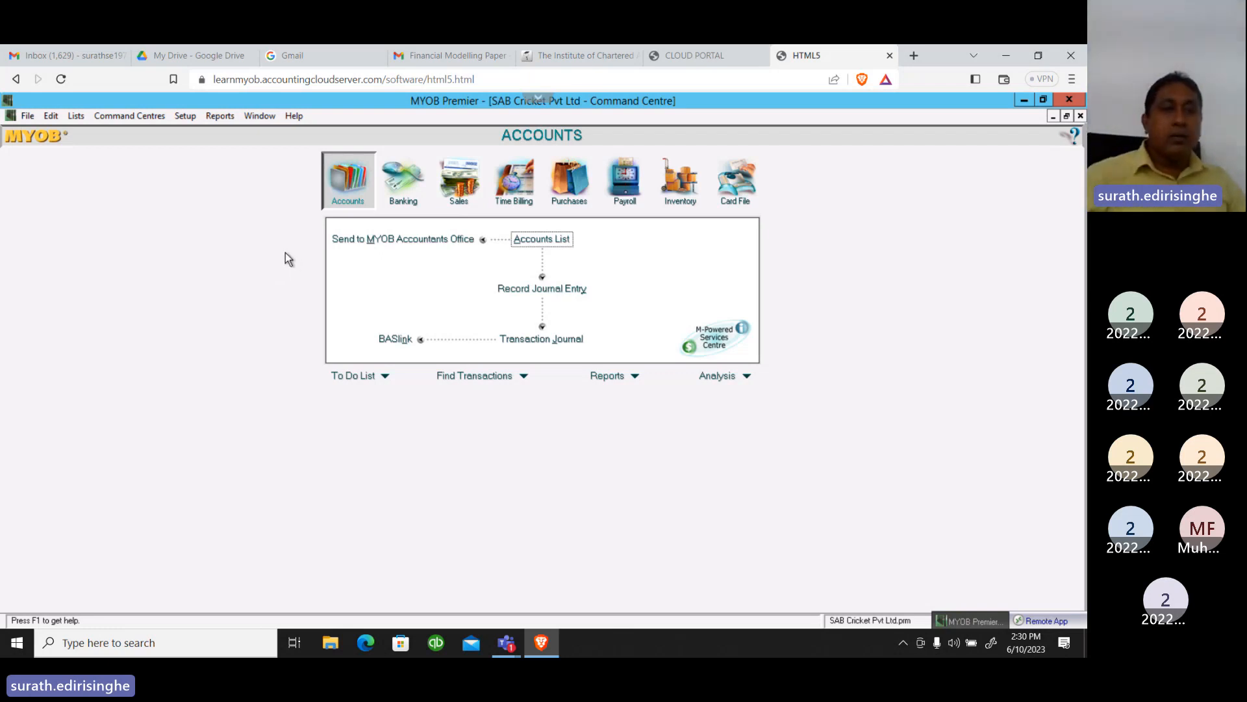
{"action": "left_click", "coordinate": [178, 116]}
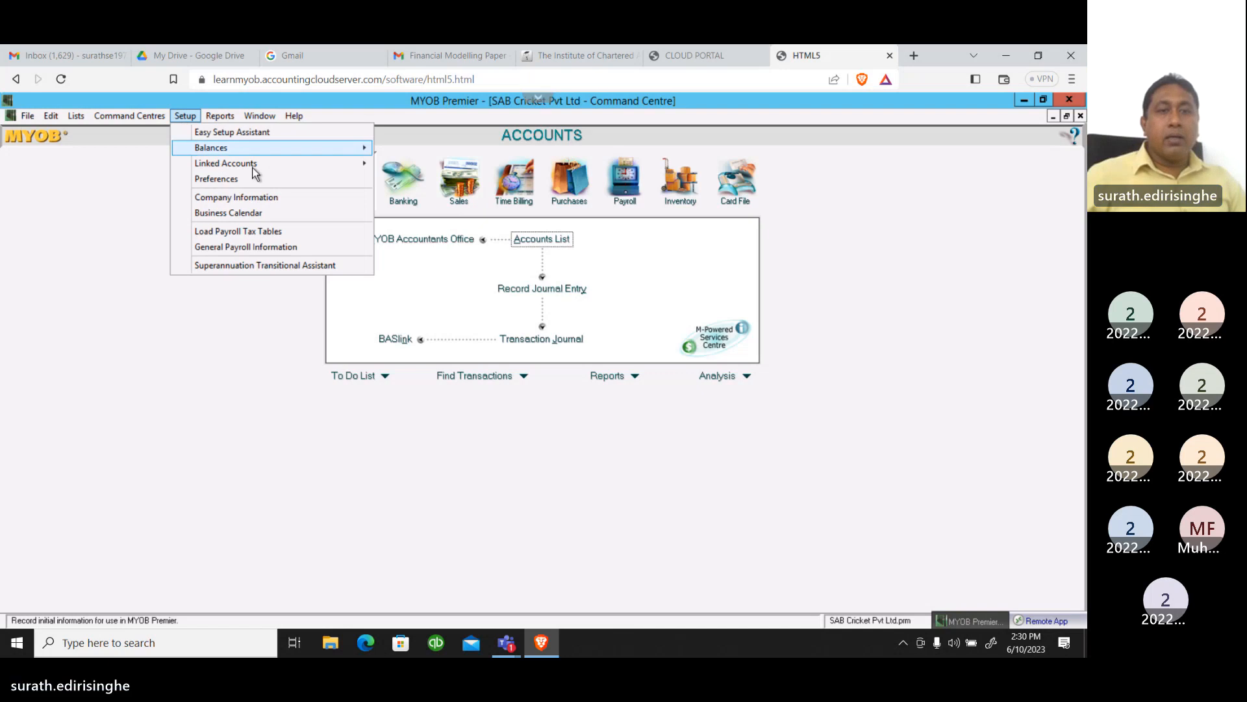
{"action": "mouse_move", "coordinate": [356, 166]}
{"action": "left_click", "coordinate": [416, 195]}
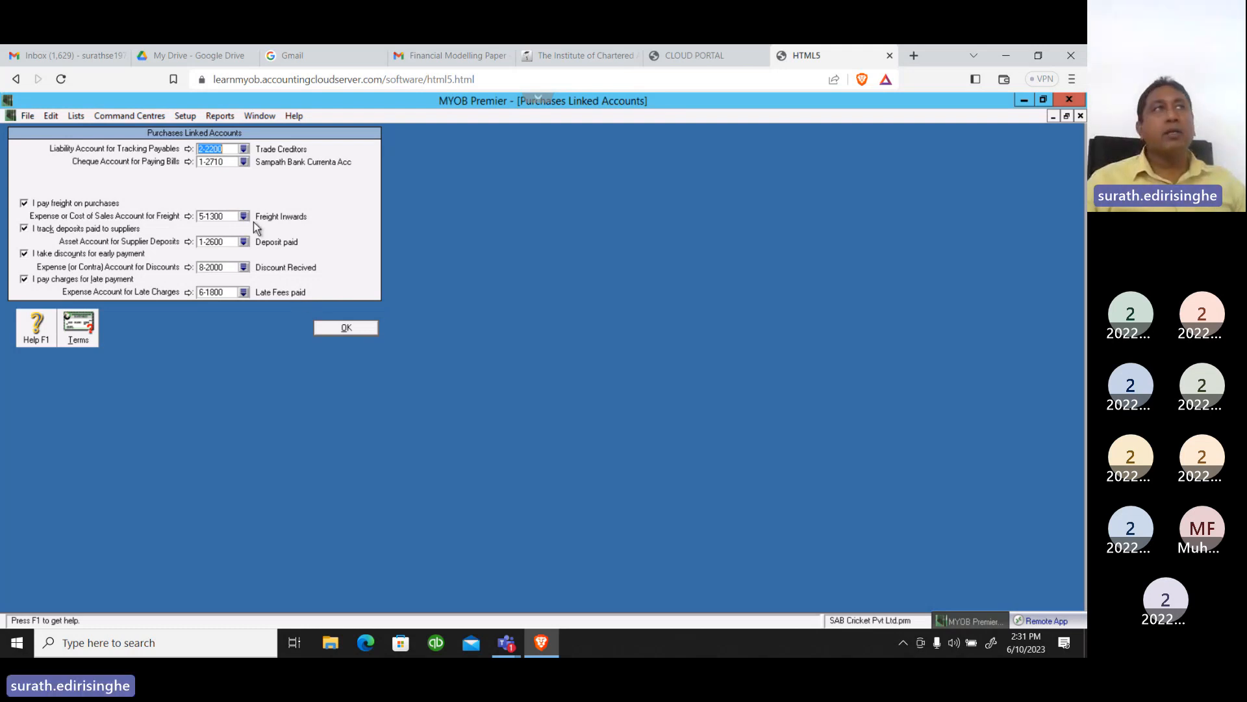
{"action": "left_click", "coordinate": [346, 327]}
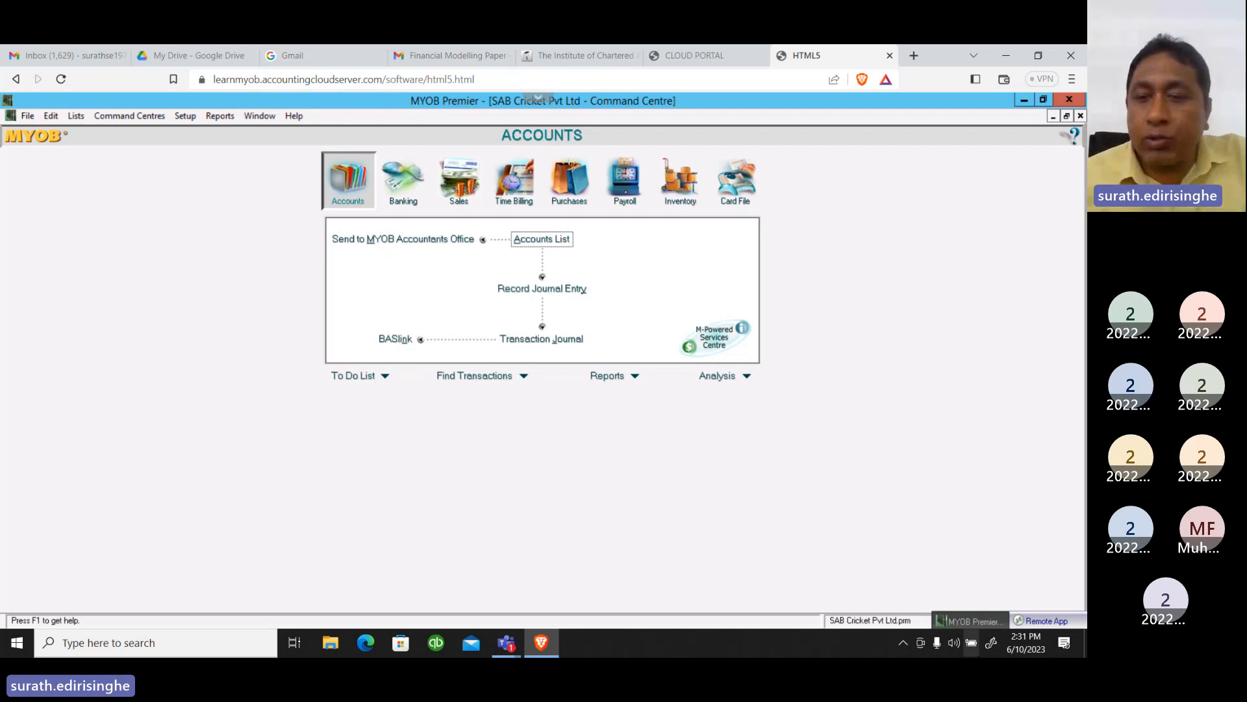
{"action": "left_click", "coordinate": [991, 391]}
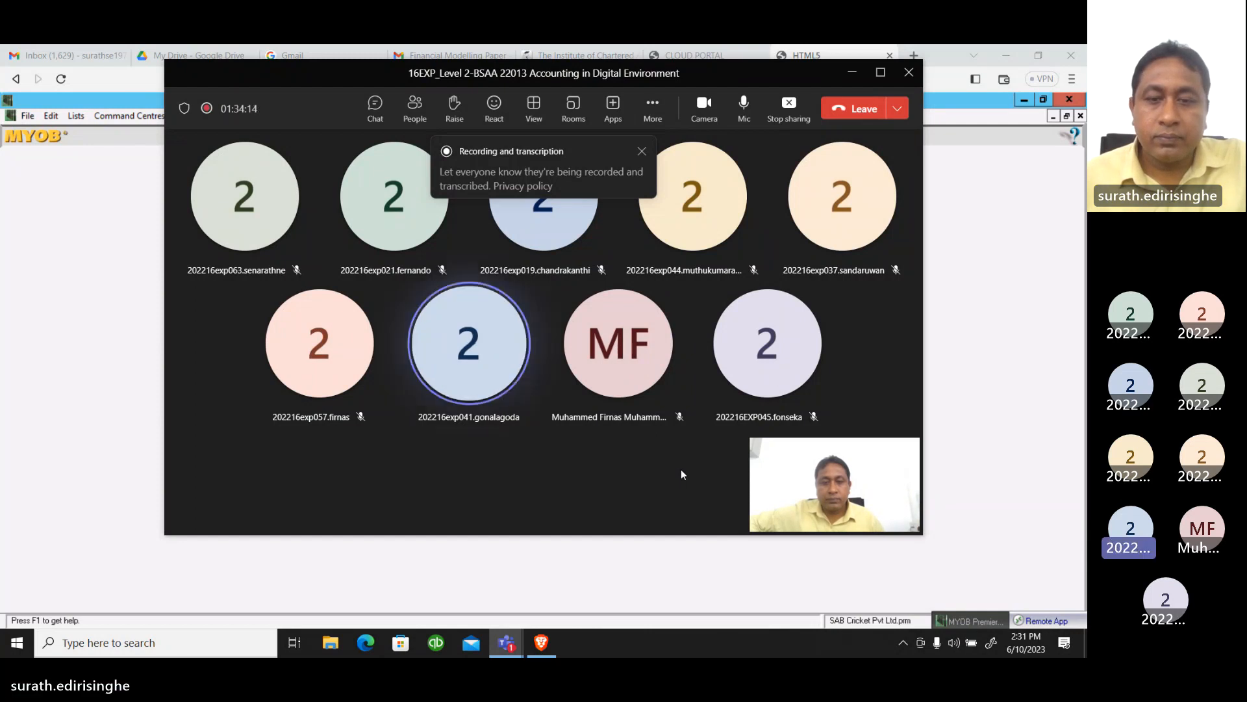
{"action": "left_click", "coordinate": [850, 76]}
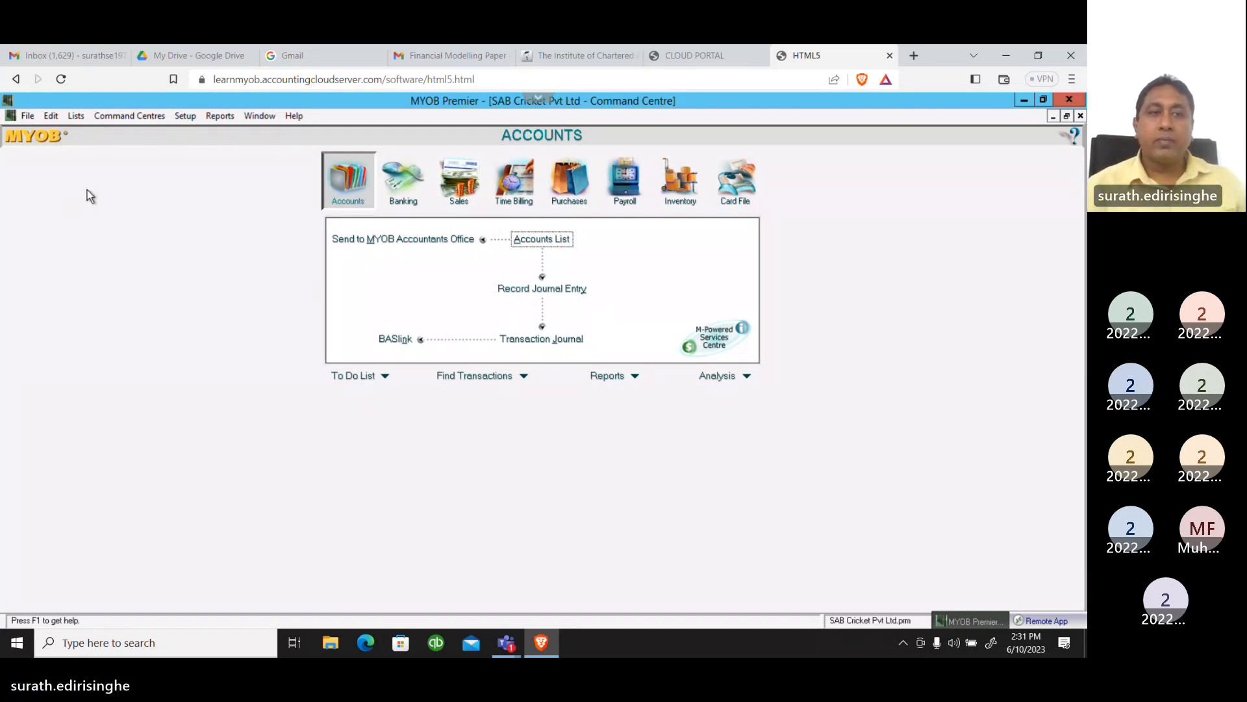
Open the existing supplier card from the cards list for editing and keep its card type as Supplier
{"action": "left_click", "coordinate": [76, 118]}
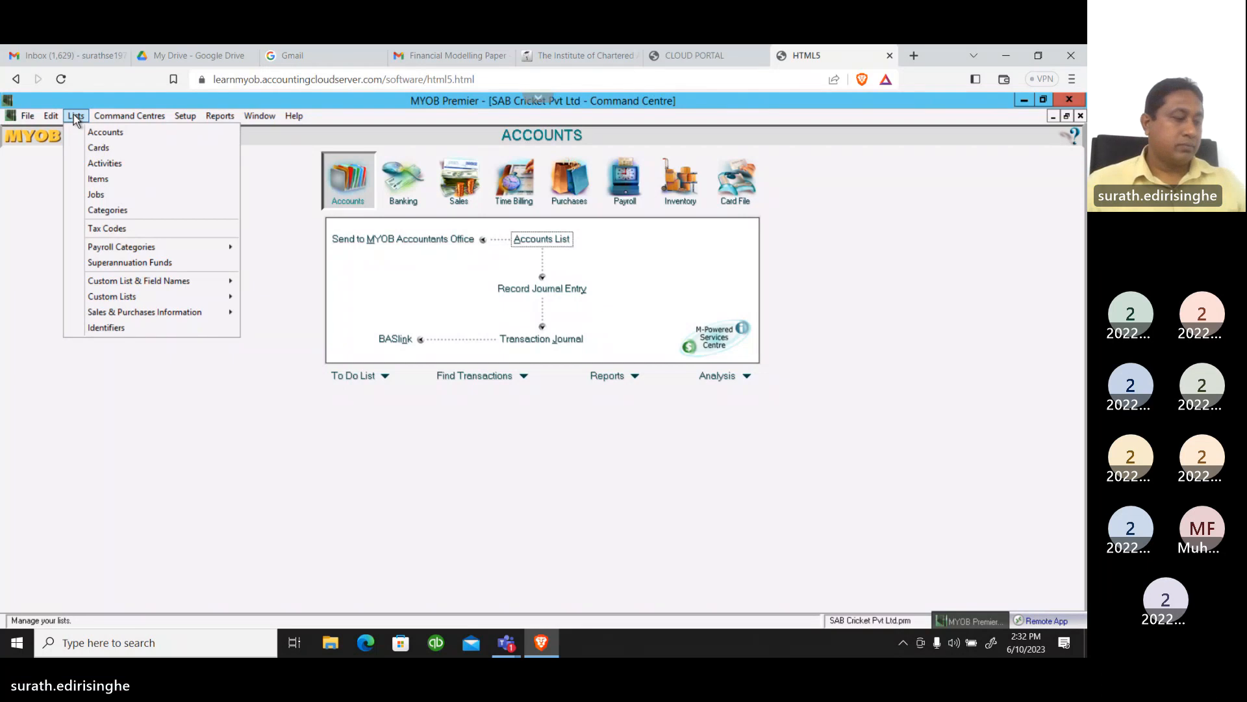
{"action": "left_click", "coordinate": [99, 148]}
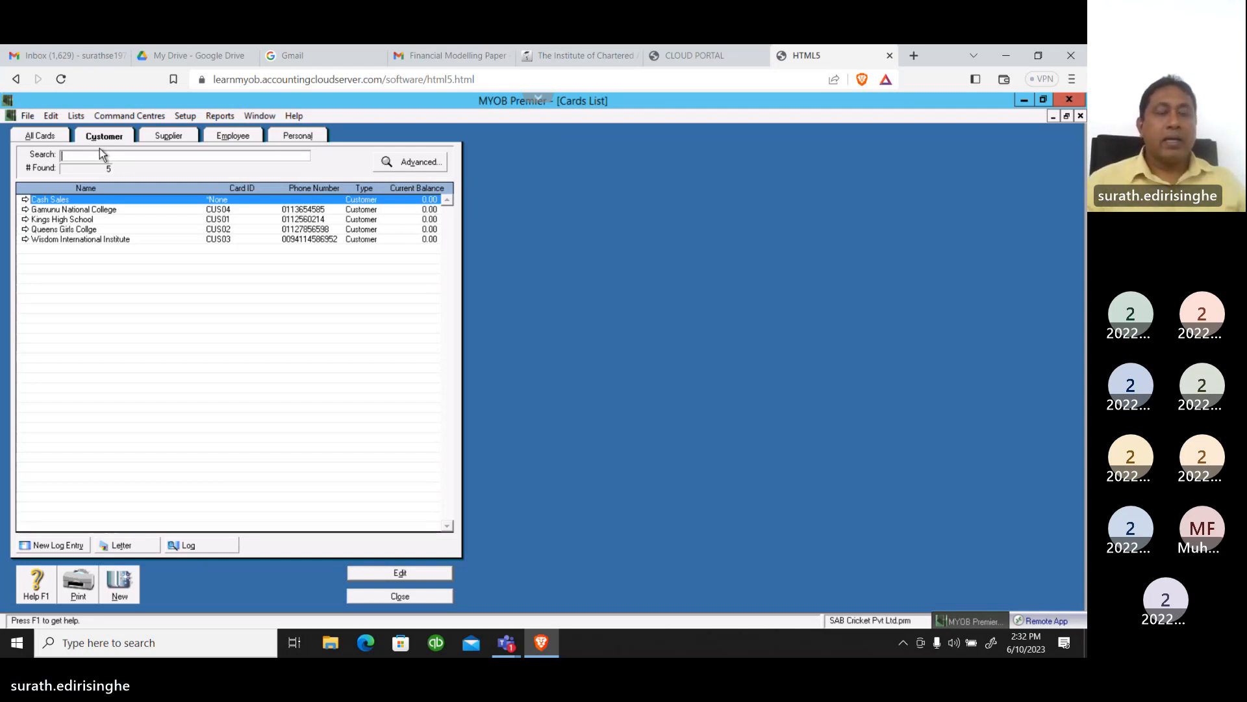
{"action": "left_click", "coordinate": [162, 140]}
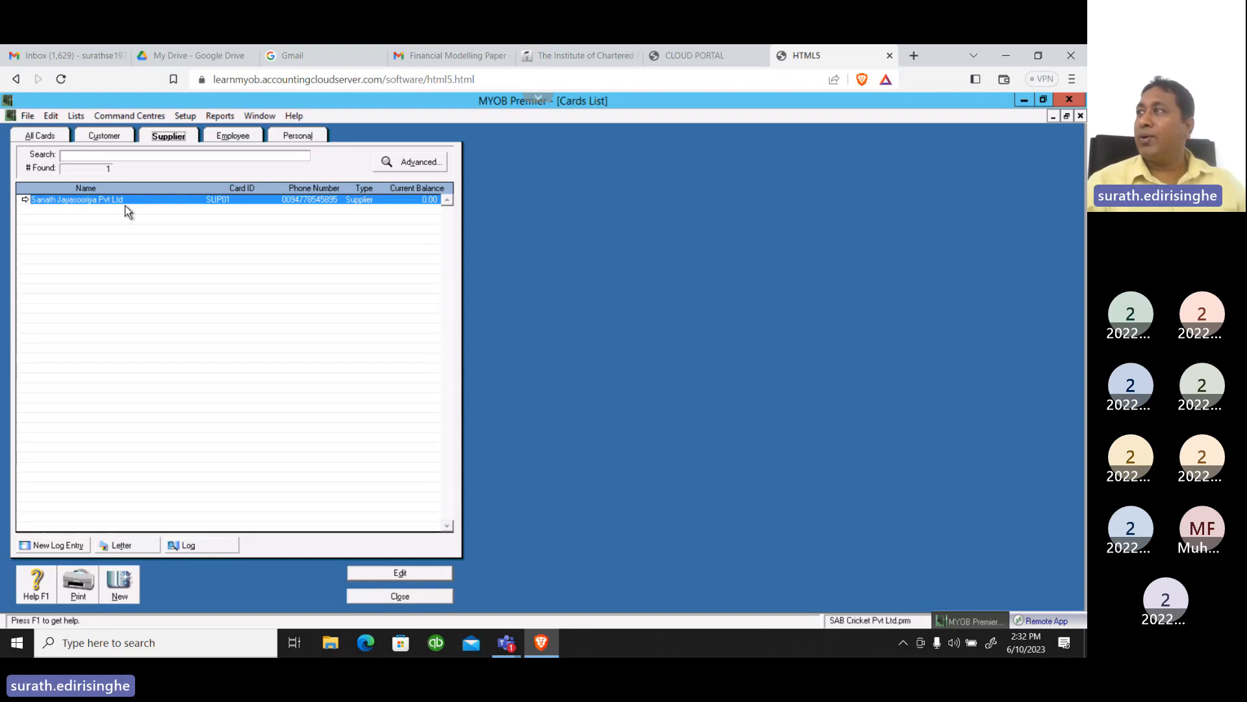
{"action": "left_click", "coordinate": [400, 573]}
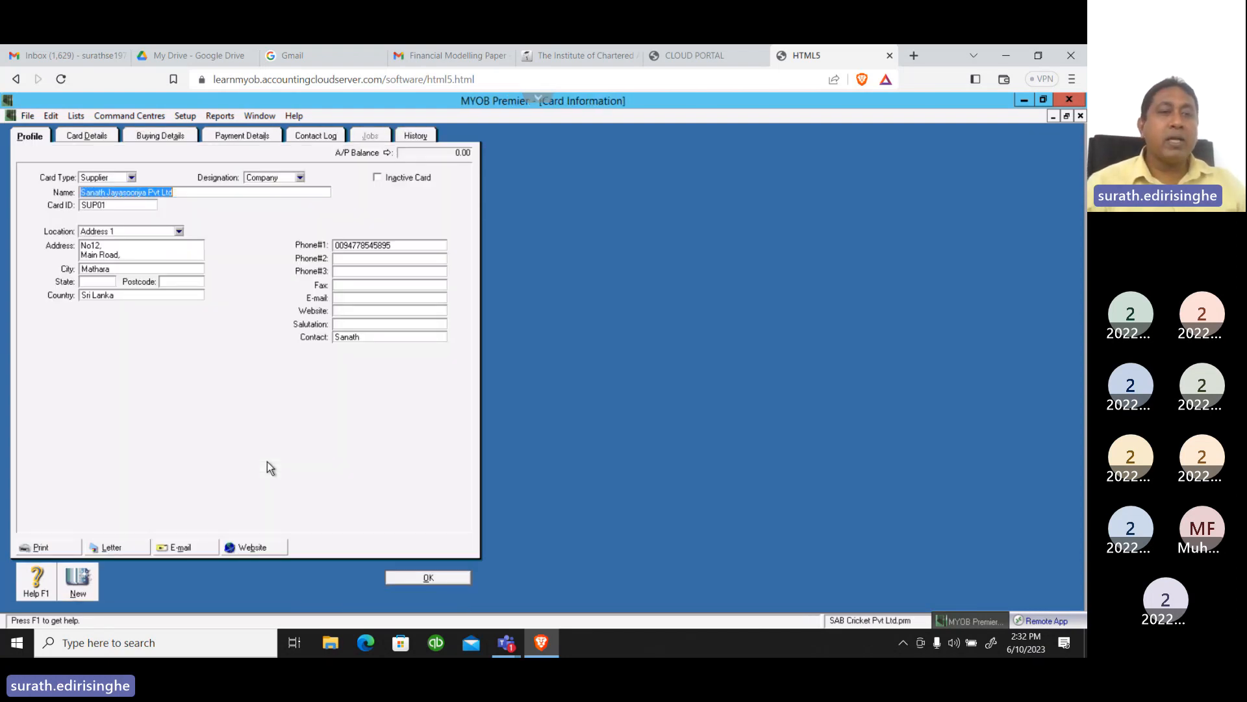
{"action": "left_click", "coordinate": [133, 177]}
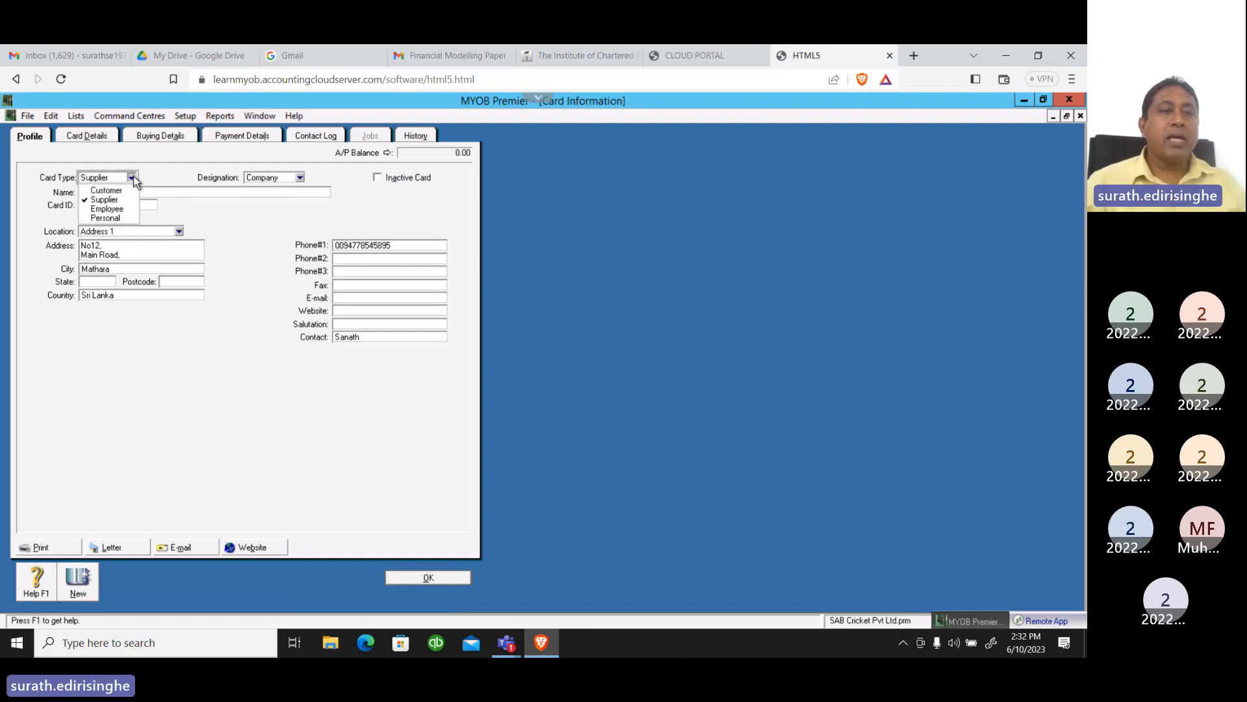
{"action": "left_click", "coordinate": [106, 200]}
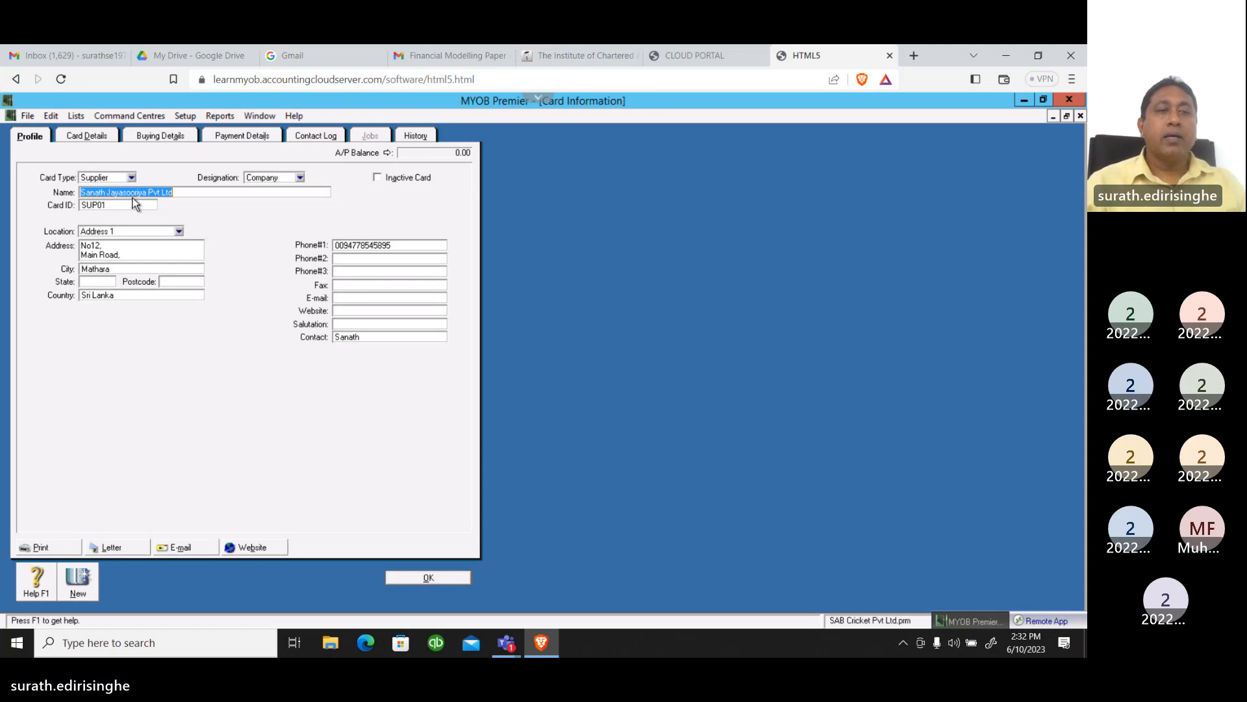
Fill in the state and postcode for Address 1 on the supplier's profile
{"action": "left_click", "coordinate": [201, 190]}
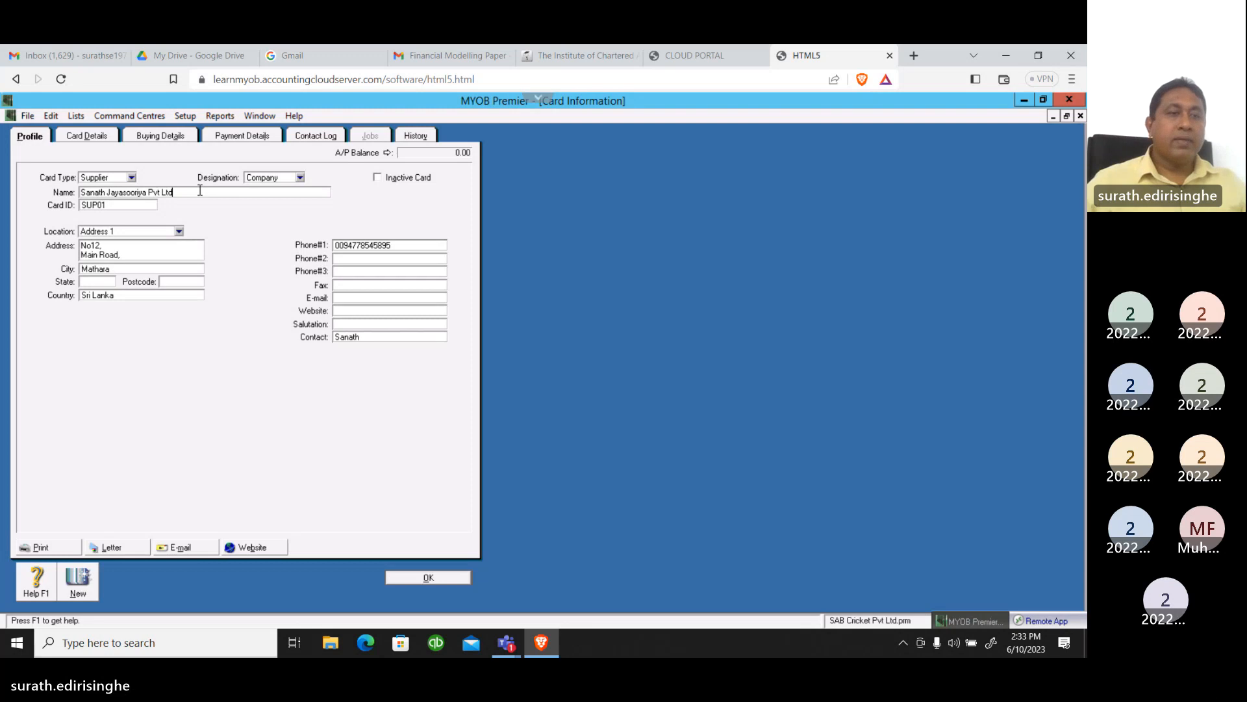
{"action": "left_click", "coordinate": [115, 207]}
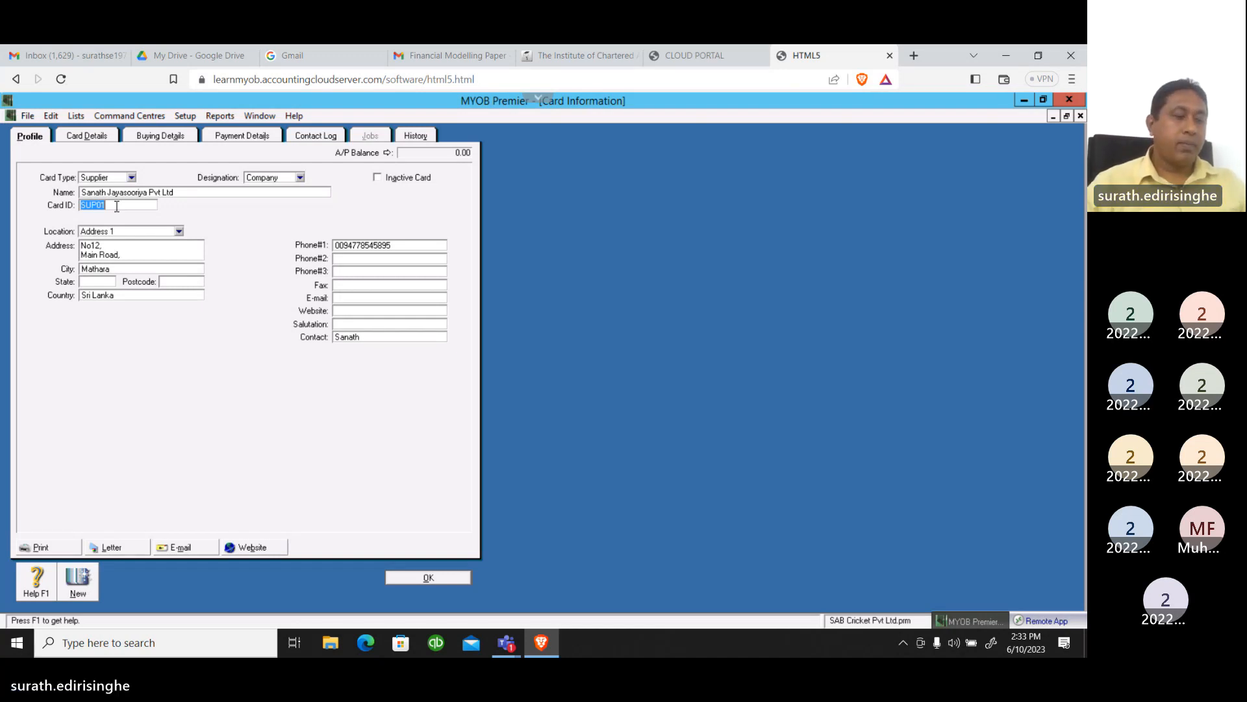
{"action": "left_click", "coordinate": [140, 248]}
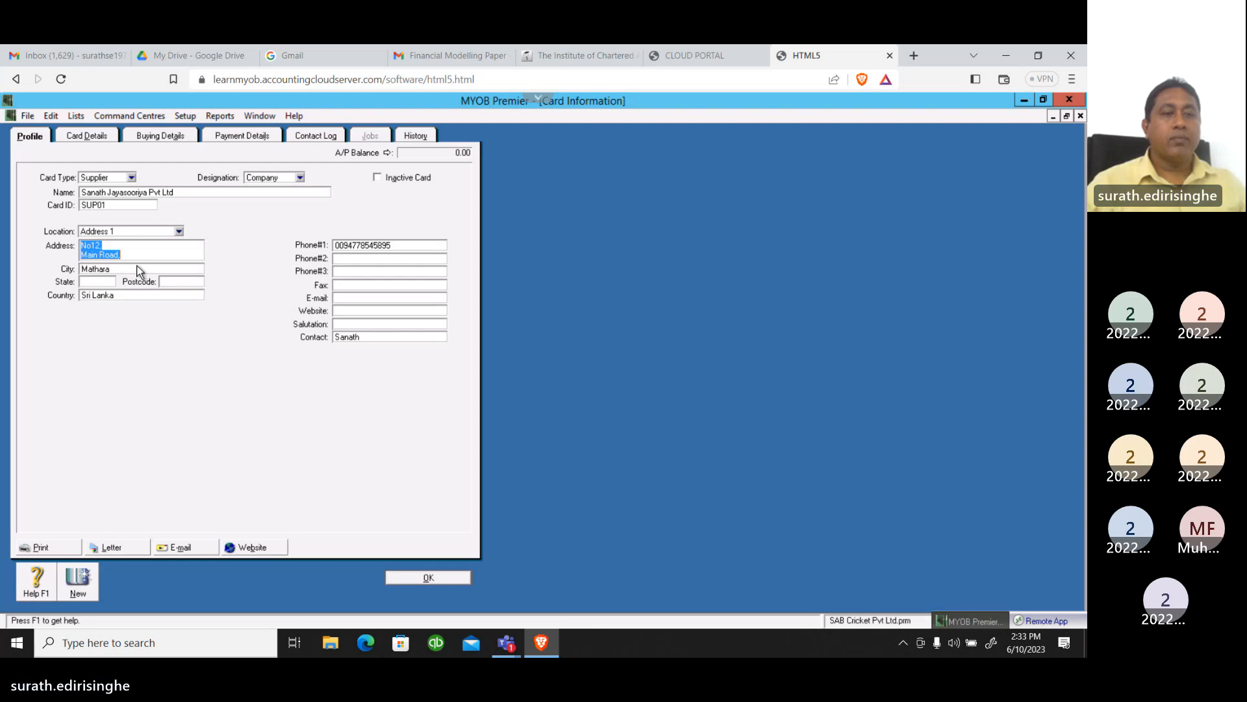
{"action": "left_click", "coordinate": [93, 282]}
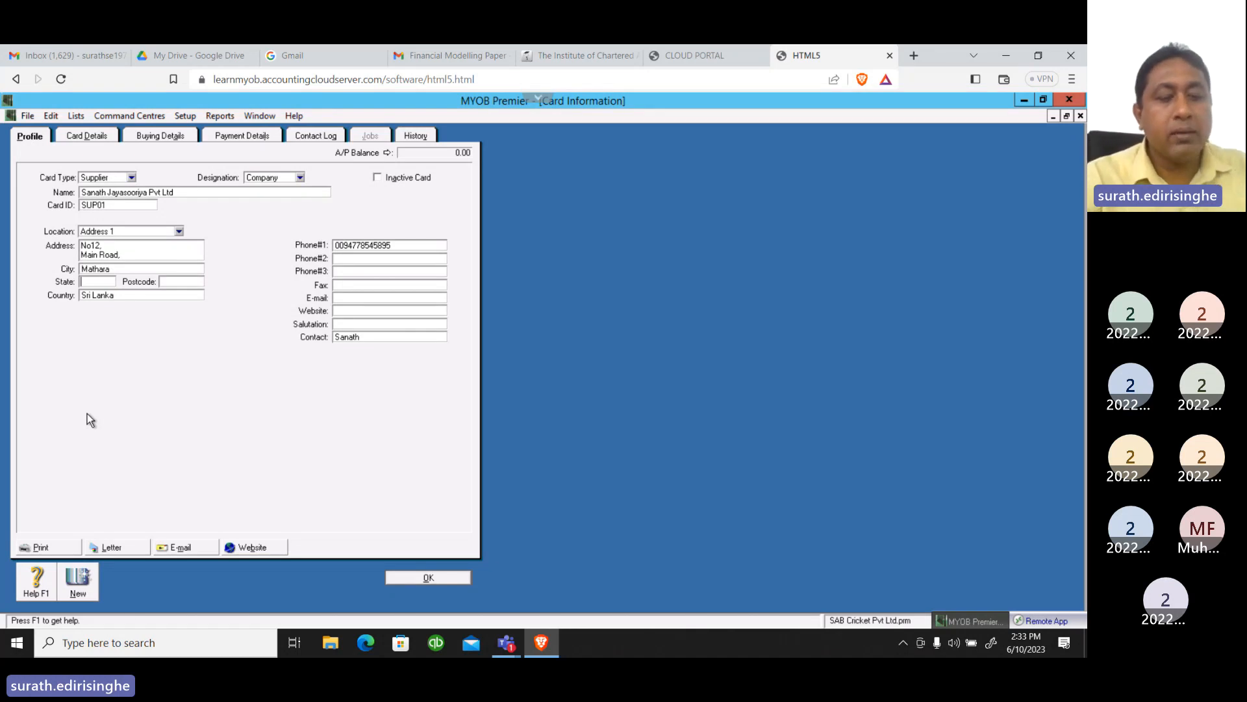
{"action": "type", "text": "Mat"}
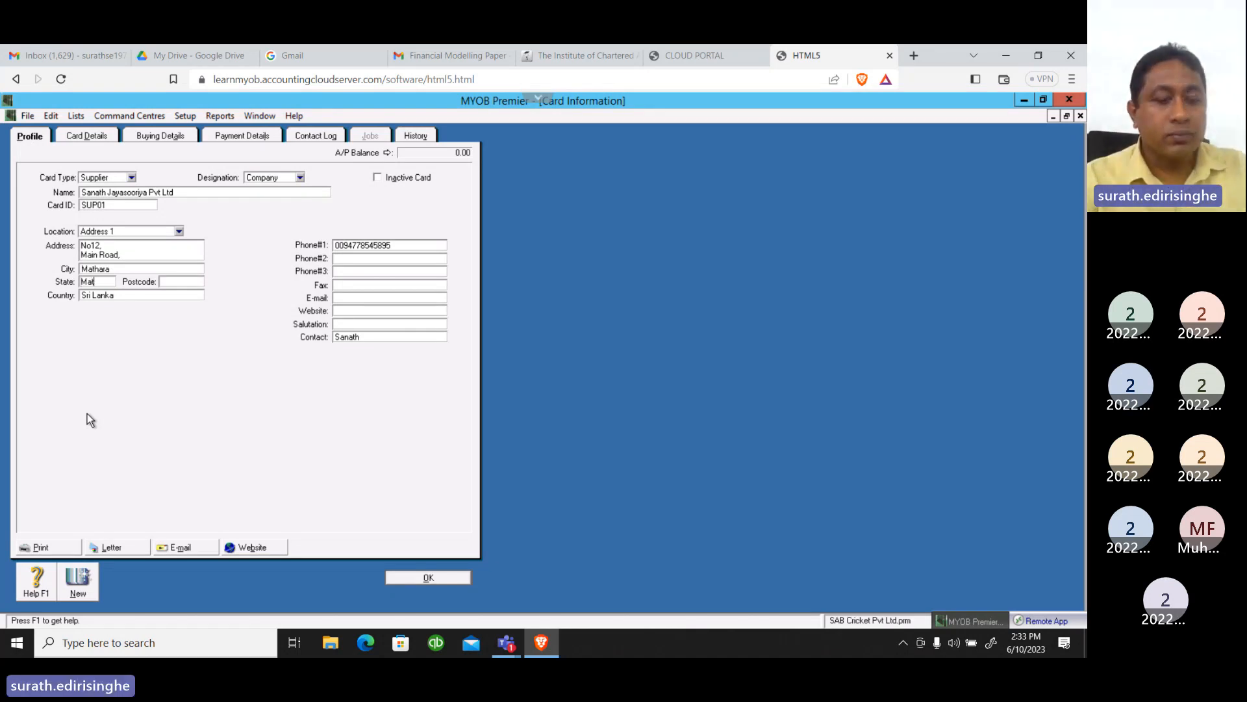
{"action": "type", "text": "ara"}
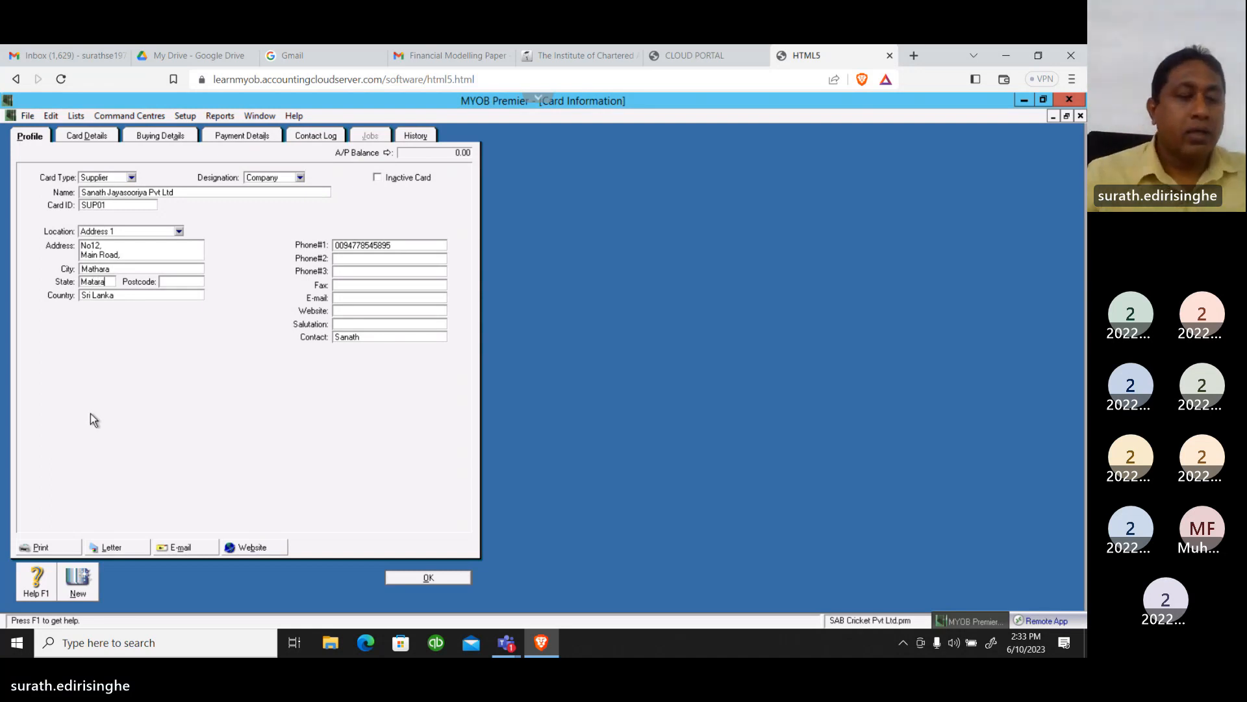
{"action": "key", "text": "Tab"}
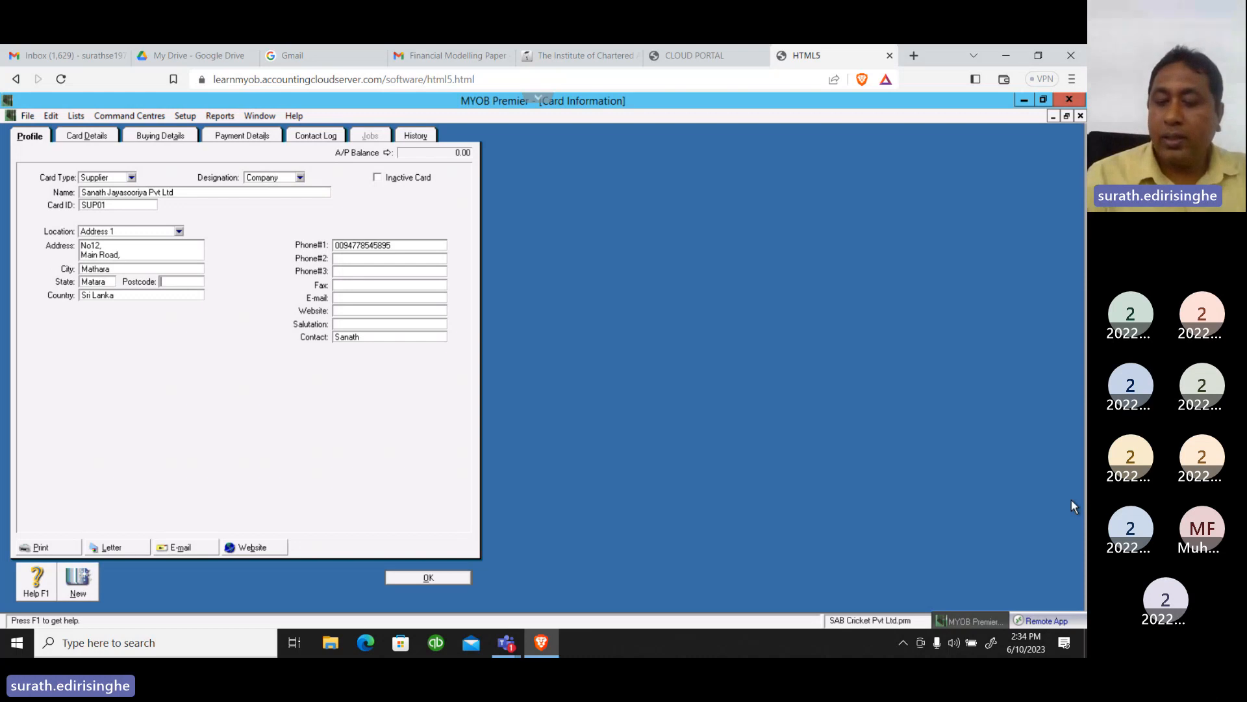
{"action": "type", "text": "04"}
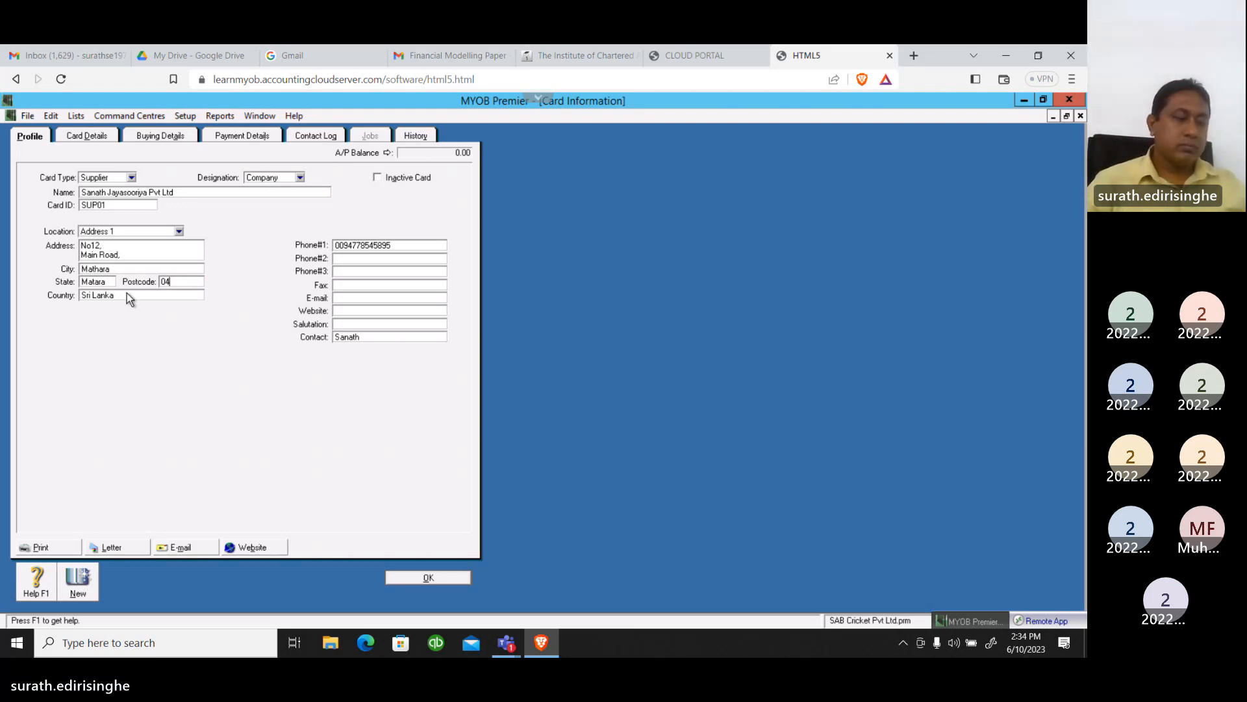
Enter the supplier's second phone number and fax number on the profile
{"action": "left_click", "coordinate": [420, 245]}
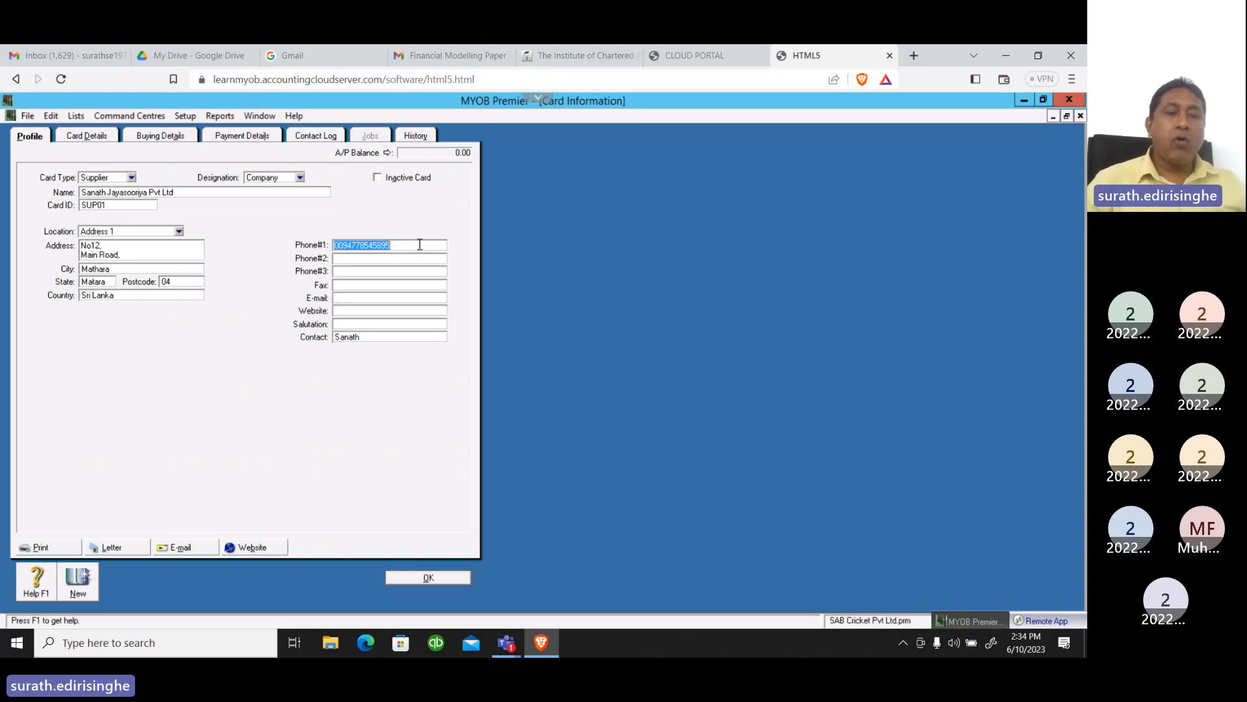
{"action": "left_click", "coordinate": [350, 258]}
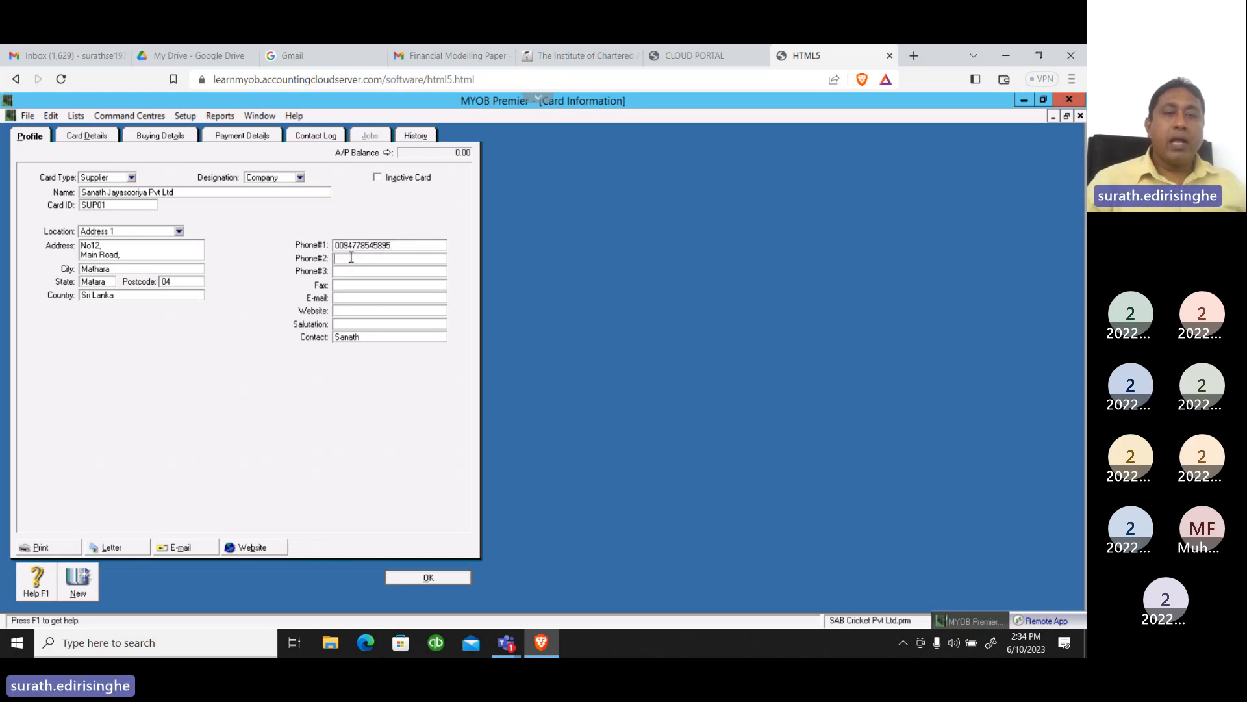
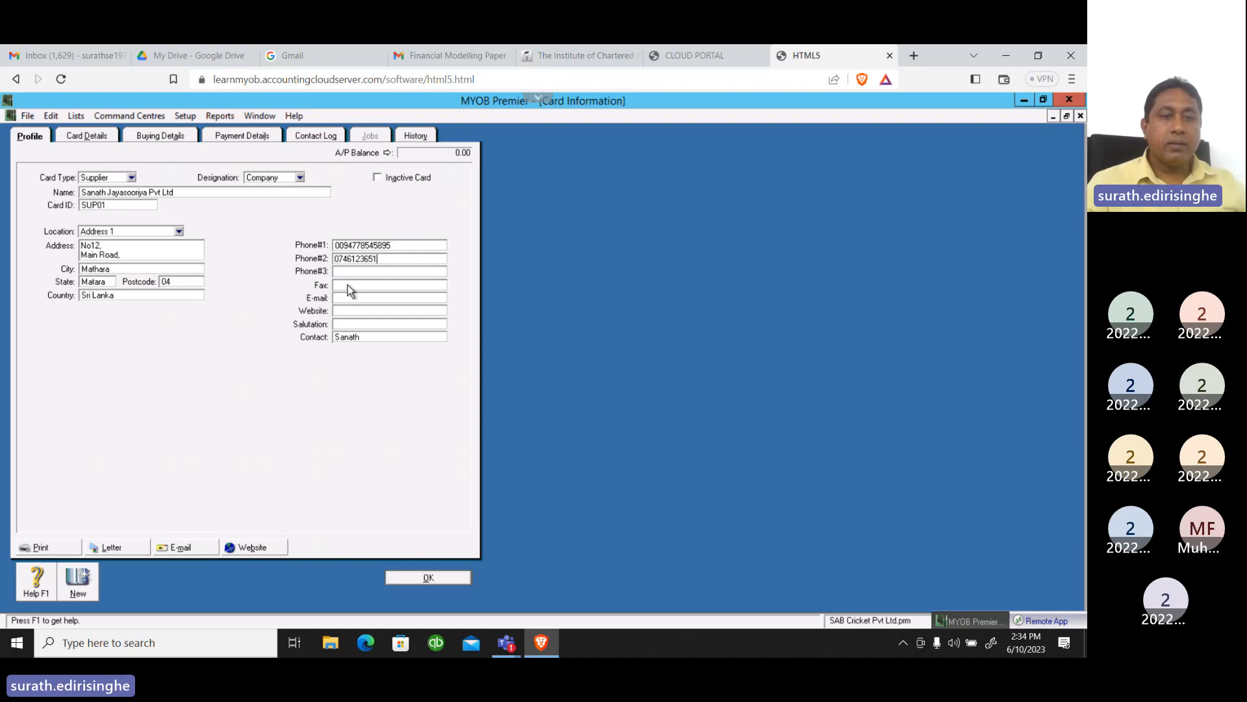
{"action": "left_click", "coordinate": [349, 284]}
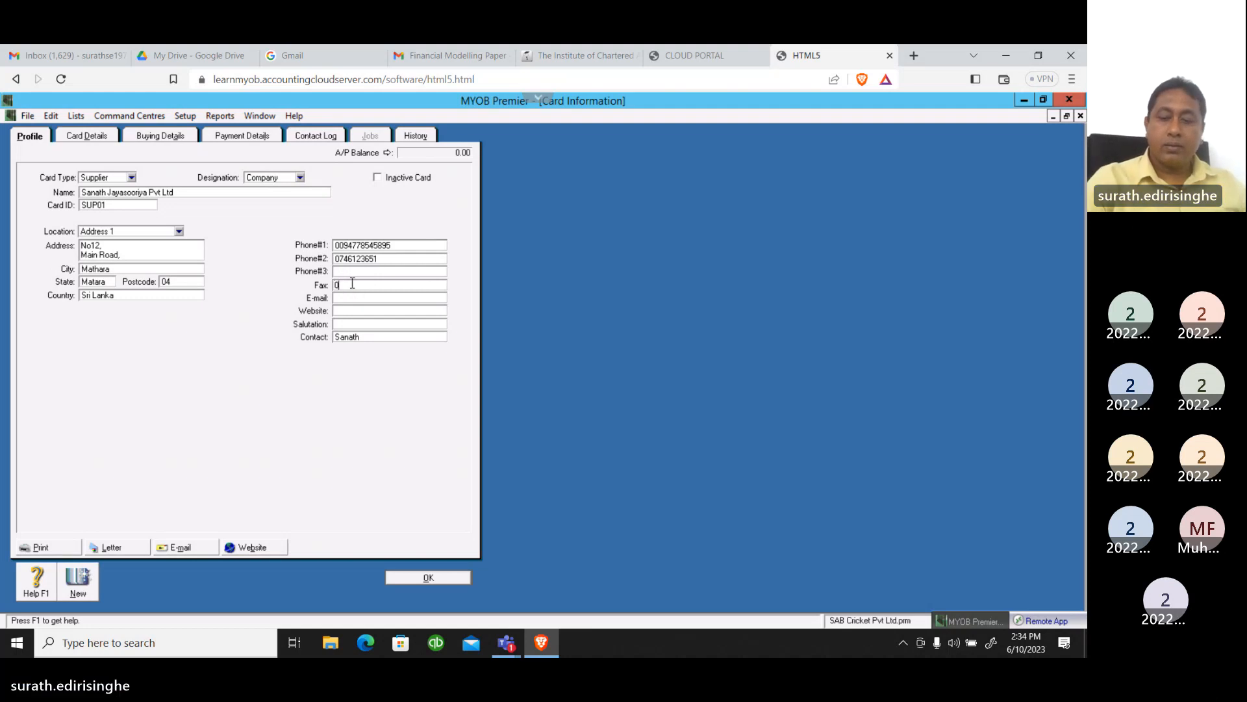
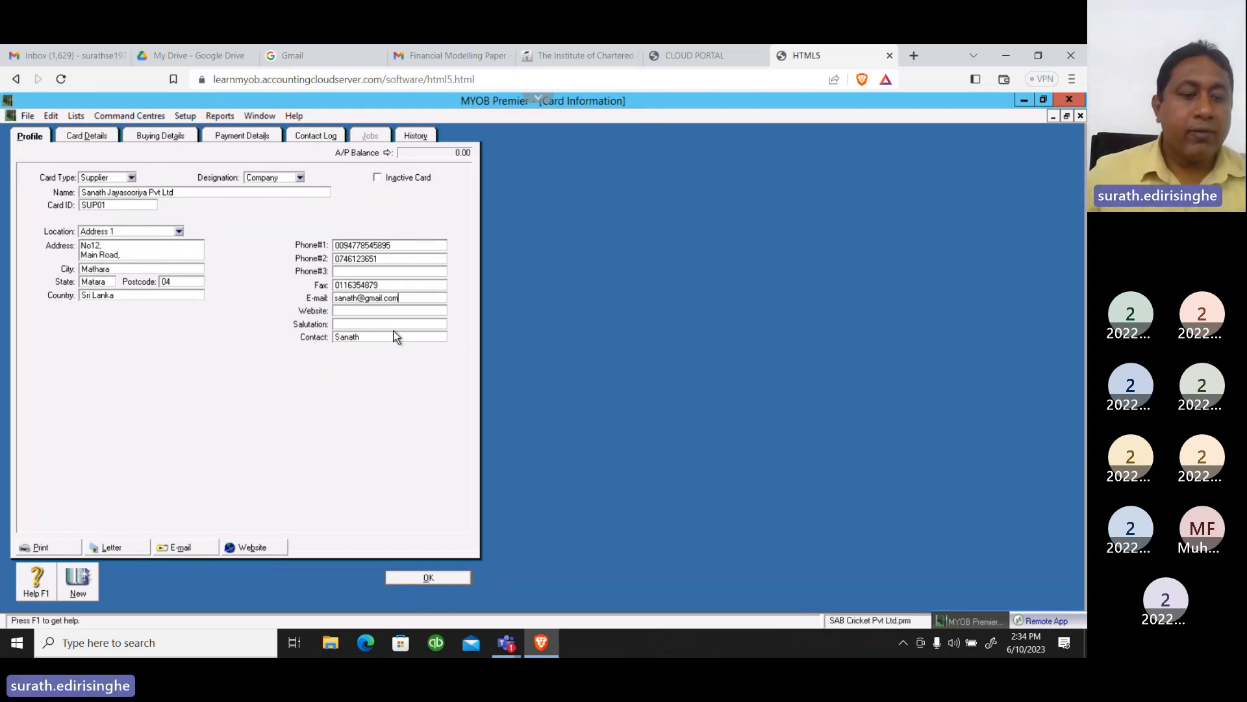
Fill in the supplier's e-mail address on the profile
{"action": "key", "text": "Tab"}
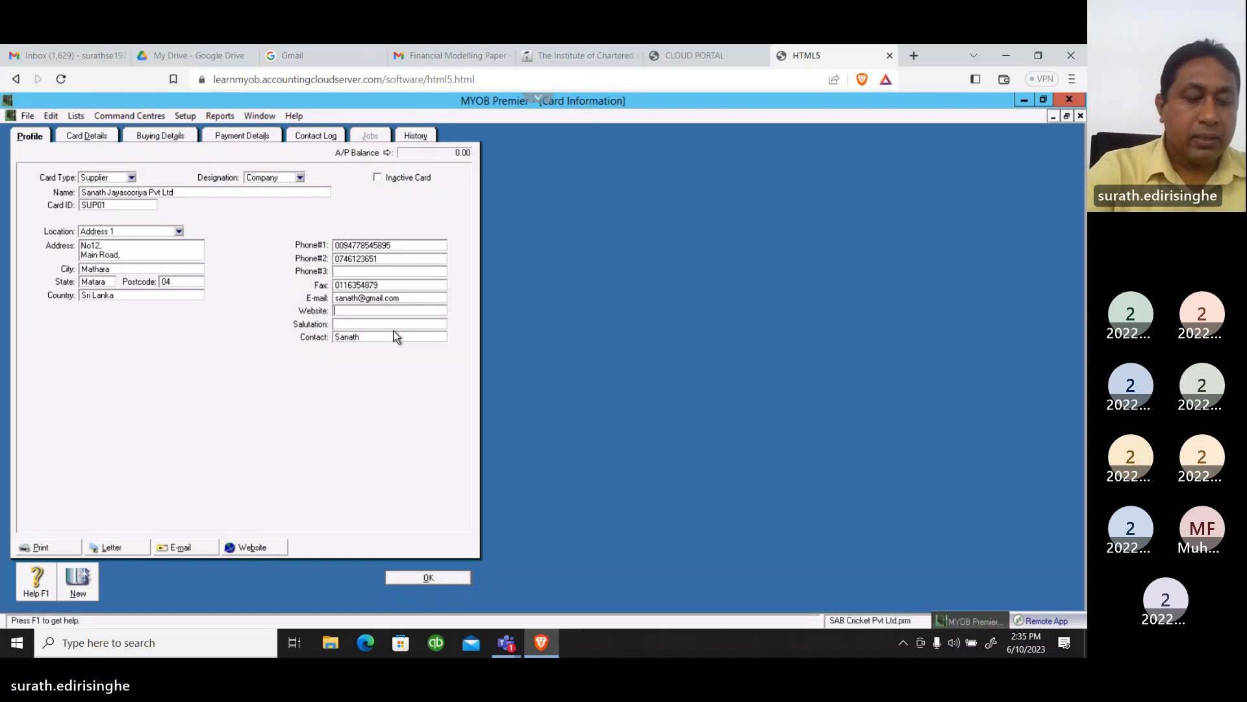
Enter the supplier's website address on the profile, leaving the salutation blank and the contact unchanged
{"action": "type", "text": "www"}
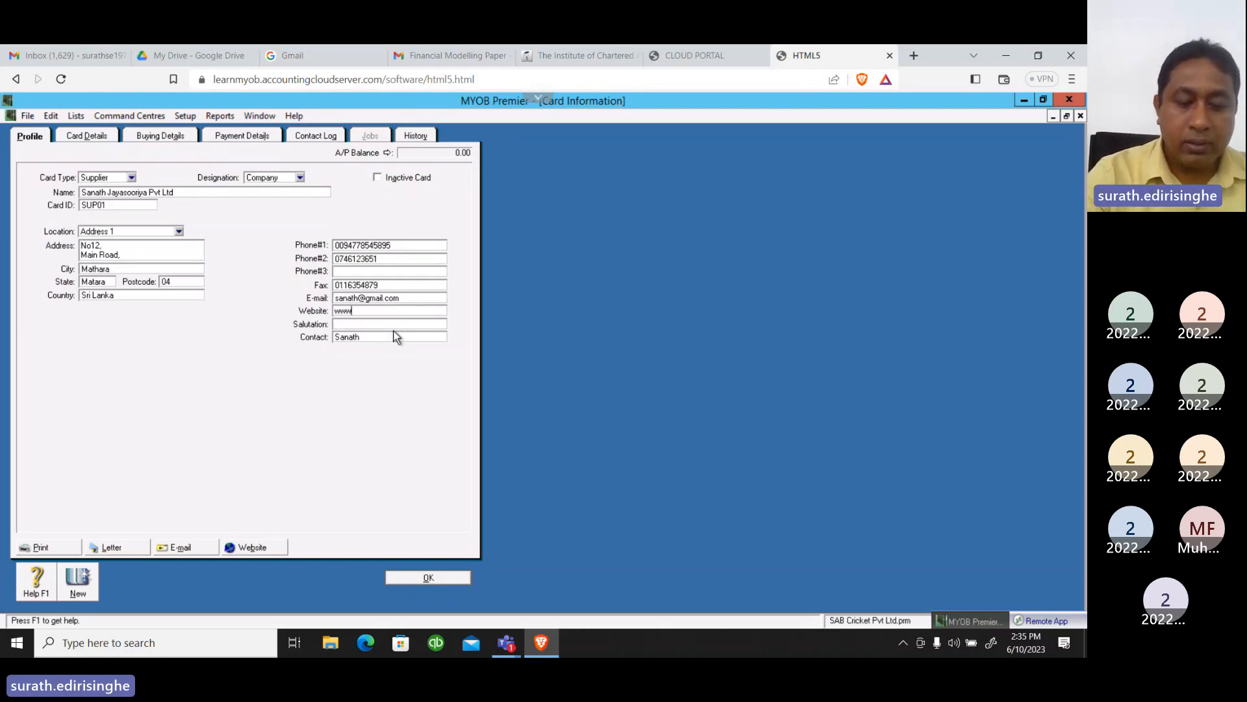
{"action": "type", "text": ".s"}
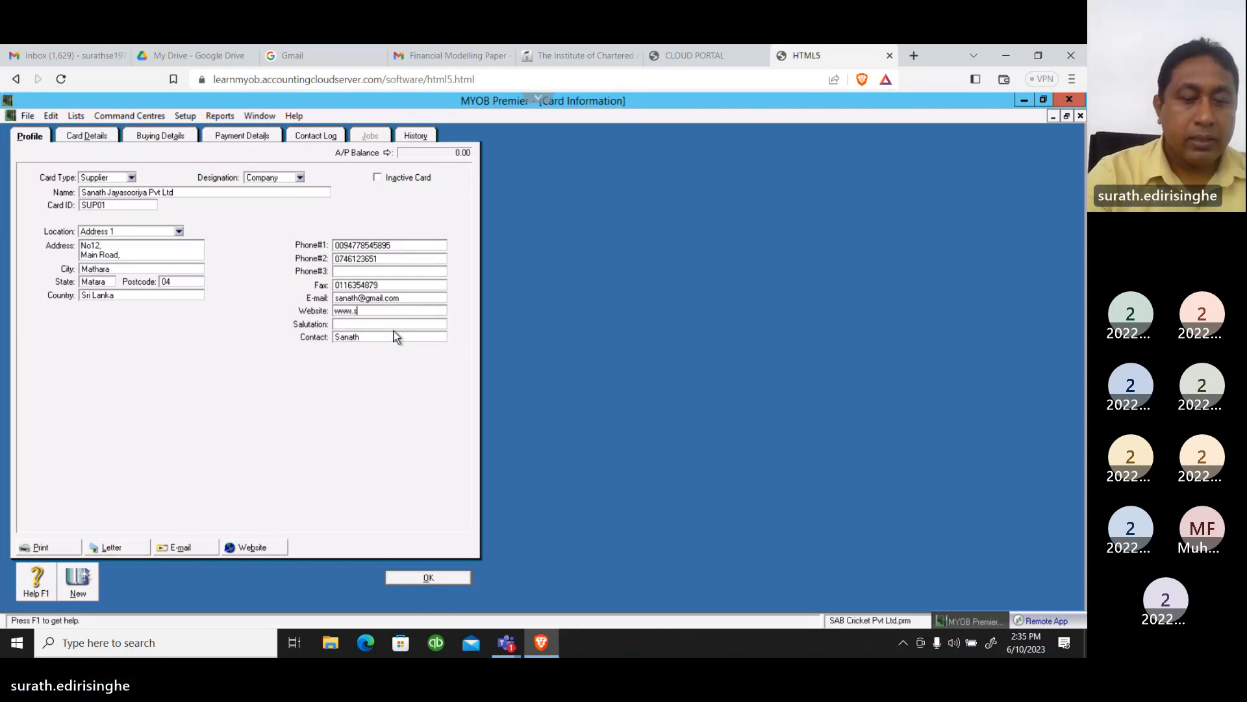
{"action": "type", "text": "anath"}
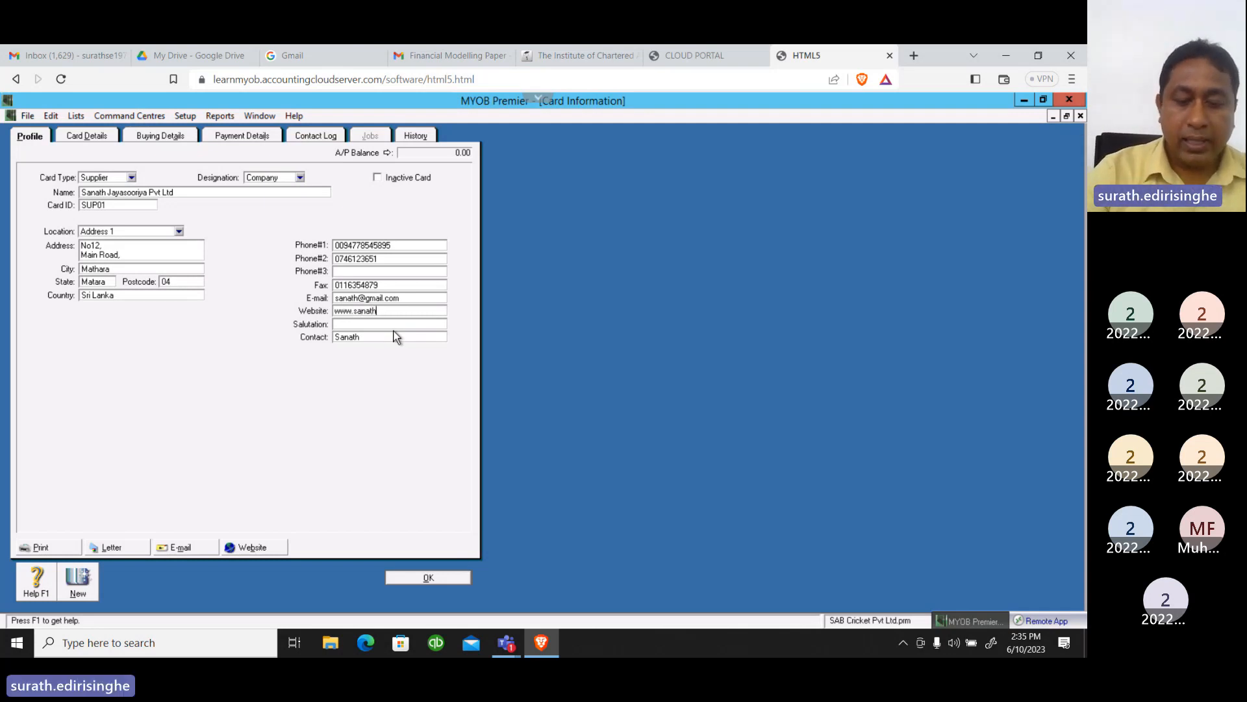
{"action": "type", "text": ".lk"}
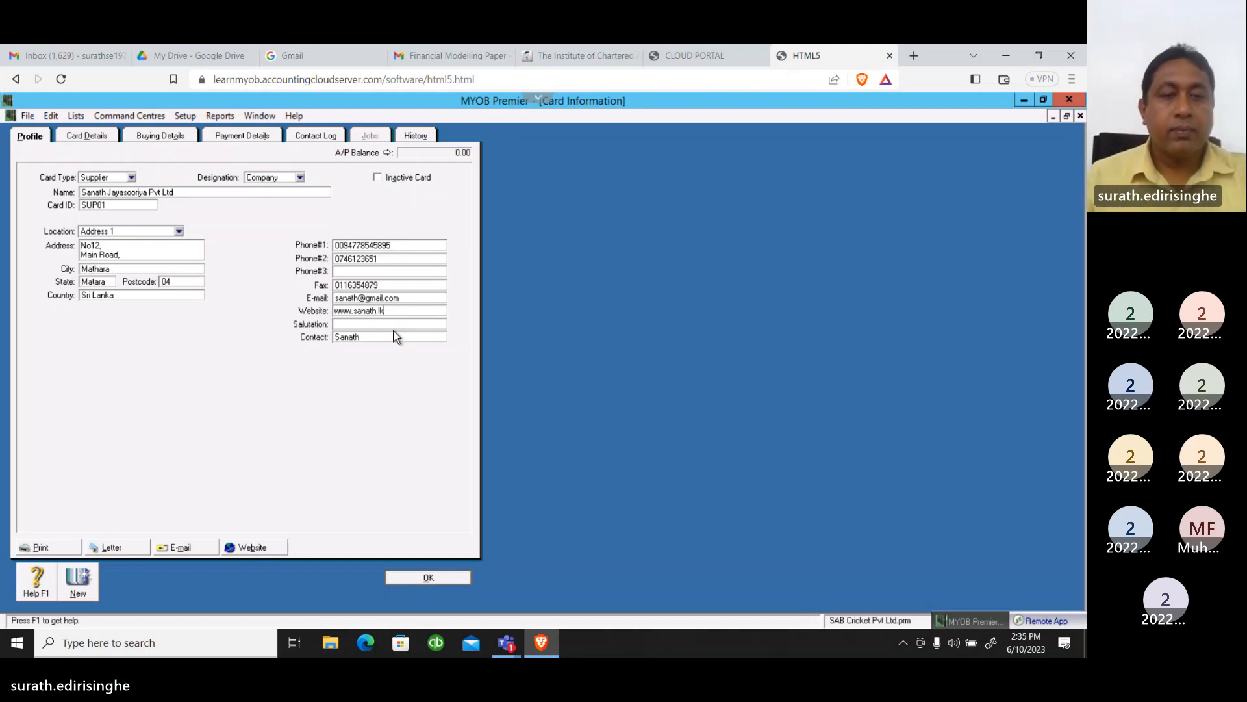
{"action": "left_click", "coordinate": [377, 323]}
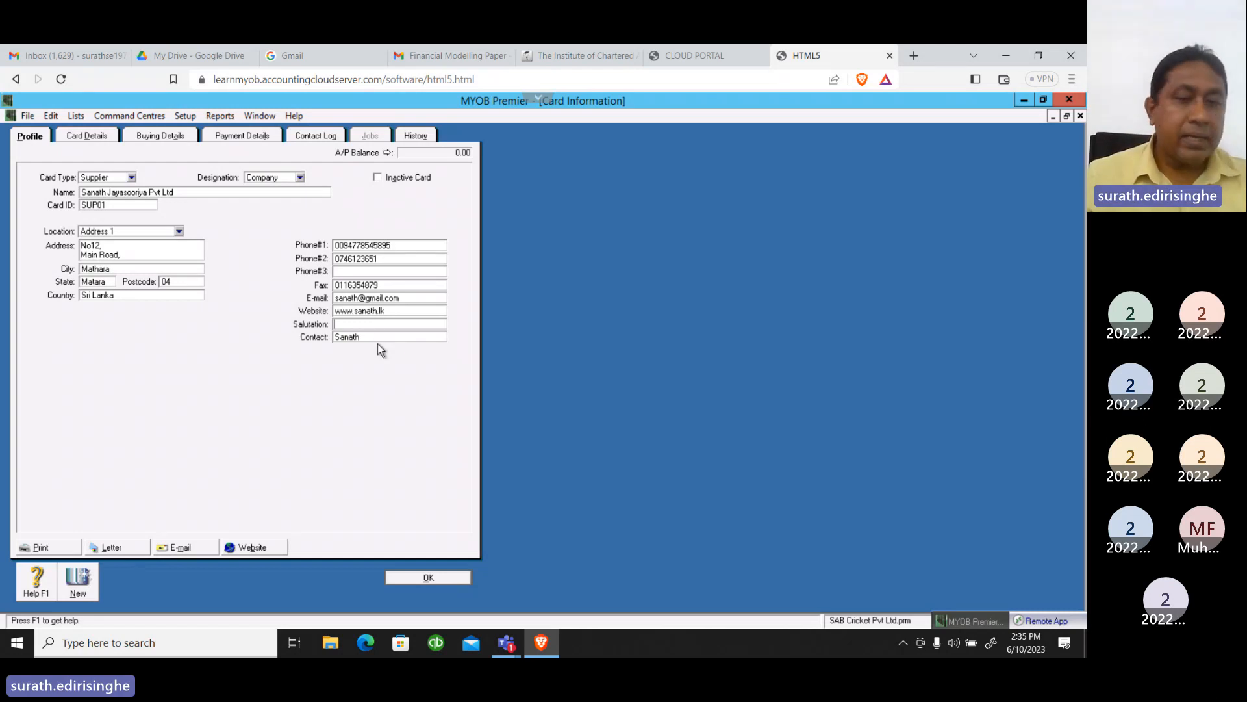
{"action": "left_click", "coordinate": [382, 336]}
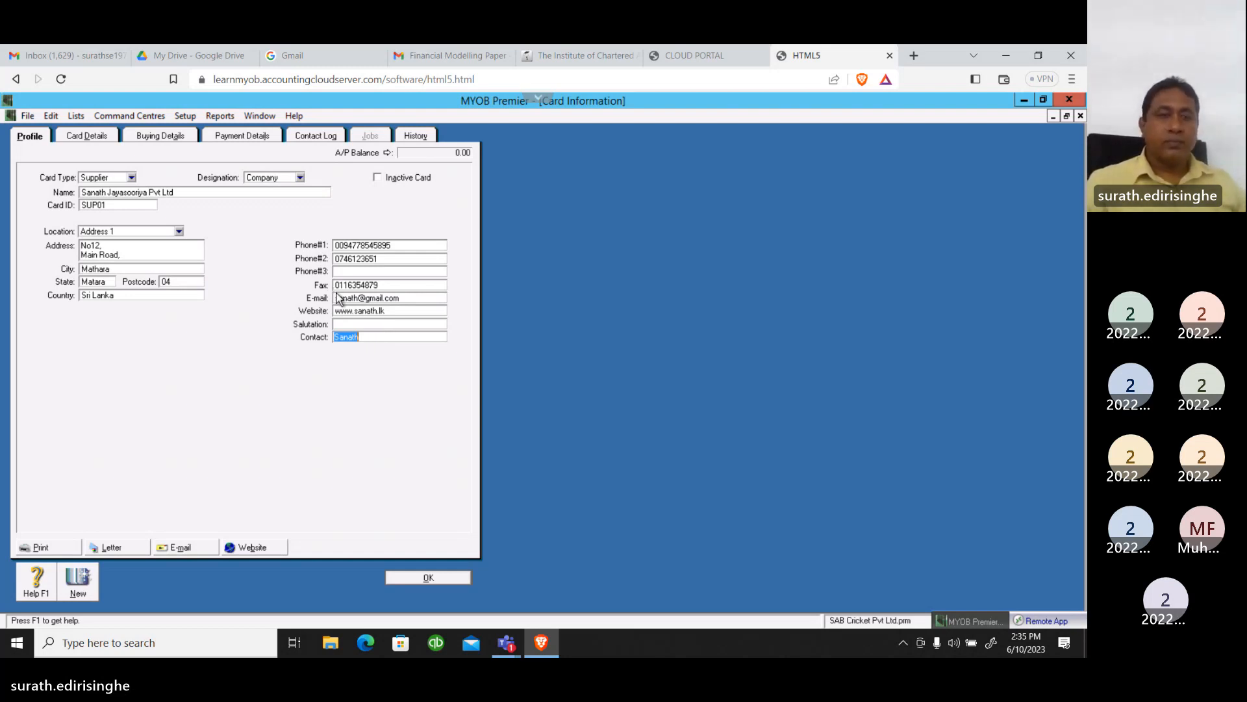
Look at the picture linking options in the supplier's card details without linking a picture
{"action": "left_click", "coordinate": [87, 135]}
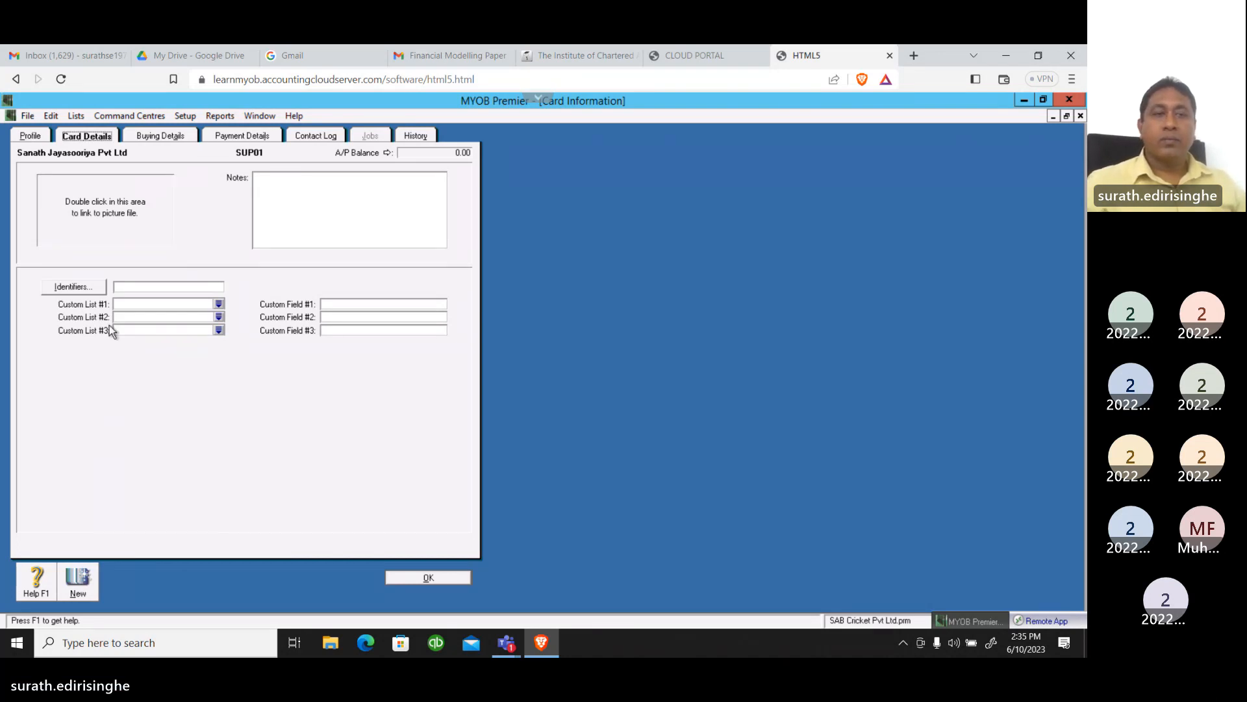
{"action": "double_click", "coordinate": [104, 207]}
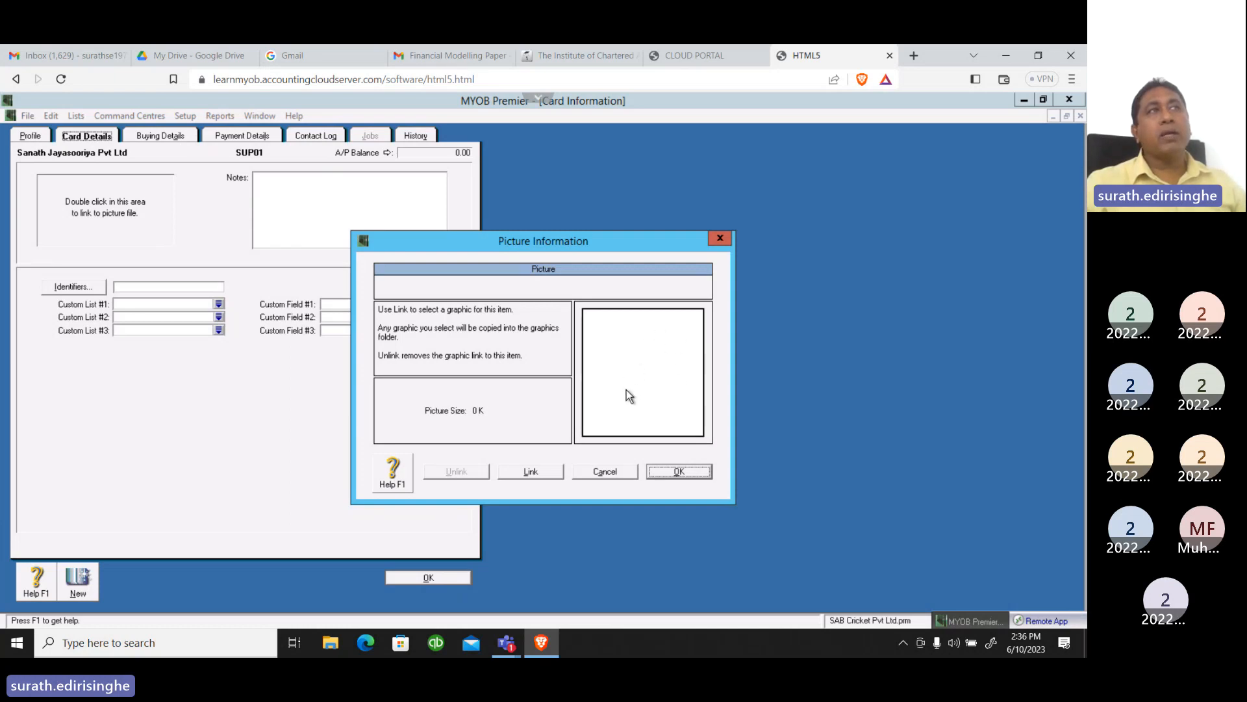
{"action": "left_click", "coordinate": [605, 473]}
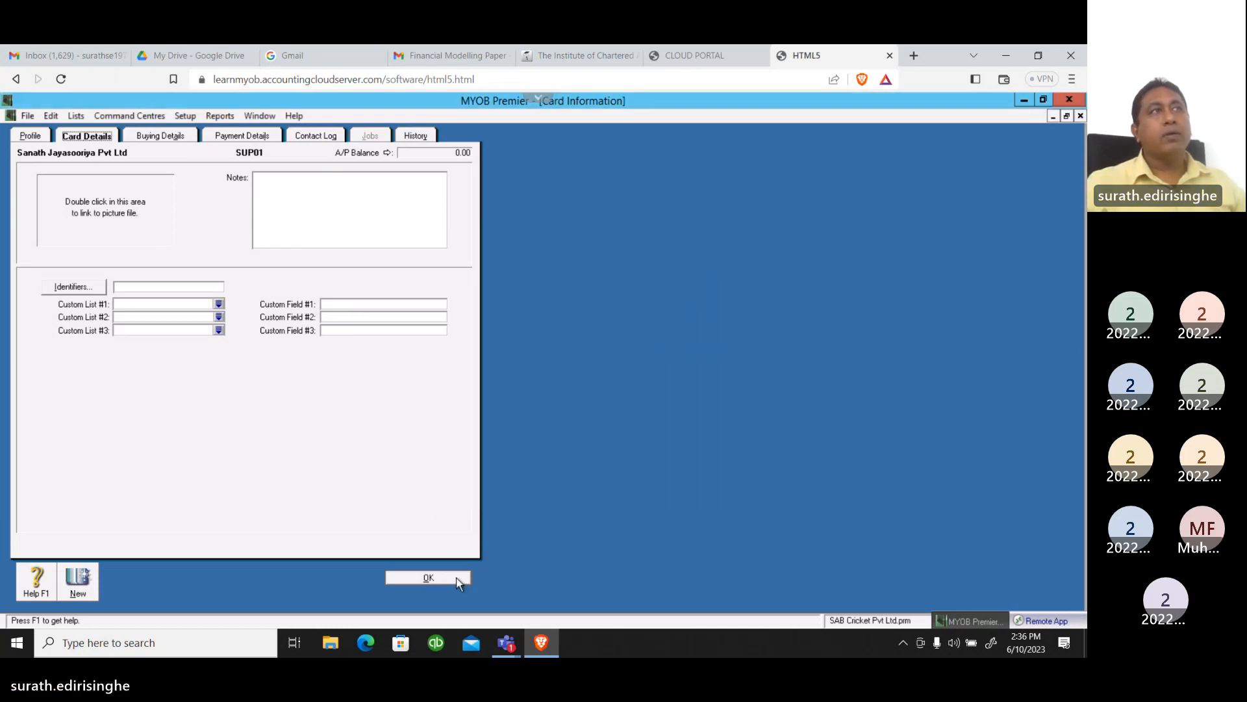
In the supplier's buying details, keep the Service purchase layout and choose INCSPPLN-2003 as the printed form
{"action": "left_click", "coordinate": [154, 138]}
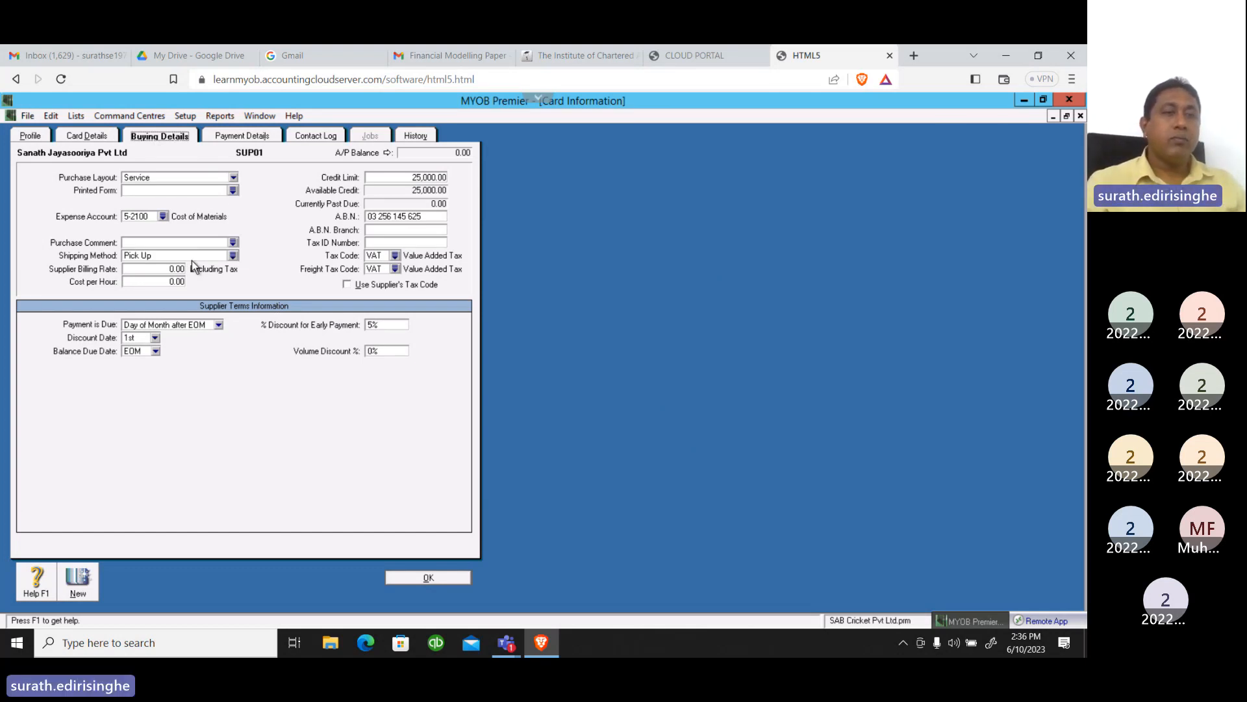
{"action": "left_click", "coordinate": [233, 178]}
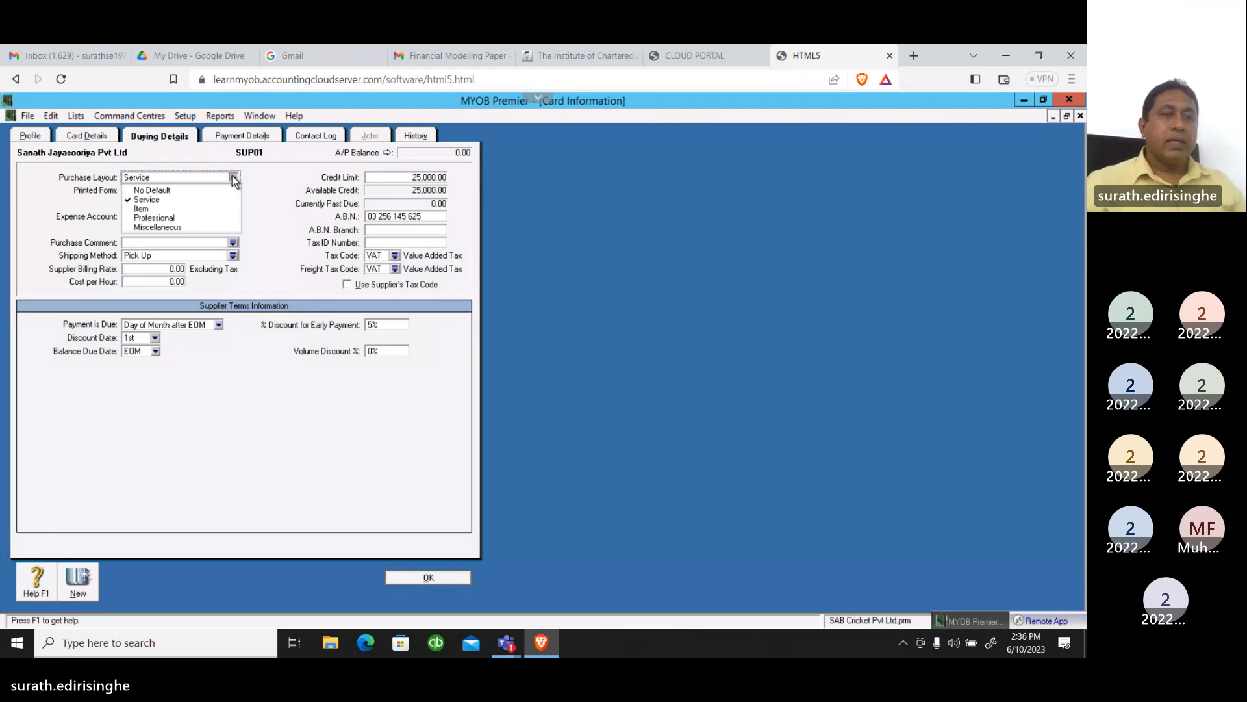
{"action": "left_click", "coordinate": [151, 200]}
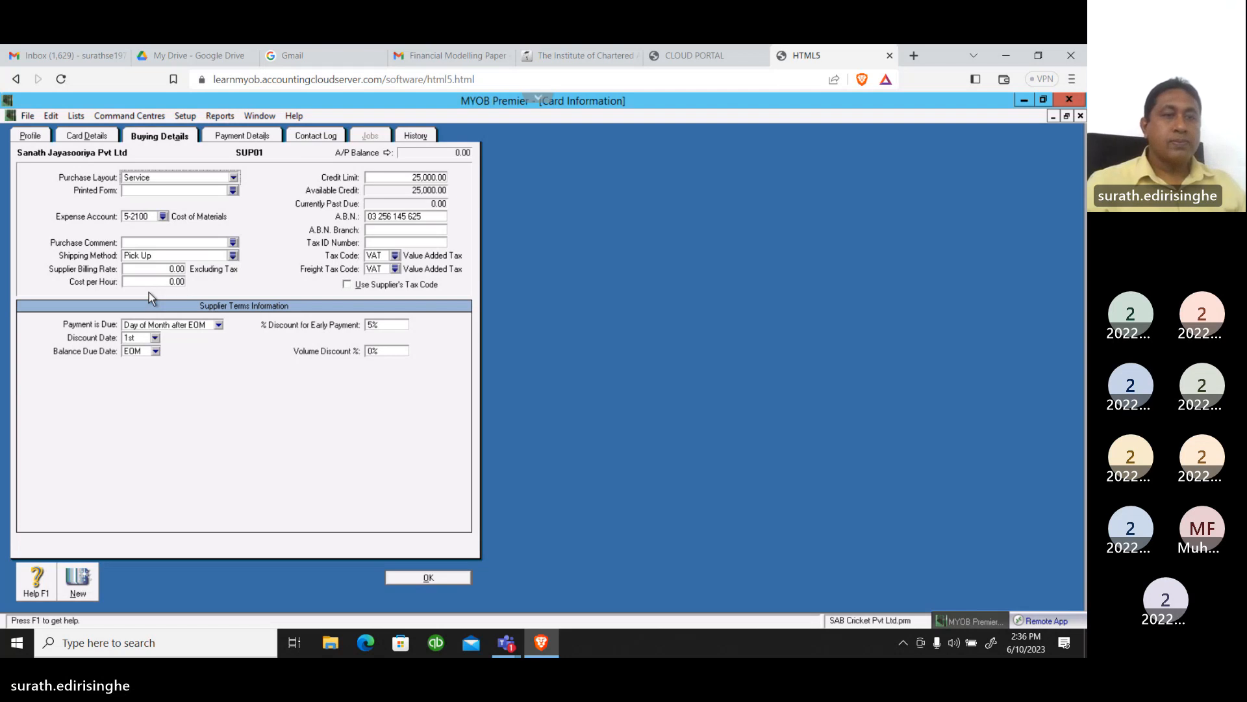
{"action": "left_click", "coordinate": [233, 190]}
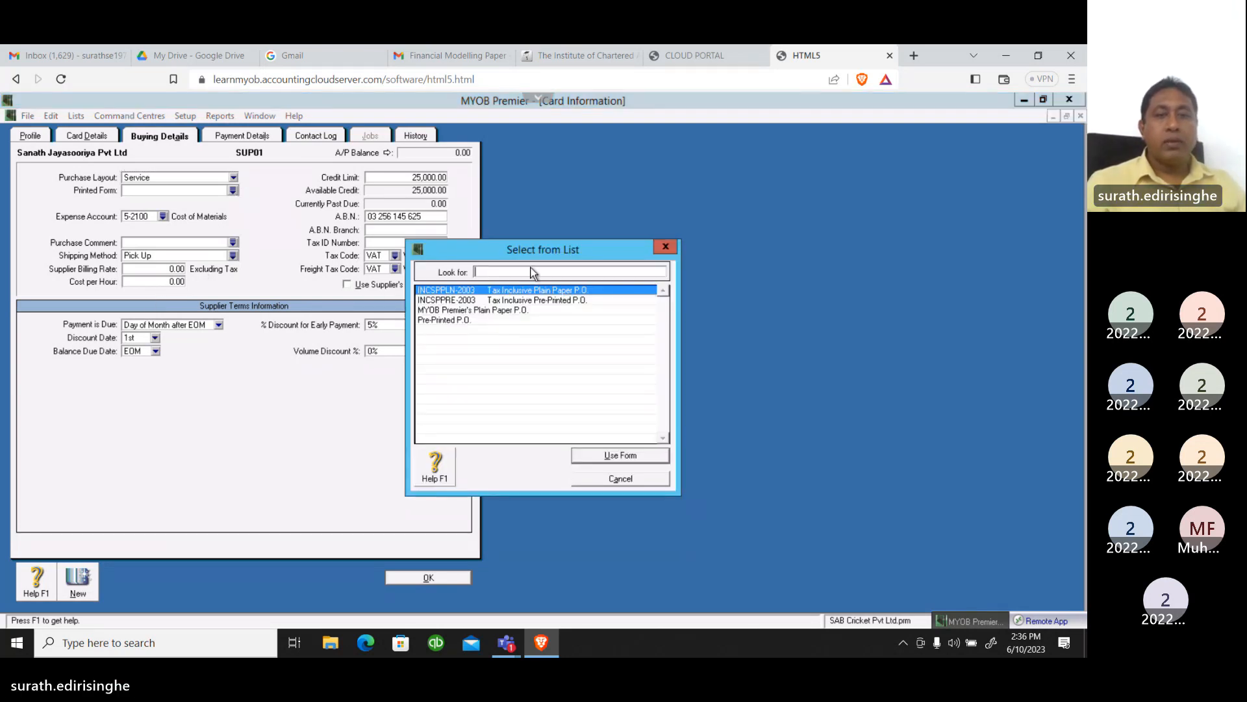
{"action": "left_click", "coordinate": [599, 456]}
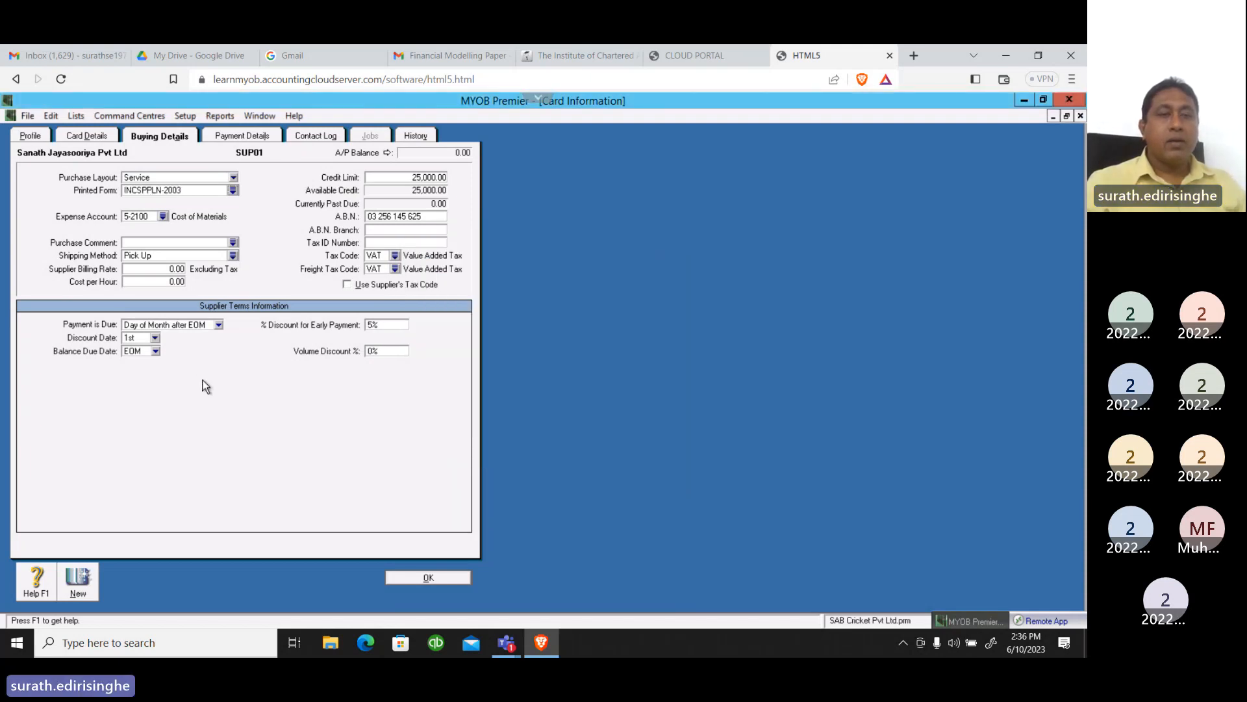
Keep 5-2100 Cost of Materials as the supplier's expense account and set the purchase comment to "Thank you!"
{"action": "left_click", "coordinate": [163, 217]}
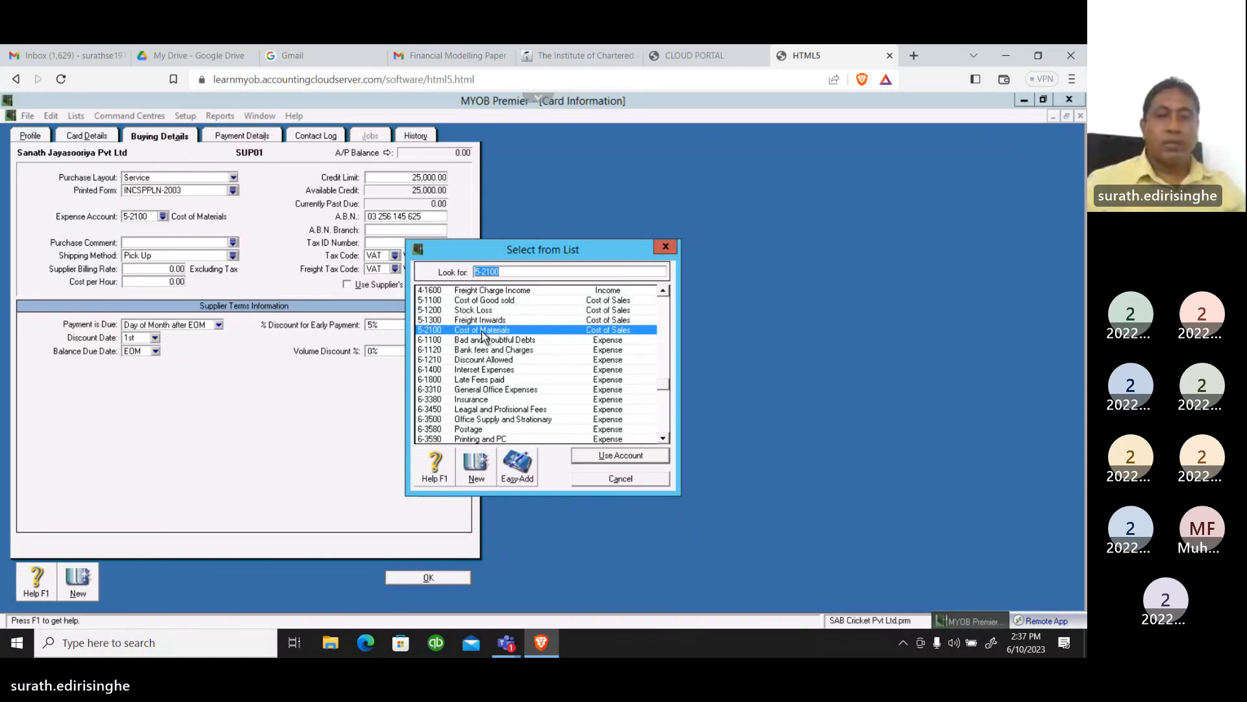
{"action": "left_click", "coordinate": [606, 455]}
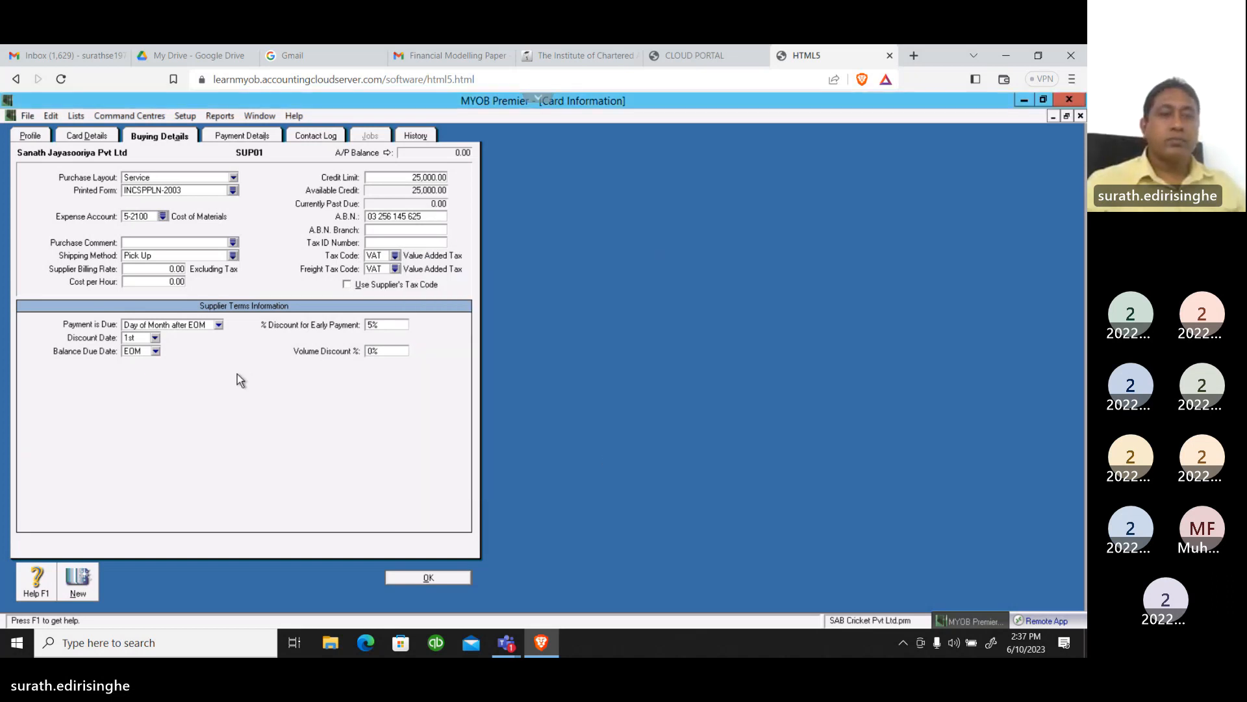
{"action": "left_click", "coordinate": [234, 244]}
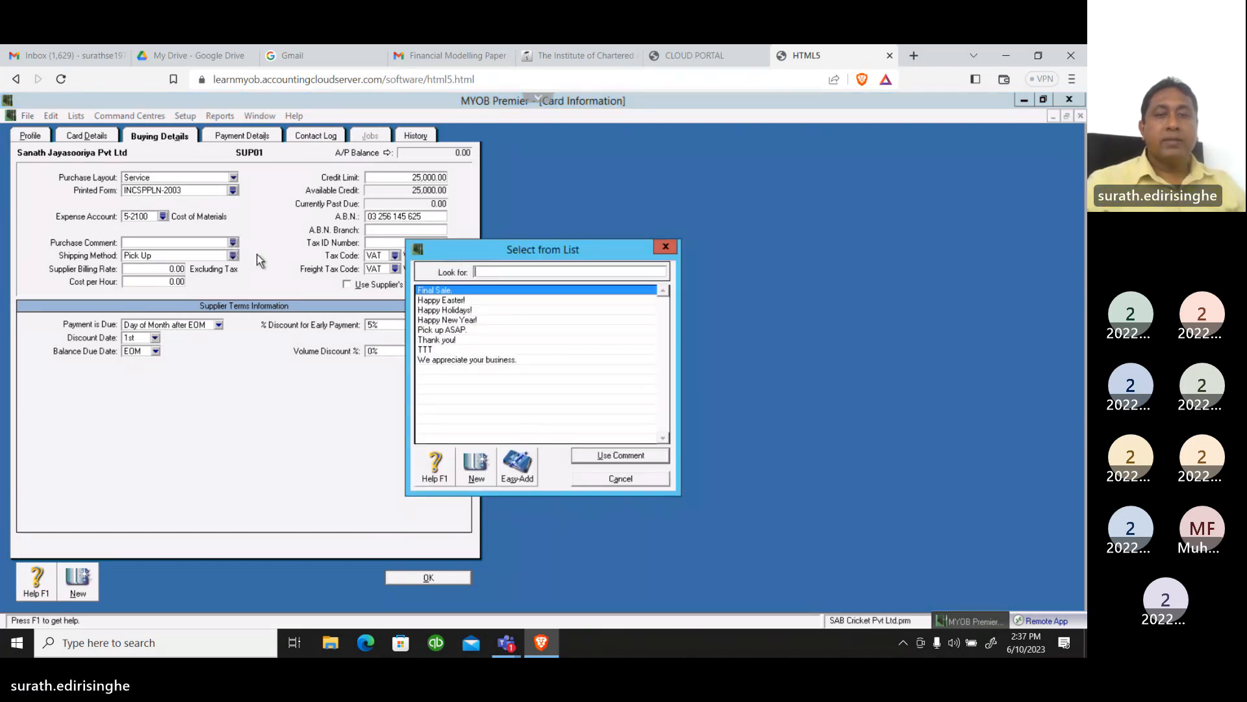
{"action": "left_click", "coordinate": [451, 340]}
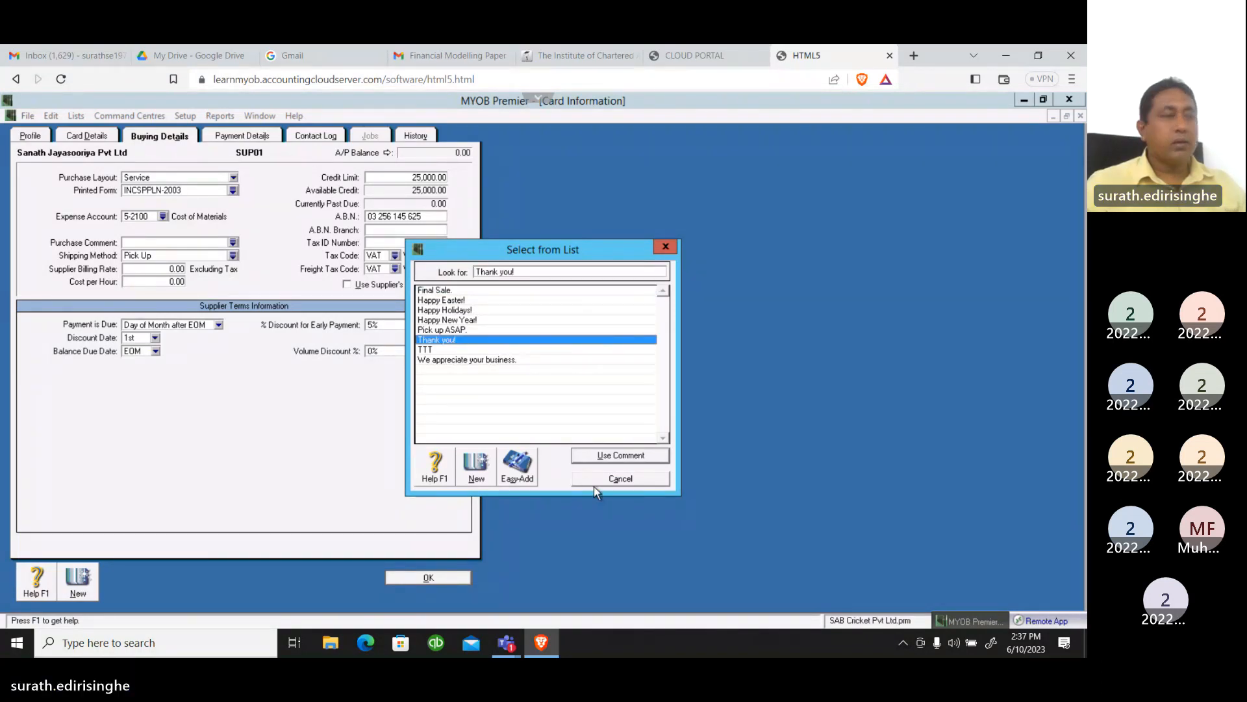
{"action": "left_click", "coordinate": [605, 454]}
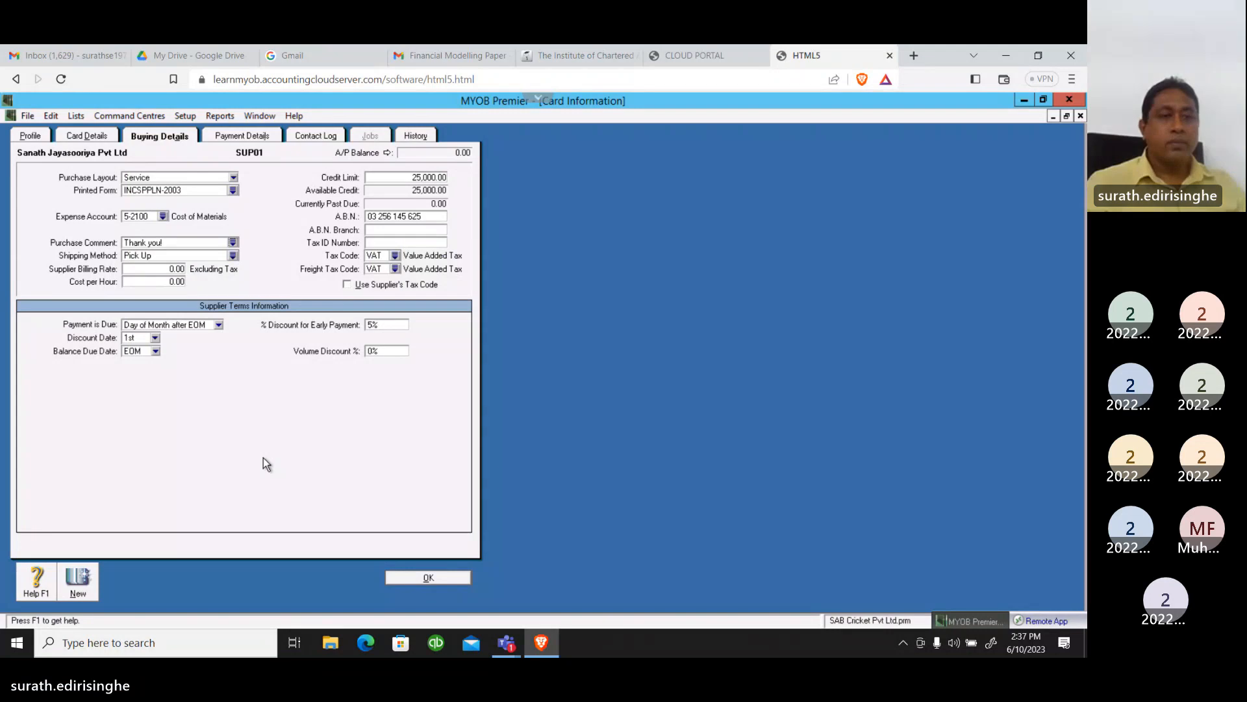
Set the supplier's shipping method to Courier in the buying details
{"action": "left_click", "coordinate": [233, 255]}
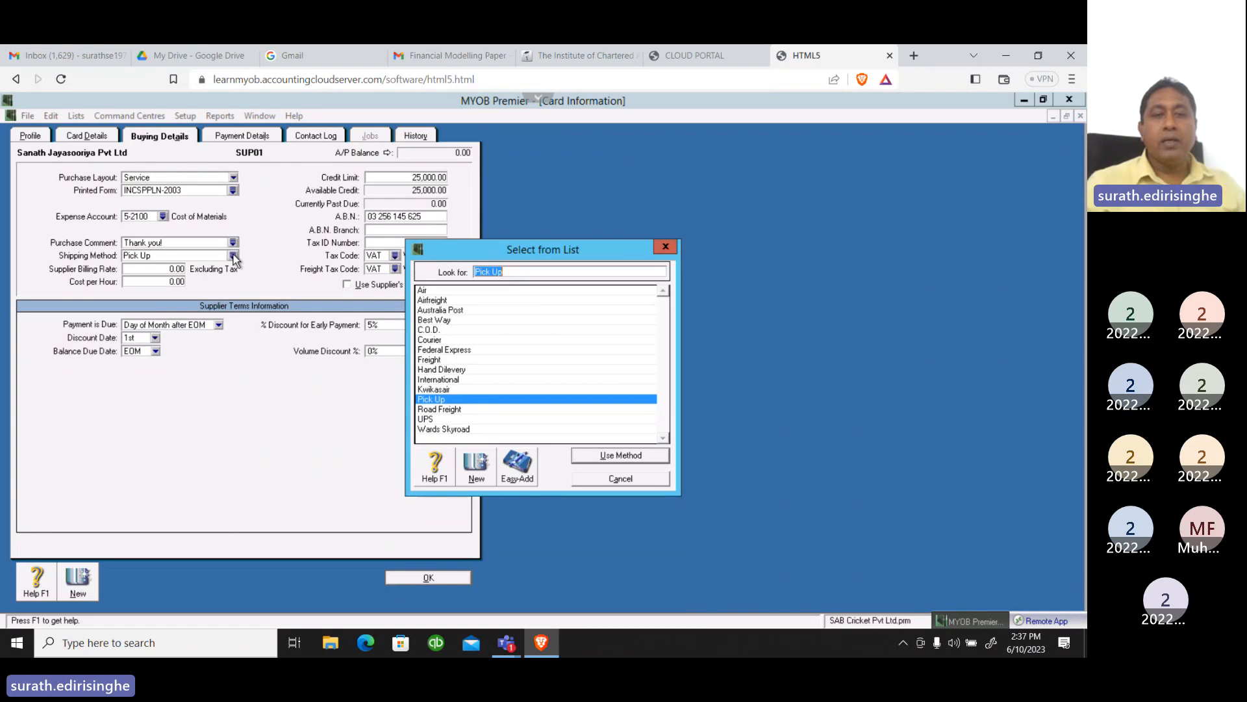
{"action": "left_click", "coordinate": [433, 342]}
{"action": "left_click", "coordinate": [597, 456]}
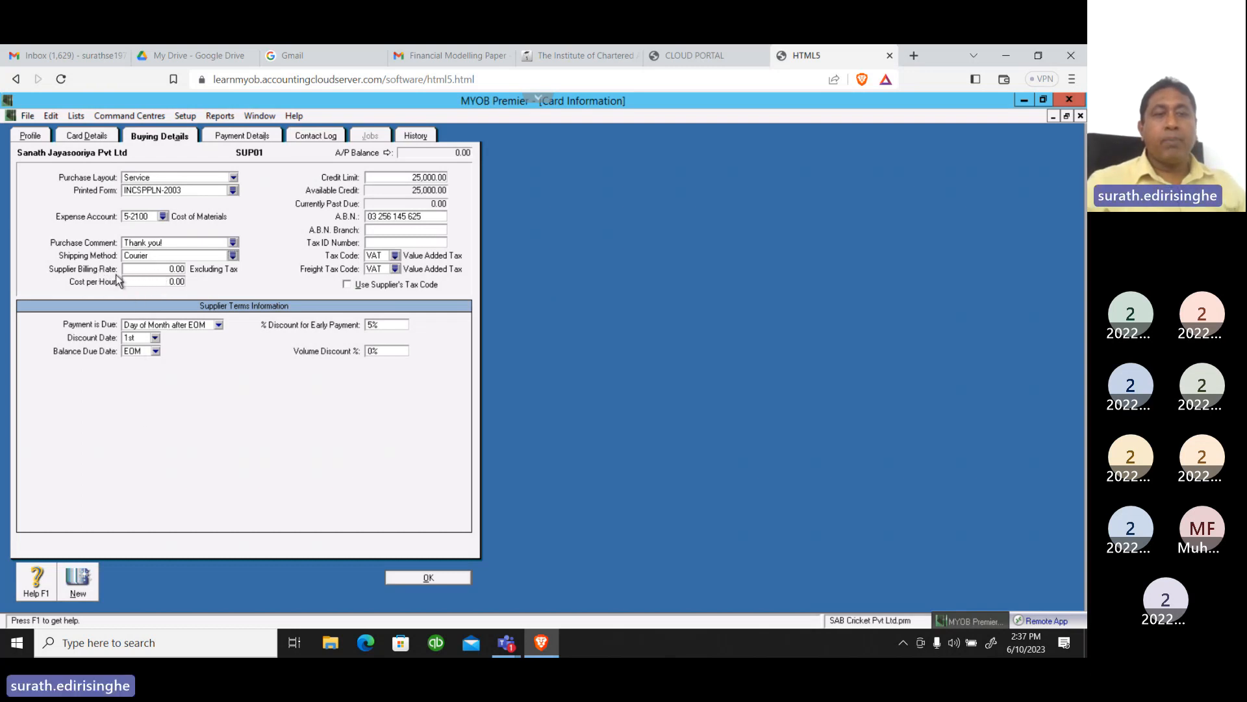
{"action": "left_click", "coordinate": [159, 268]}
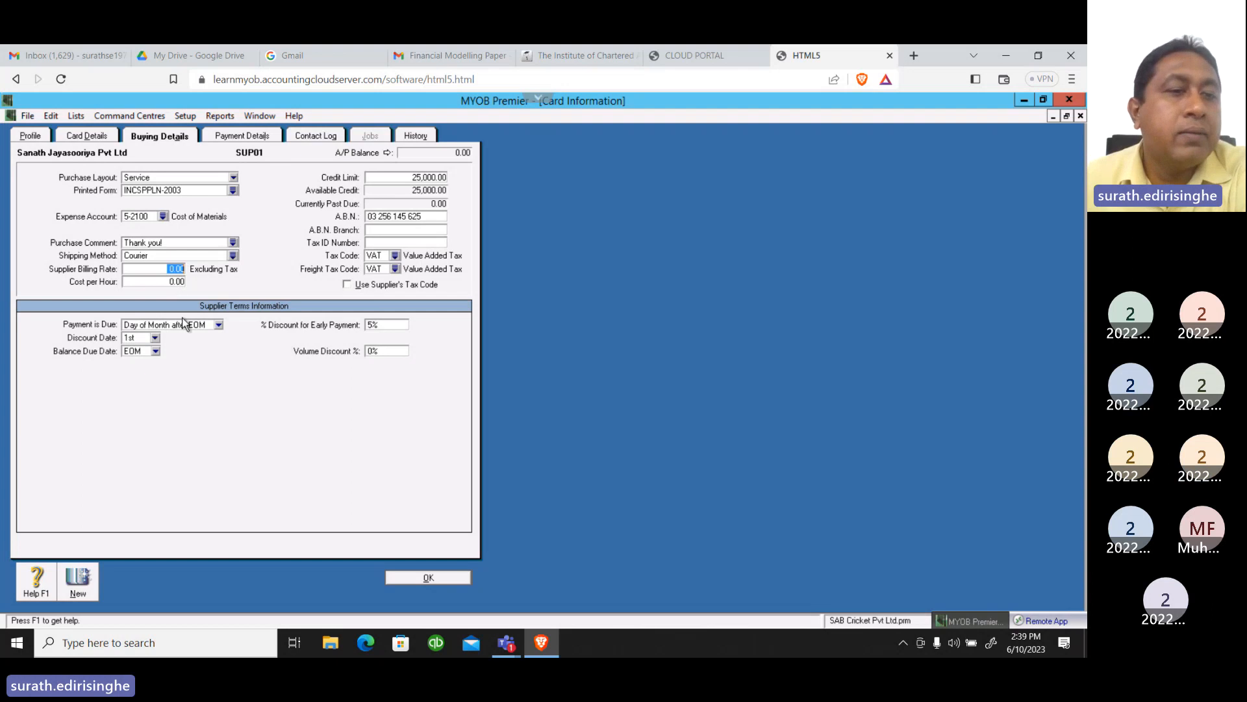
Change the supplier's shipping method to Pick Up in the buying details
{"action": "left_click", "coordinate": [233, 256]}
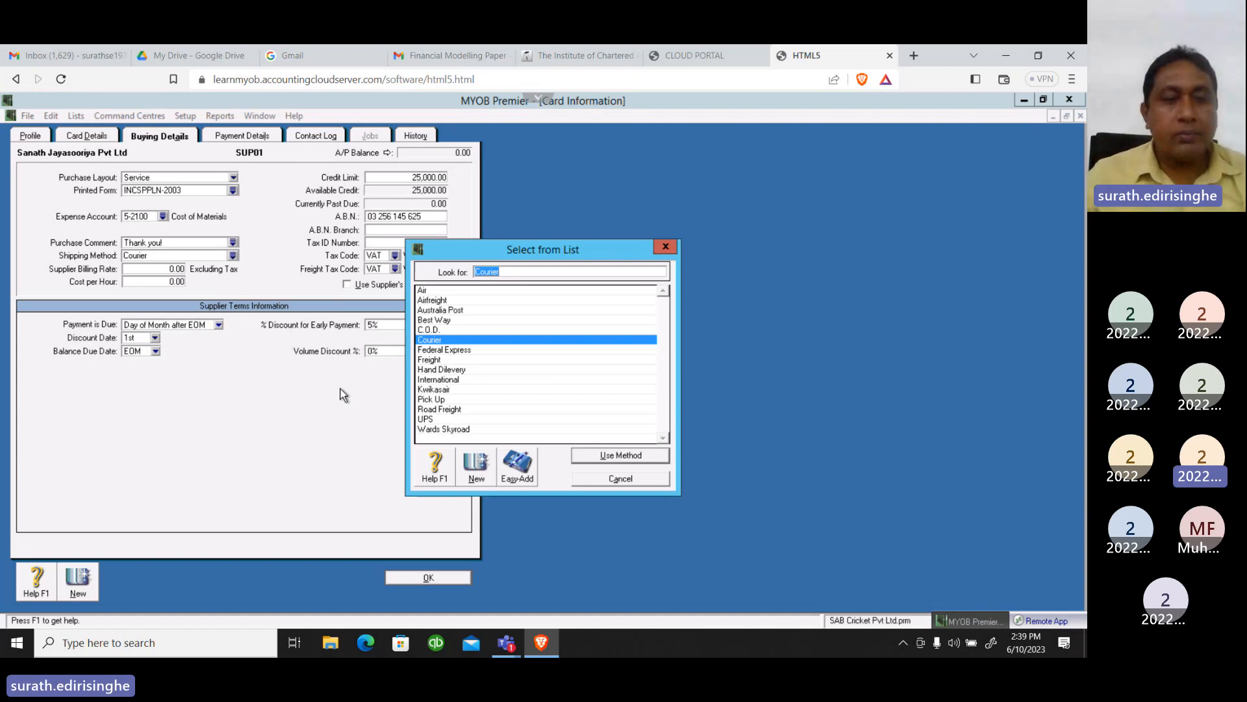
{"action": "left_click", "coordinate": [435, 400]}
{"action": "left_click", "coordinate": [610, 456]}
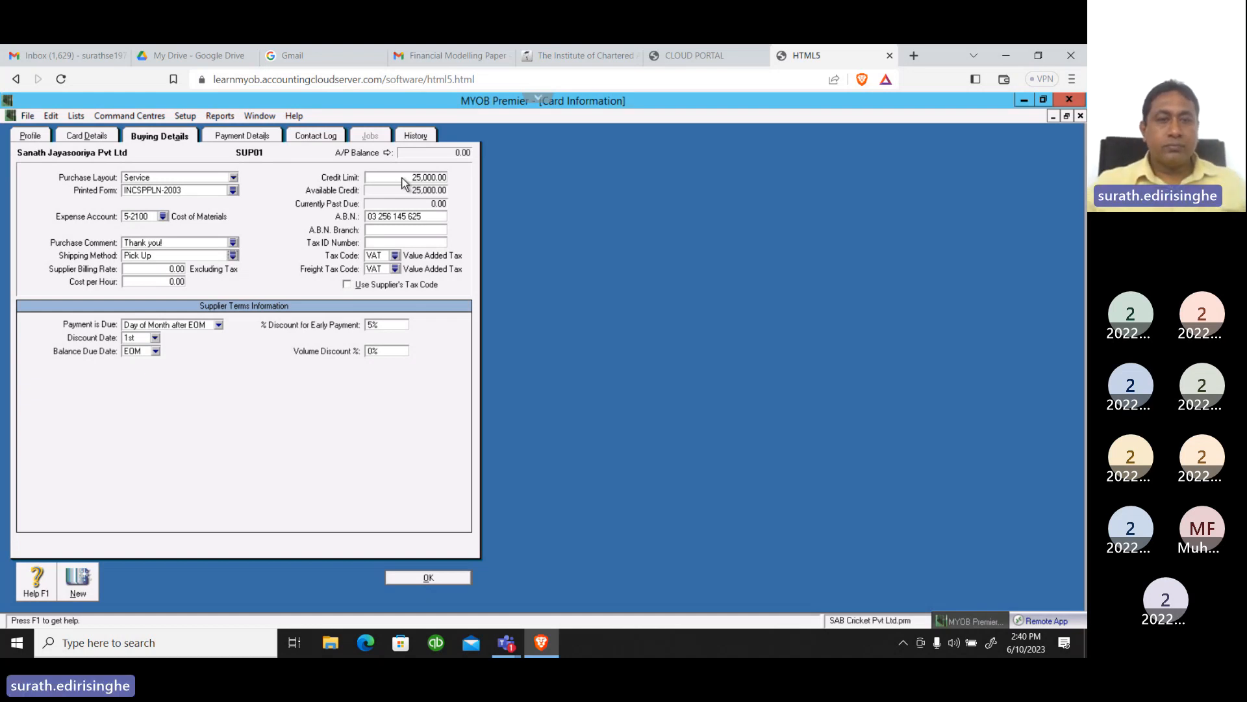
Select VAT (Value Added Tax) as both the supplier's tax code and freight tax code
{"action": "left_click", "coordinate": [377, 243]}
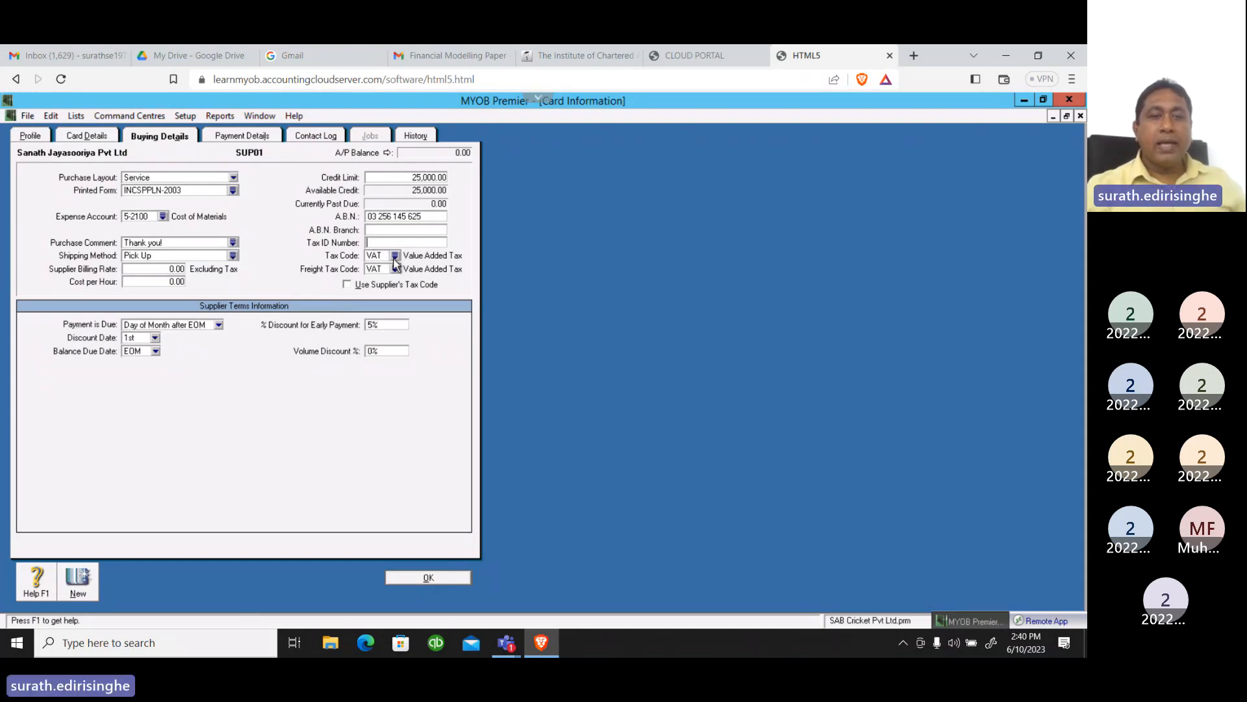
{"action": "left_click", "coordinate": [394, 257]}
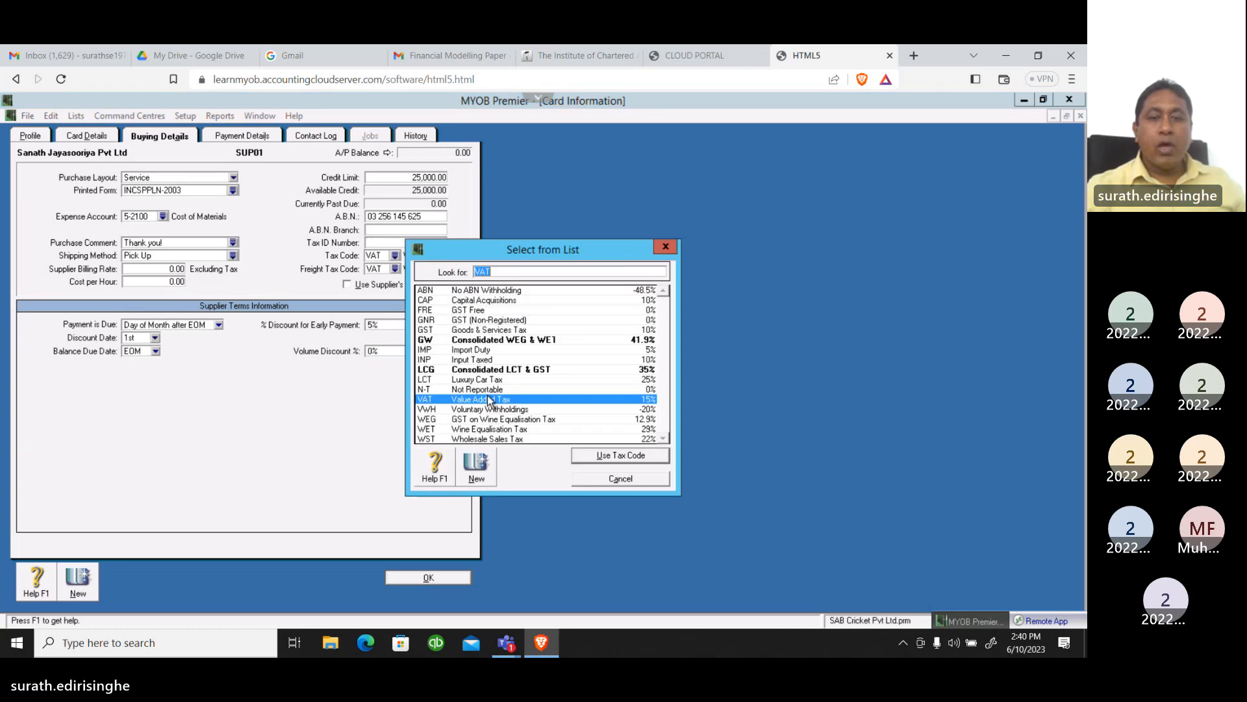
{"action": "left_click", "coordinate": [490, 401]}
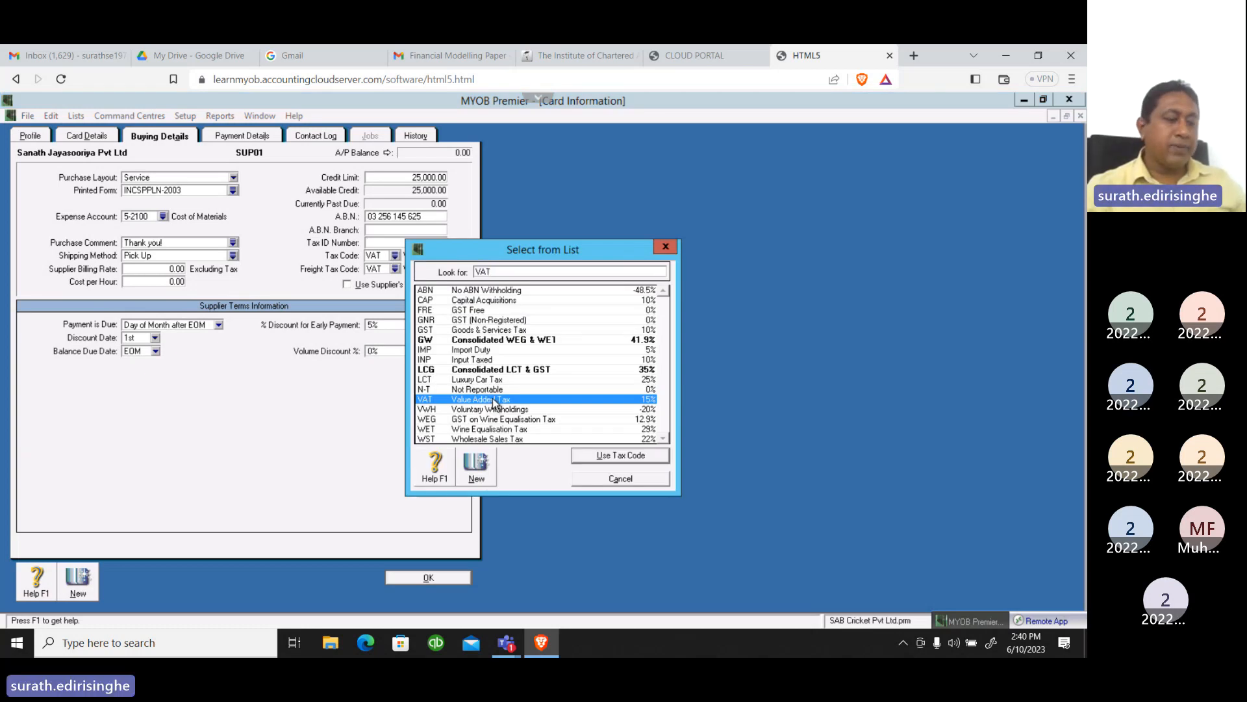
{"action": "left_click", "coordinate": [596, 457]}
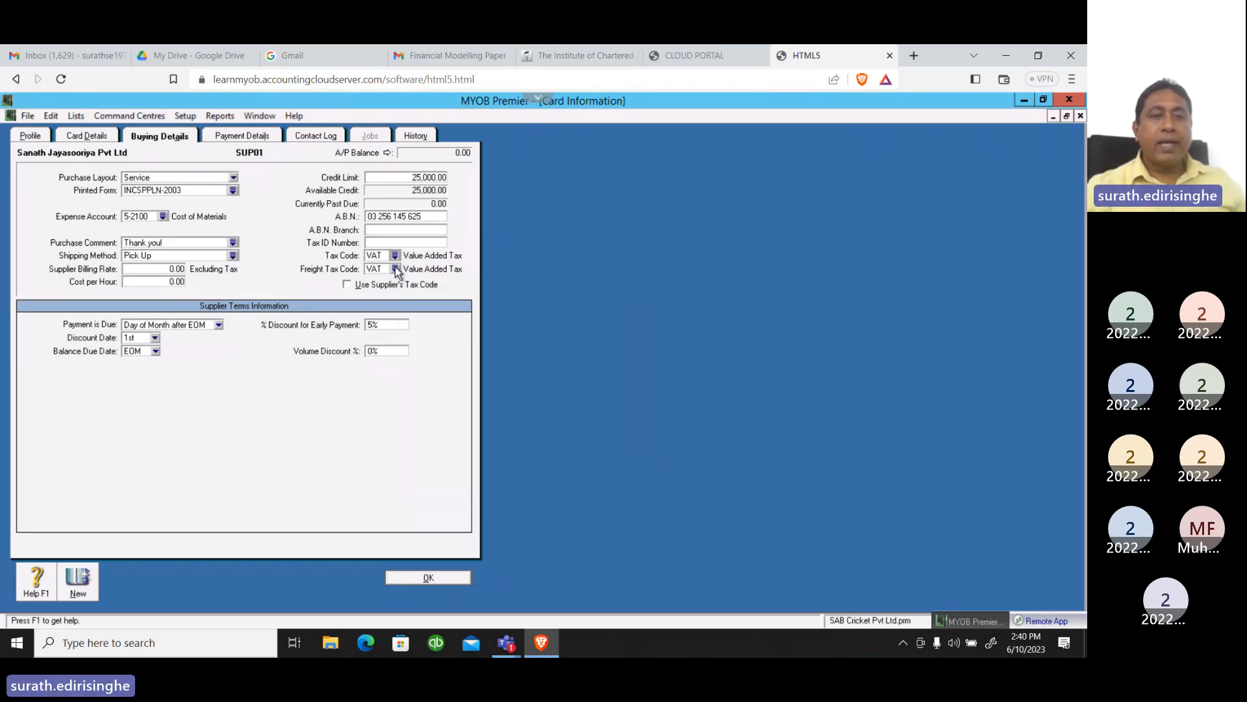
{"action": "left_click", "coordinate": [395, 268]}
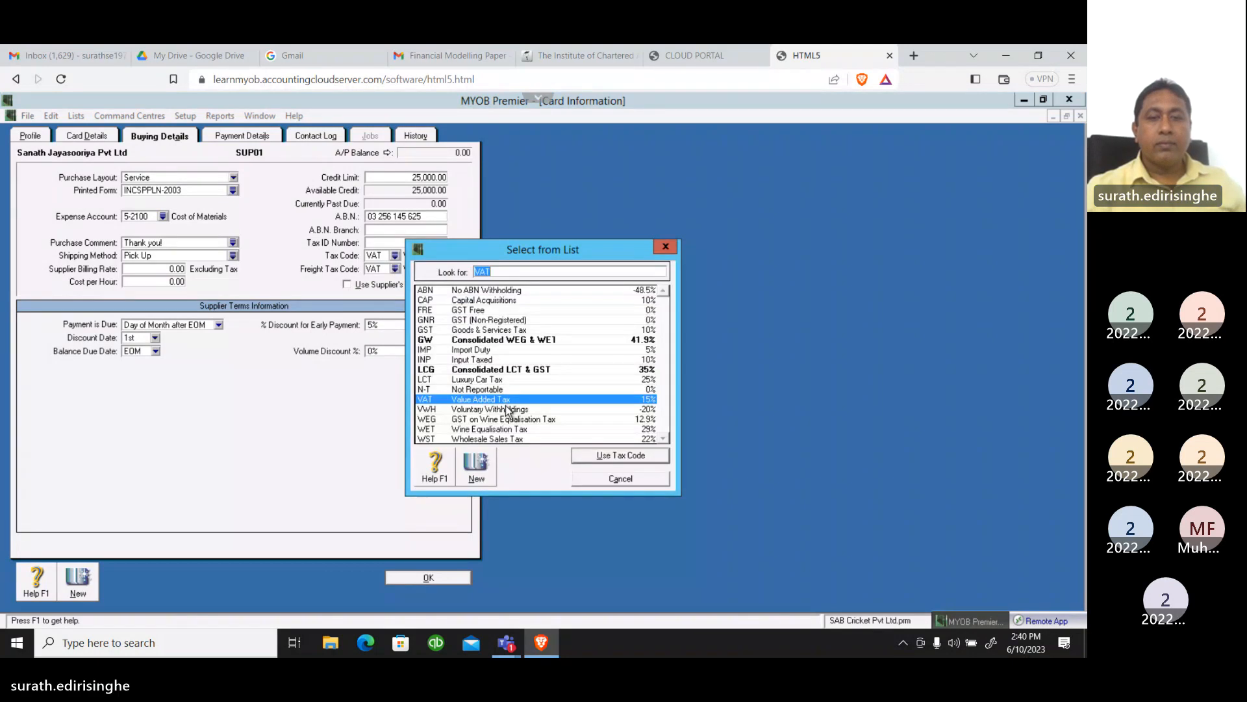
{"action": "left_click", "coordinate": [601, 458]}
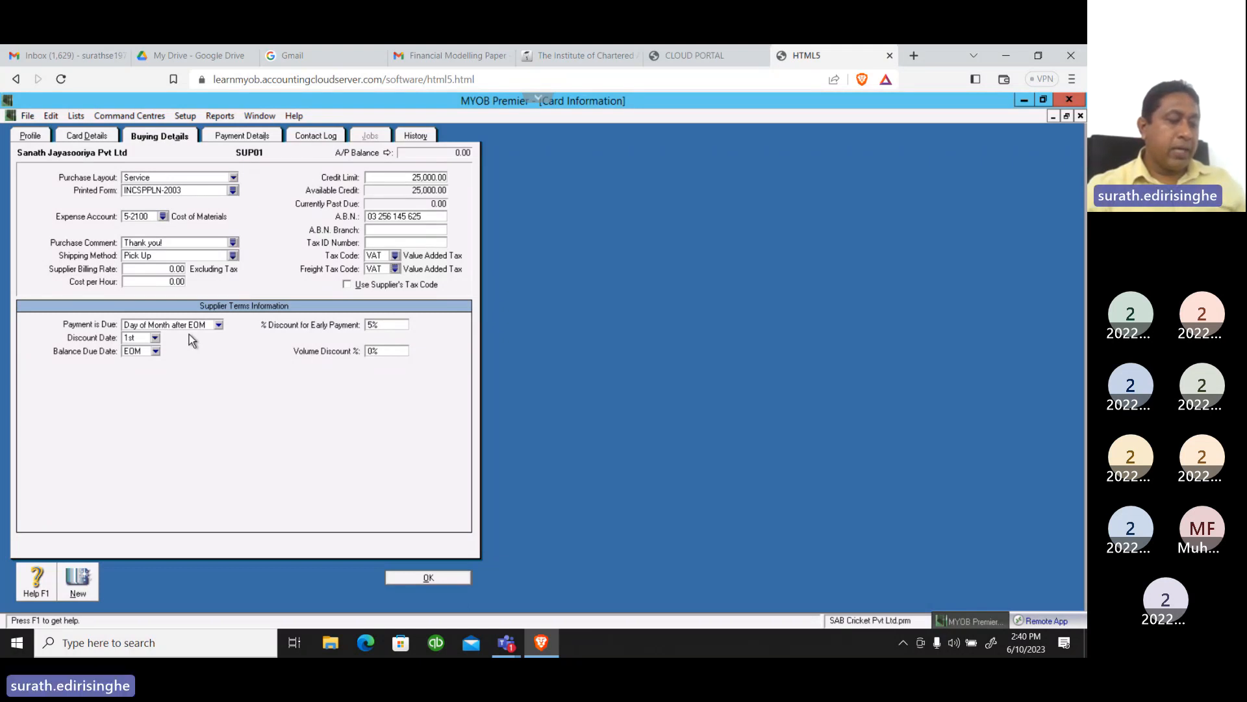
Set the balance due date in the supplier terms to EOM
{"action": "left_click", "coordinate": [156, 352]}
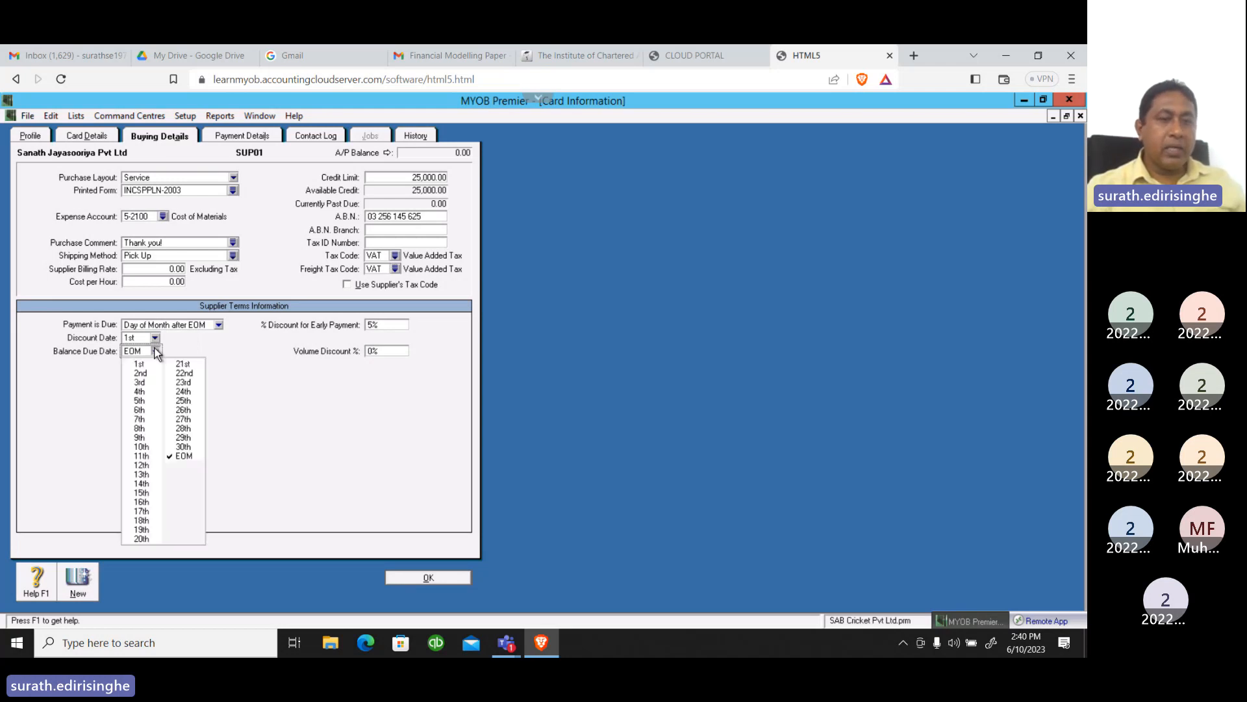
{"action": "left_click", "coordinate": [179, 456]}
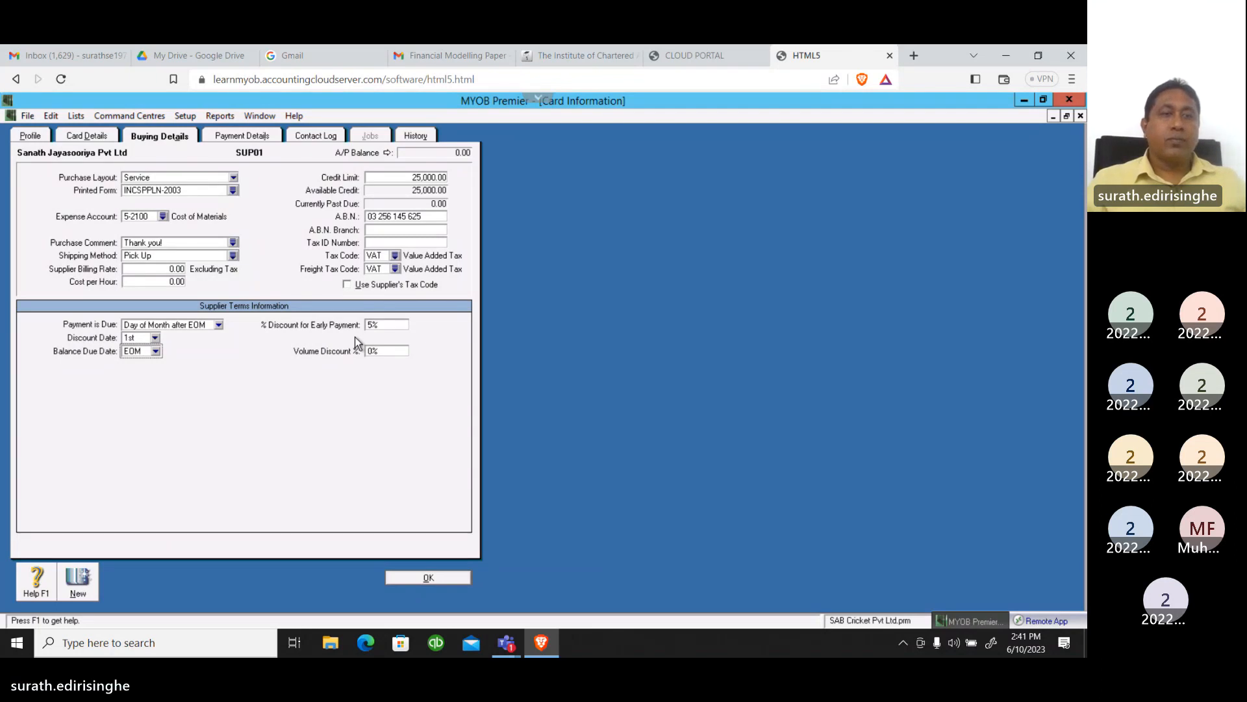
Enter the supplier's bank account number in the electronic banking section of the payment details
{"action": "left_click", "coordinate": [248, 141]}
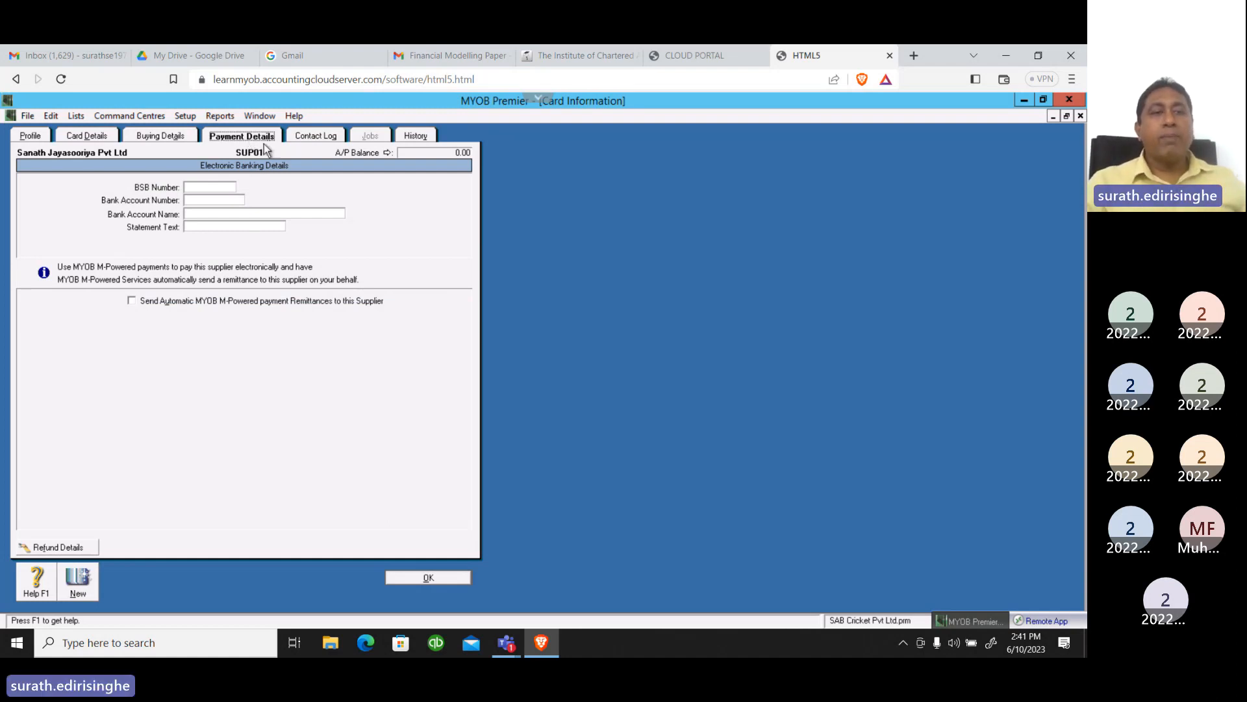
{"action": "left_click", "coordinate": [198, 201]}
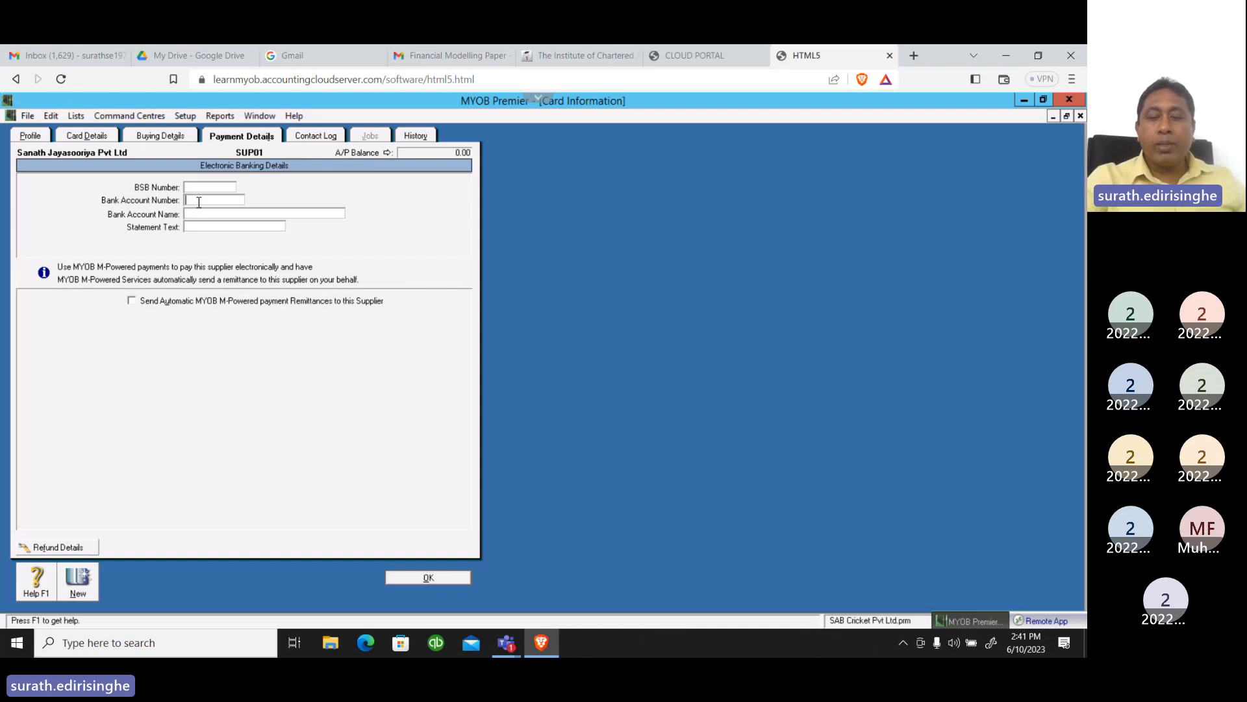
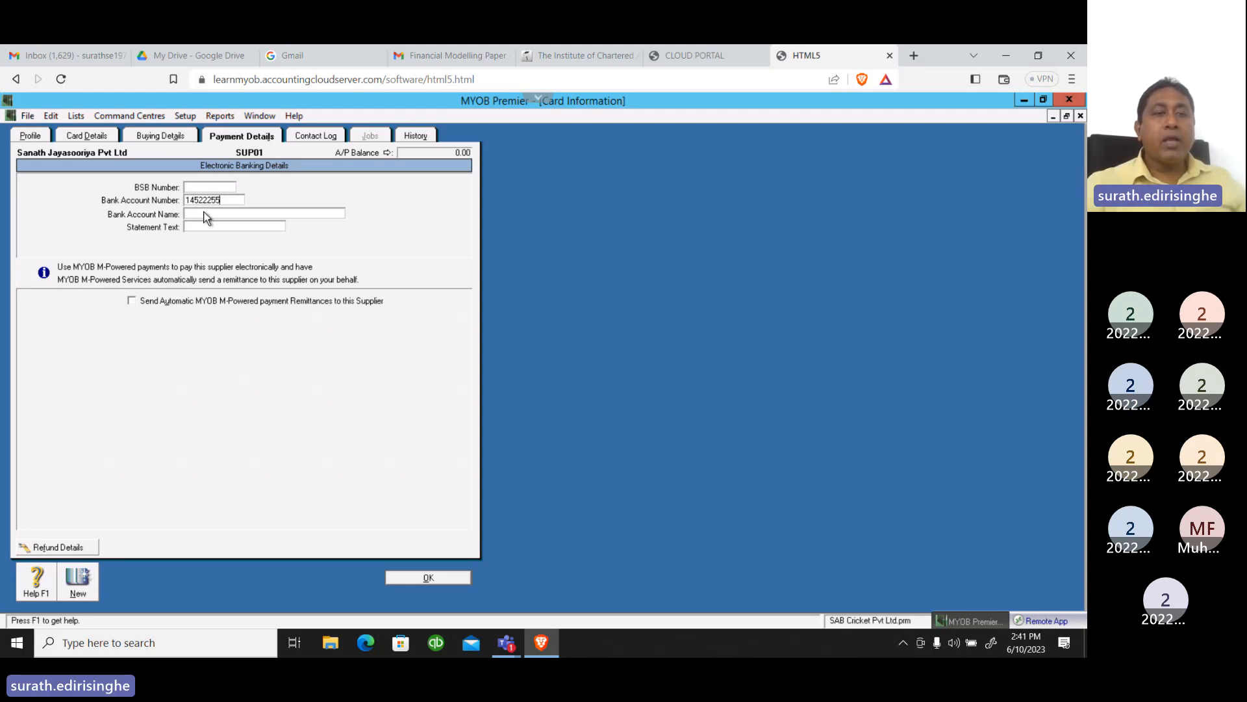
Enter SAMPATH BANK as the supplier's bank account name in the electronic banking details
{"action": "left_click", "coordinate": [205, 213]}
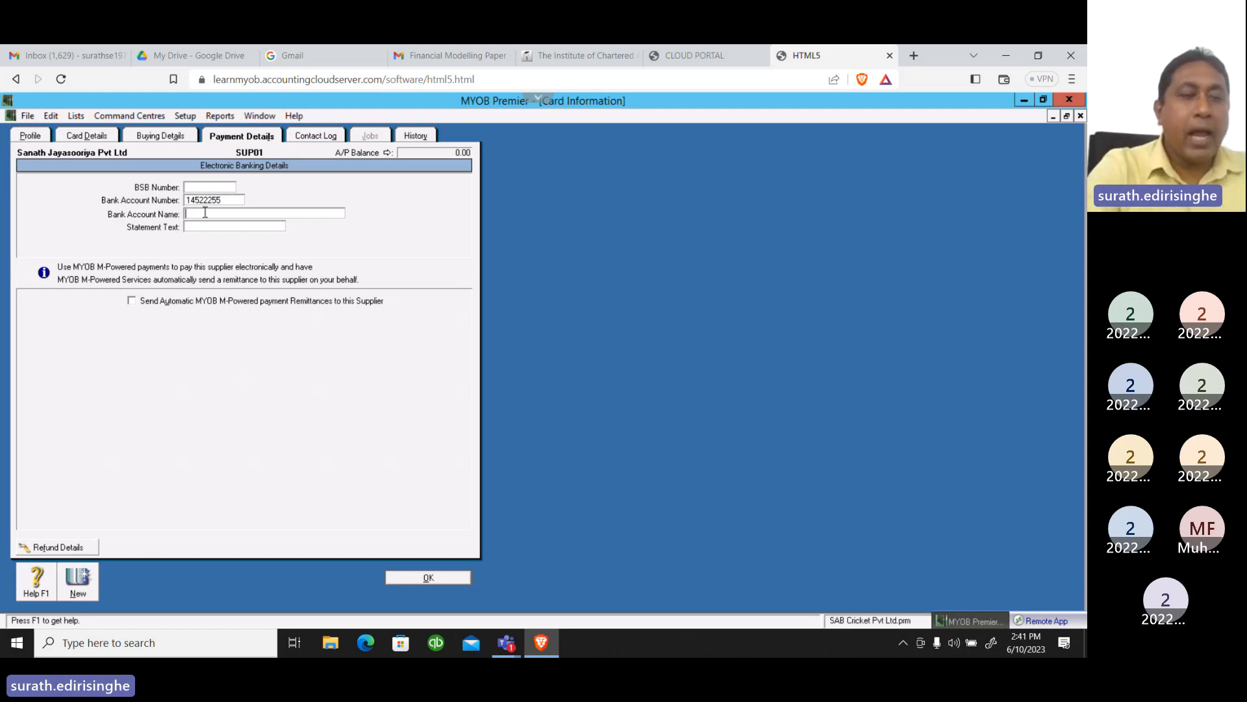
{"action": "type", "text": "SA"}
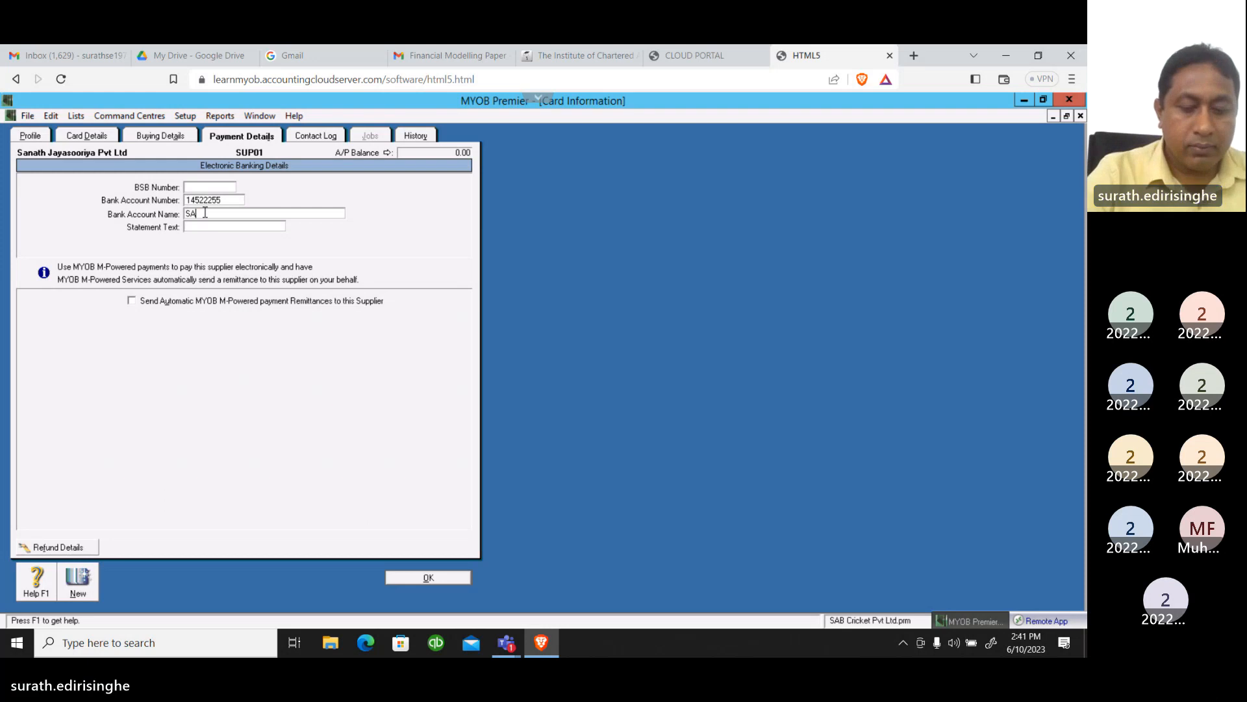
{"action": "type", "text": "MPATH "}
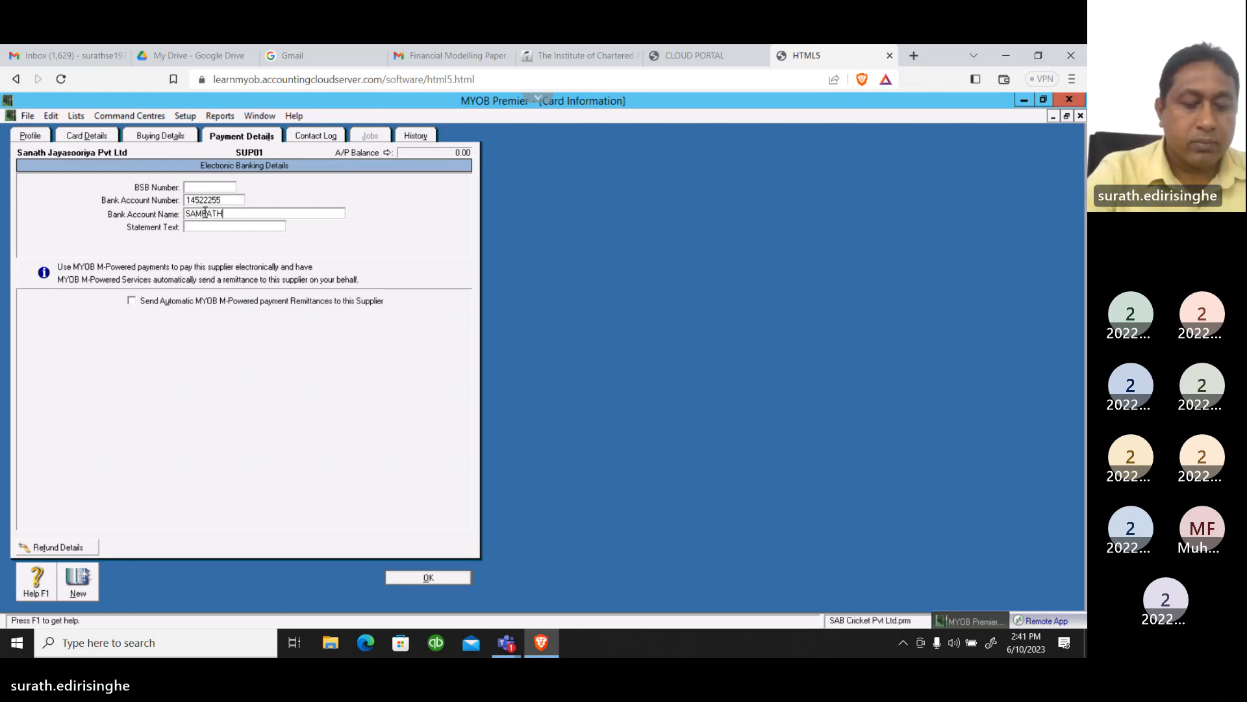
{"action": "type", "text": "BANK"}
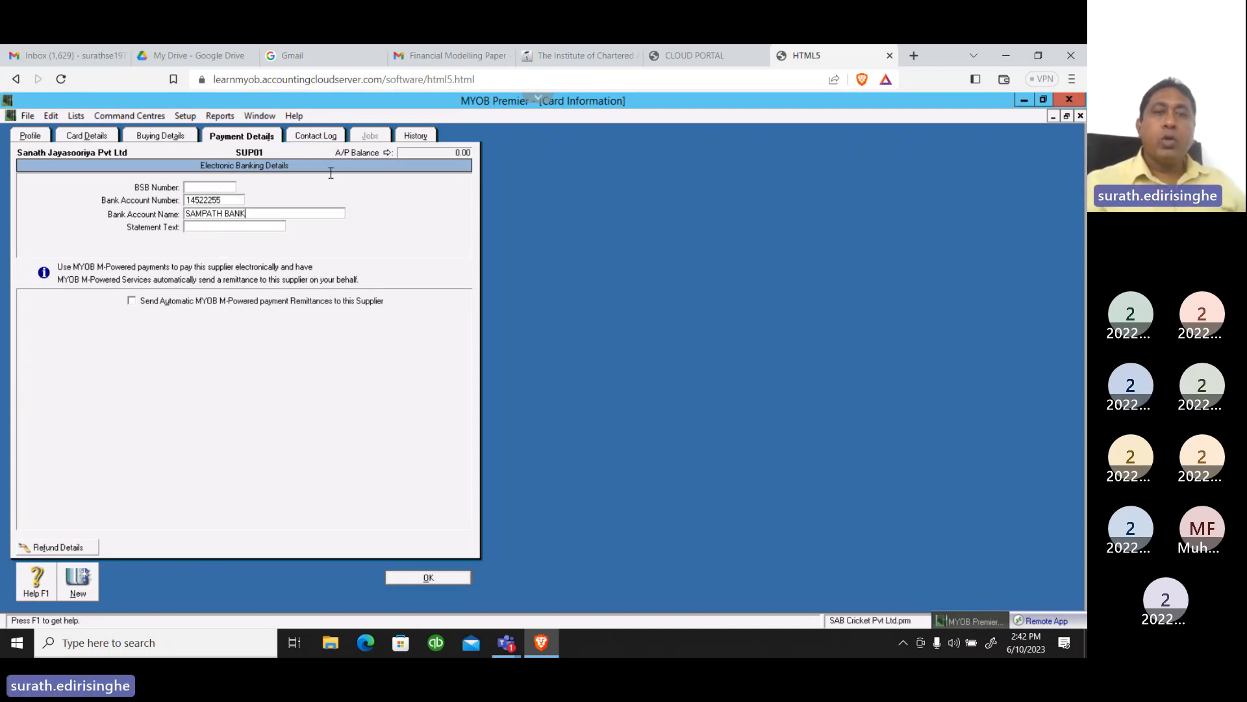
Check the supplier's payables analysis from the A/P balance, close it, and save the supplier card
{"action": "left_click", "coordinate": [386, 154]}
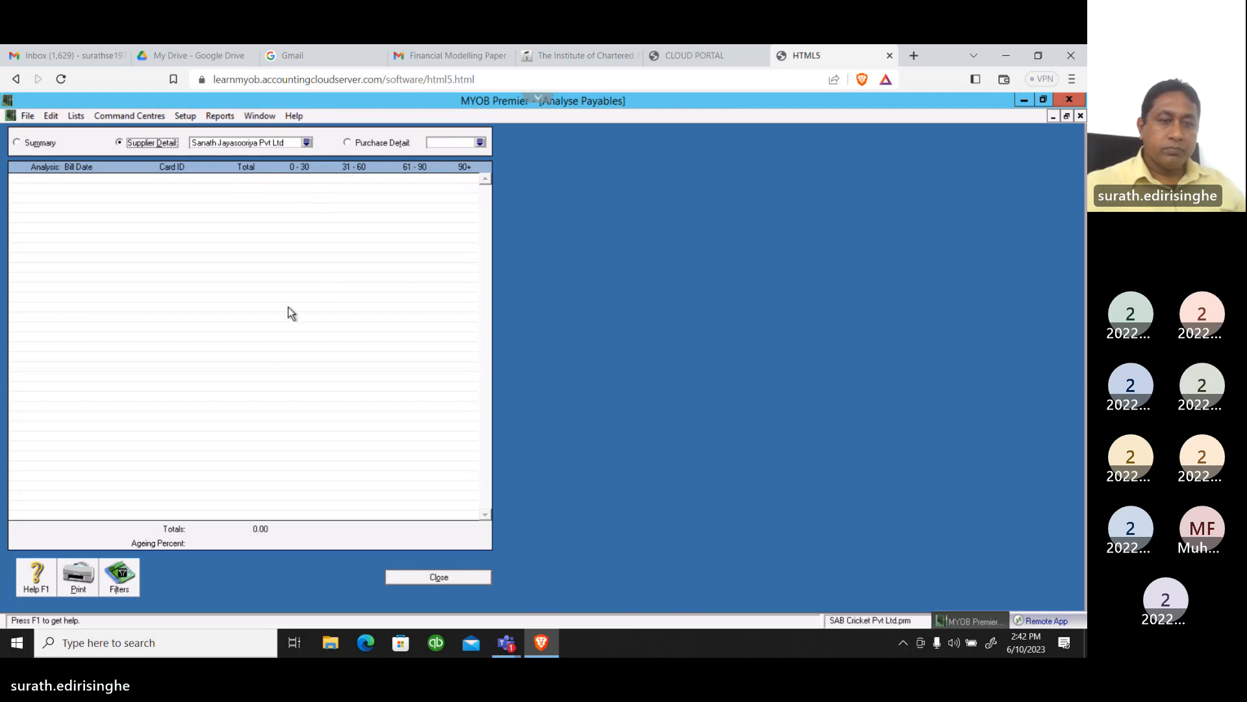
{"action": "left_click", "coordinate": [401, 576]}
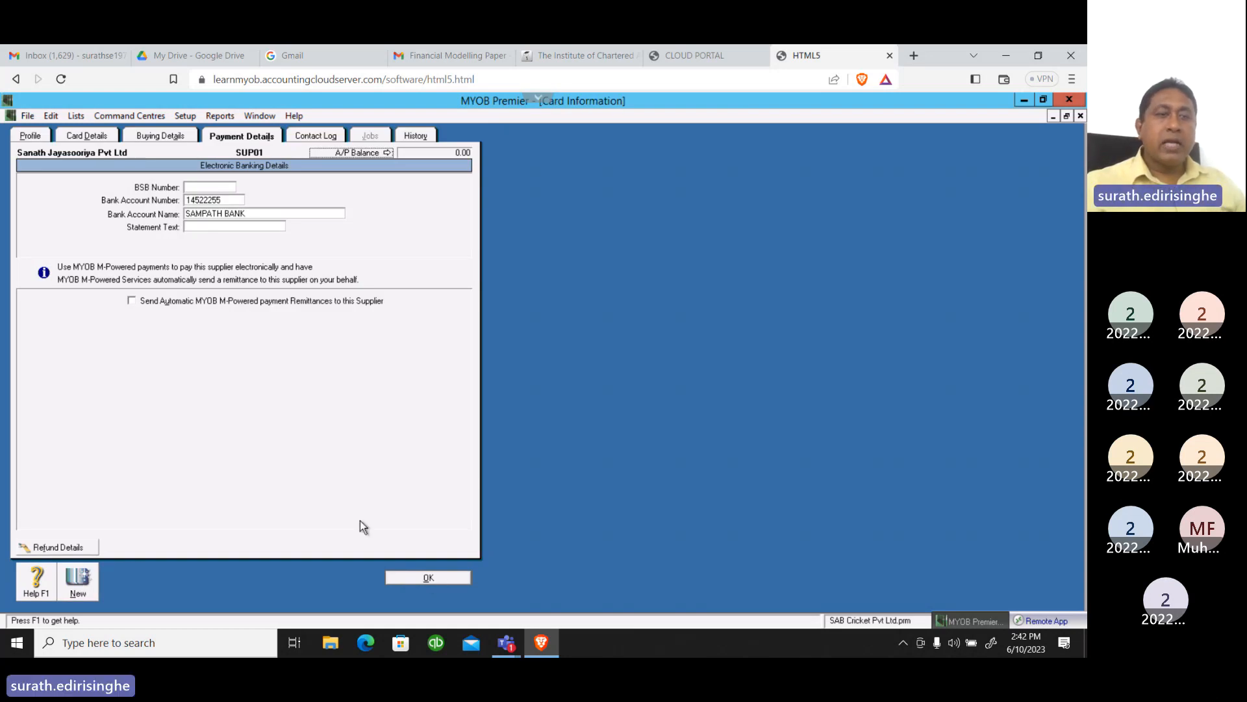
{"action": "left_click", "coordinate": [415, 578]}
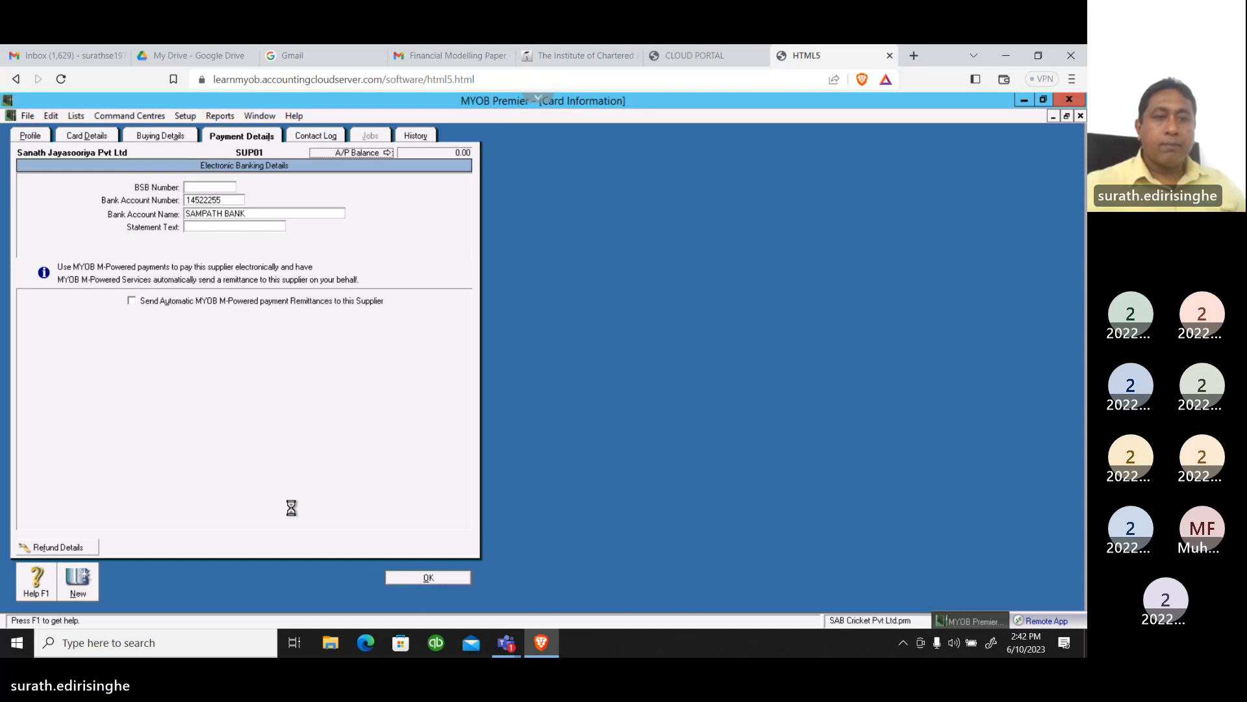
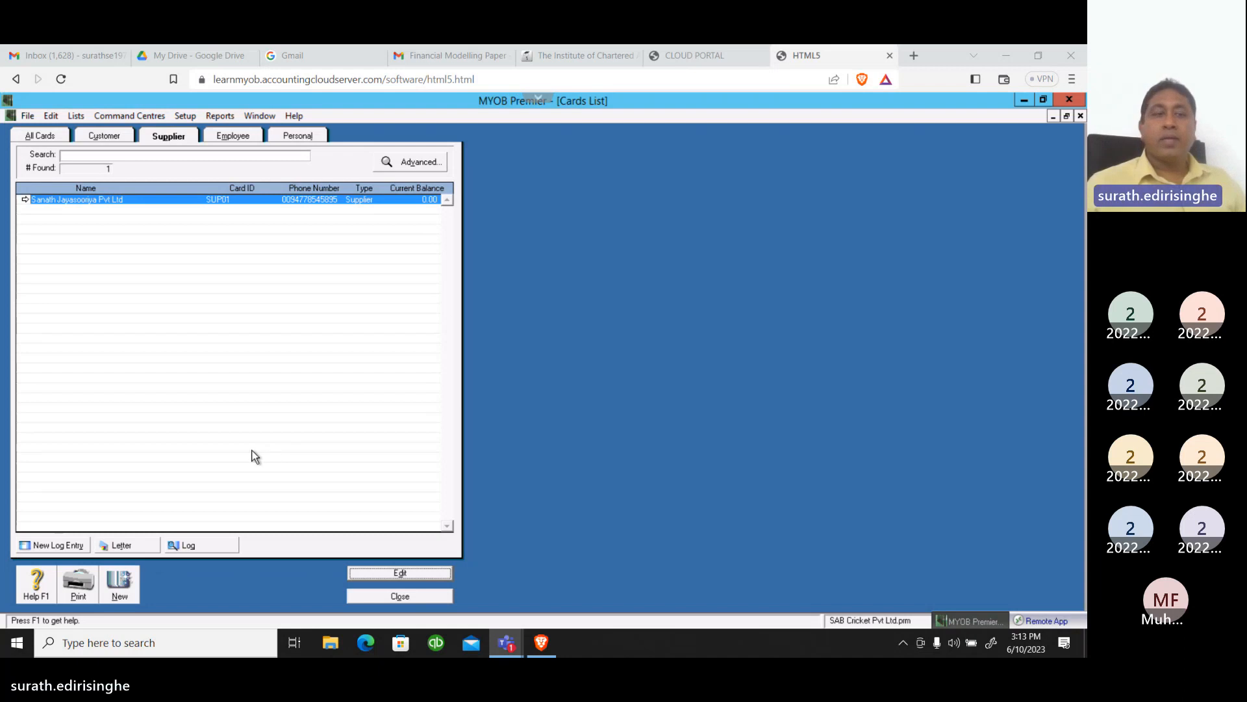
Create a new supplier card with the company name XY Company Pvt Ltd
{"action": "left_click", "coordinate": [125, 580]}
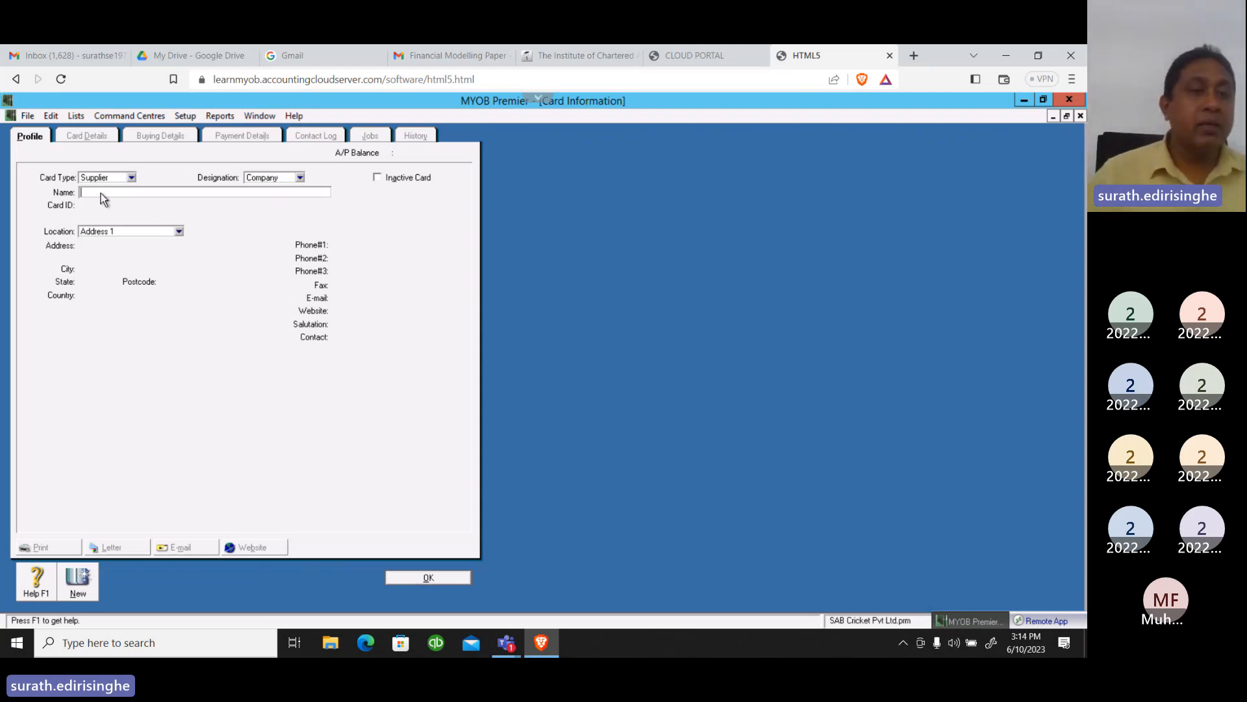
{"action": "type", "text": "X"}
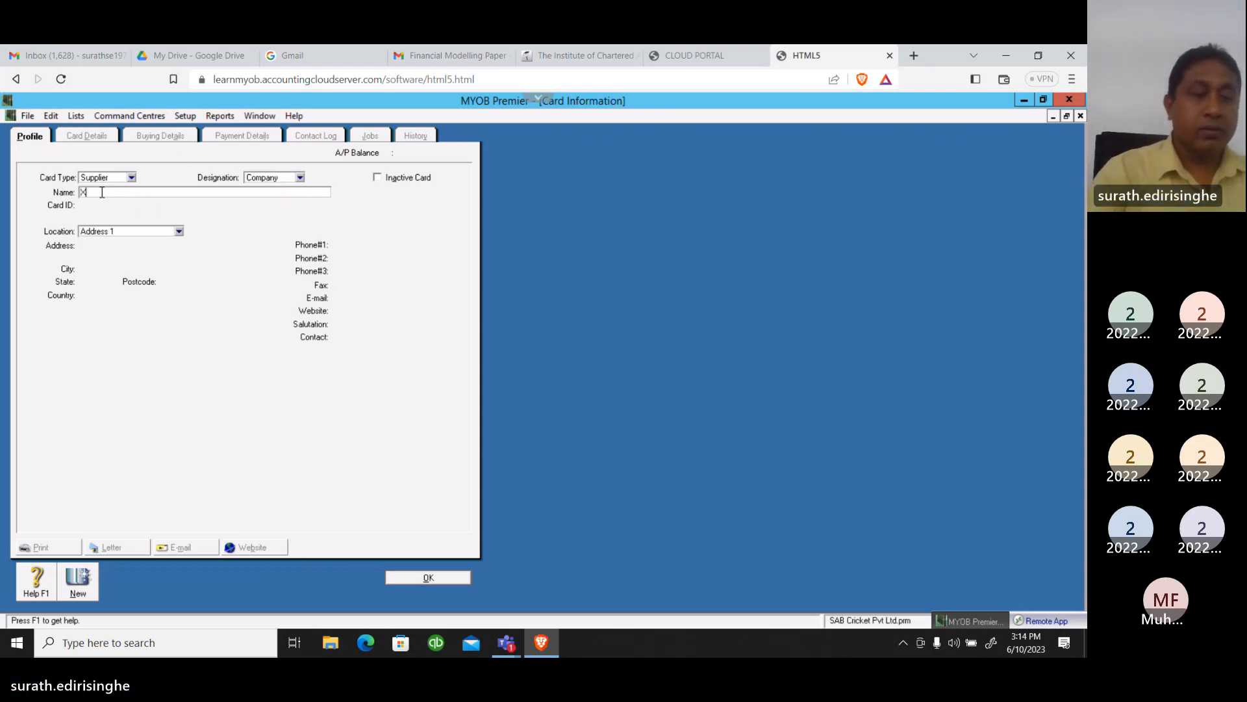
{"action": "type", "text": "Y"}
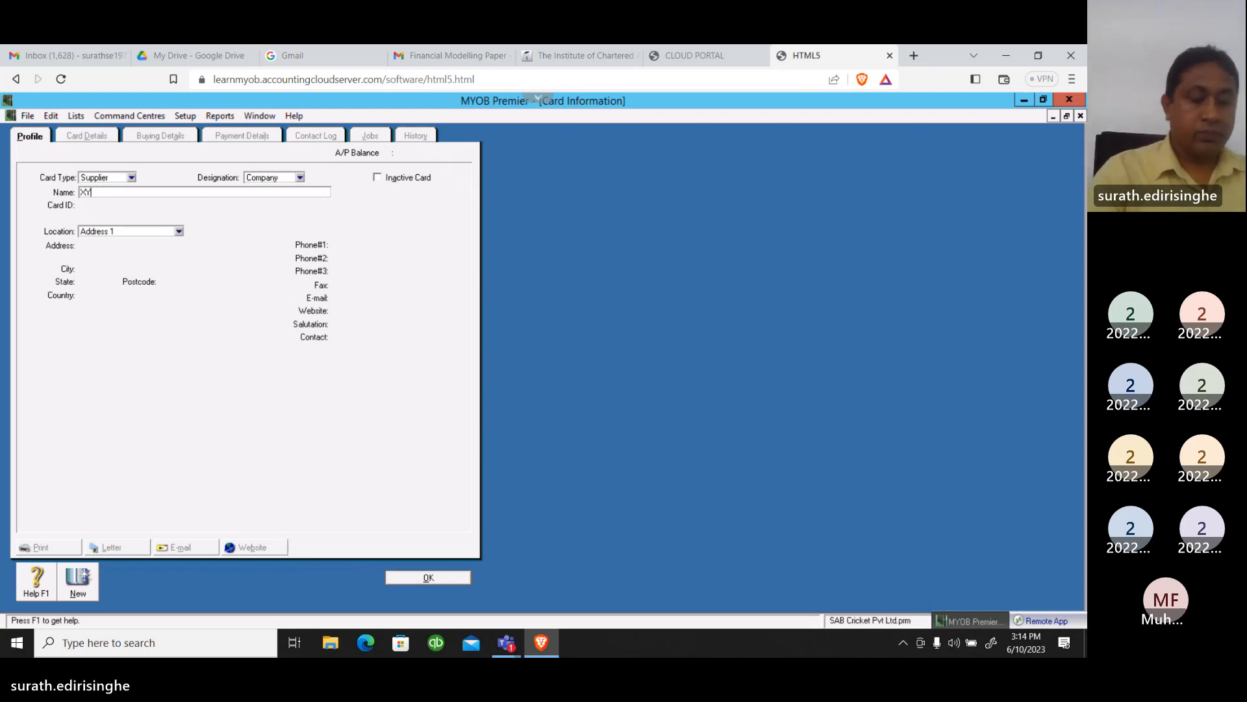
{"action": "type", "text": " c"}
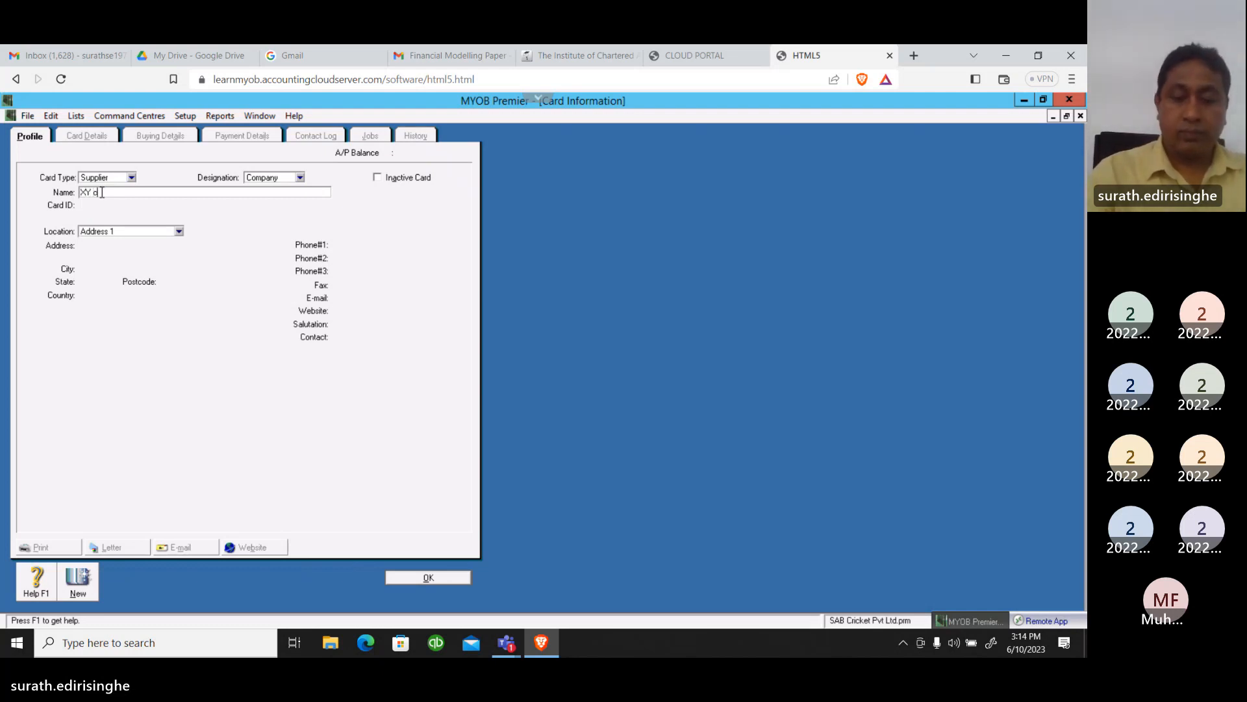
{"action": "key", "text": "BackSpace"}
{"action": "type", "text": "C"}
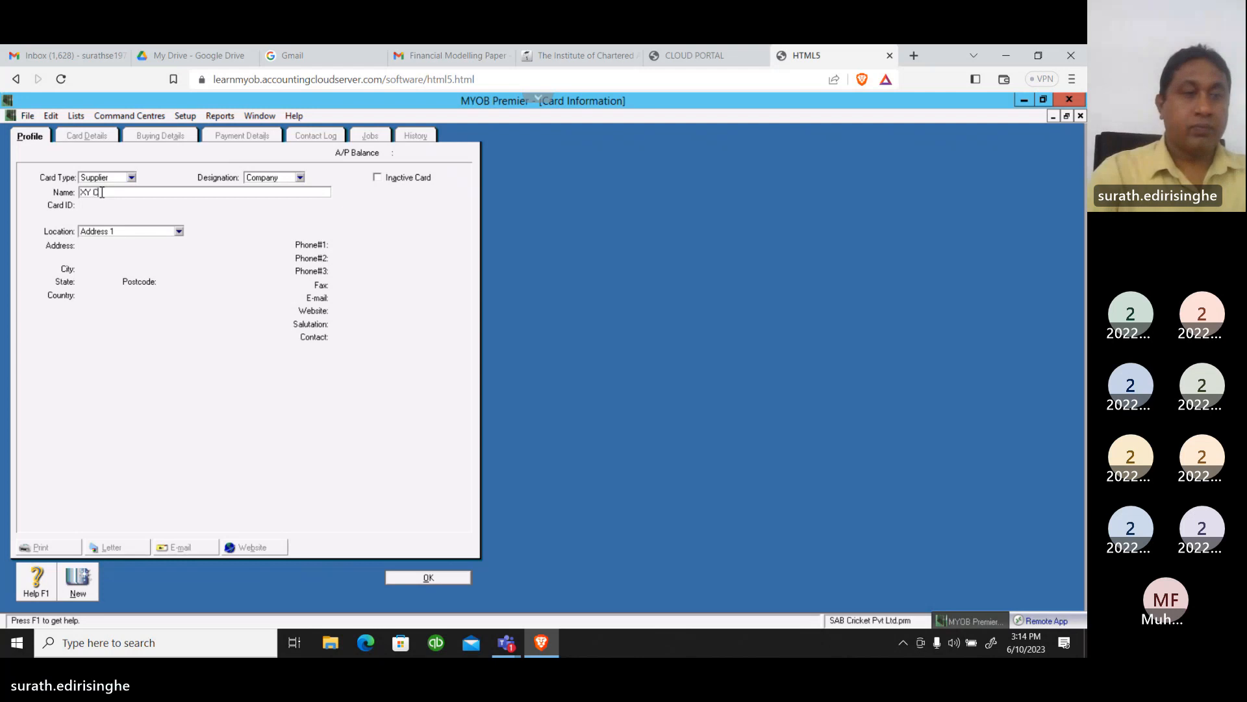
{"action": "type", "text": "omp"}
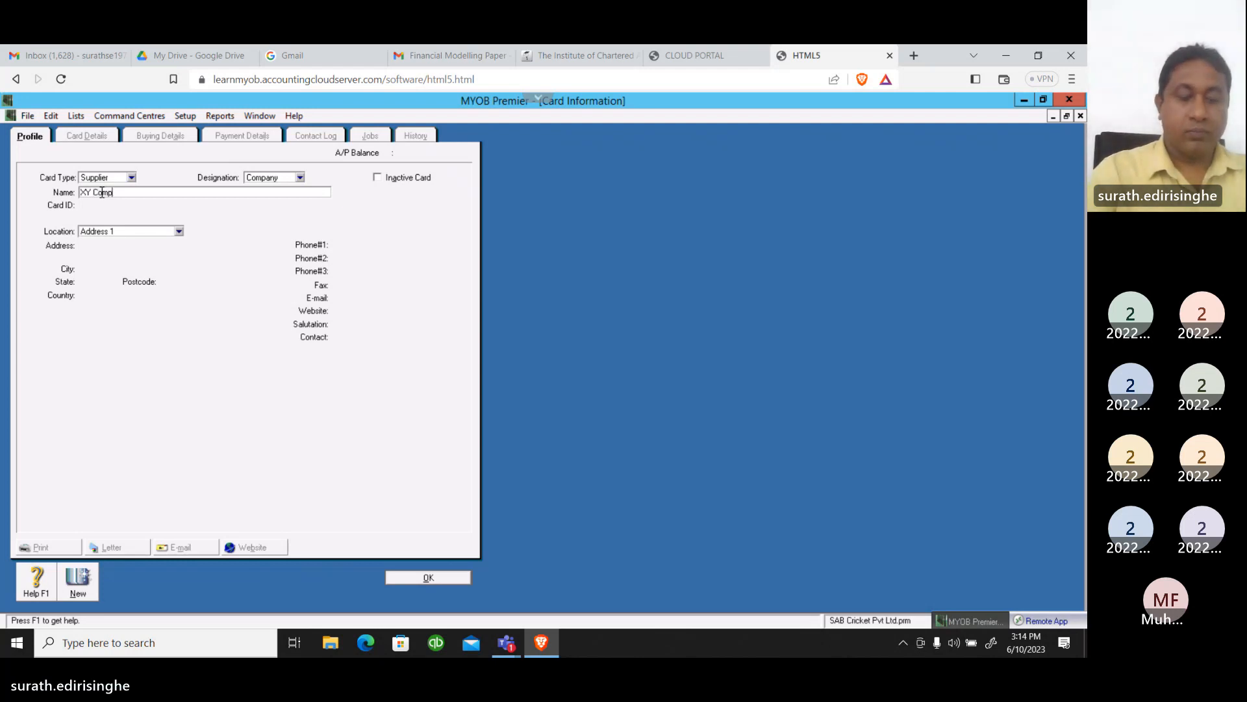
{"action": "type", "text": "any "}
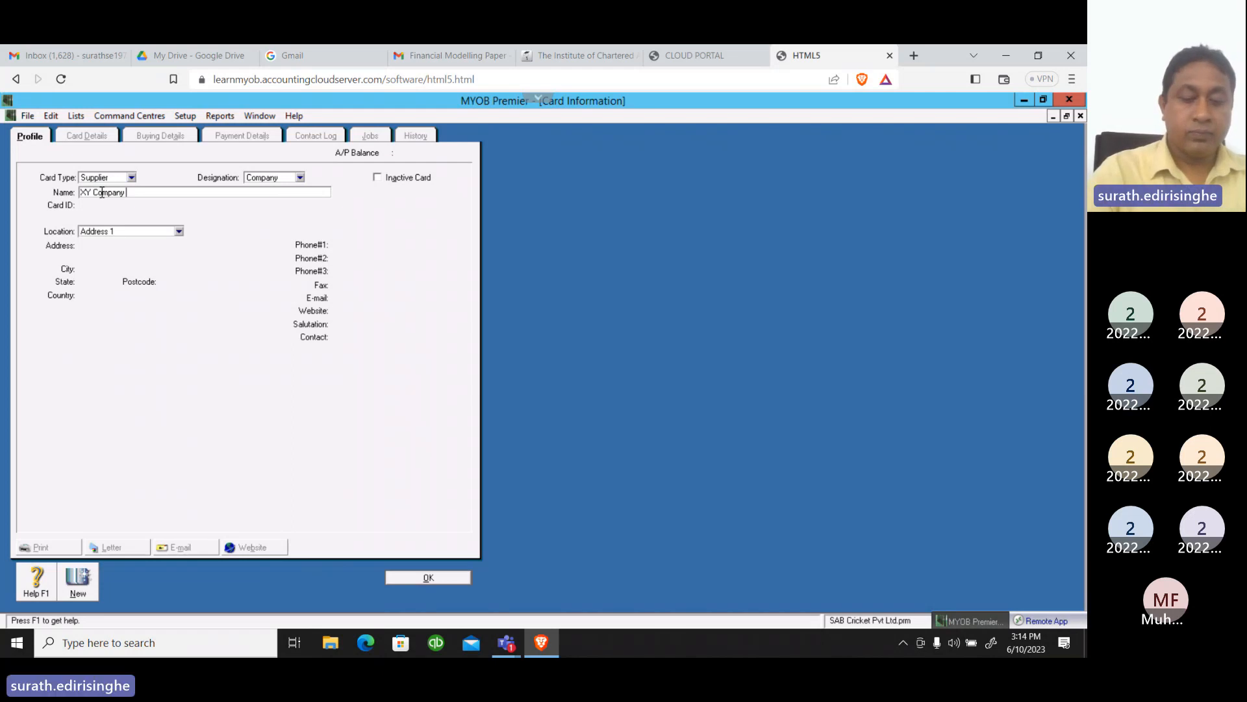
{"action": "type", "text": "Pvt "}
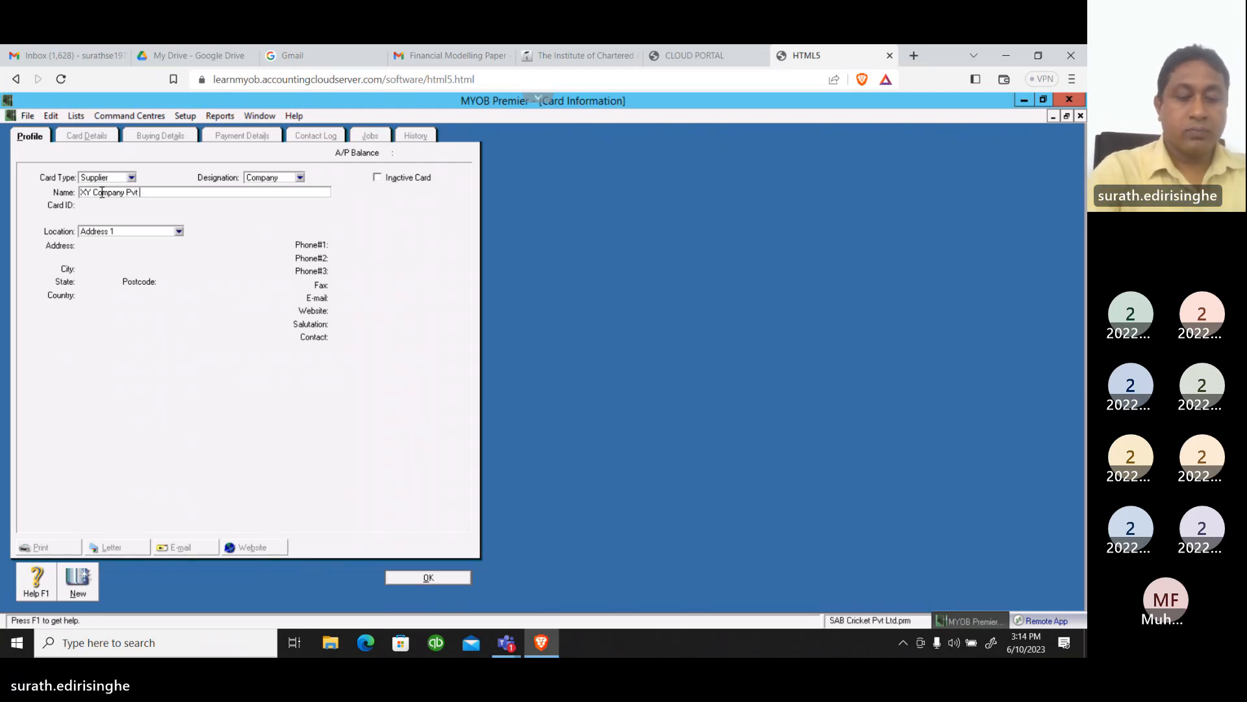
{"action": "type", "text": "Ltd"}
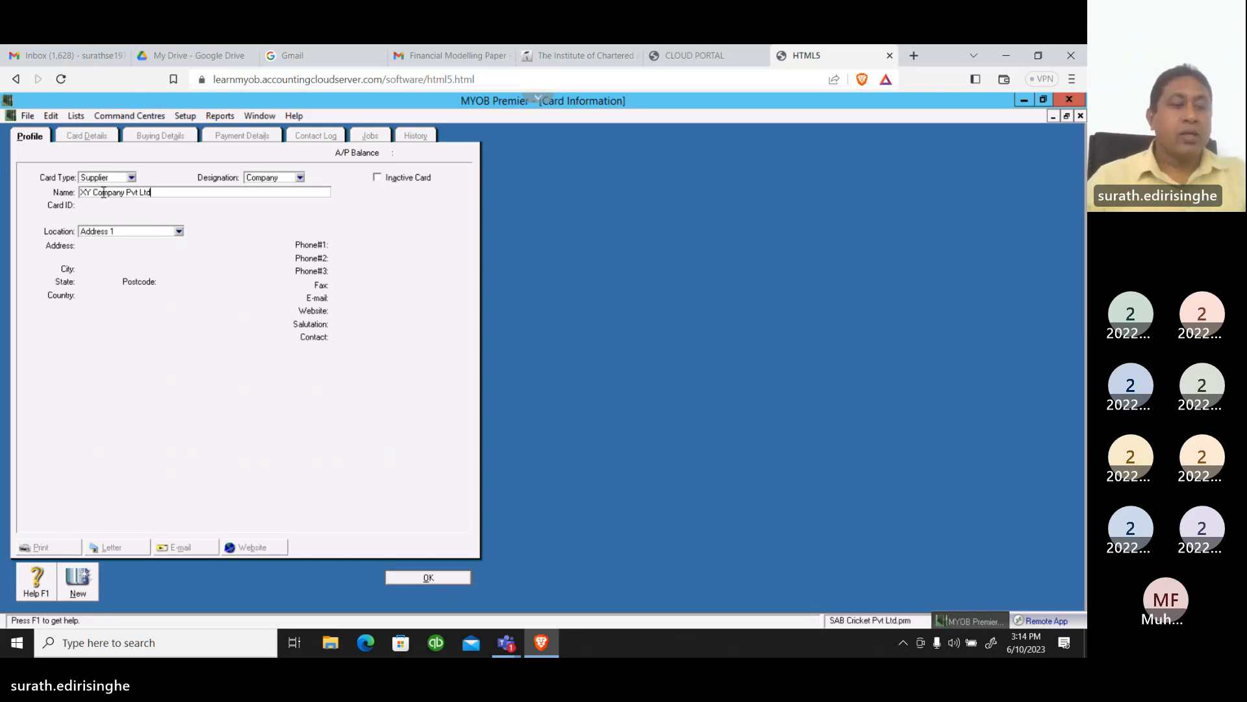
{"action": "key", "text": "Tab"}
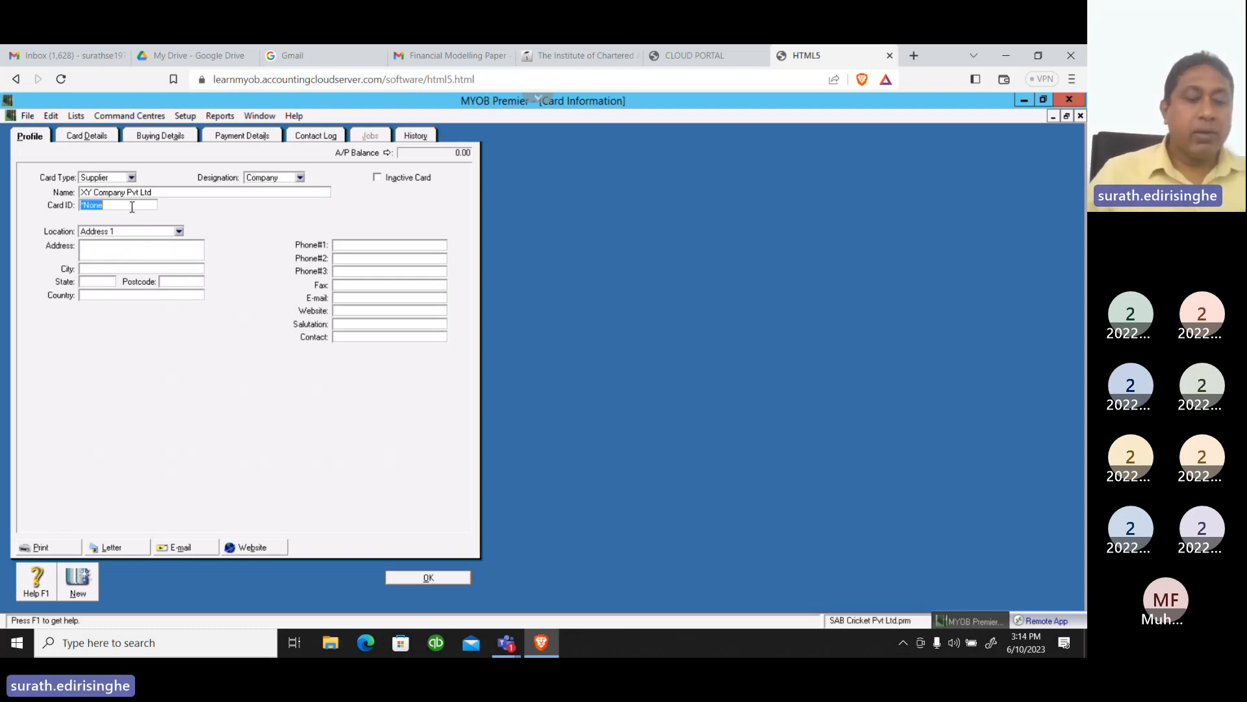
Set the new supplier's card ID to SUP02
{"action": "type", "text": "SU"}
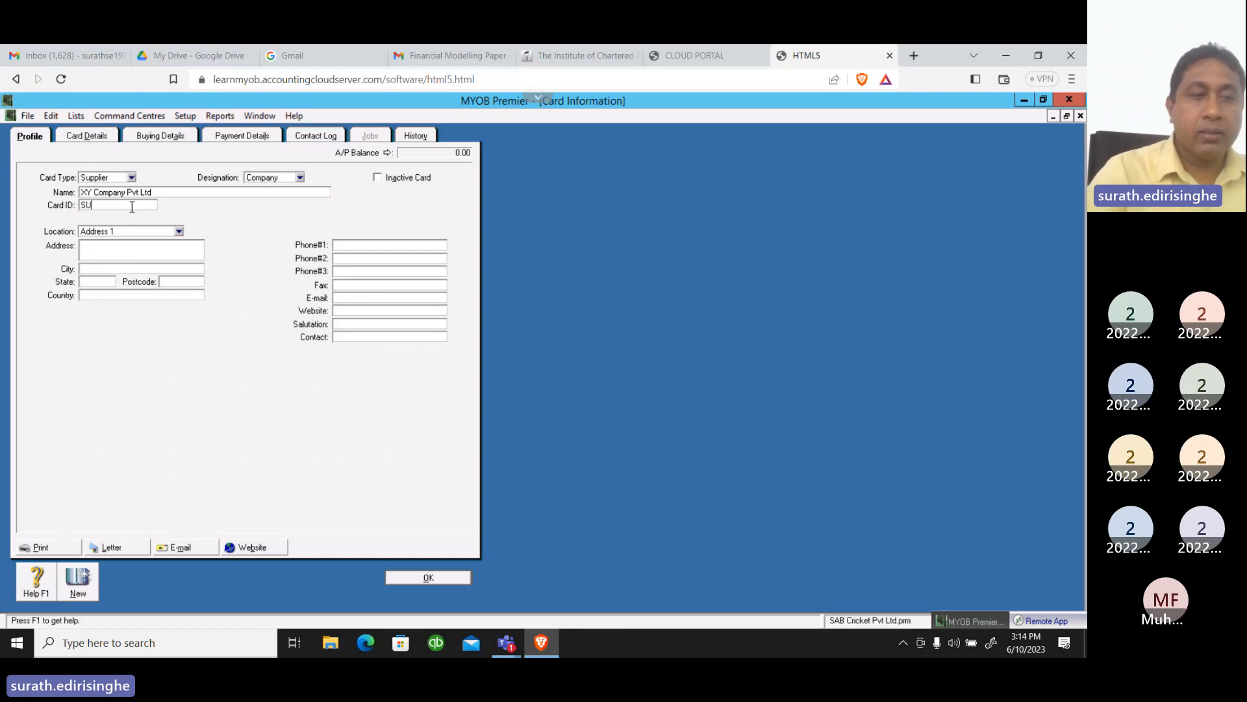
{"action": "type", "text": "P02"}
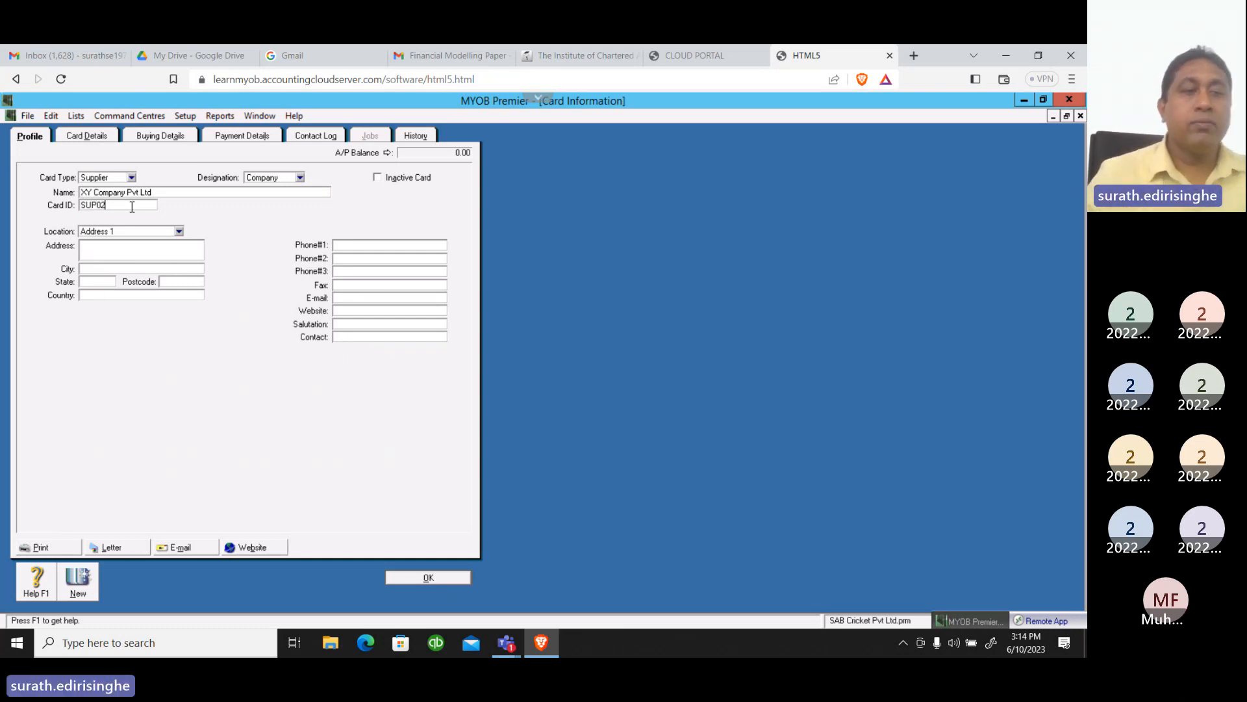
{"action": "key", "text": "Tab"}
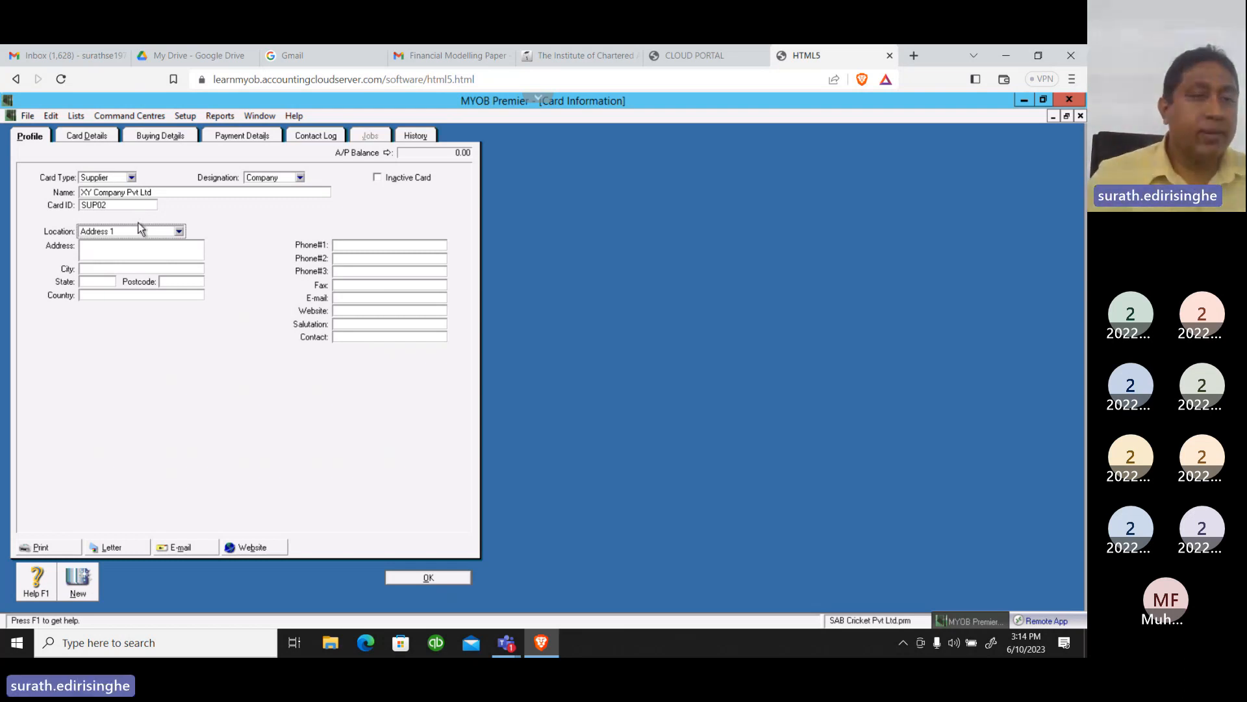
Keep the supplier's location at Address 1 and enter its street address on two lines
{"action": "left_click", "coordinate": [179, 232]}
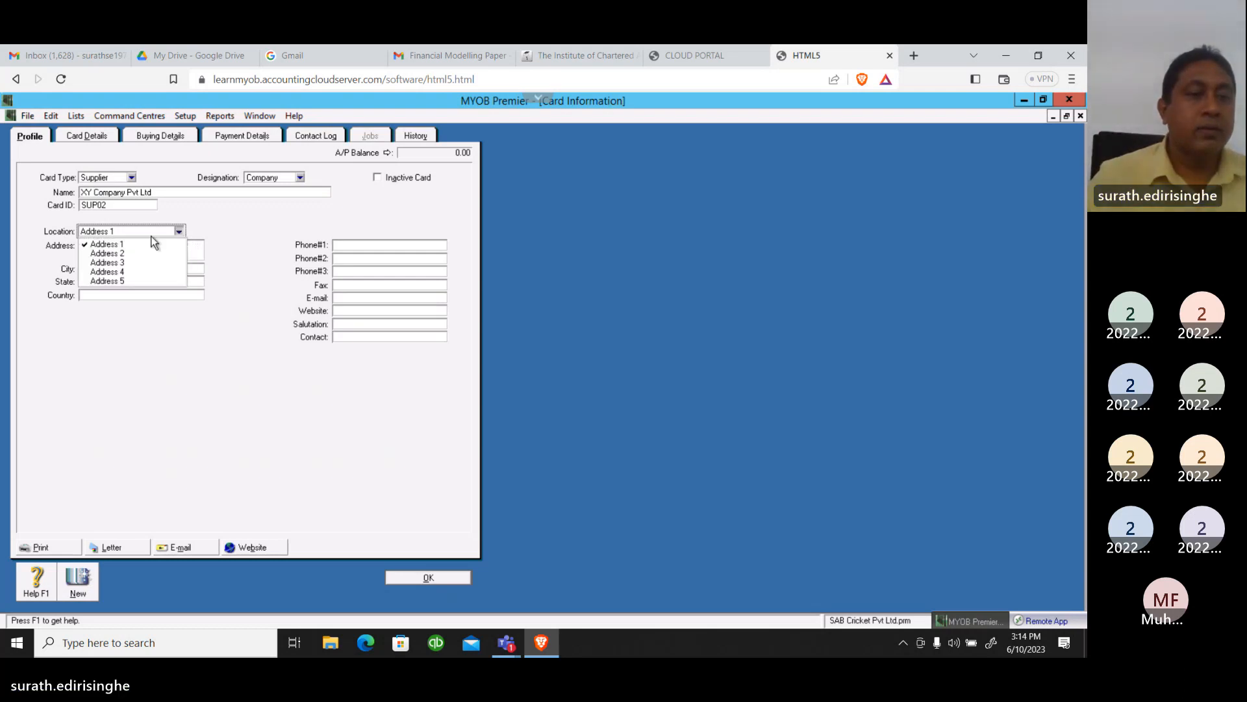
{"action": "left_click", "coordinate": [96, 244]}
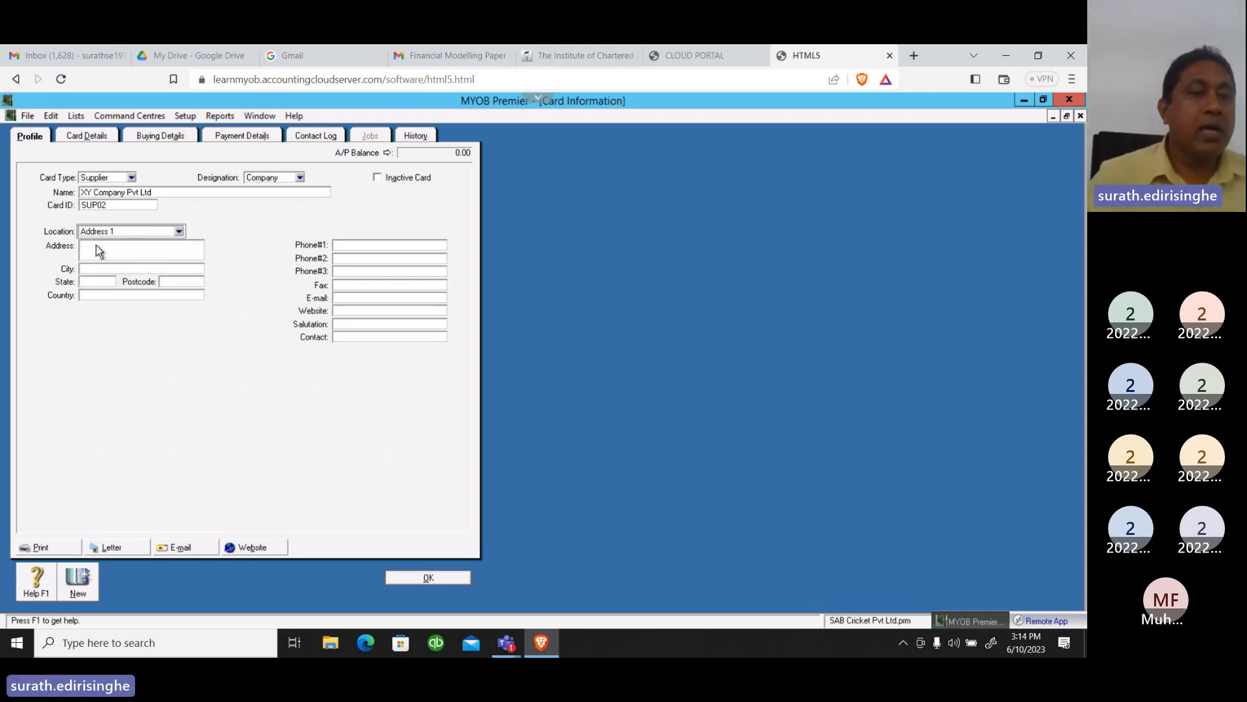
{"action": "left_click", "coordinate": [97, 245]}
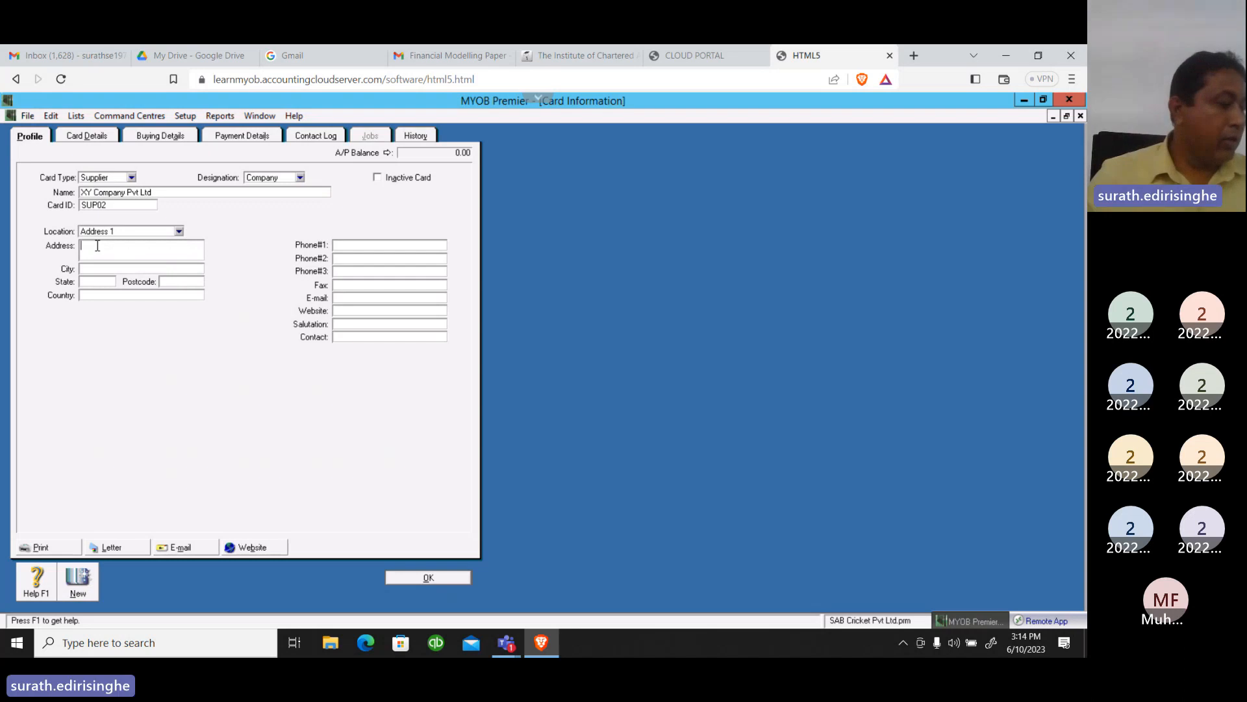
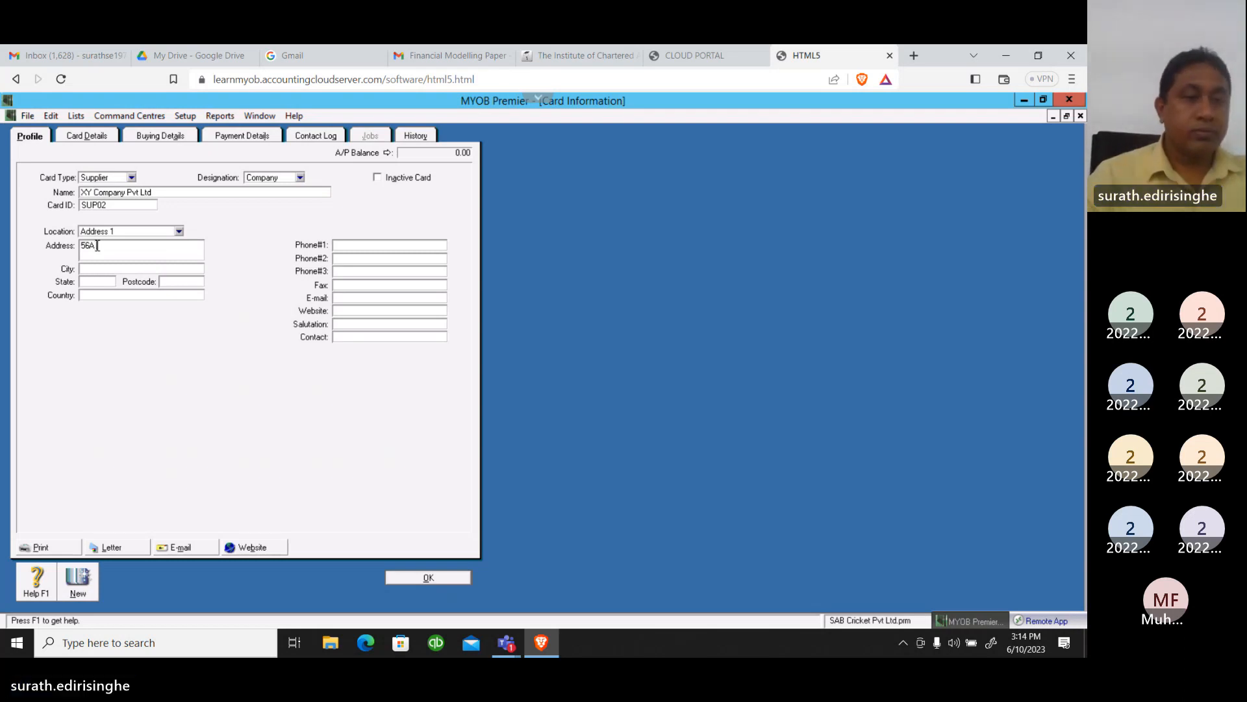
{"action": "key", "text": "Return"}
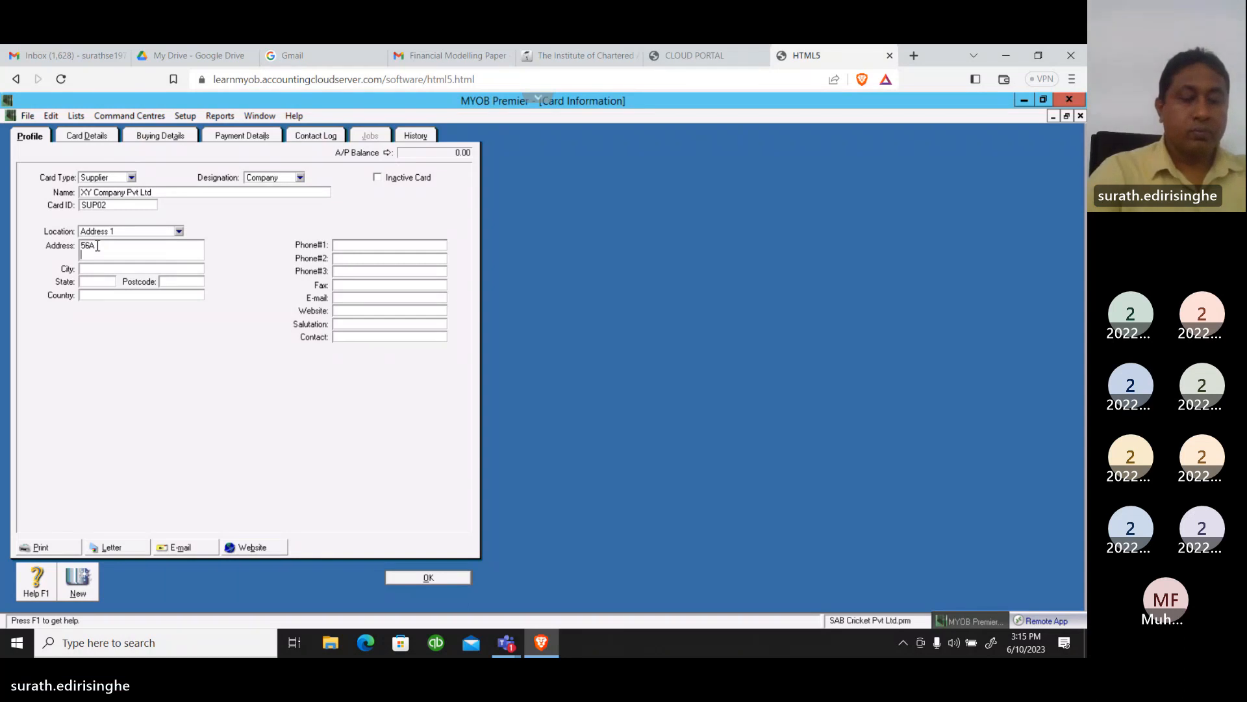
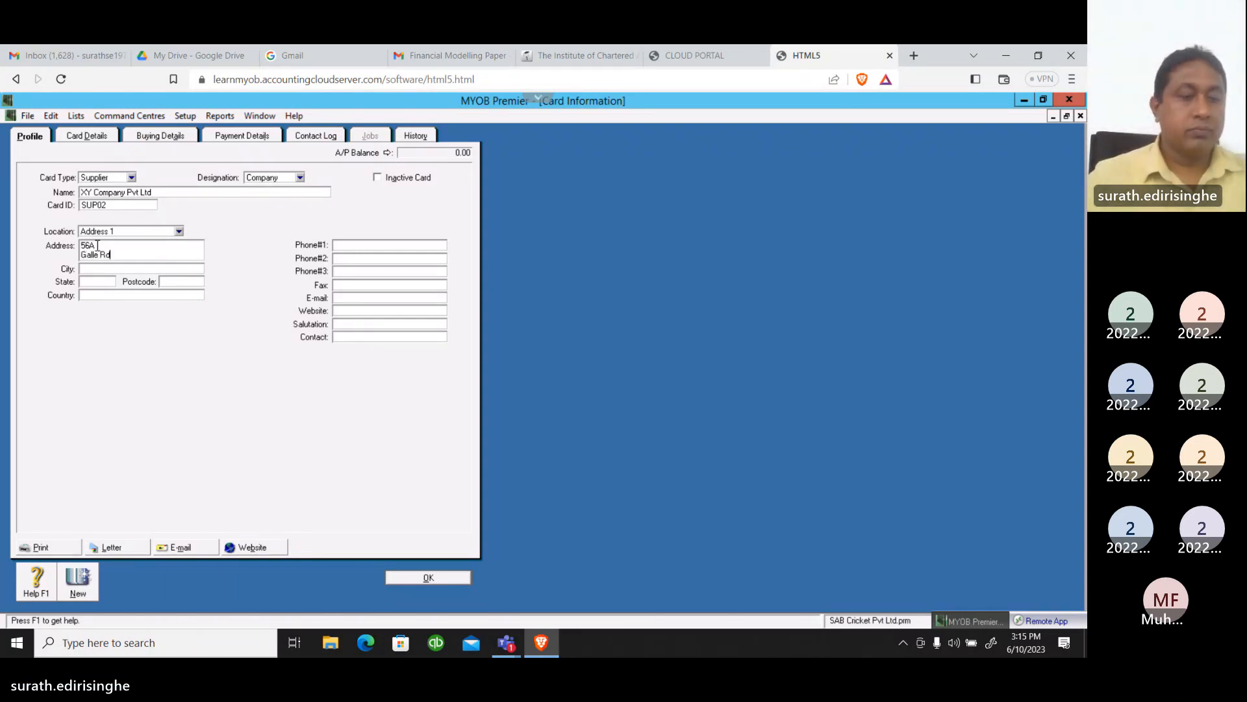
{"action": "key", "text": "Tab"}
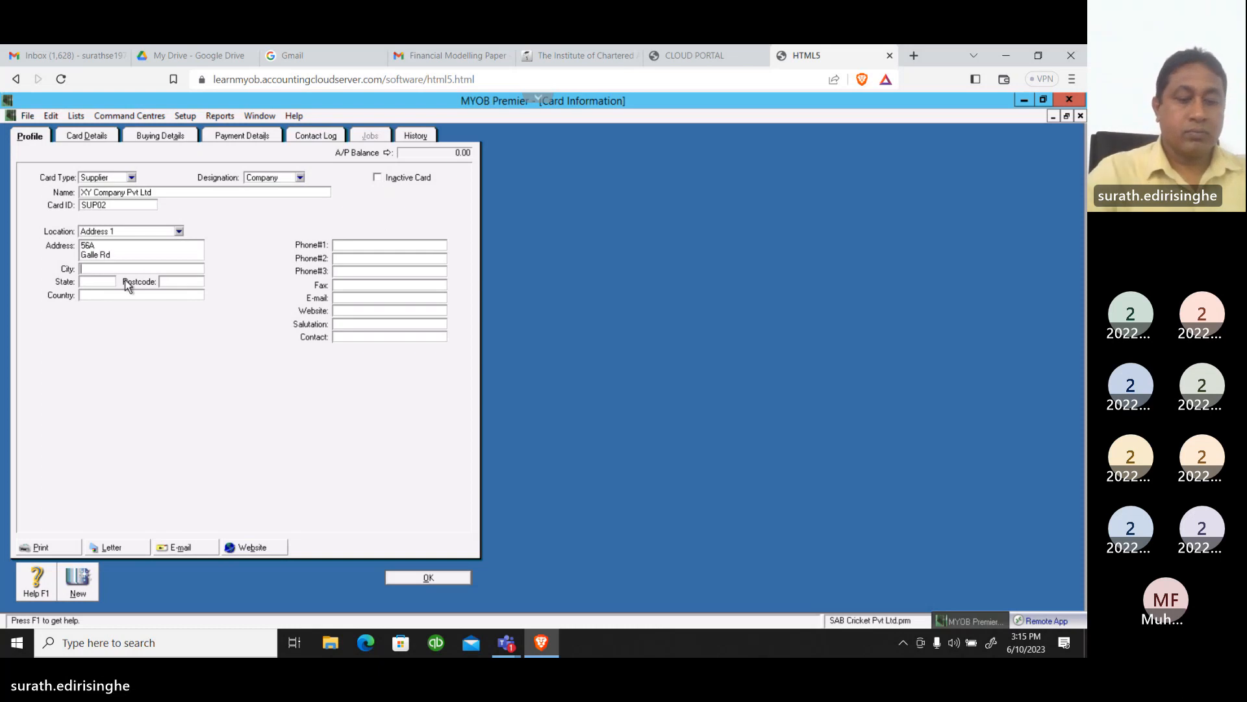
Enter the city and state of the new supplier's address
{"action": "type", "text": "Colo"}
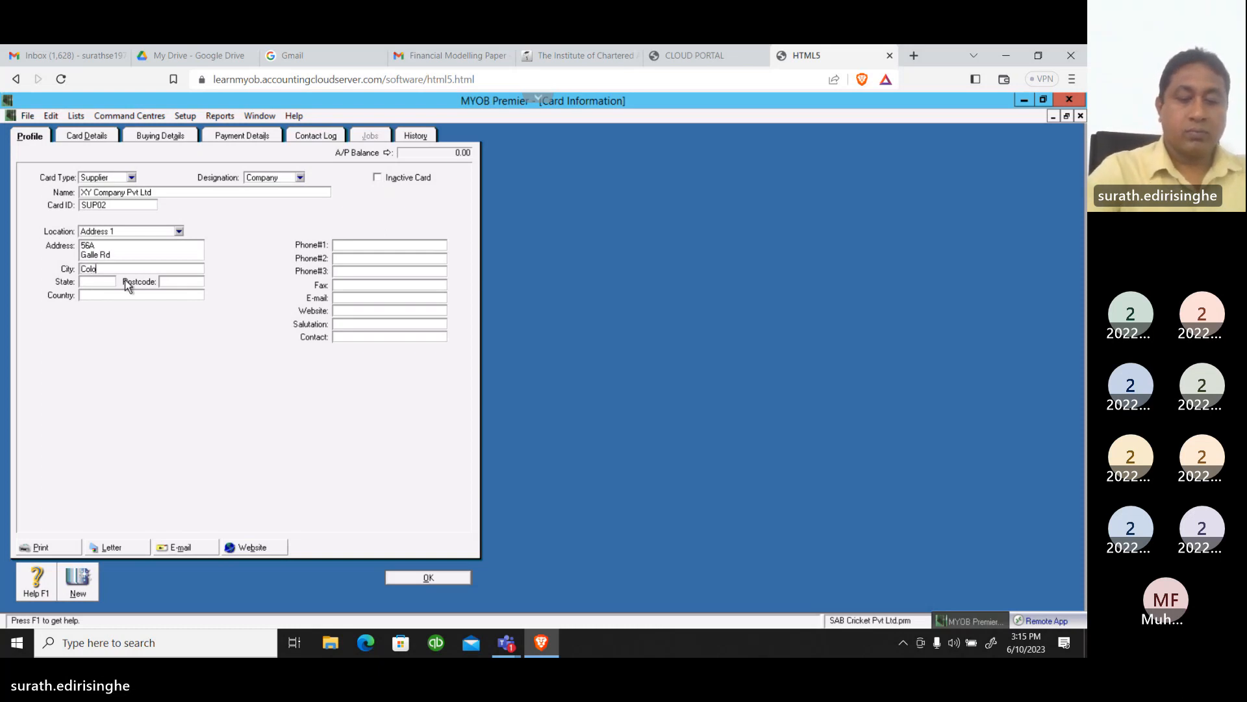
{"action": "type", "text": "mbo"}
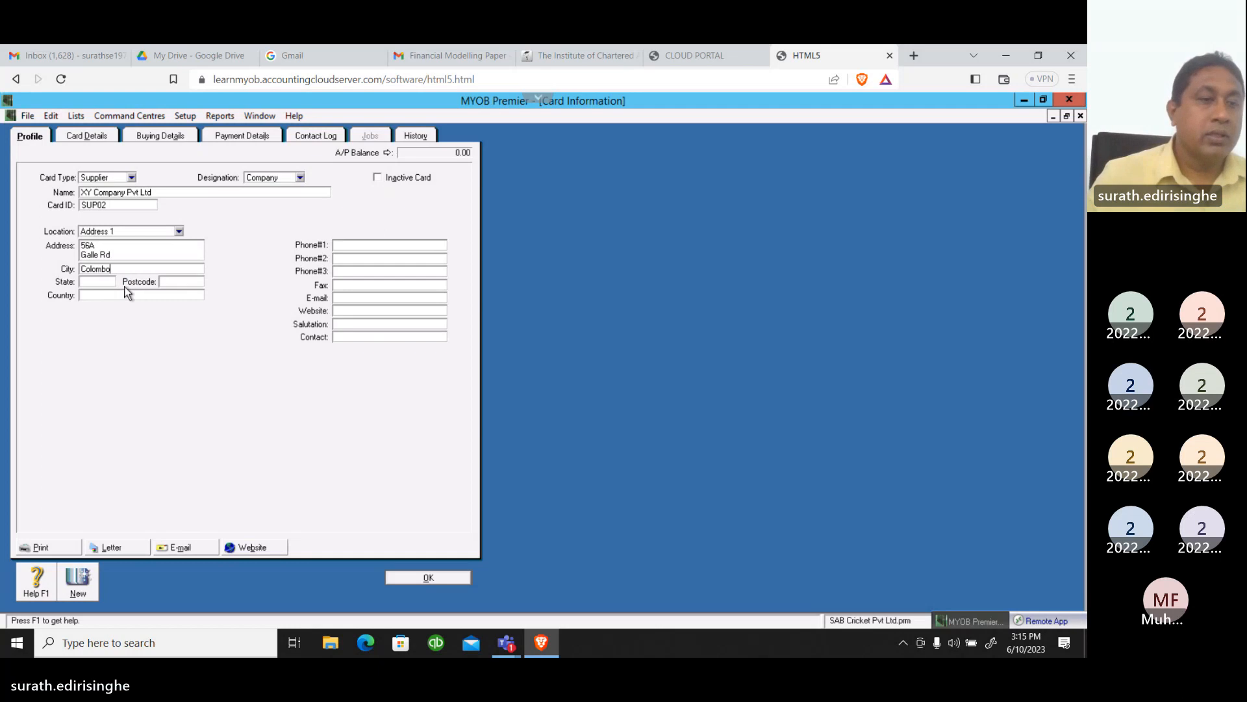
{"action": "key", "text": "Tab"}
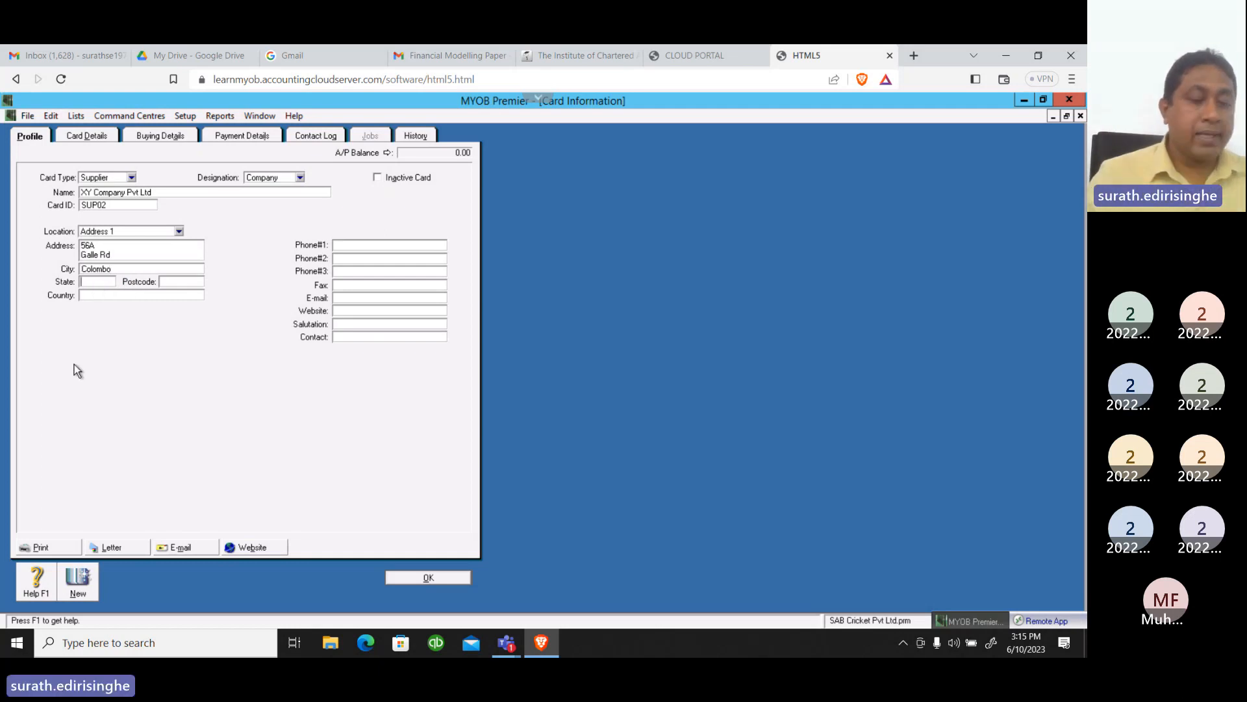
{"action": "type", "text": "C"}
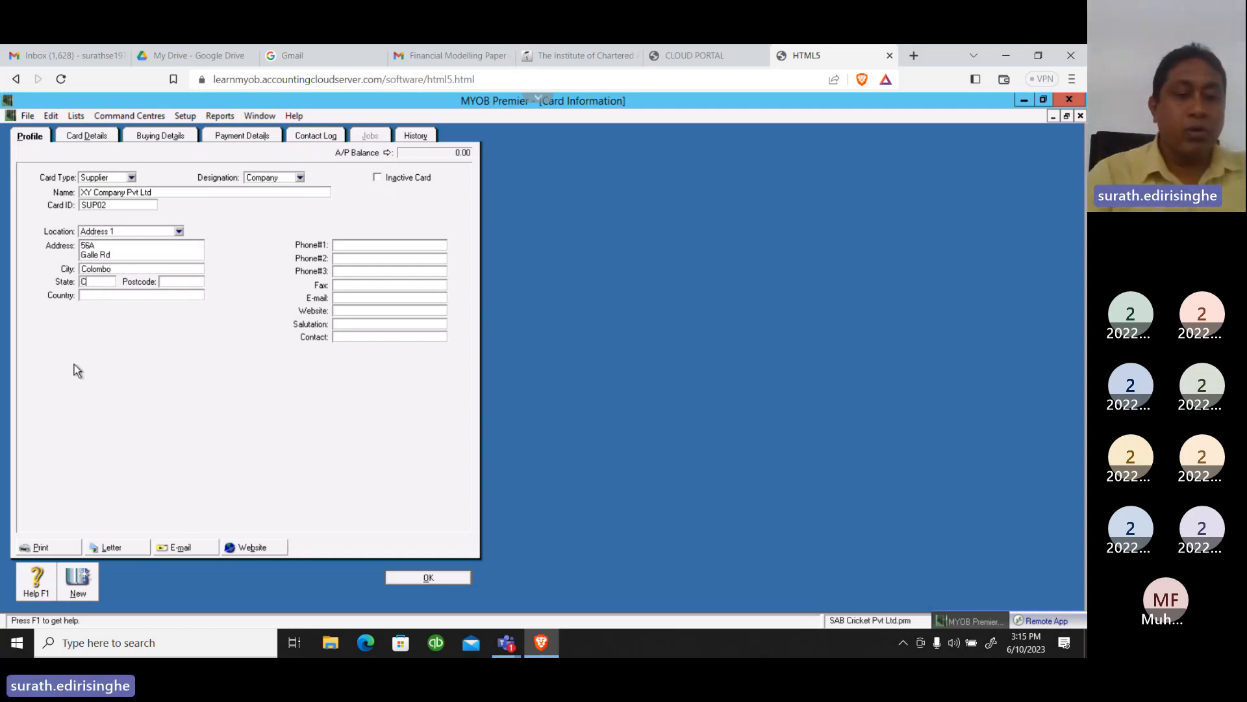
{"action": "type", "text": "olom"}
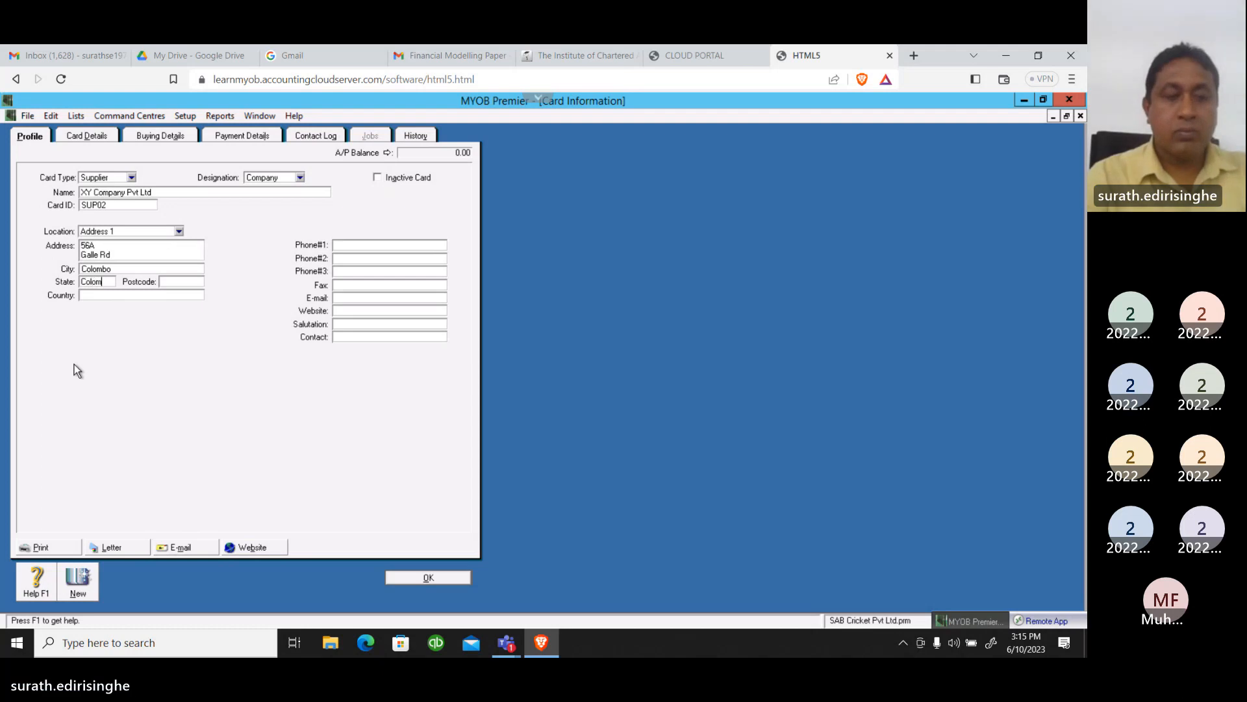
{"action": "type", "text": "bo"}
{"action": "key", "text": "Tab"}
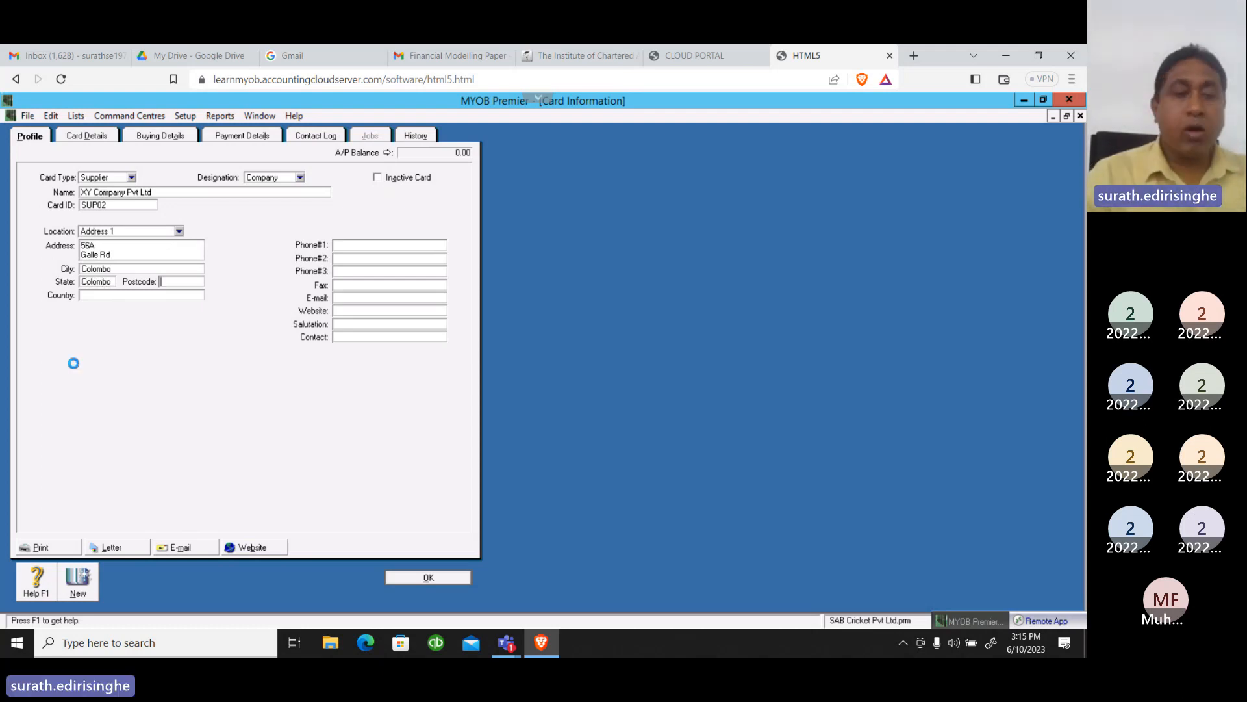
Enter the postcode of the supplier's address and set its country to Sri lanka
{"action": "type", "text": "01"}
{"action": "key", "text": "Tab"}
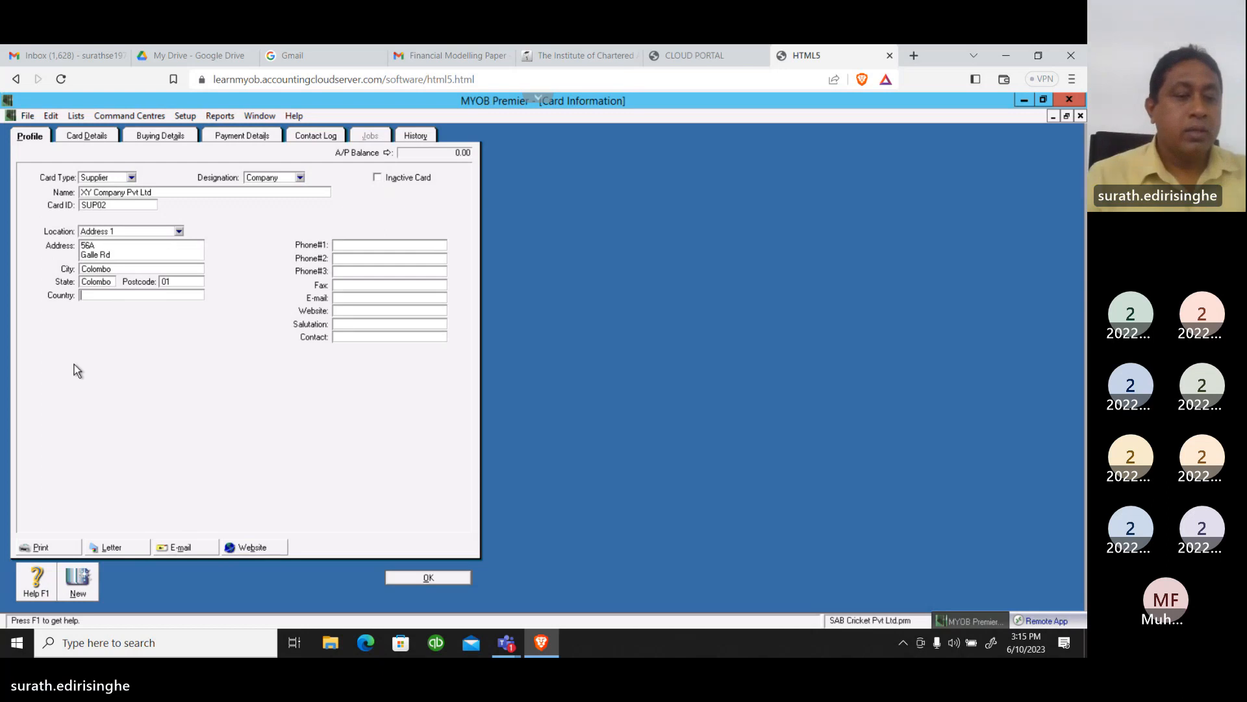
{"action": "type", "text": "S"}
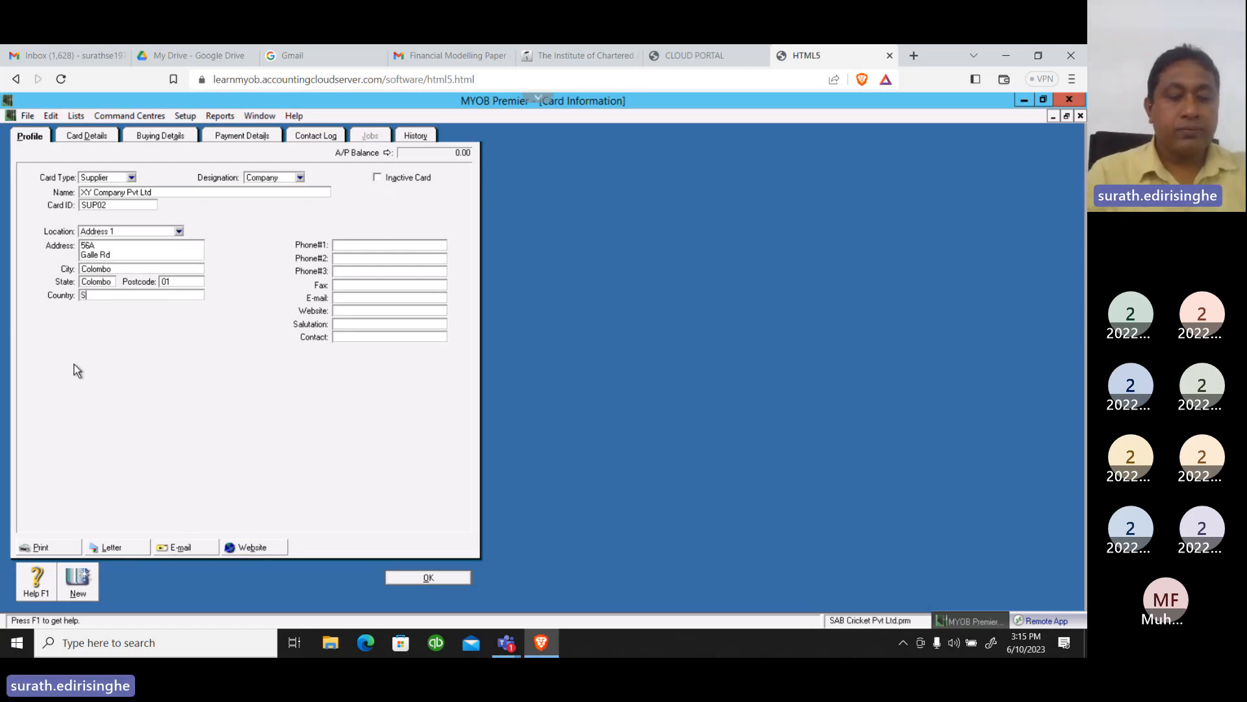
{"action": "type", "text": "ri la"}
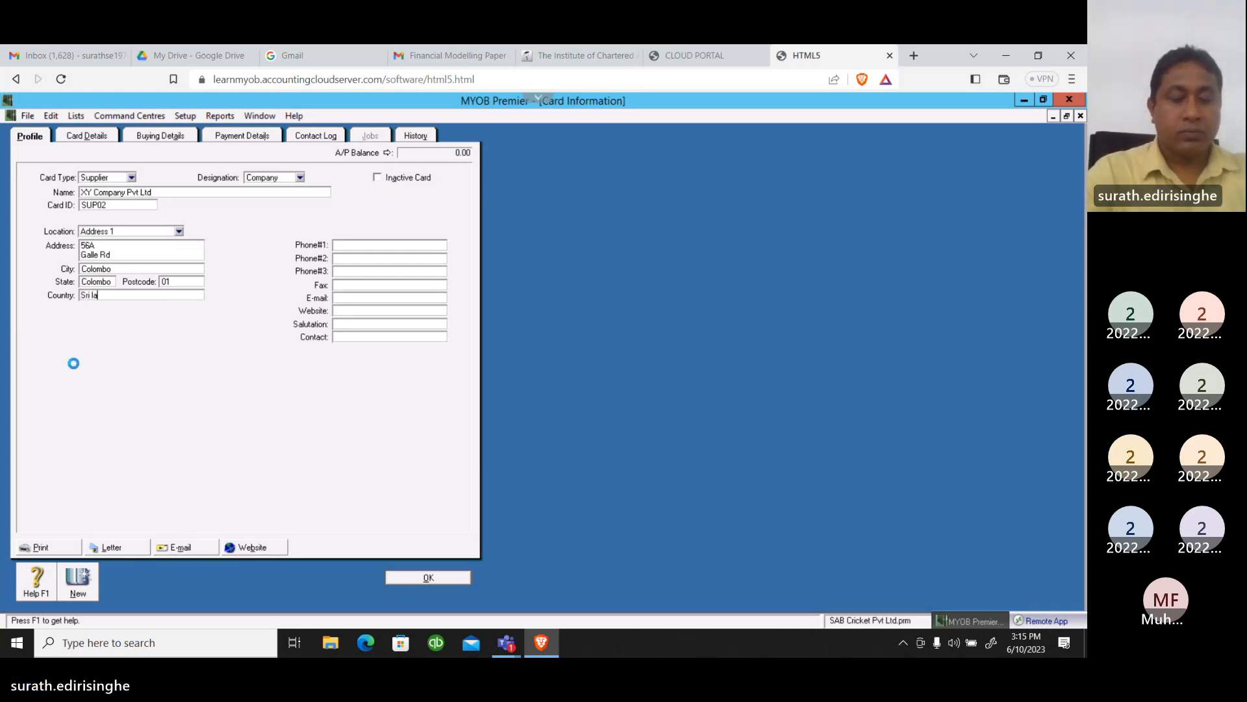
{"action": "type", "text": "nka"}
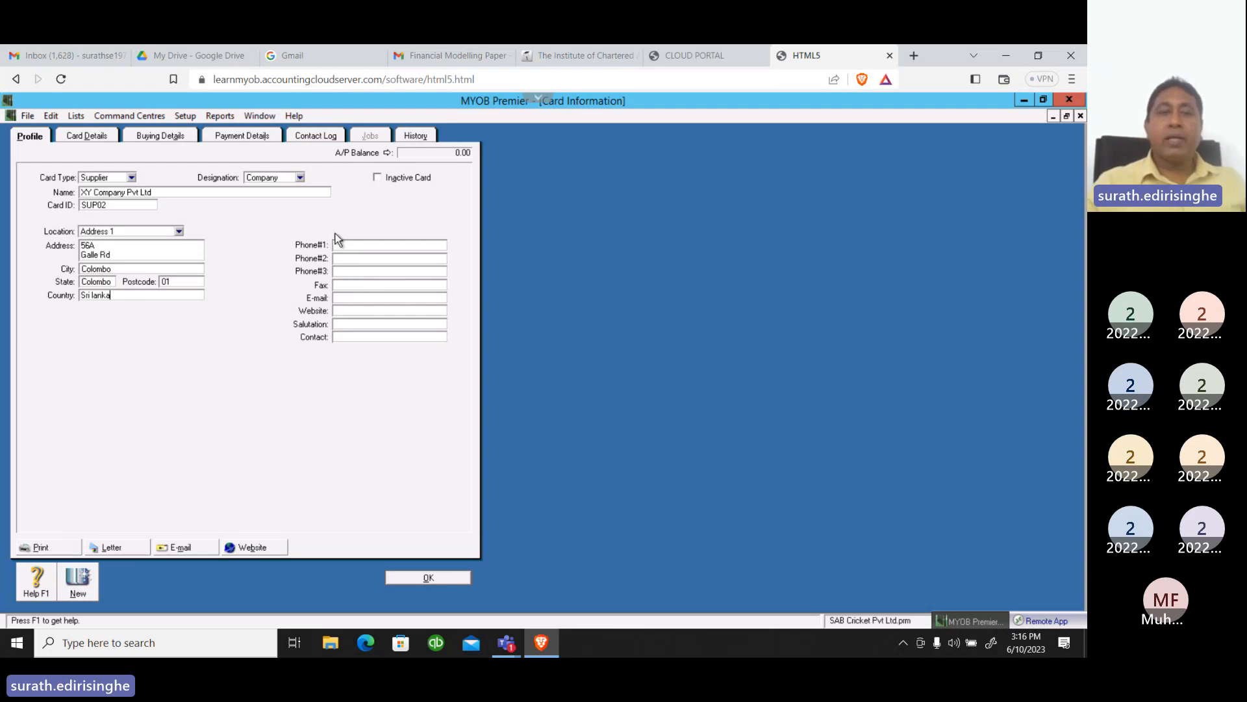
Enter the supplier's first phone number on the XY Company Pvt Ltd card
{"action": "left_click", "coordinate": [354, 244]}
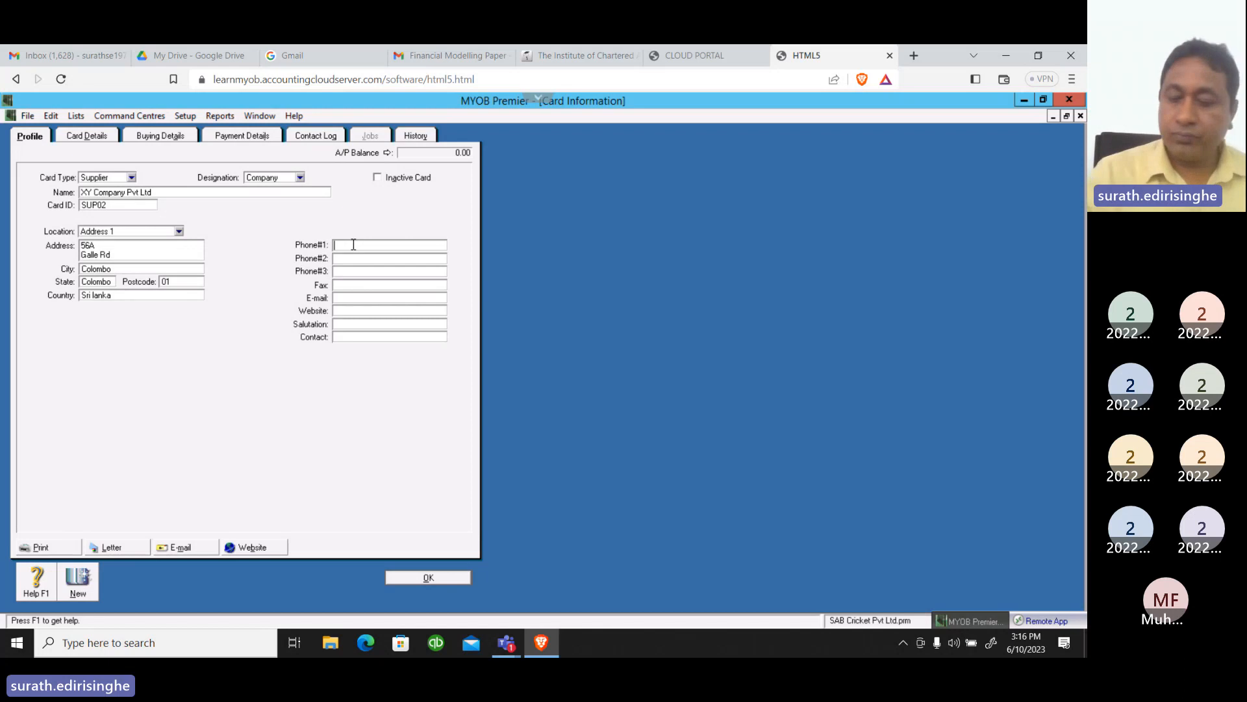
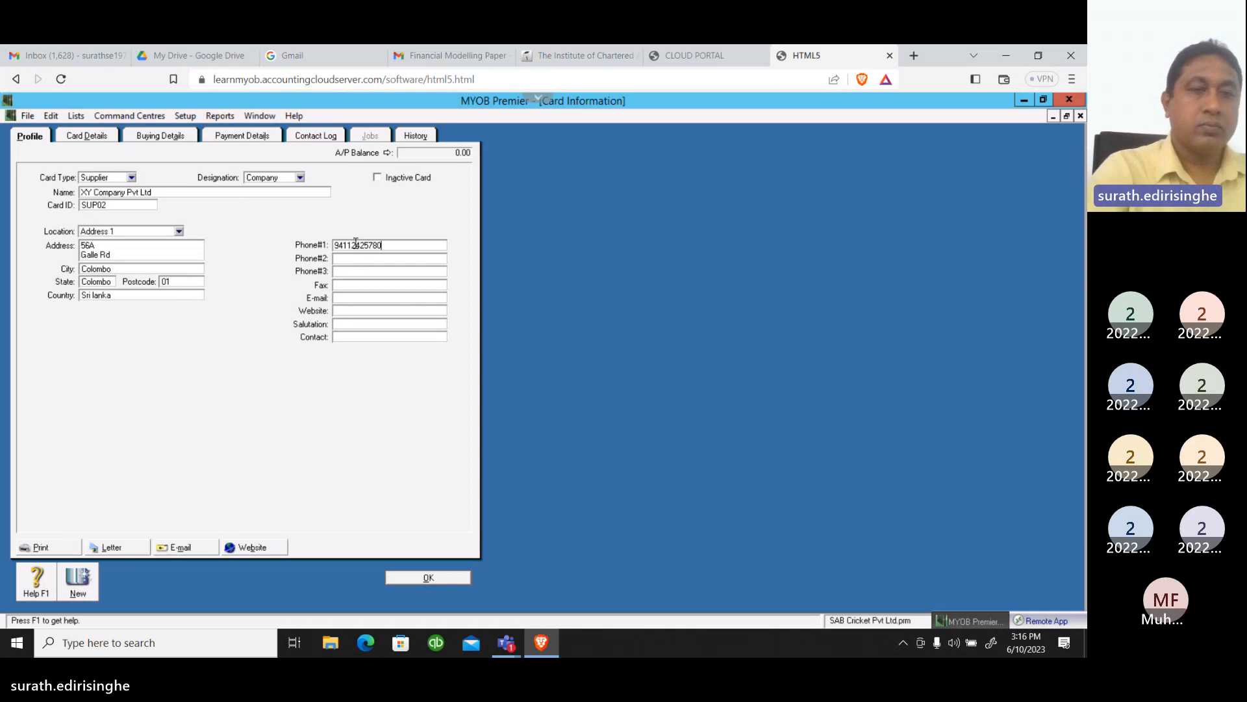
{"action": "key", "text": "Tab"}
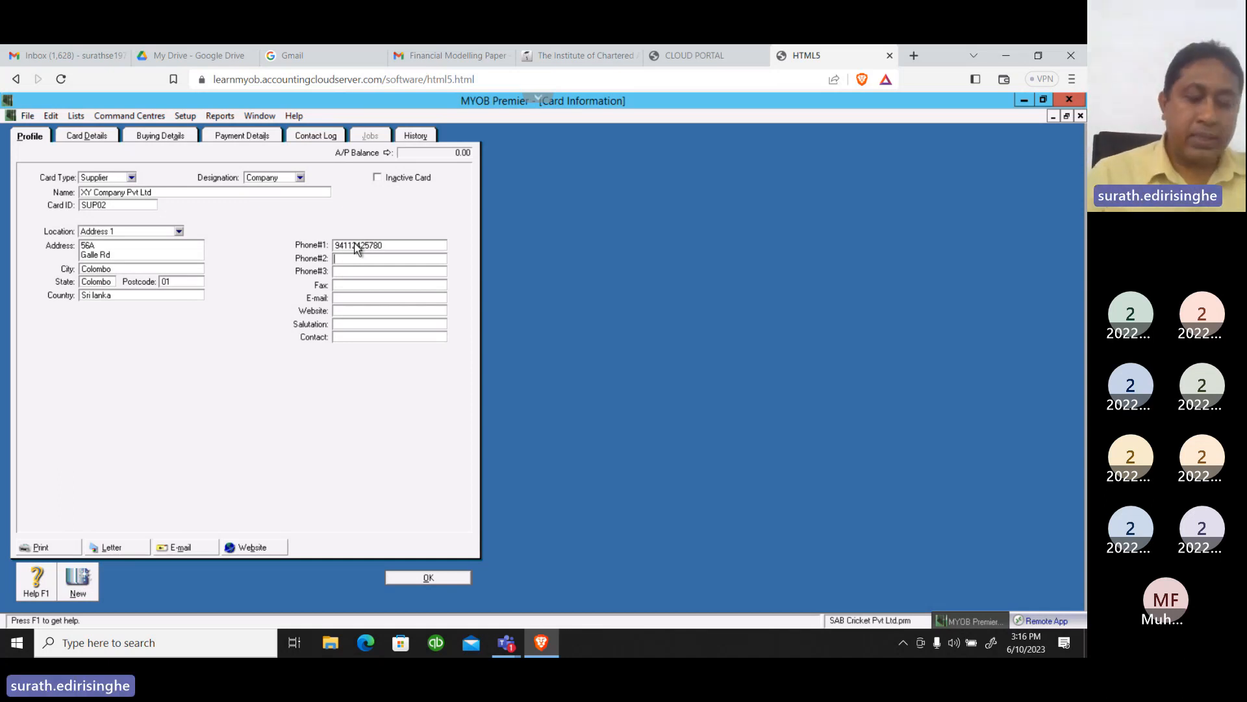
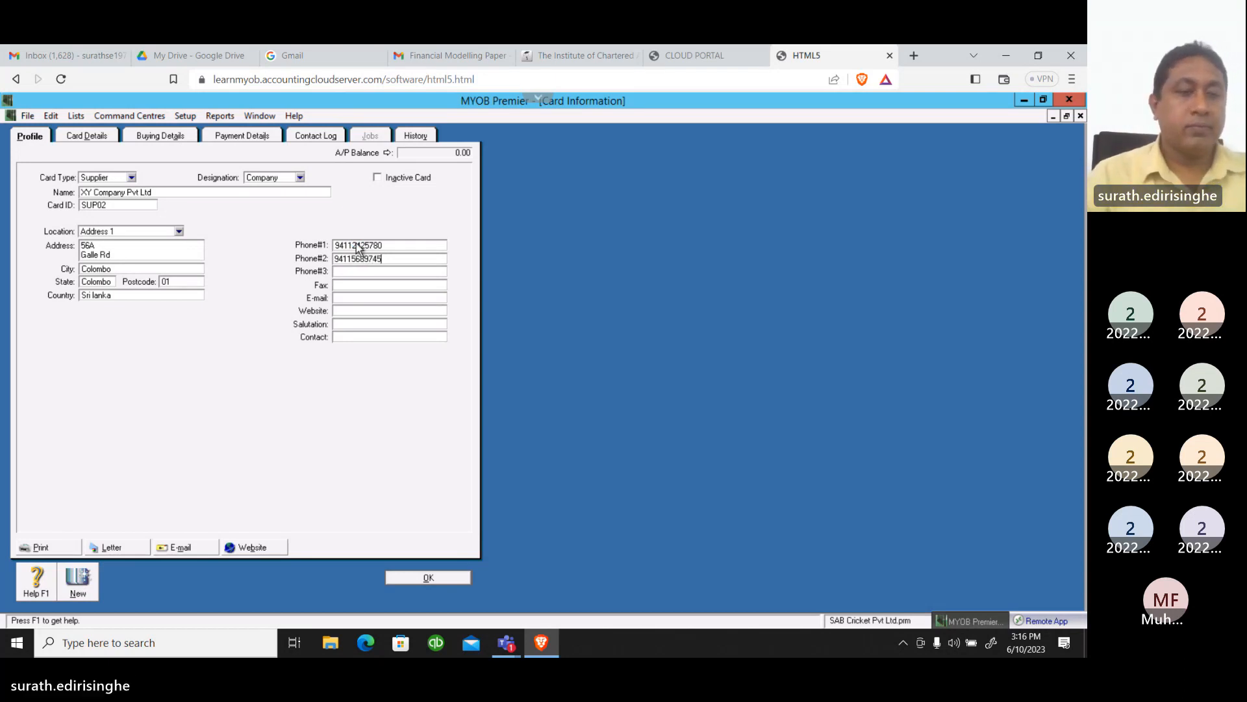
Enter the supplier's second phone number on the card
{"action": "key", "text": "Tab"}
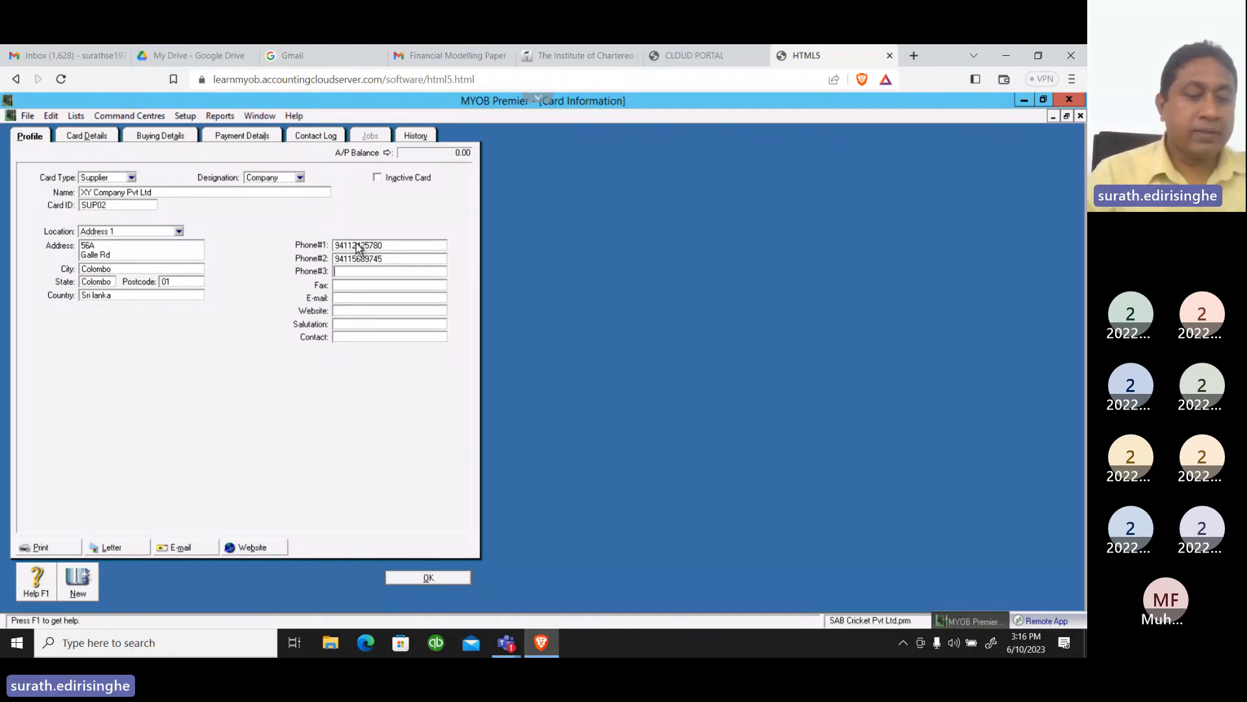
Leave the third phone number blank and enter the supplier's fax number
{"action": "key", "text": "Tab"}
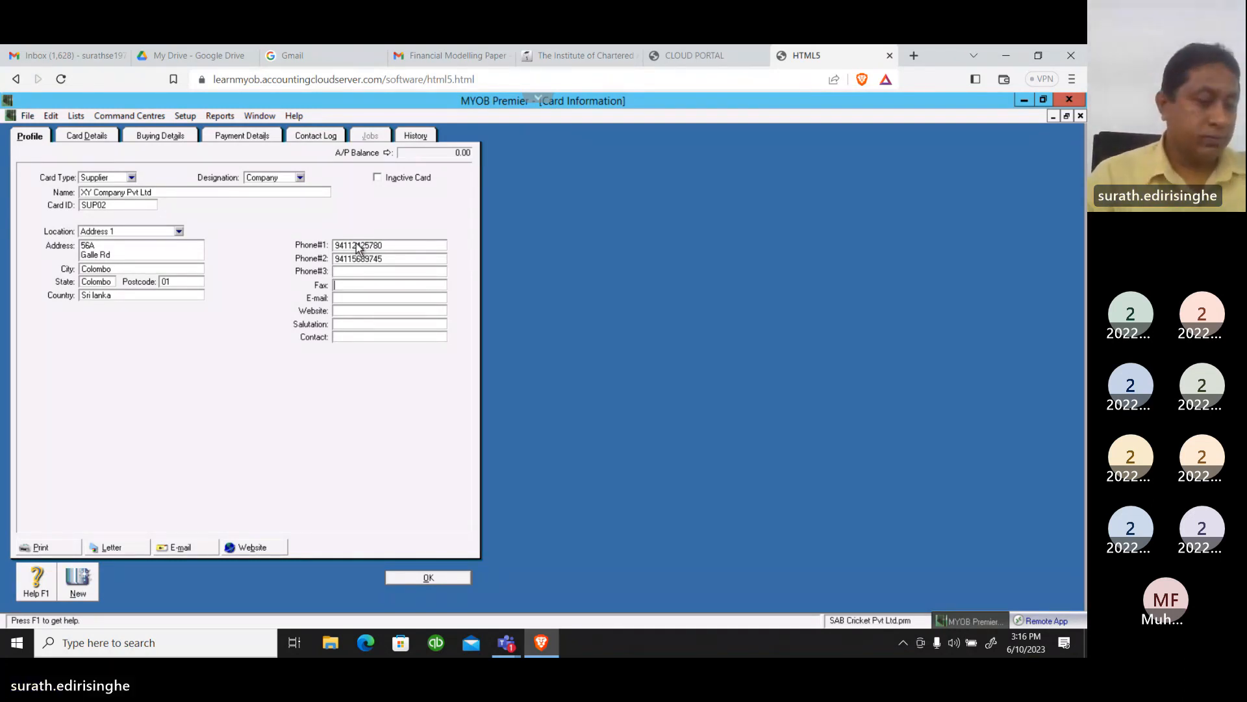
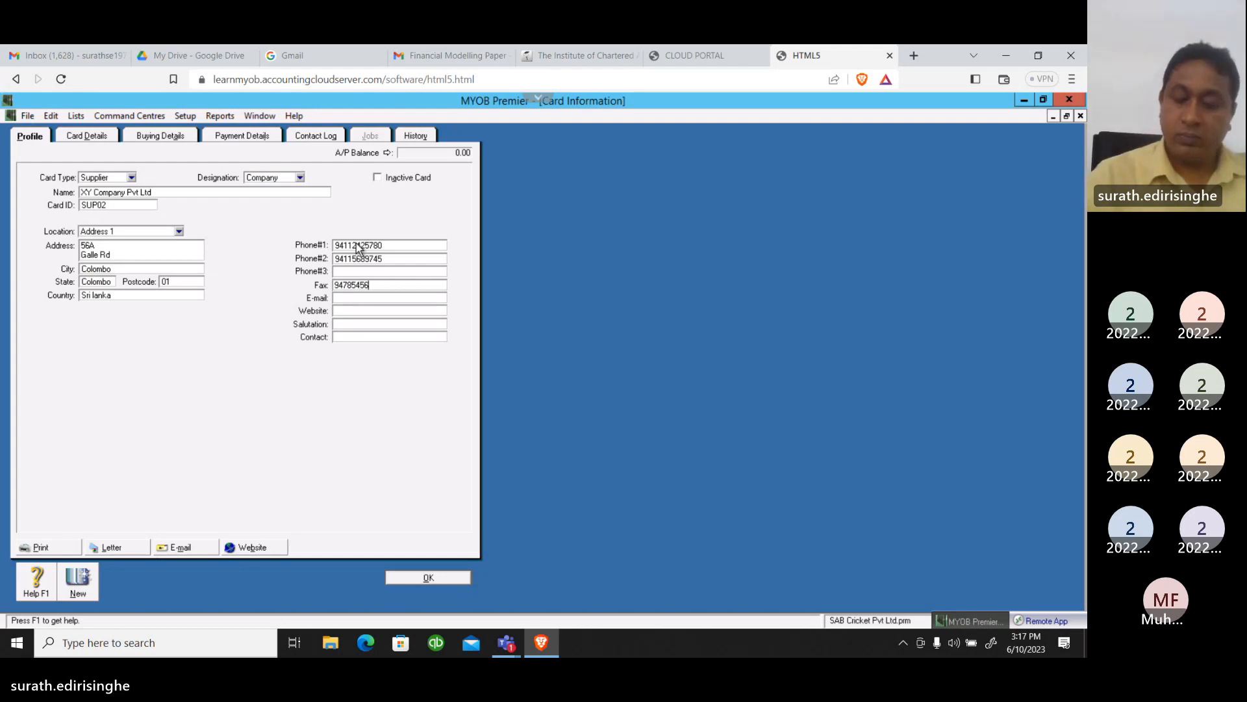
{"action": "key", "text": "Tab"}
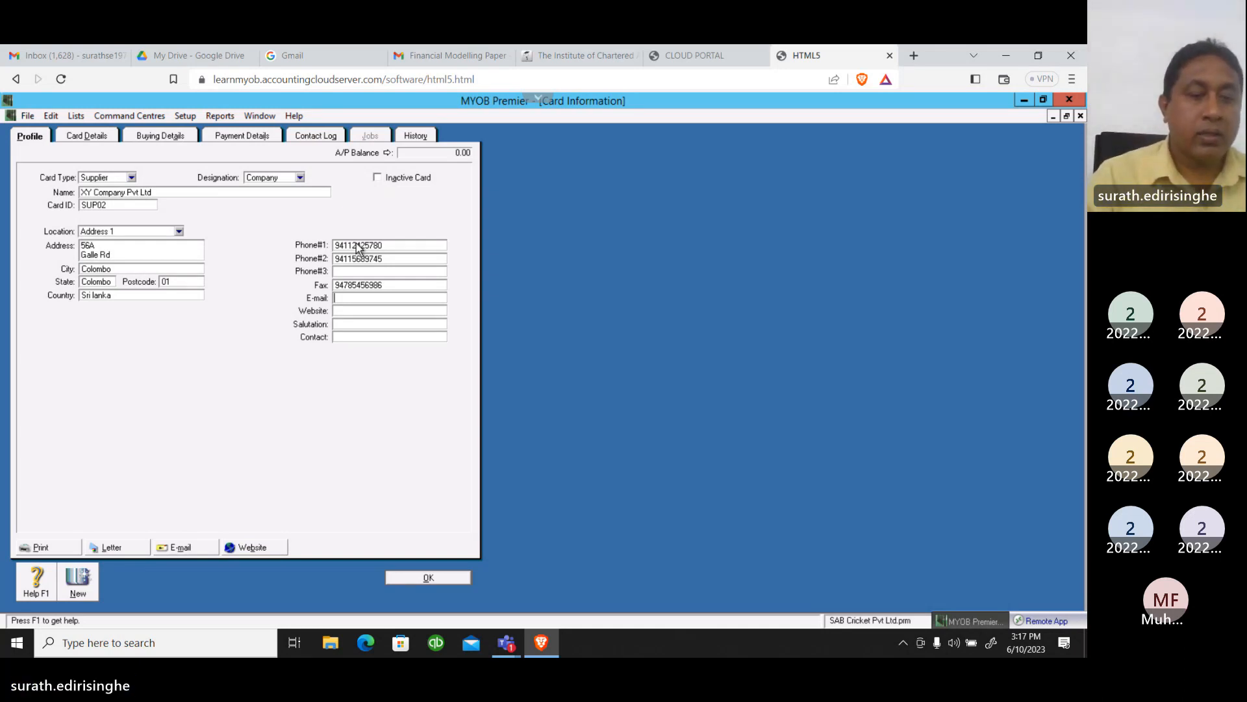
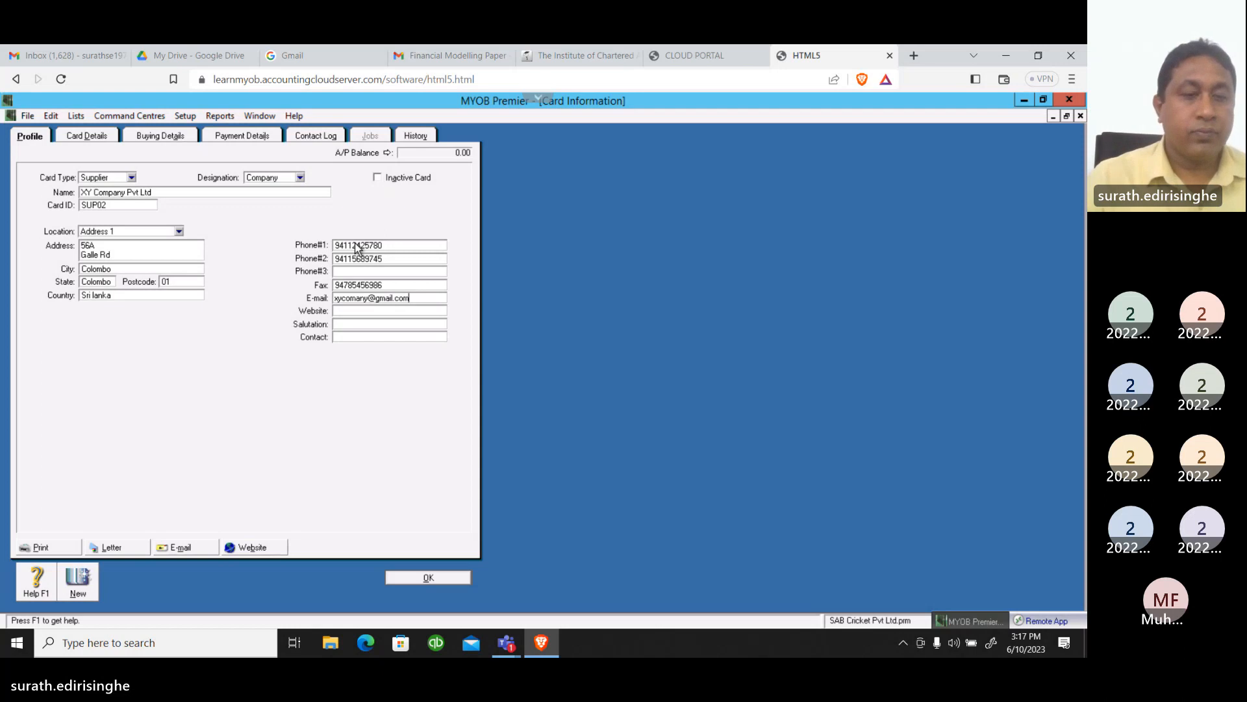
Fill in the supplier's e-mail address on the card
{"action": "key", "text": "Tab"}
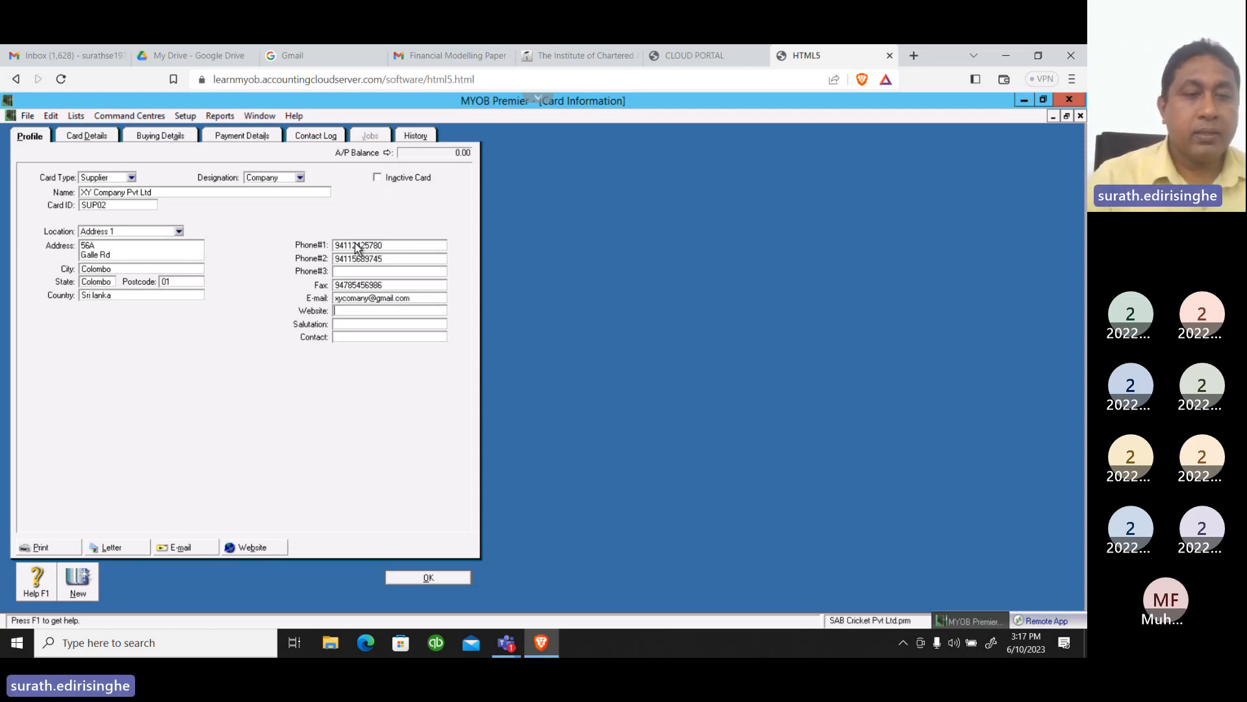
{"action": "type", "text": "www"}
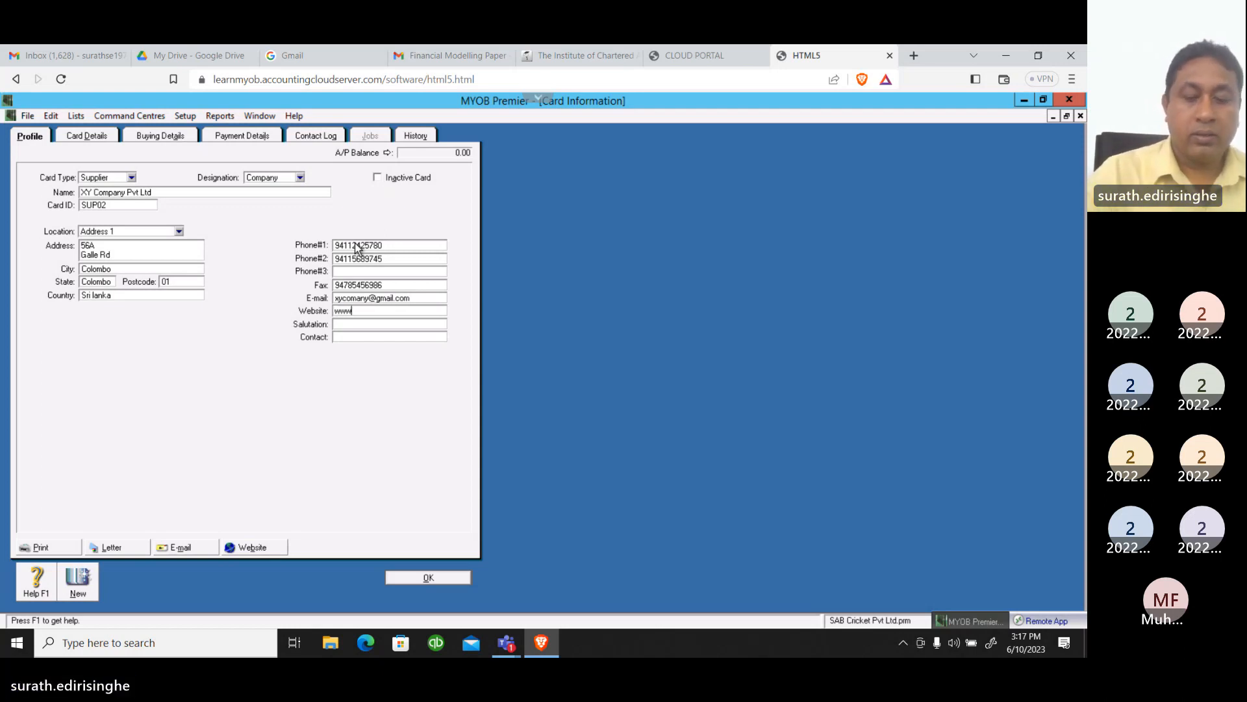
{"action": "type", "text": "."}
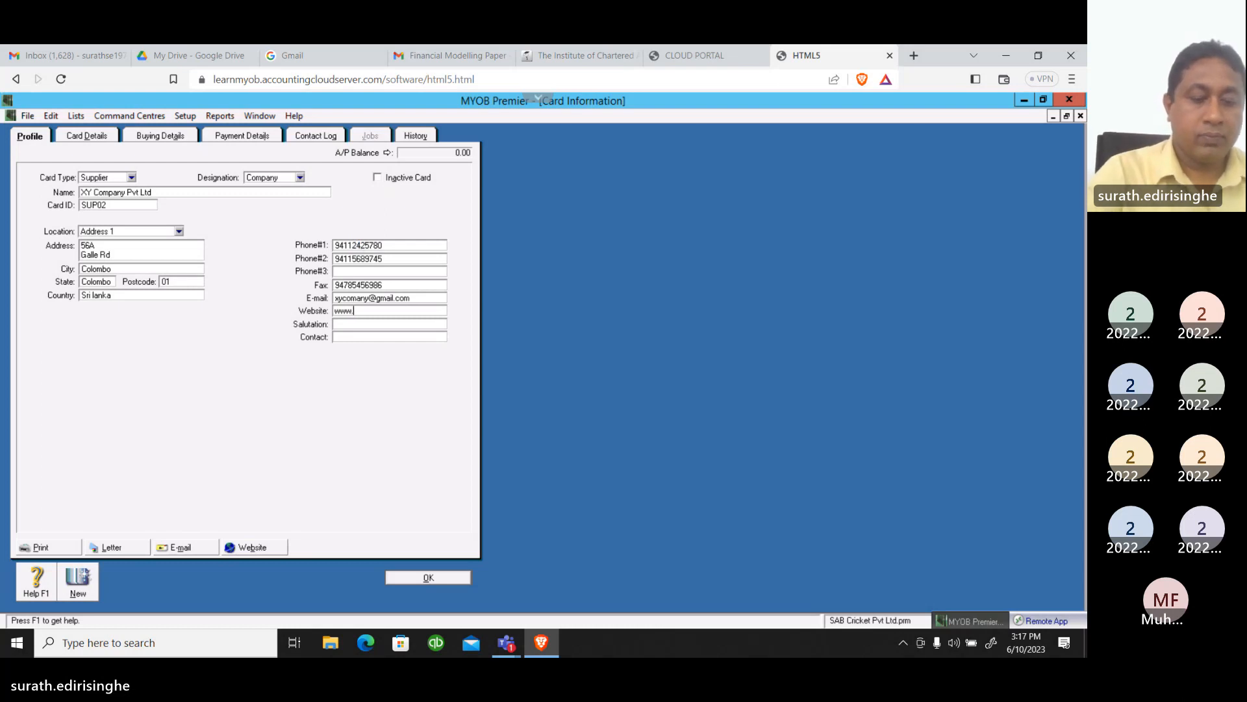
{"action": "type", "text": "xy"}
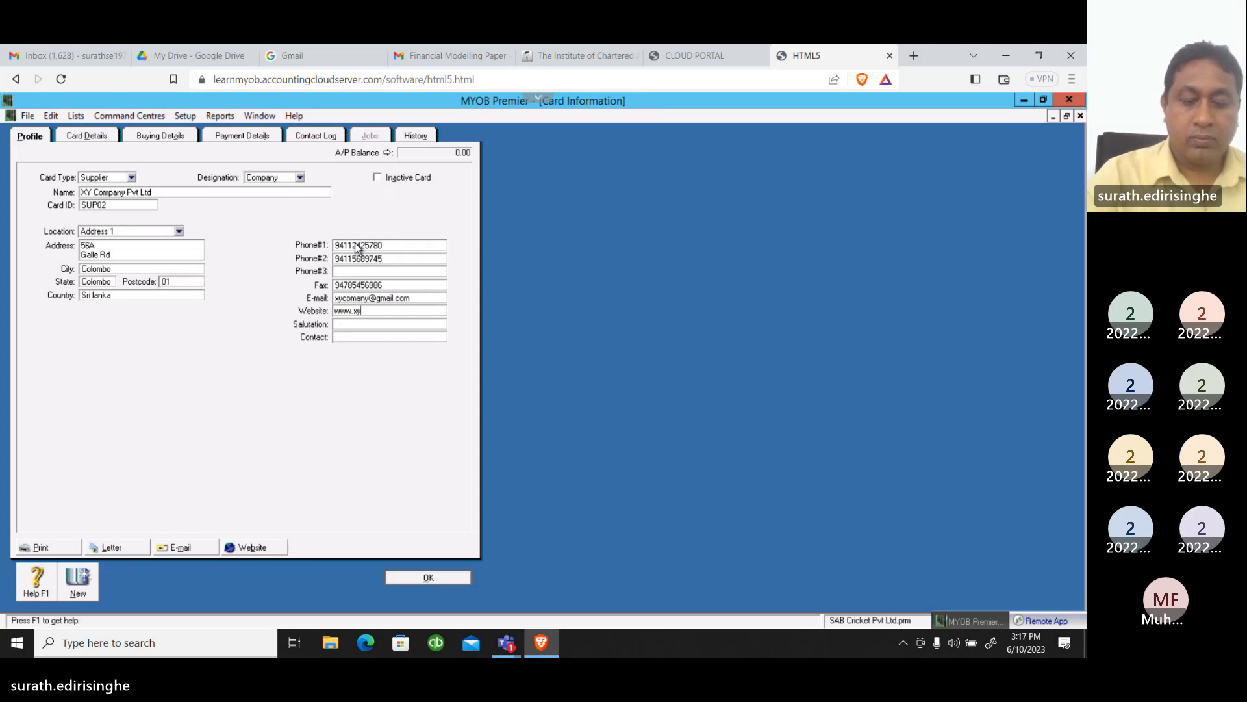
{"action": "type", "text": ".lk"}
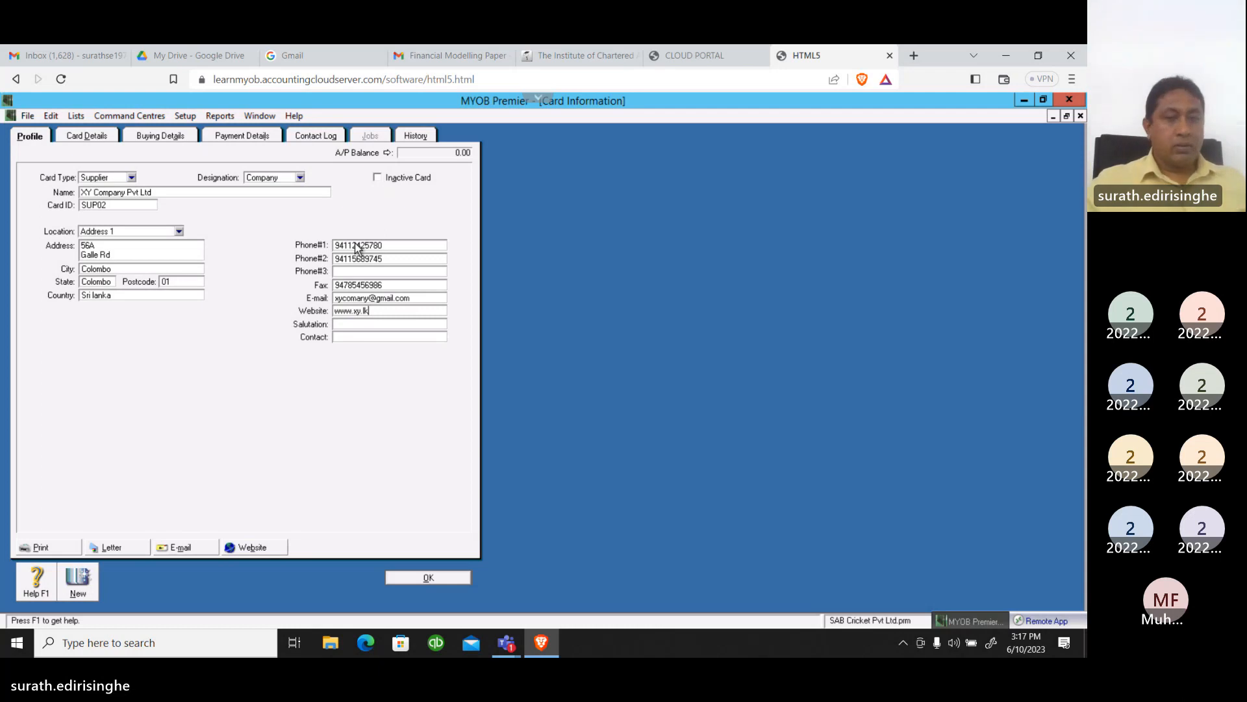
{"action": "key", "text": "Tab"}
{"action": "key", "text": "Tab"}
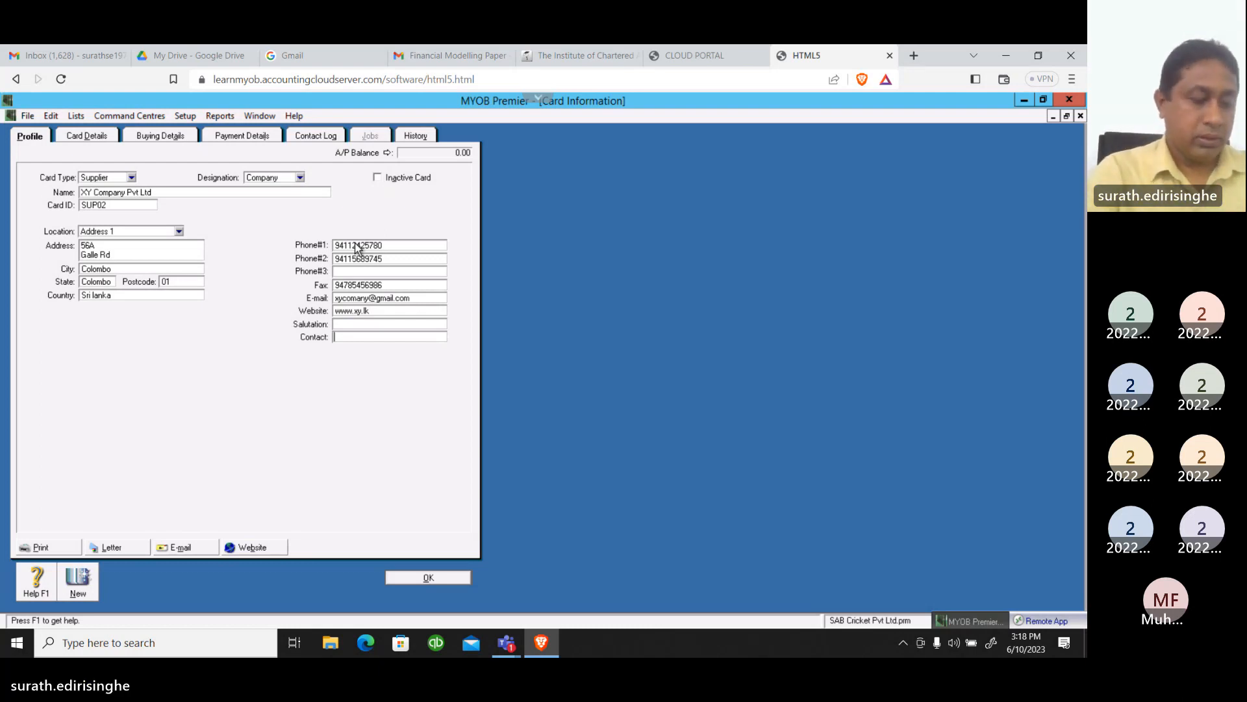
Leave the salutation blank and enter the name of the supplier's contact person
{"action": "type", "text": "Z"}
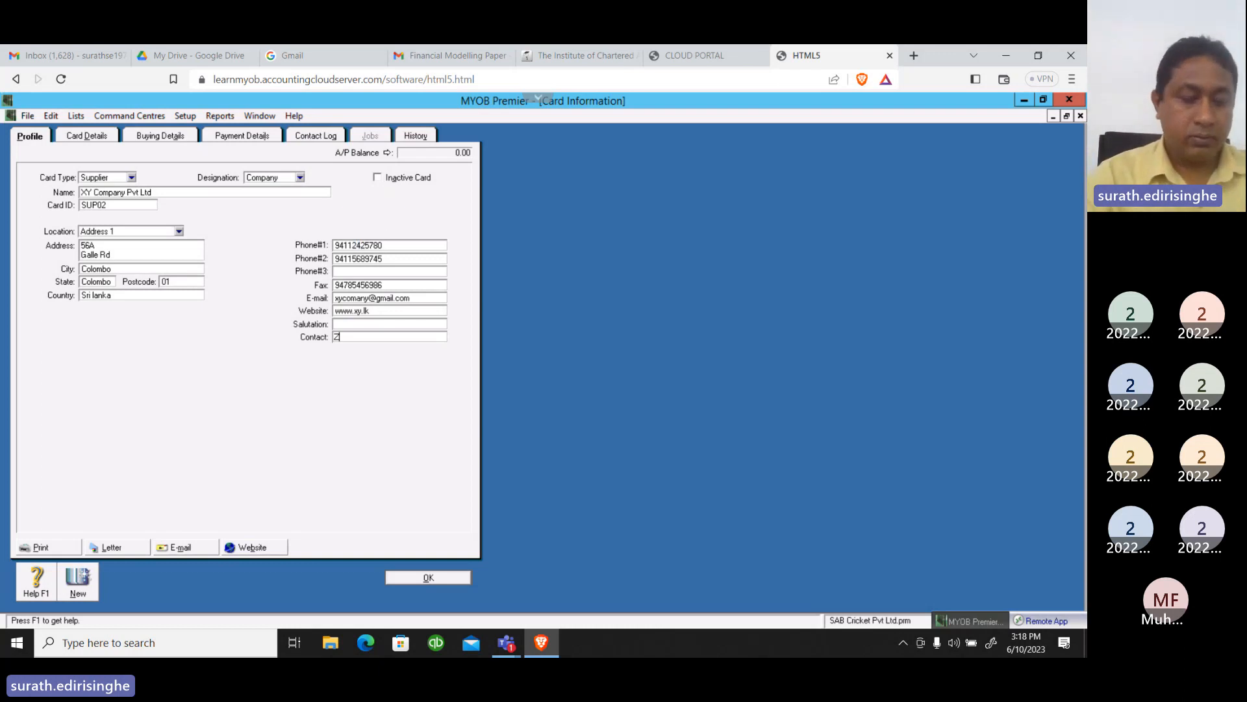
{"action": "type", "text": "a"}
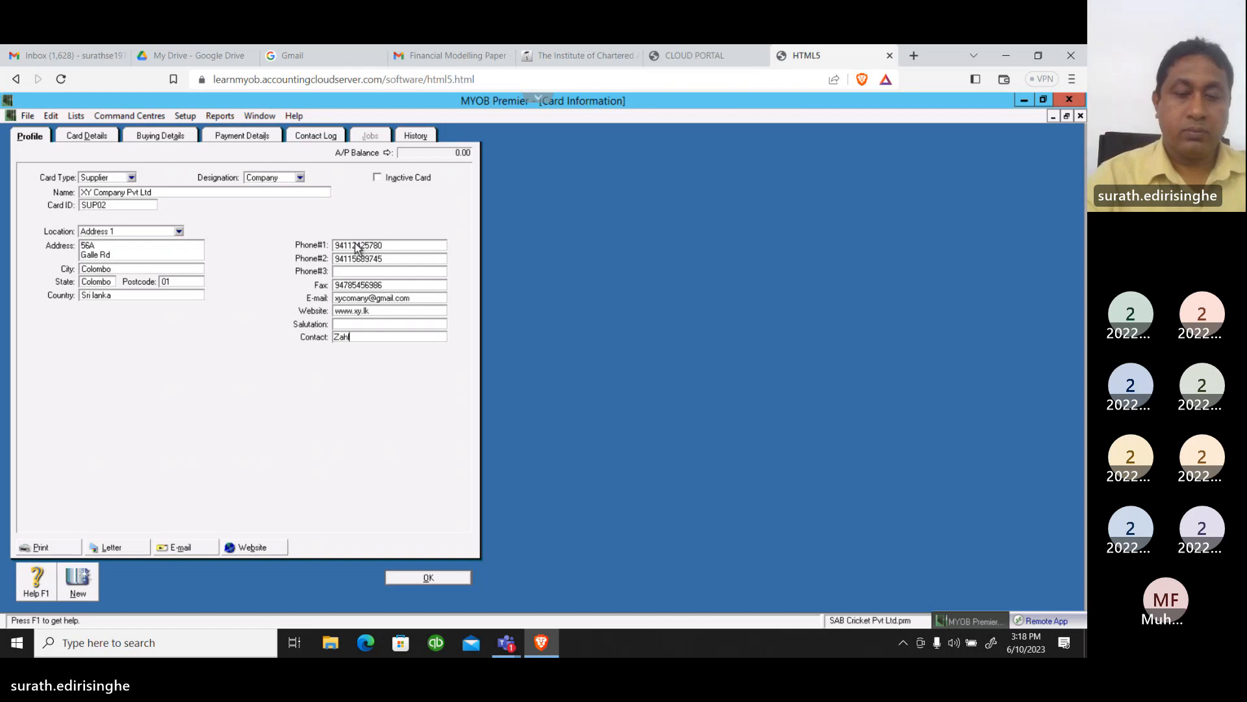
{"action": "type", "text": "h"}
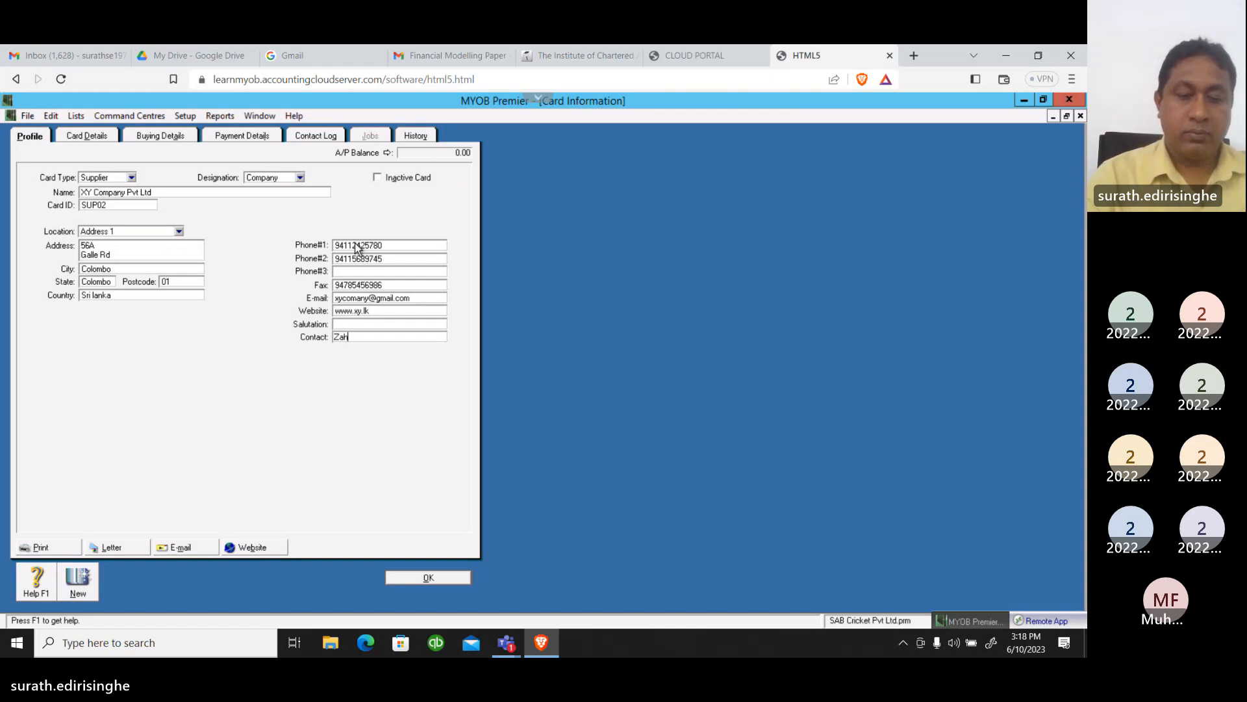
{"action": "type", "text": "il"}
{"action": "key", "text": "Tab"}
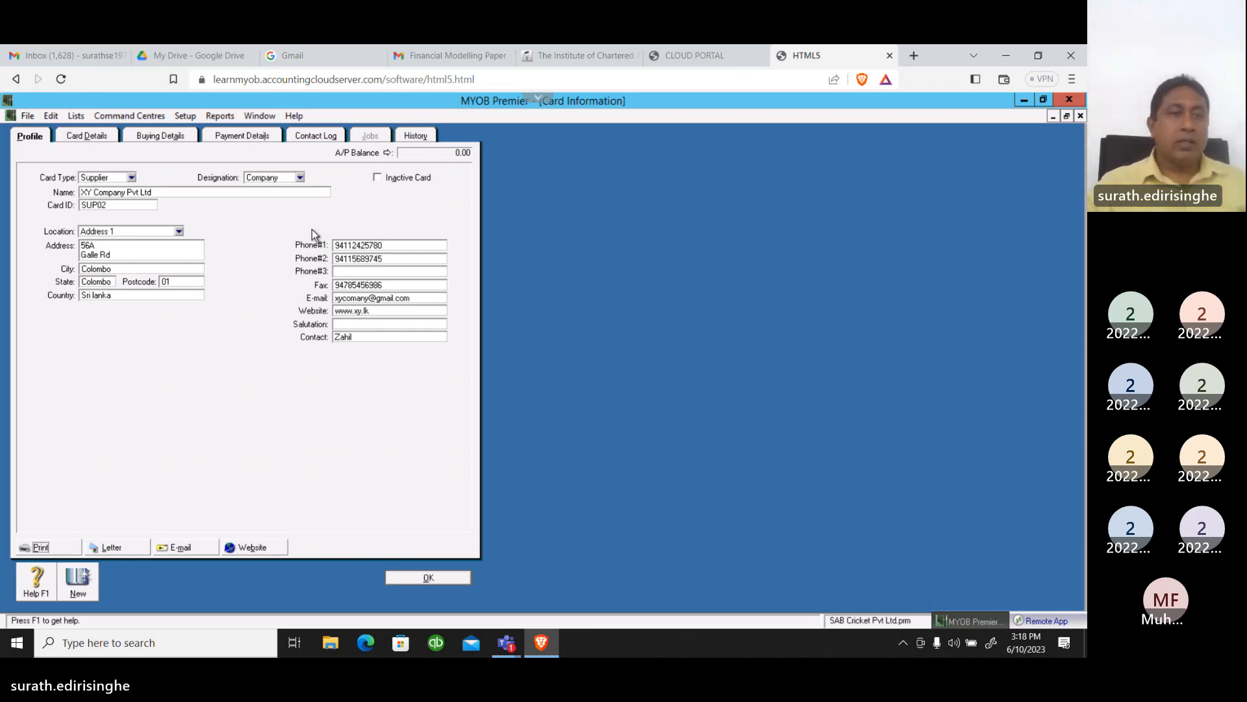
In the supplier's buying details, set the purchase layout to Item and the printed form to INCIPPLN-2003
{"action": "left_click", "coordinate": [84, 136]}
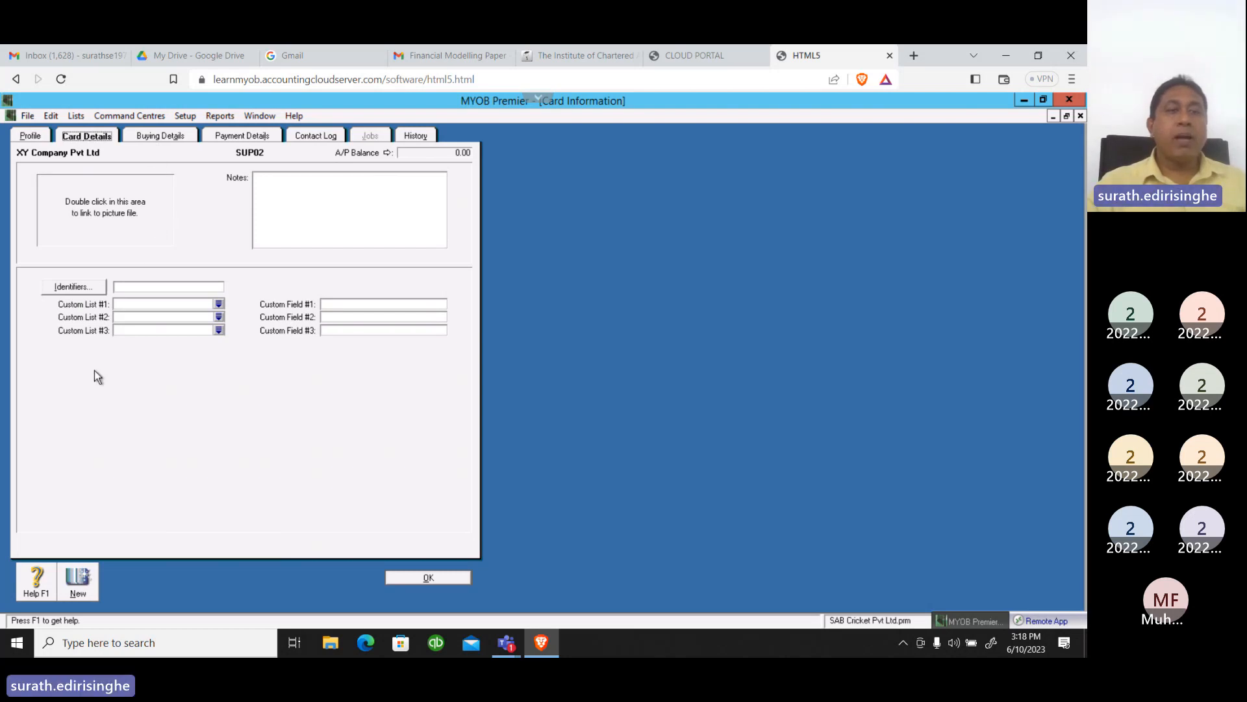
{"action": "left_click", "coordinate": [151, 138]}
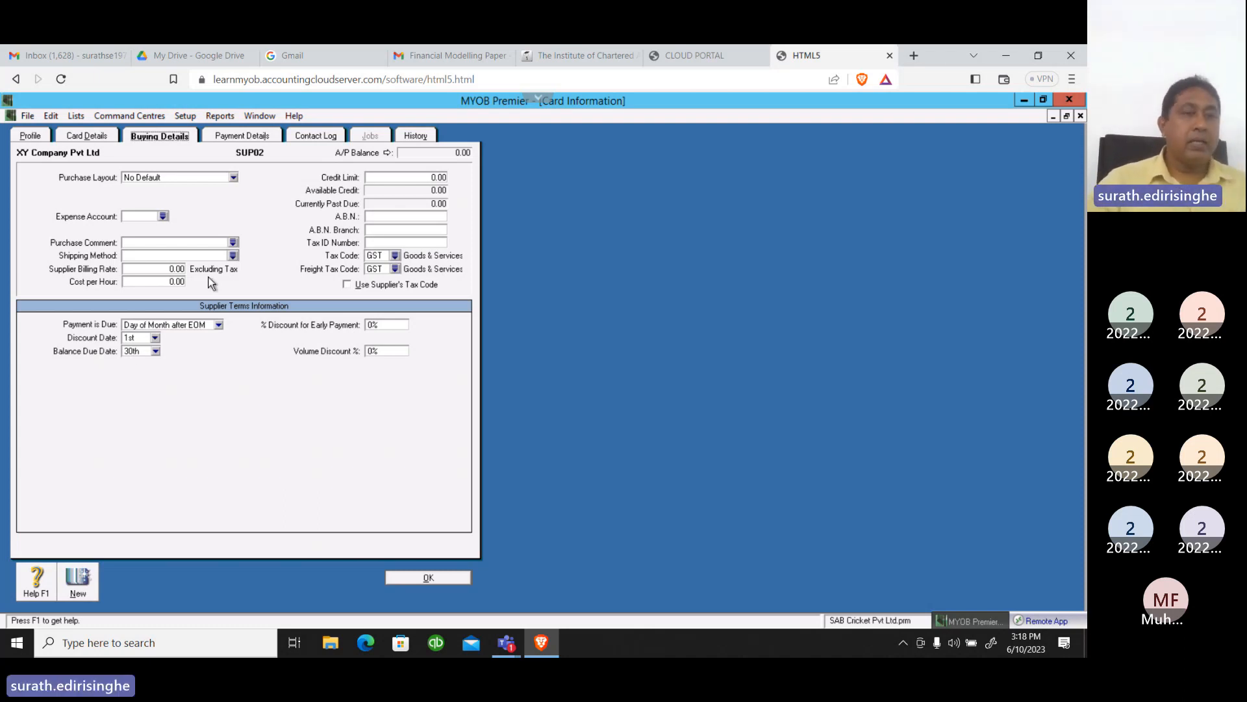
{"action": "left_click", "coordinate": [232, 179]}
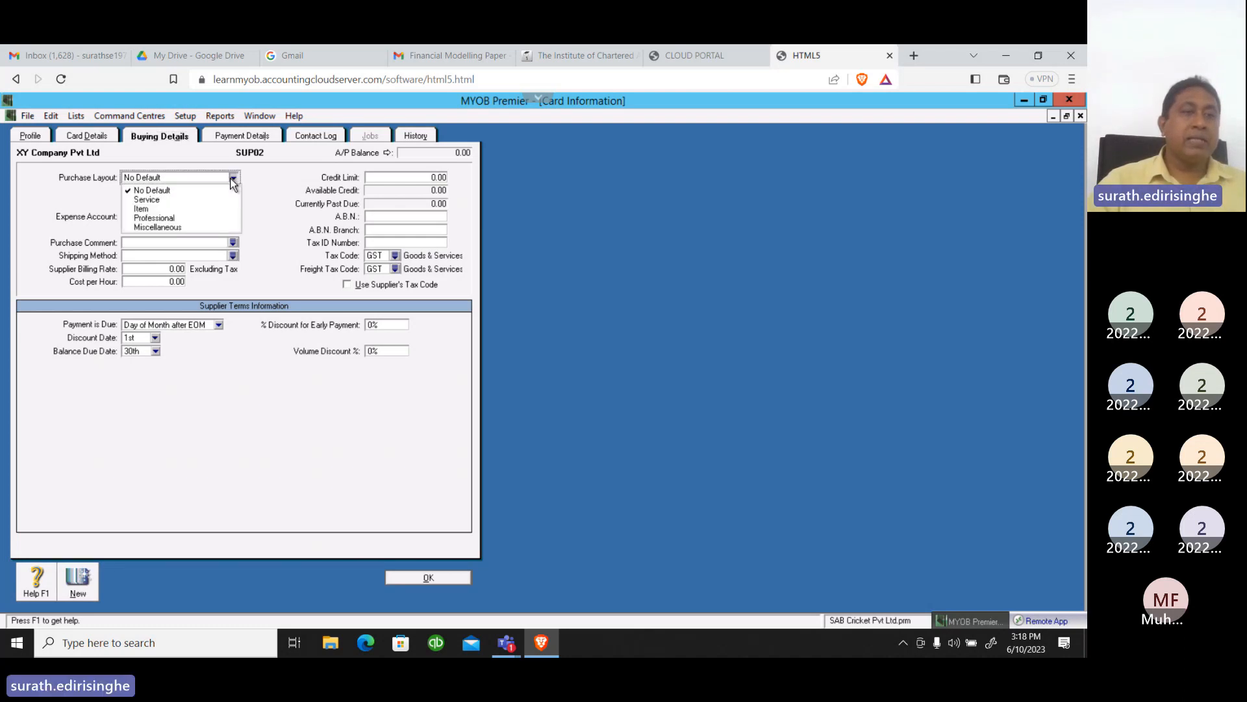
{"action": "left_click", "coordinate": [150, 209]}
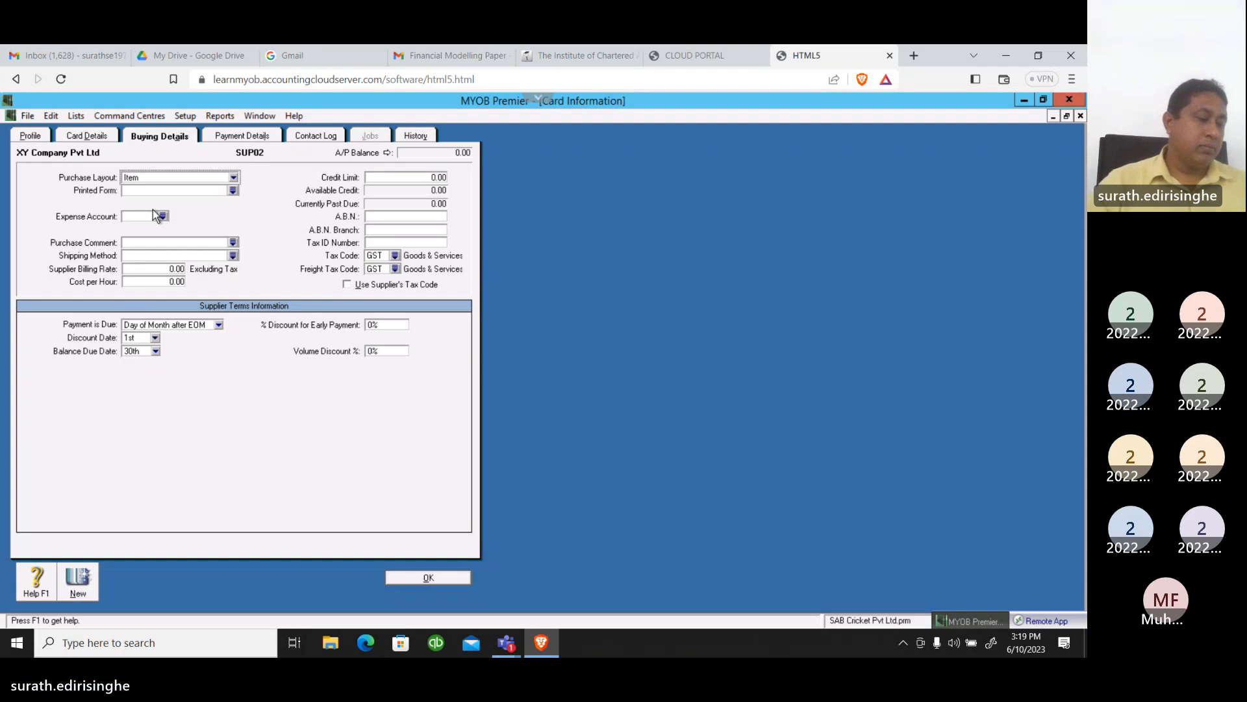
{"action": "left_click", "coordinate": [233, 190]}
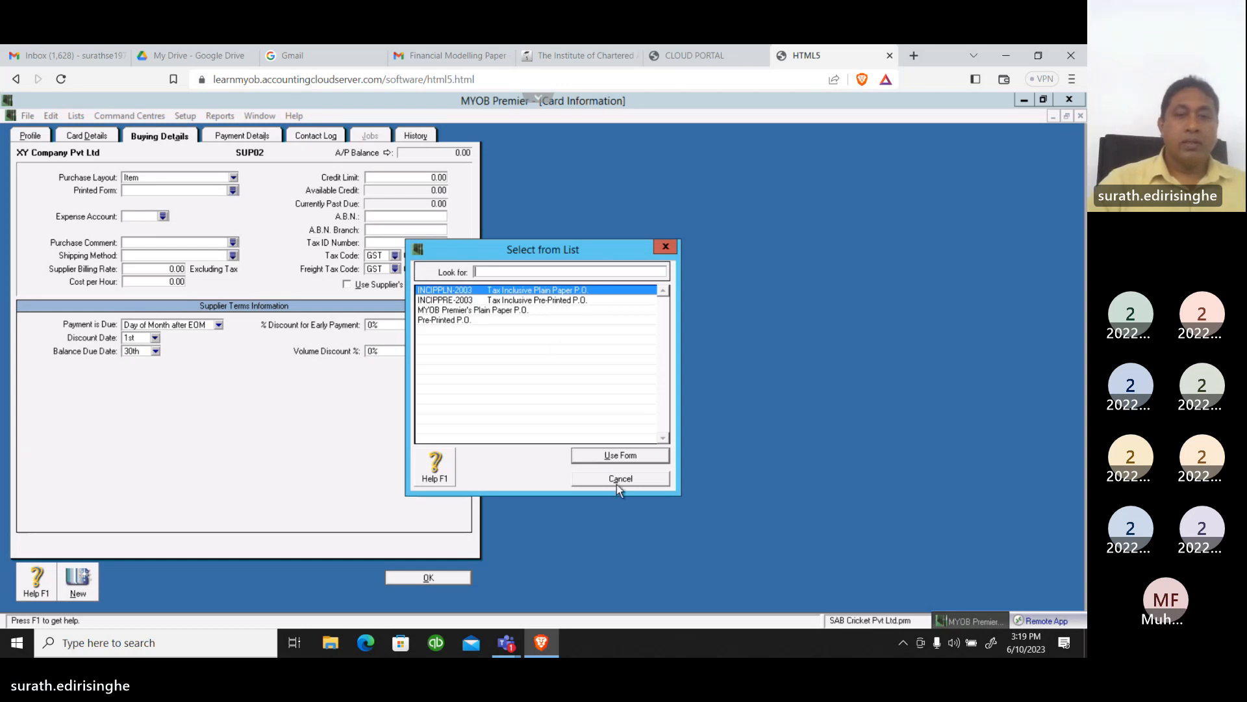
{"action": "left_click", "coordinate": [612, 456]}
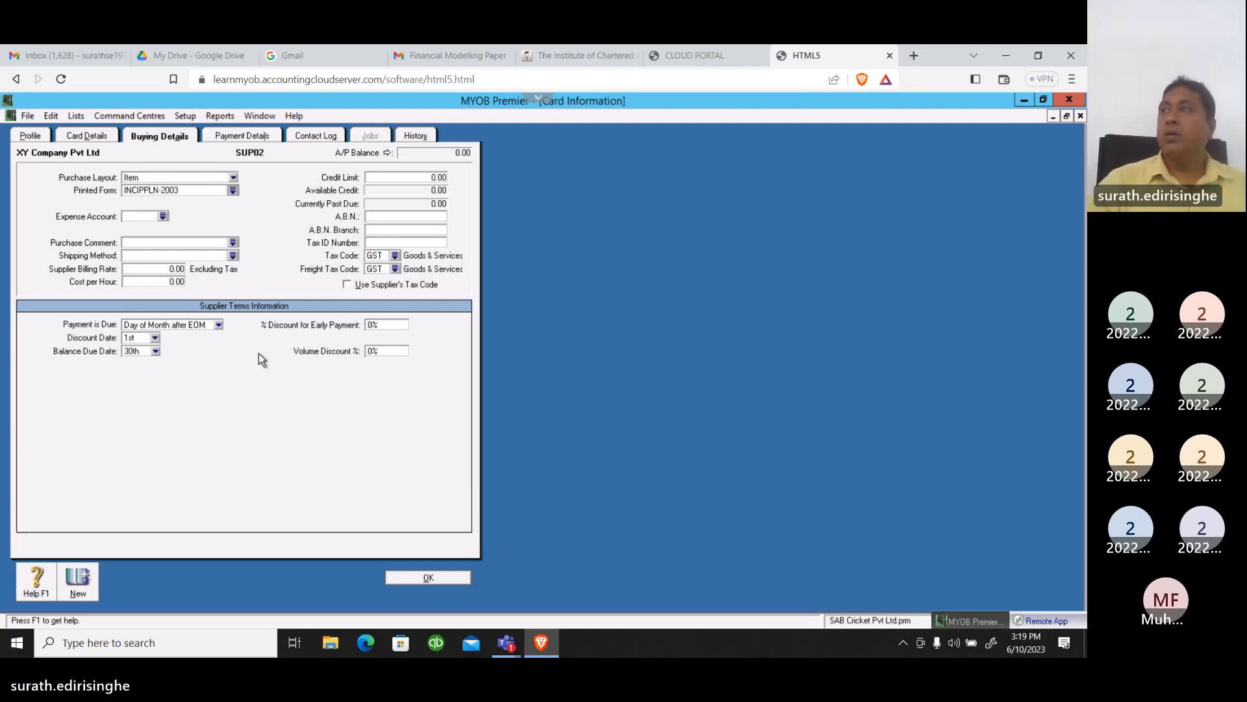
Assign 5-2100 Cost of Materials as the supplier's expense account
{"action": "left_click", "coordinate": [163, 217]}
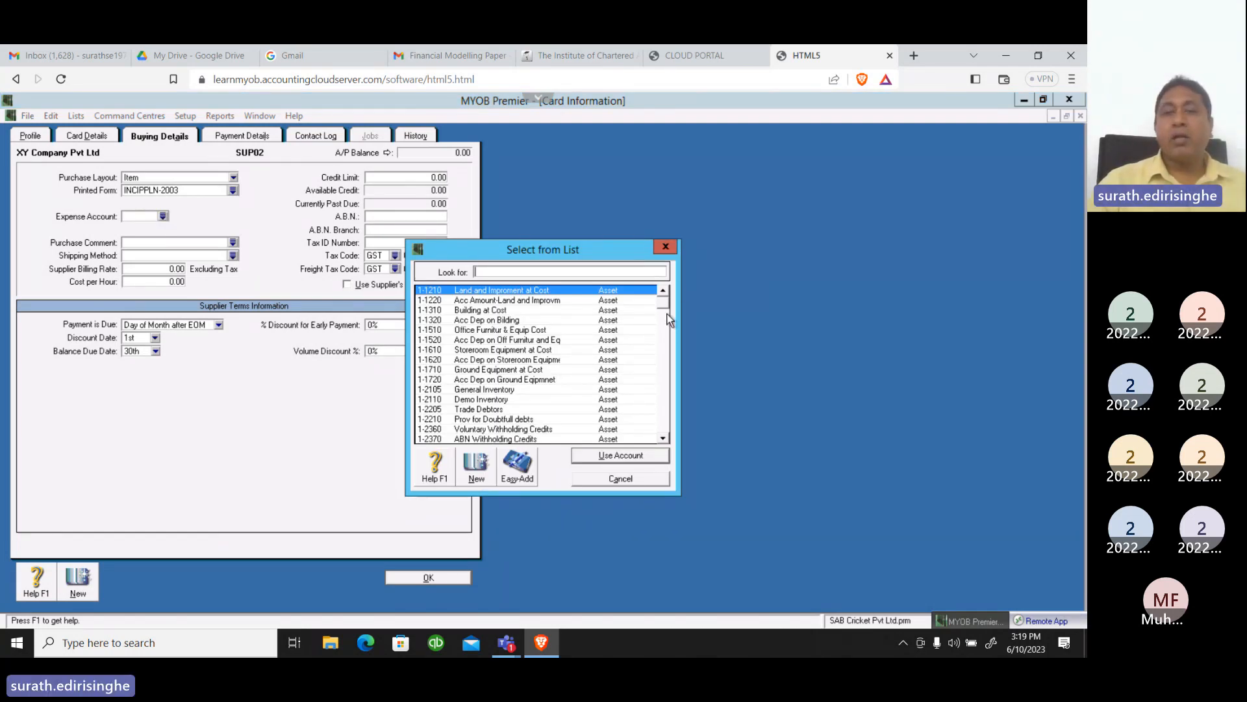
{"action": "left_click_drag", "start_coordinate": [669, 315], "coordinate": [672, 383]}
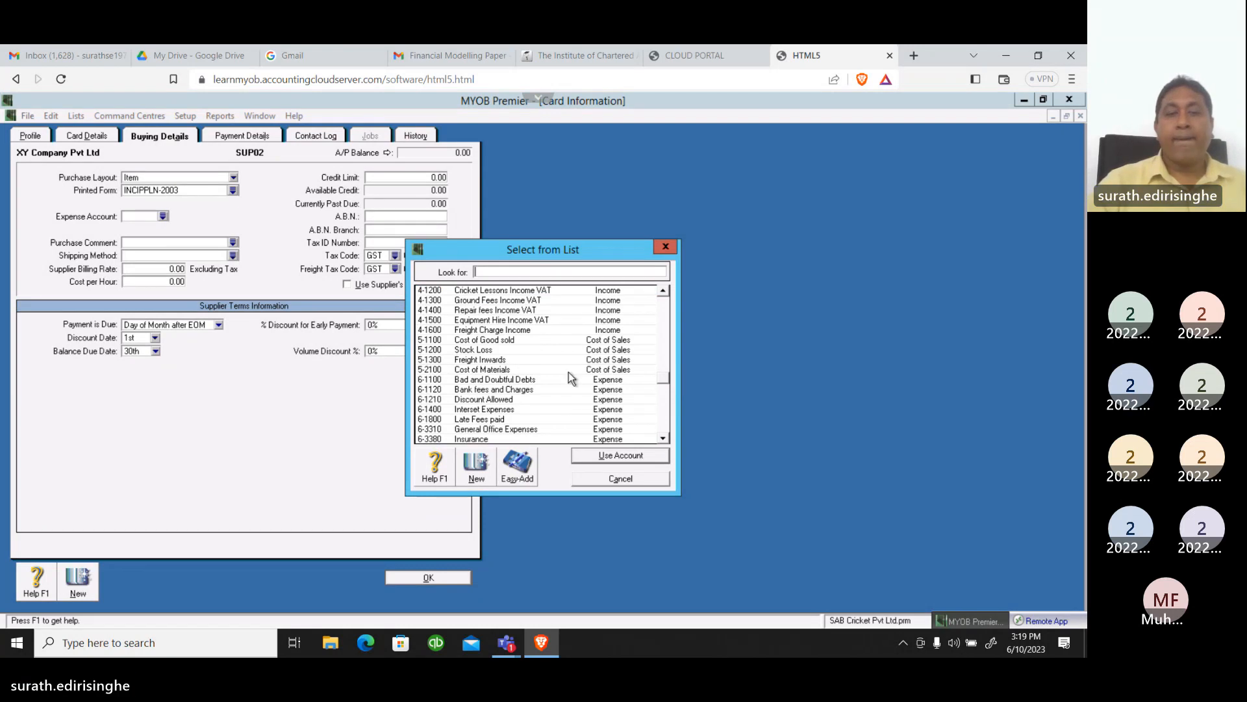
{"action": "left_click", "coordinate": [522, 371]}
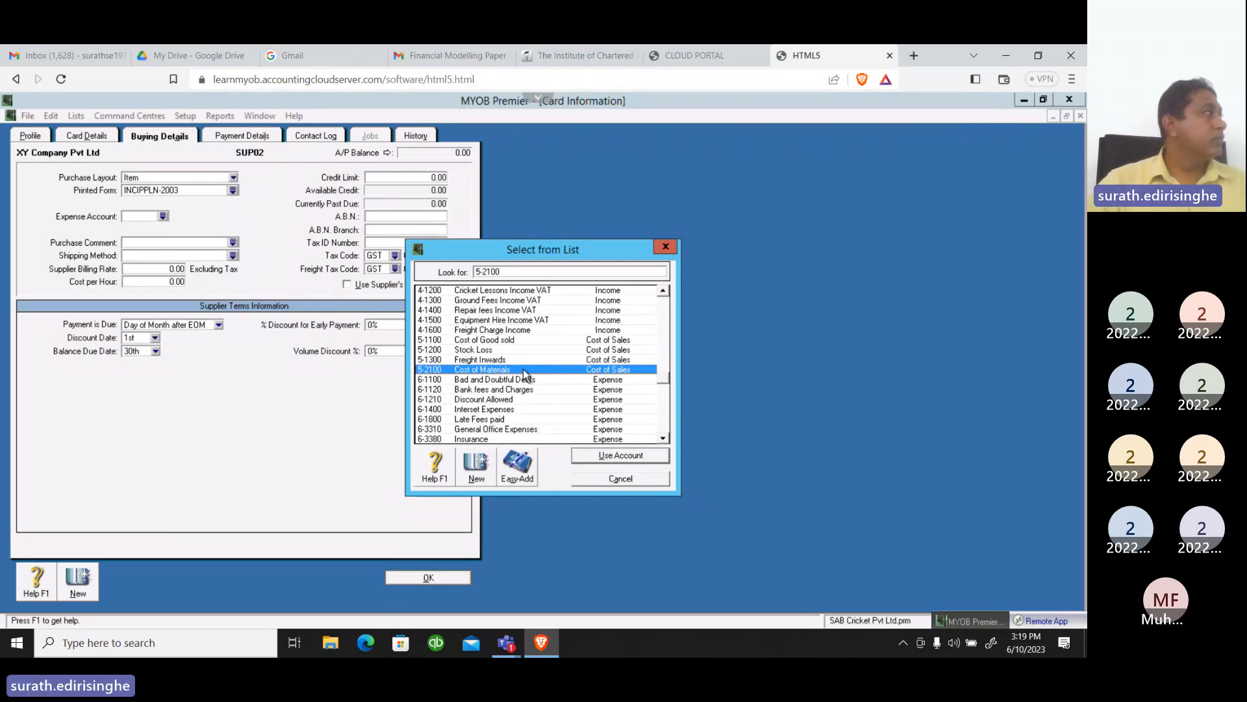
{"action": "left_click", "coordinate": [603, 456]}
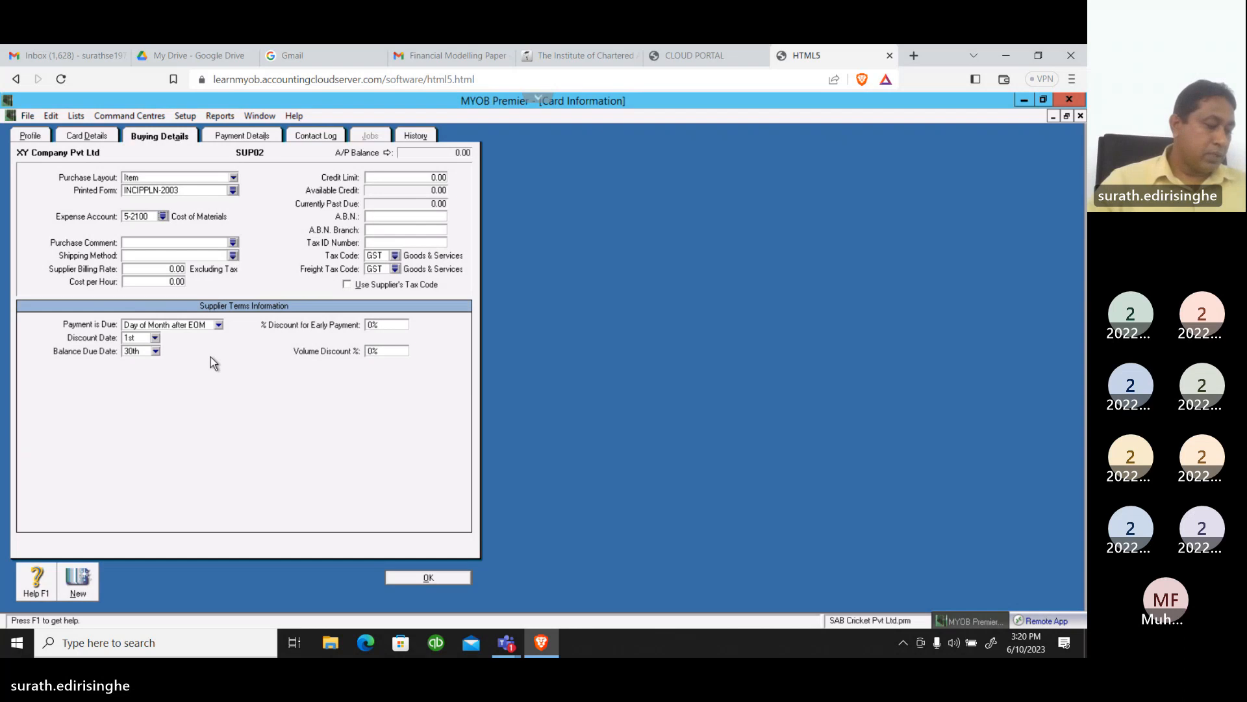
Create a new shipping method named "Sri Lanka post"
{"action": "left_click", "coordinate": [233, 255]}
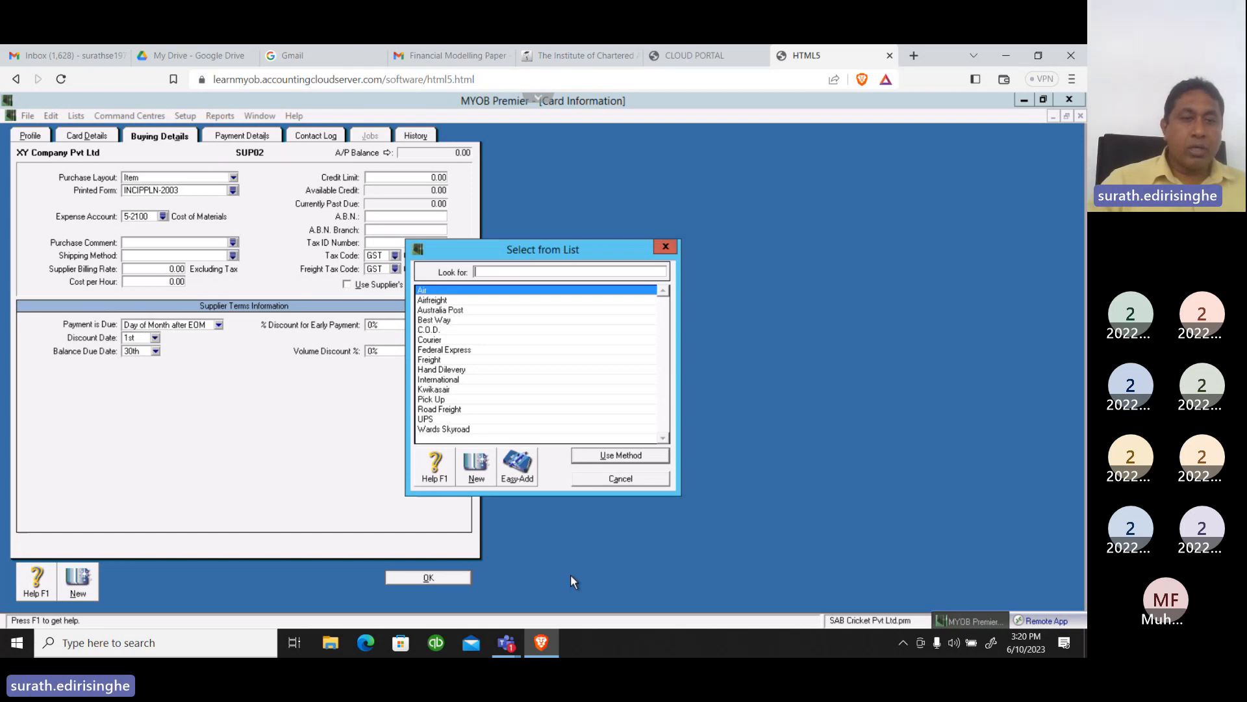
{"action": "left_click", "coordinate": [476, 463]}
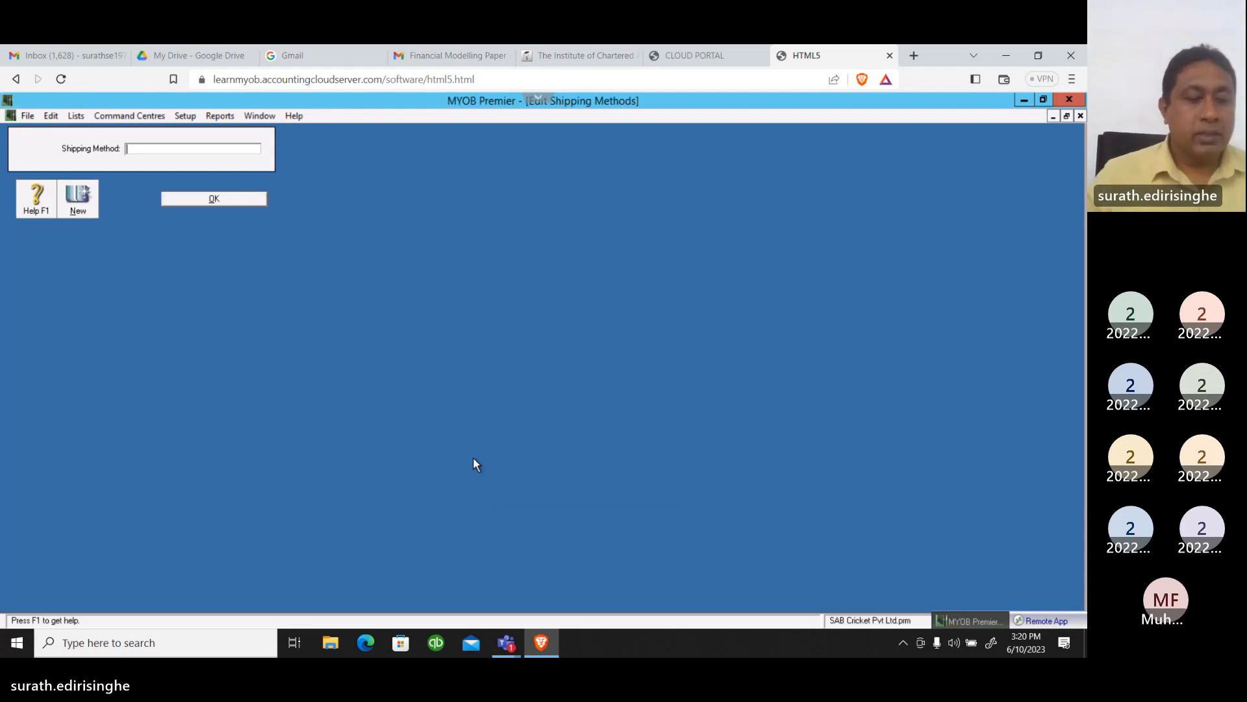
{"action": "type", "text": "S"}
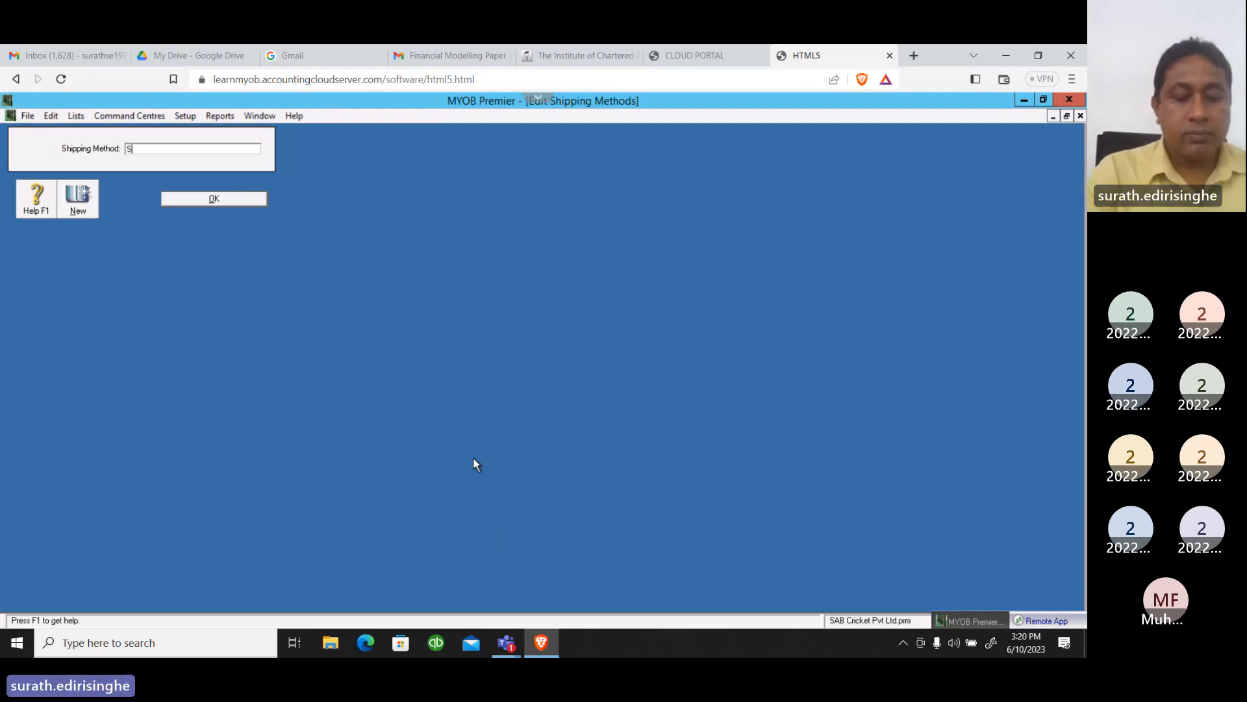
{"action": "type", "text": "ri La"}
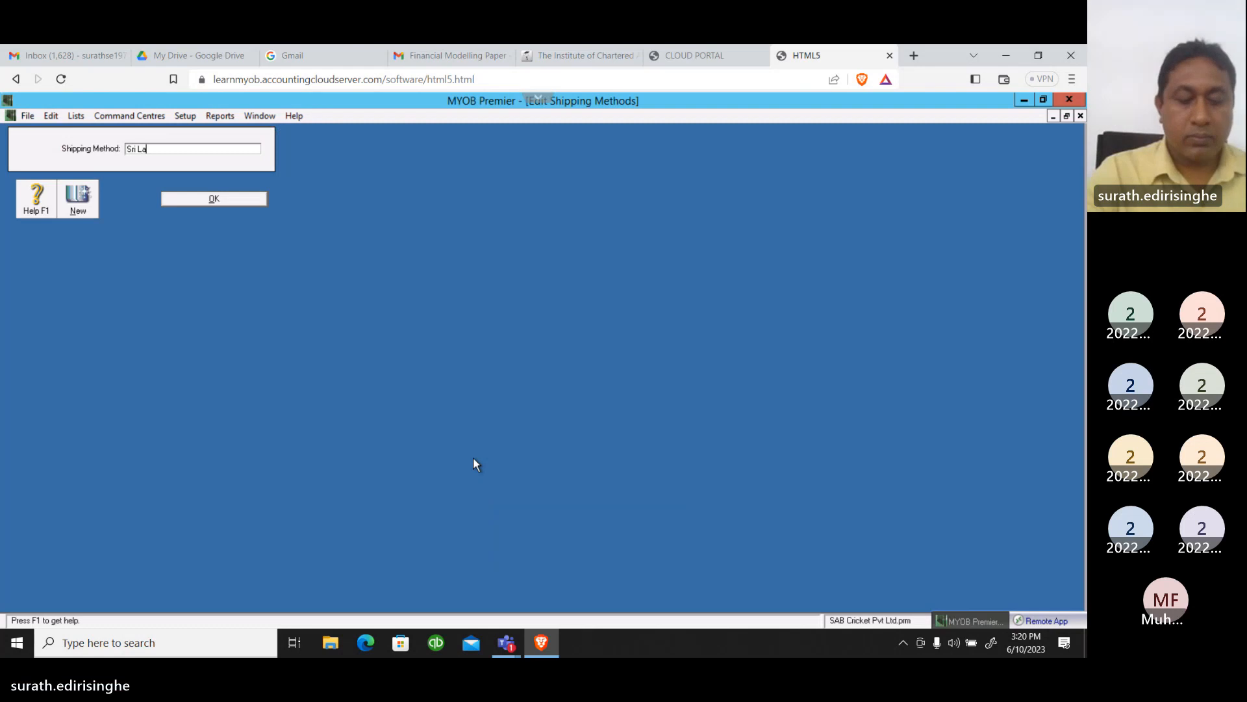
{"action": "type", "text": "nk"}
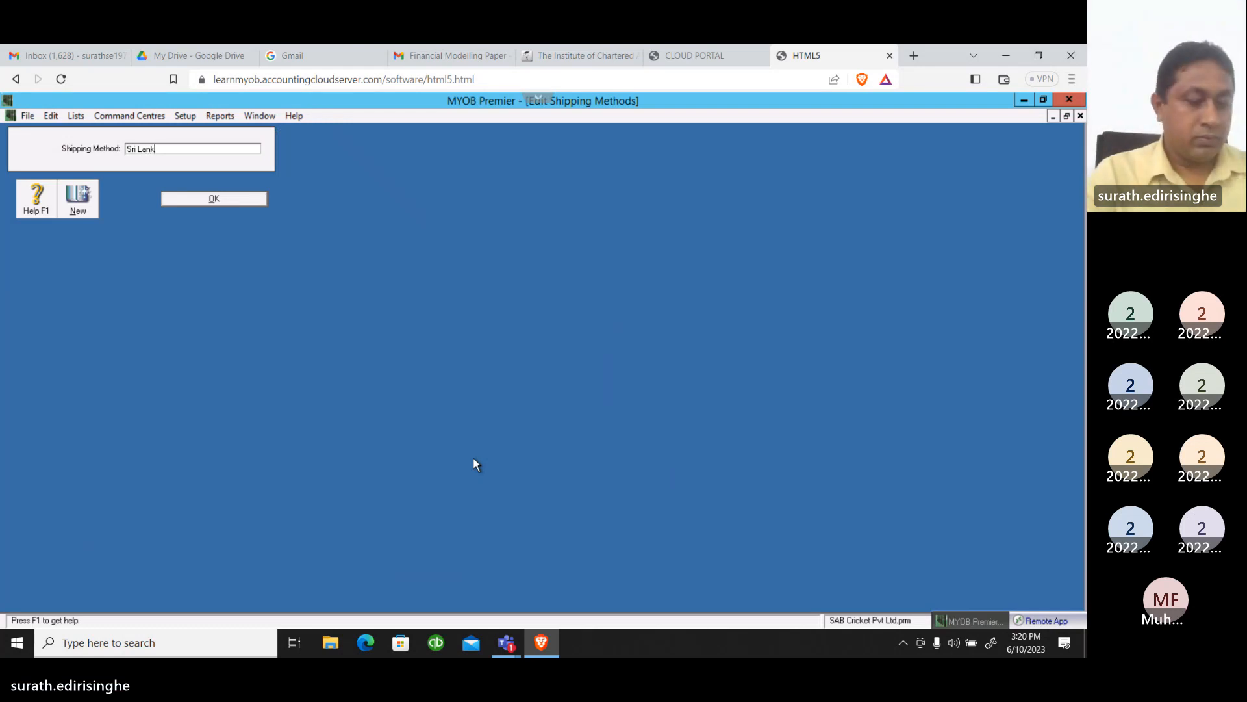
{"action": "type", "text": "a post"}
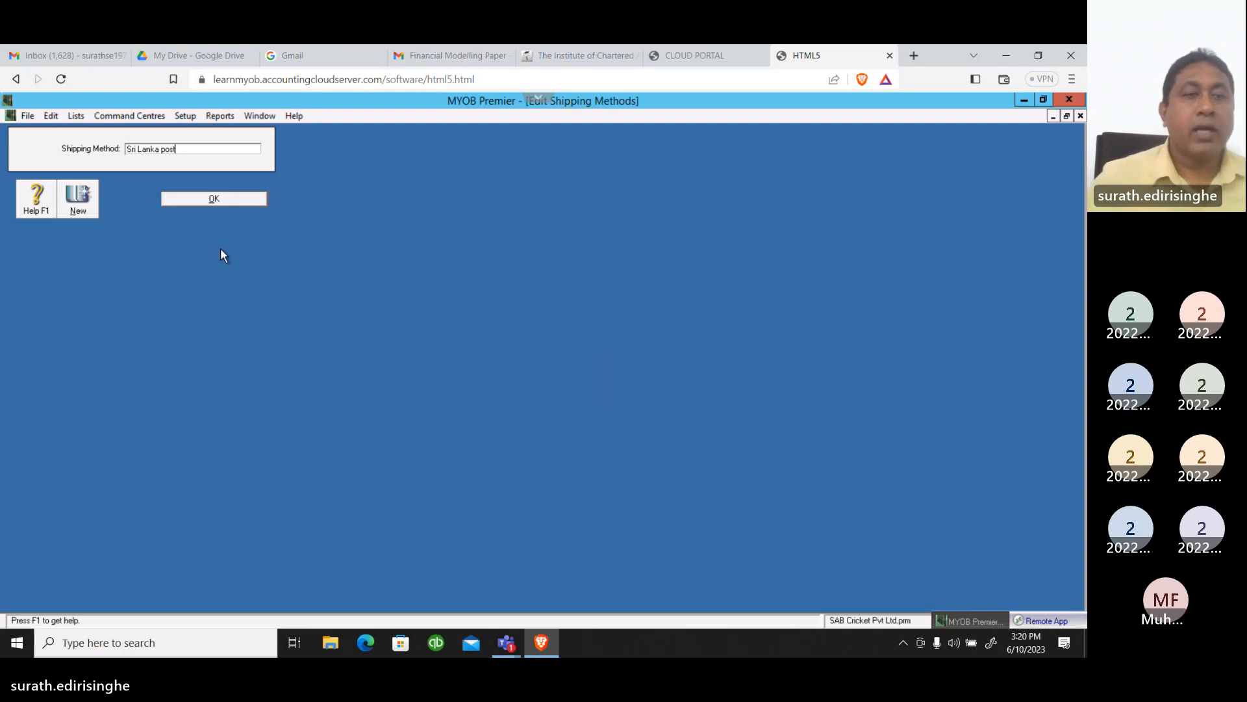
{"action": "left_click", "coordinate": [251, 197]}
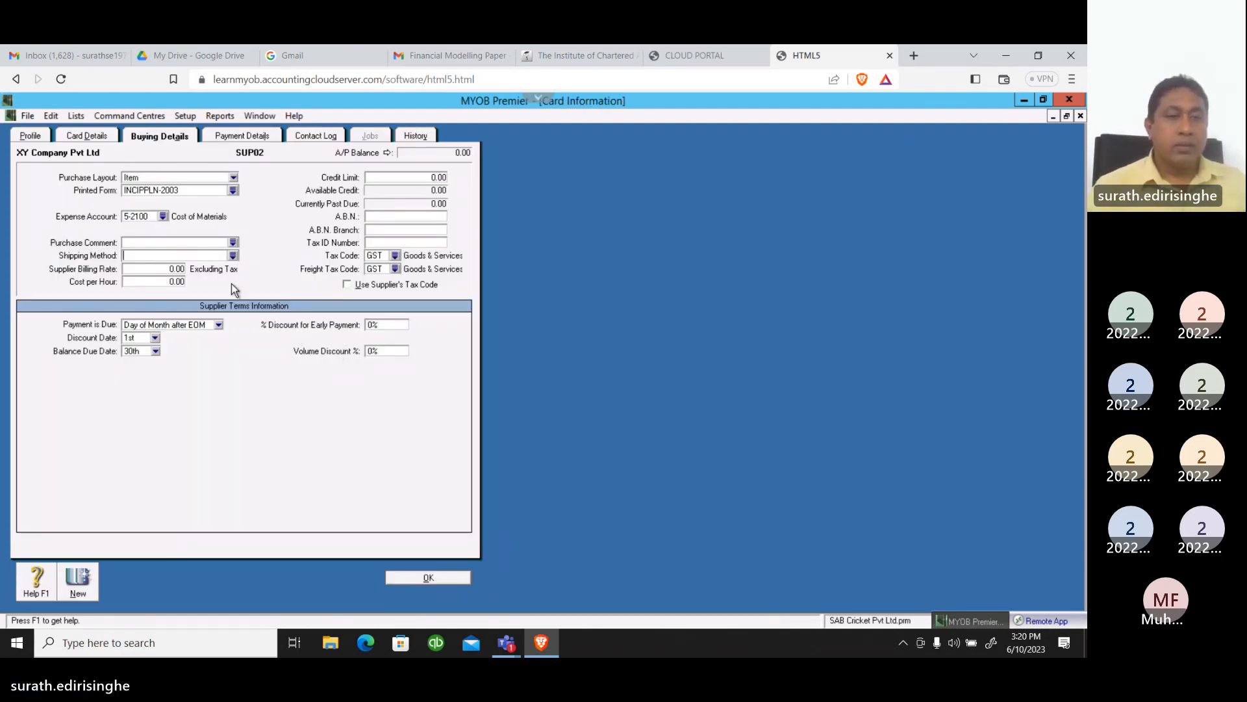
Set the supplier's shipping method to Sri Lanka post
{"action": "left_click", "coordinate": [233, 256]}
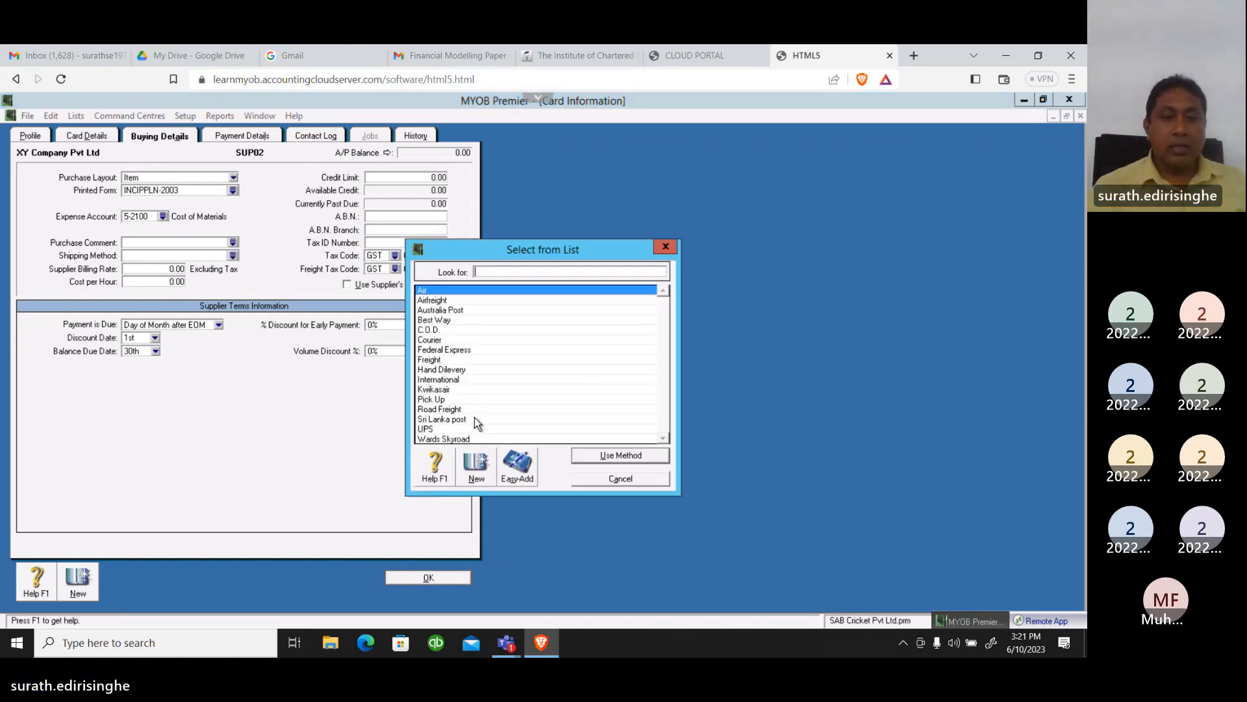
{"action": "left_click", "coordinate": [454, 420]}
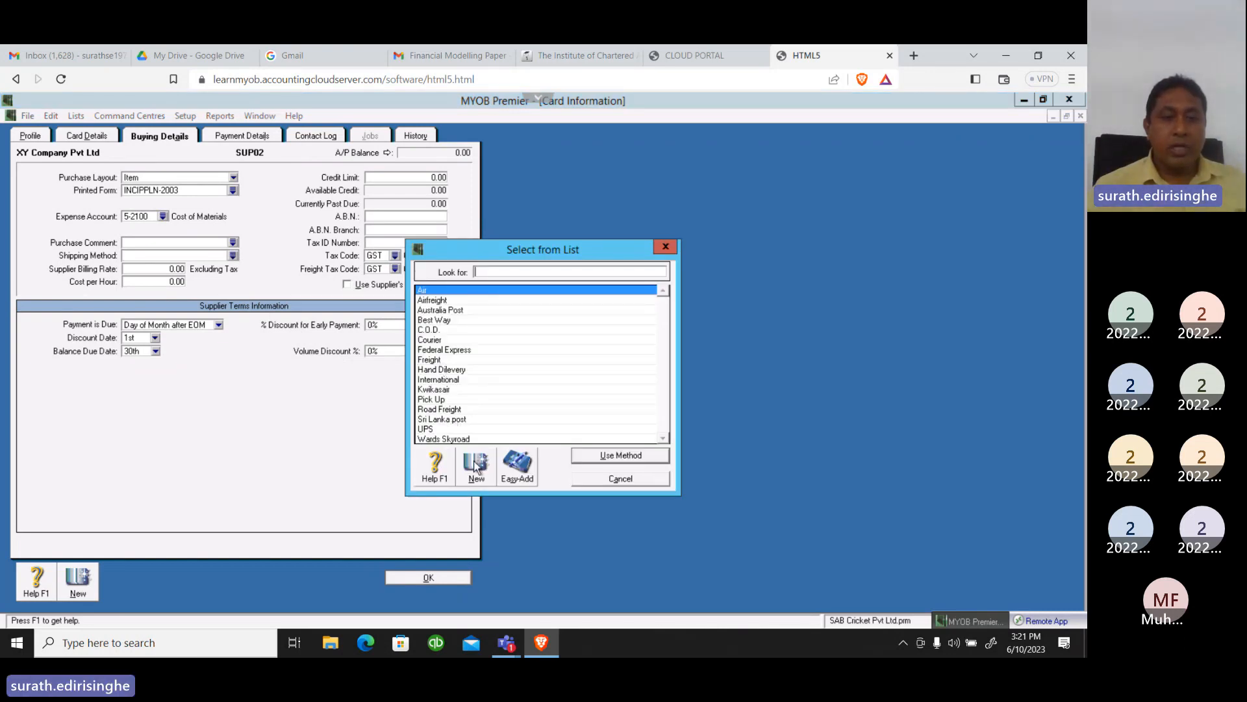
{"action": "left_click", "coordinate": [604, 456]}
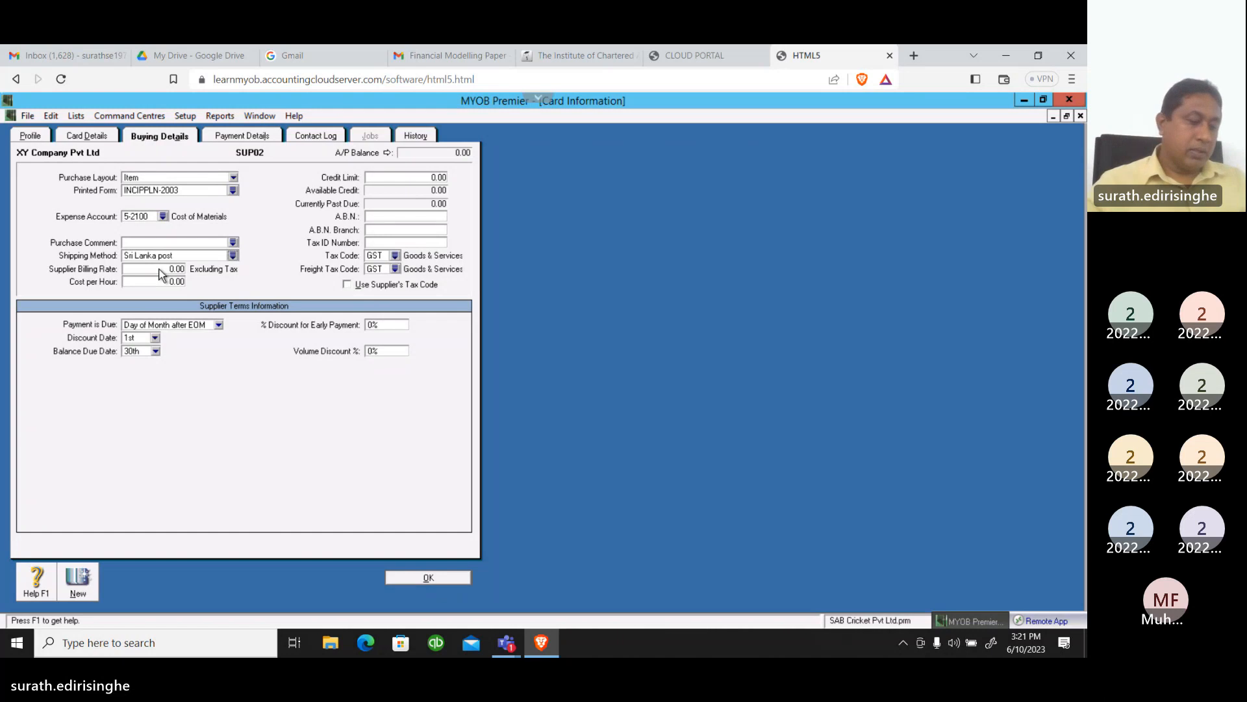
Set the supplier's credit limit to 50,000
{"action": "left_click", "coordinate": [393, 177]}
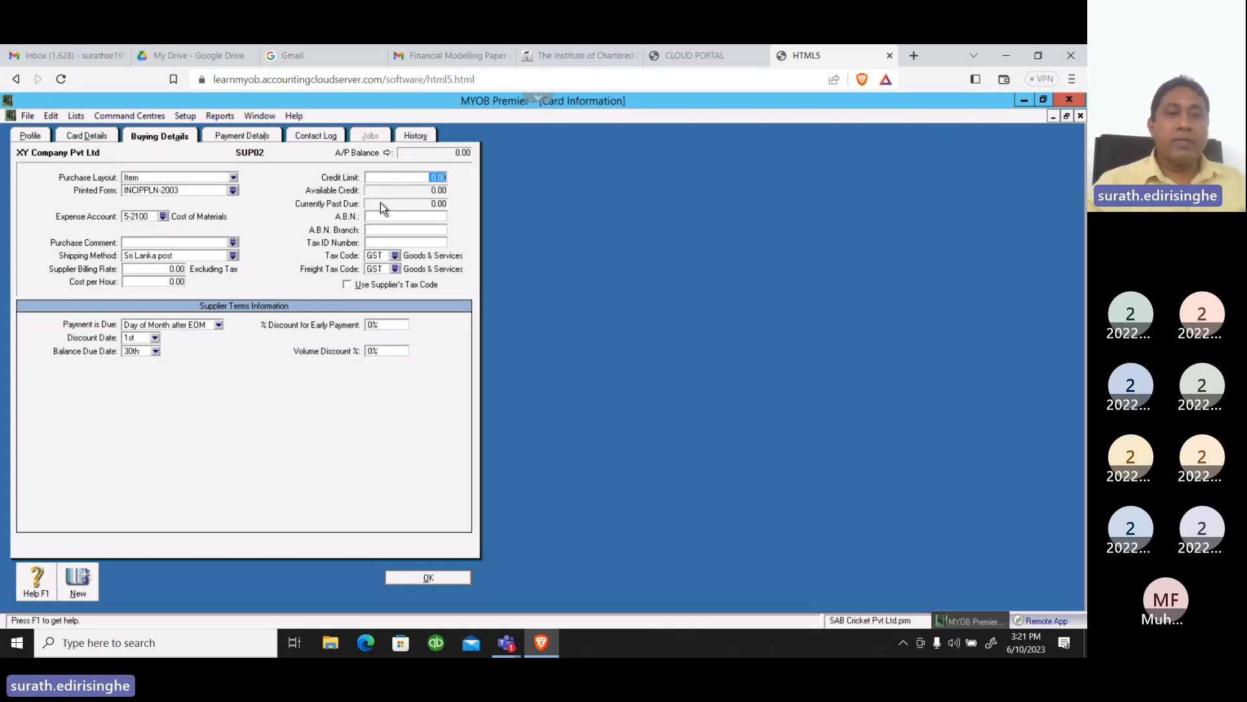
{"action": "type", "text": "50"}
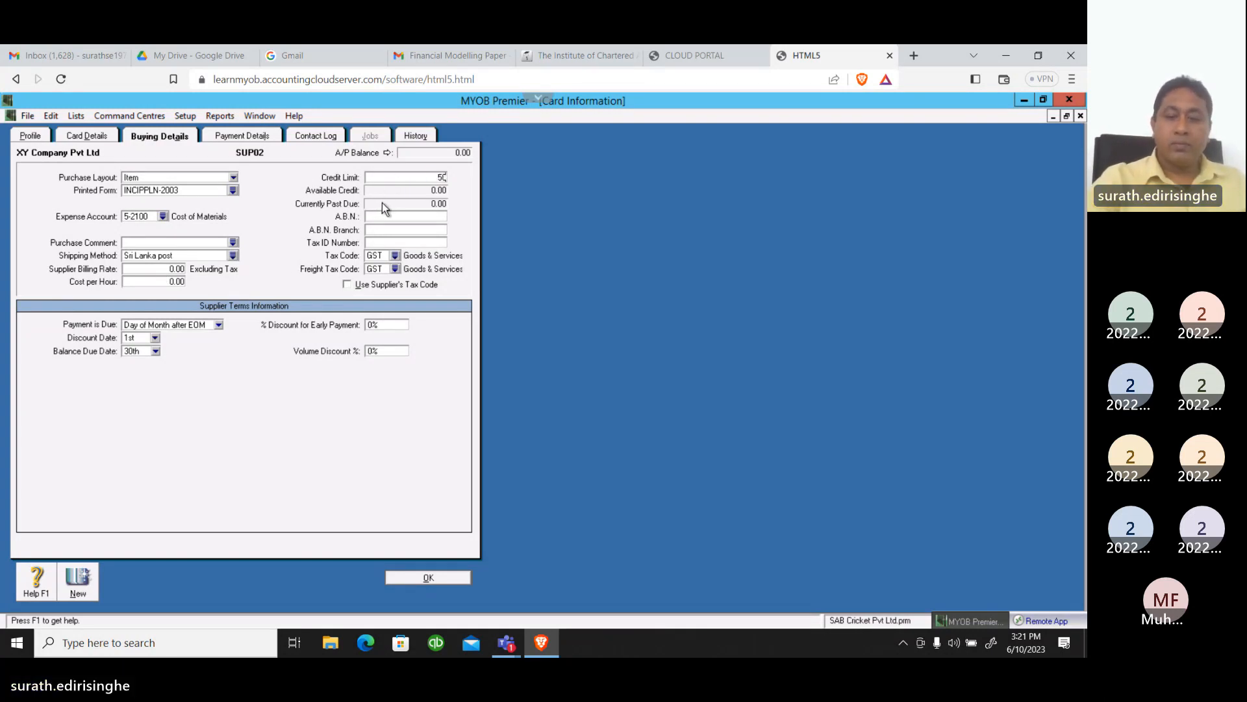
{"action": "type", "text": ",00"}
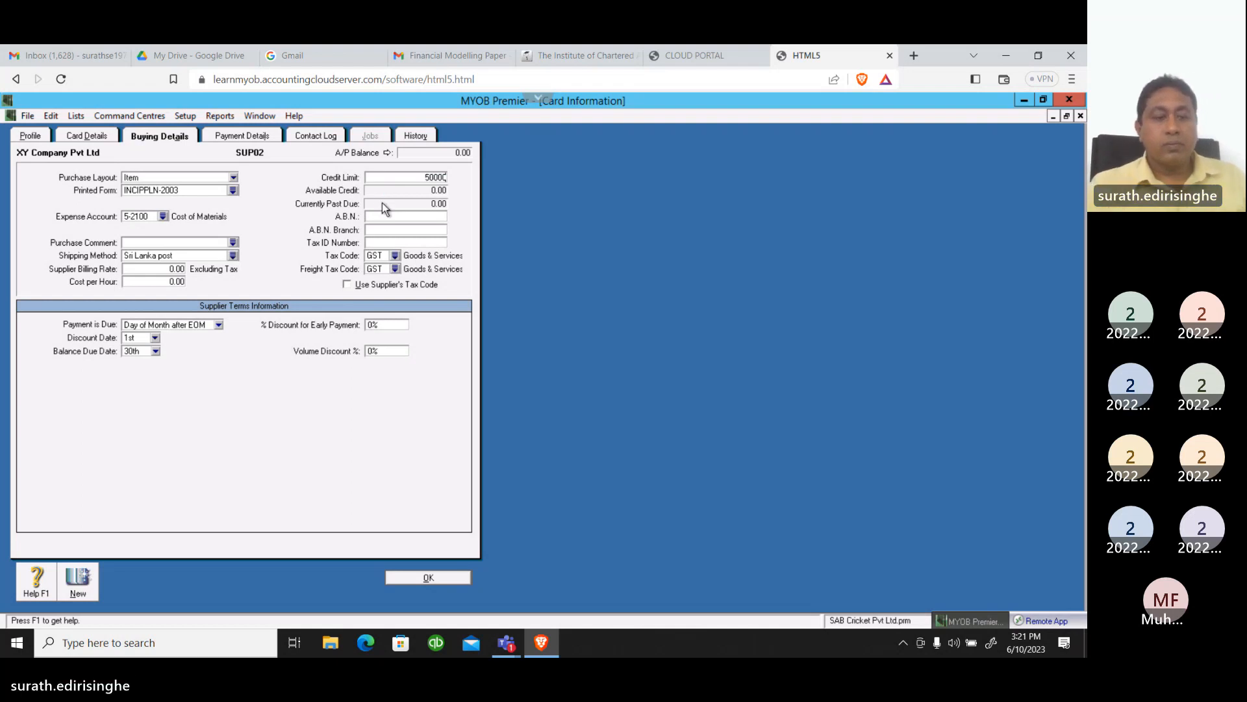
{"action": "type", "text": "0"}
{"action": "key", "text": "Tab"}
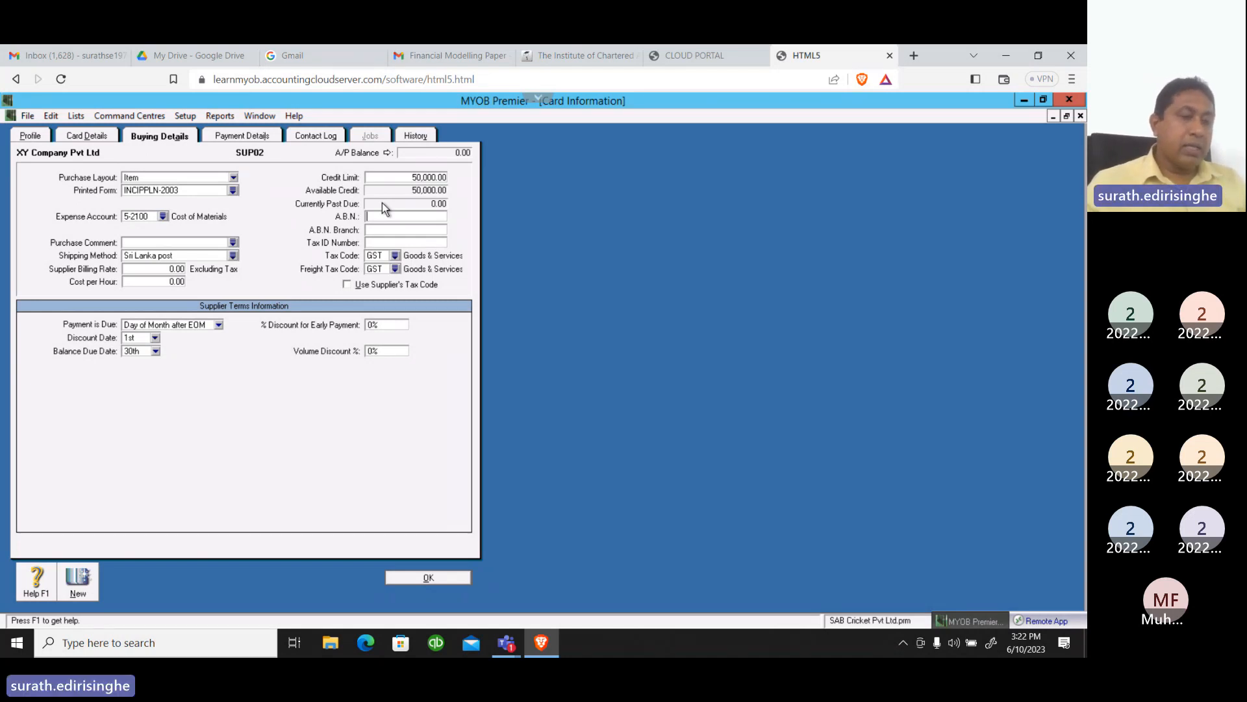
Set both the supplier's tax code and freight tax code to VAT (Value Added Tax)
{"action": "left_click", "coordinate": [395, 256]}
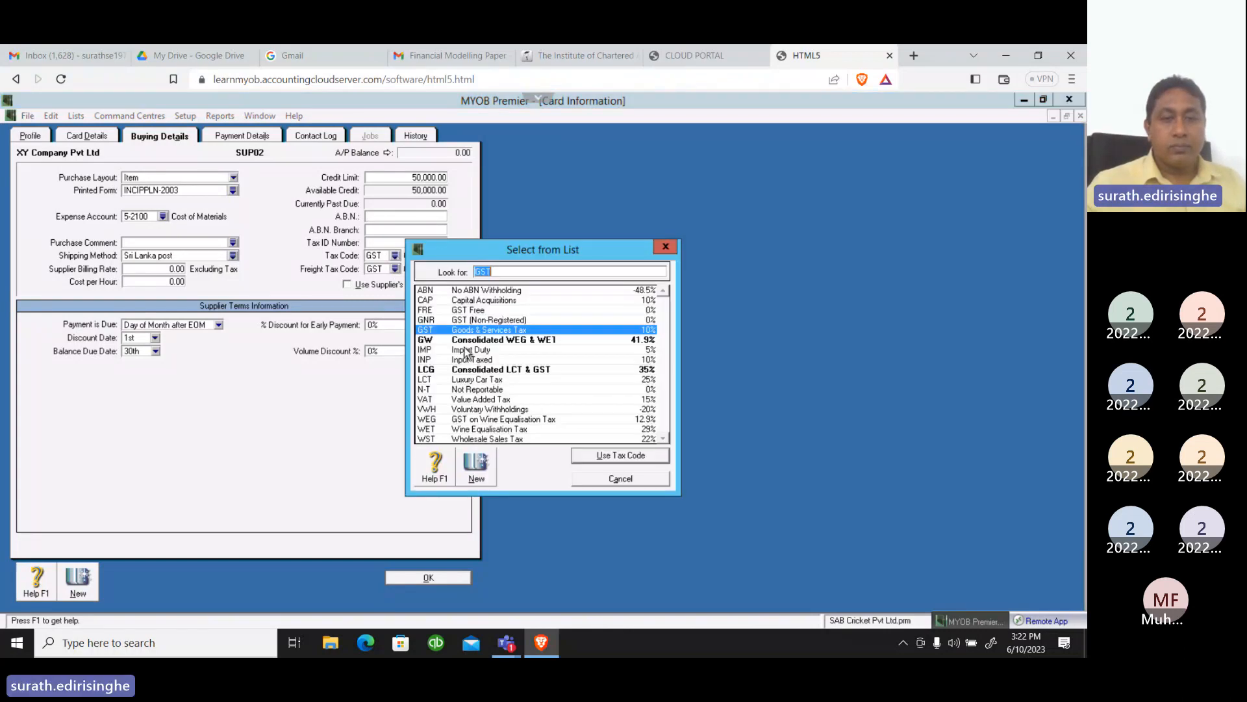
{"action": "type", "text": "VAT"}
{"action": "left_click", "coordinate": [615, 457]}
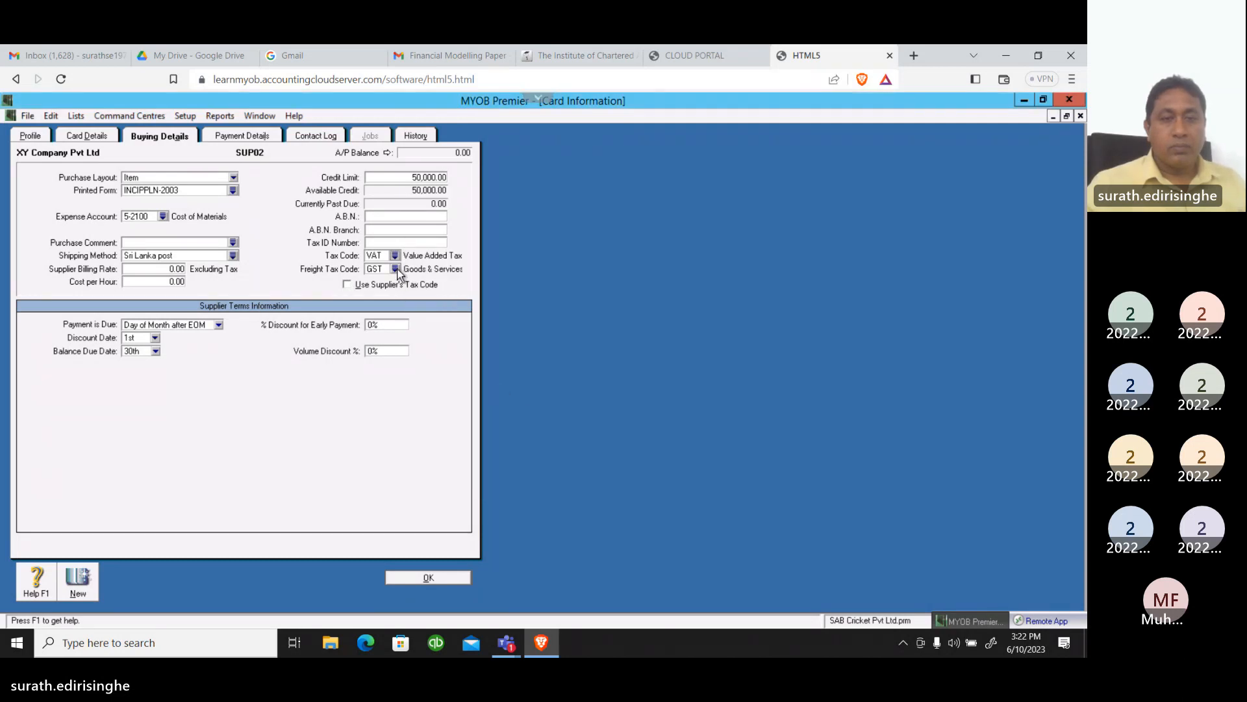
{"action": "left_click", "coordinate": [395, 269]}
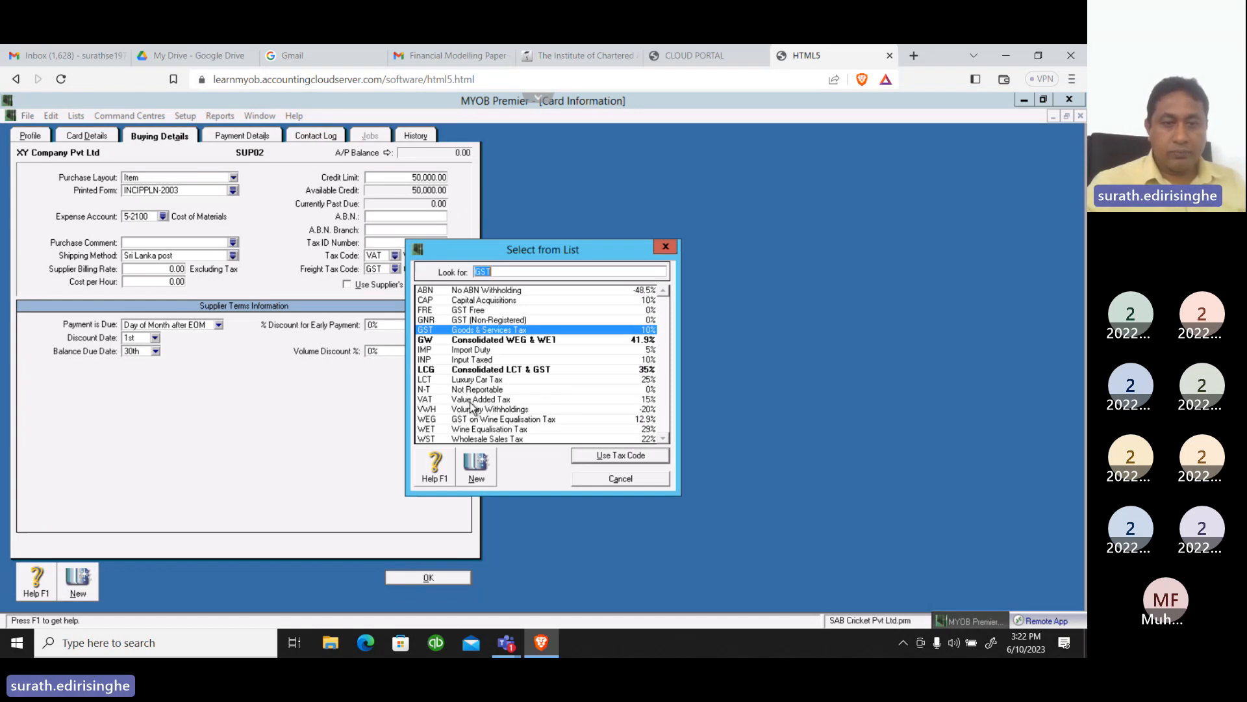
{"action": "left_click", "coordinate": [471, 401]}
{"action": "left_click", "coordinate": [573, 455]}
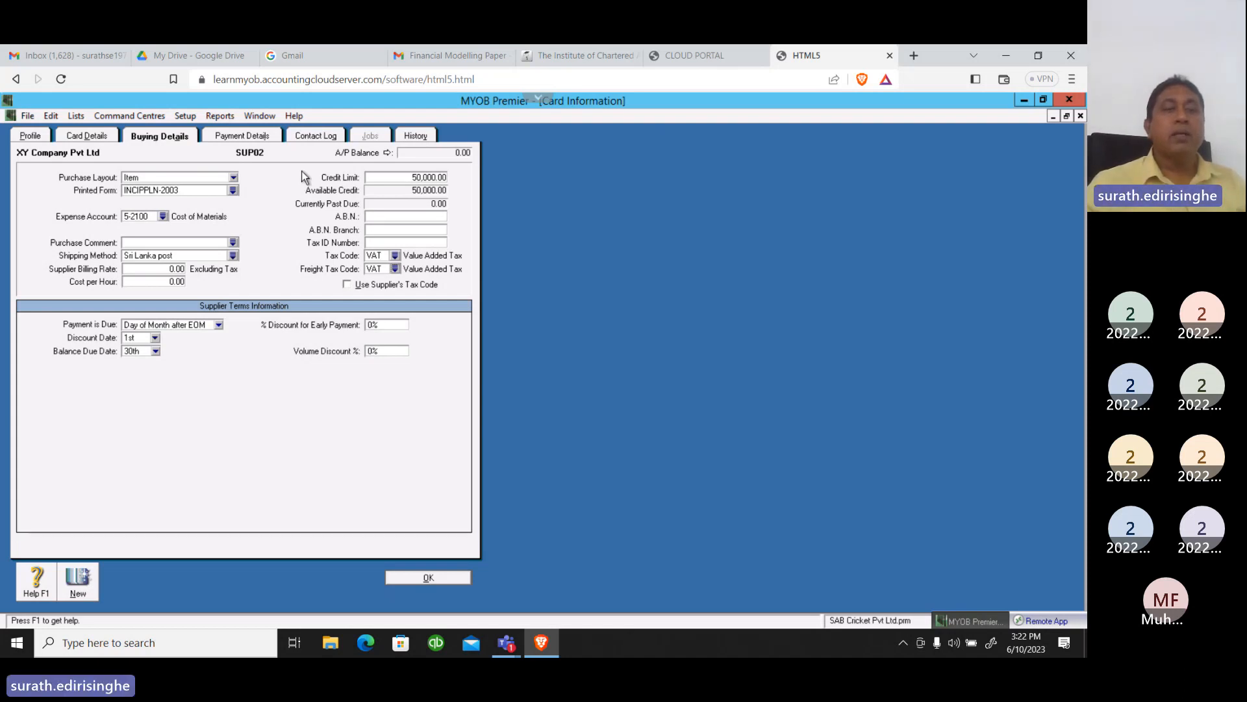
In the supplier's payment details, enter the bank account number and set the bank account name to SAMPATH BANK
{"action": "left_click", "coordinate": [240, 136]}
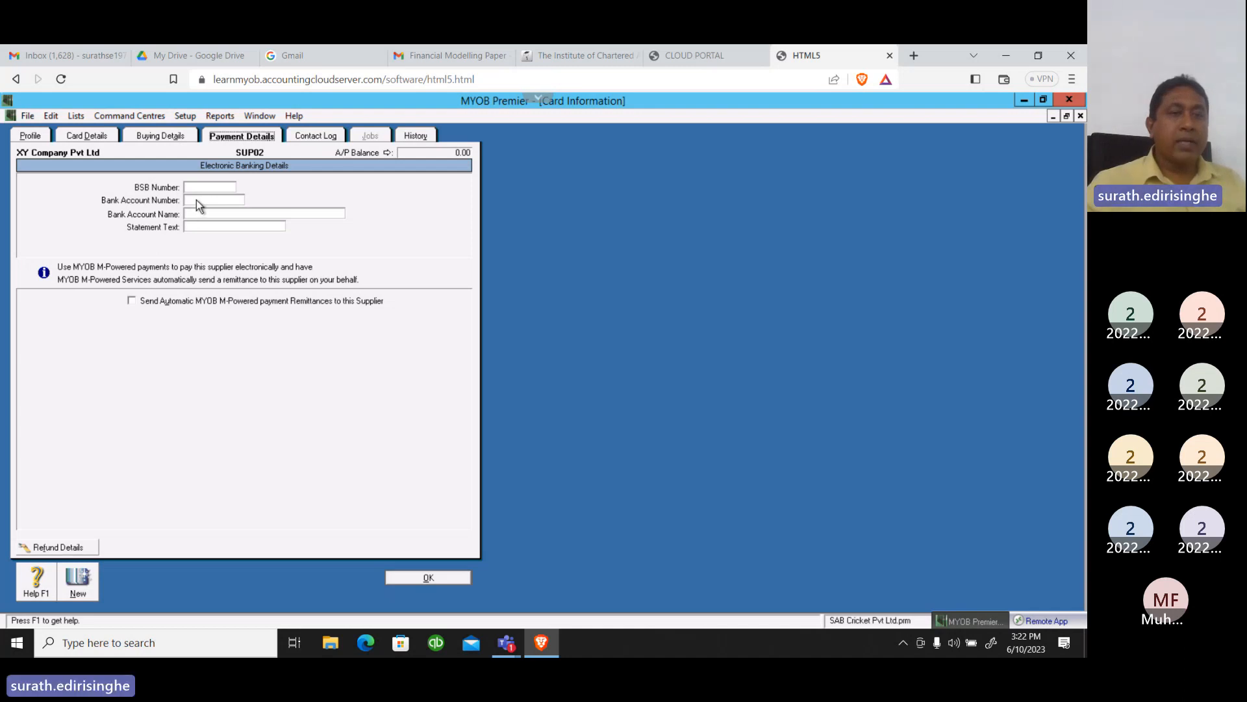
{"action": "left_click", "coordinate": [199, 200]}
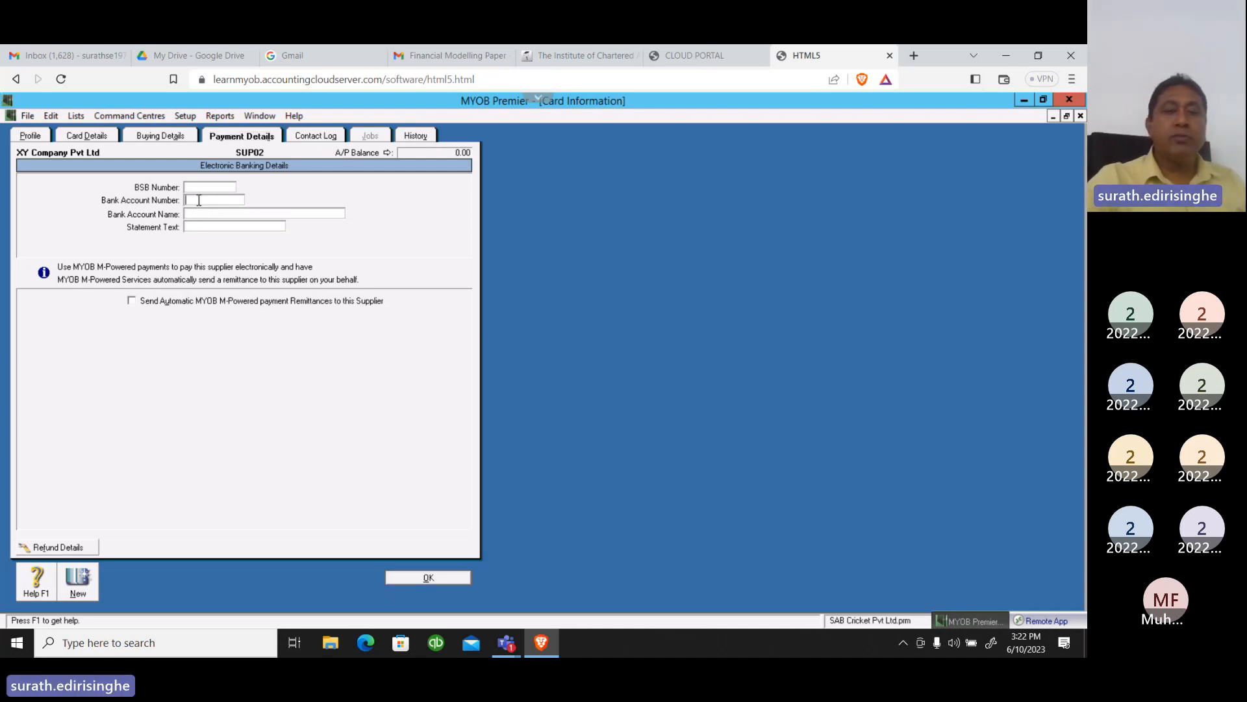
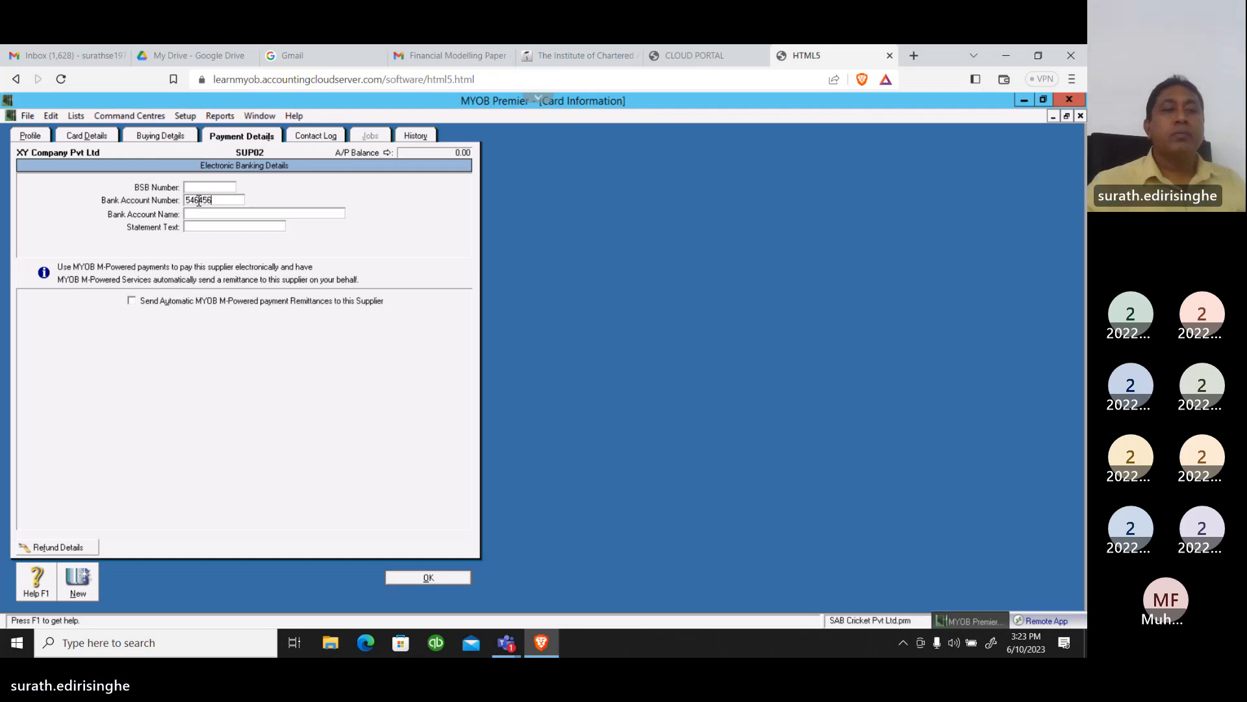
{"action": "left_click", "coordinate": [204, 214]}
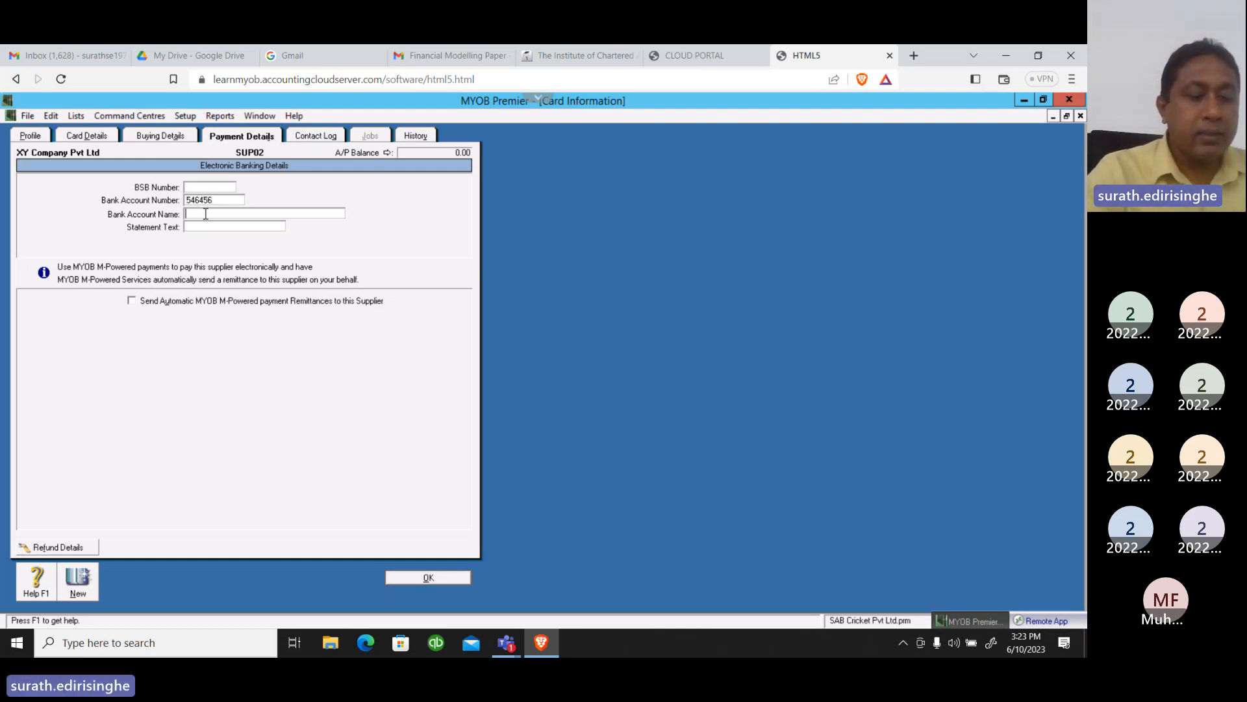
{"action": "type", "text": "SAM"}
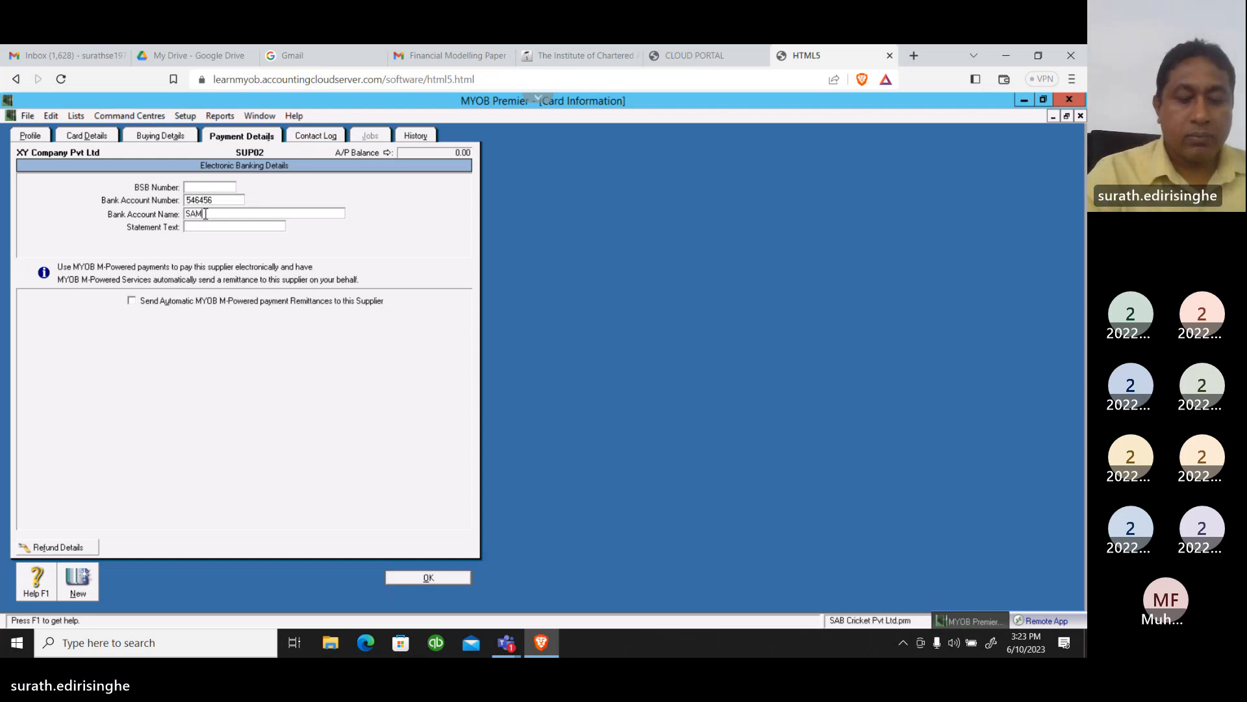
{"action": "type", "text": "PATH "}
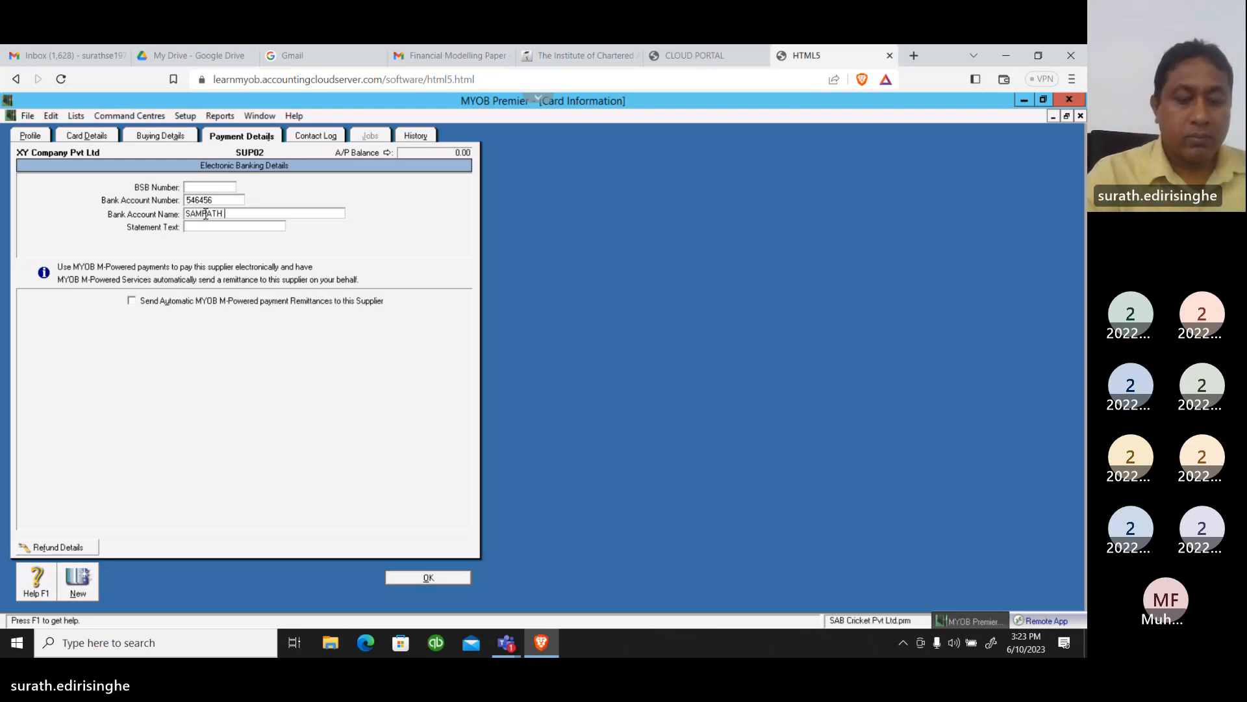
{"action": "type", "text": "BANK"}
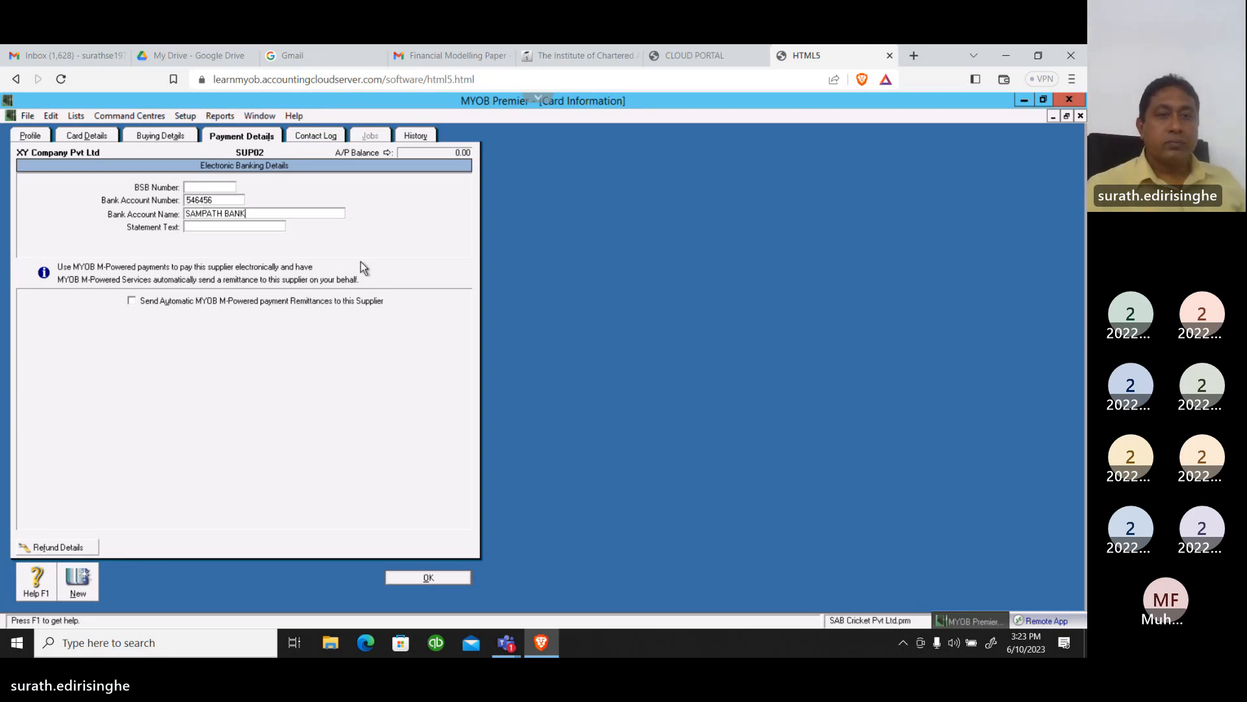
Save the supplier card, then reopen the buying details of XY Company Pvt Ltd (SUP02)
{"action": "left_click", "coordinate": [430, 579]}
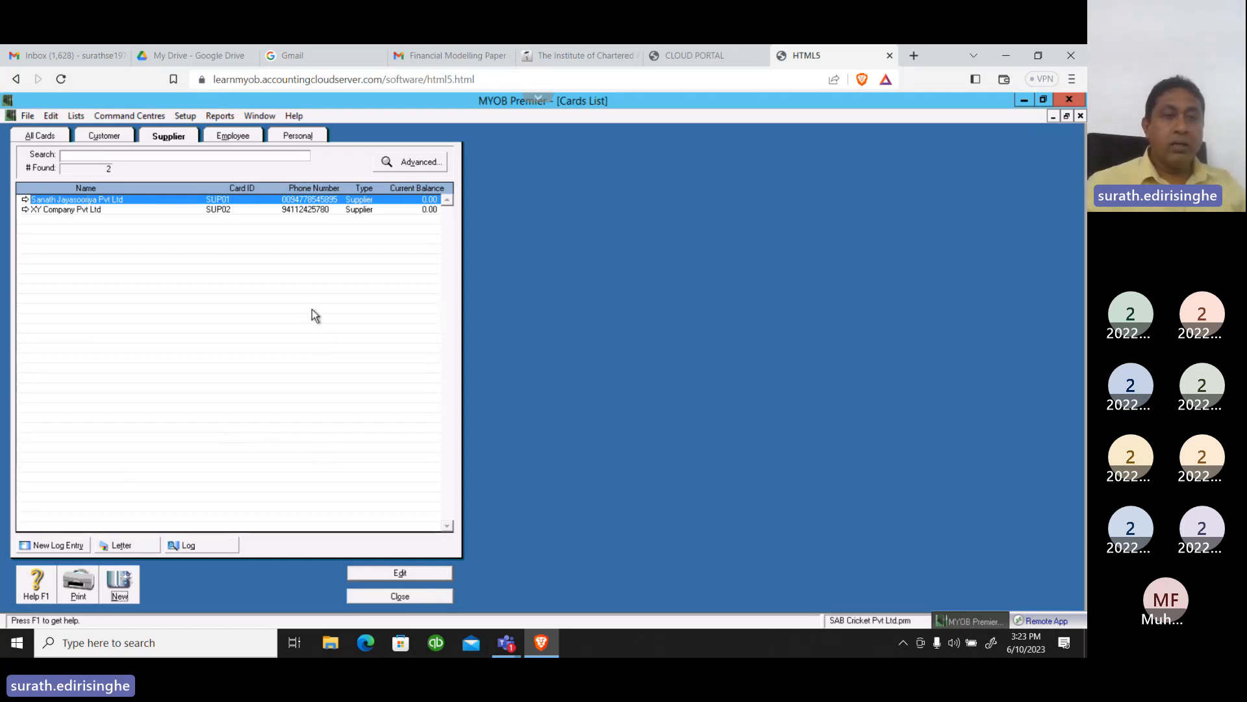
{"action": "left_click", "coordinate": [74, 211]}
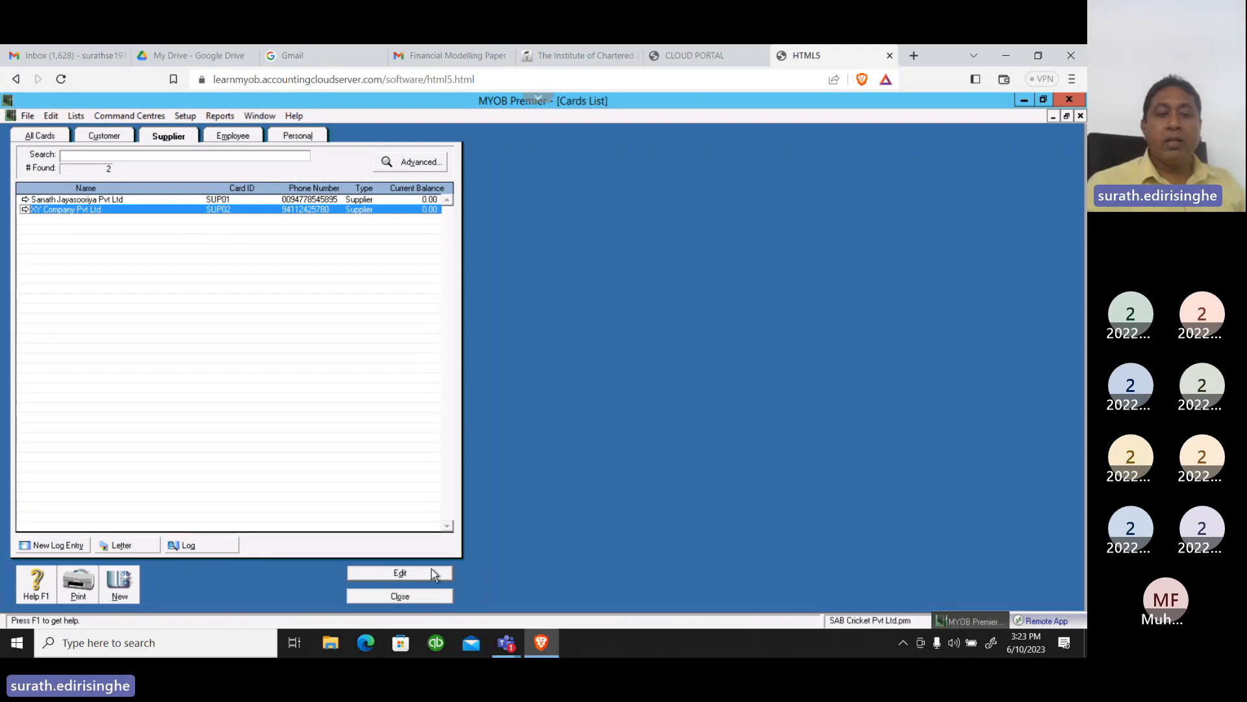
{"action": "left_click", "coordinate": [400, 573]}
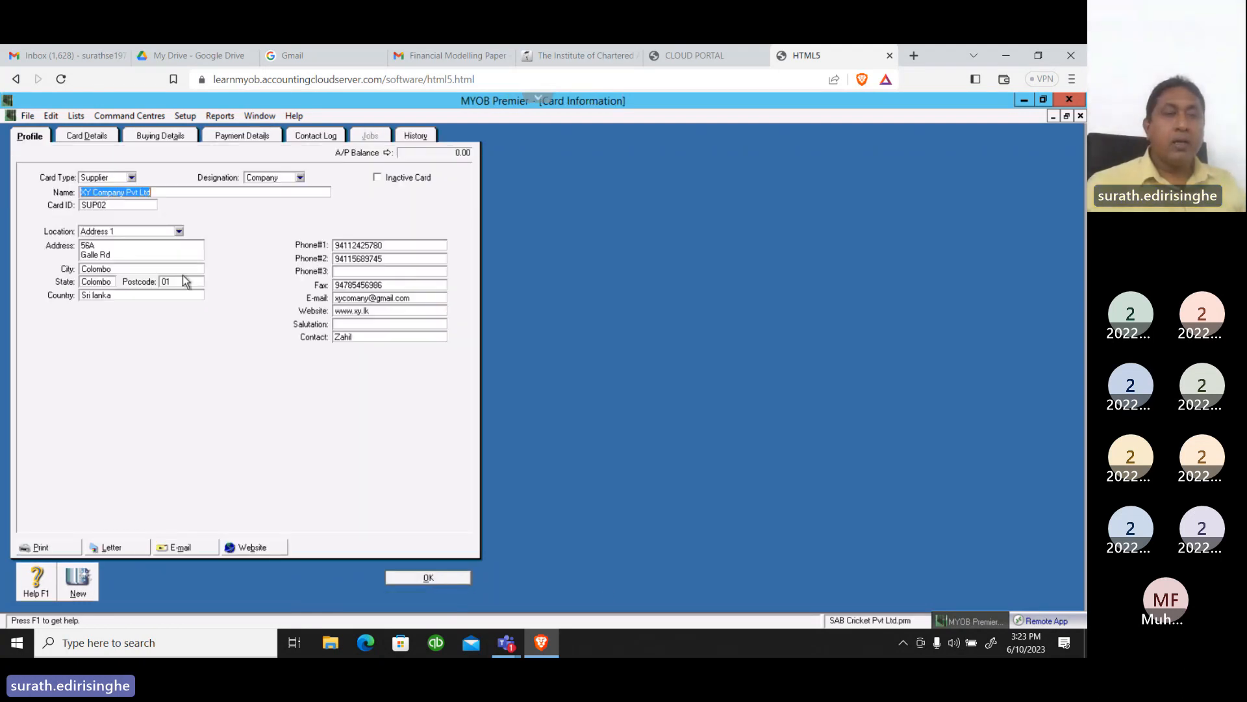
{"action": "left_click", "coordinate": [170, 135]}
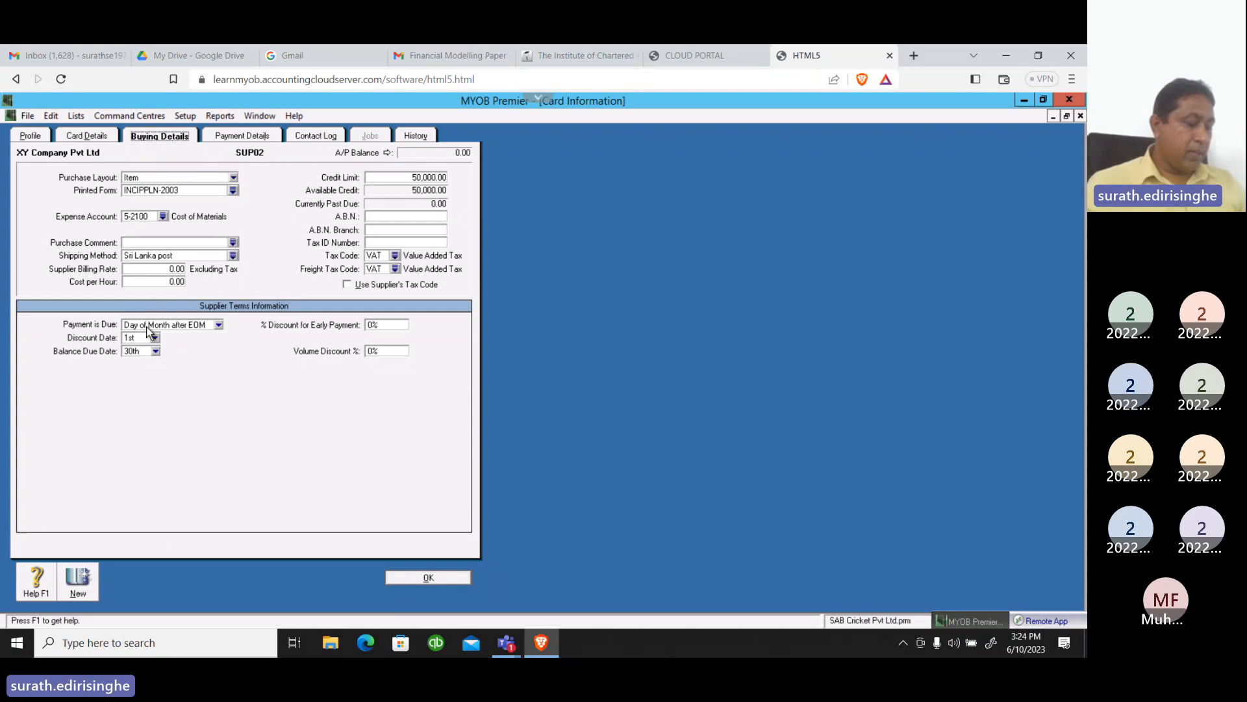
Set the supplier's payment terms to In a Given # of Days, with 7 discount days and 30 balance due days, and save the card
{"action": "left_click", "coordinate": [219, 325]}
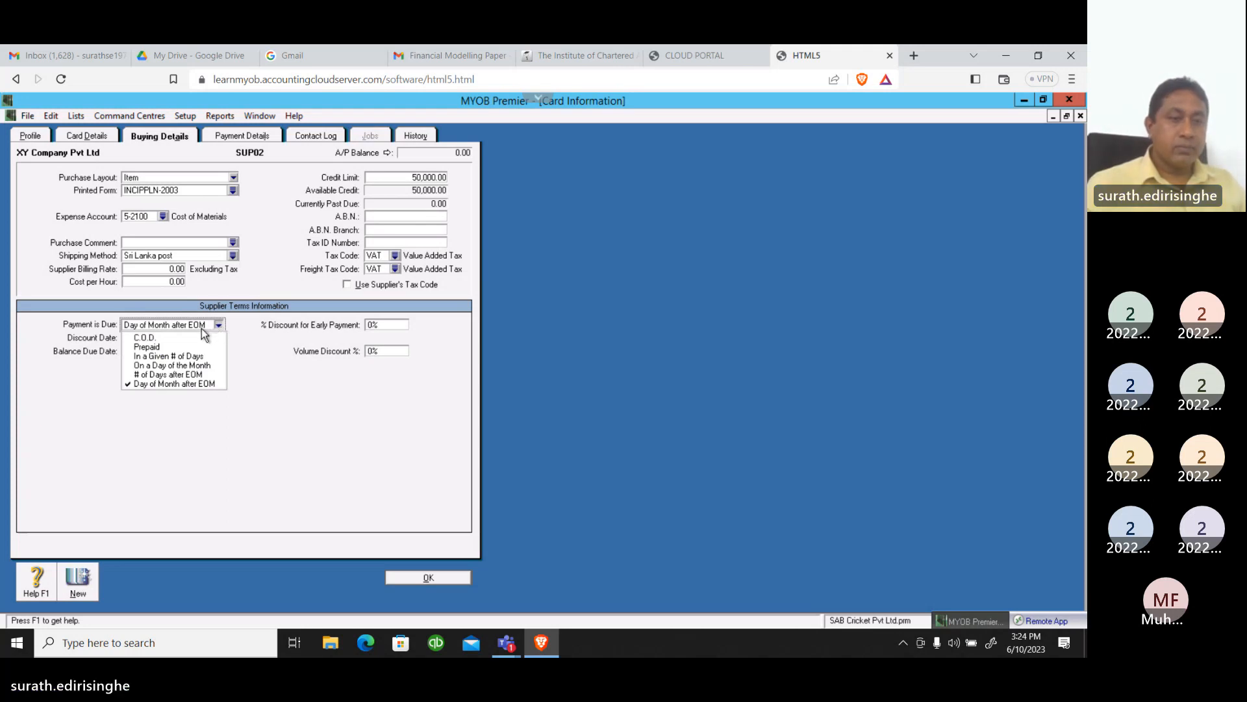
{"action": "left_click", "coordinate": [174, 356]}
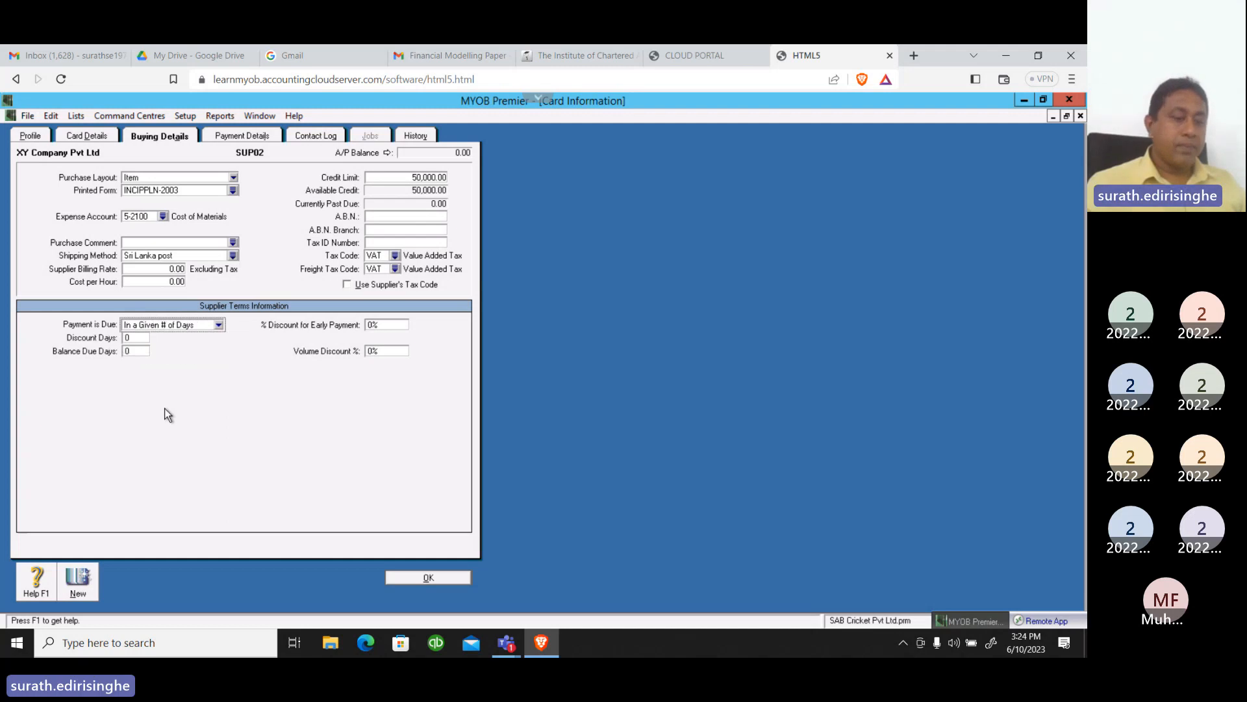
{"action": "left_click", "coordinate": [137, 338]}
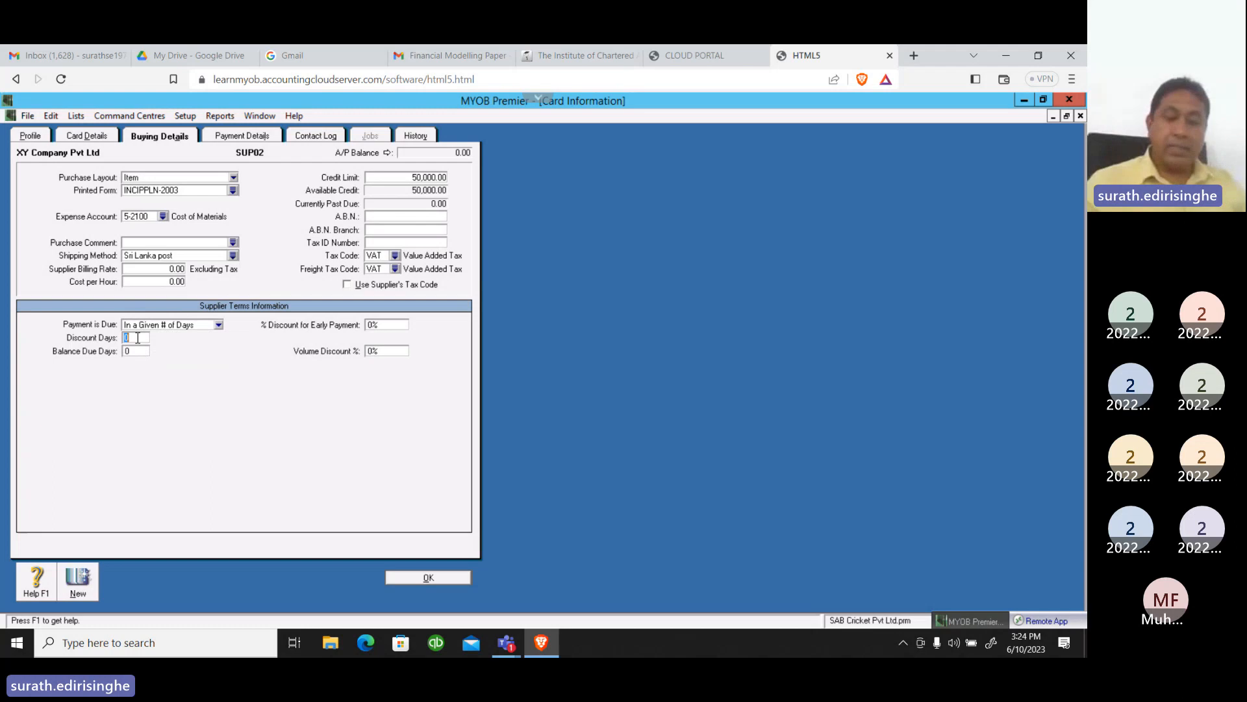
{"action": "type", "text": "7"}
{"action": "key", "text": "Tab"}
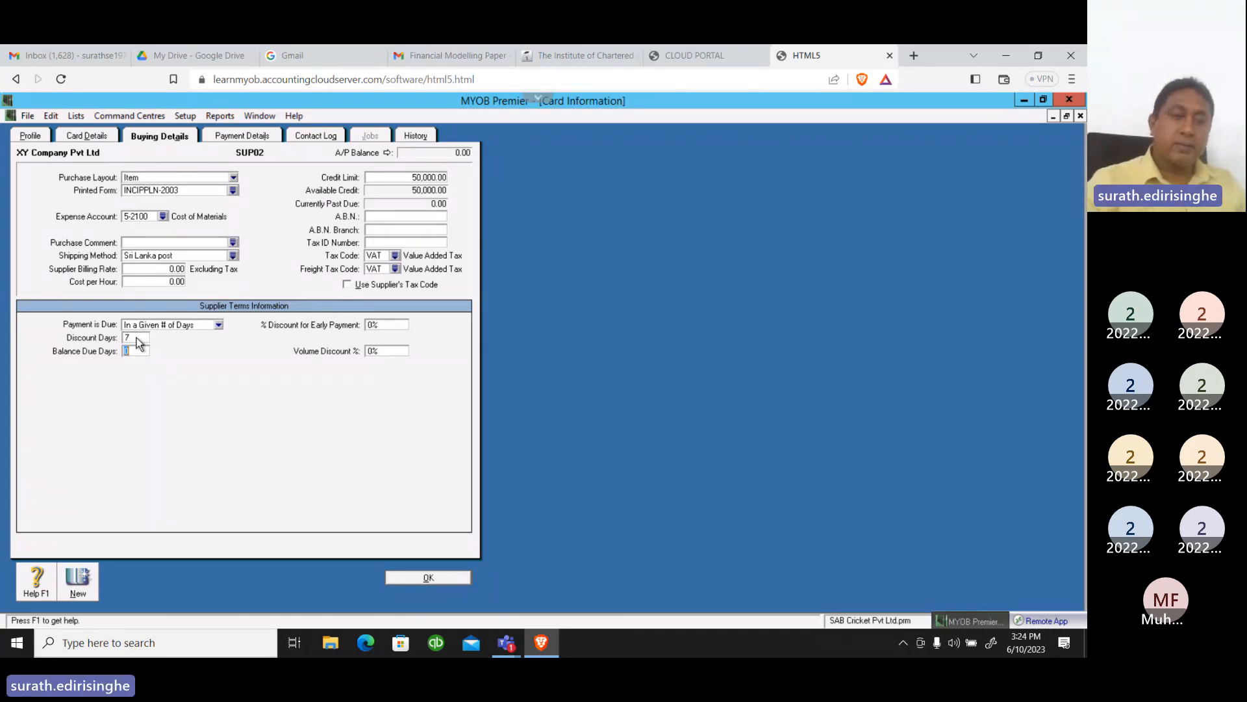
{"action": "type", "text": "30"}
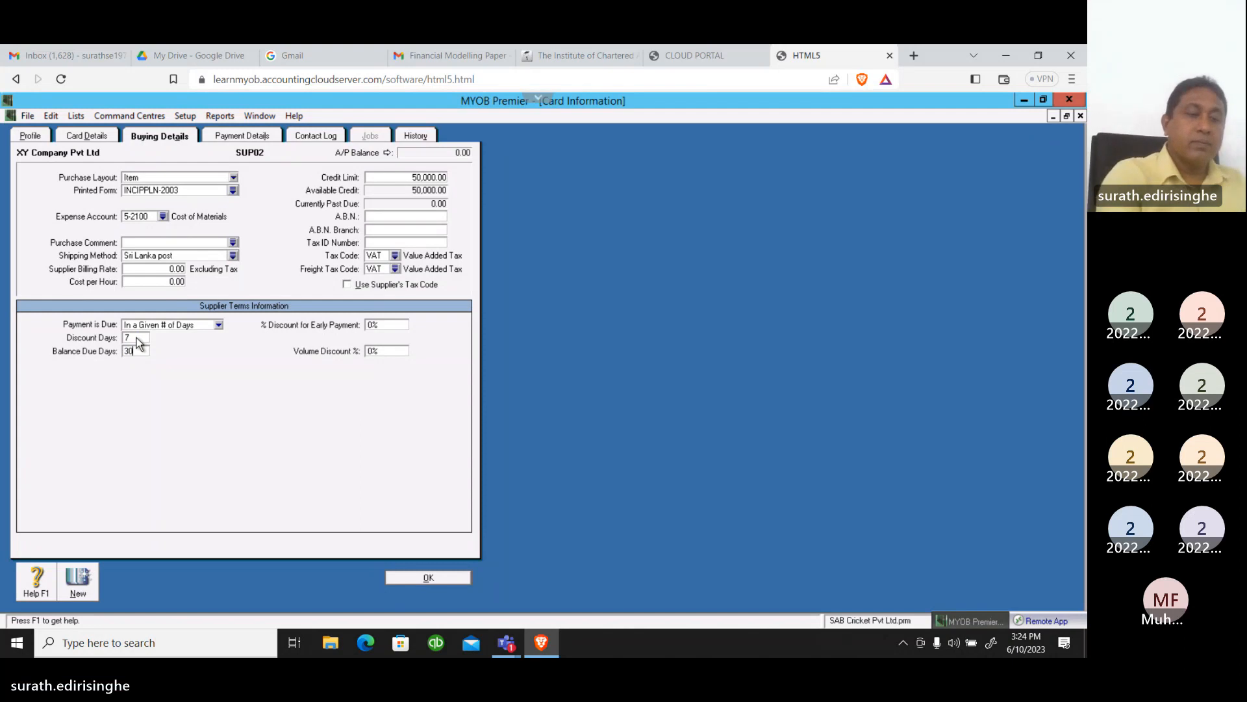
{"action": "key", "text": "Tab"}
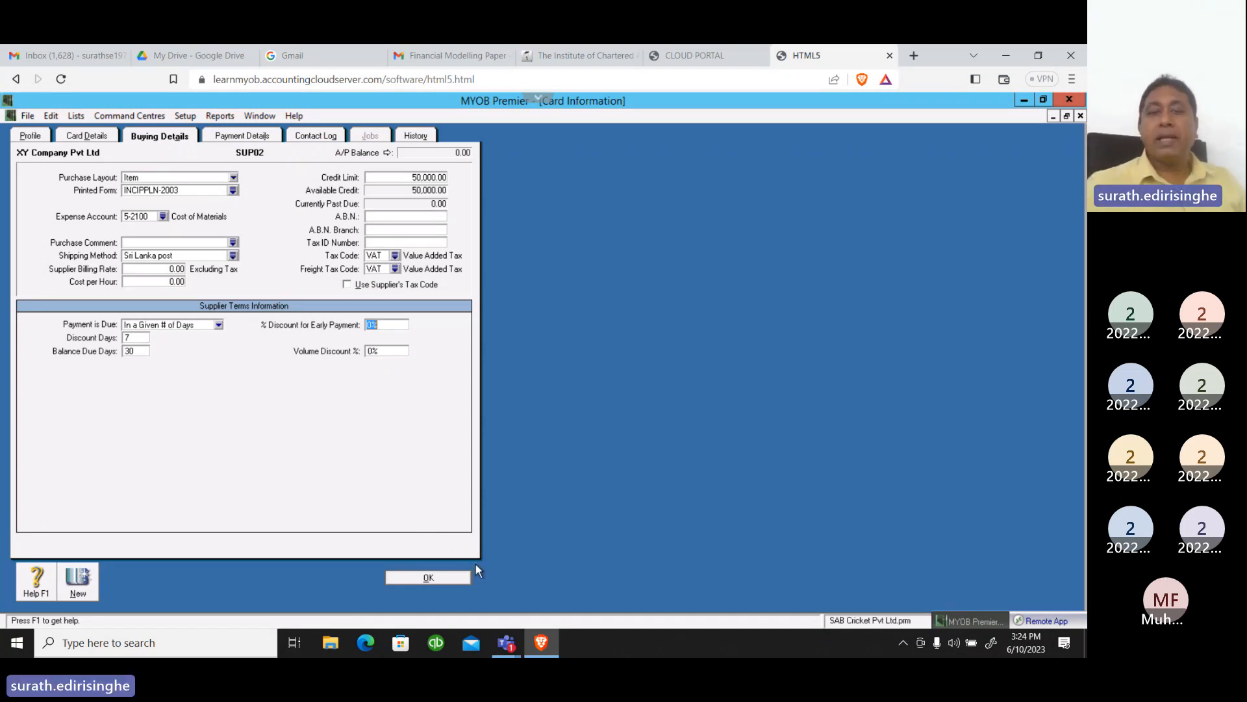
{"action": "left_click", "coordinate": [442, 580]}
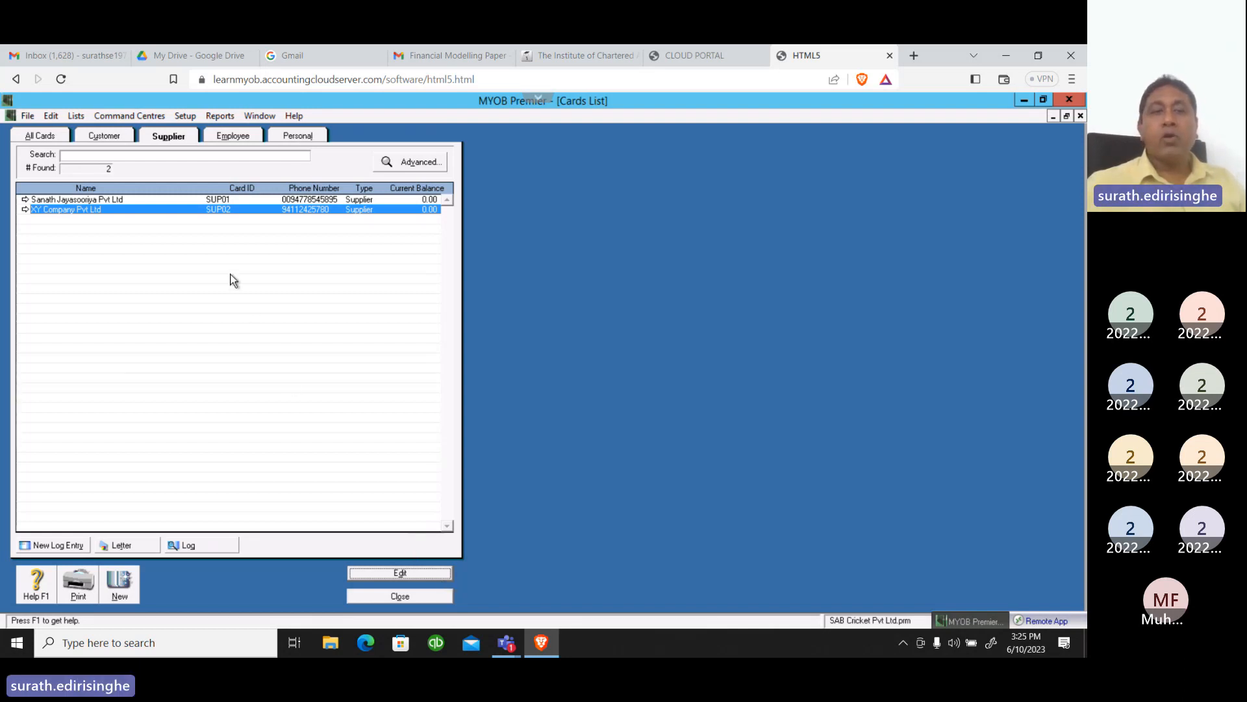
Review the supplier terms in XY Company Pvt Ltd's buying details and close the card
{"action": "left_click", "coordinate": [388, 573]}
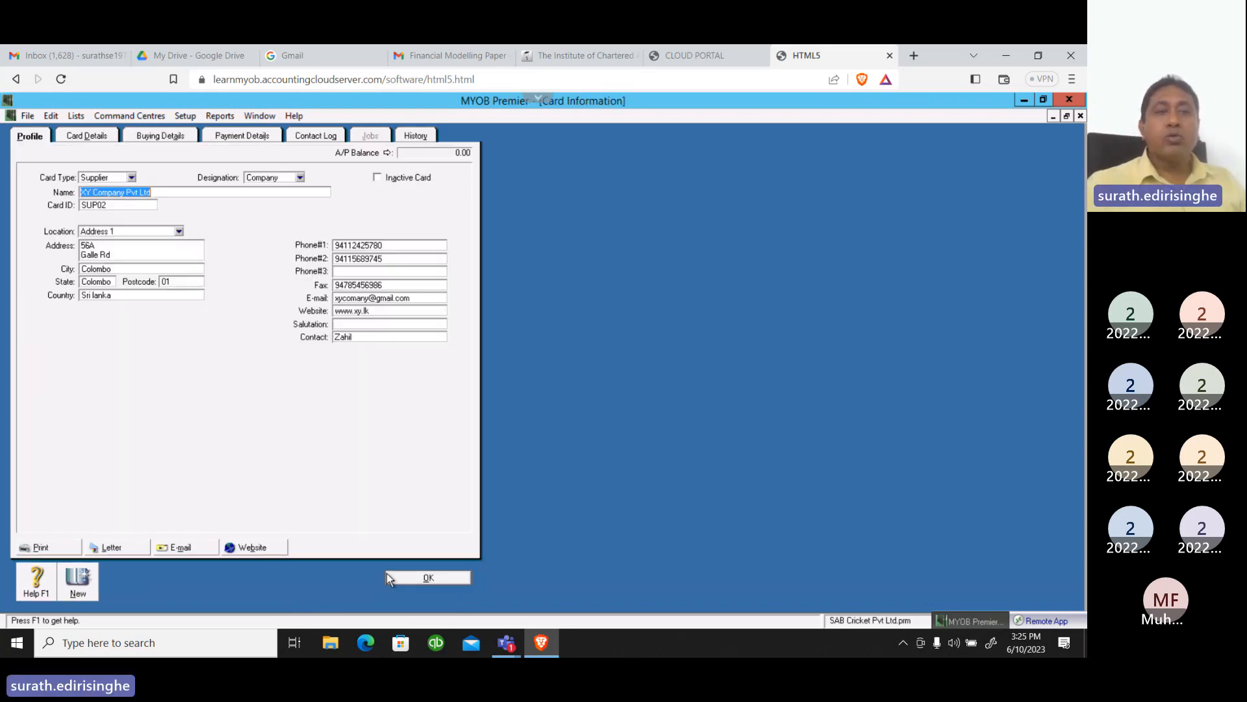
{"action": "left_click", "coordinate": [159, 135]}
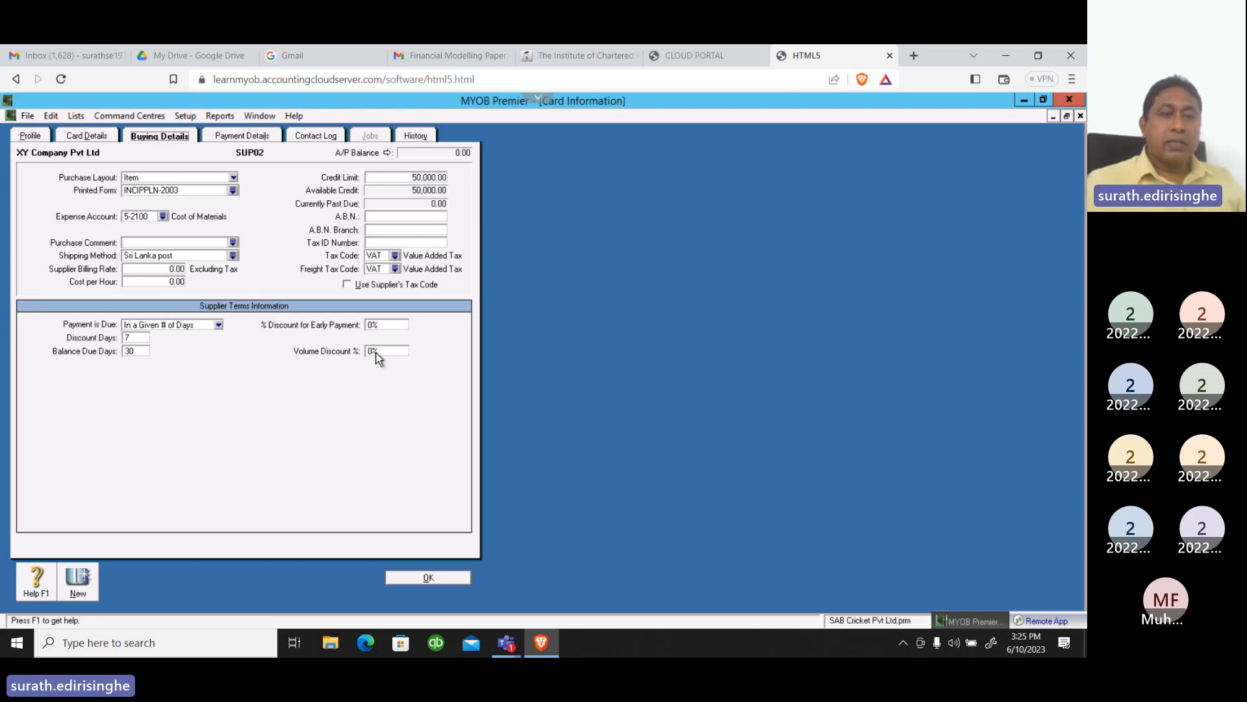
{"action": "left_click", "coordinate": [445, 577]}
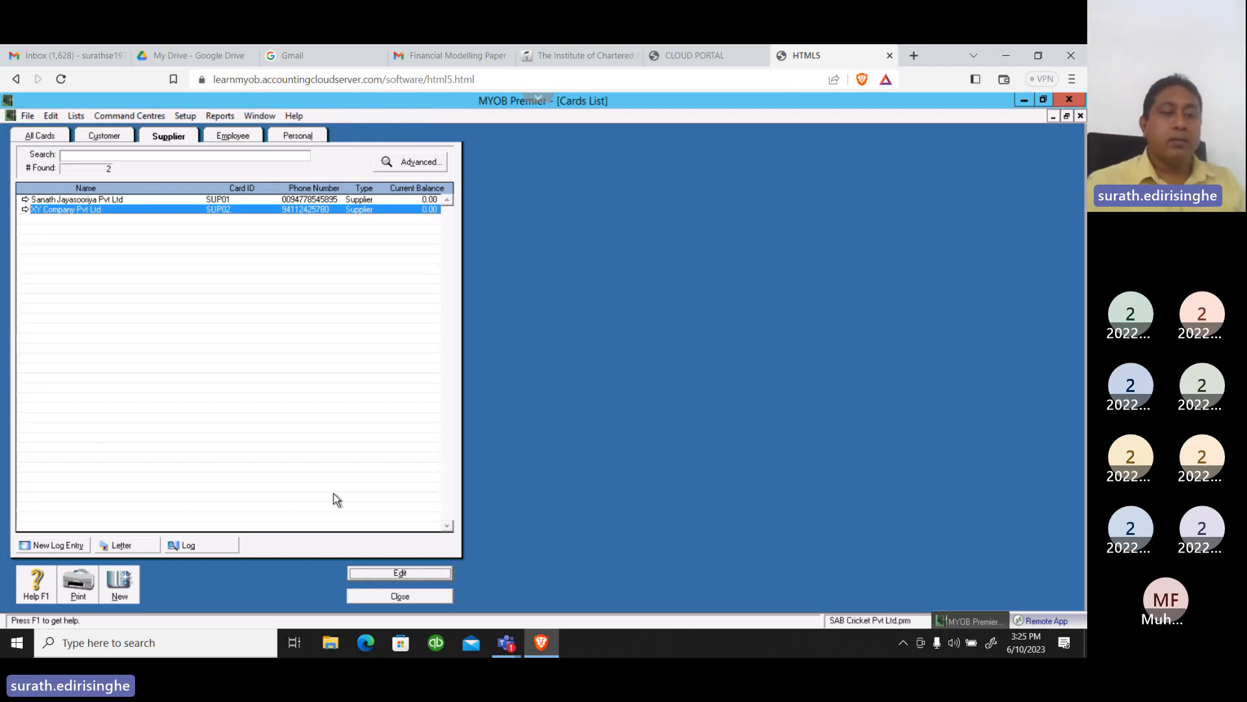
Create a new supplier card with the company name Asok Company Pvt ltd
{"action": "left_click", "coordinate": [118, 583]}
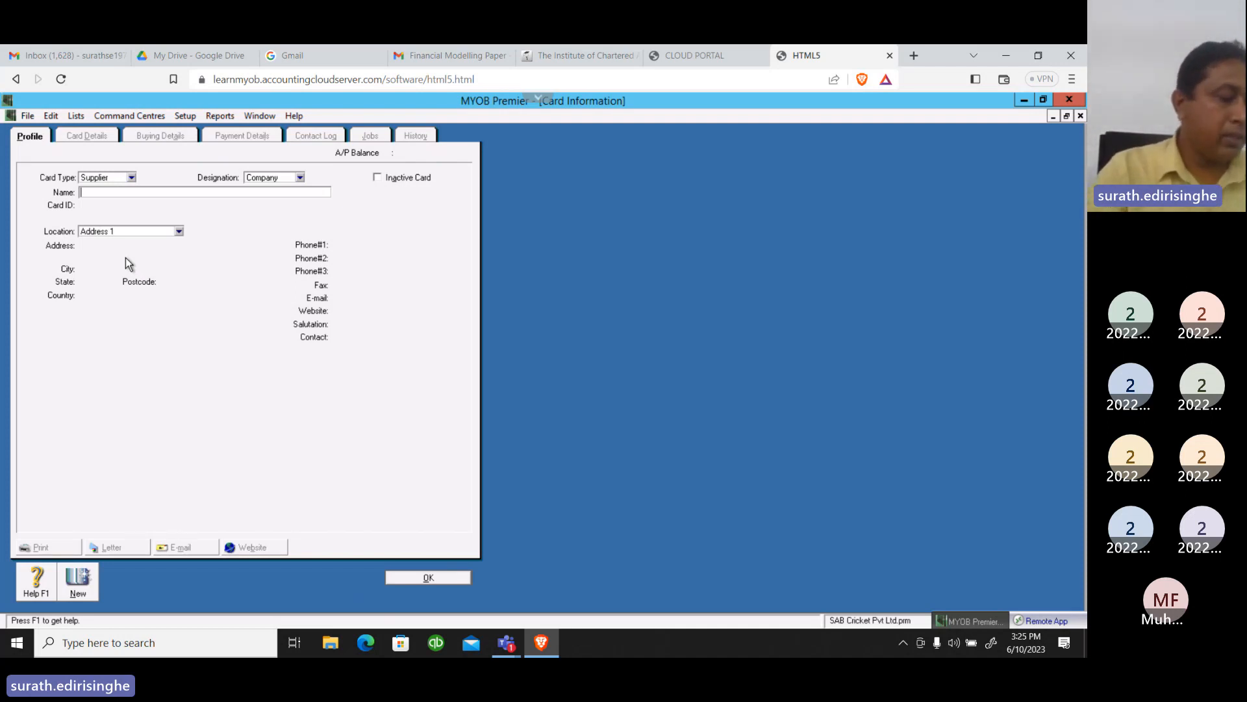
{"action": "type", "text": "Aso"}
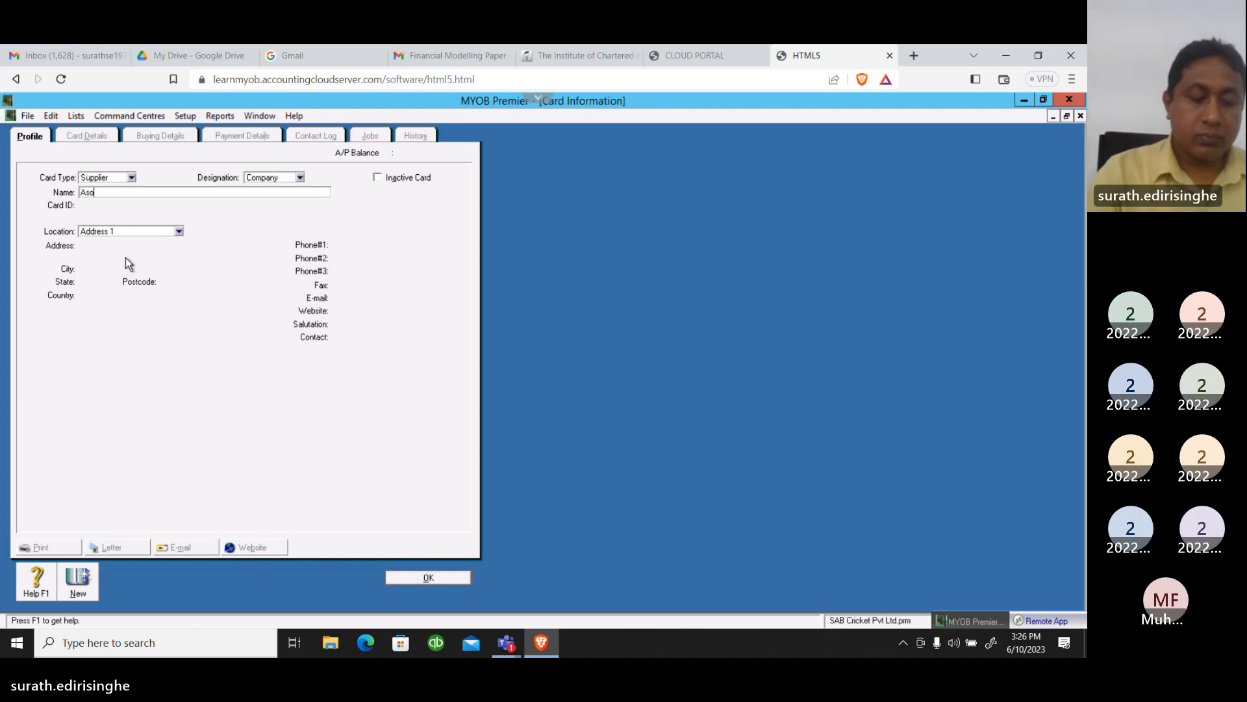
{"action": "type", "text": "k Com"}
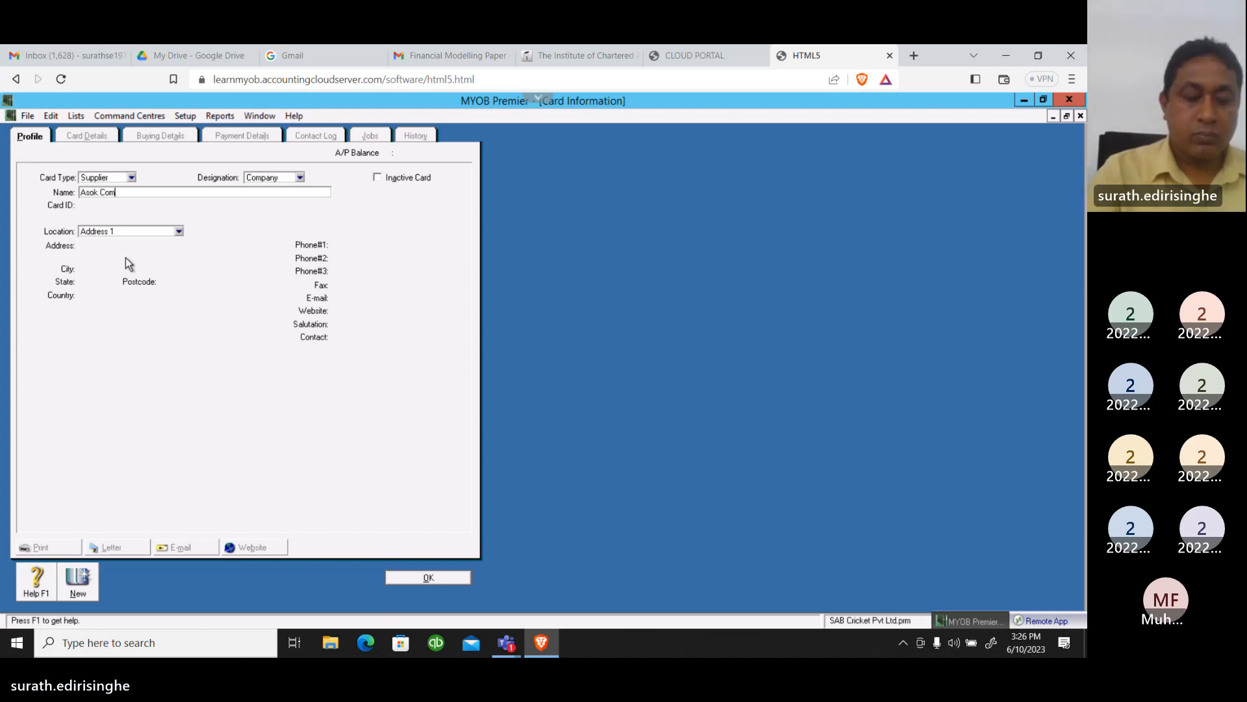
{"action": "type", "text": "pany Pvt"}
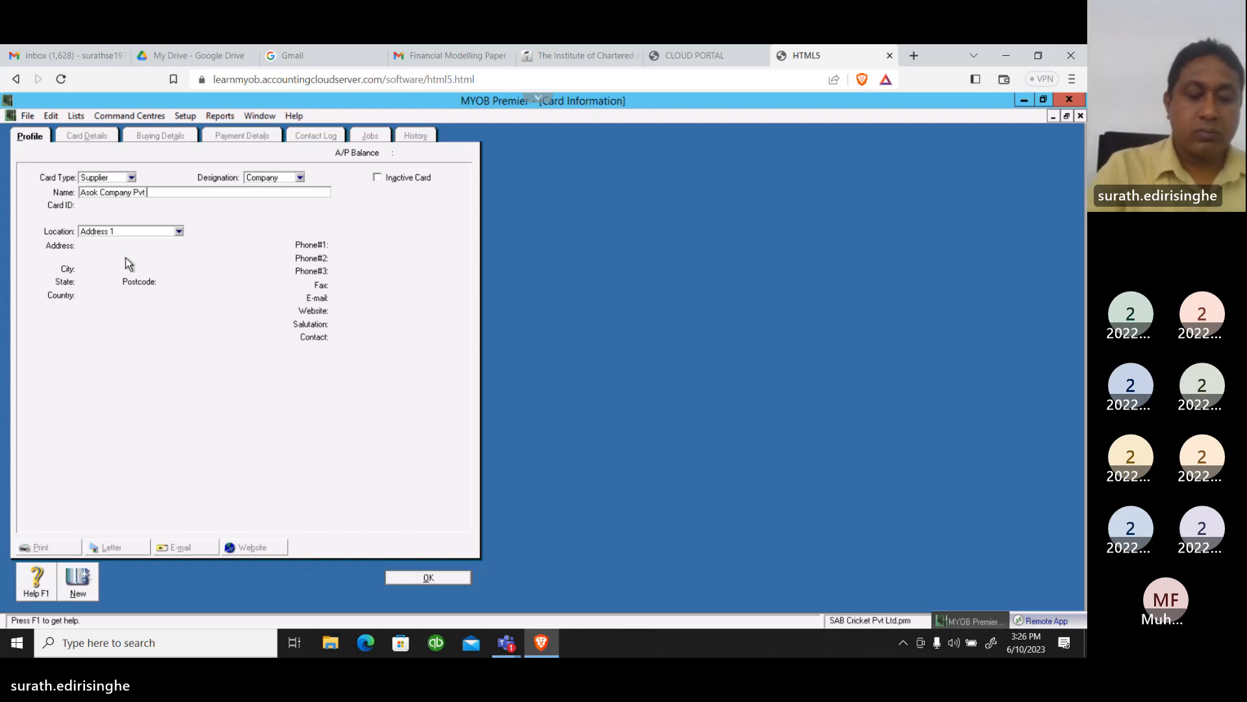
{"action": "type", "text": " ltd"}
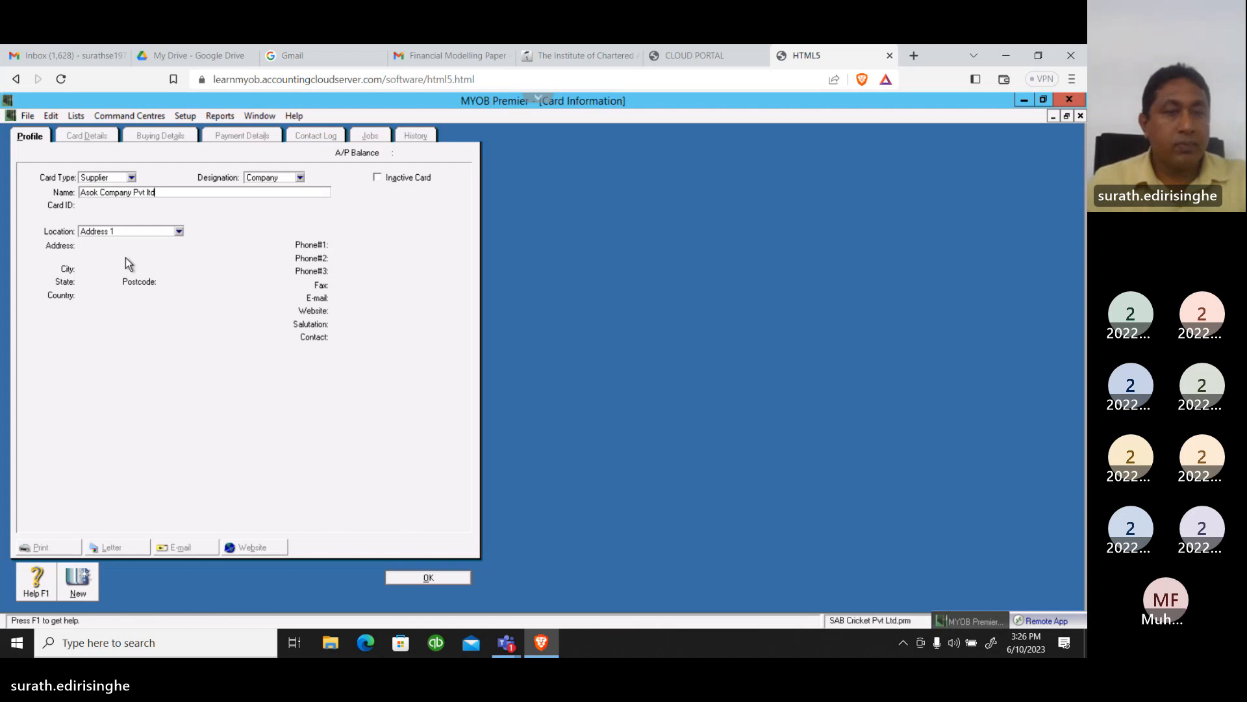
{"action": "key", "text": "Tab"}
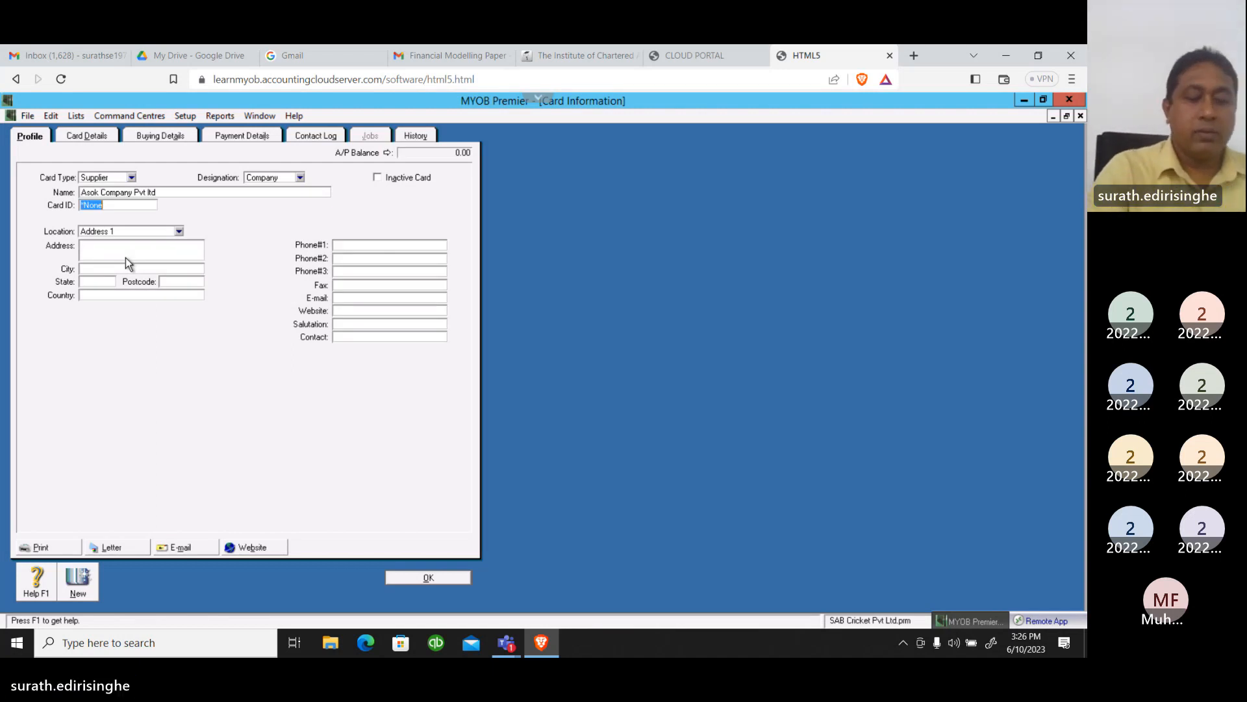
Set the new supplier's card ID to SUP03
{"action": "type", "text": "Su"}
{"action": "key", "text": "BackSpace"}
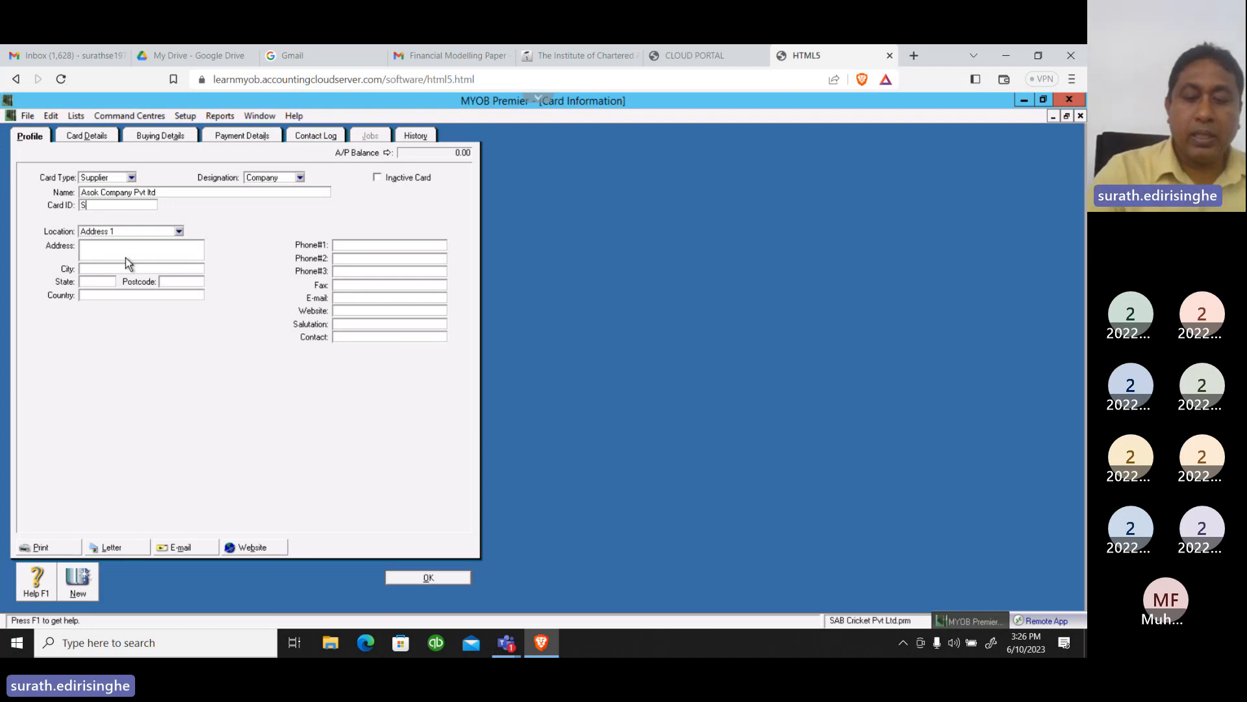
{"action": "type", "text": "UP"}
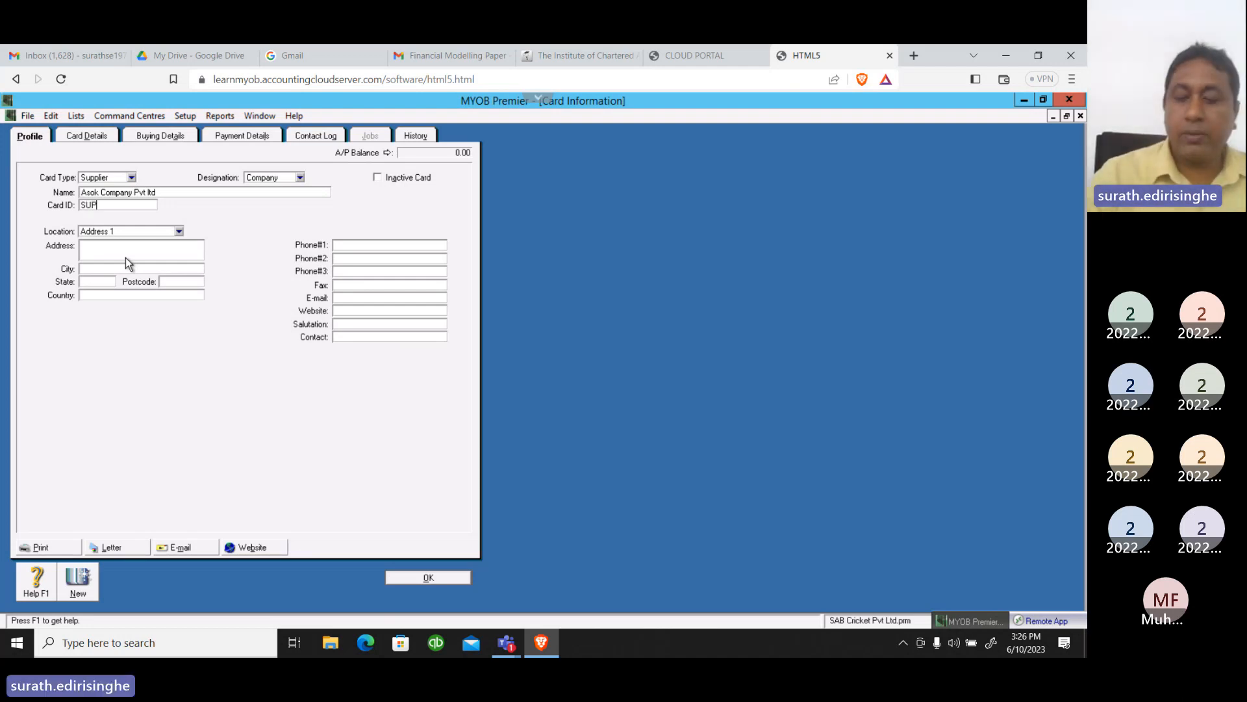
{"action": "type", "text": "03"}
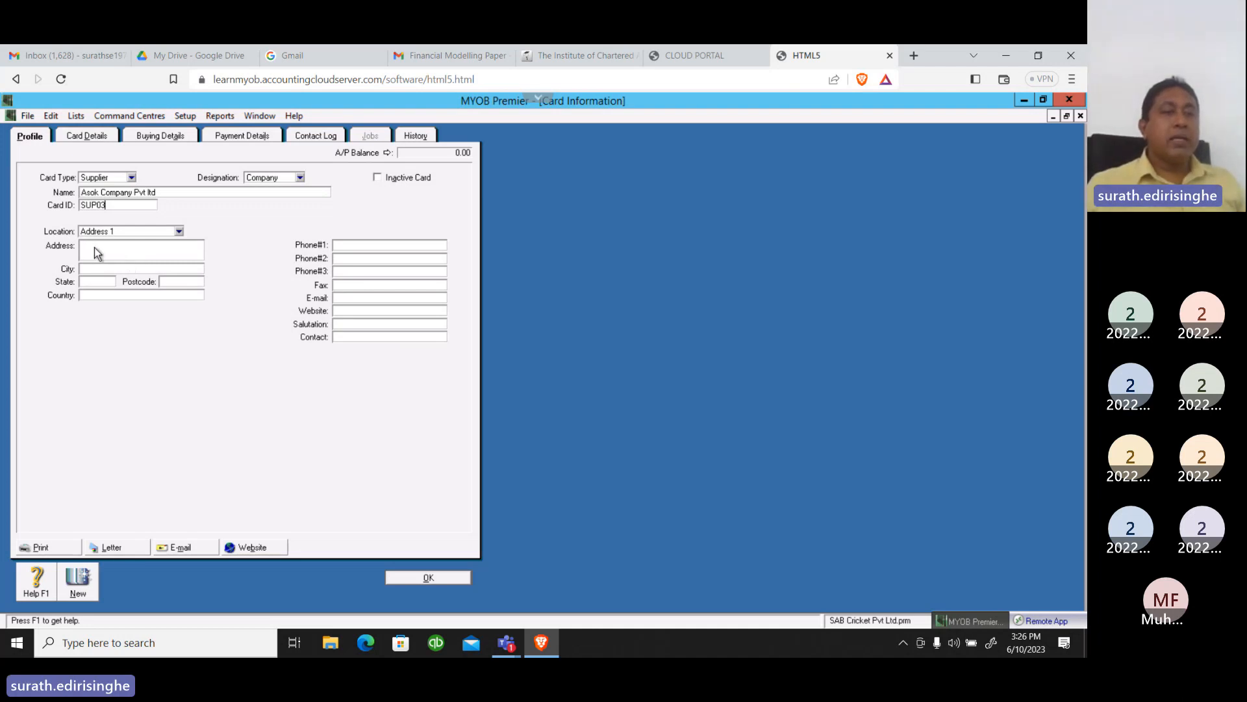
Enter the supplier's two-line street address under the Address 1 location
{"action": "left_click", "coordinate": [96, 248]}
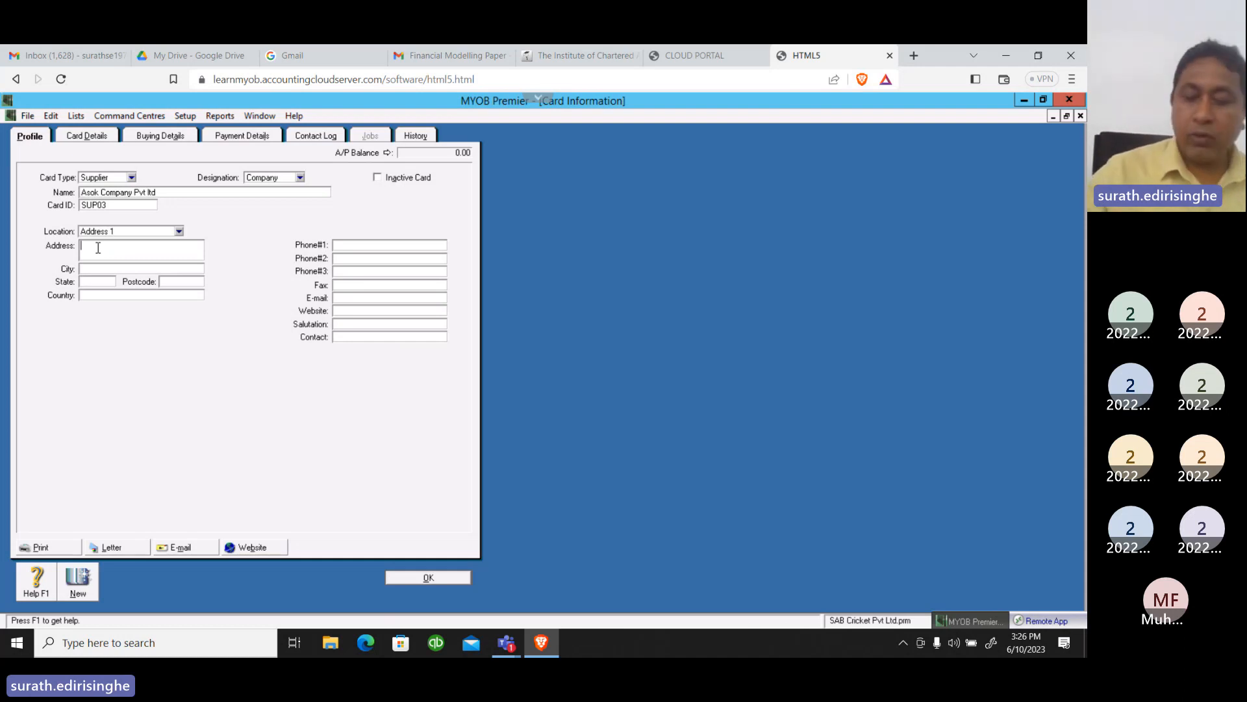
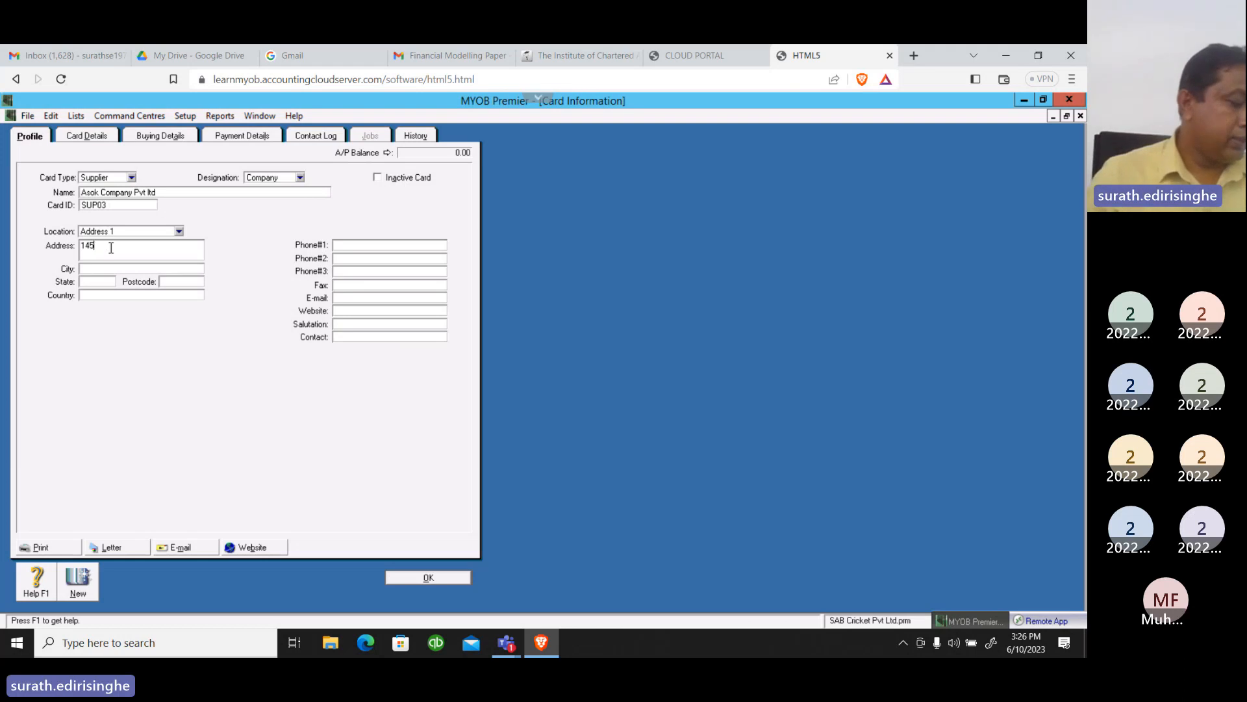
{"action": "key", "text": "Return"}
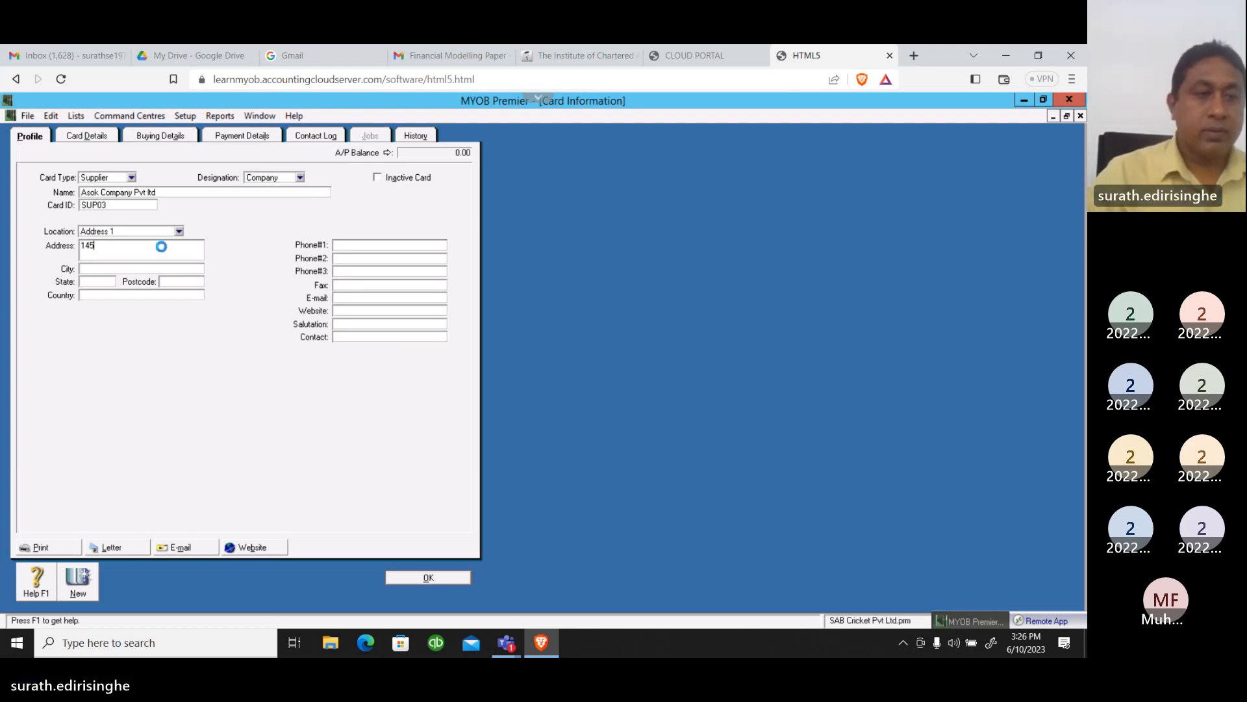
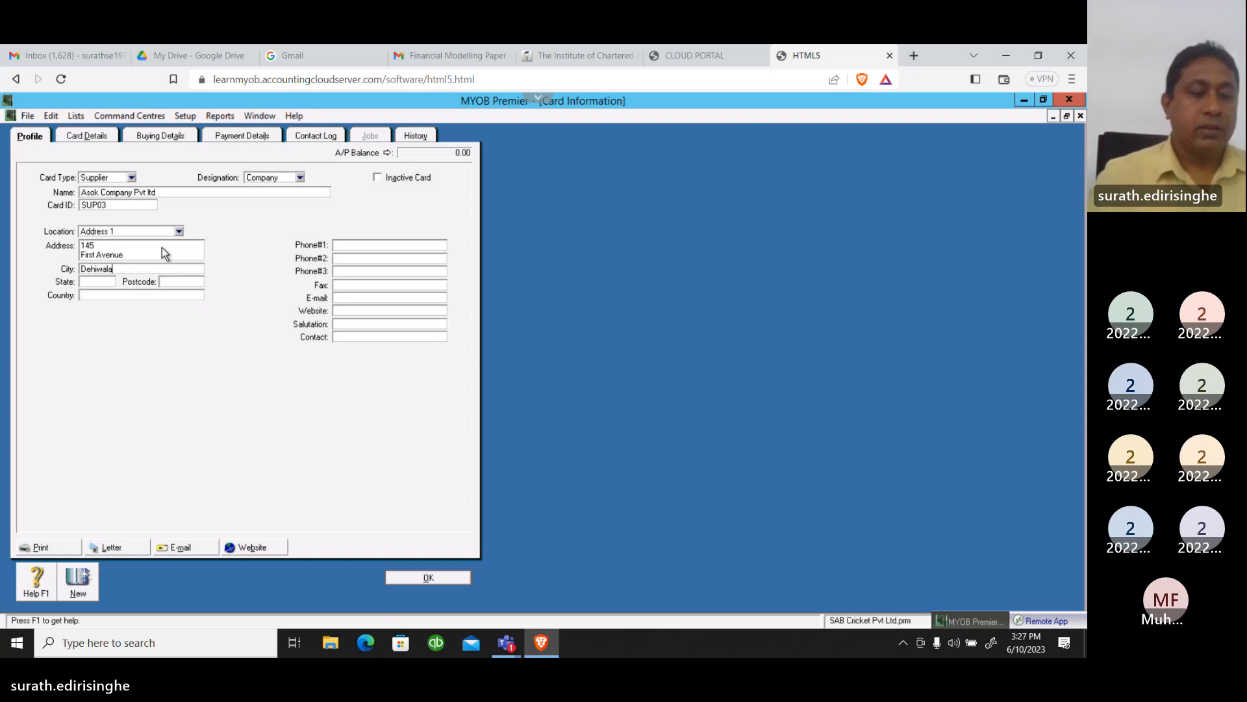
Fill in the city, state and postcode of the supplier's address
{"action": "key", "text": "Tab"}
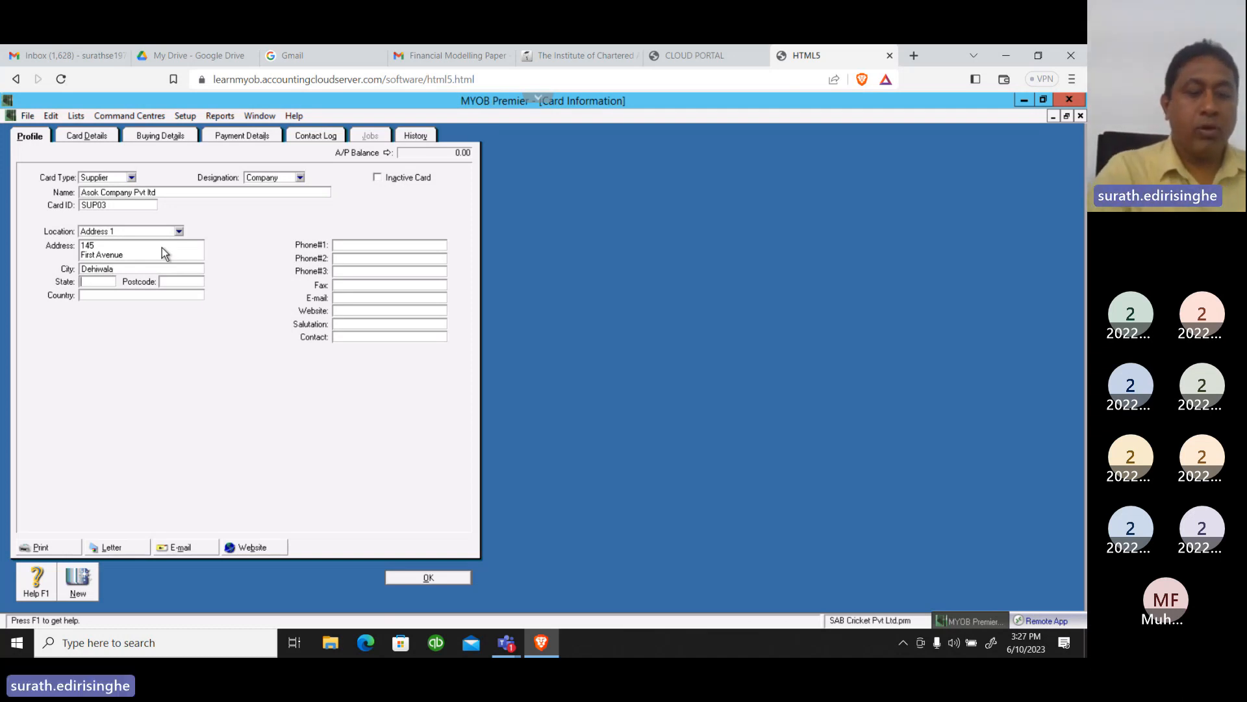
{"action": "type", "text": "Colombo"}
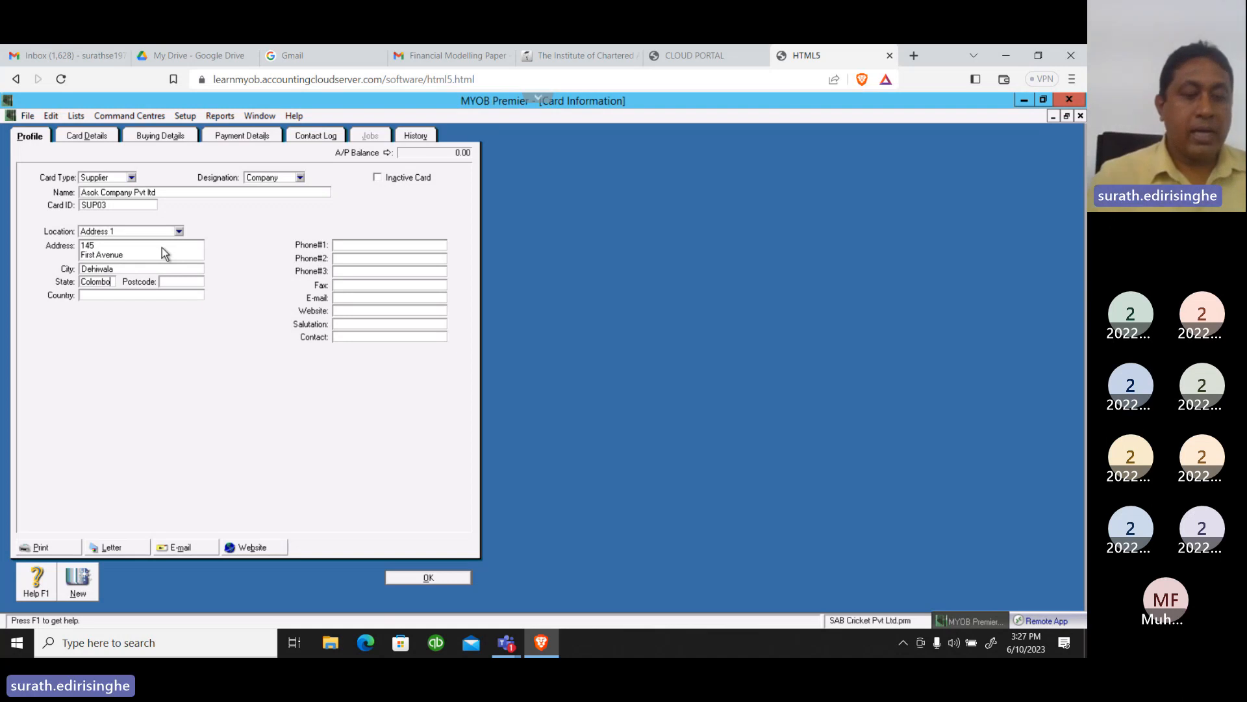
{"action": "key", "text": "Tab"}
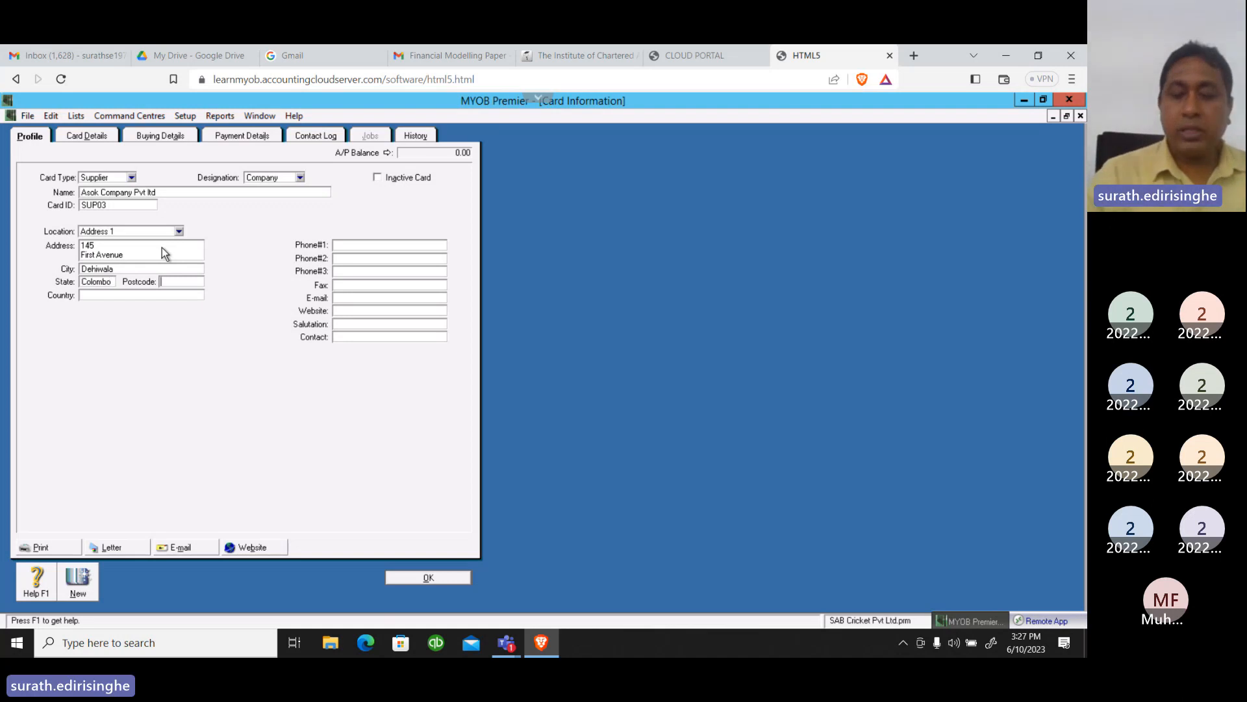
{"action": "type", "text": "01"}
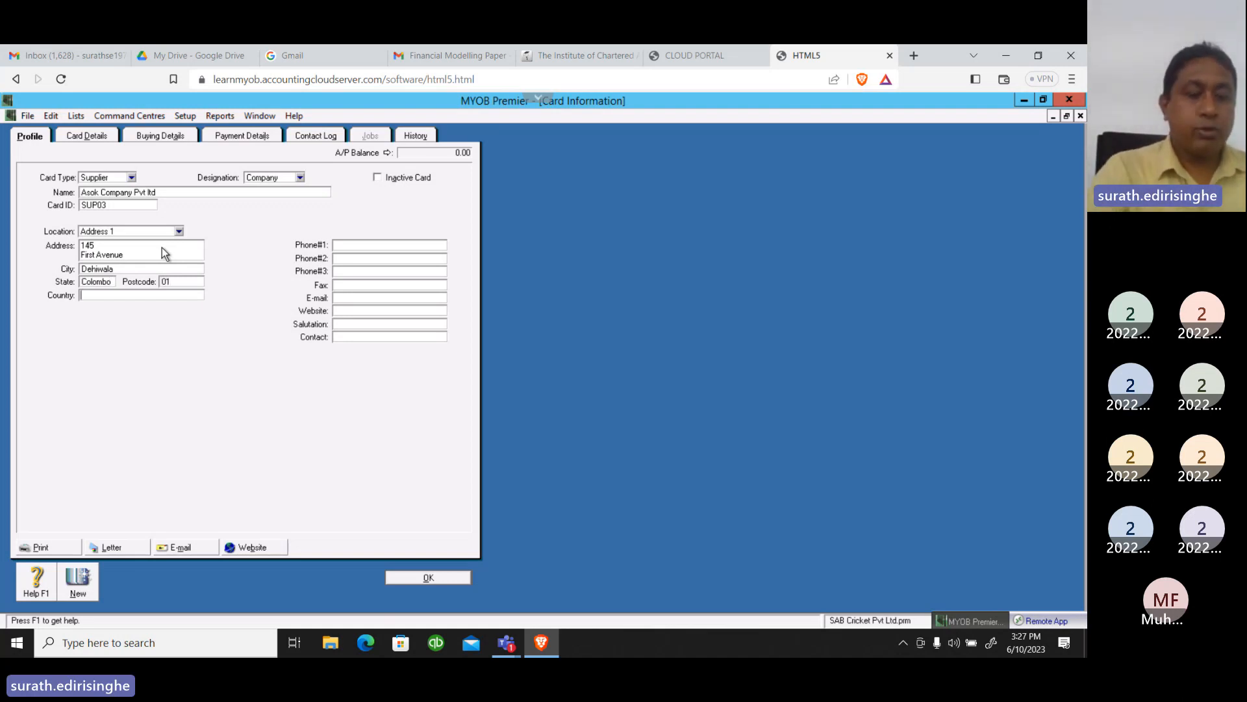
Enter Sri lanka as the country in the supplier's Address 1
{"action": "key", "text": "Tab"}
{"action": "type", "text": "Sri"}
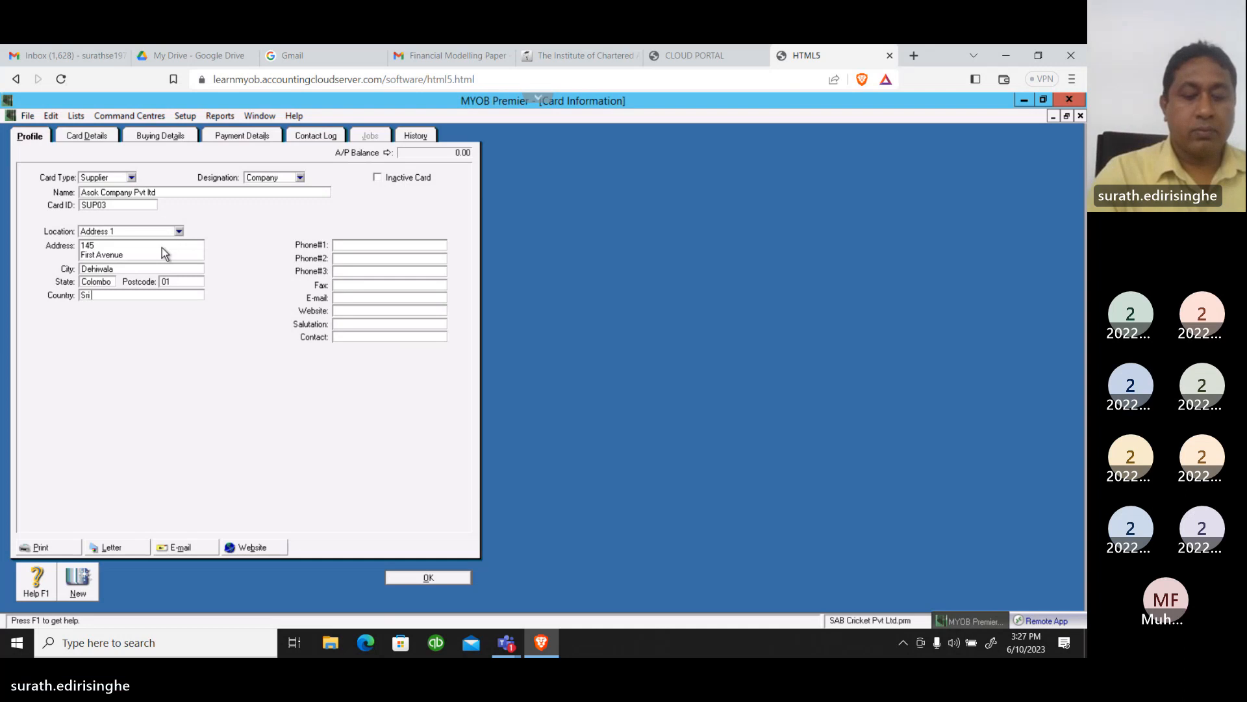
{"action": "type", "text": " lanka"}
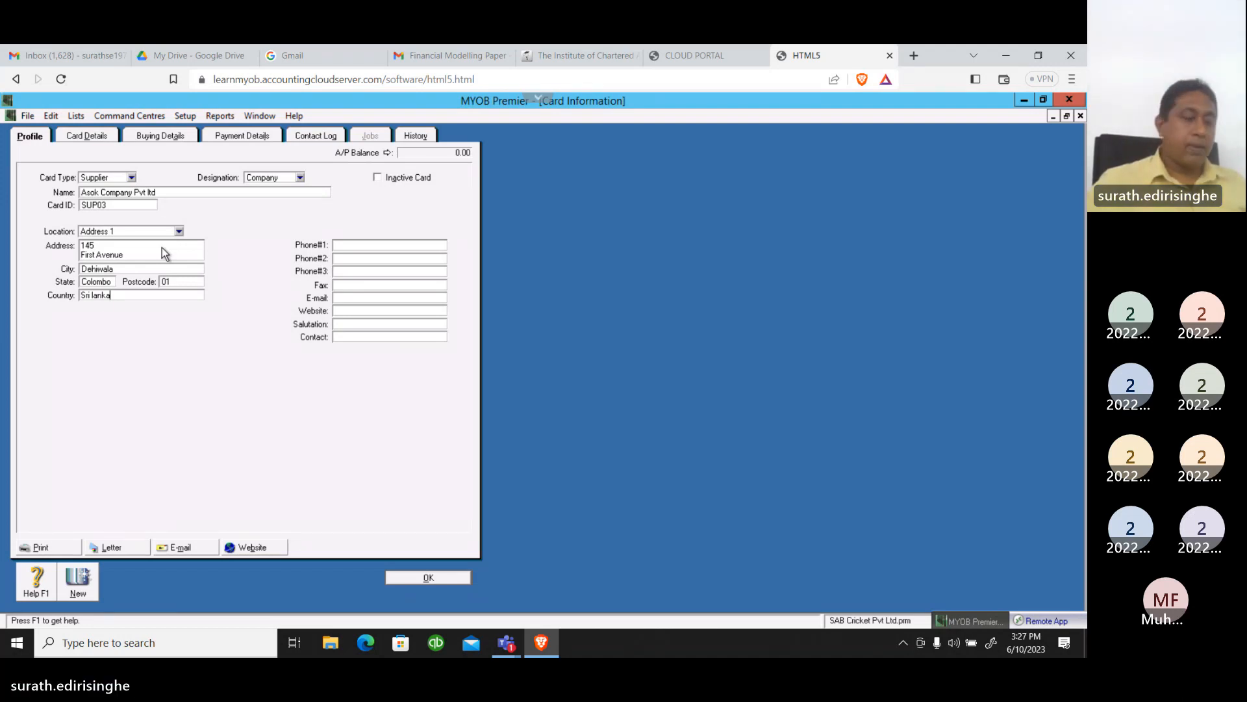
Enter the supplier's phone number as Phone#1
{"action": "left_click", "coordinate": [399, 249]}
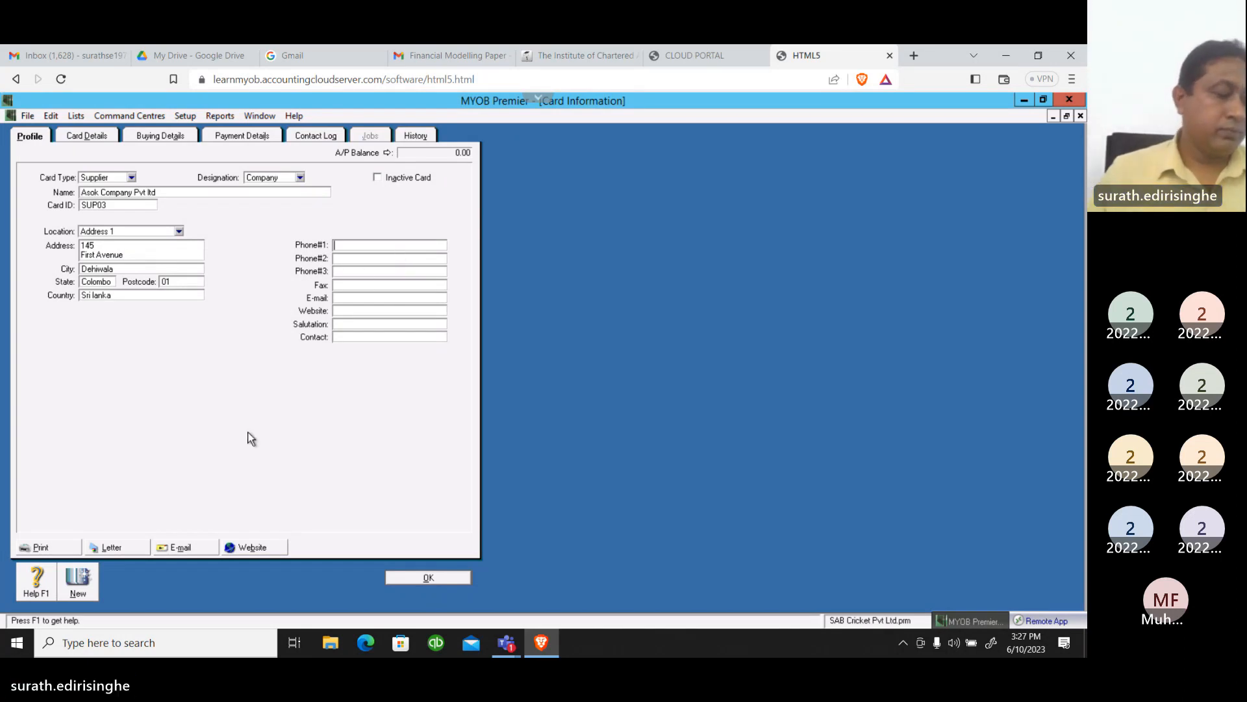
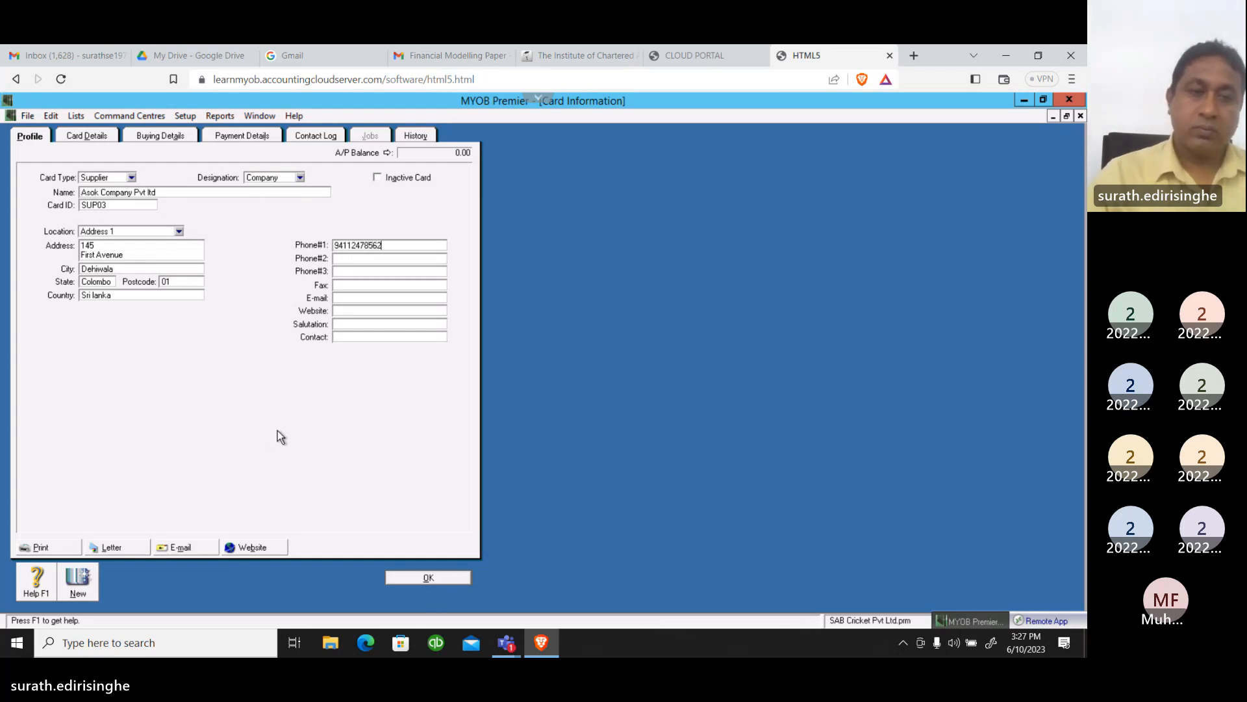
Enter the supplier's fax number, leaving the second and third phone numbers blank
{"action": "key", "text": "Tab"}
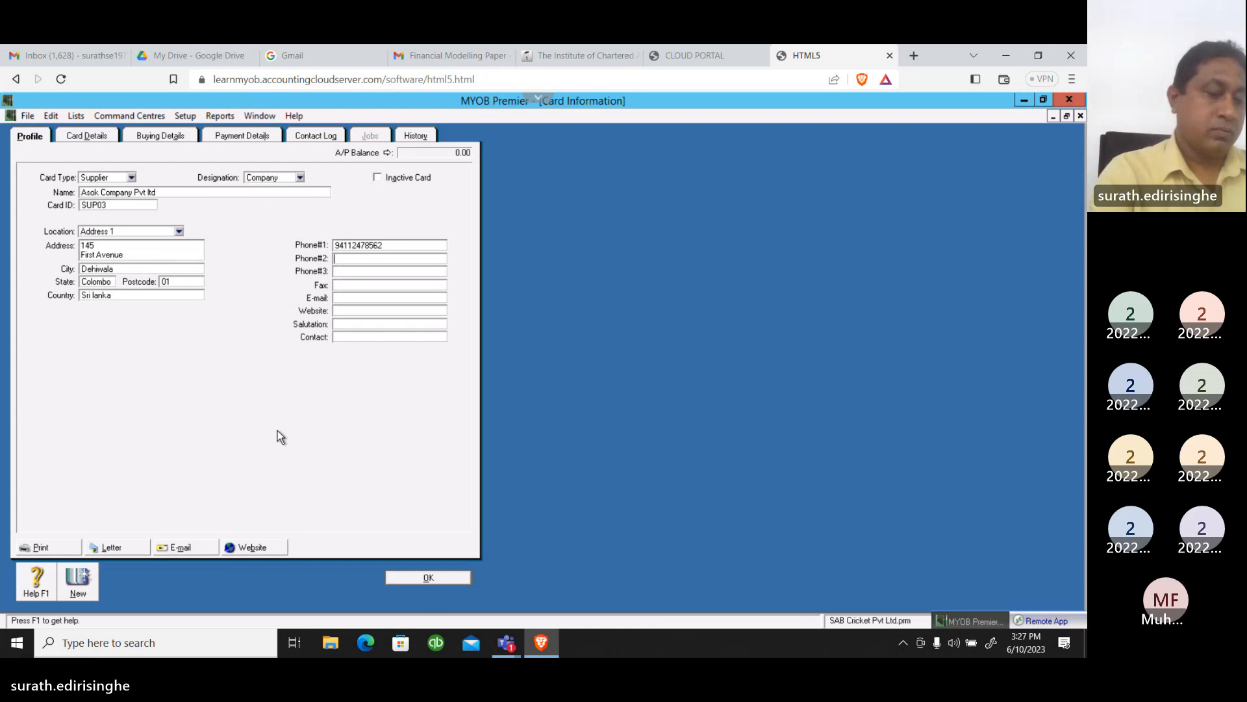
{"action": "key", "text": "Tab"}
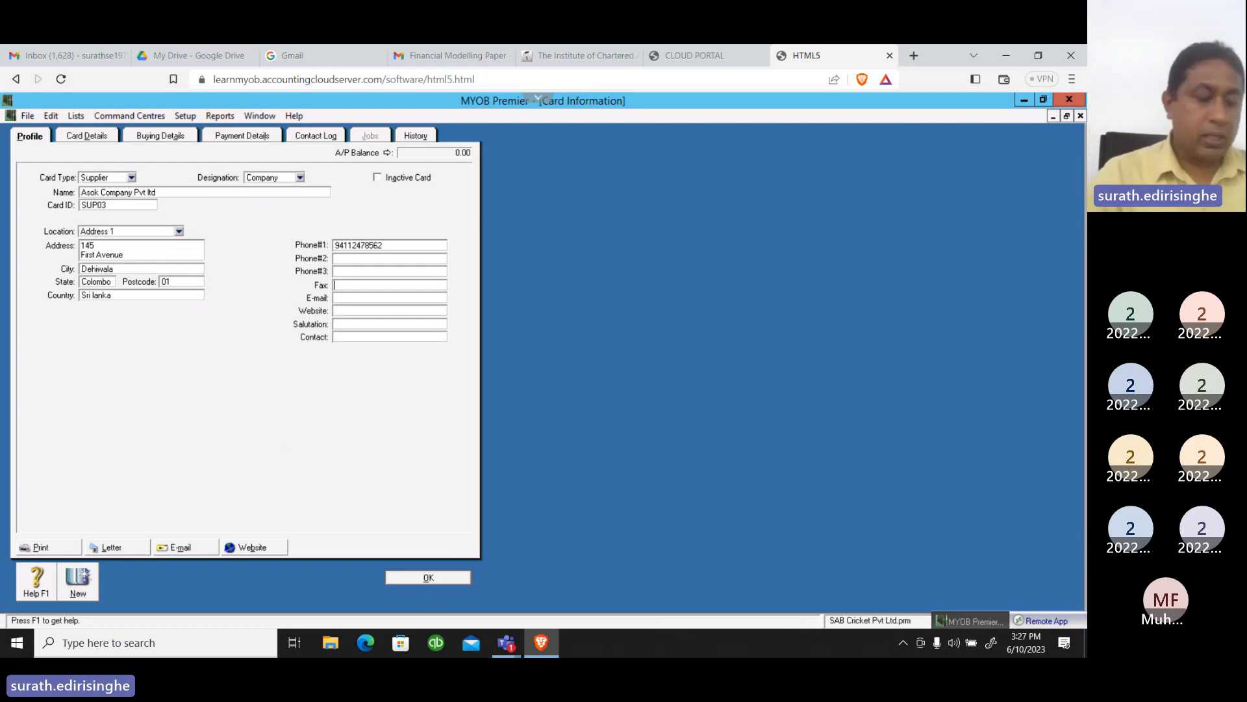
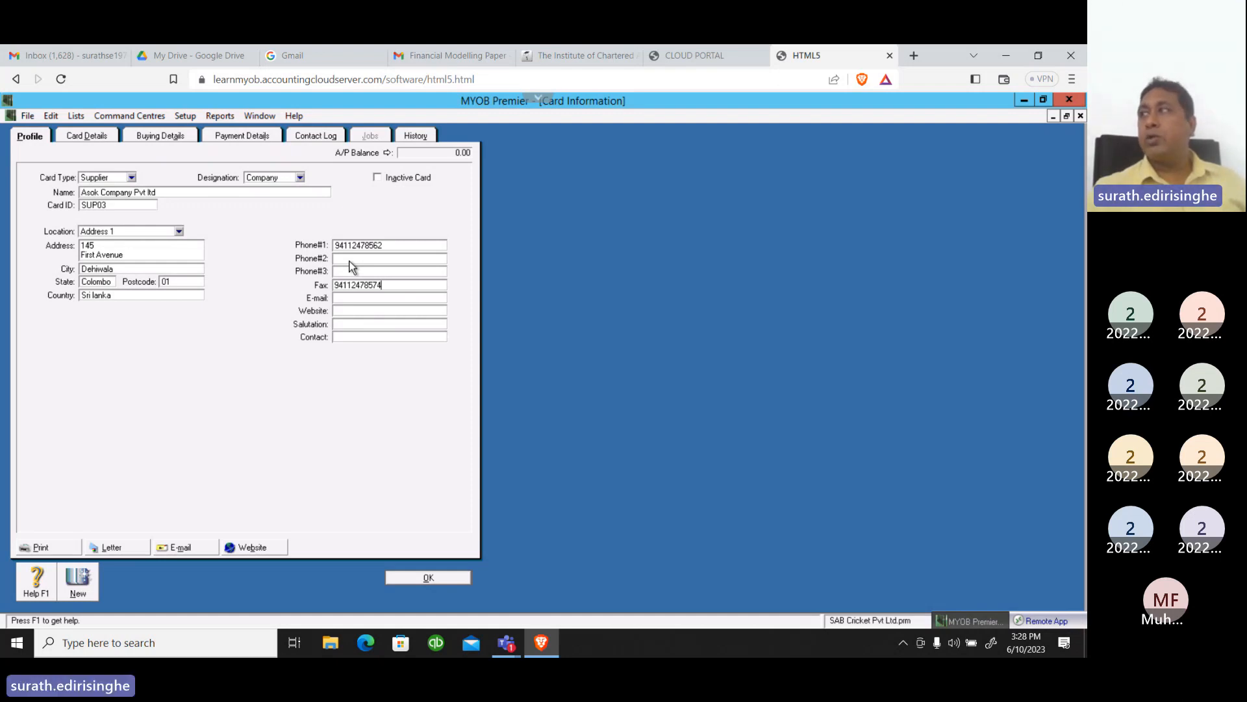
Fill in the supplier's e-mail address on the profile
{"action": "left_click", "coordinate": [360, 299]}
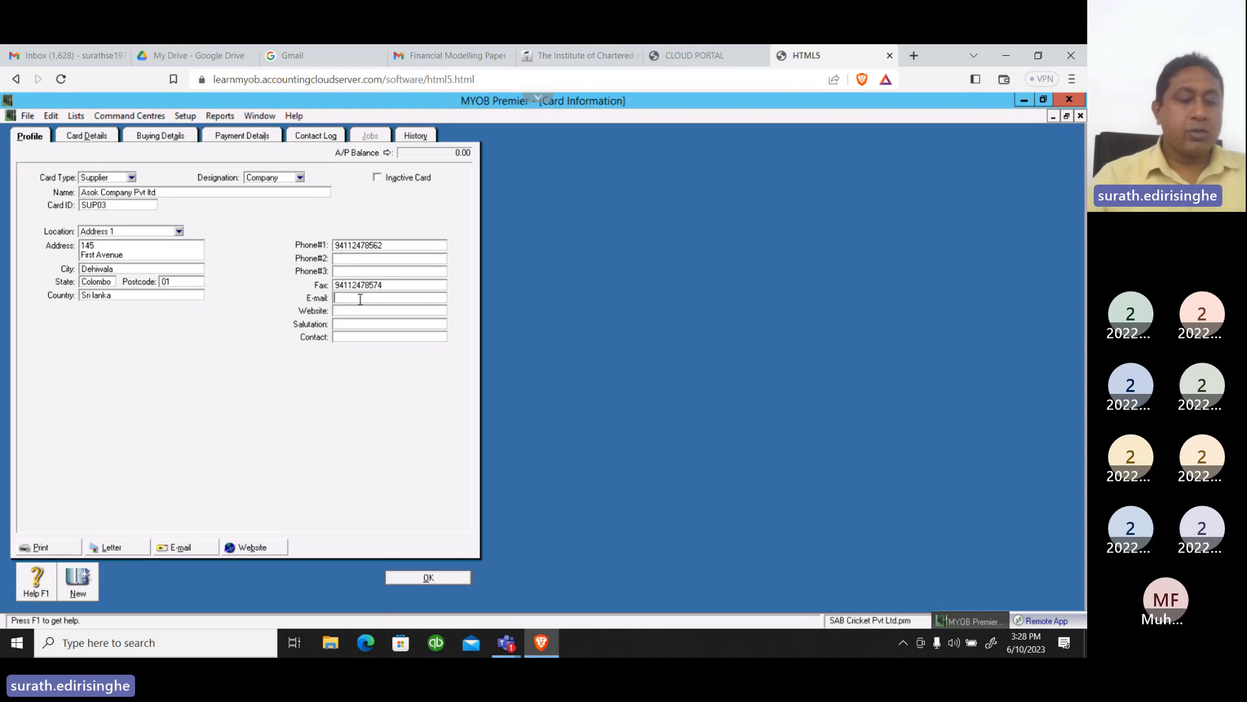
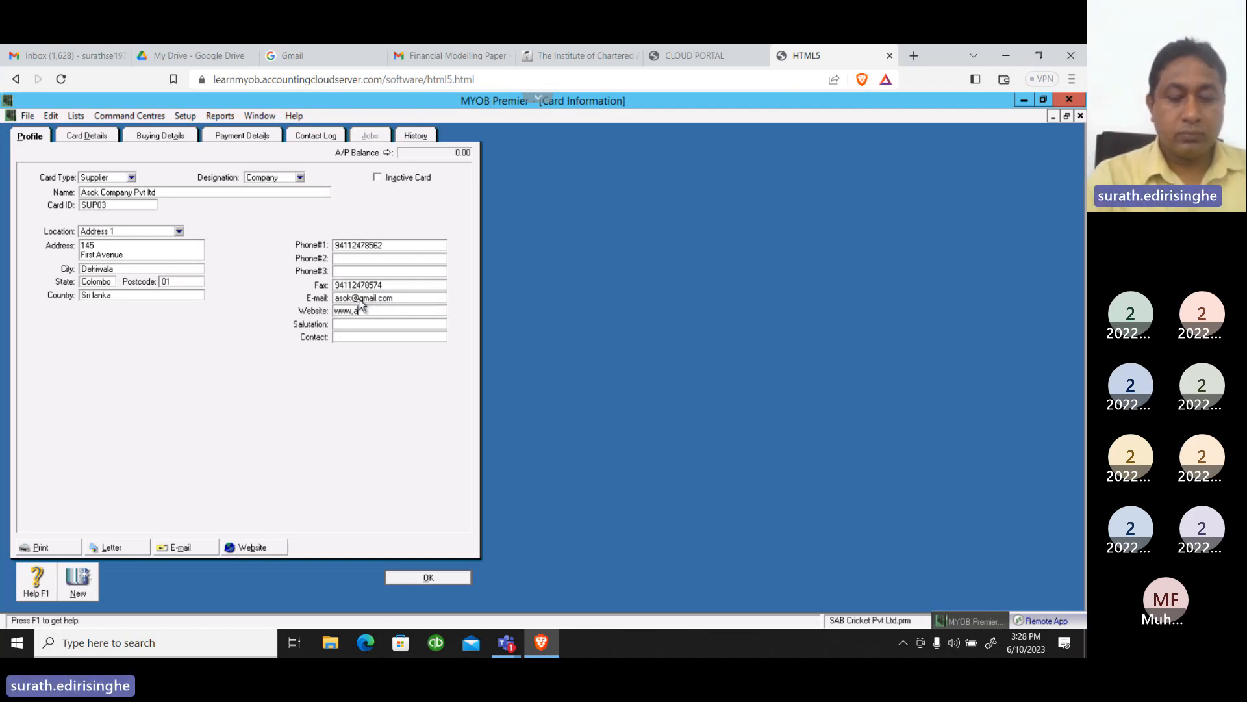
{"action": "type", "text": "sok"}
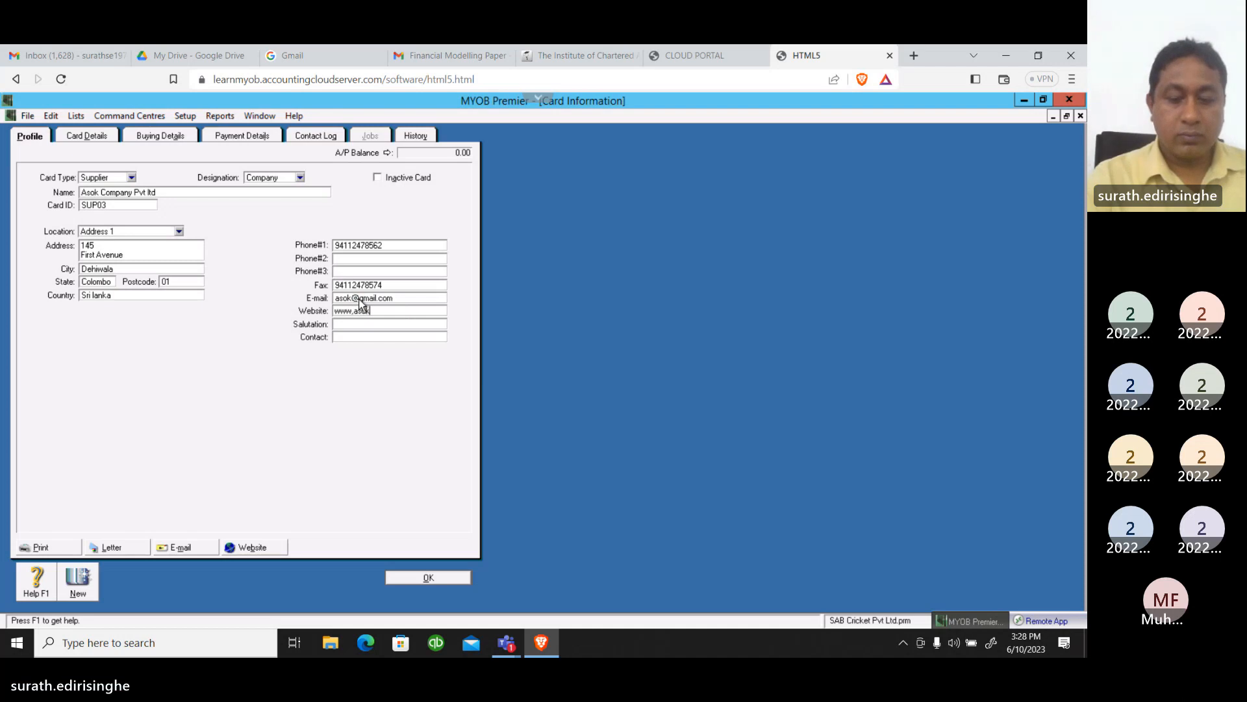
{"action": "type", "text": ".lk"}
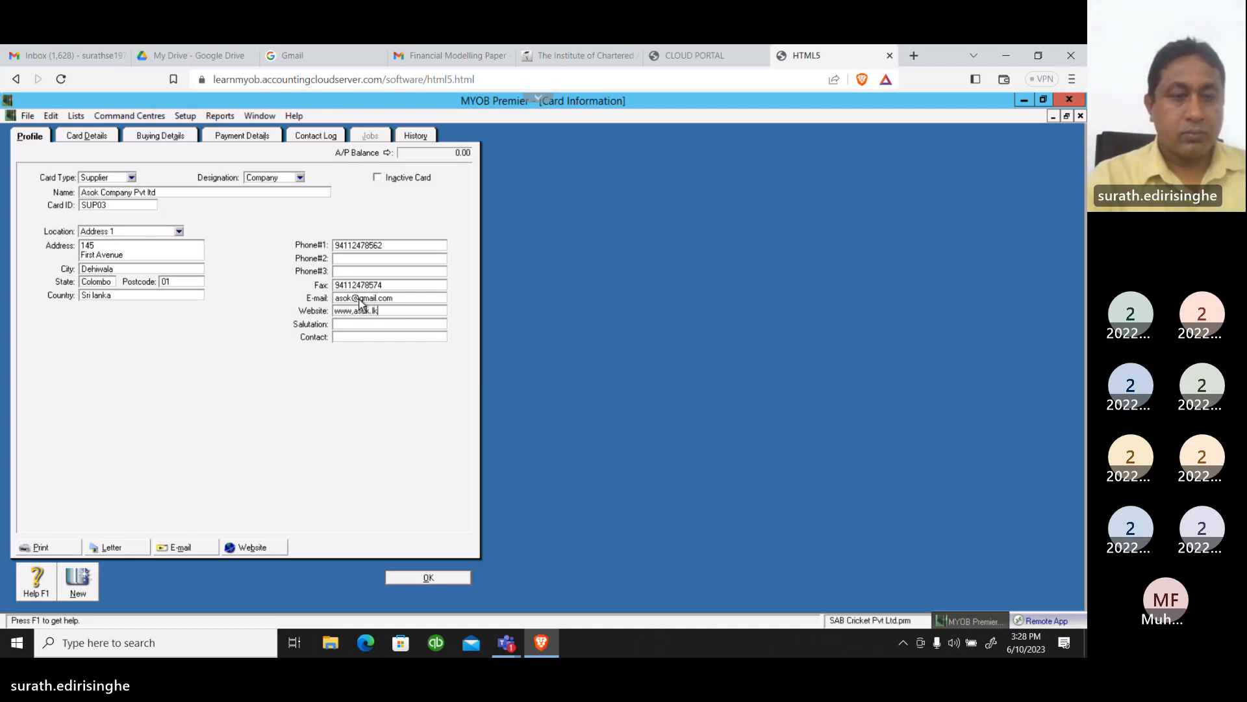
Enter the contact person's name for the supplier, leaving the salutation blank
{"action": "key", "text": "Tab"}
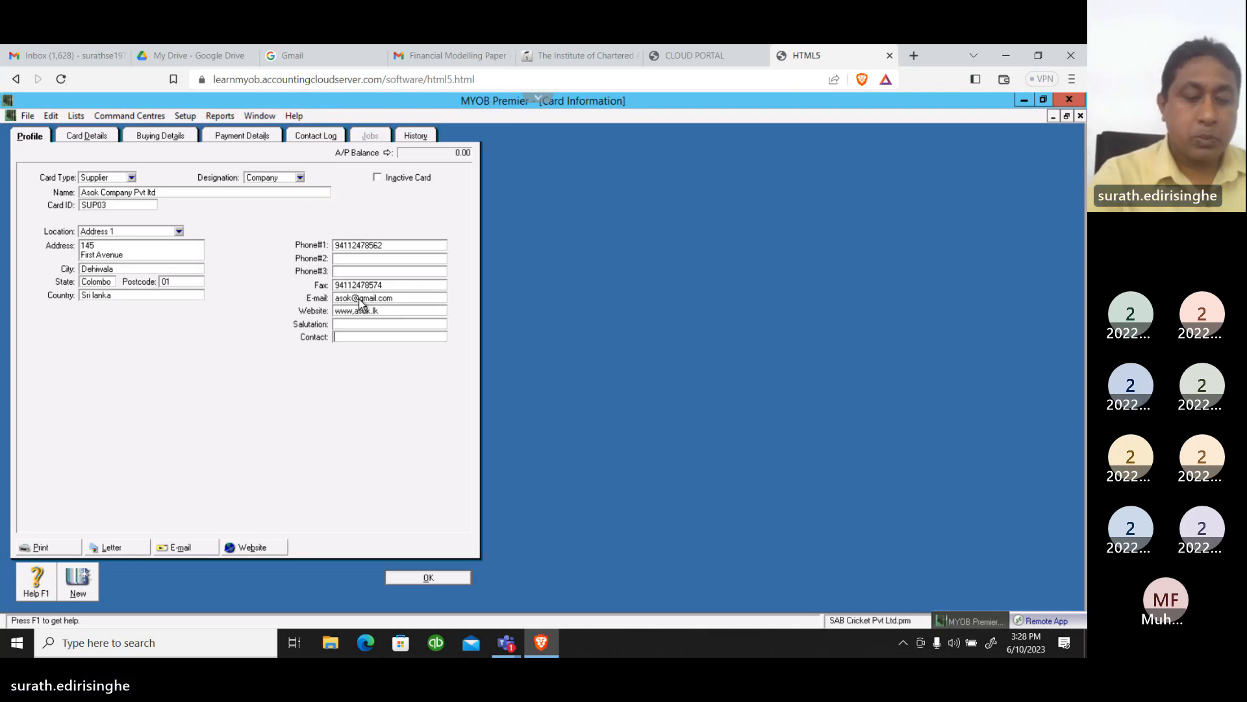
{"action": "type", "text": "S"}
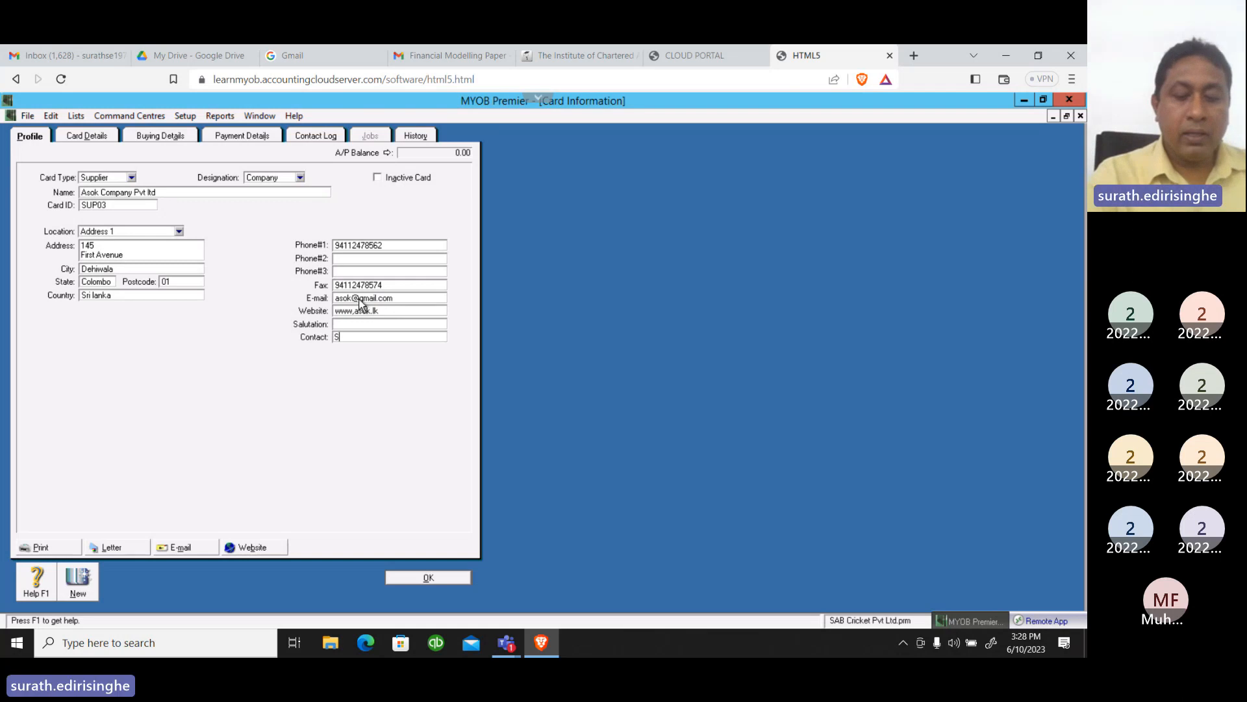
{"action": "type", "text": "ilva"}
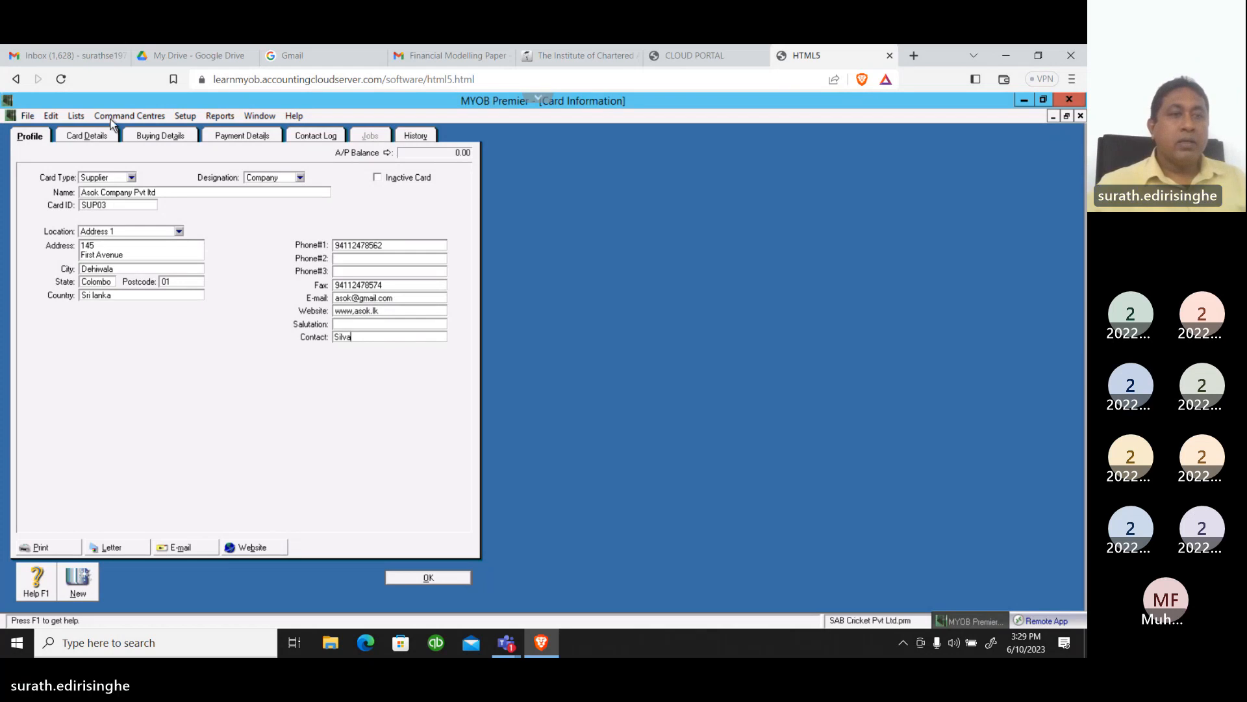
In the supplier's buying details, set the purchase layout to Item and the printed form to INCIPPLN-2003
{"action": "left_click", "coordinate": [152, 135]}
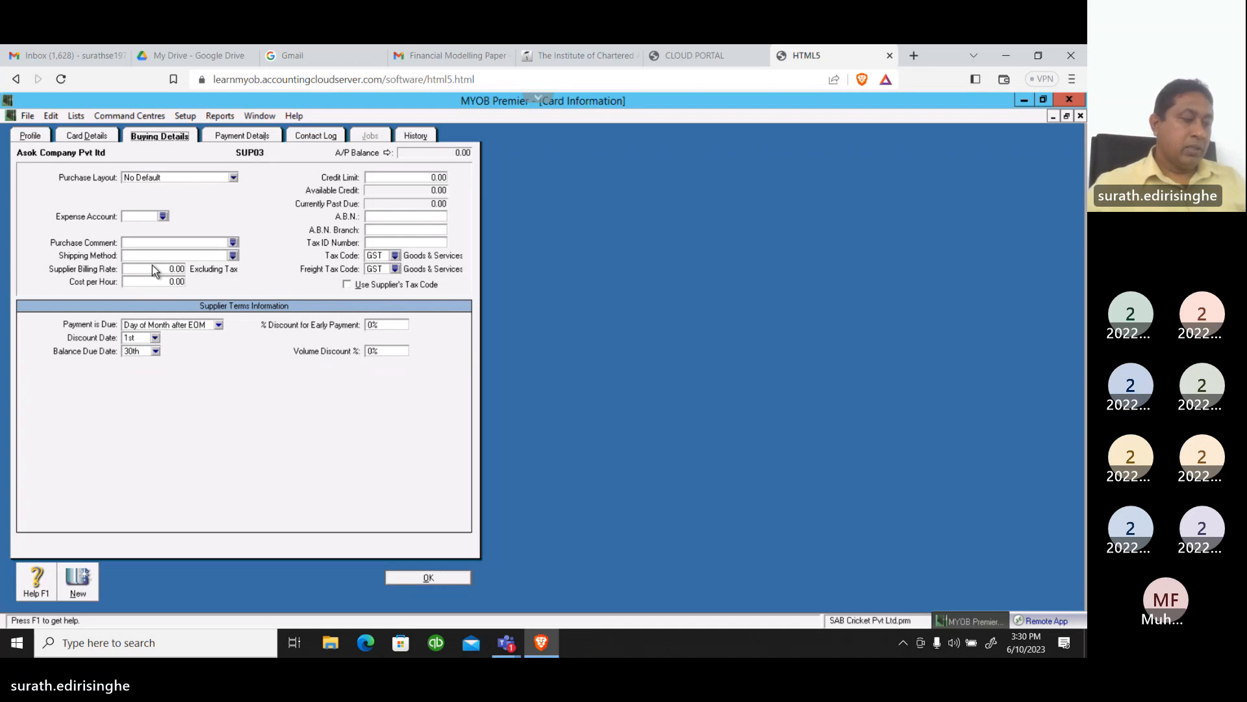
{"action": "left_click", "coordinate": [233, 178]}
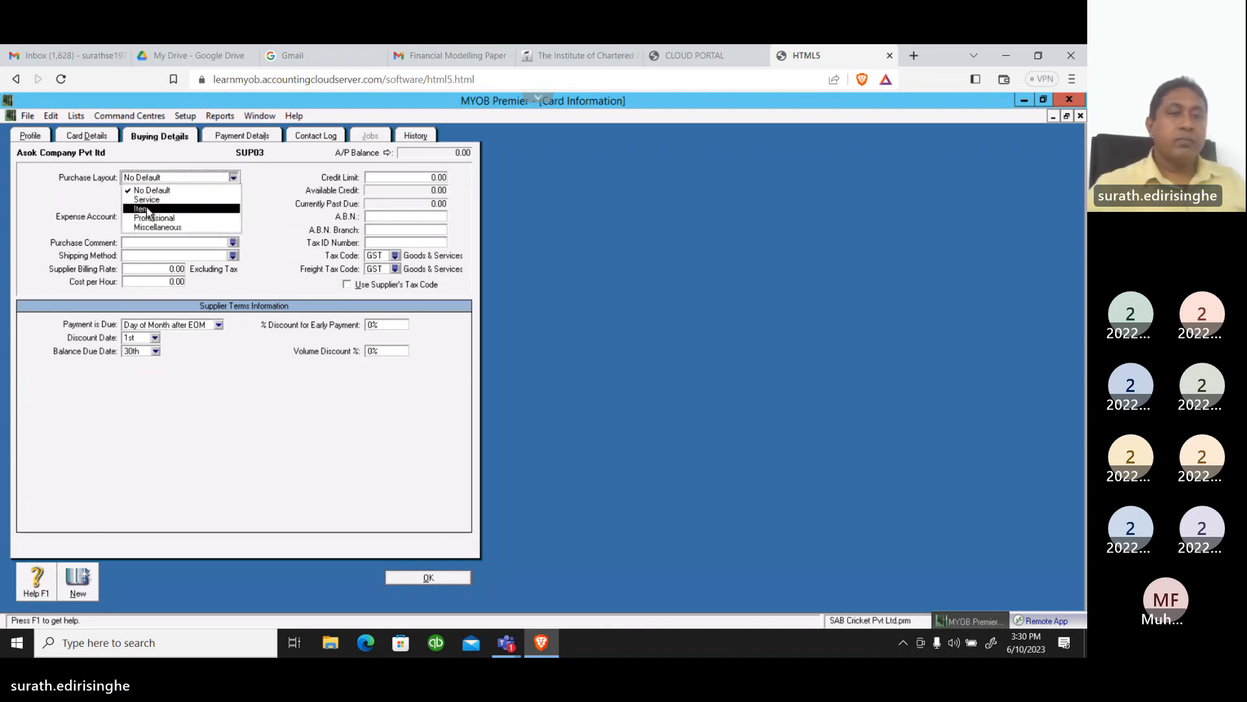
{"action": "left_click", "coordinate": [148, 209]}
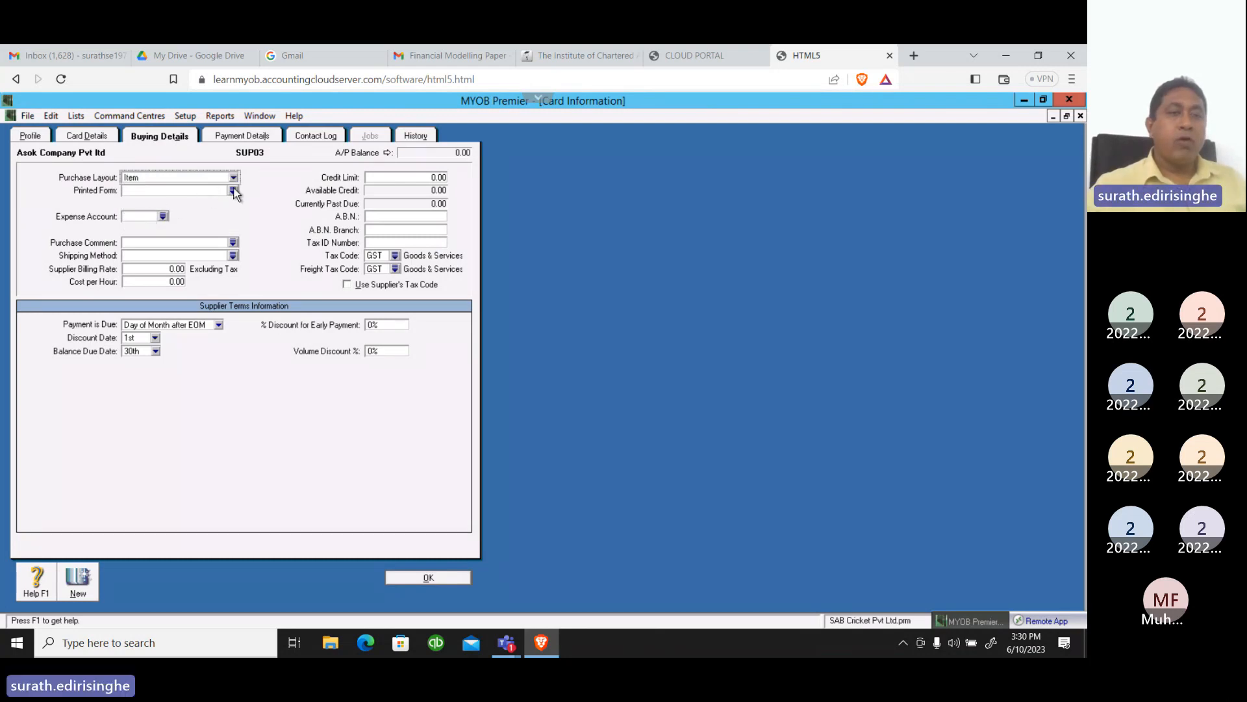
{"action": "left_click", "coordinate": [234, 191]}
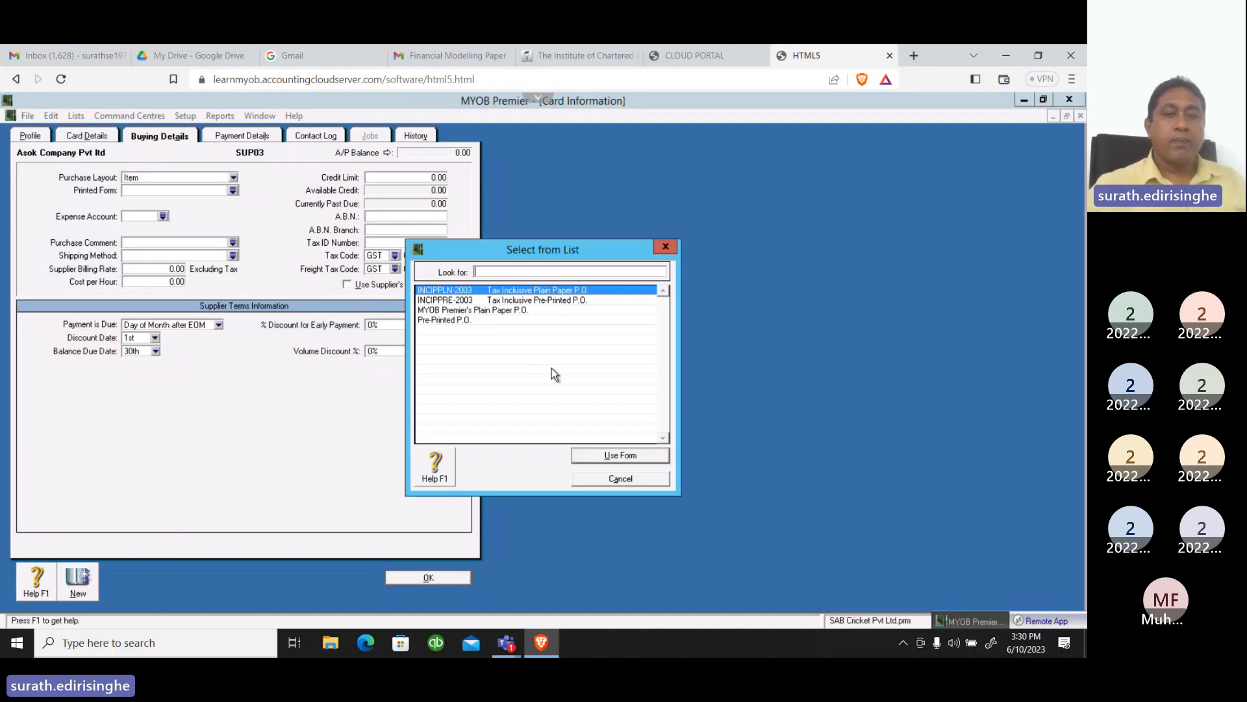
{"action": "left_click", "coordinate": [598, 456]}
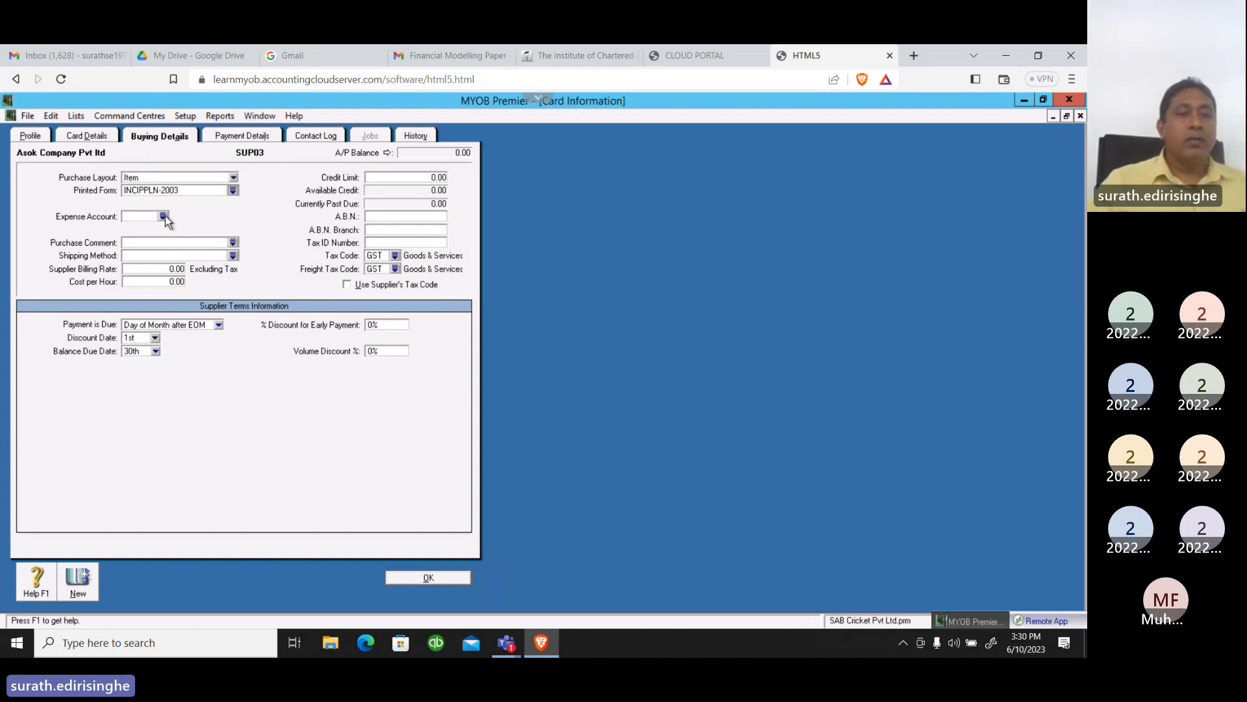
Assign account 5-2100 Cost of Materials as the supplier's expense account
{"action": "left_click", "coordinate": [164, 216]}
{"action": "left_click_drag", "start_coordinate": [661, 304], "coordinate": [670, 384]}
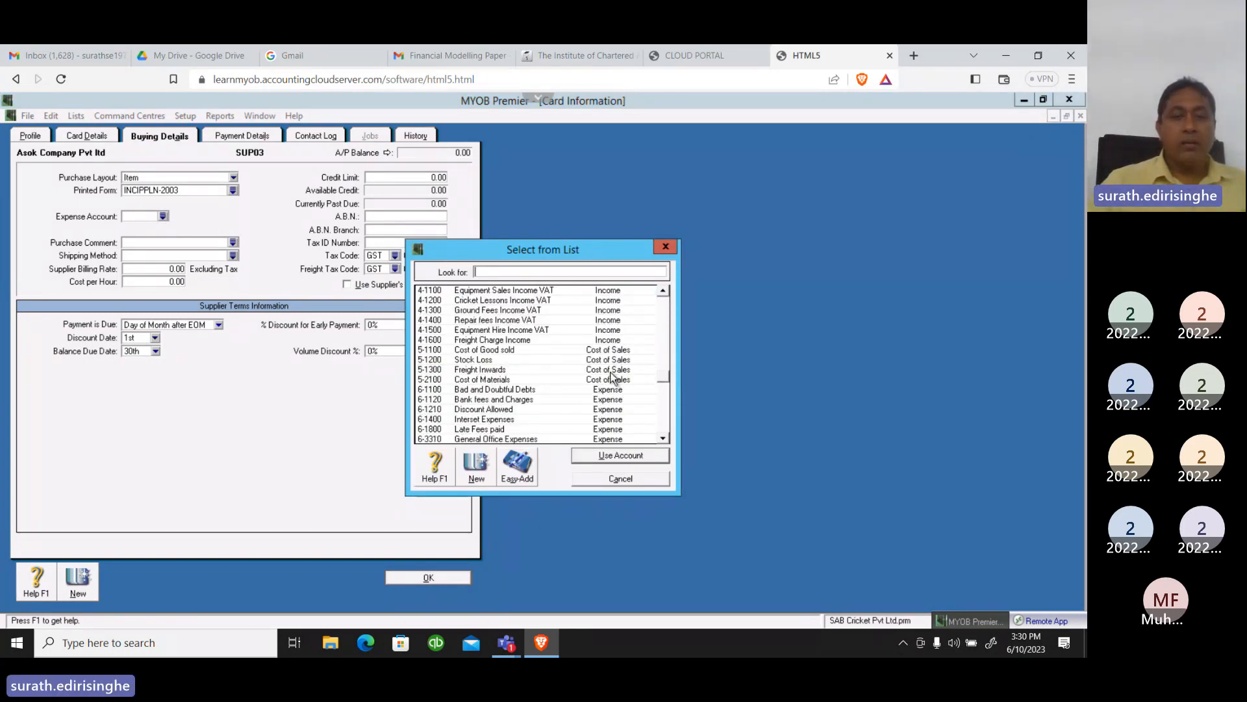
{"action": "left_click", "coordinate": [482, 380]}
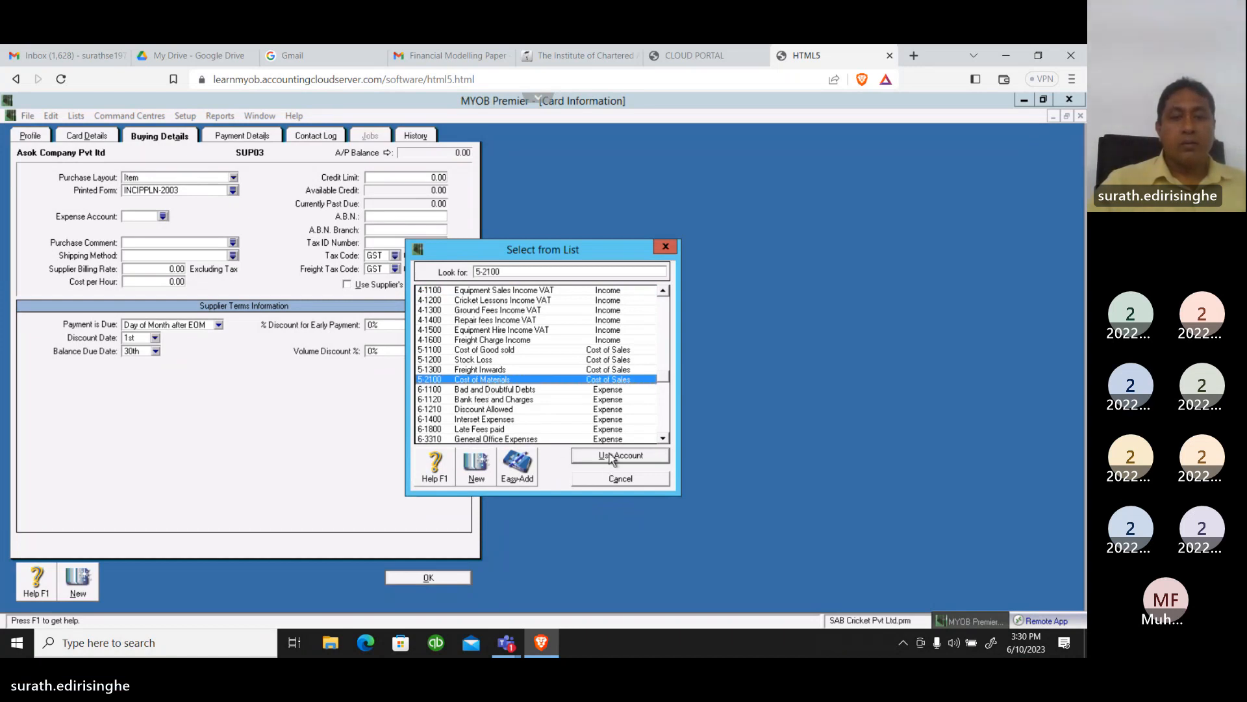
{"action": "left_click", "coordinate": [612, 457]}
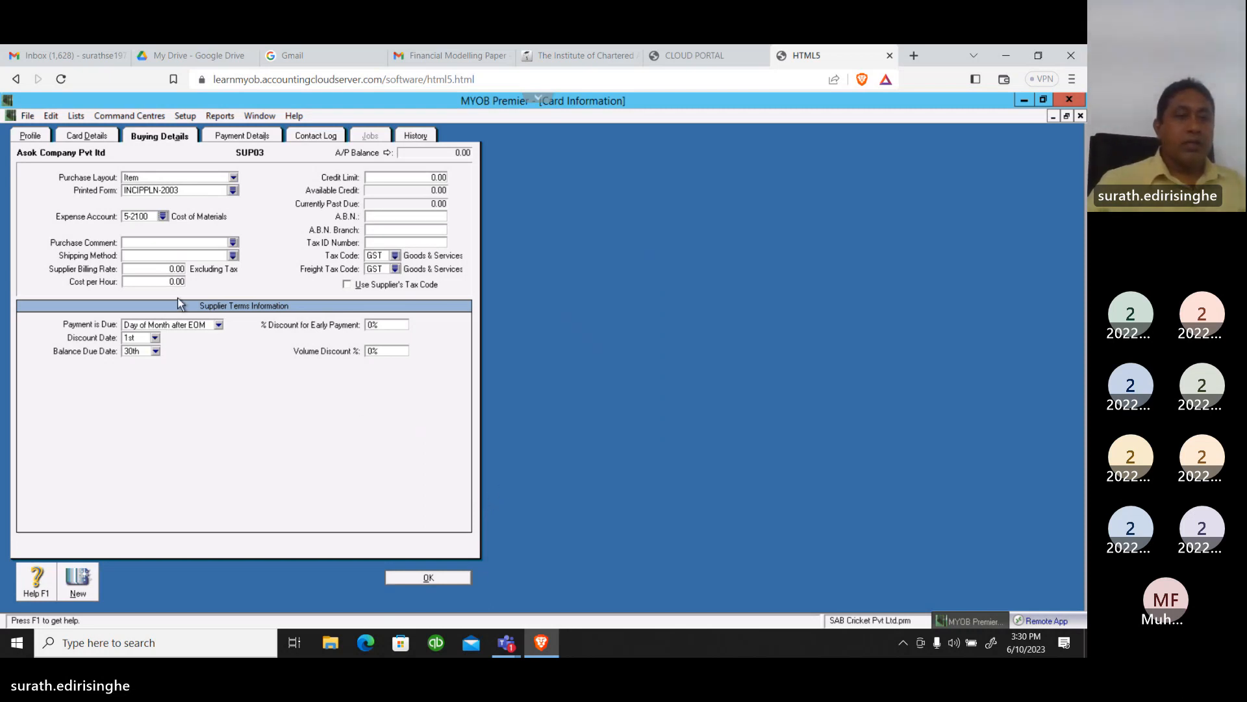
Set the supplier's shipping method to Sri Lanka post
{"action": "left_click", "coordinate": [234, 255]}
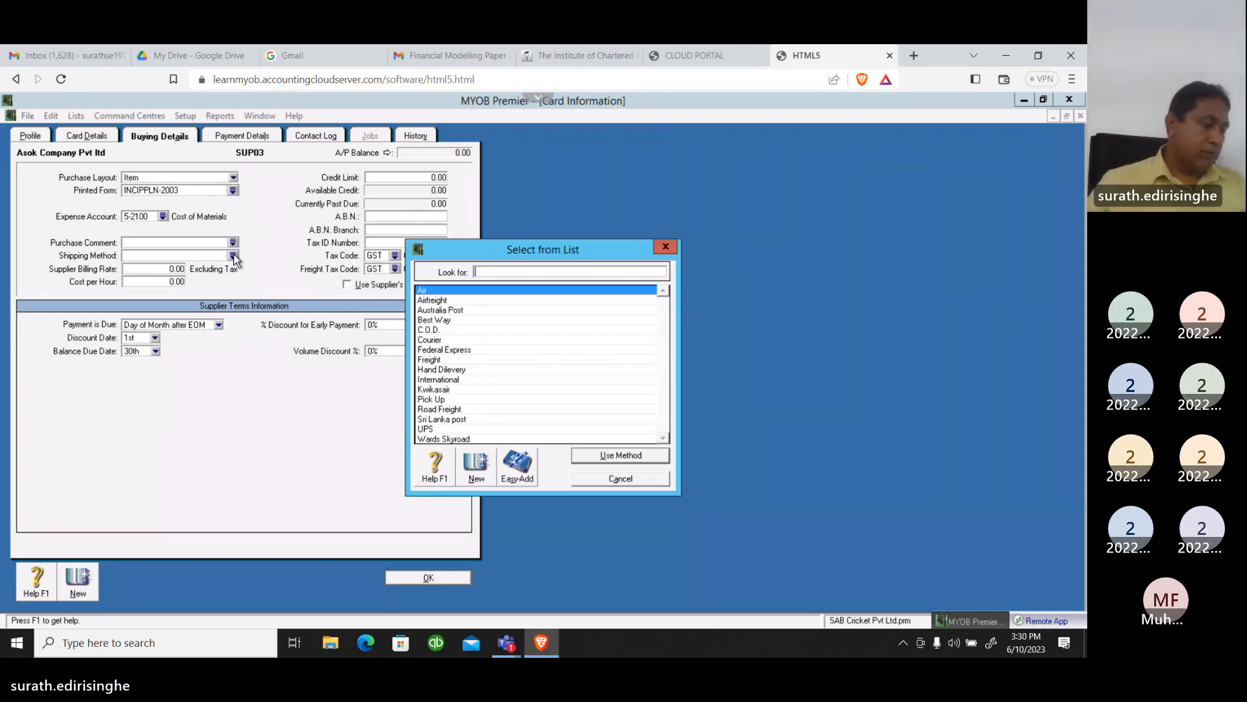
{"action": "left_click", "coordinate": [445, 419]}
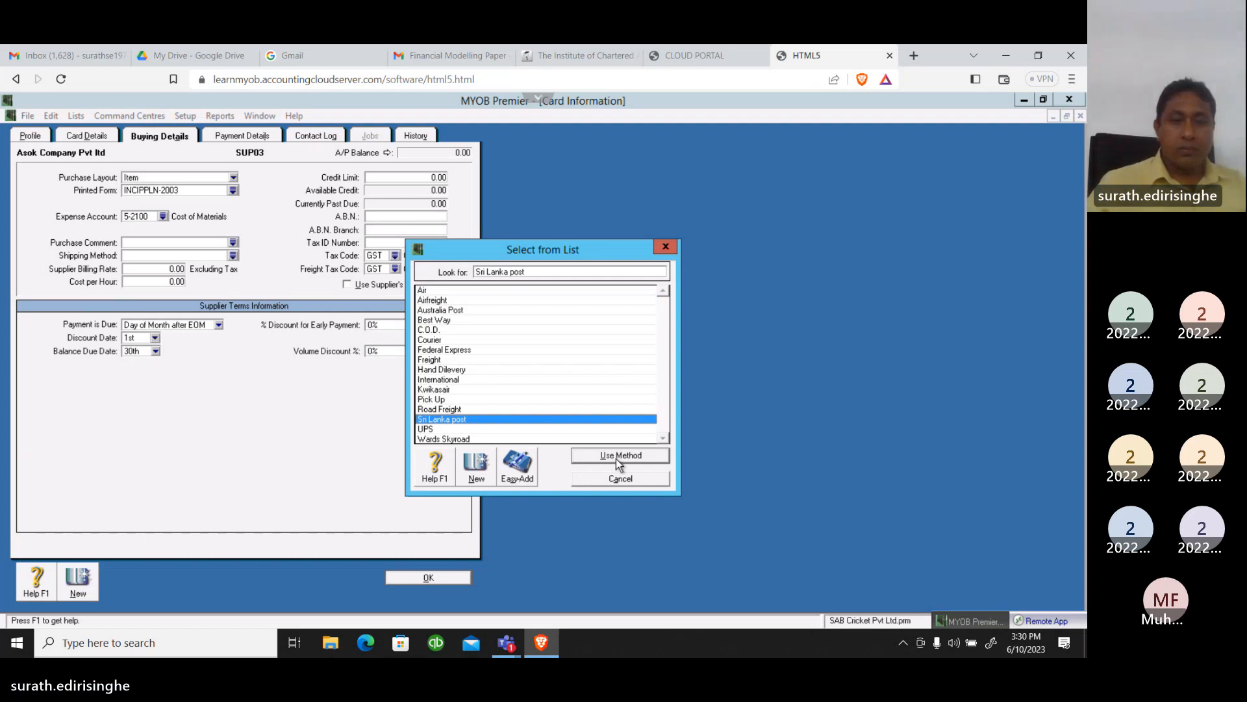
{"action": "left_click", "coordinate": [616, 459]}
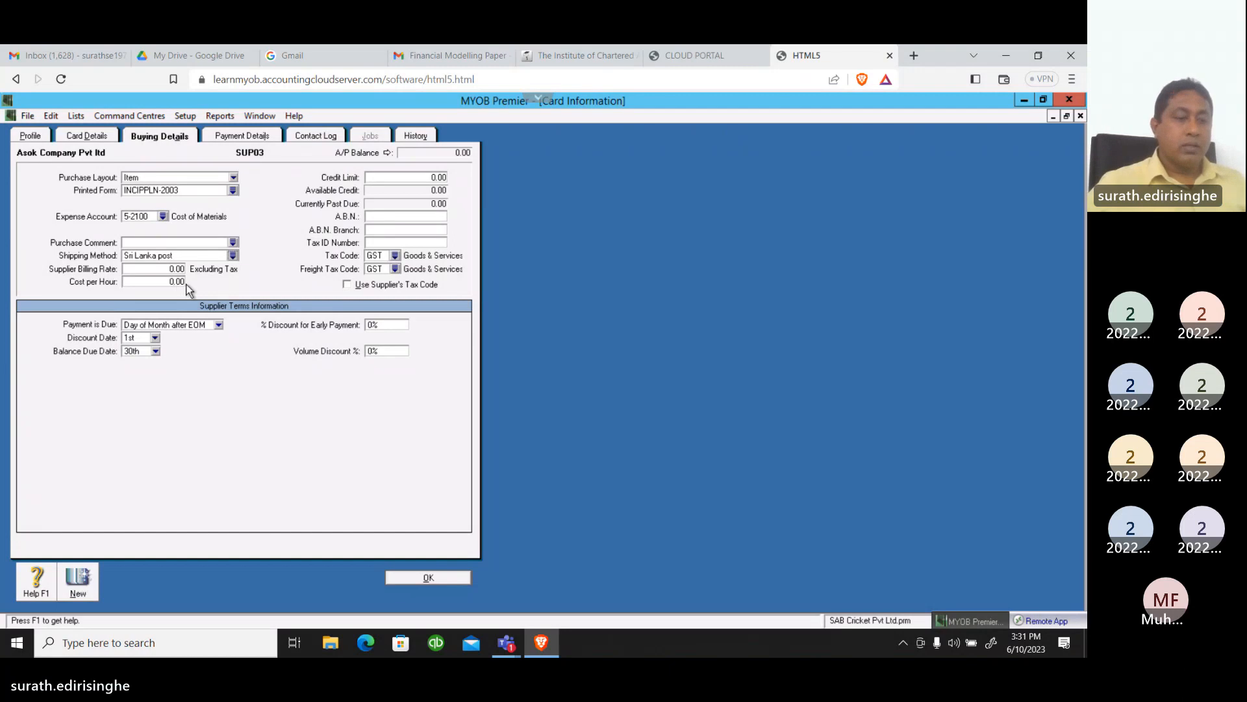
Set the supplier's credit limit to 5,000.00
{"action": "left_click", "coordinate": [403, 179]}
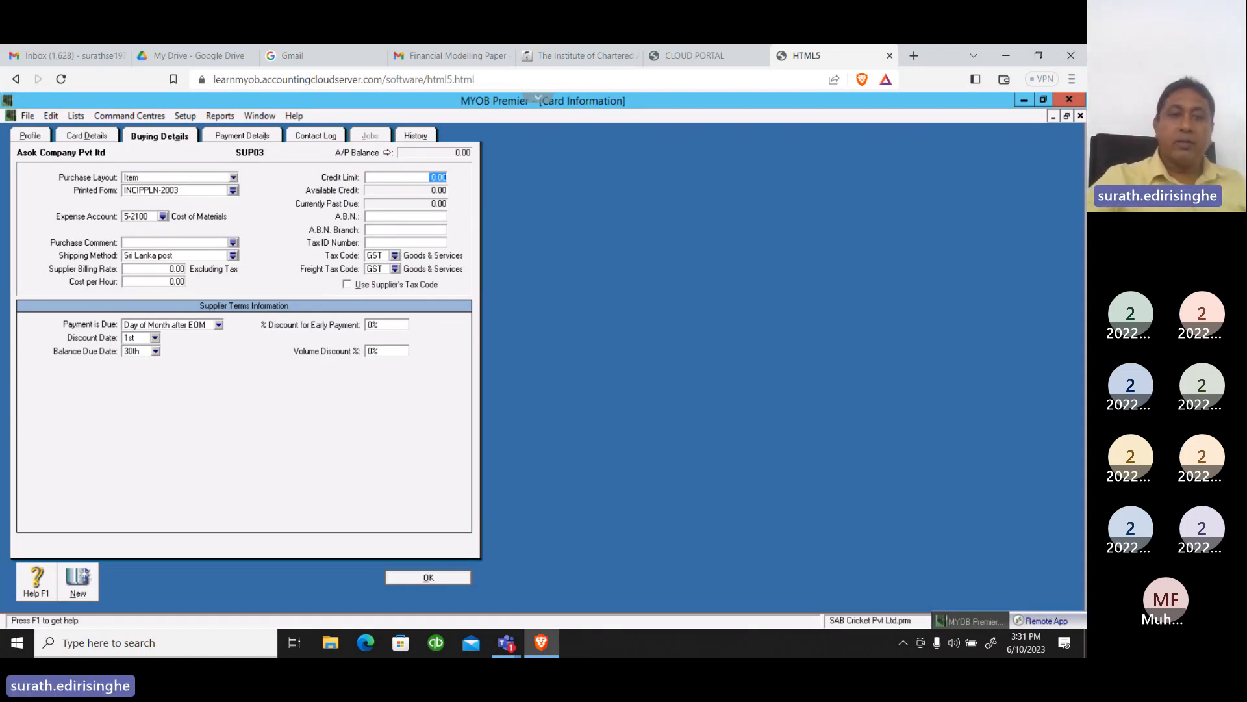
{"action": "type", "text": "5000"}
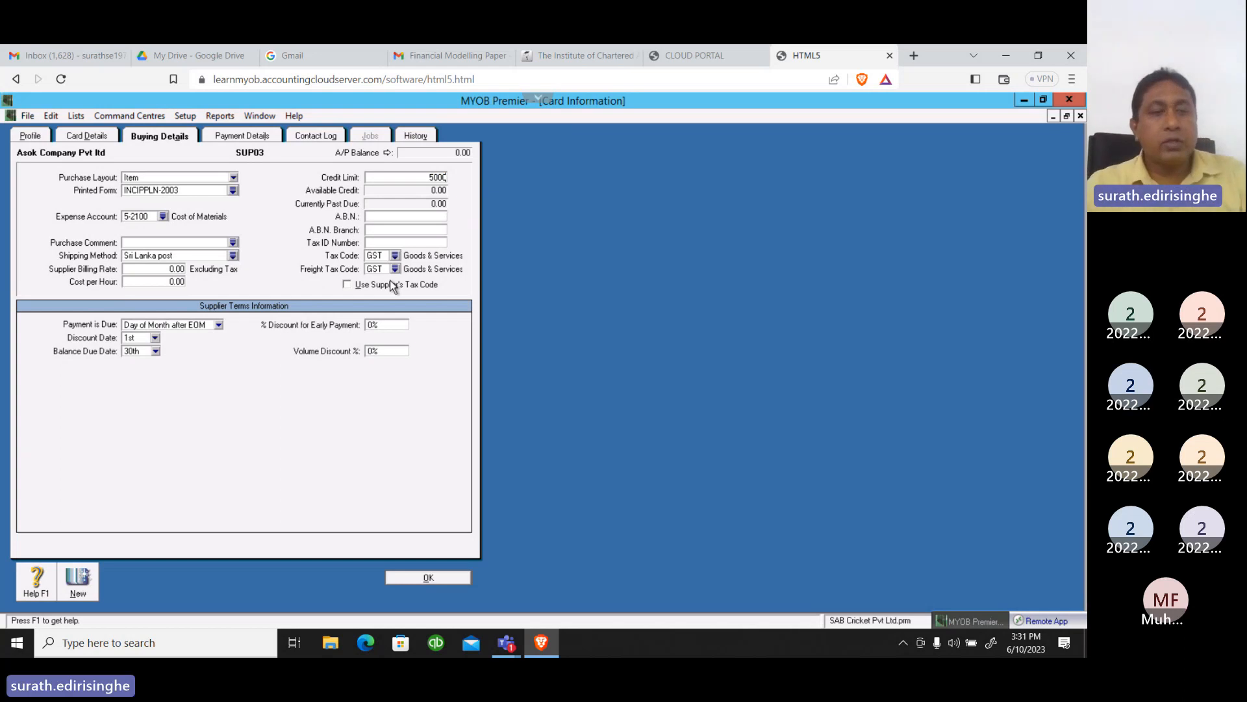
{"action": "key", "text": "Tab"}
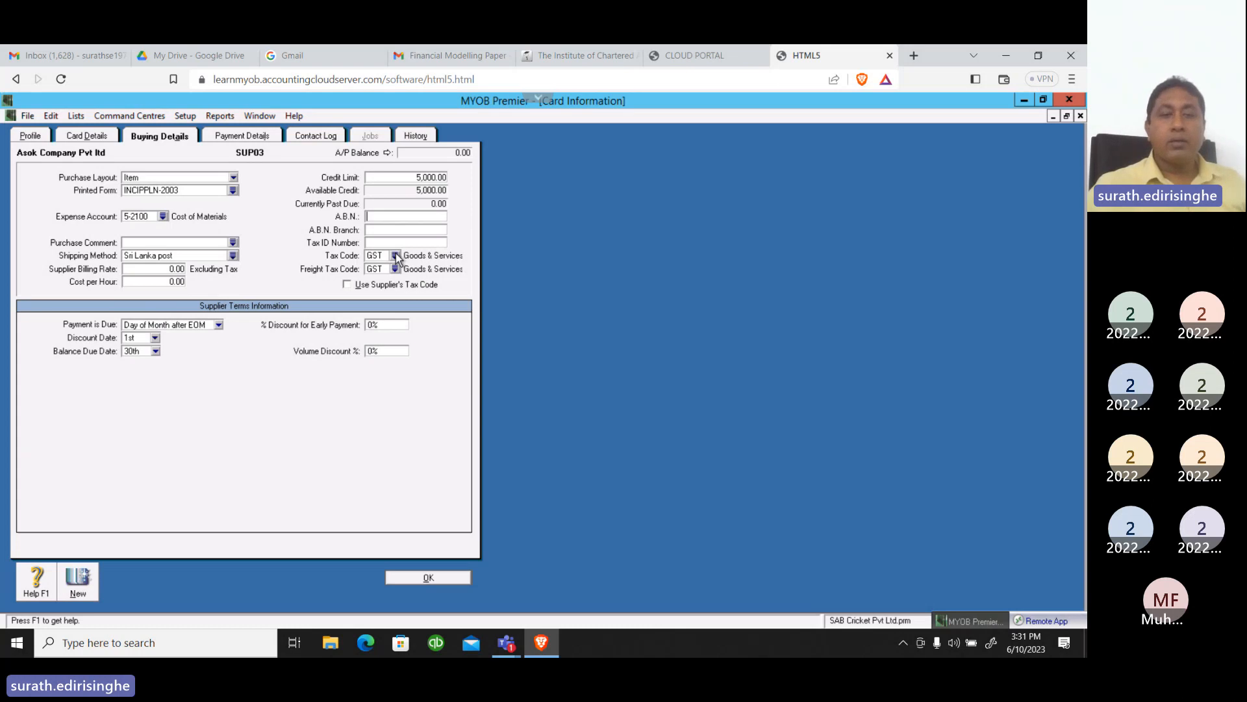
Set both the supplier's tax code and freight tax code to VAT (Value Added Tax)
{"action": "left_click", "coordinate": [395, 256]}
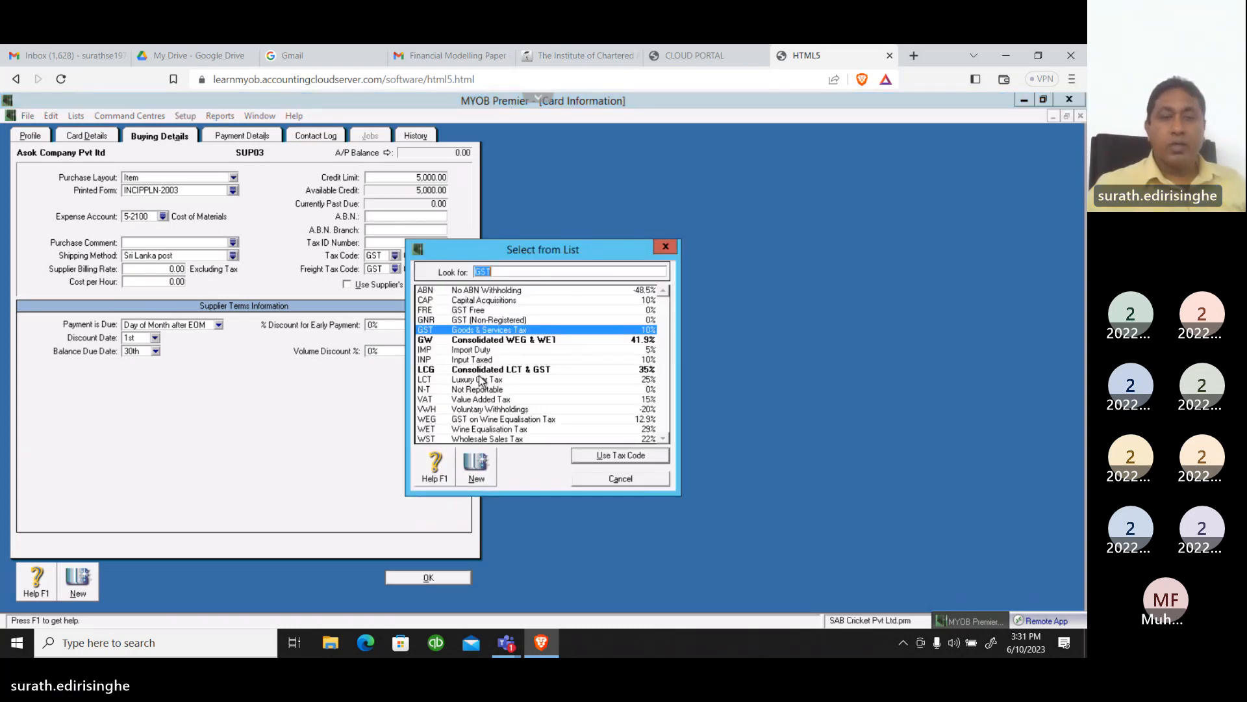
{"action": "left_click", "coordinate": [488, 399]}
{"action": "left_click", "coordinate": [632, 459]}
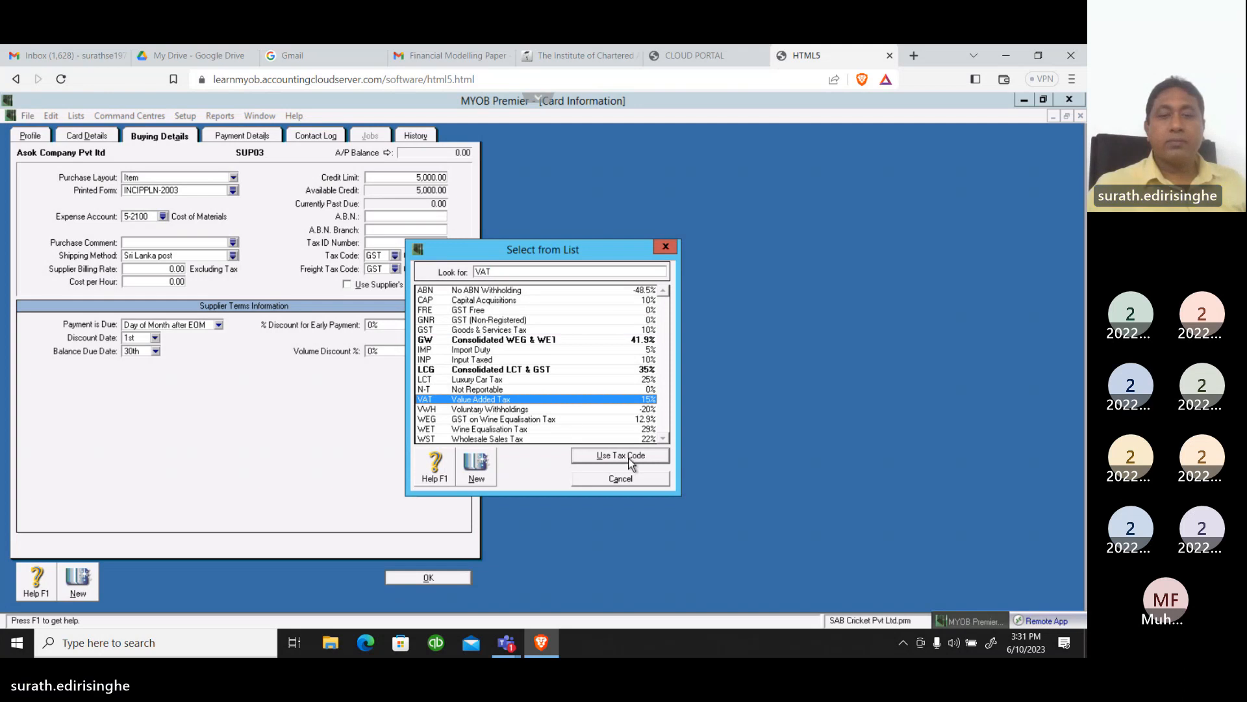
{"action": "left_click", "coordinate": [395, 269]}
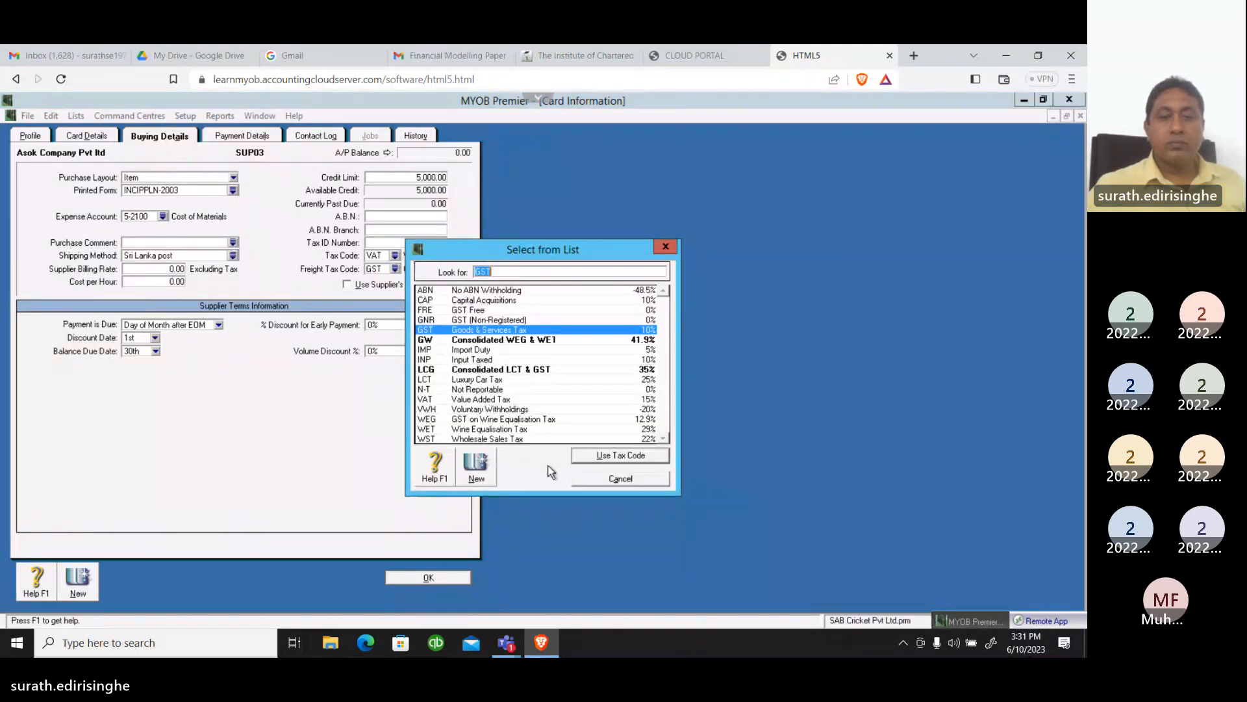
{"action": "type", "text": "VAT"}
{"action": "left_click", "coordinate": [607, 456]}
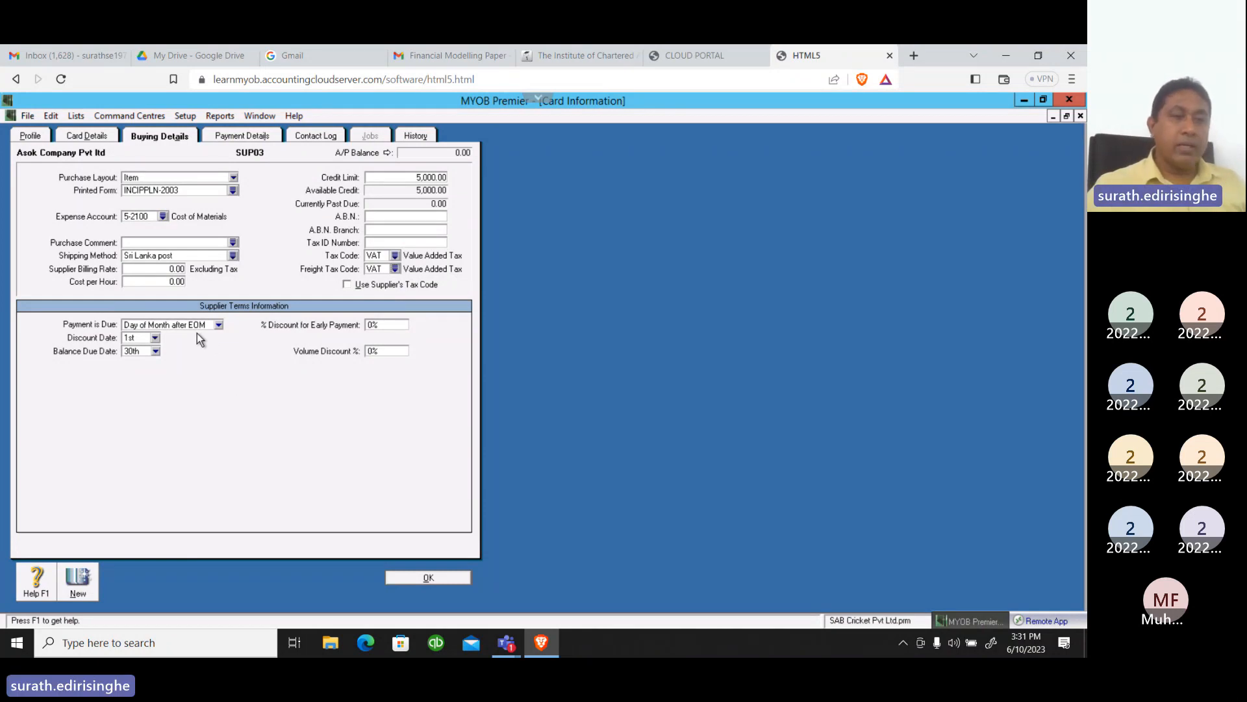
Set the supplier's payment terms to In a Given # of Days, with the balance due in 14 days
{"action": "left_click", "coordinate": [219, 325]}
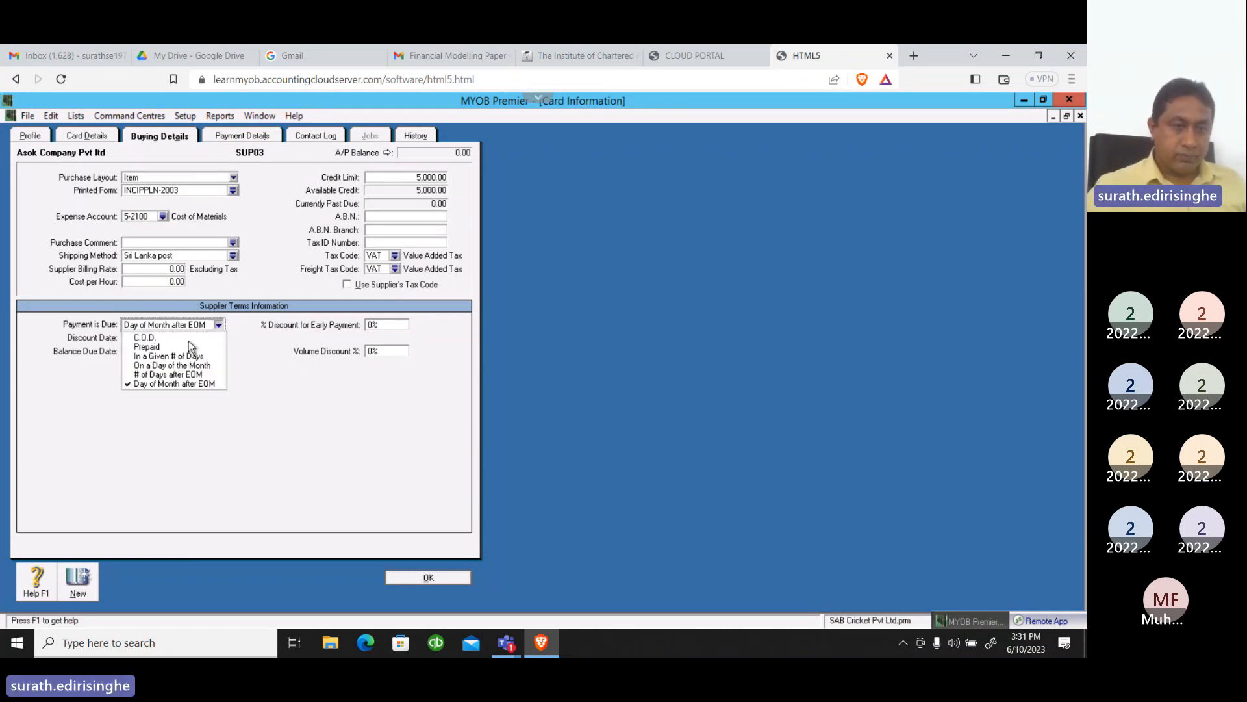
{"action": "left_click", "coordinate": [175, 356]}
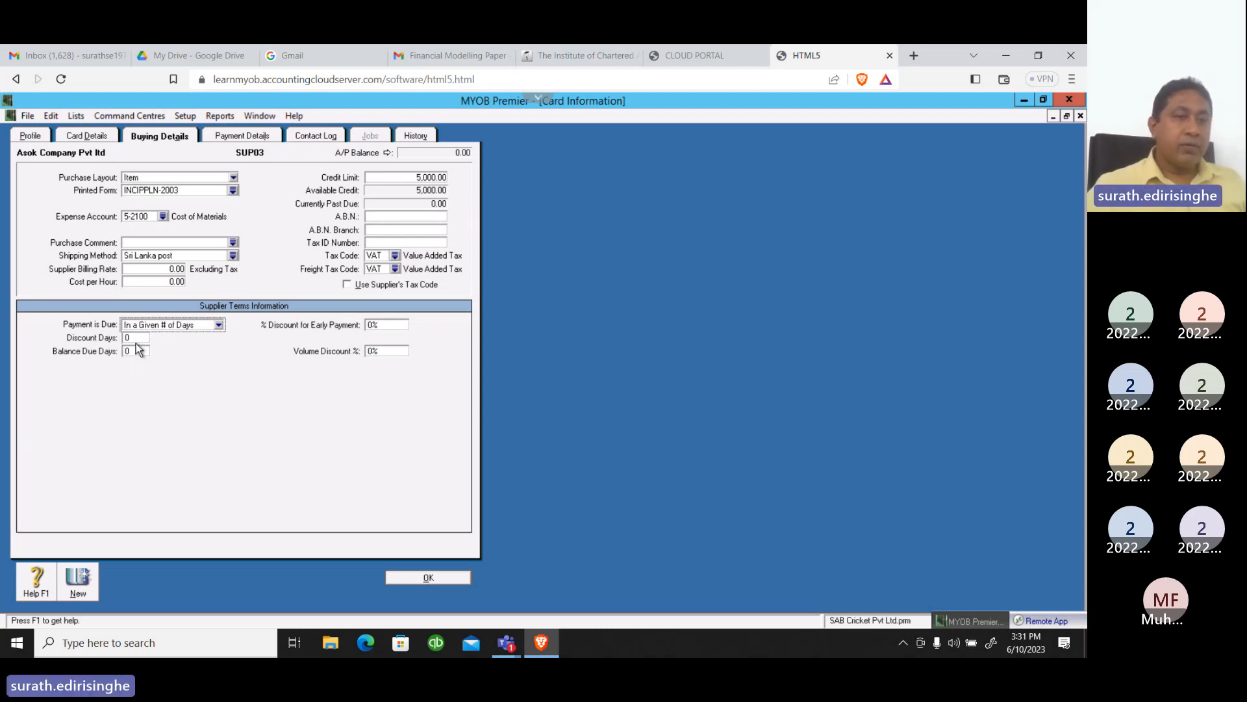
{"action": "left_click", "coordinate": [138, 351]}
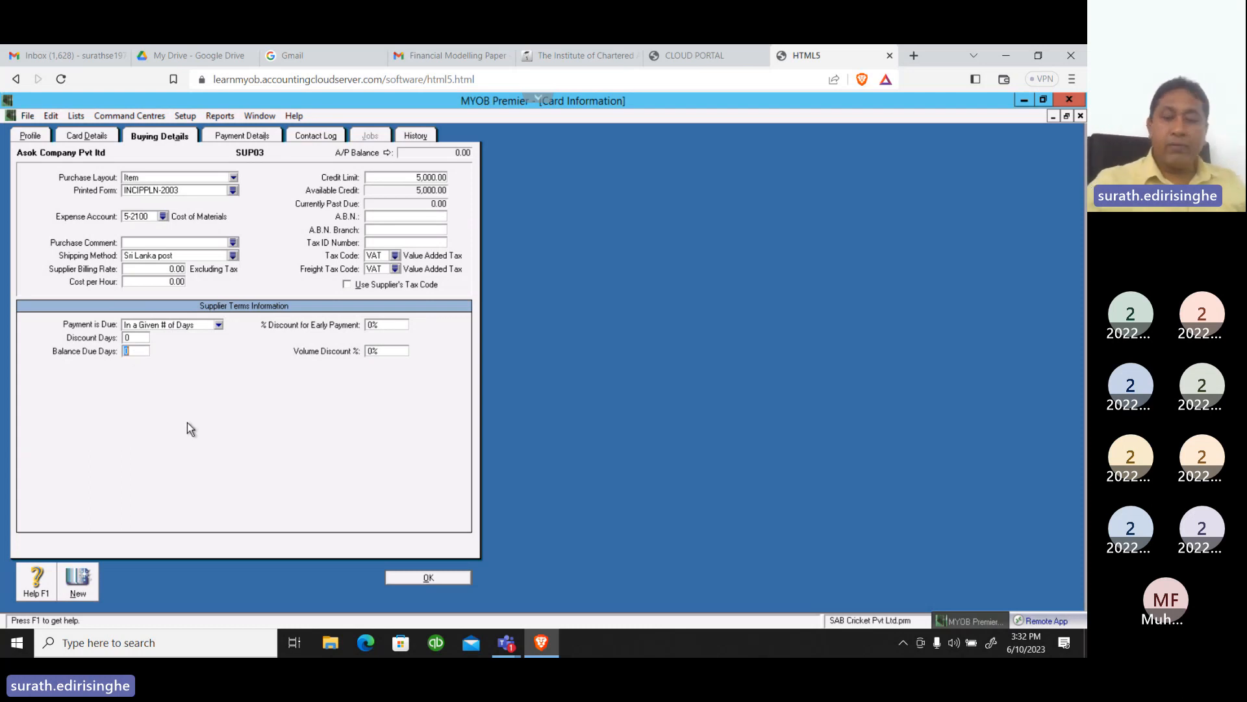
{"action": "type", "text": "14"}
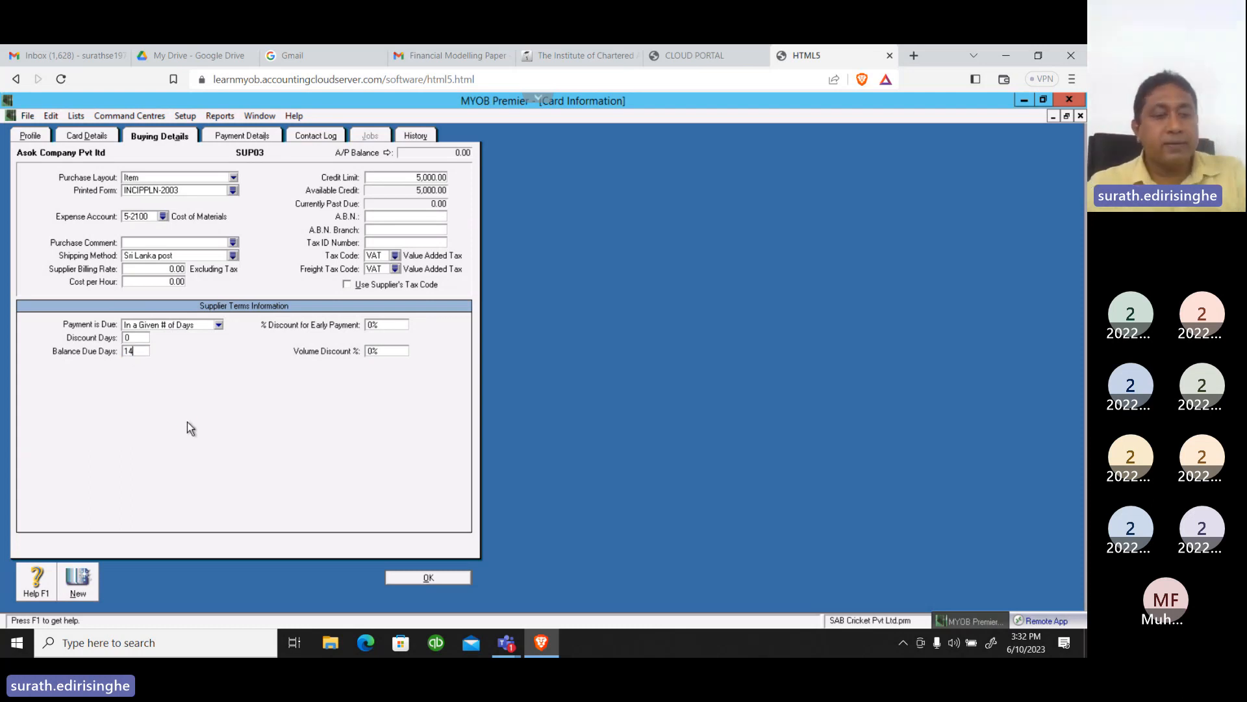
{"action": "key", "text": "Tab"}
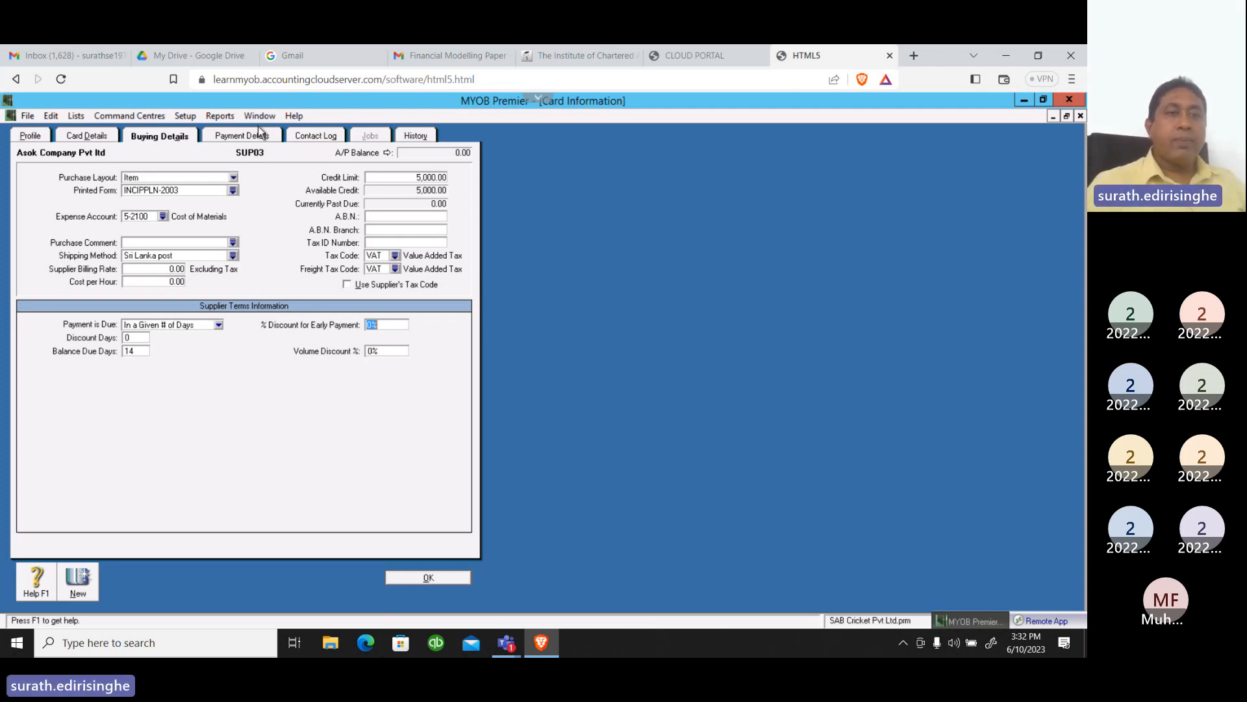
In the supplier's payment details, enter the bank account number and set the bank account name to SAMPATH BANK
{"action": "left_click", "coordinate": [253, 137]}
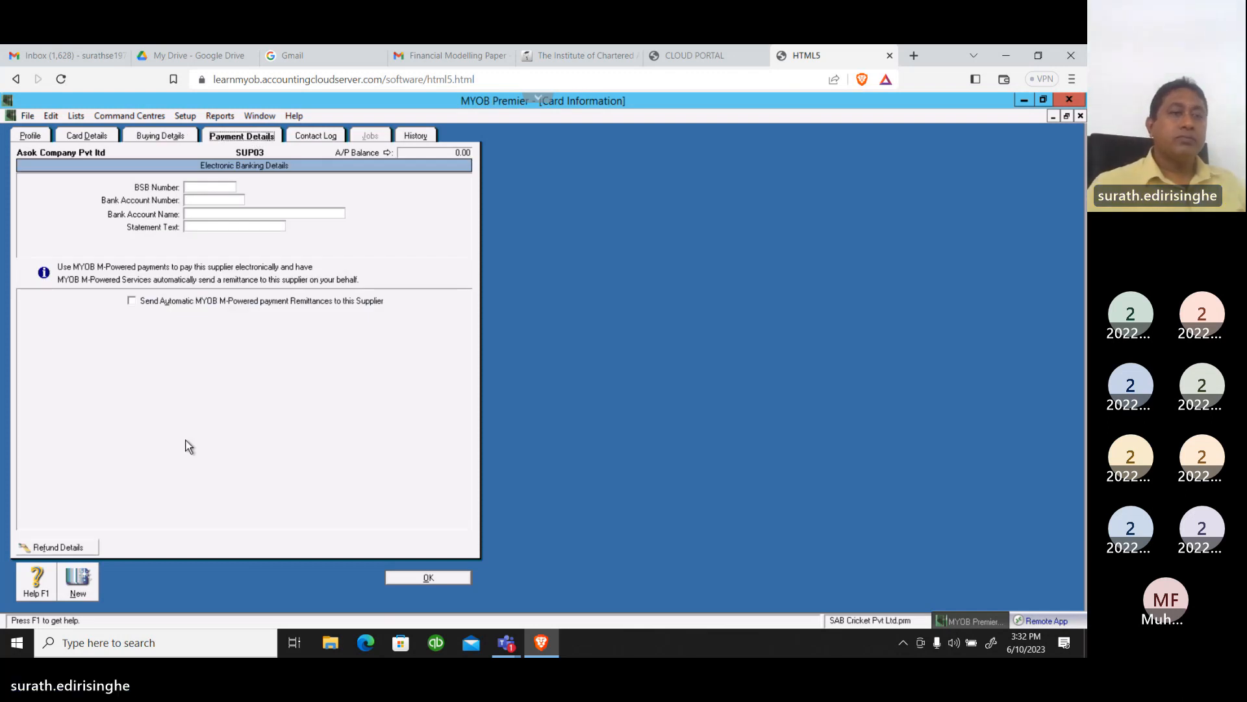
{"action": "left_click", "coordinate": [206, 200]}
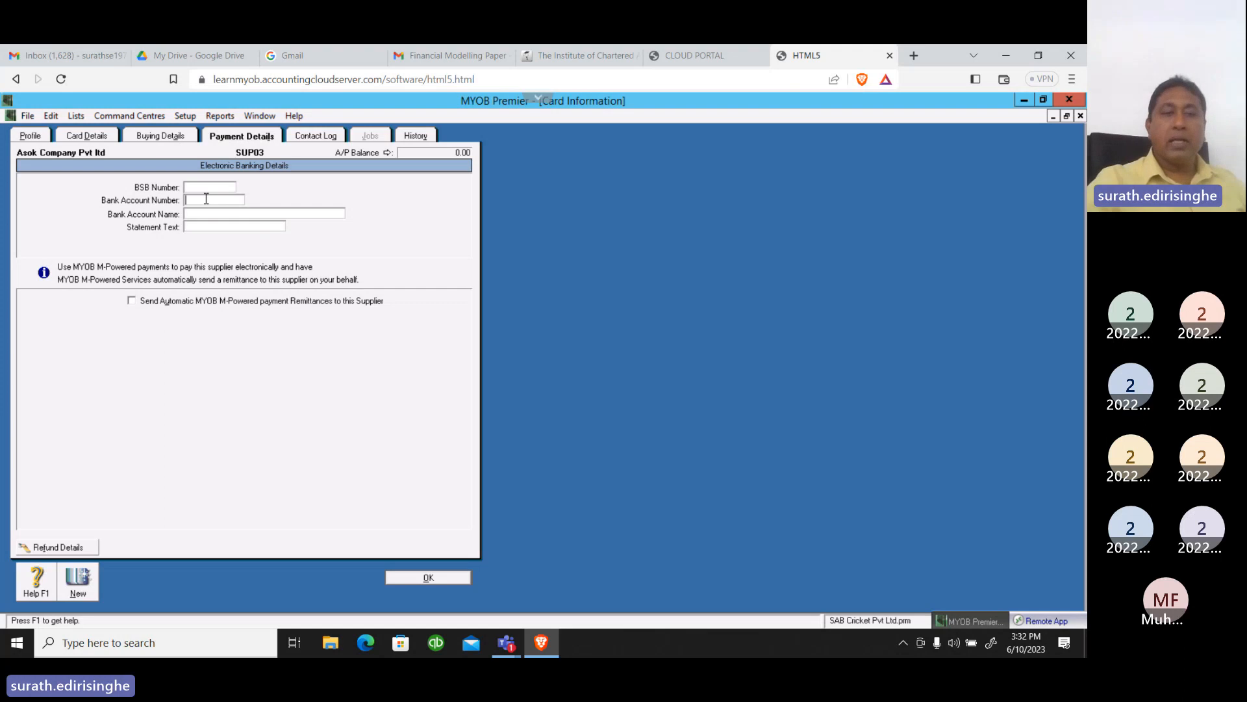
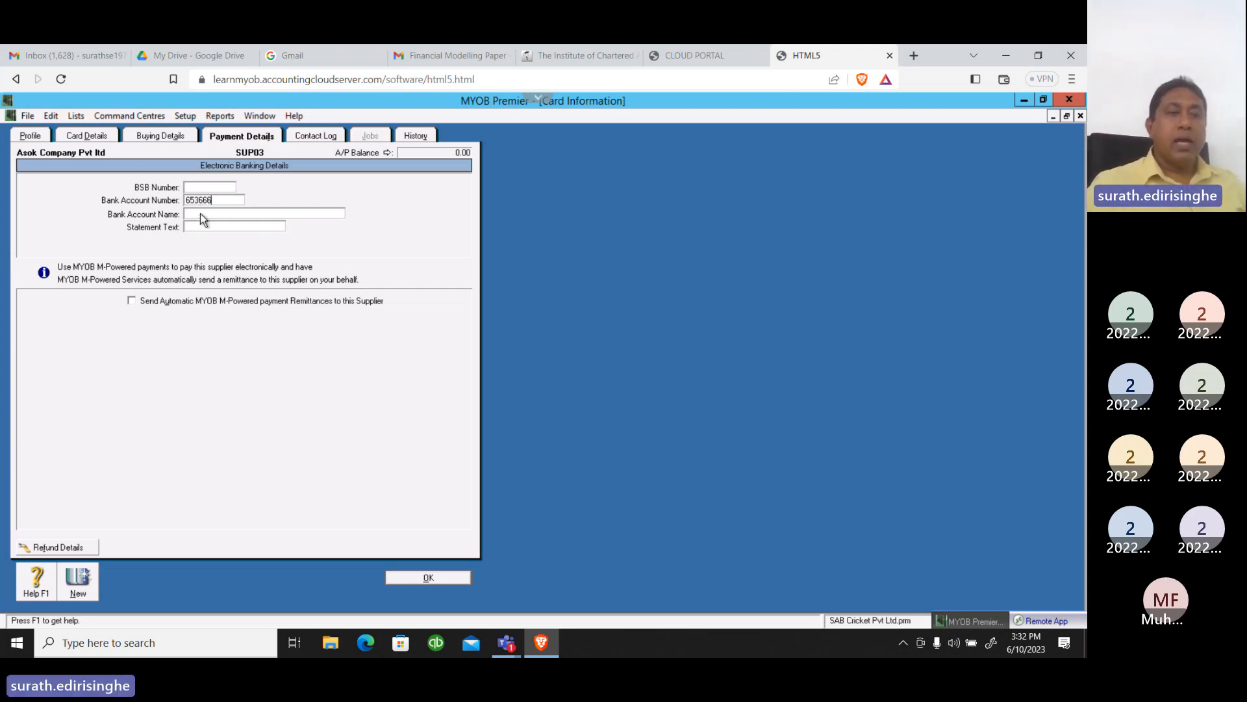
{"action": "left_click", "coordinate": [201, 212]}
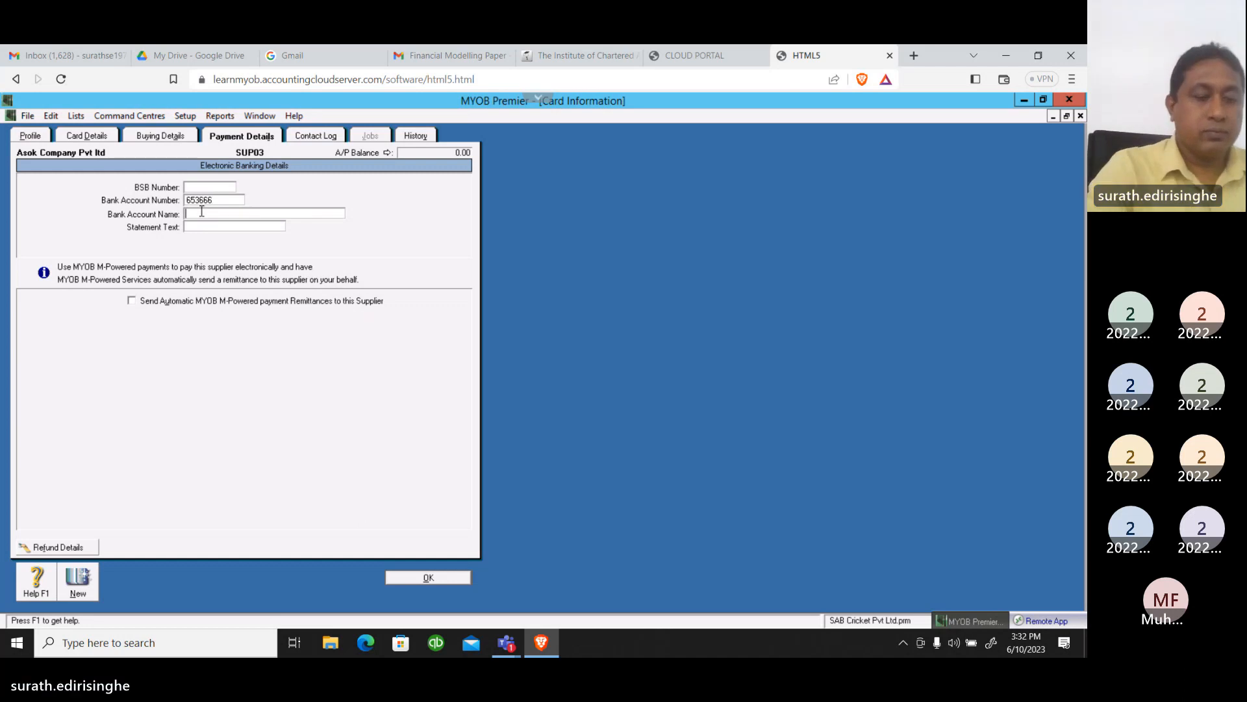
{"action": "type", "text": "SAMPA"}
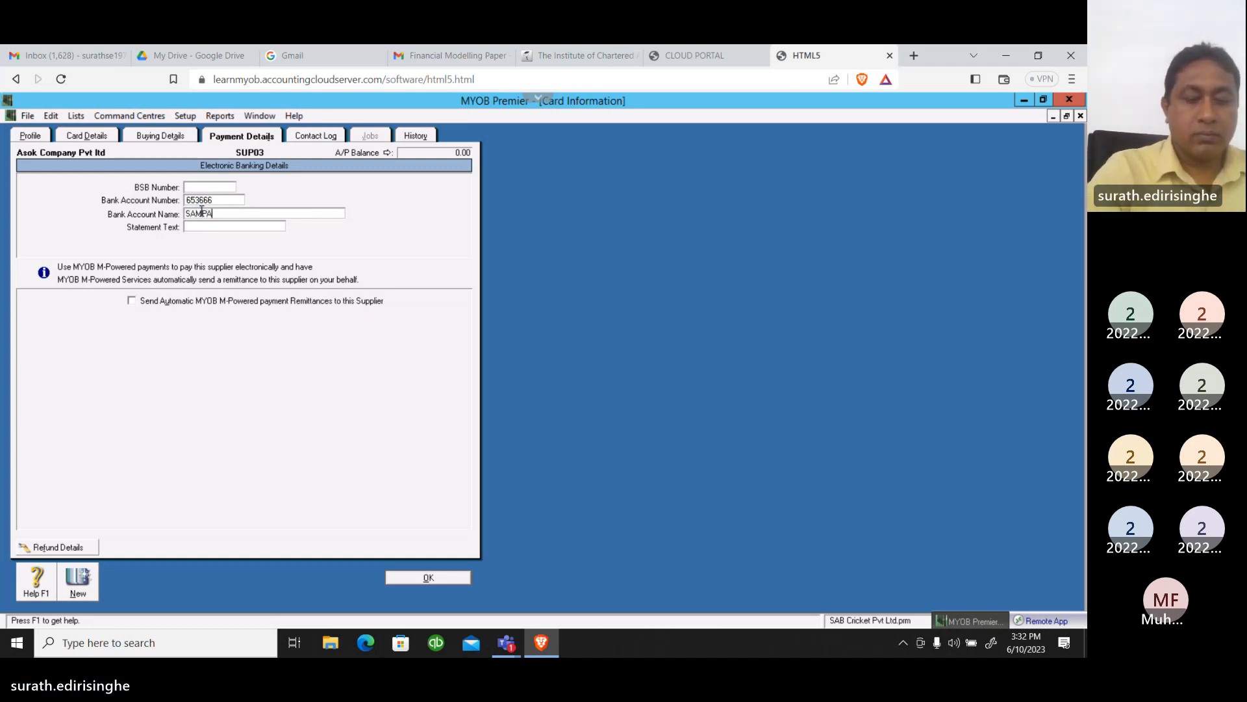
{"action": "type", "text": "TH BAN"}
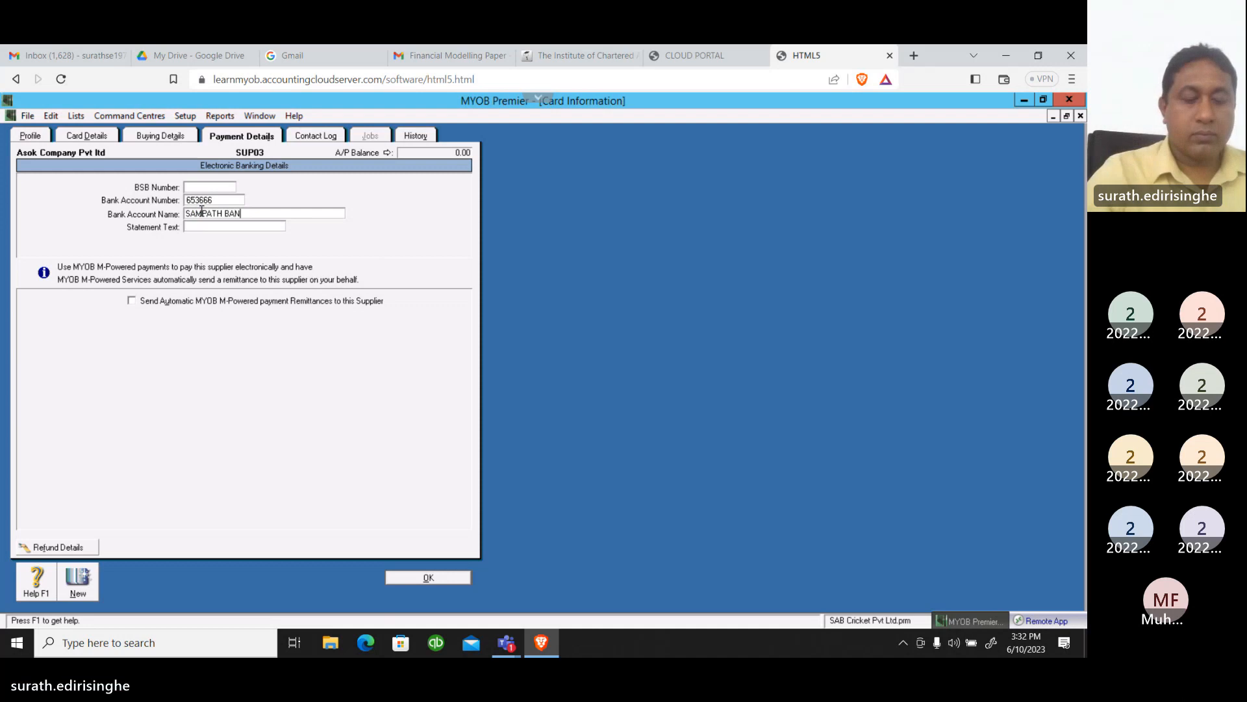
{"action": "type", "text": "K"}
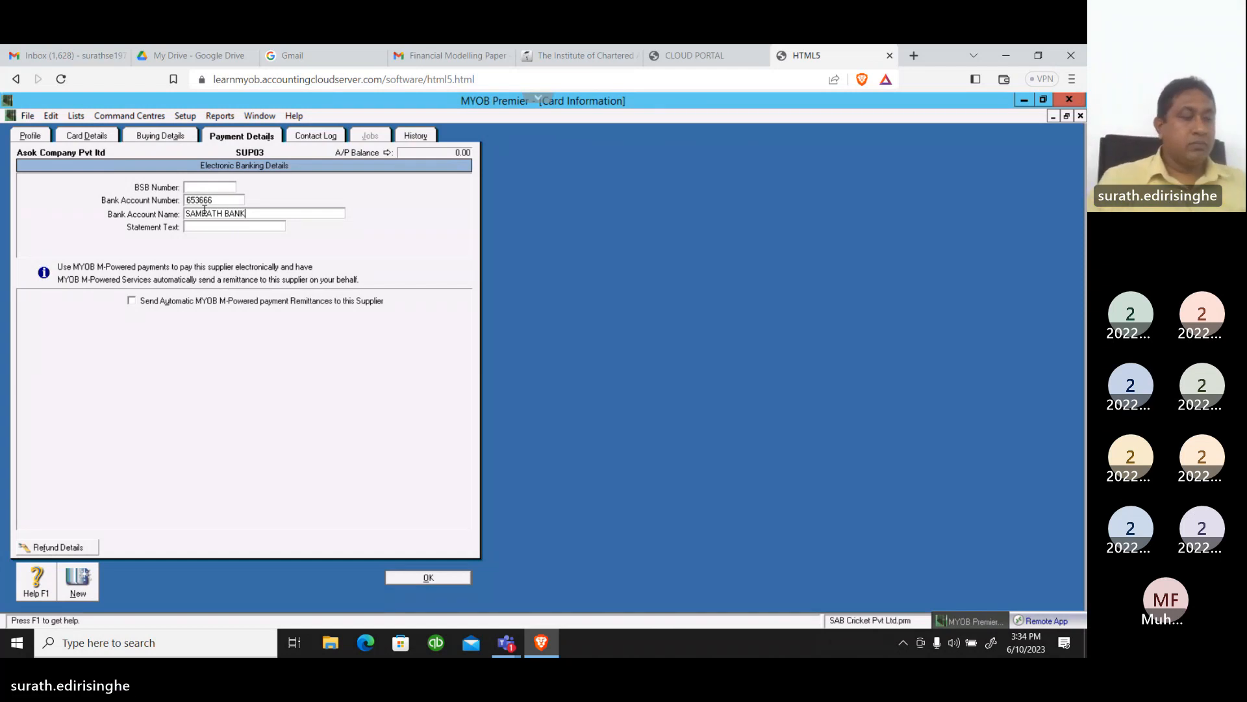
Save the supplier card and check the saved Asok Company Pvt ltd profile from the supplier list
{"action": "left_click", "coordinate": [435, 581]}
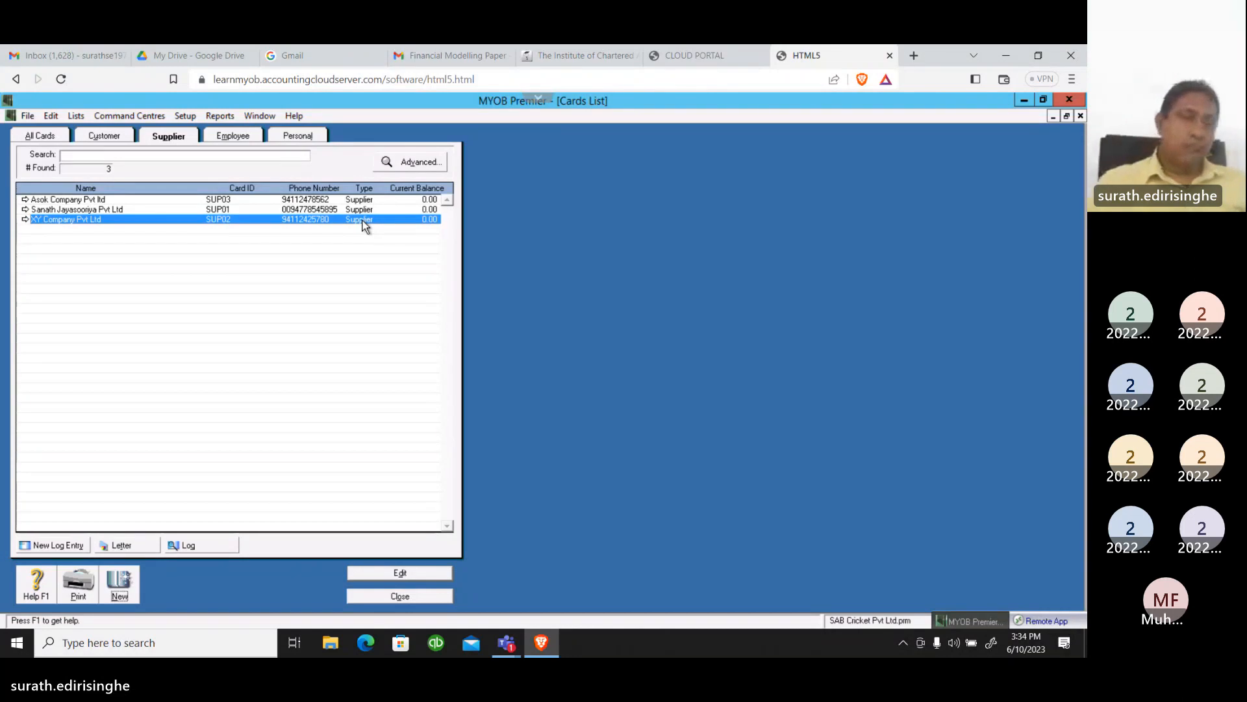
{"action": "left_click", "coordinate": [25, 200]}
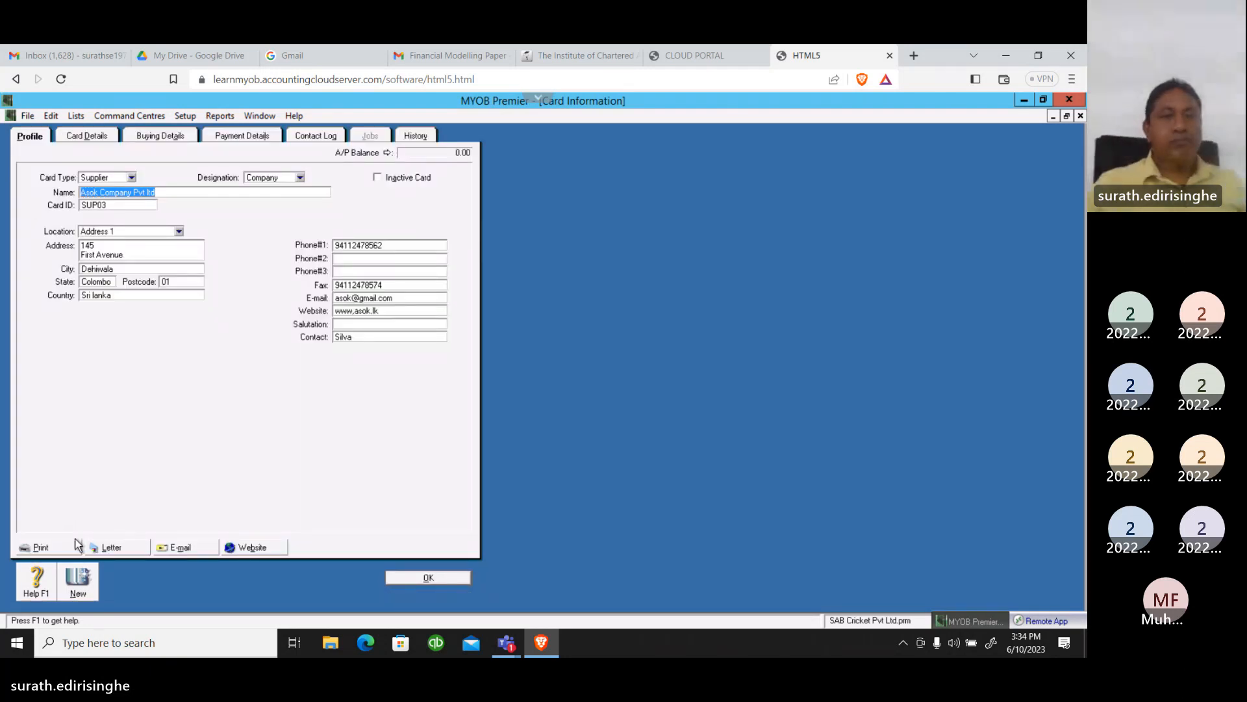
{"action": "left_click", "coordinate": [429, 576]}
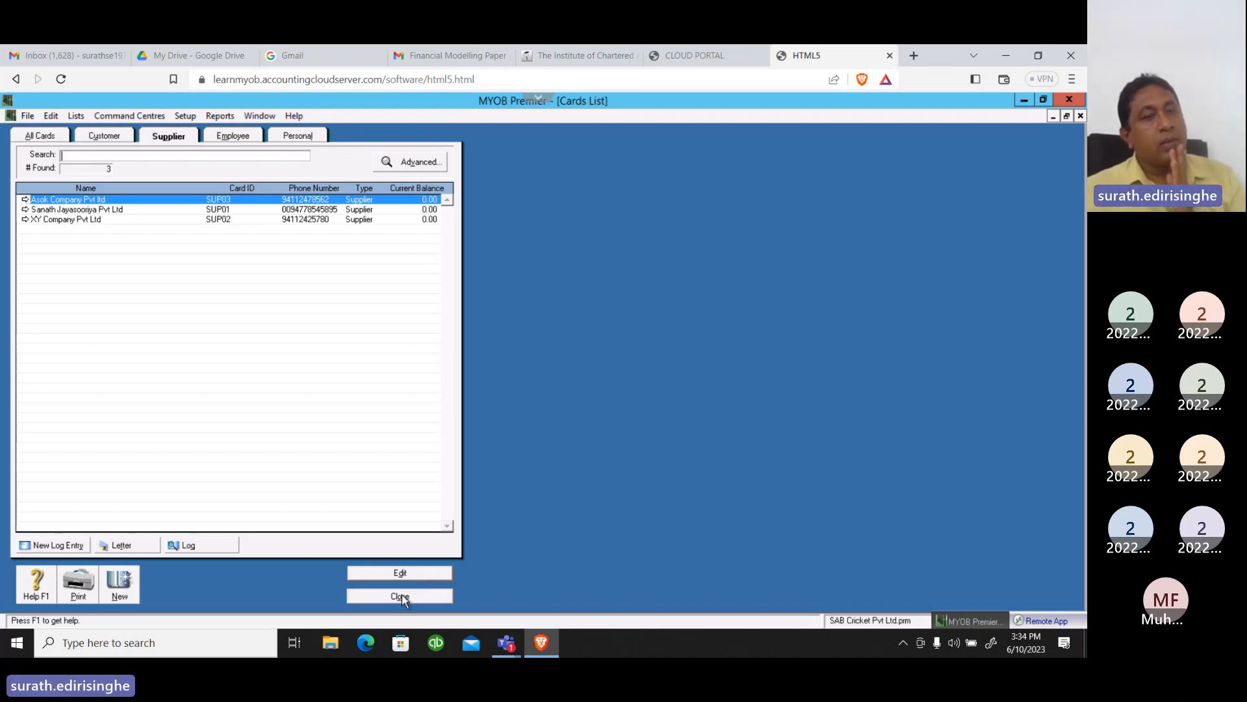
Create a new supplier card with the Company designation, named Kumara Cricket pvt Ltd
{"action": "left_click", "coordinate": [120, 576]}
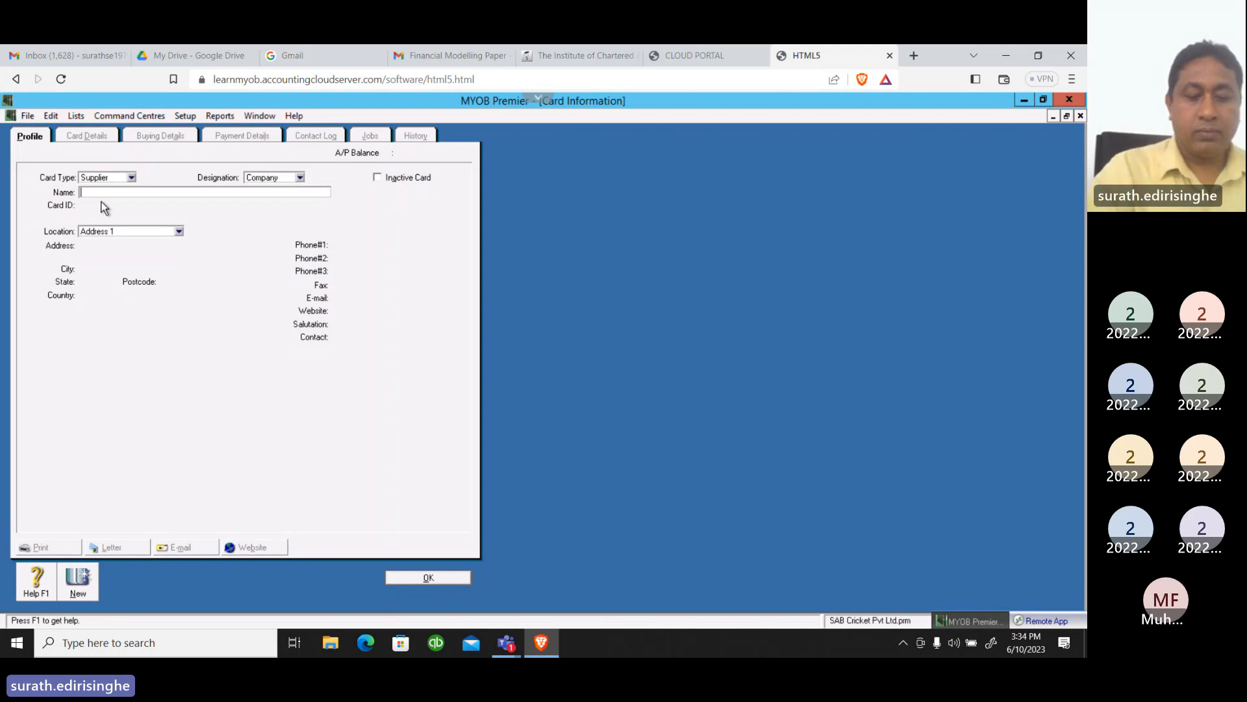
{"action": "type", "text": "Kuma"}
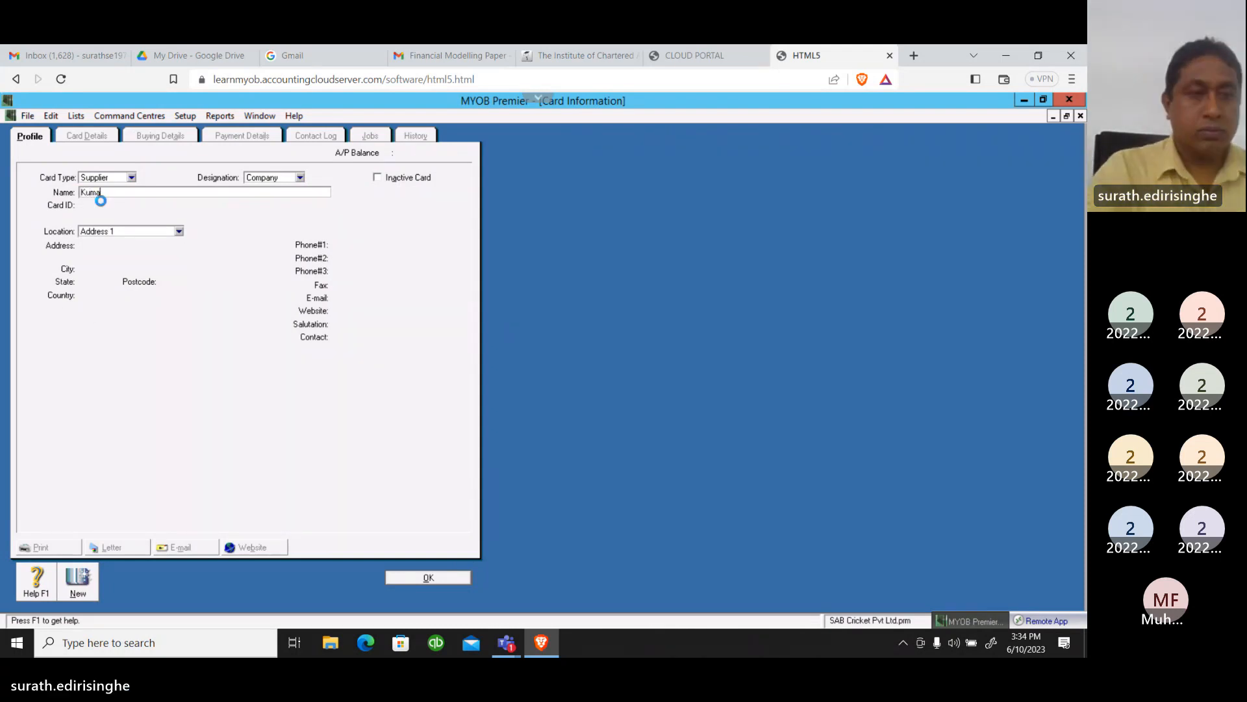
{"action": "type", "text": "ra C"}
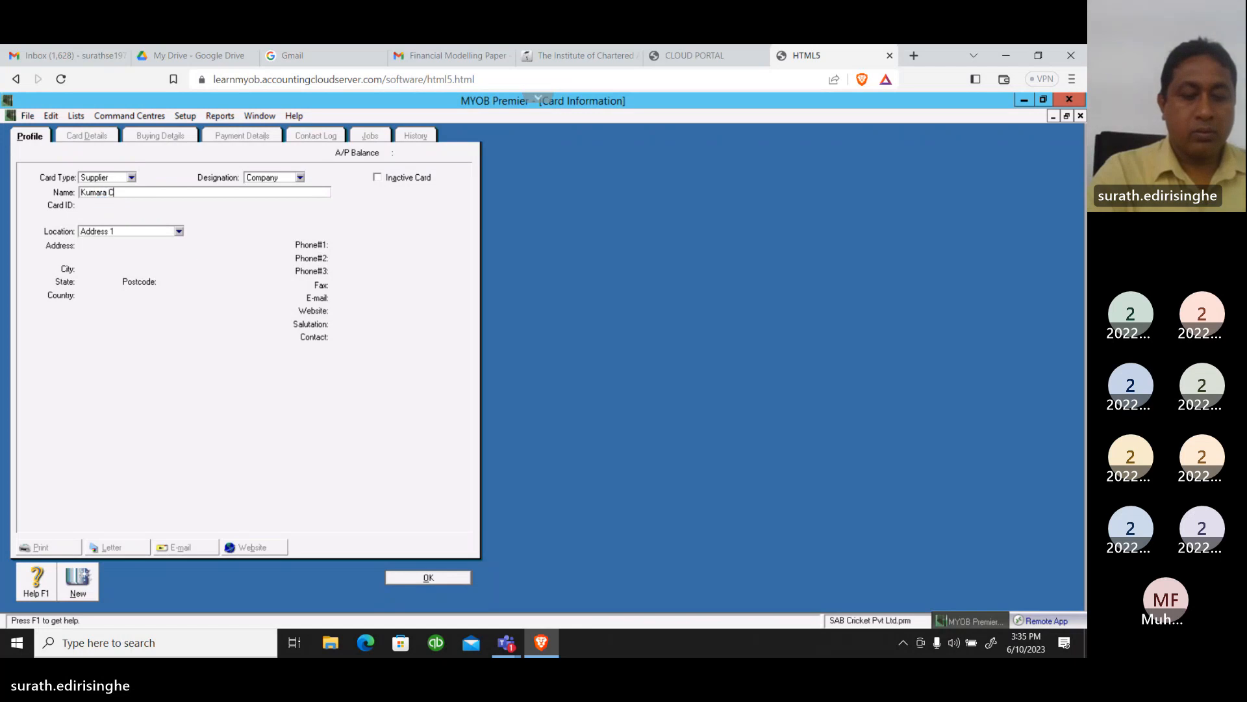
{"action": "type", "text": "ricket pvt"}
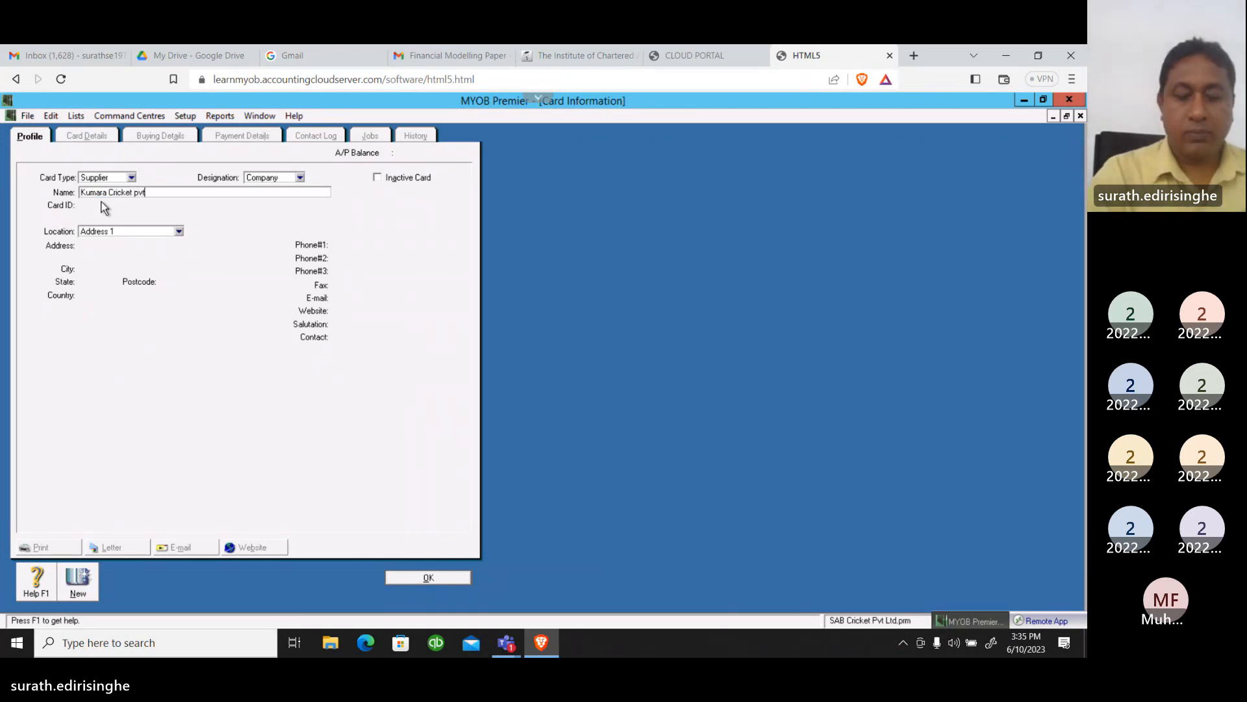
{"action": "type", "text": " Ltd"}
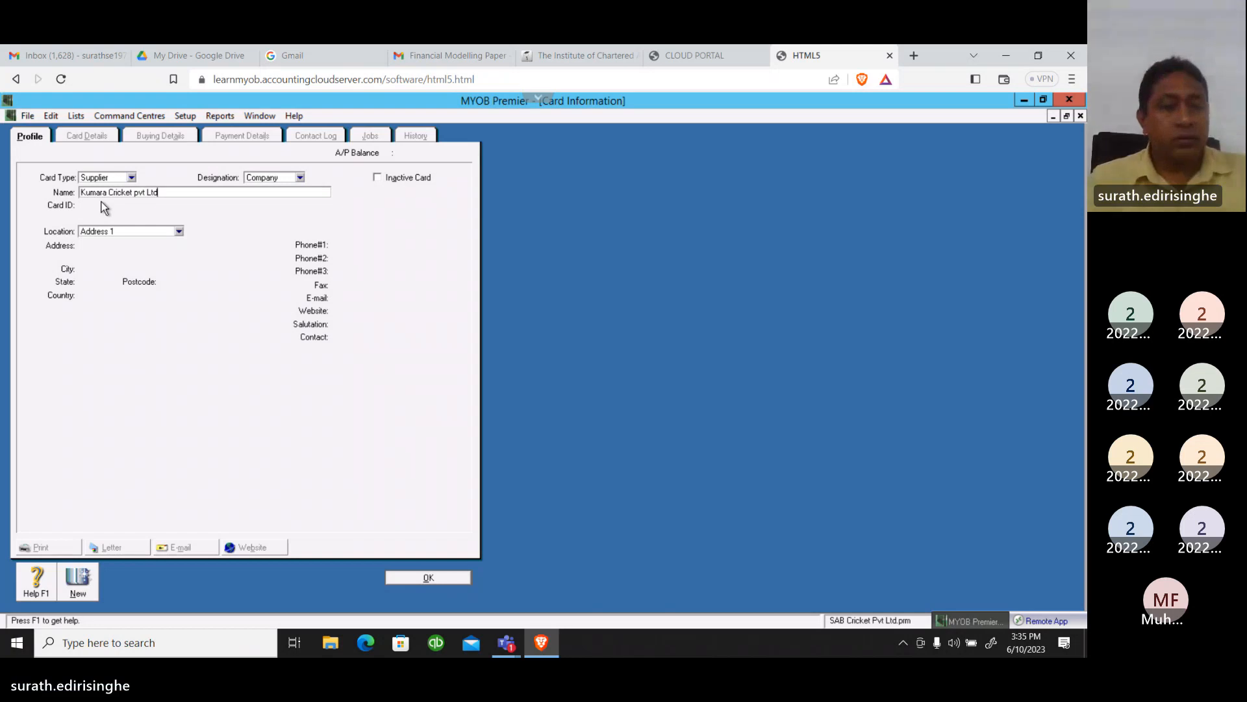
{"action": "key", "text": "Tab"}
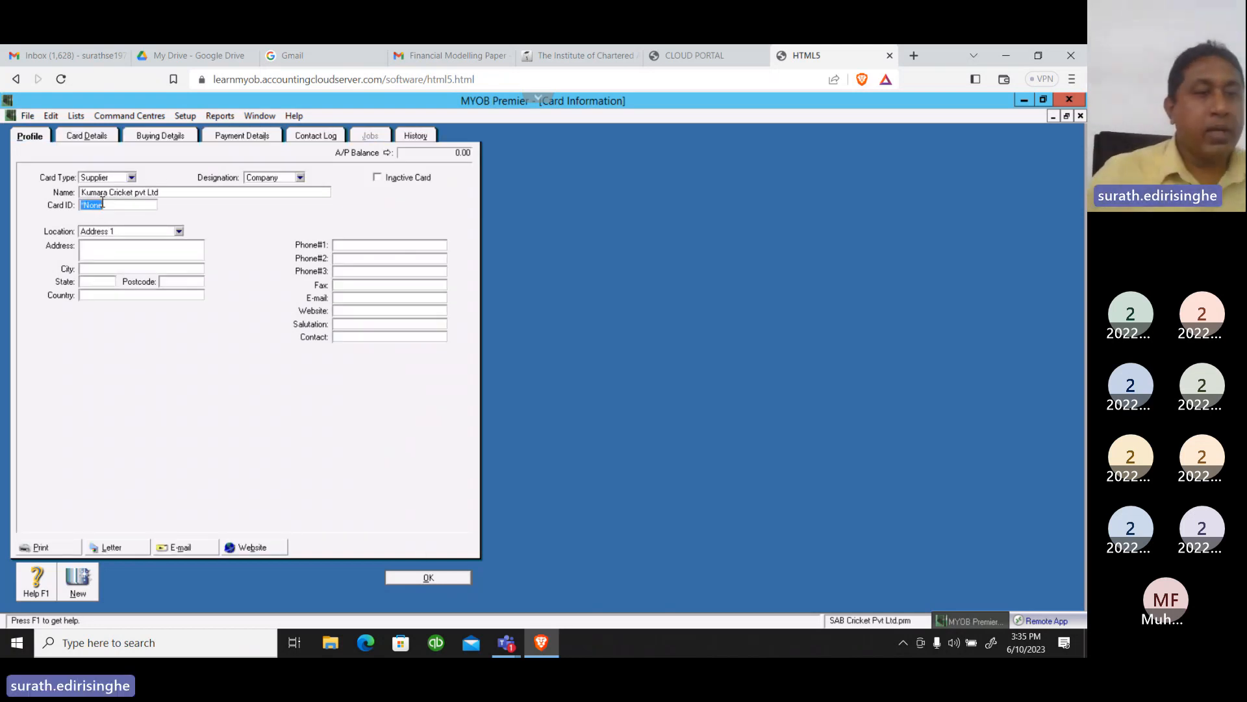
Give the new supplier a card ID in the SUP series
{"action": "type", "text": "S"}
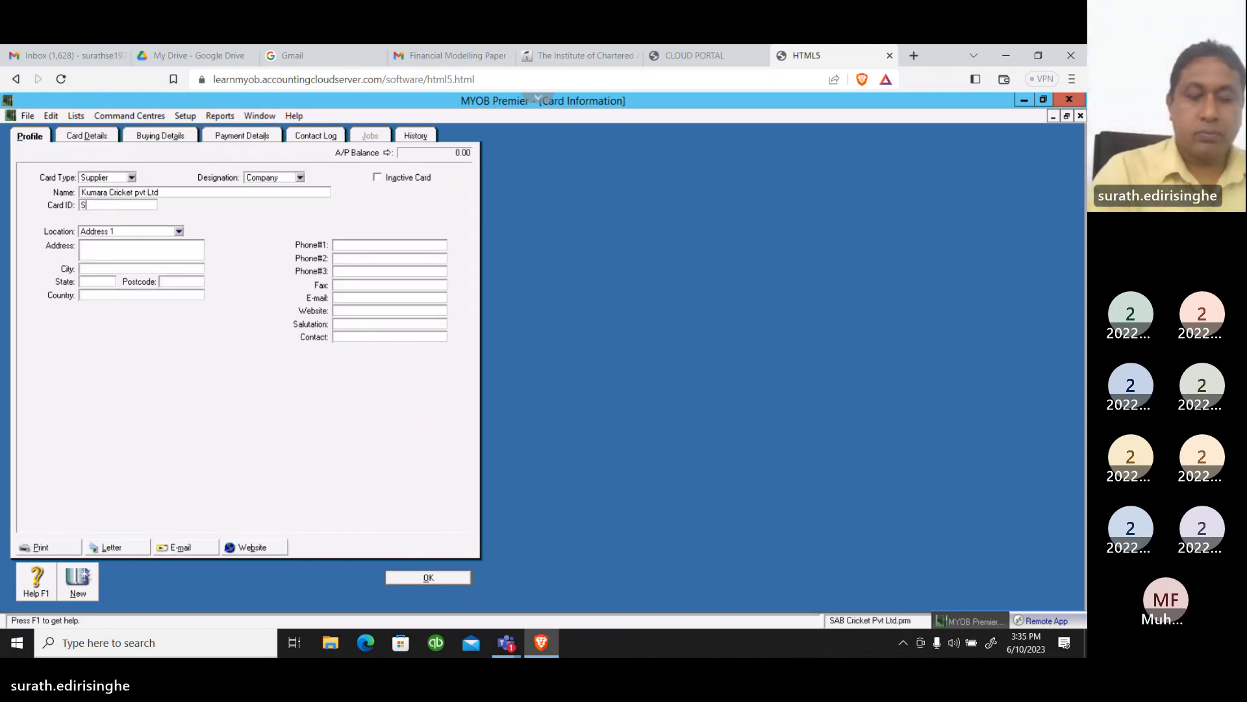
{"action": "type", "text": "UP01"}
{"action": "key", "text": "Tab"}
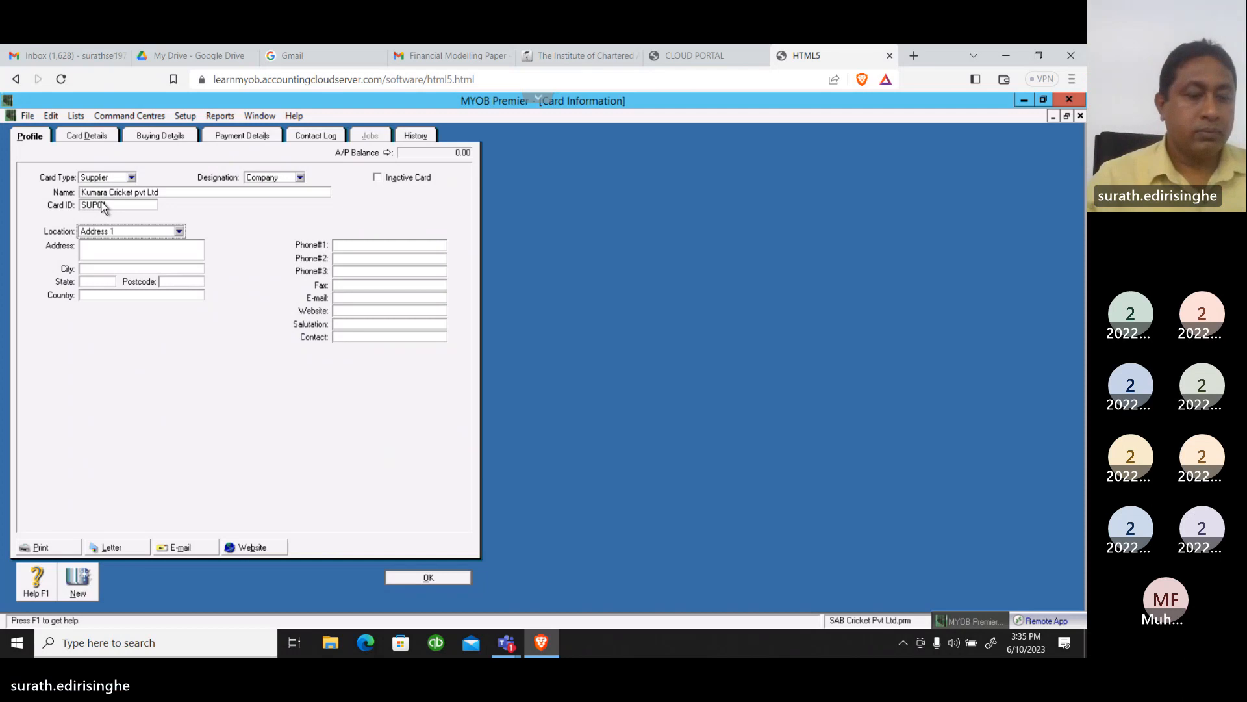
Enter the supplier's street address on two lines under the Address 1 location
{"action": "key", "text": "Tab"}
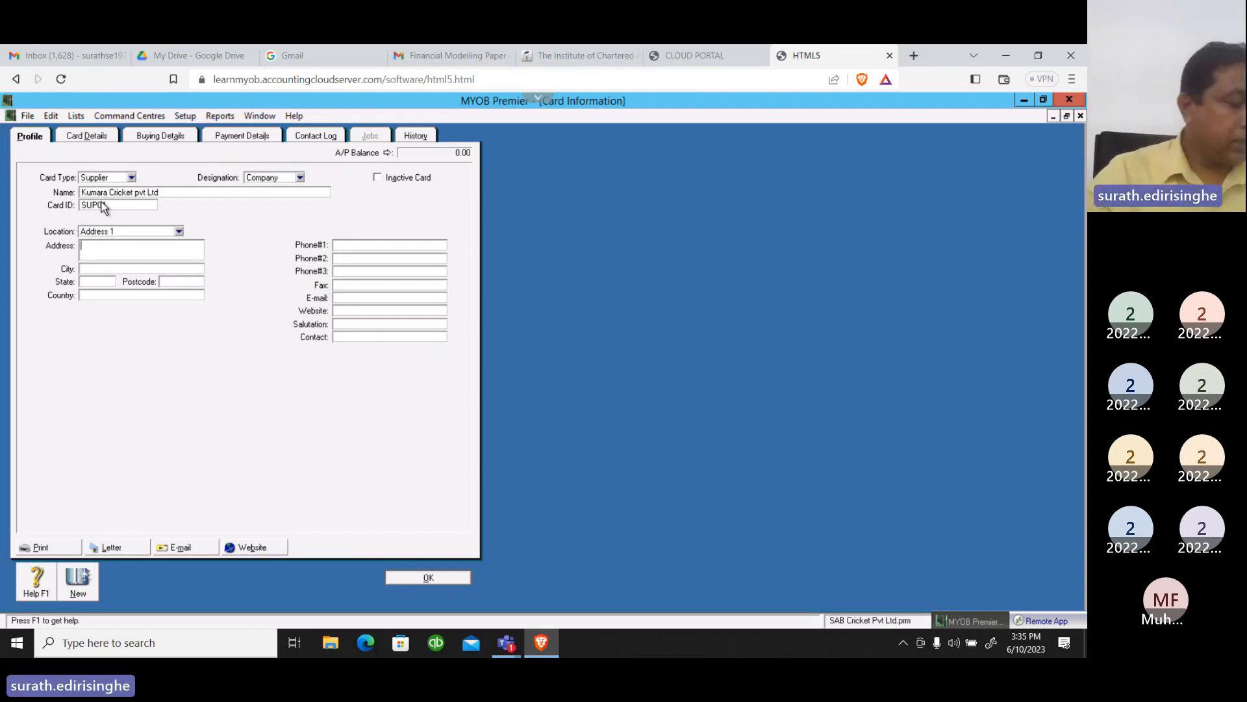
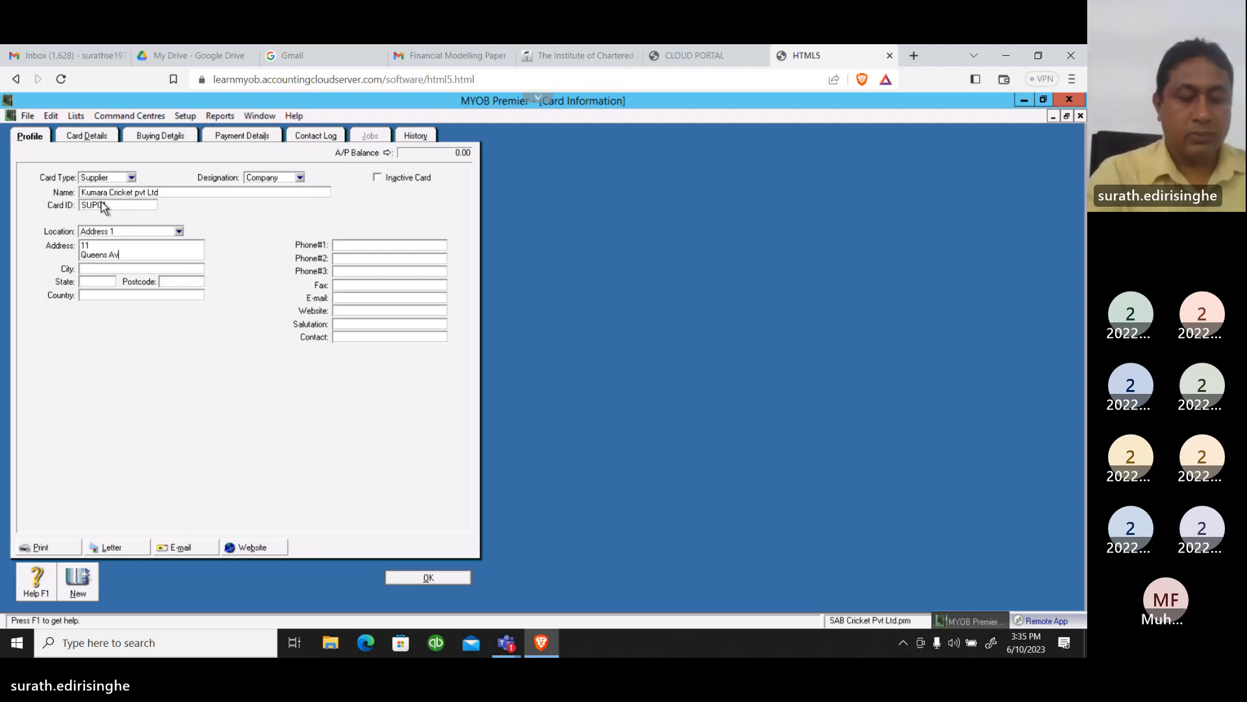
{"action": "key", "text": "Tab"}
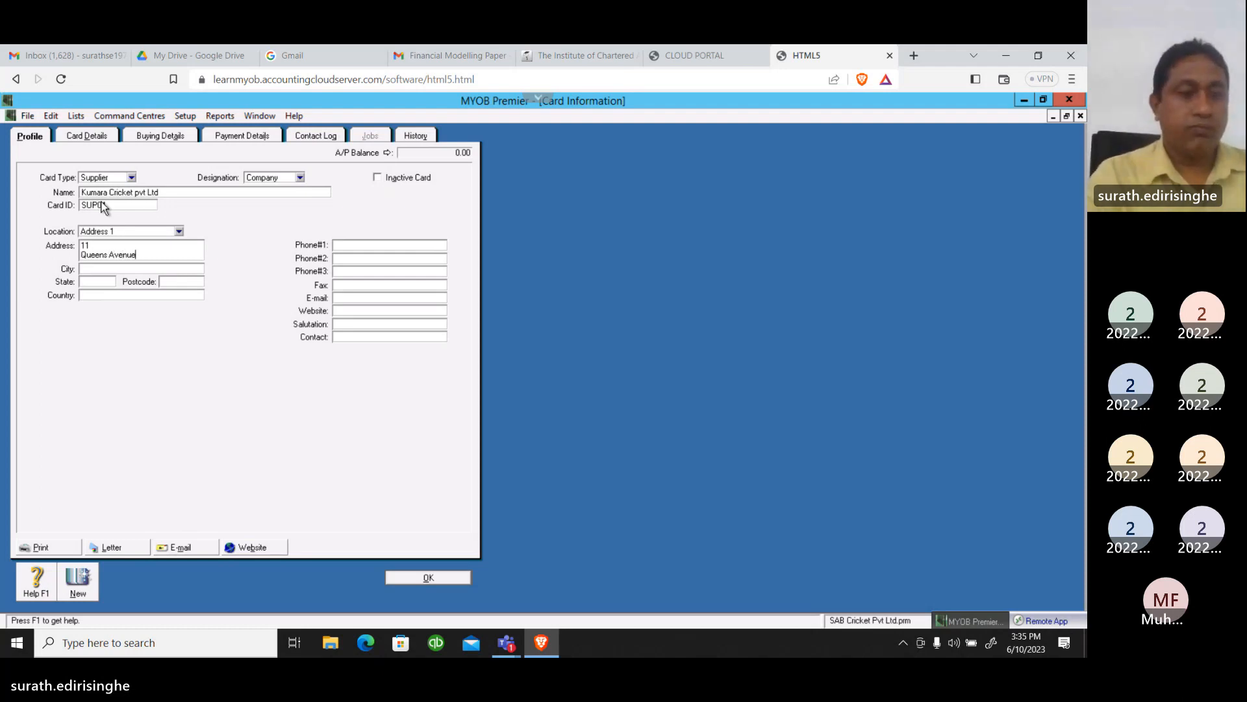
Fill in the city and state of the supplier's address
{"action": "type", "text": "C"}
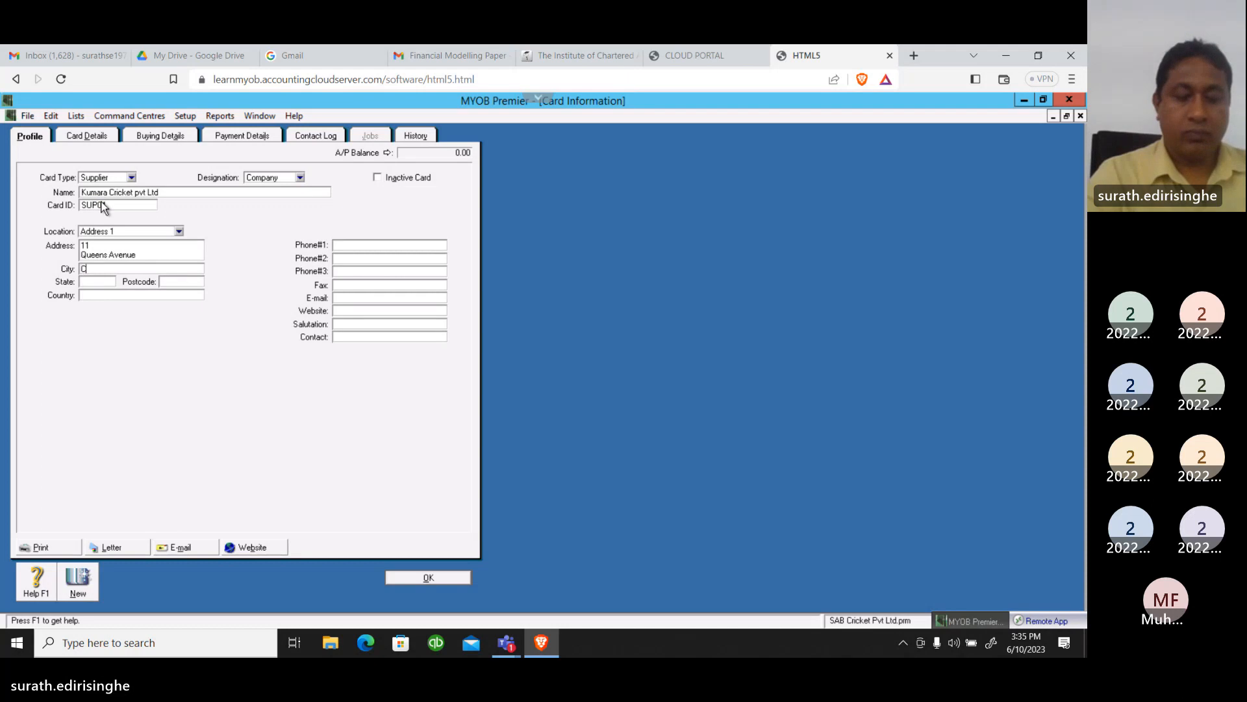
{"action": "type", "text": "olombo"}
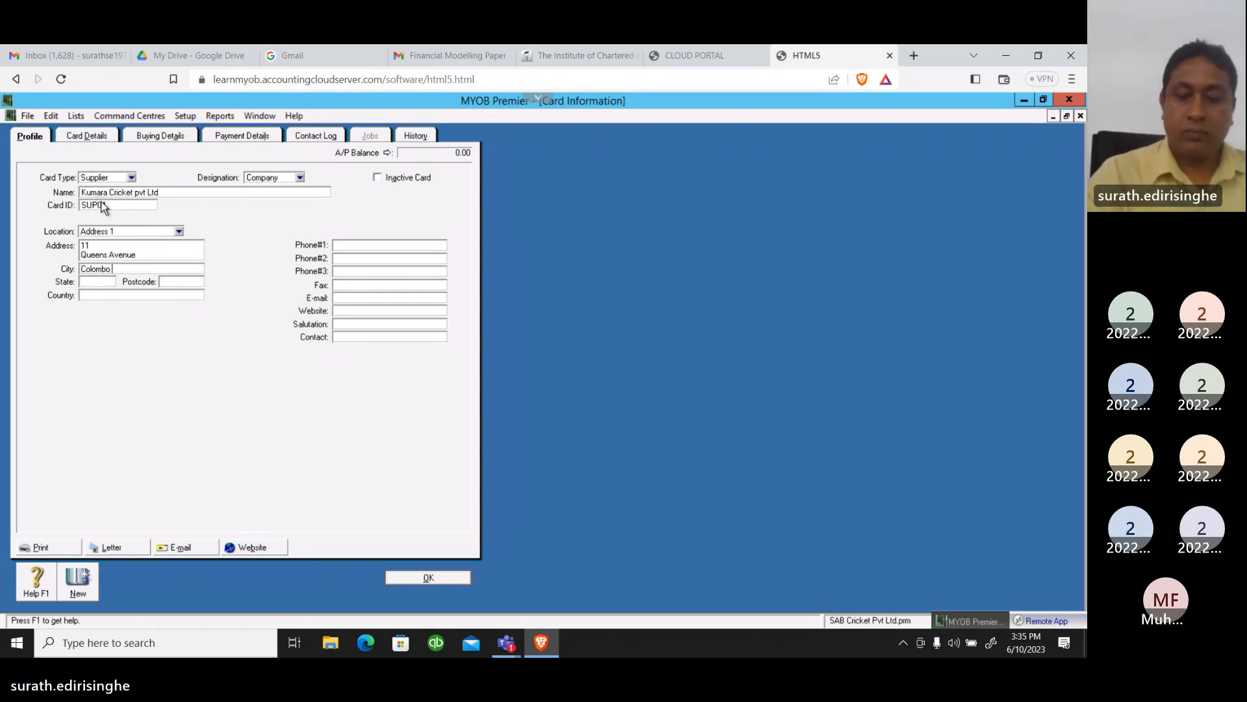
{"action": "type", "text": " 7"}
{"action": "key", "text": "Tab"}
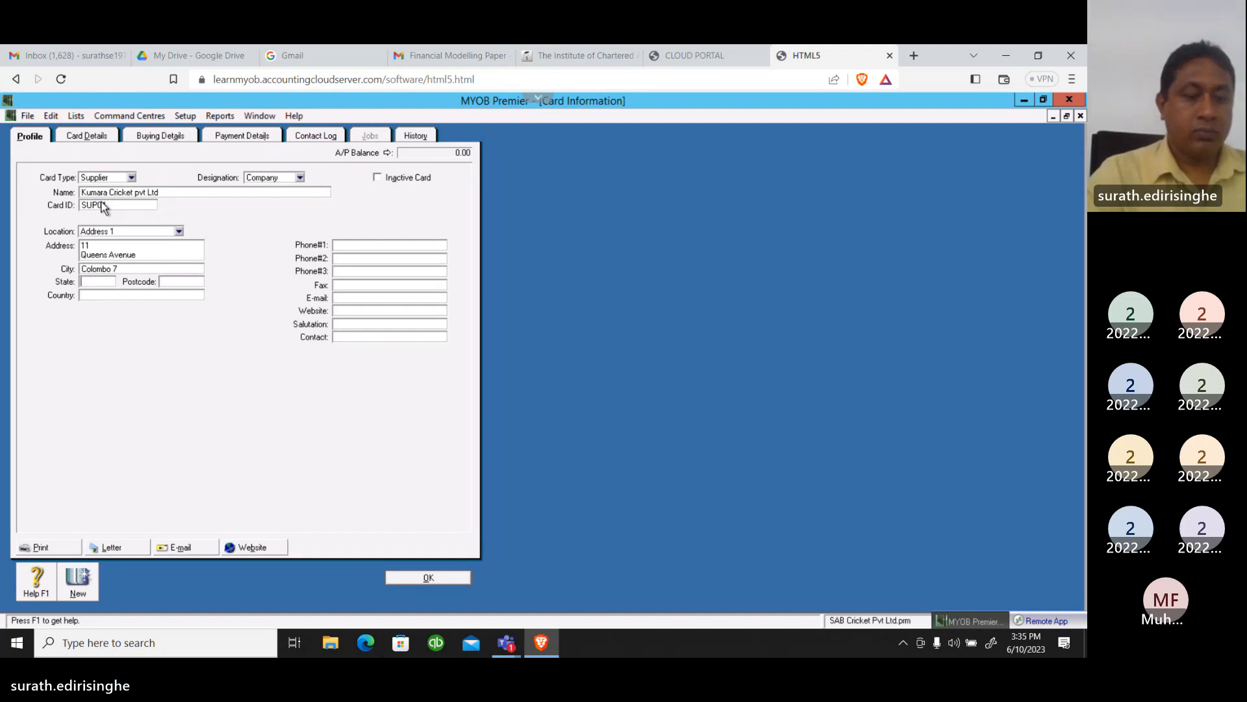
{"action": "type", "text": "Colo"}
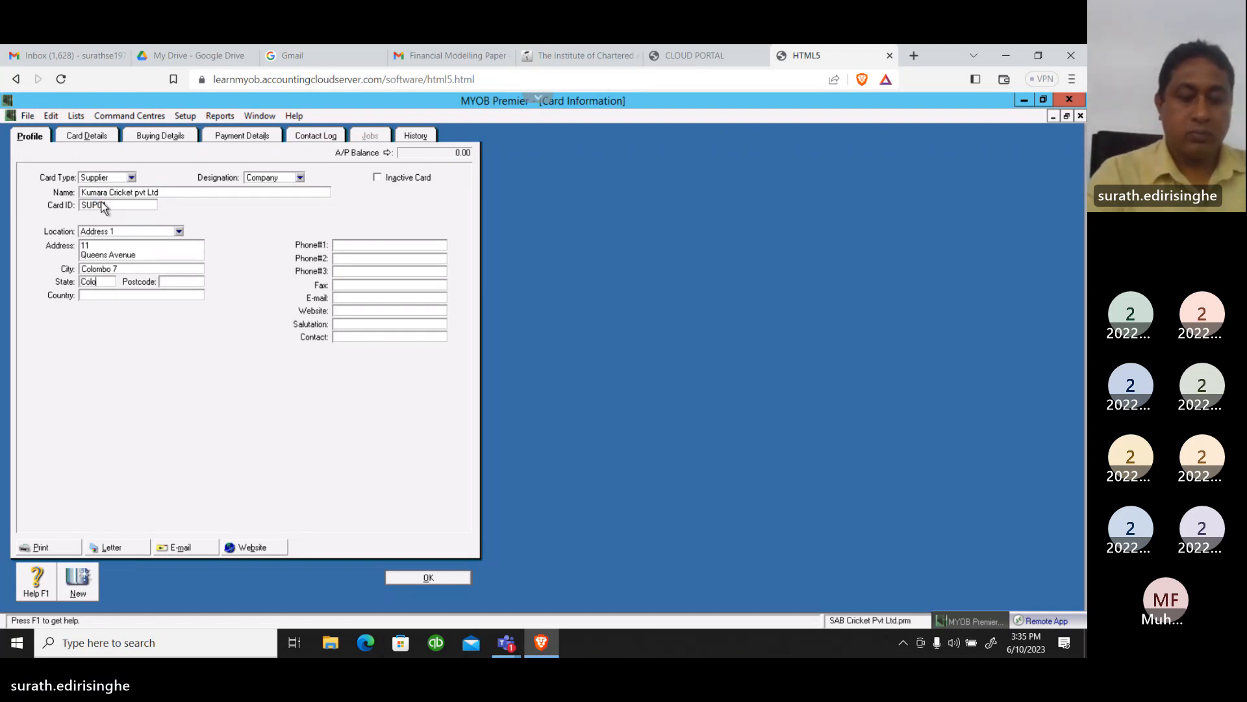
{"action": "type", "text": "mbo"}
{"action": "key", "text": "Tab"}
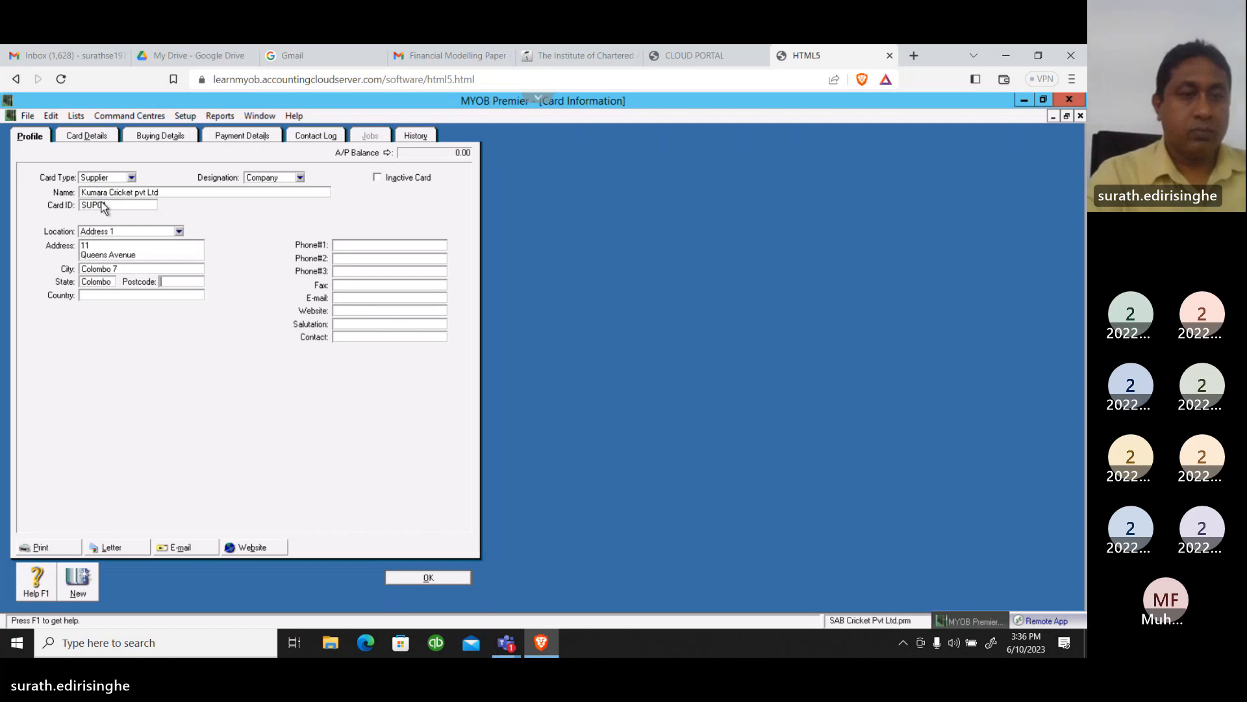
Enter the supplier's postcode and set the country to sri lanka
{"action": "type", "text": "01"}
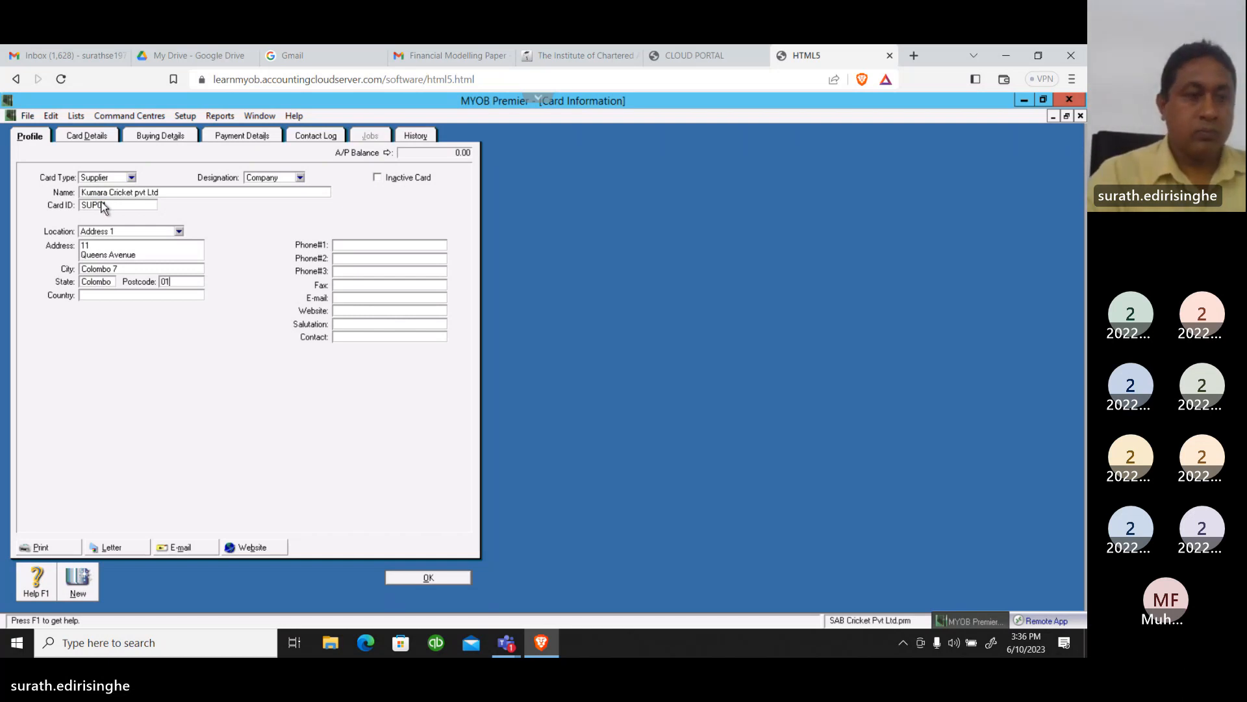
{"action": "key", "text": "Tab"}
{"action": "type", "text": "sr"}
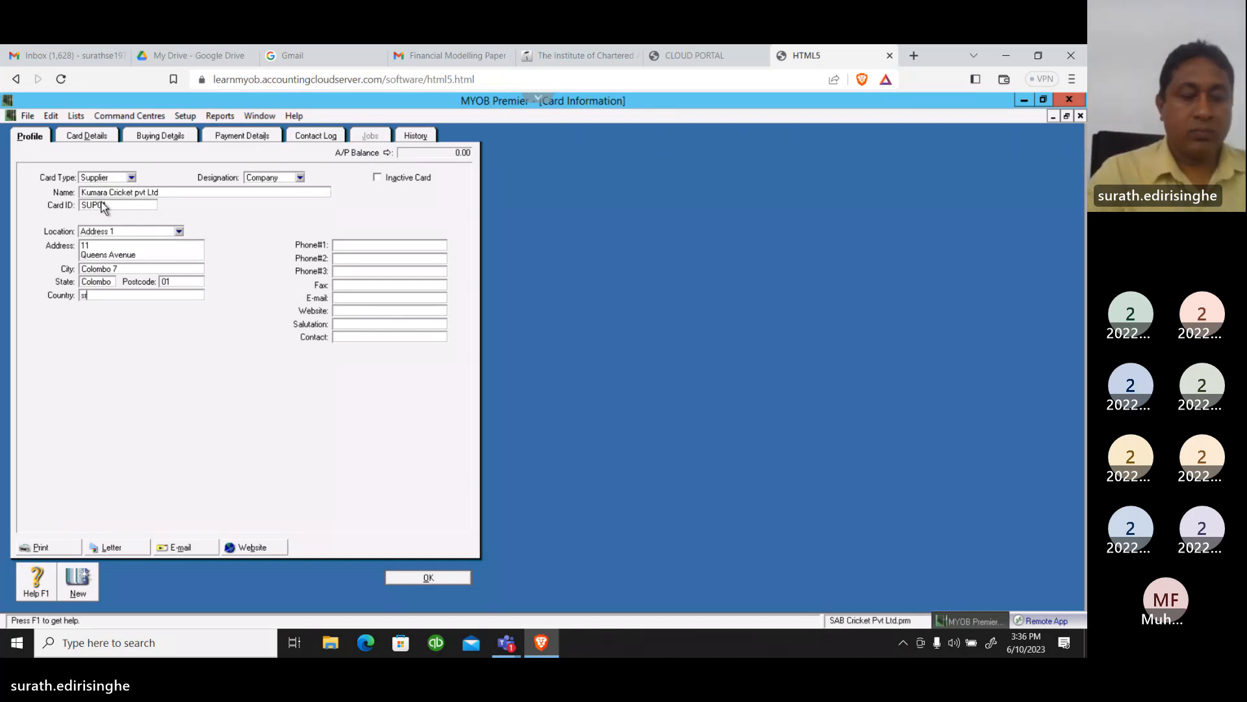
{"action": "type", "text": "i la"}
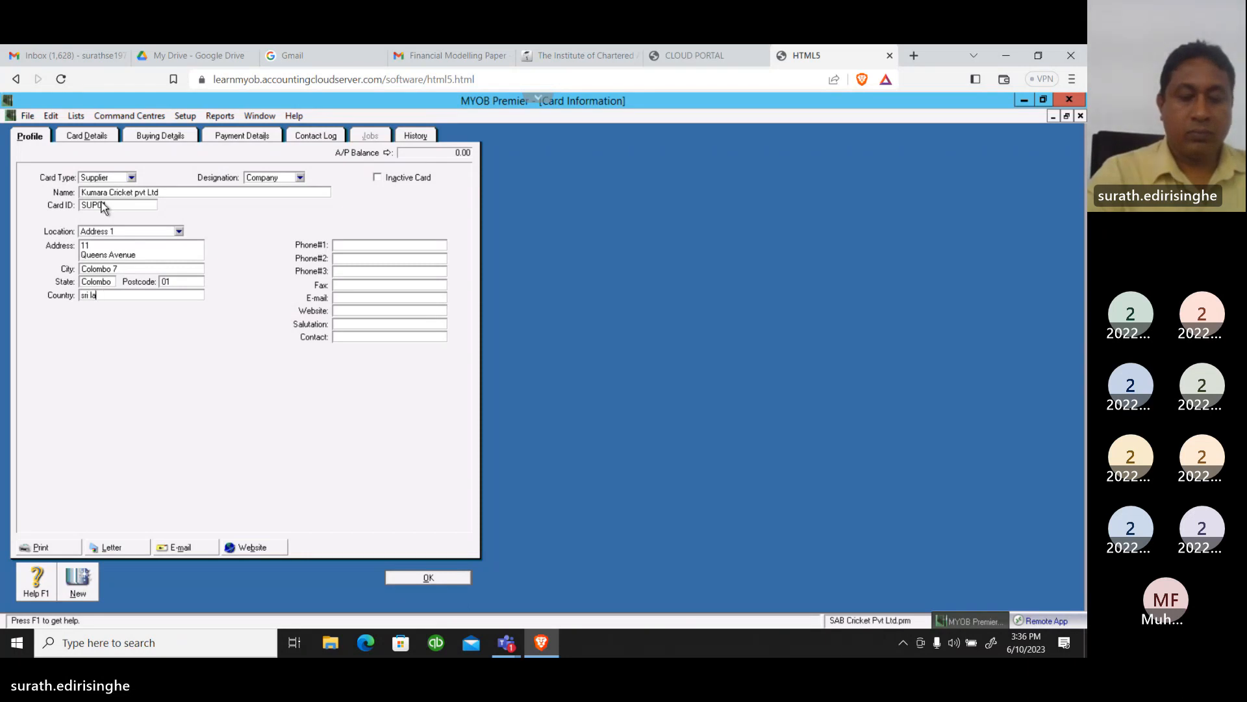
{"action": "type", "text": "nka"}
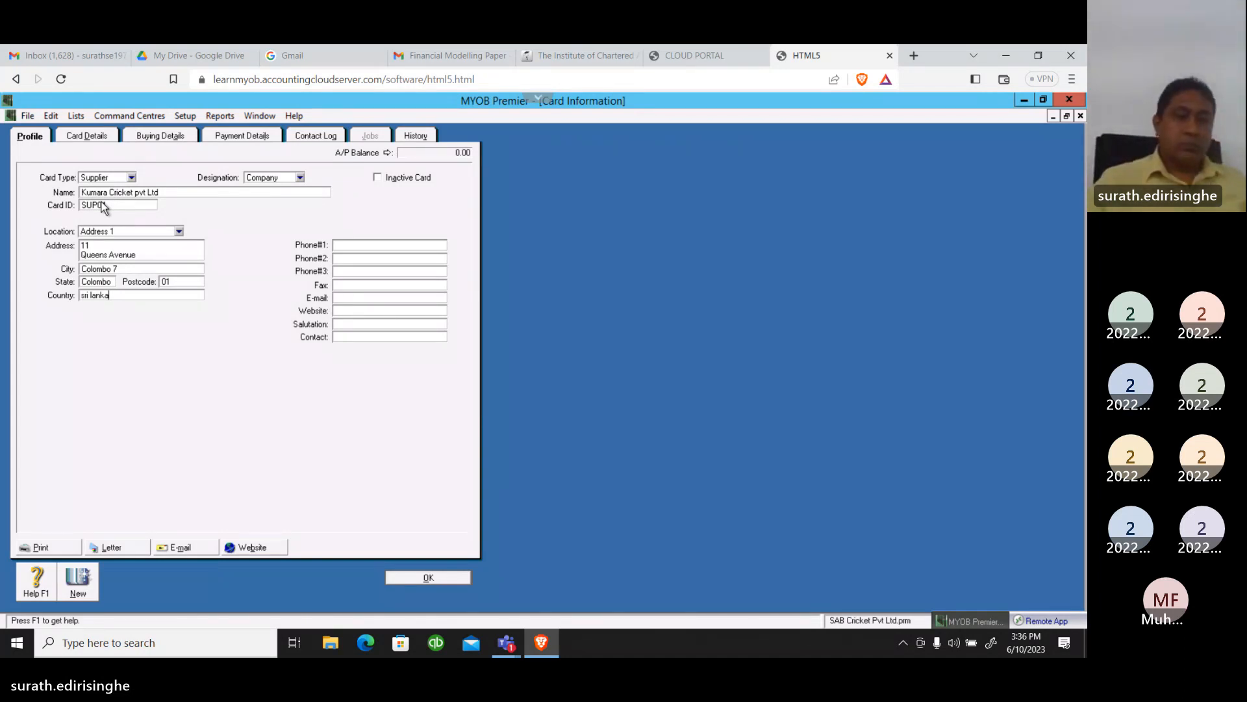
Enter the supplier's telephone number as Phone#1
{"action": "left_click", "coordinate": [362, 249]}
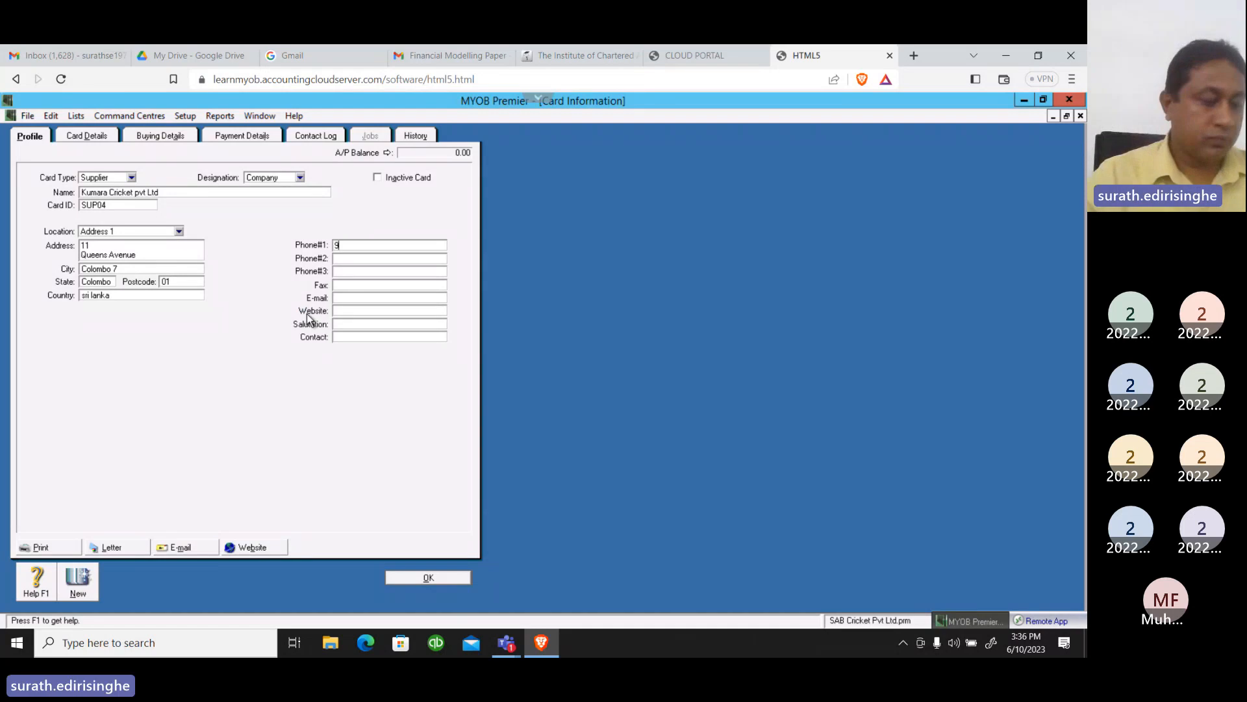
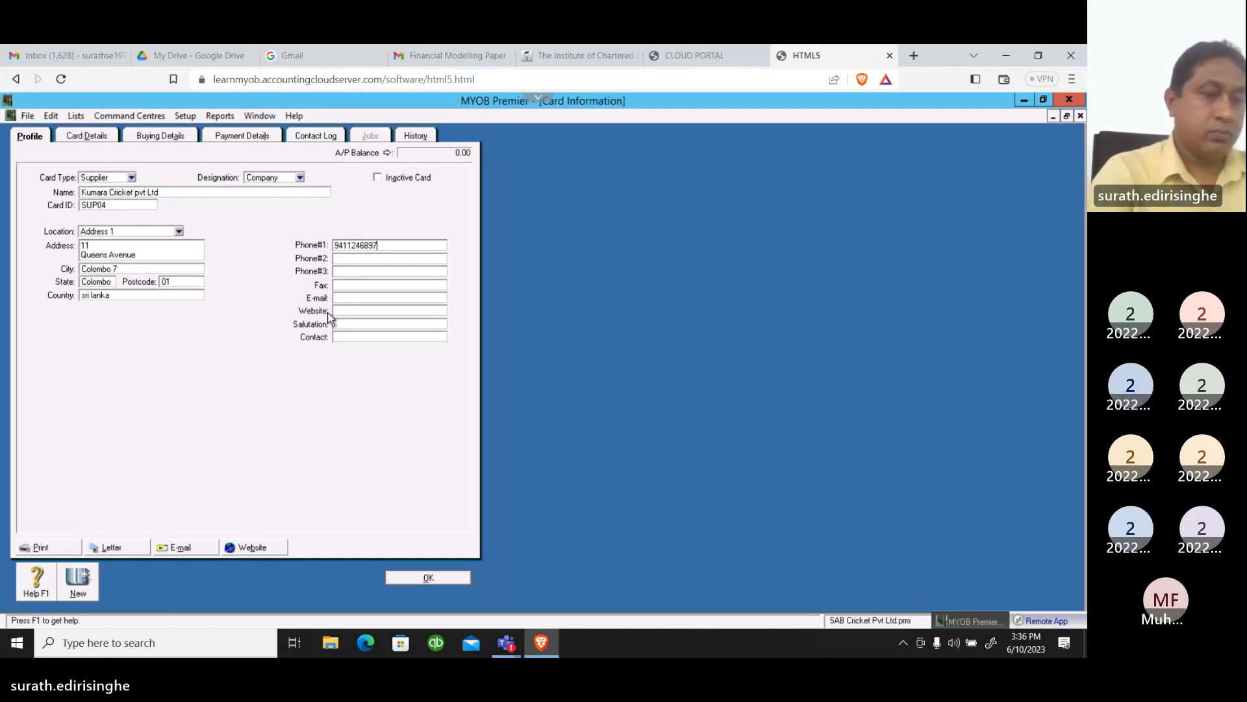
Leave Phone#2, Phone#3 and Fax blank and enter the second contact number in the E-mail field
{"action": "key", "text": "Tab"}
{"action": "key", "text": "Tab"}
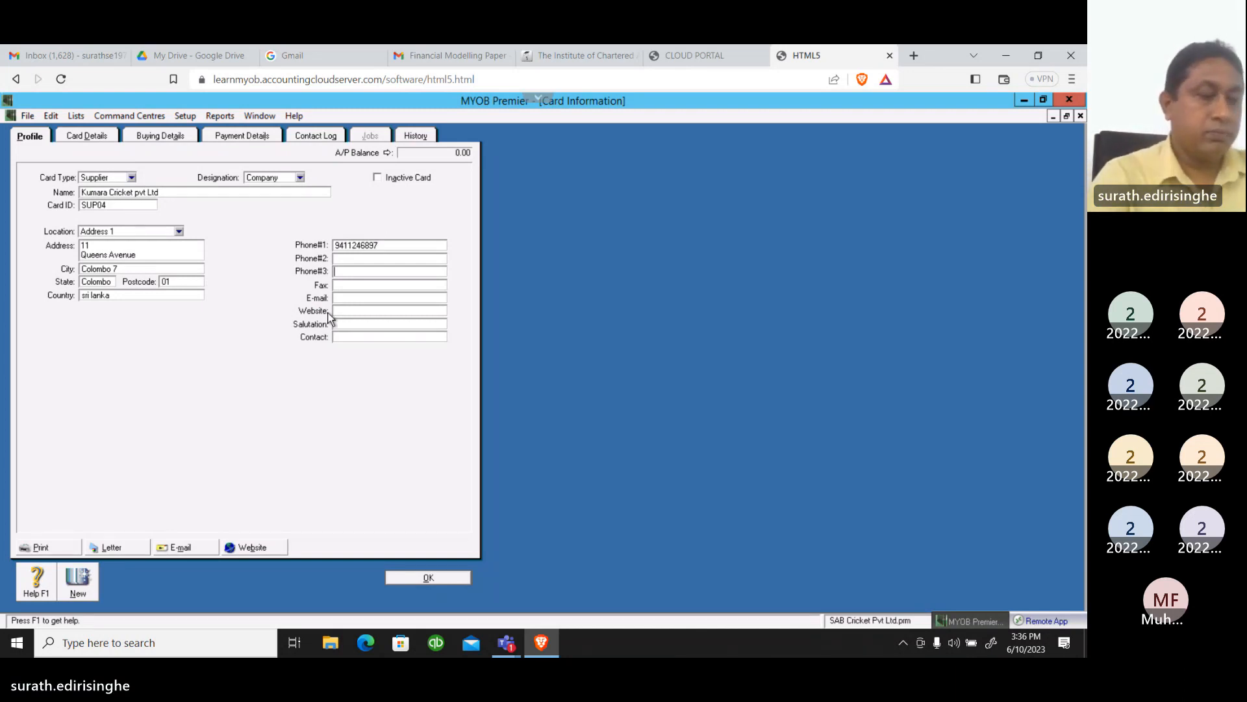
{"action": "key", "text": "Tab"}
{"action": "key", "text": "Tab"}
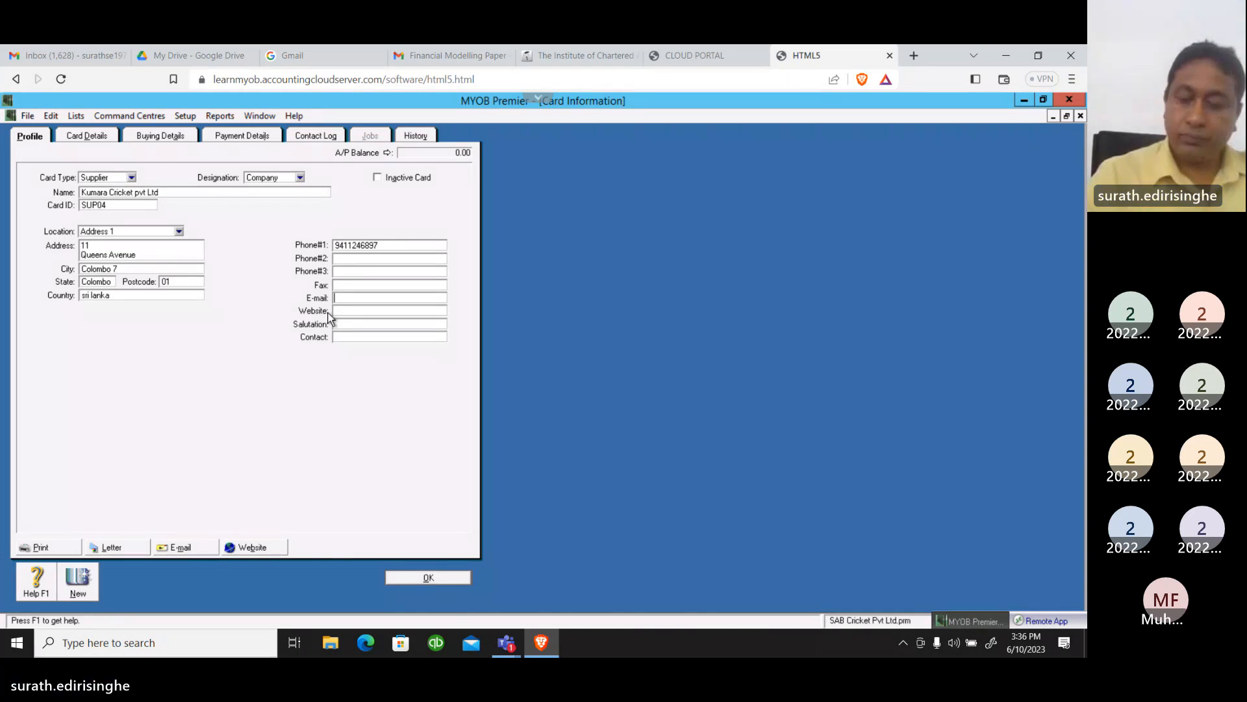
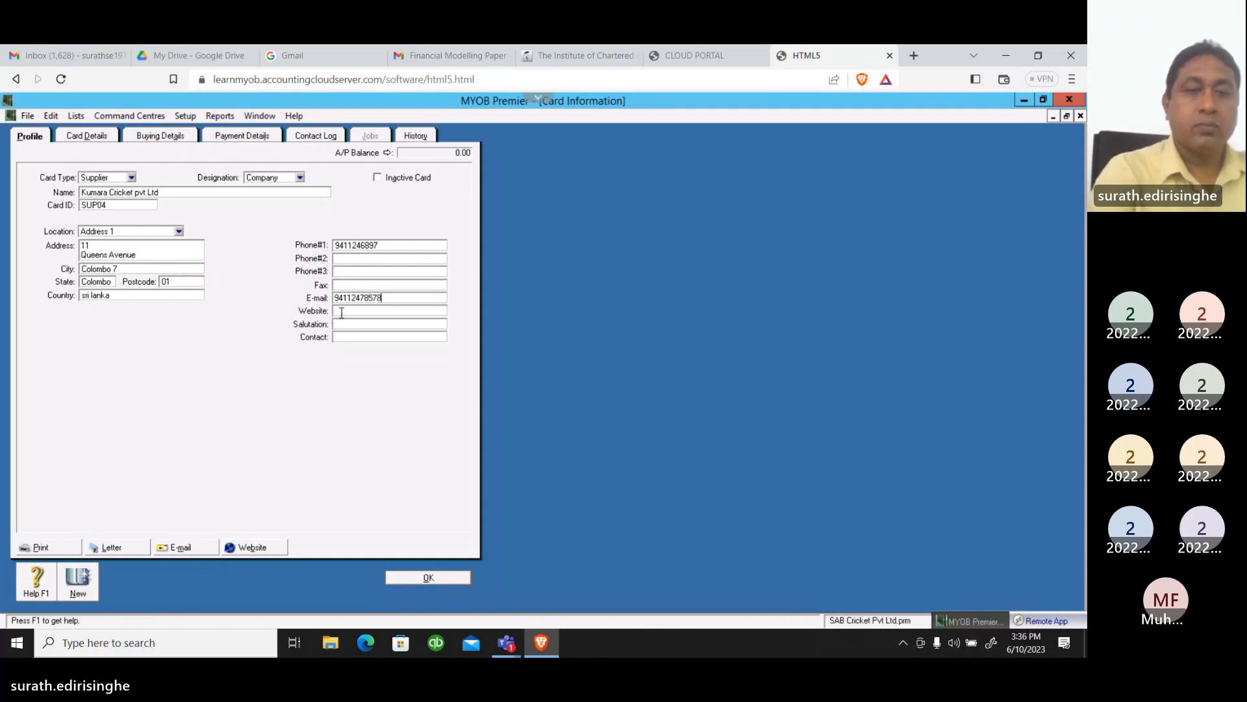
Move the number from the E-mail field to the Fax field and enter the contact person's name
{"action": "left_click", "coordinate": [341, 313]}
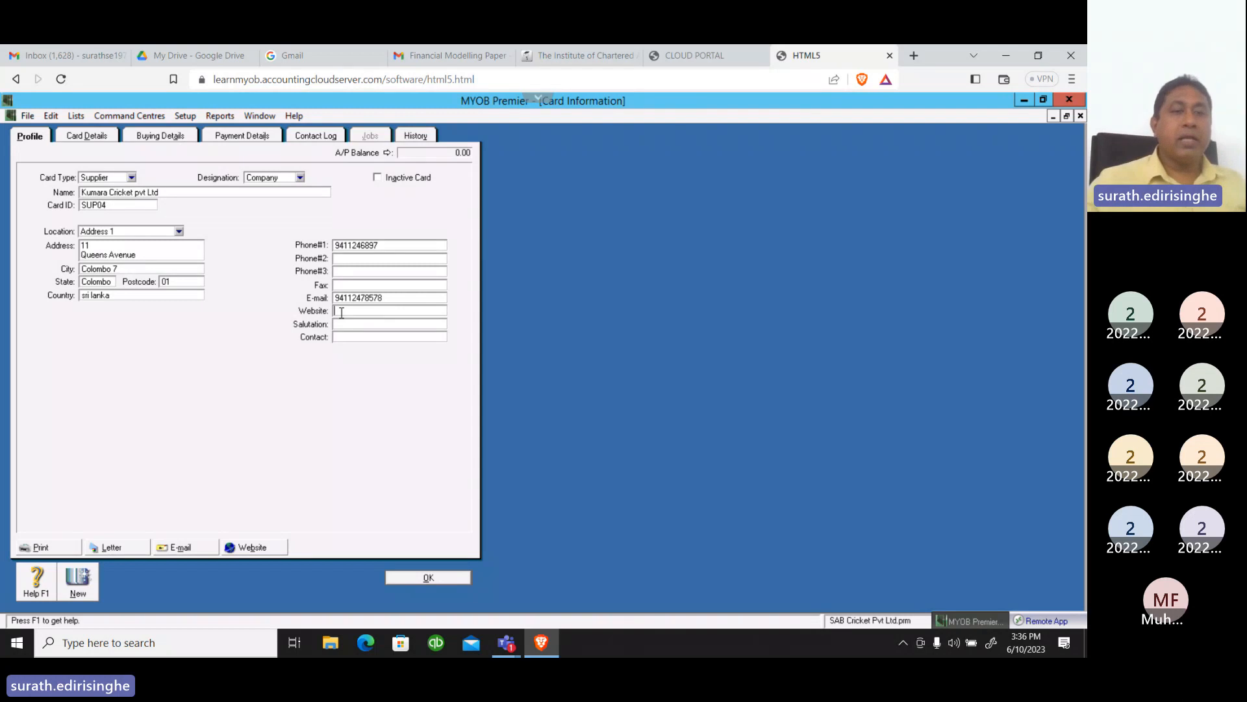
{"action": "double_click", "coordinate": [389, 299]}
{"action": "key", "text": "ctrl+c"}
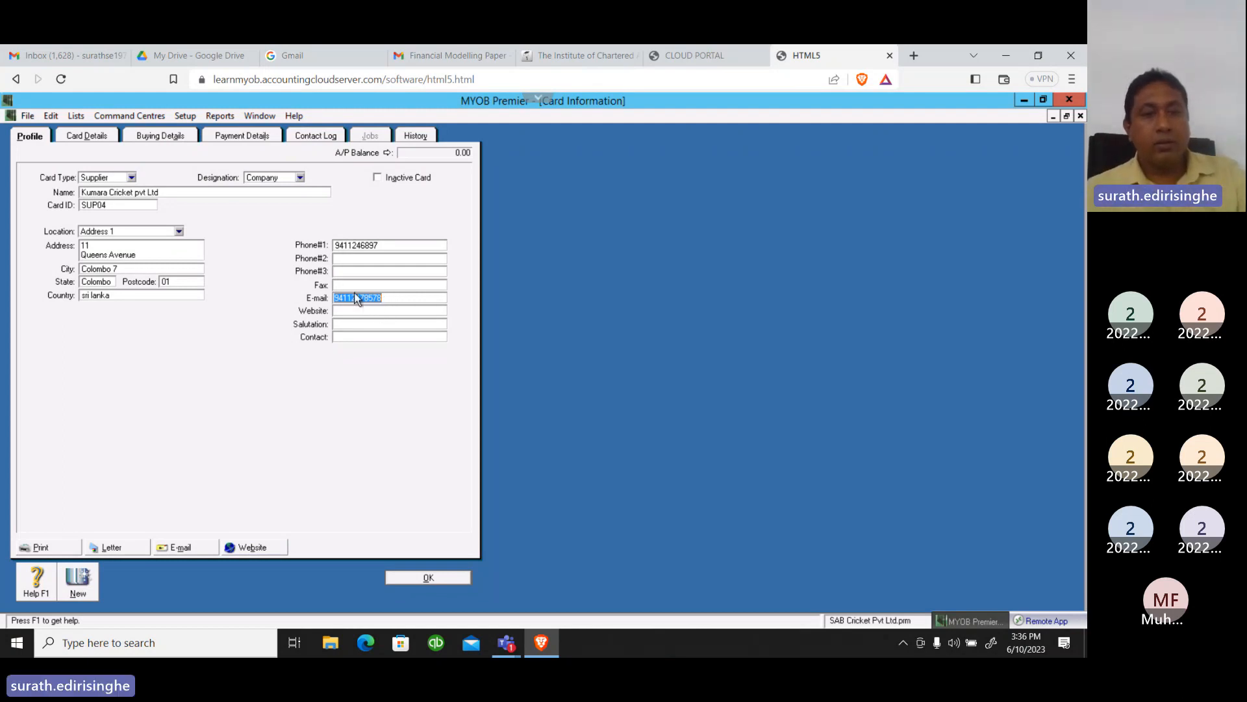
{"action": "key", "text": "BackSpace"}
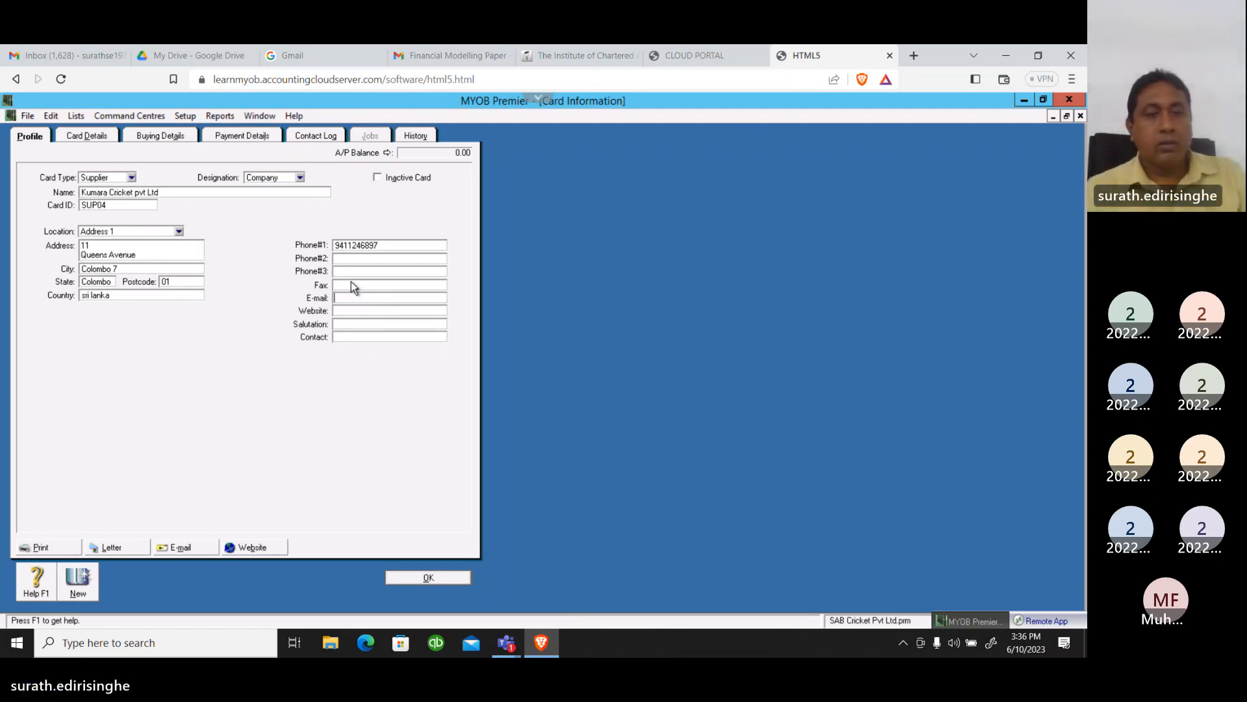
{"action": "left_click", "coordinate": [352, 284]}
{"action": "key", "text": "ctrl+v"}
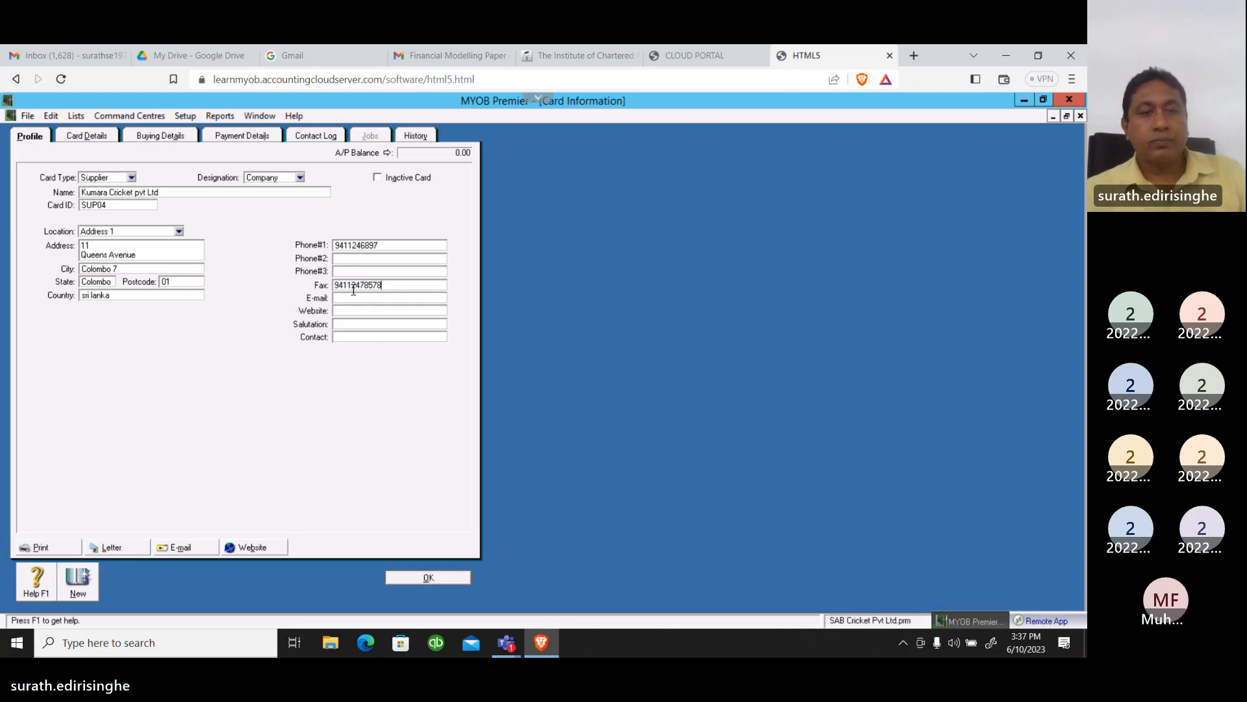
{"action": "left_click", "coordinate": [351, 298]}
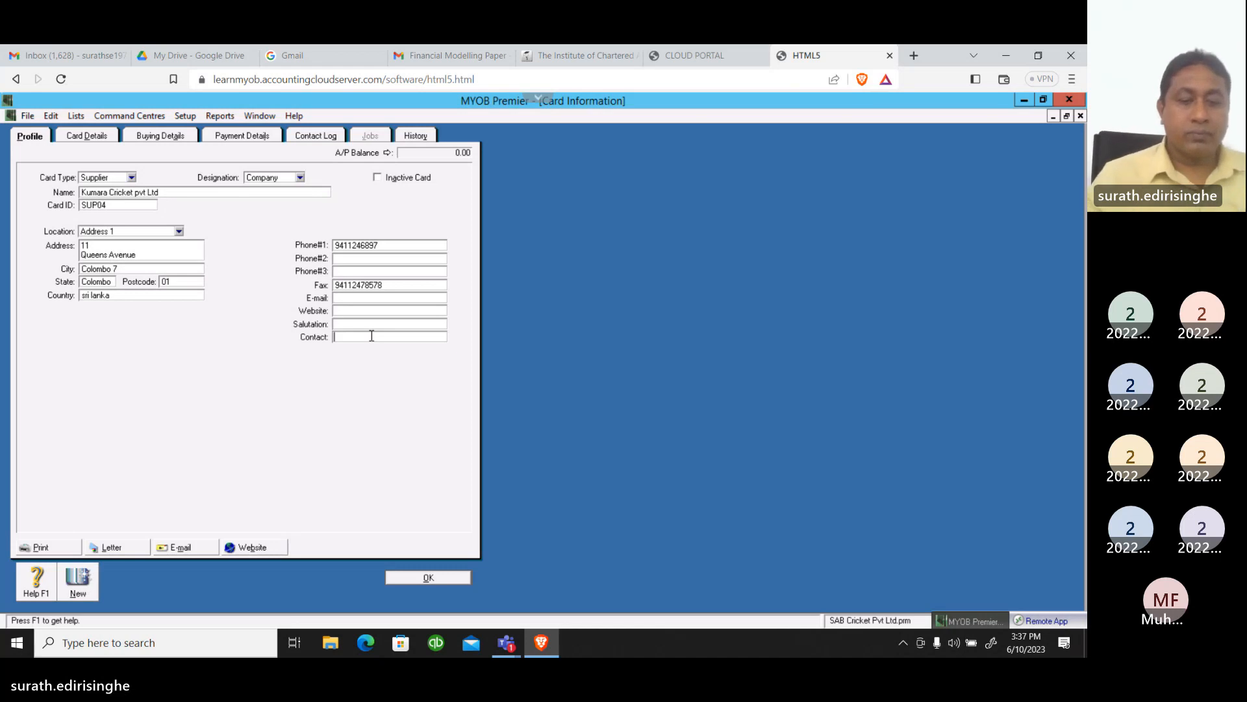
{"action": "type", "text": "Perera"}
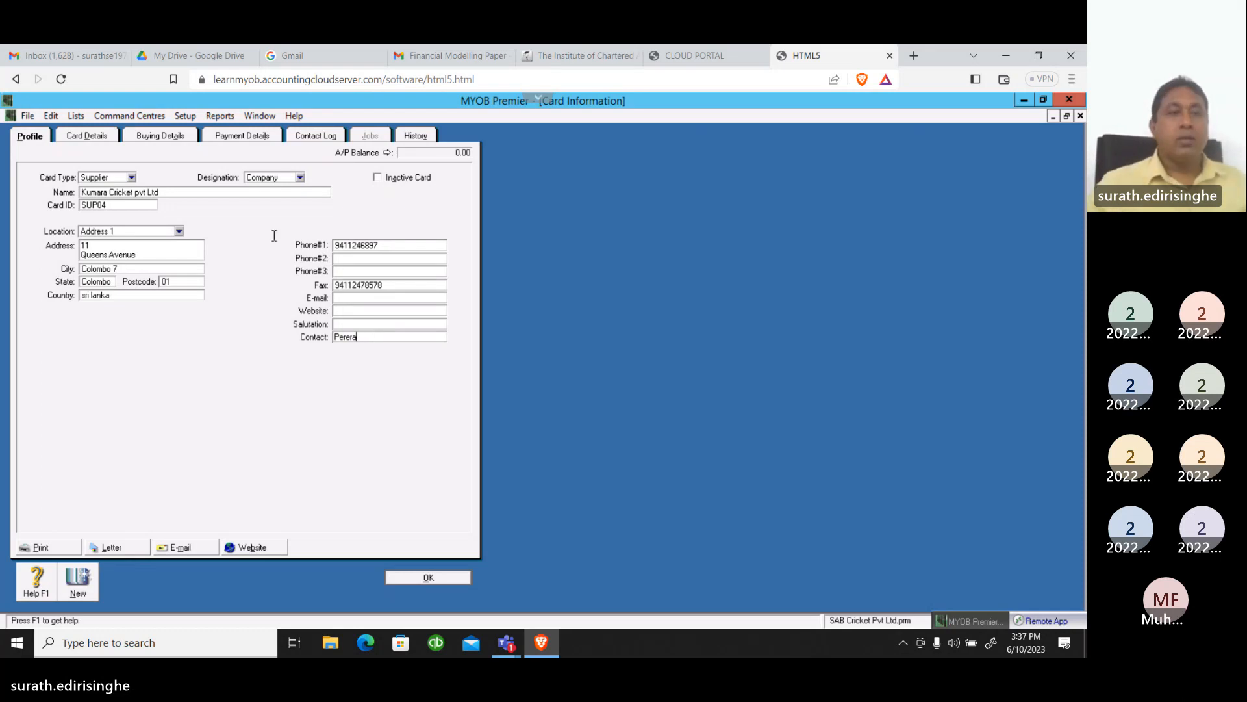
In the supplier's buying details, set the purchase layout to Item
{"action": "left_click", "coordinate": [87, 136]}
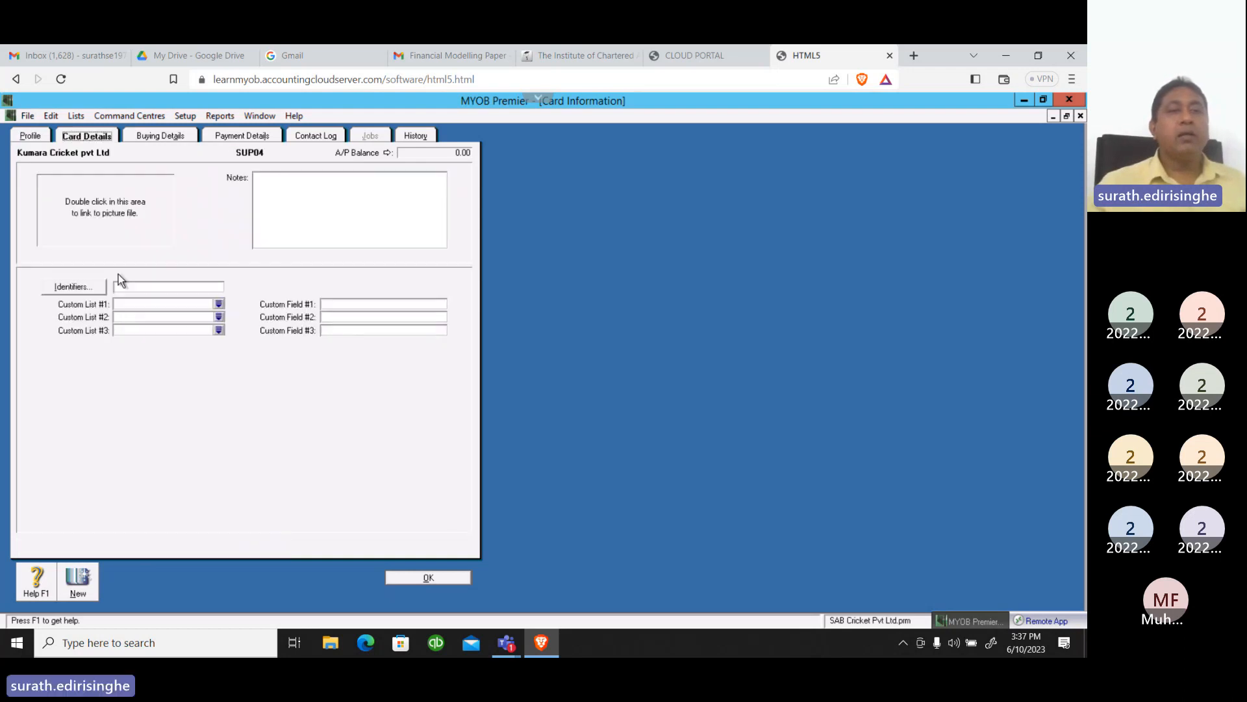
{"action": "left_click", "coordinate": [147, 136]}
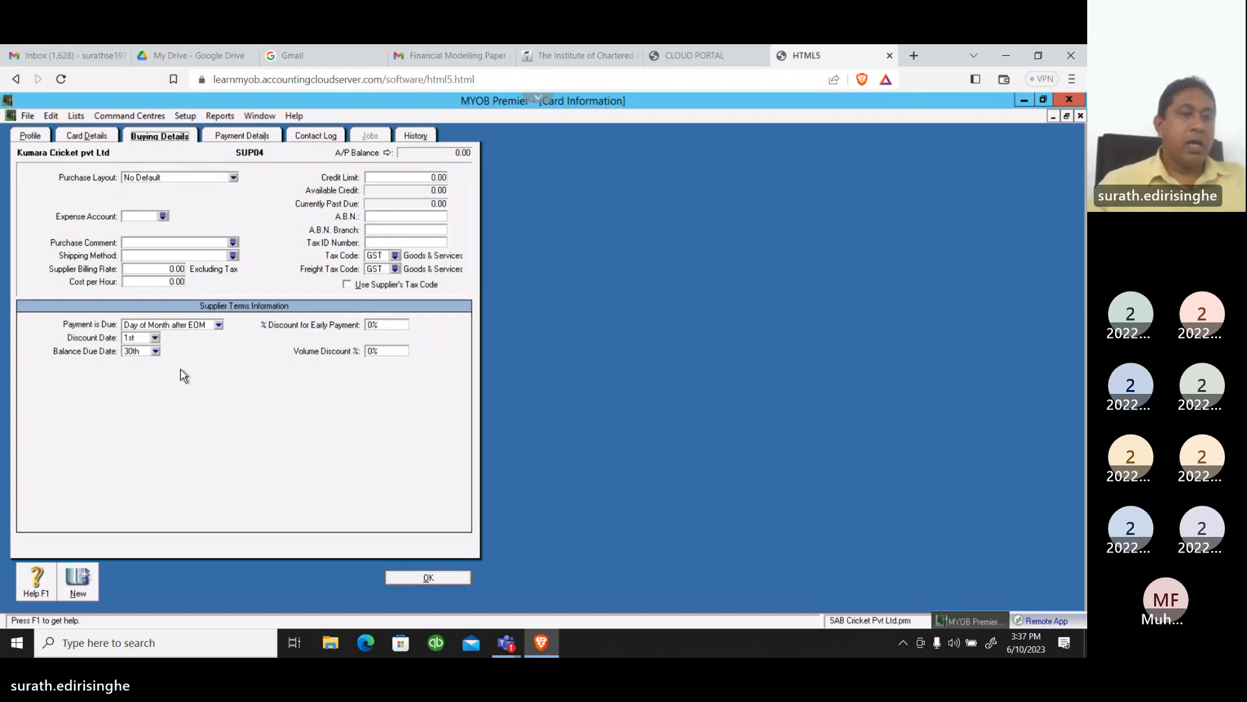
{"action": "left_click", "coordinate": [233, 177]}
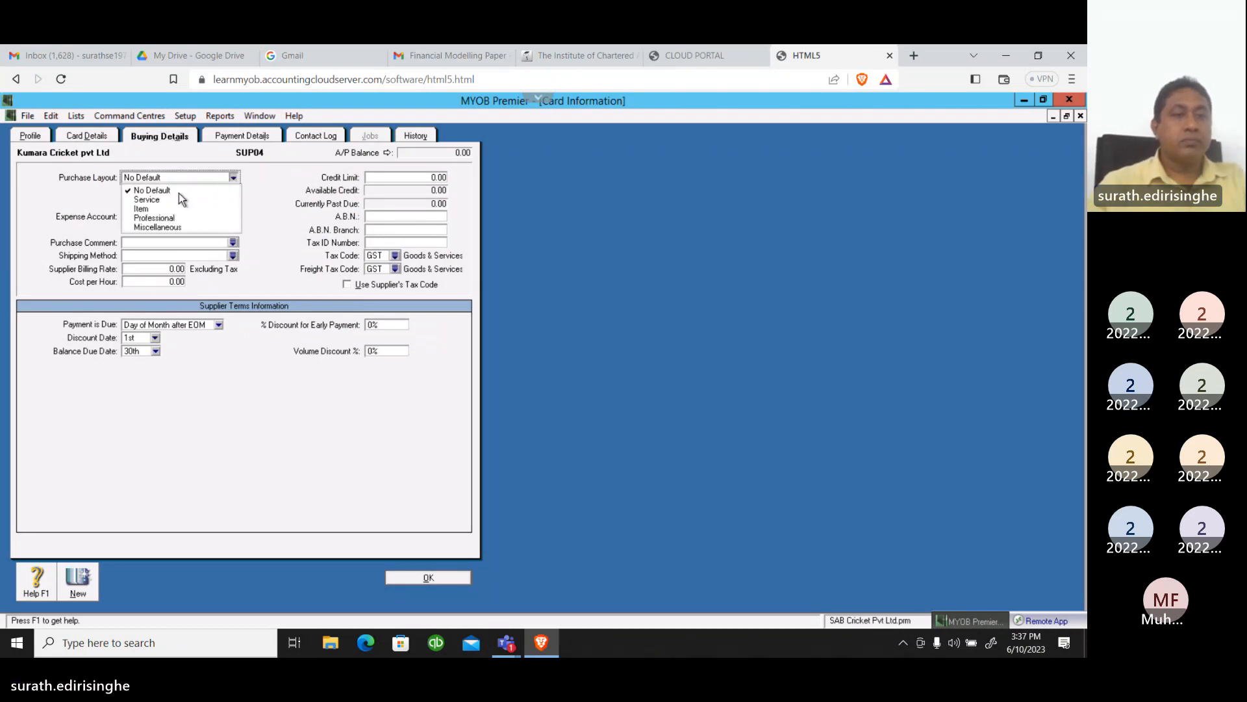
{"action": "left_click", "coordinate": [144, 208]}
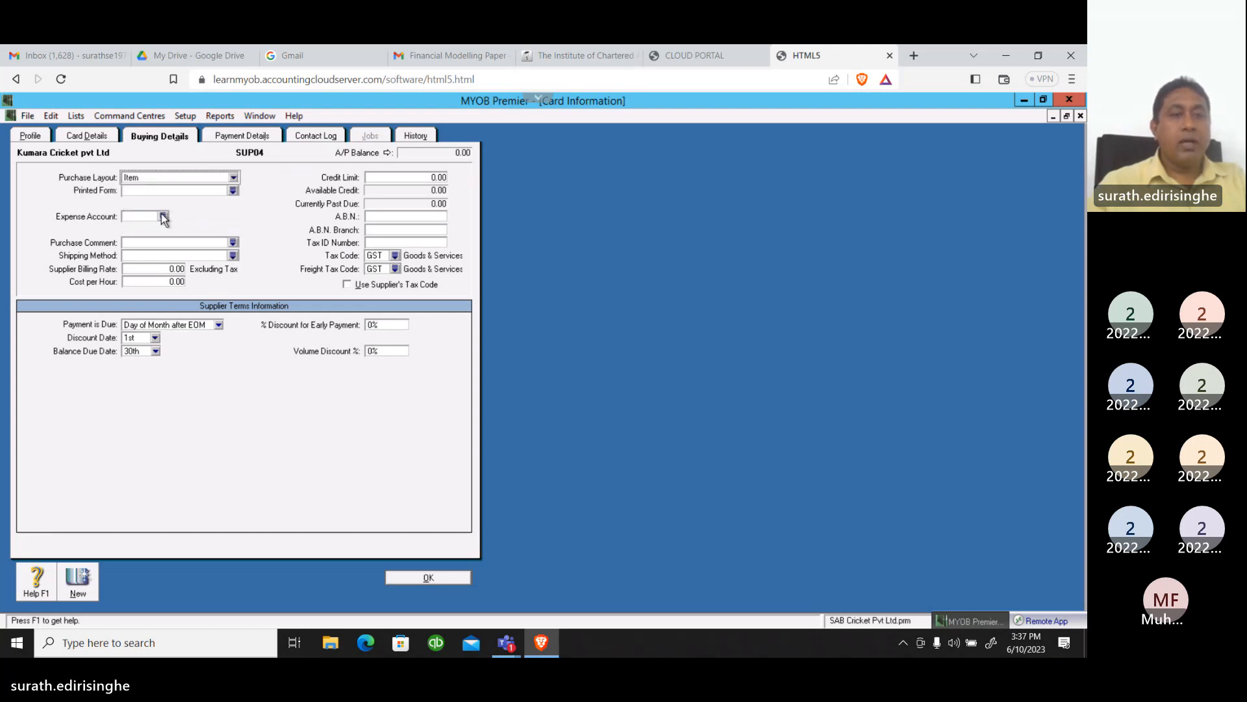
Set the supplier's expense account to 5-2100 Cost of Materials
{"action": "left_click", "coordinate": [163, 216]}
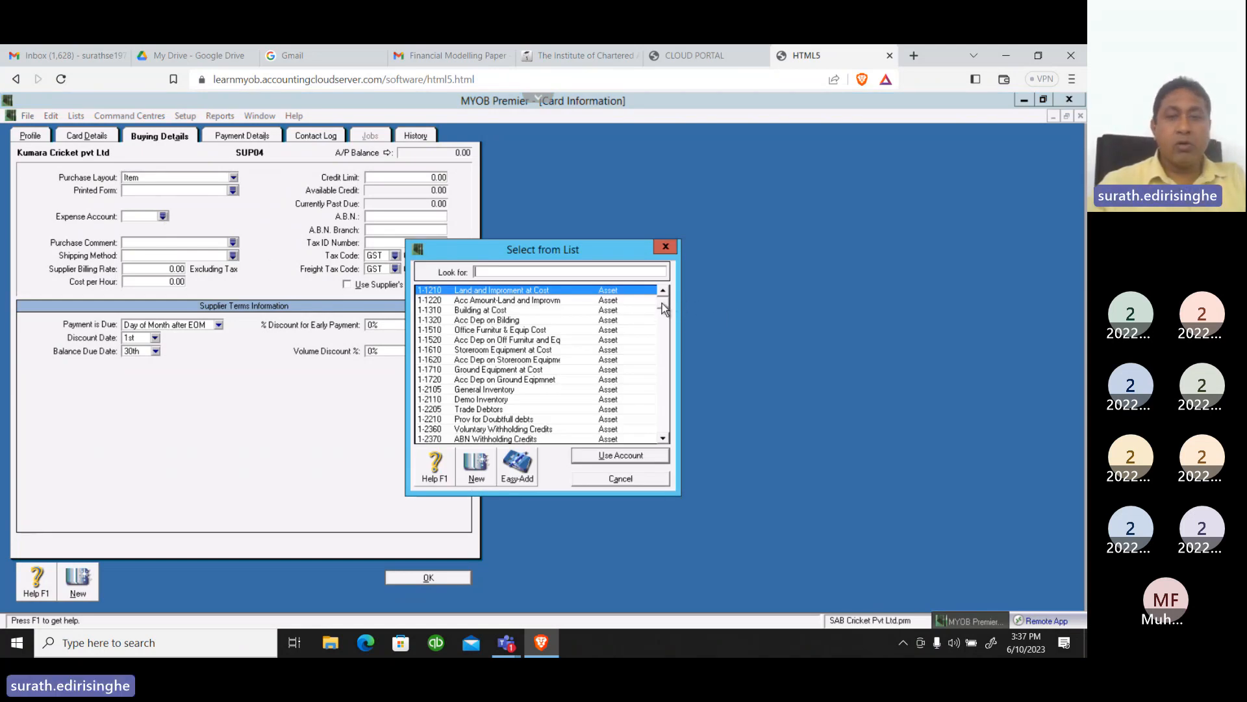
{"action": "left_click_drag", "start_coordinate": [662, 303], "coordinate": [664, 372]}
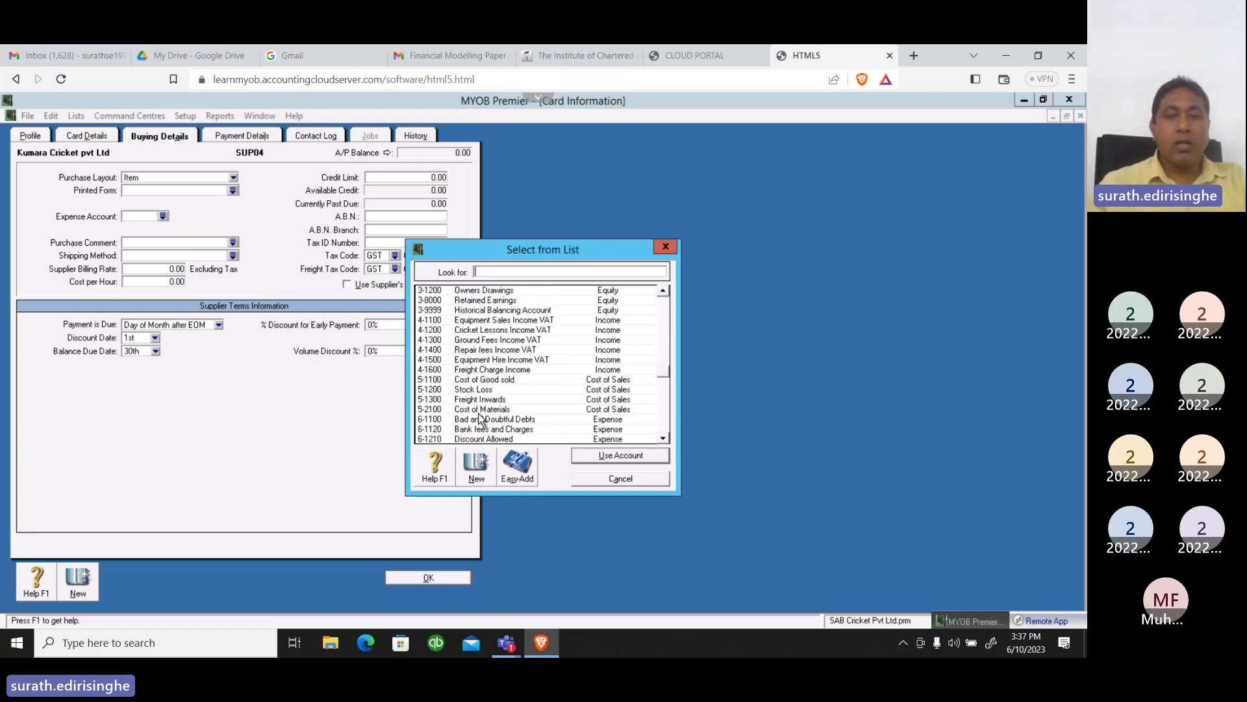
{"action": "left_click", "coordinate": [482, 411]}
{"action": "left_click", "coordinate": [607, 458]}
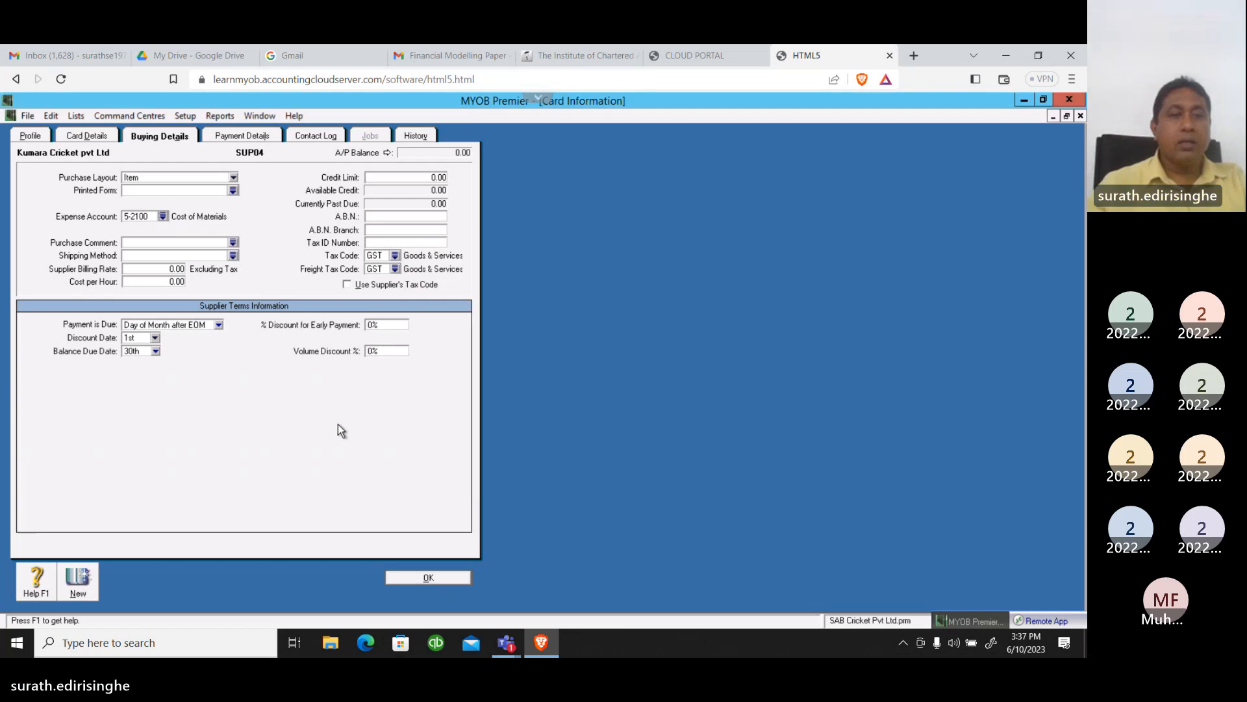
Set the supplier's purchase comment to "Thank you!" and the shipping method to Sri Lanka post
{"action": "left_click", "coordinate": [232, 243]}
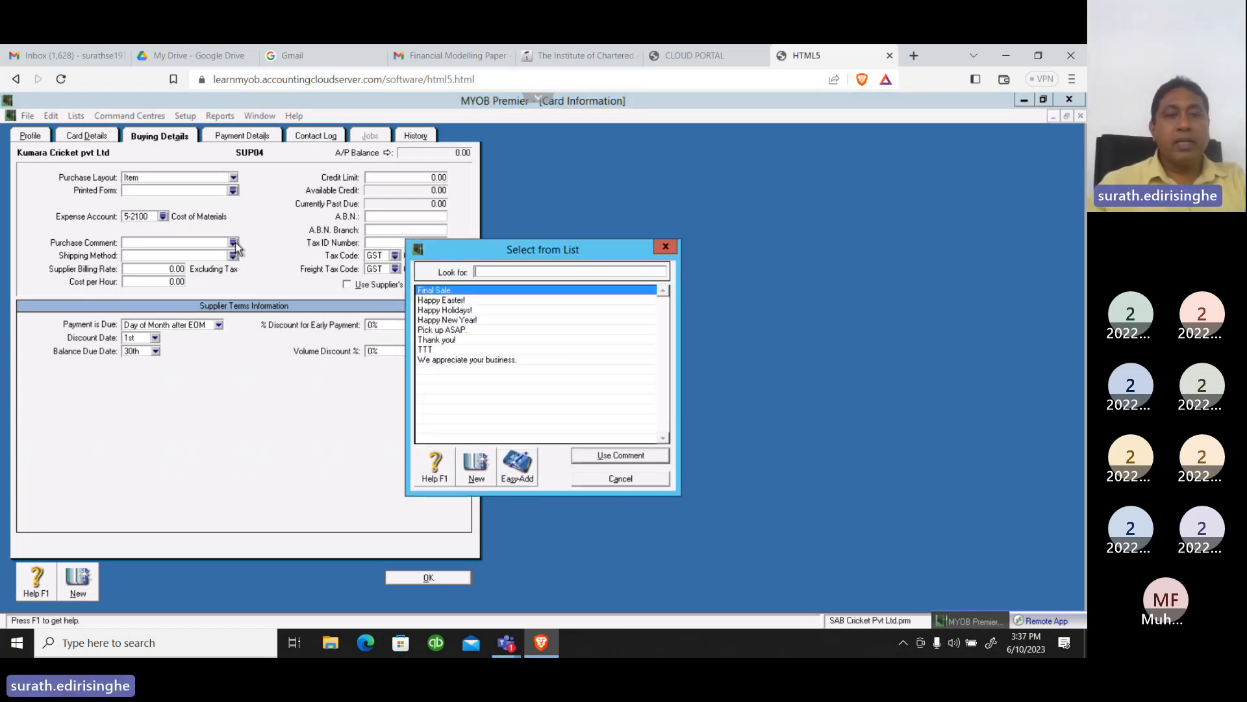
{"action": "left_click", "coordinate": [455, 319]}
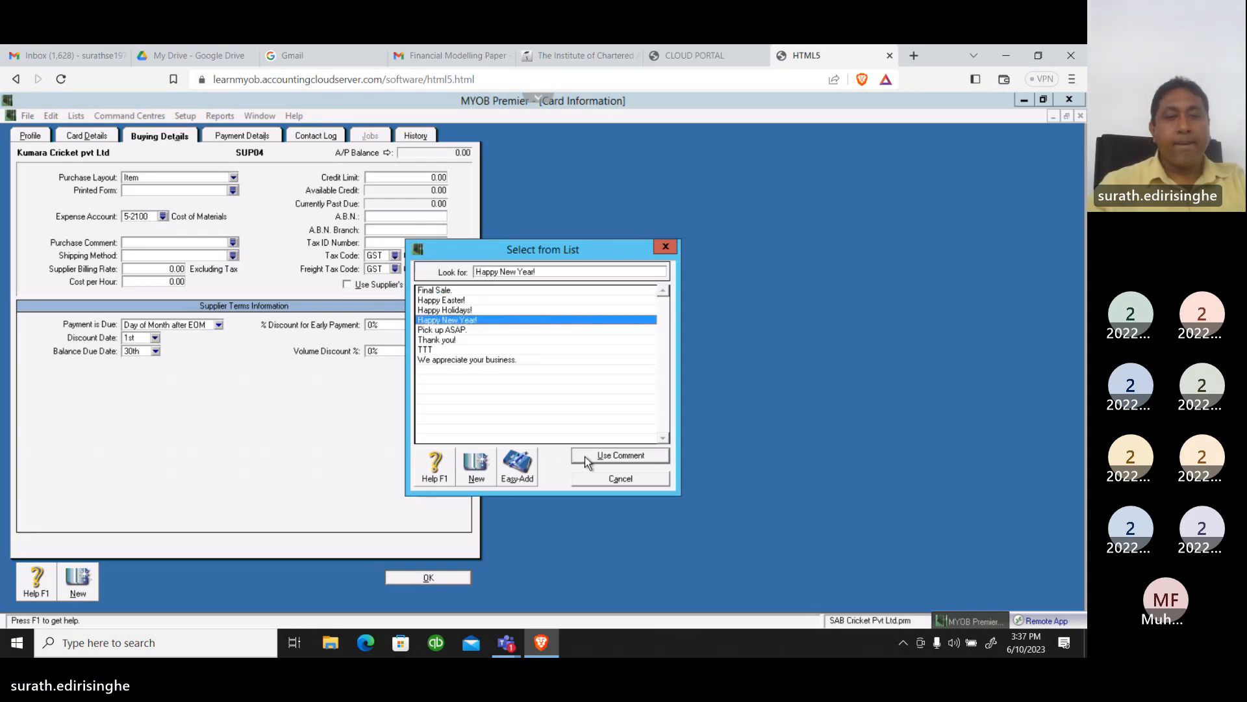
{"action": "left_click", "coordinate": [441, 340]}
{"action": "left_click", "coordinate": [606, 458]}
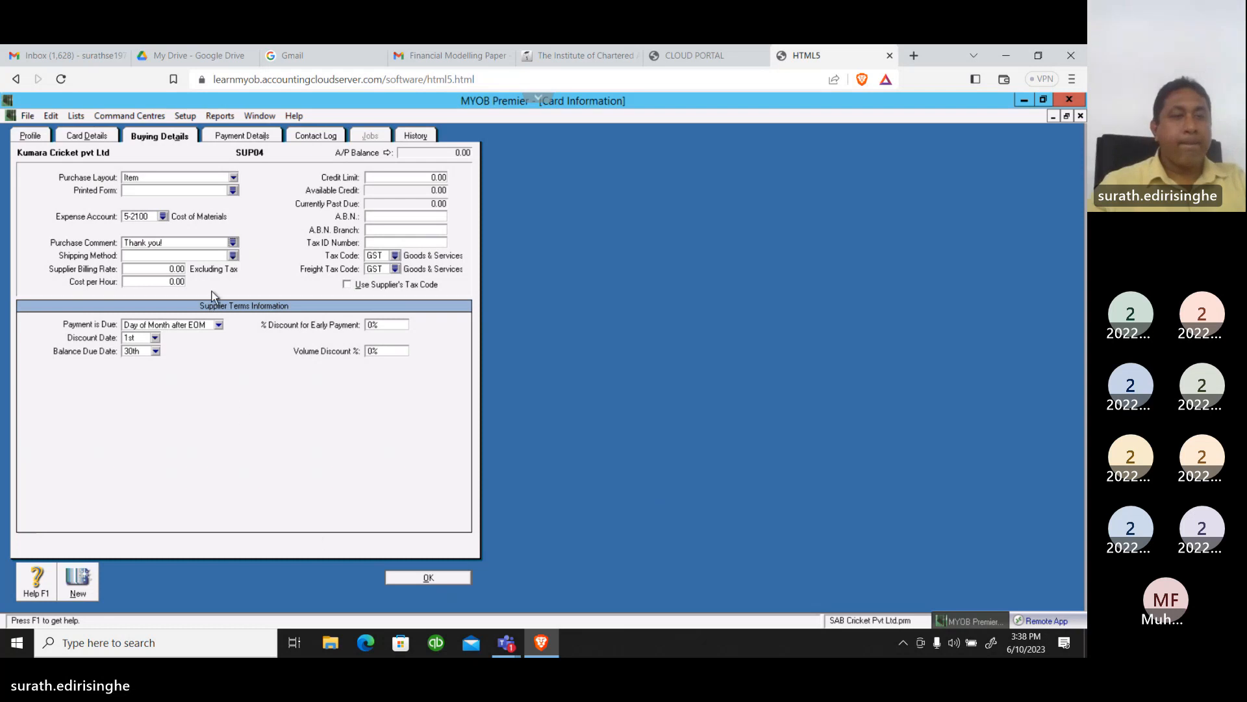
{"action": "left_click", "coordinate": [233, 255]}
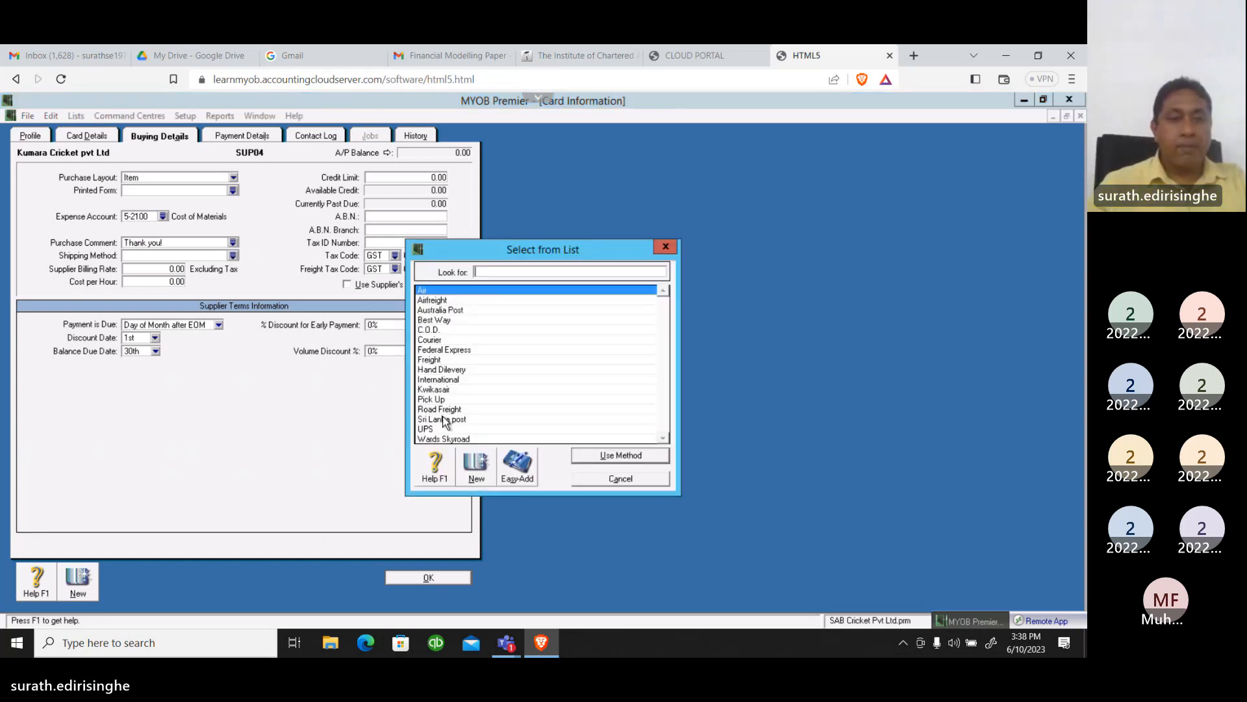
{"action": "left_click", "coordinate": [442, 419]}
{"action": "left_click", "coordinate": [591, 457]}
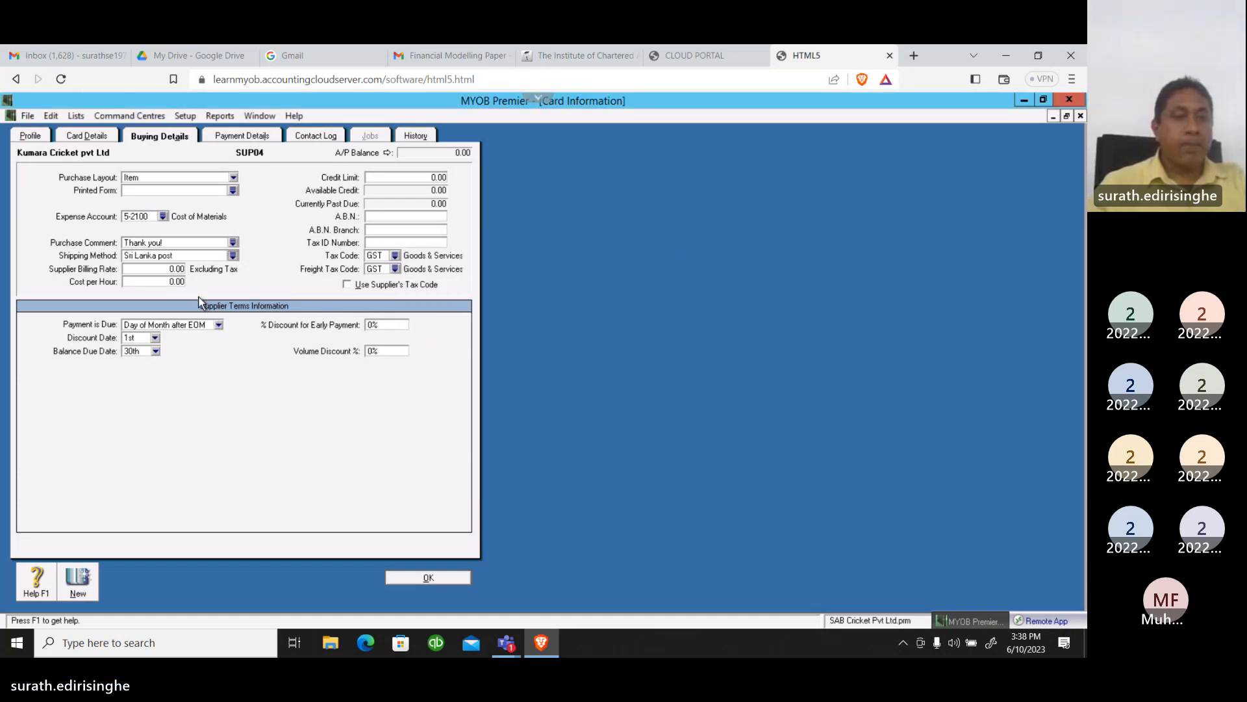
Set the supplier's credit limit to 15,000
{"action": "left_click", "coordinate": [406, 179]}
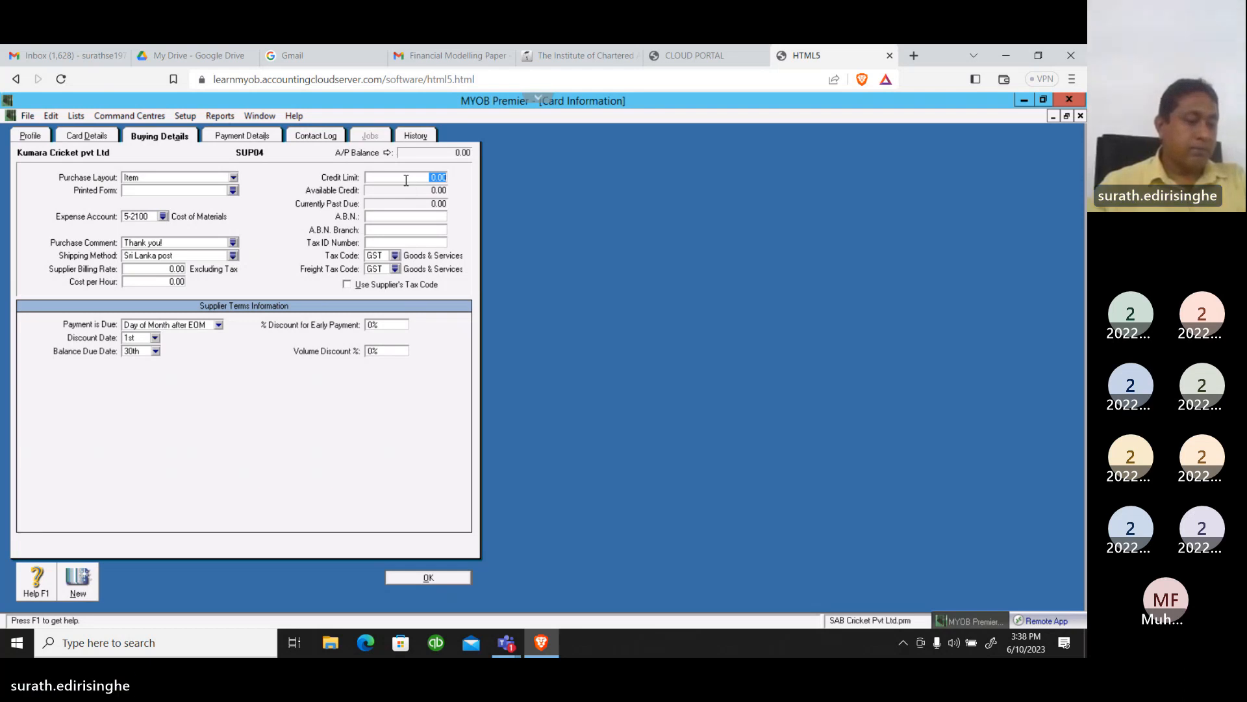
{"action": "type", "text": "15000"}
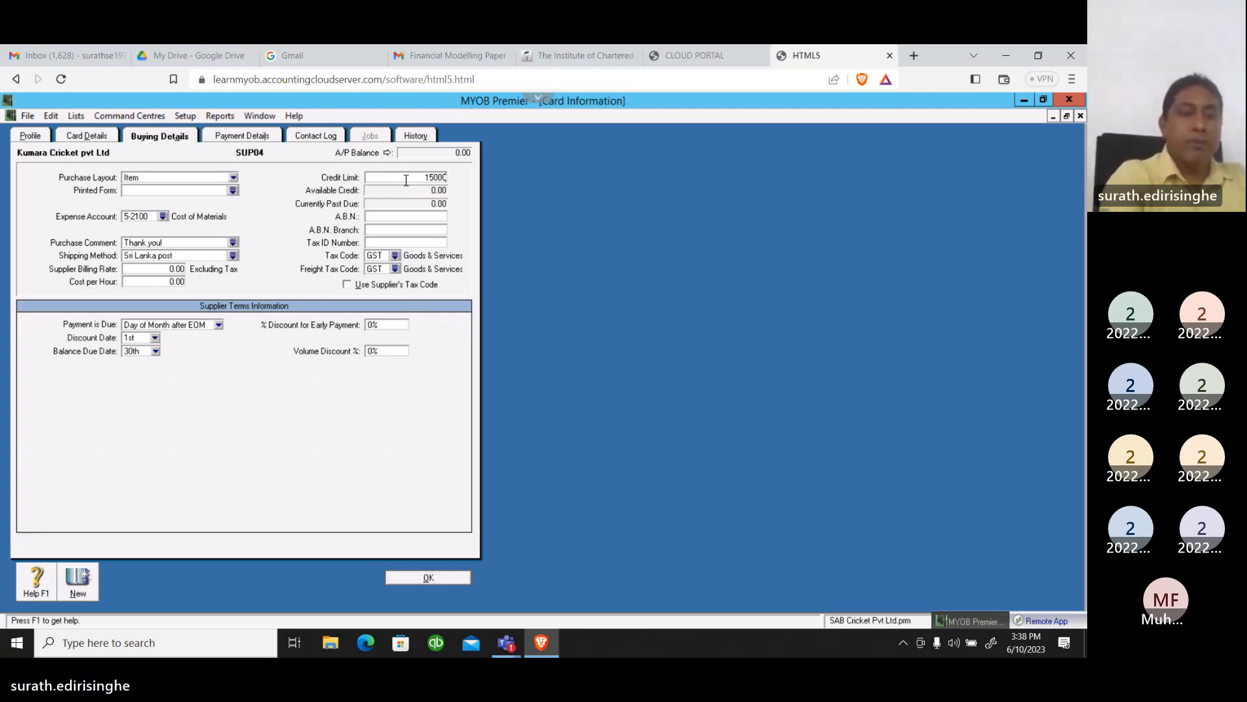
{"action": "key", "text": "Tab"}
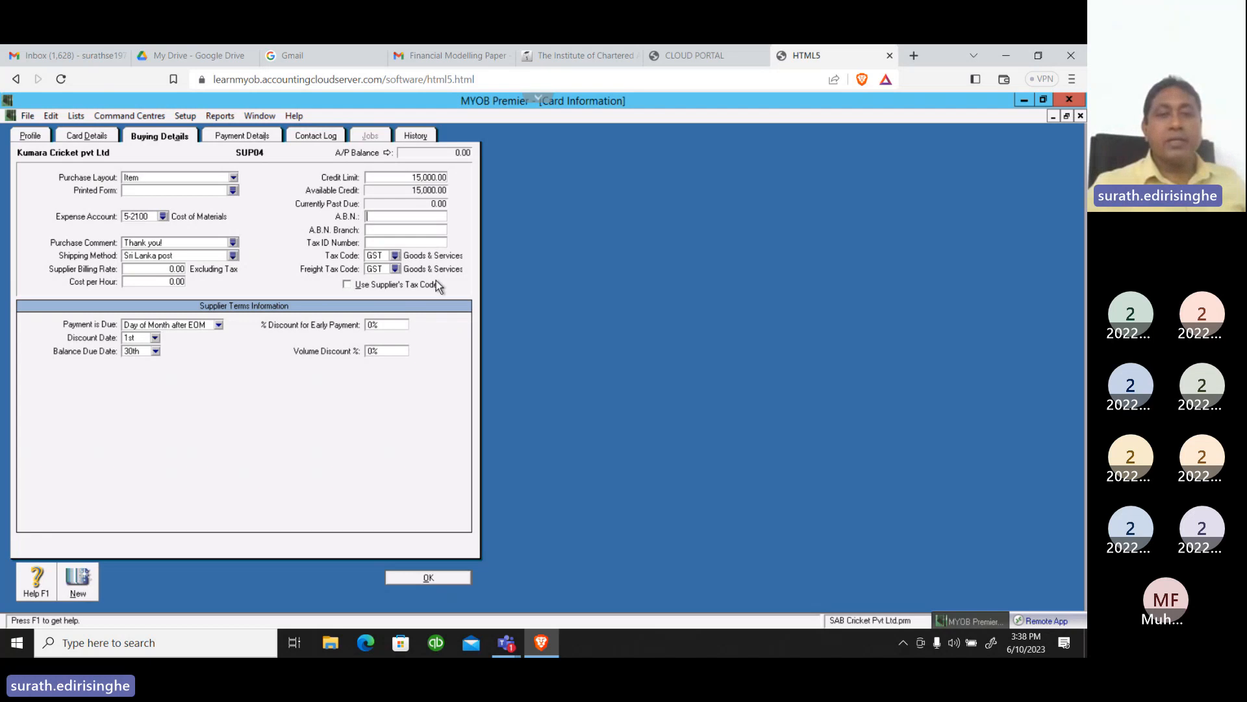
Set both the tax code and the freight tax code of the supplier to VAT (Value Added Tax)
{"action": "left_click", "coordinate": [396, 256]}
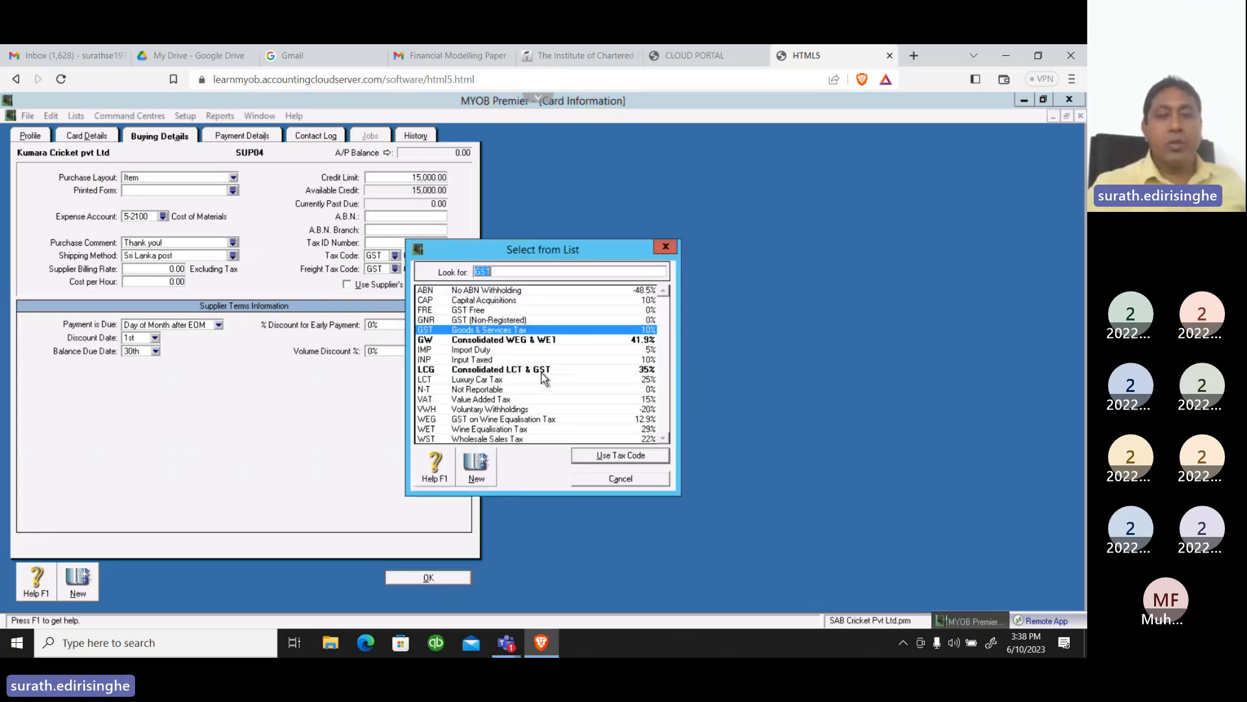
{"action": "left_click", "coordinate": [494, 399]}
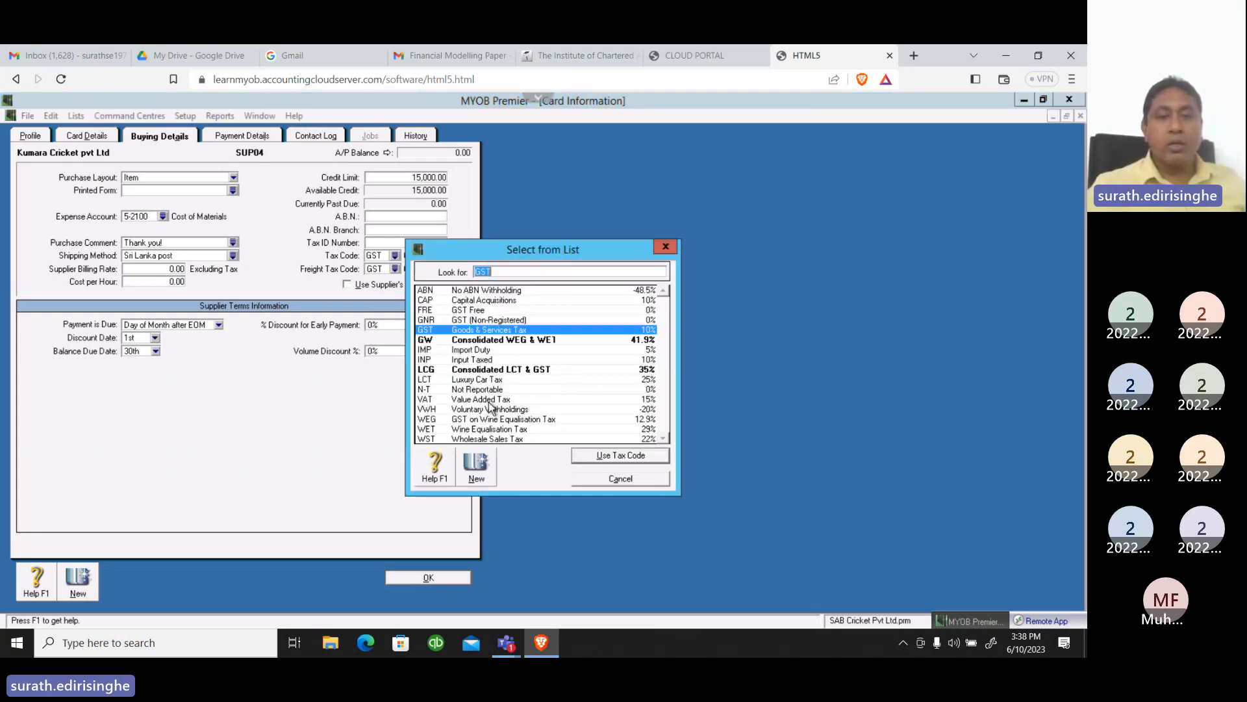
{"action": "left_click", "coordinate": [604, 456]}
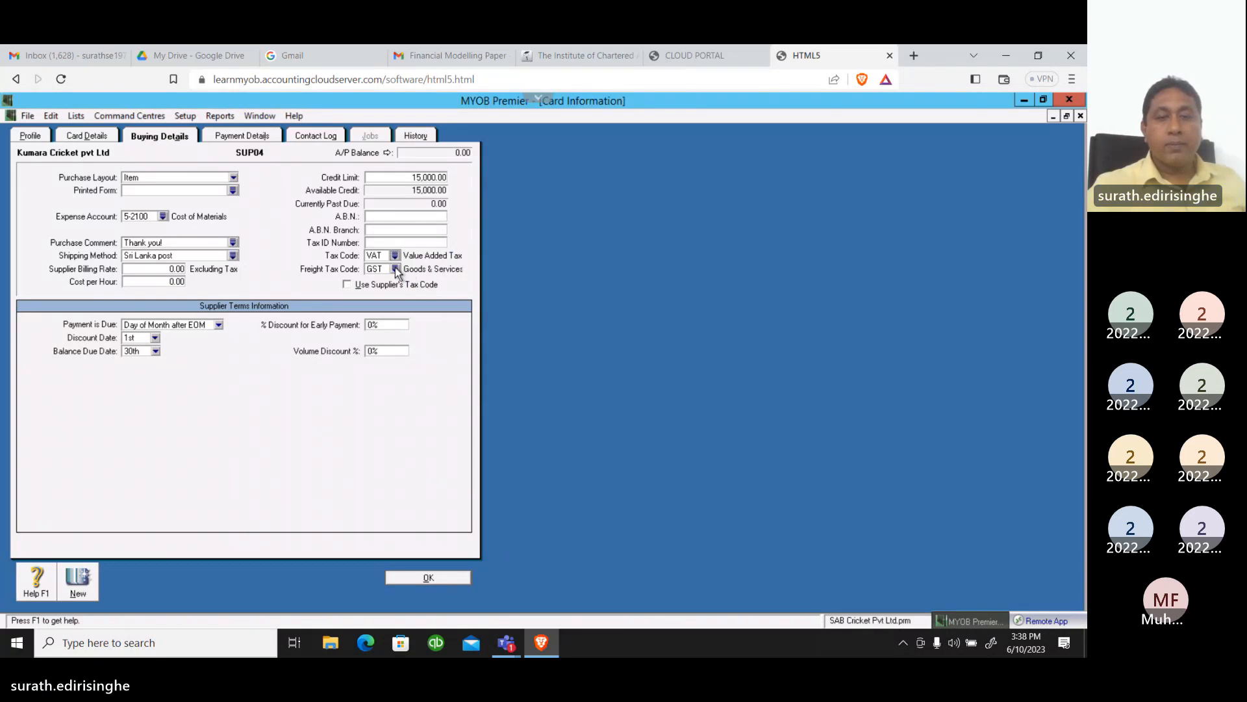
{"action": "left_click", "coordinate": [395, 268]}
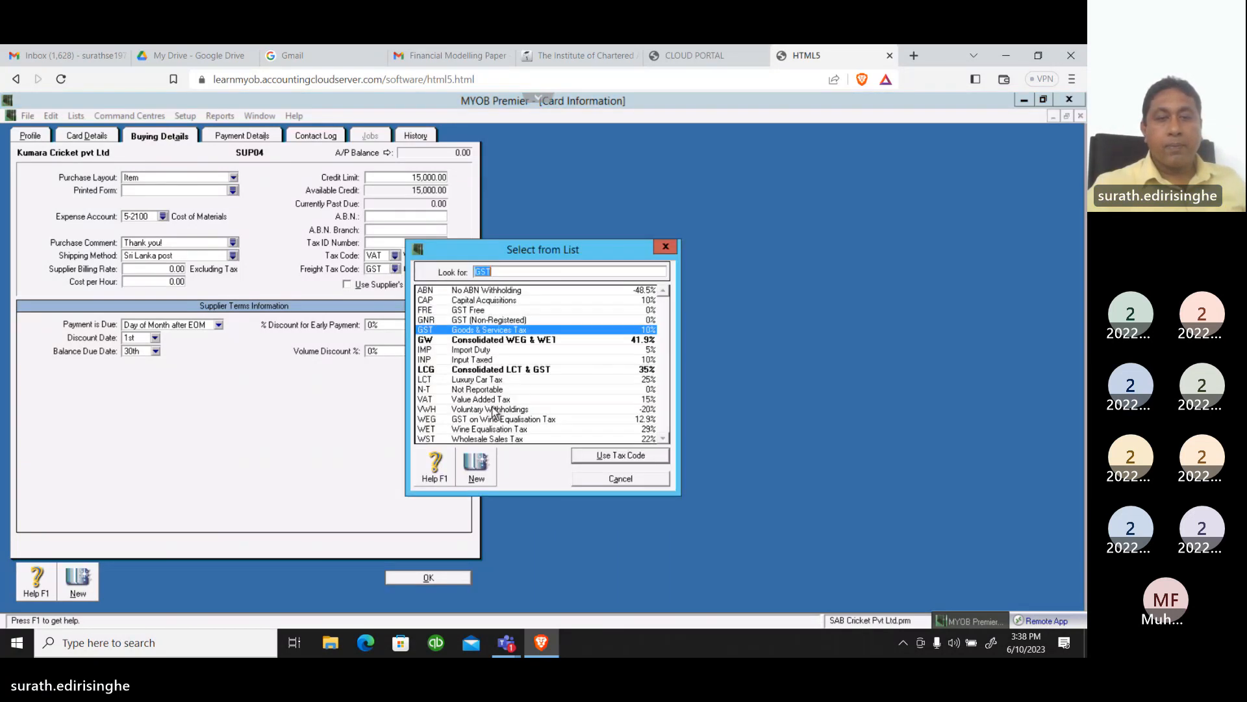
{"action": "left_click", "coordinate": [483, 400]}
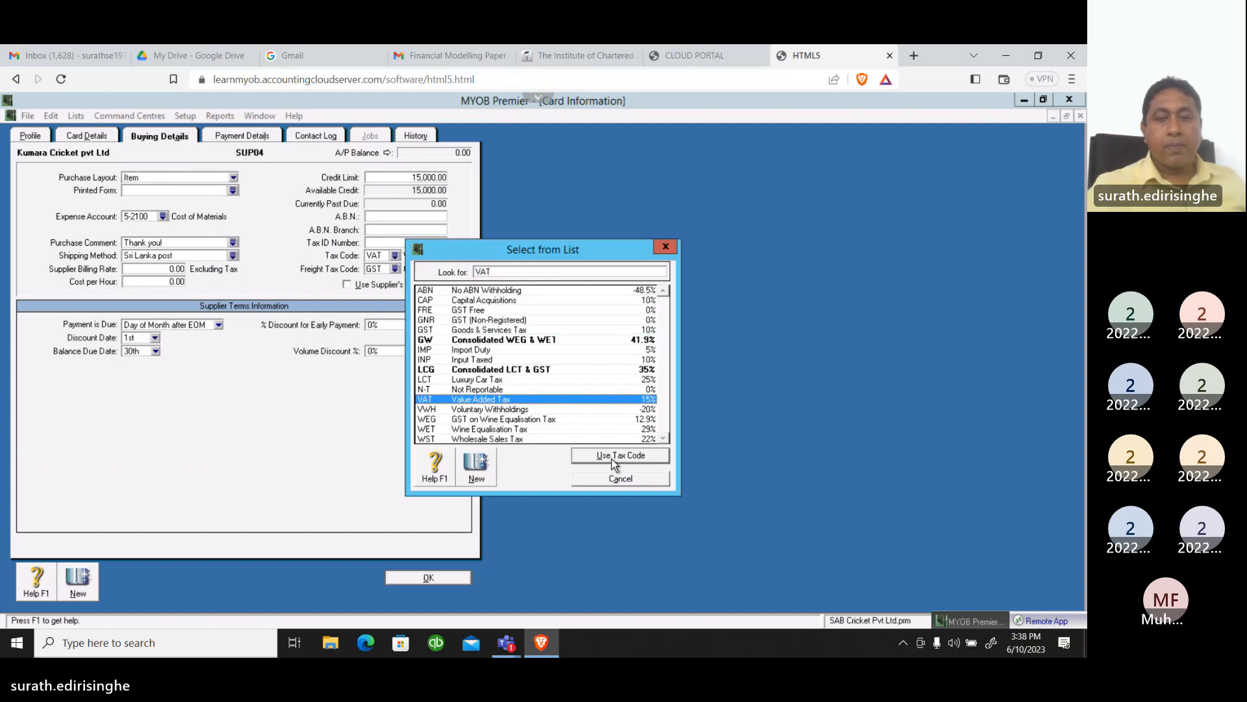
{"action": "left_click", "coordinate": [615, 456]}
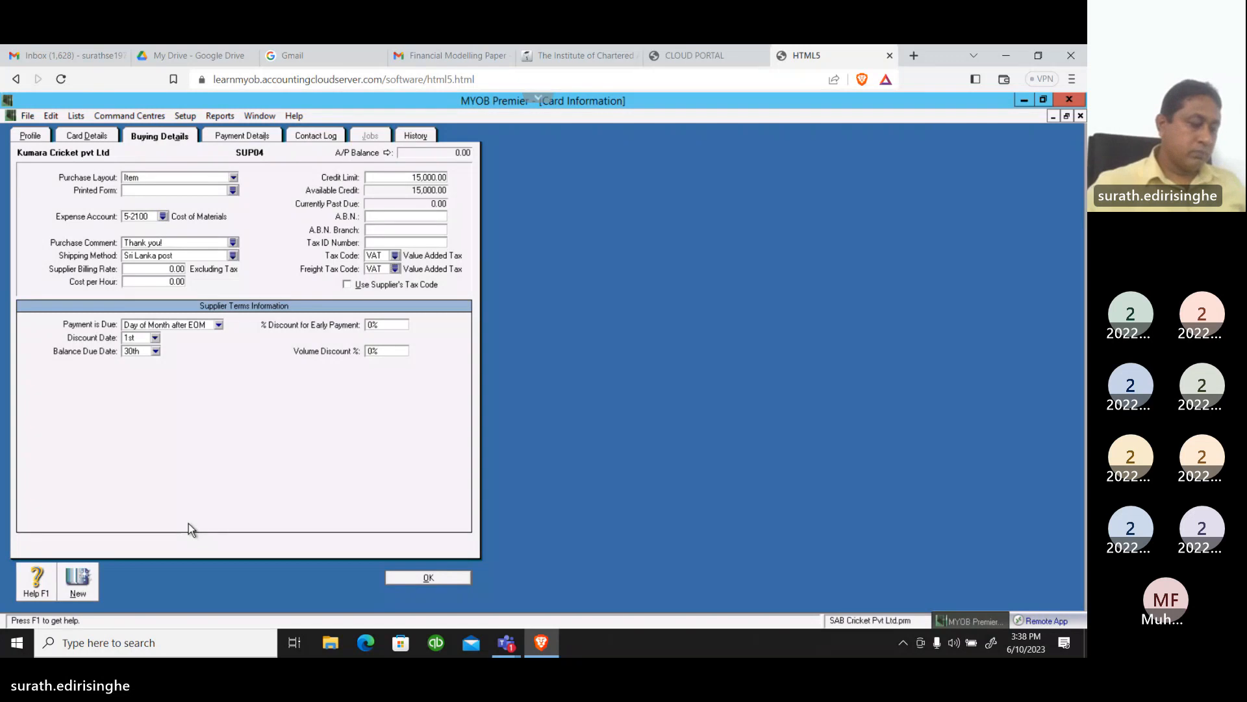
Set the balance due date in the supplier terms to EOM and save the card with its payment details left blank
{"action": "left_click", "coordinate": [155, 351]}
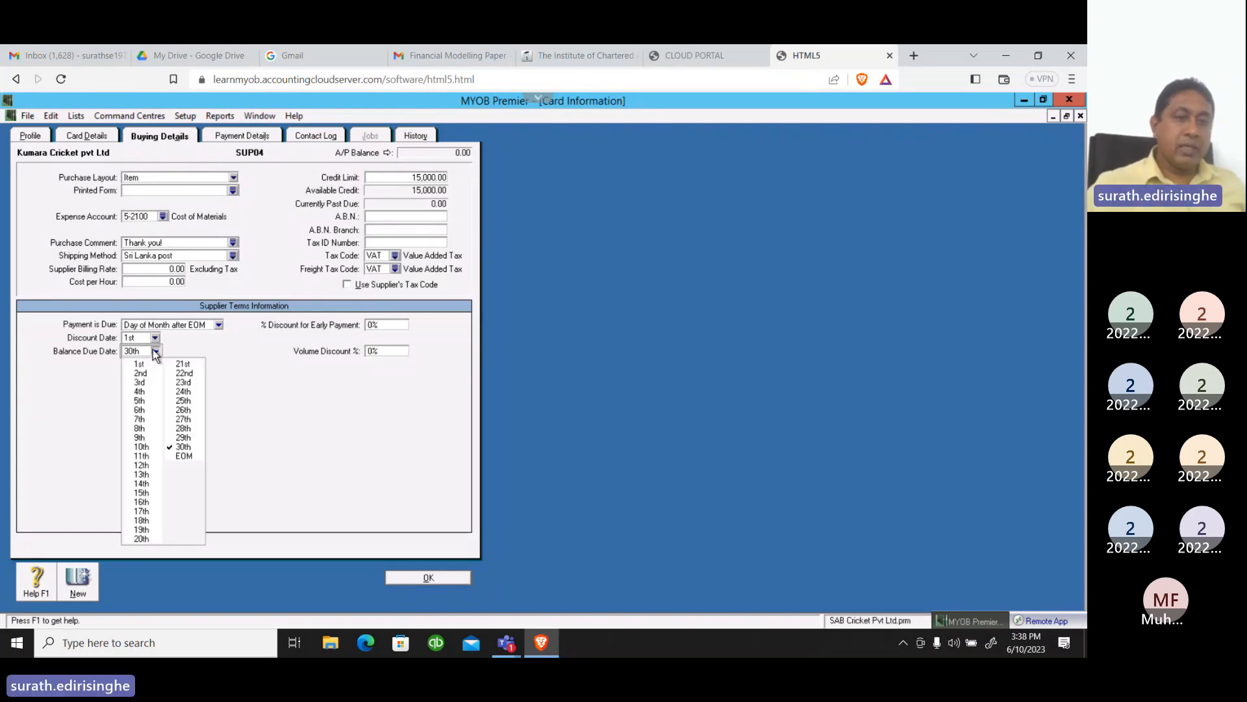
{"action": "left_click", "coordinate": [186, 457]}
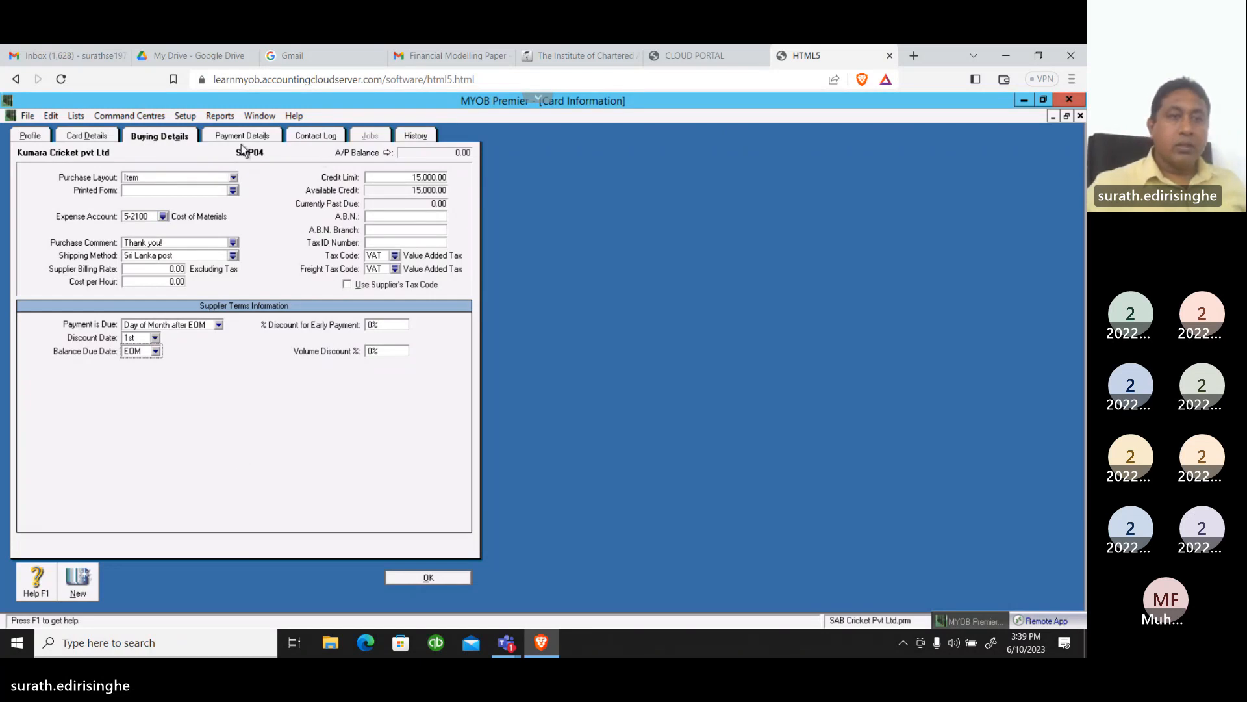
{"action": "left_click", "coordinate": [242, 138]}
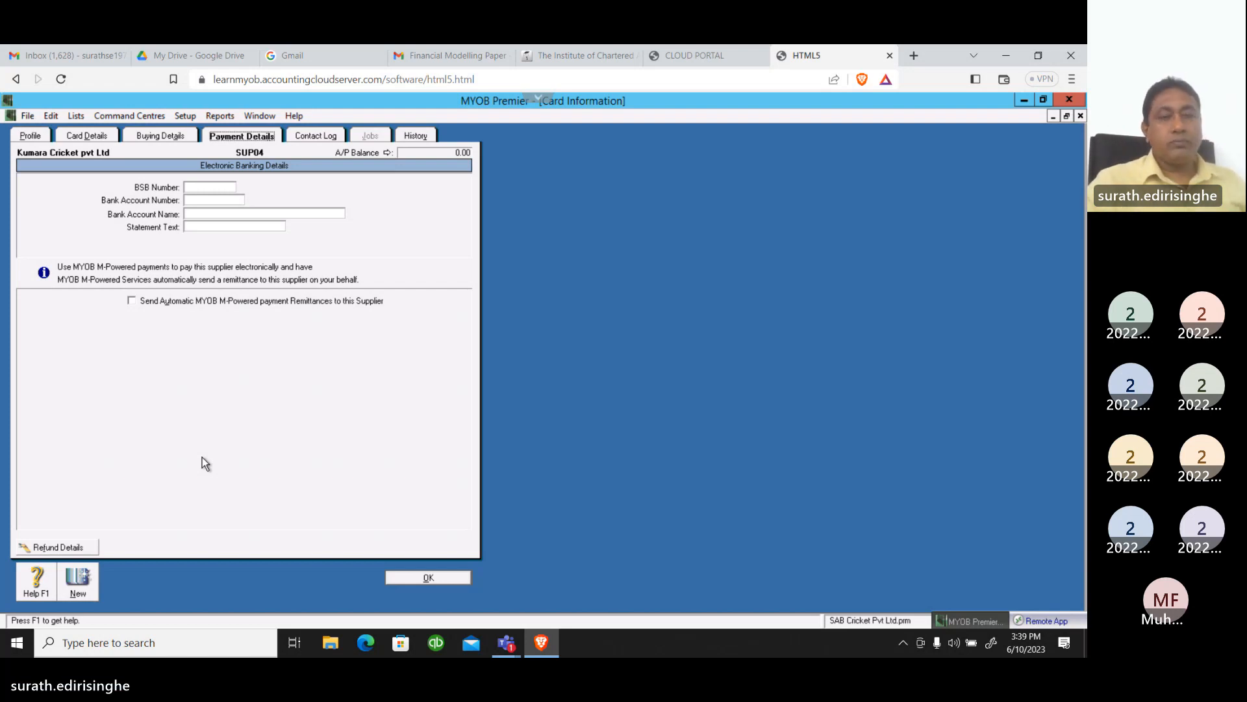
{"action": "left_click", "coordinate": [430, 580]}
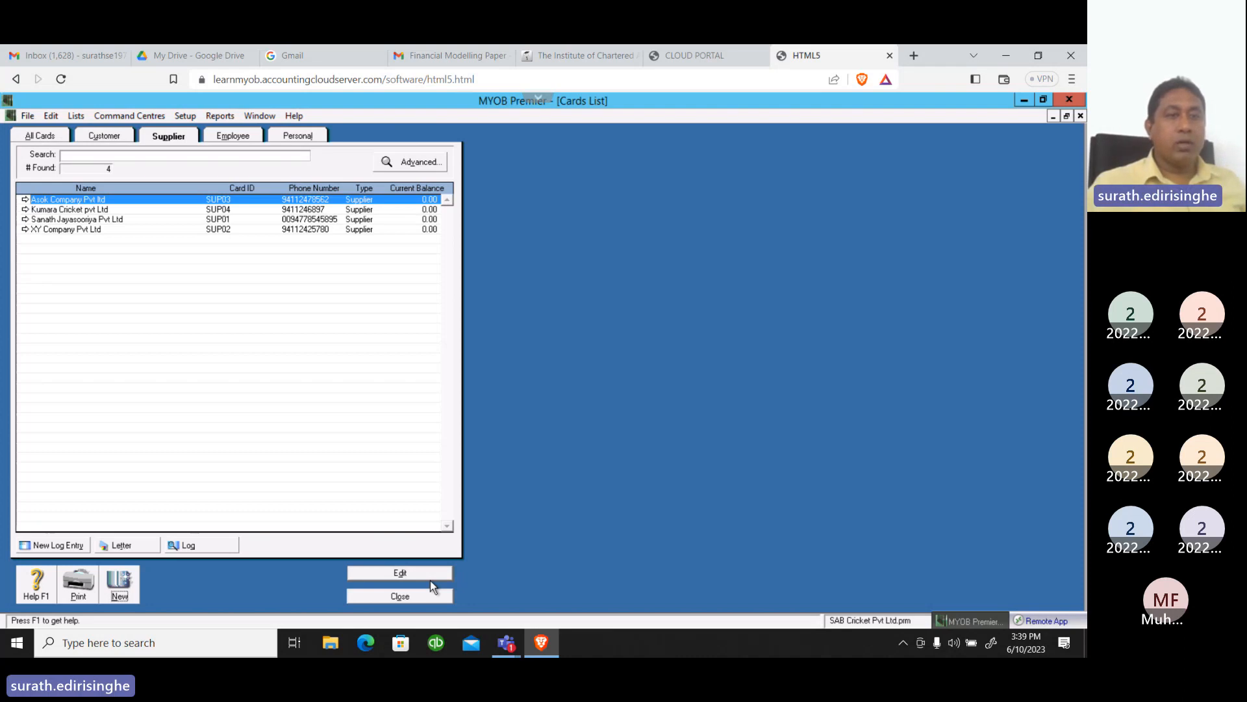
Start a new supplier card with the company name Sachine Sport Pvt Ltd
{"action": "left_click", "coordinate": [129, 594]}
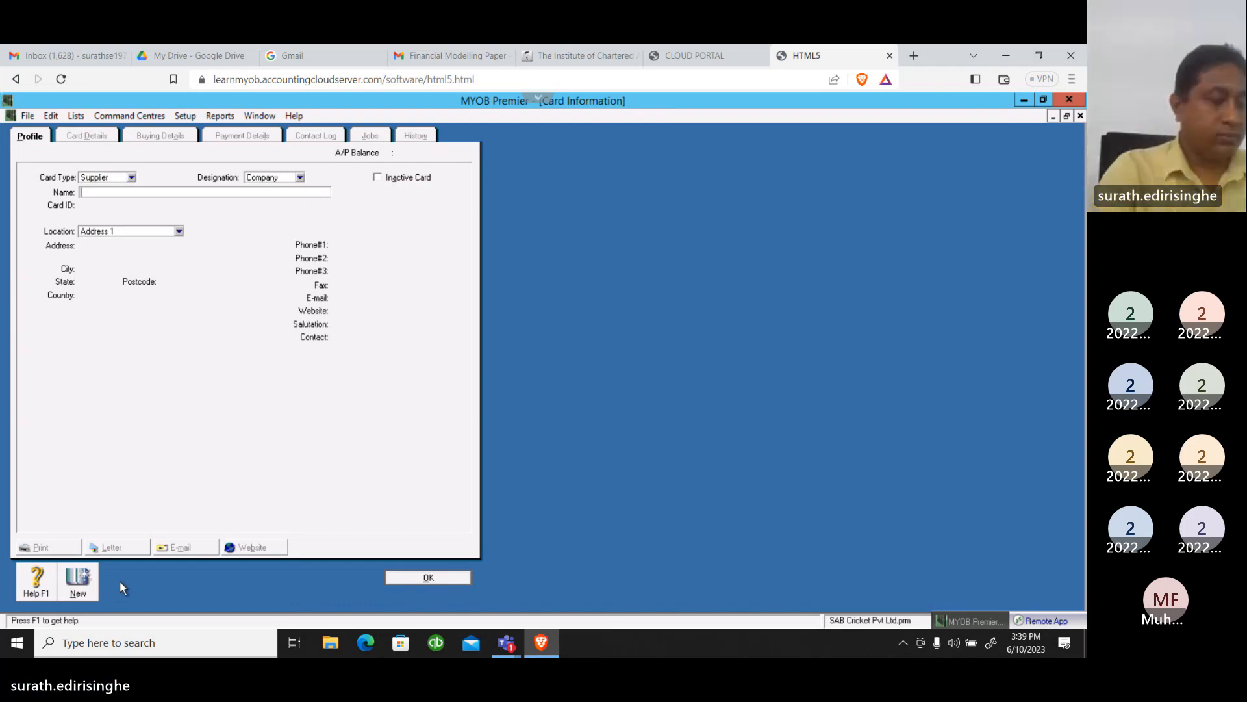
{"action": "type", "text": "Sa"}
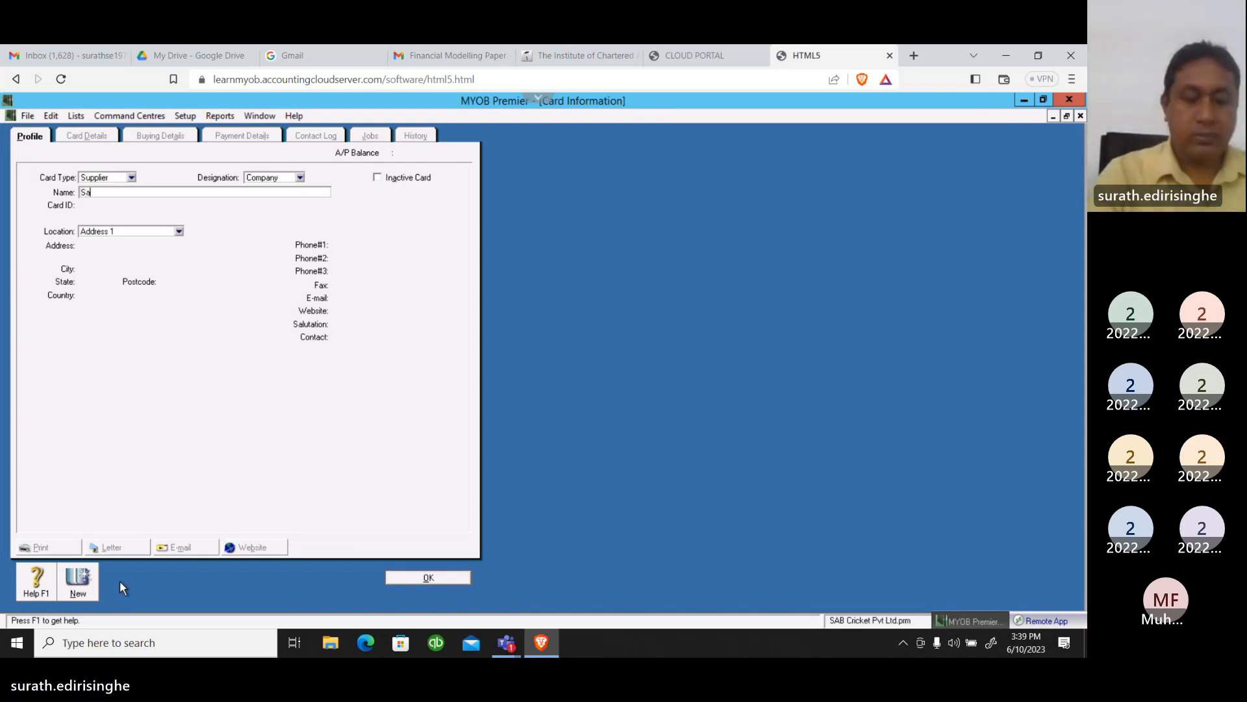
{"action": "type", "text": "chine "}
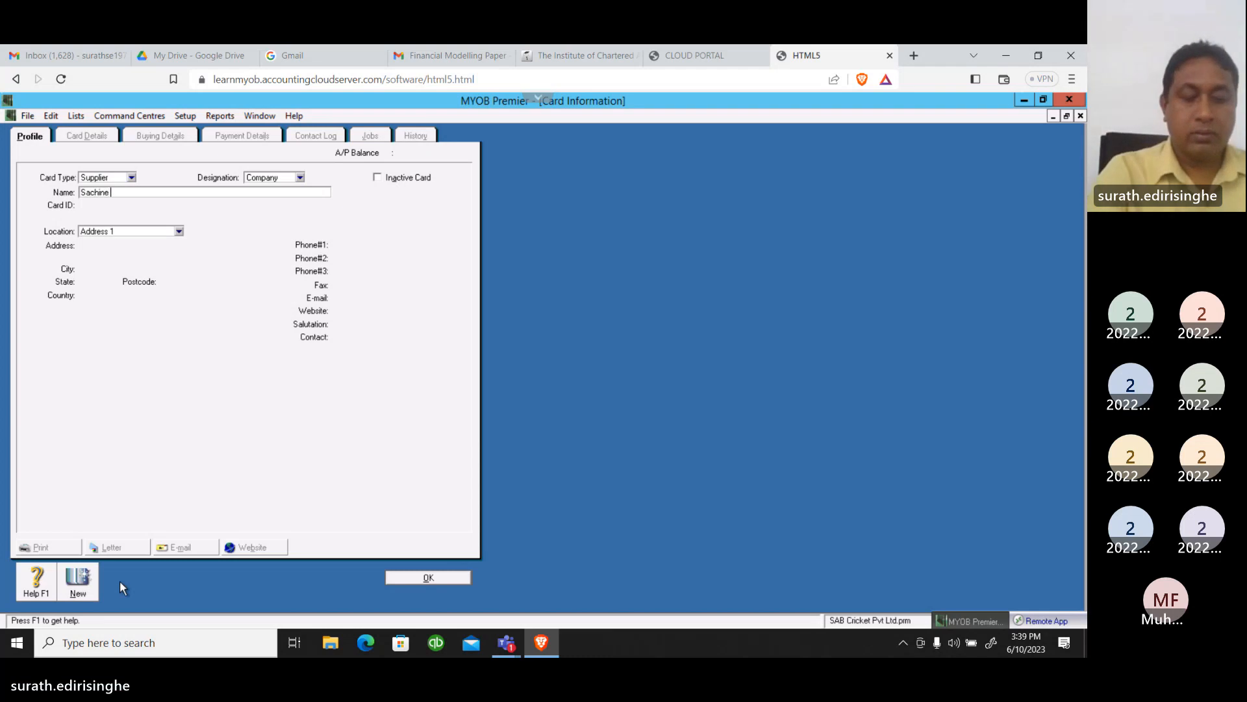
{"action": "type", "text": "Spor"}
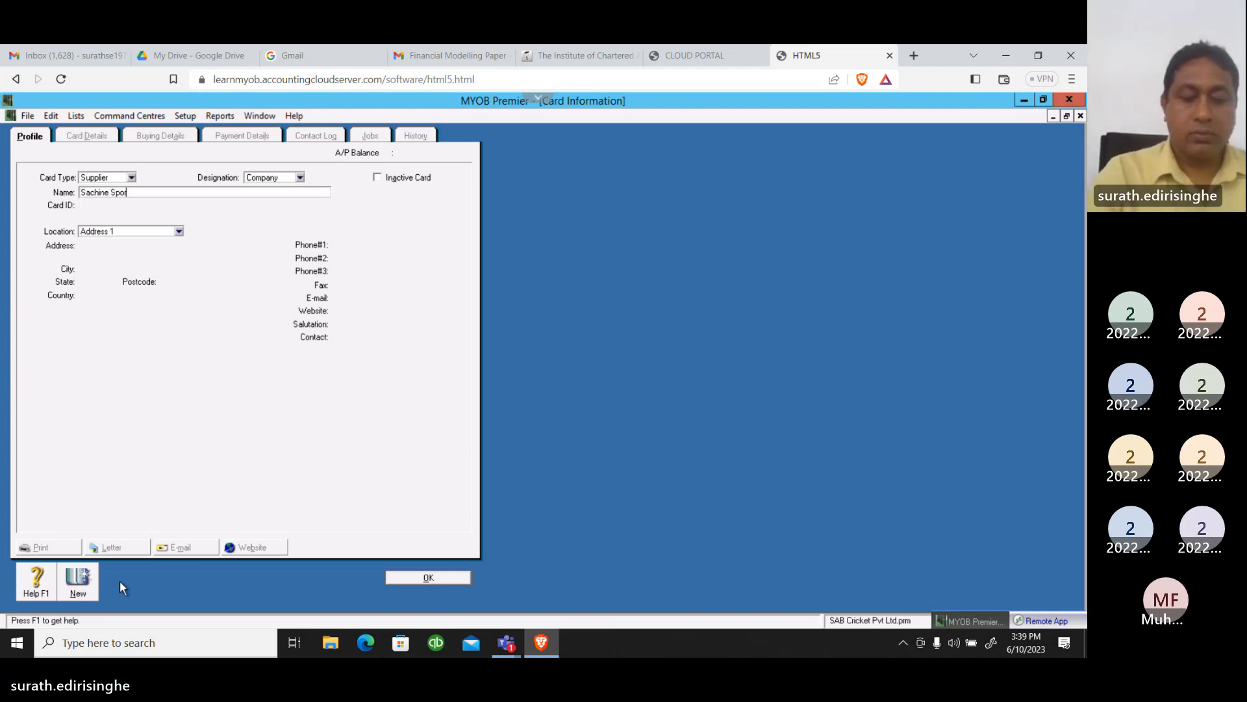
{"action": "type", "text": "t Pv"}
{"action": "type", "text": "t "}
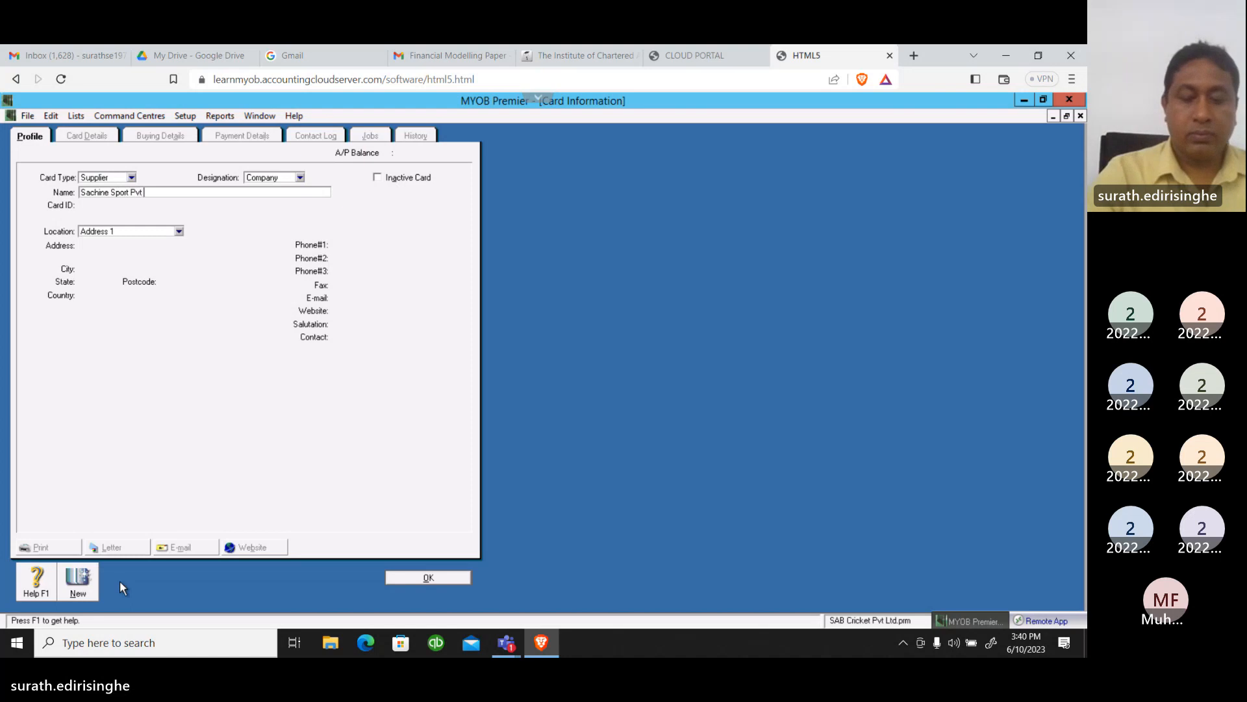
{"action": "type", "text": "Ltd"}
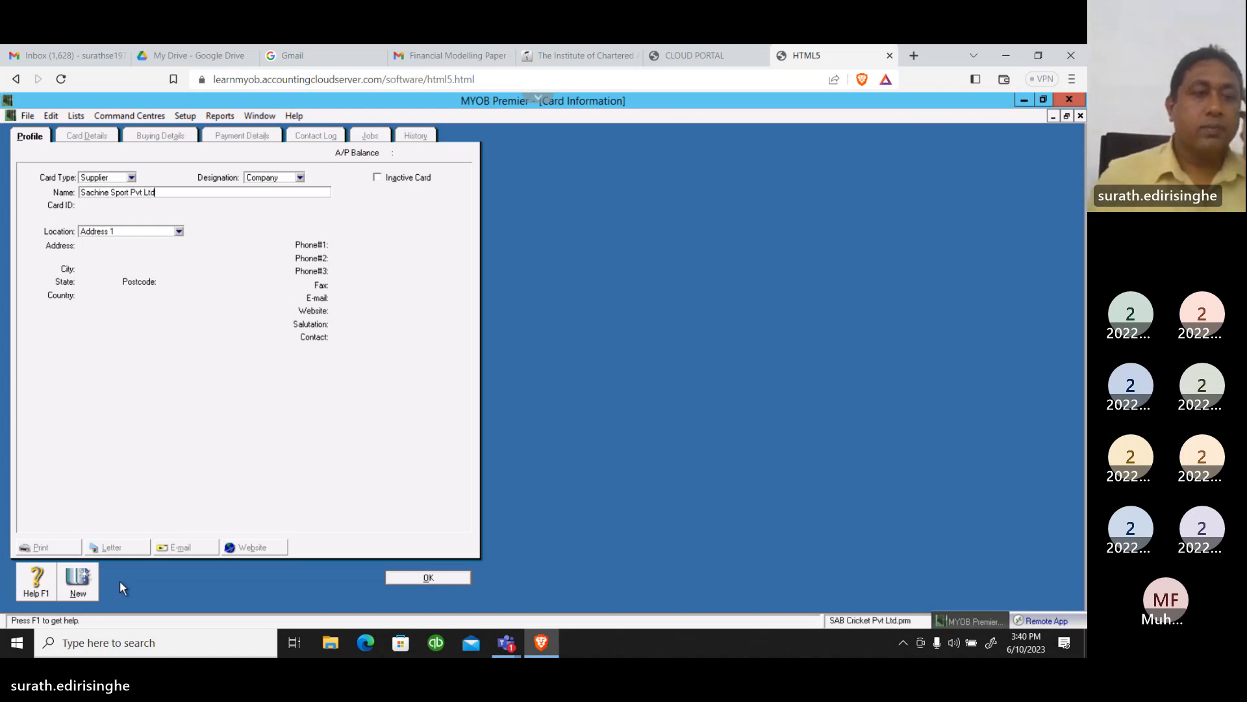
{"action": "key", "text": "Tab"}
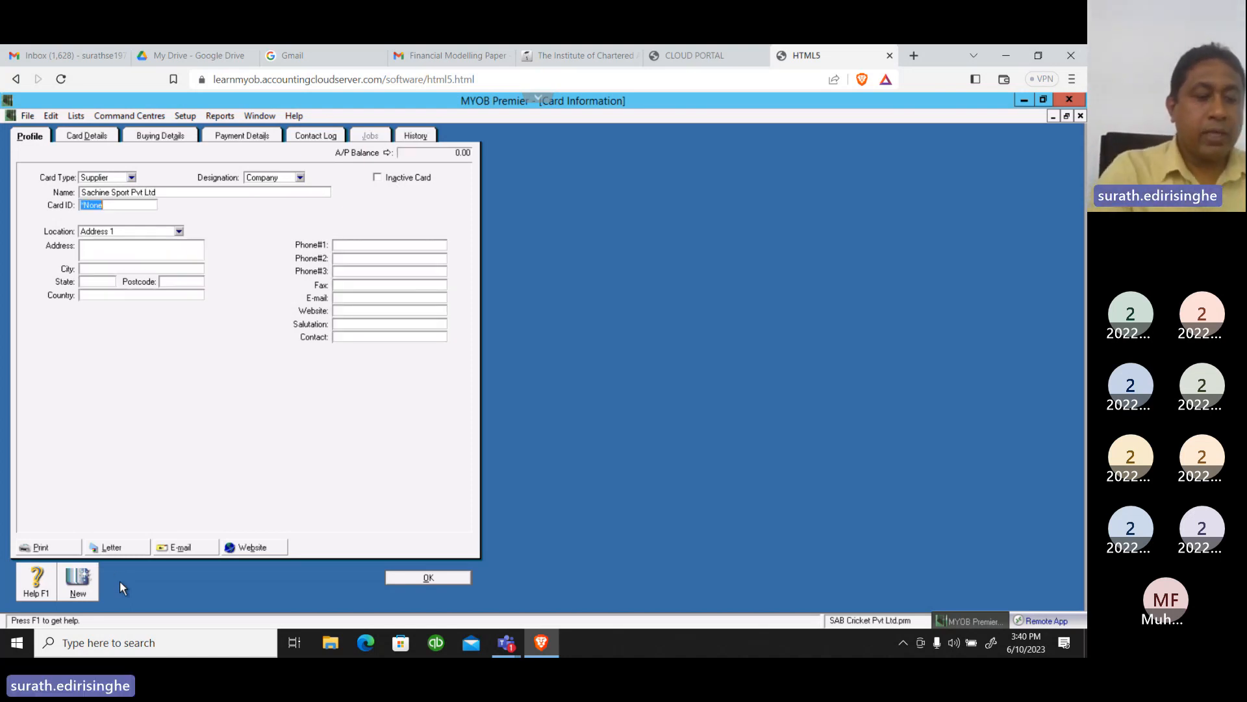
Set the new supplier's card ID to SUP05
{"action": "type", "text": "SUP"}
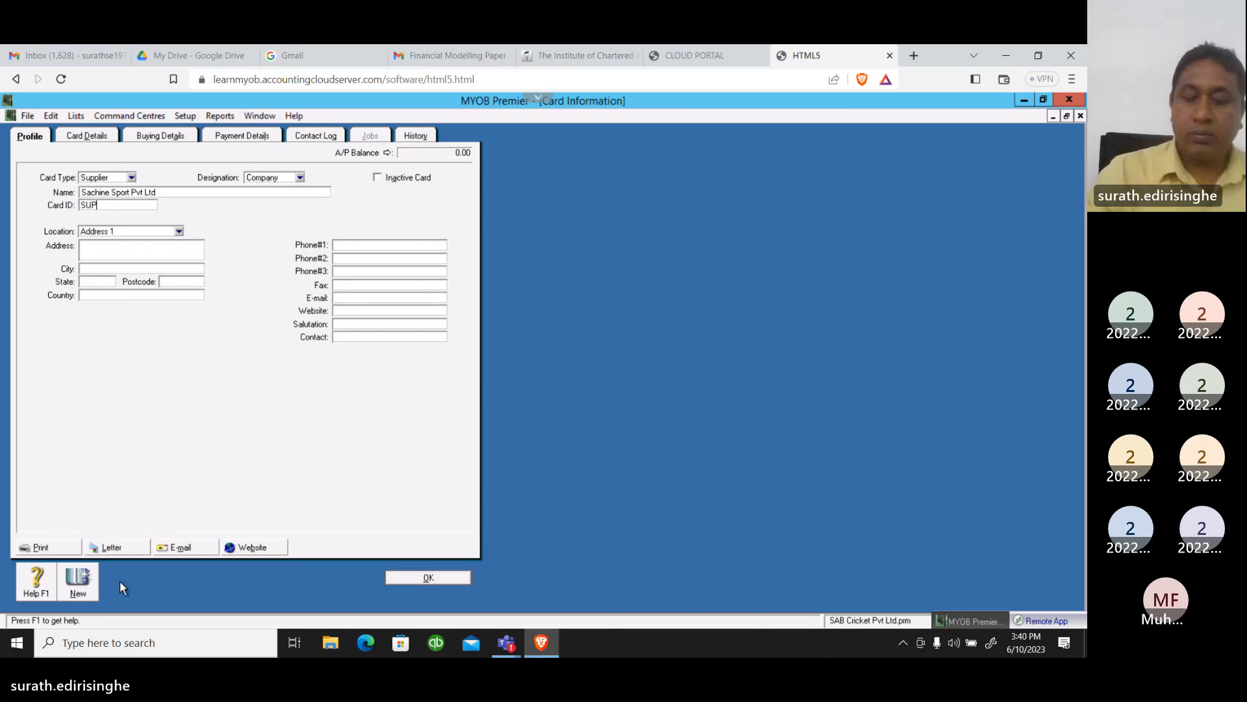
{"action": "type", "text": "05"}
{"action": "key", "text": "Tab"}
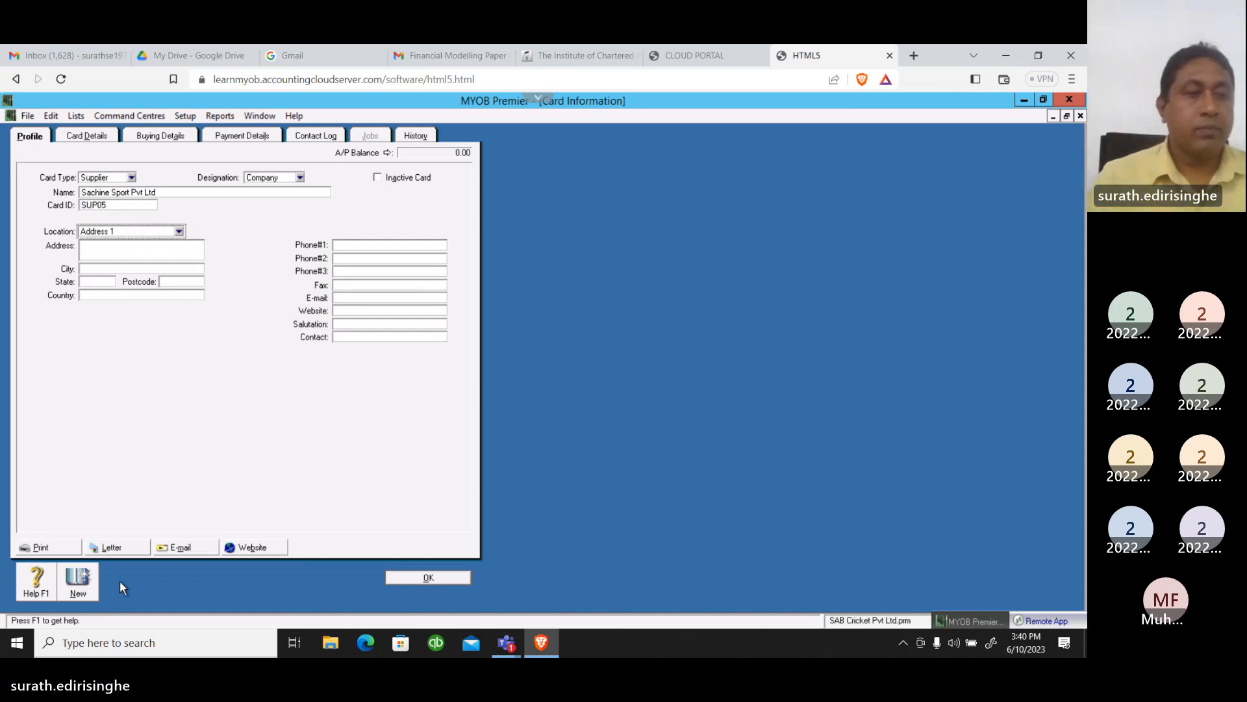
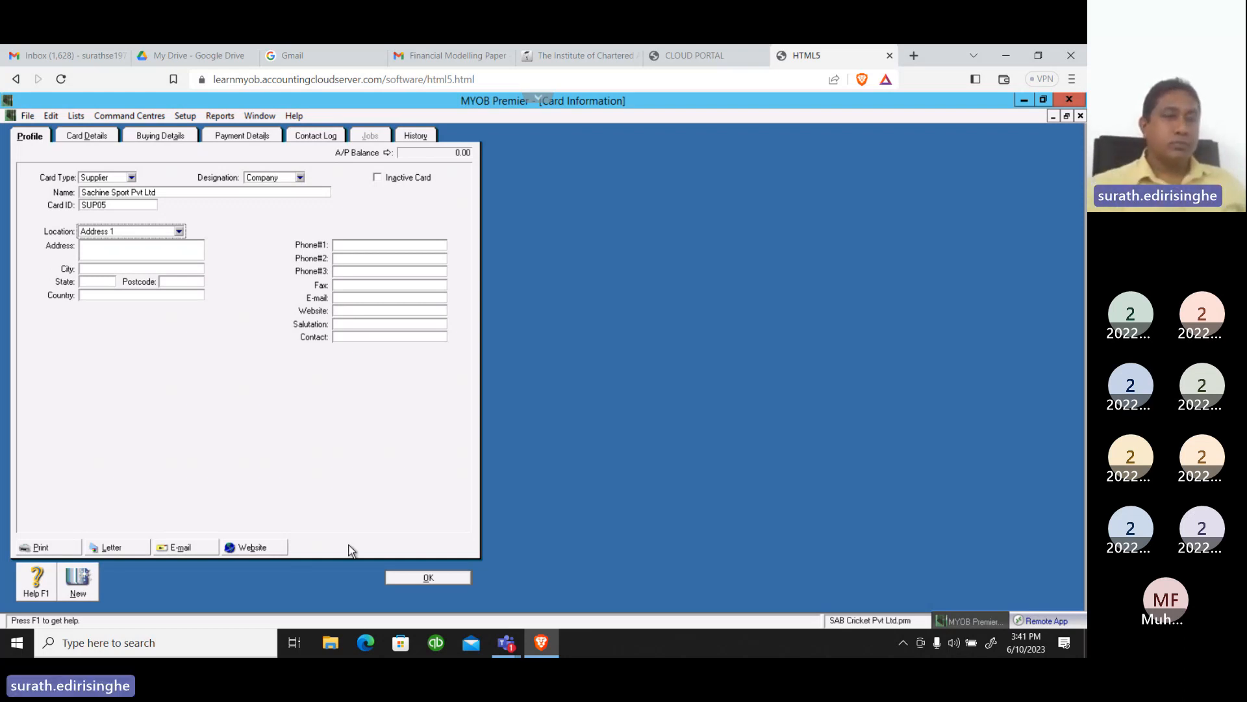
Enter the supplier's street address on two lines, with the building number above the road name
{"action": "left_click", "coordinate": [98, 251]}
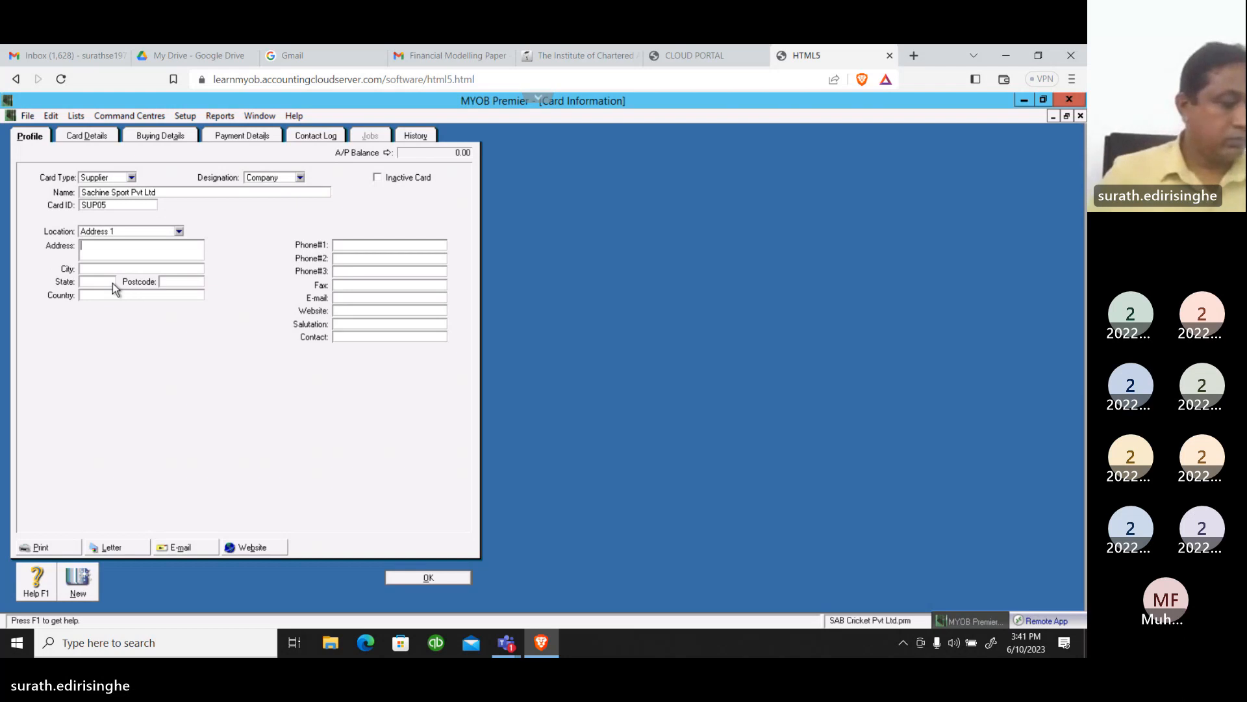
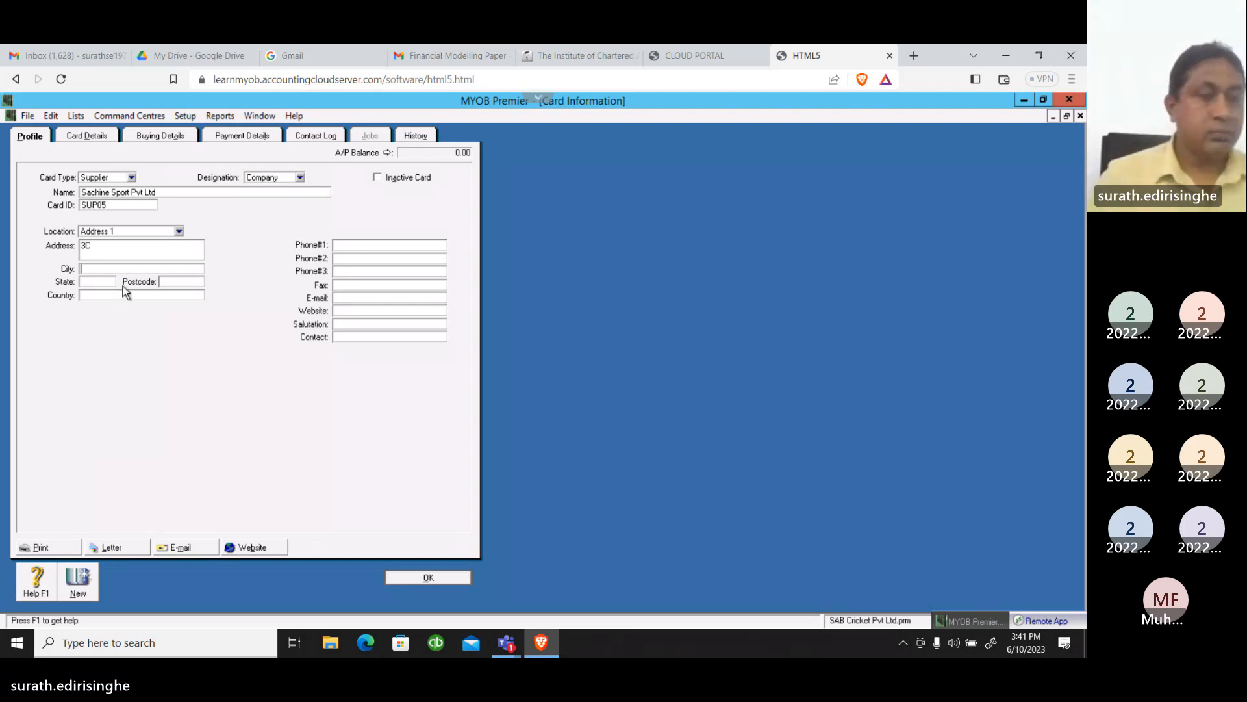
{"action": "left_click", "coordinate": [105, 245]}
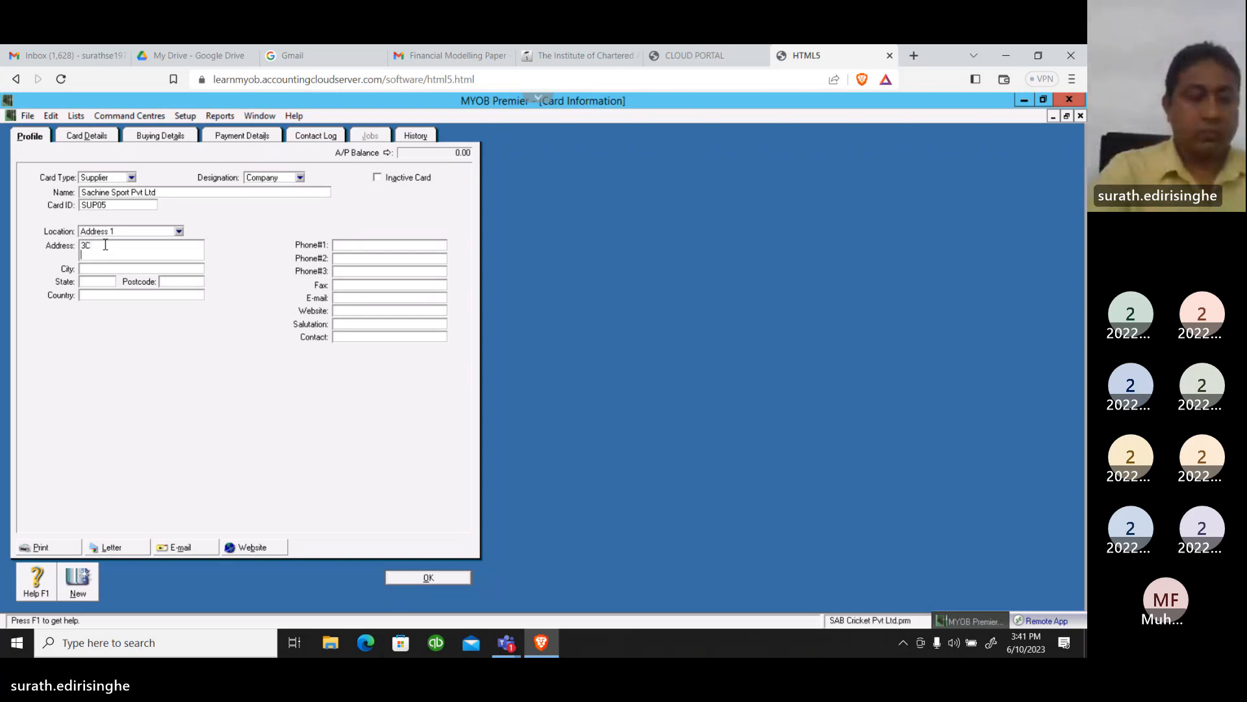
{"action": "key", "text": "Return"}
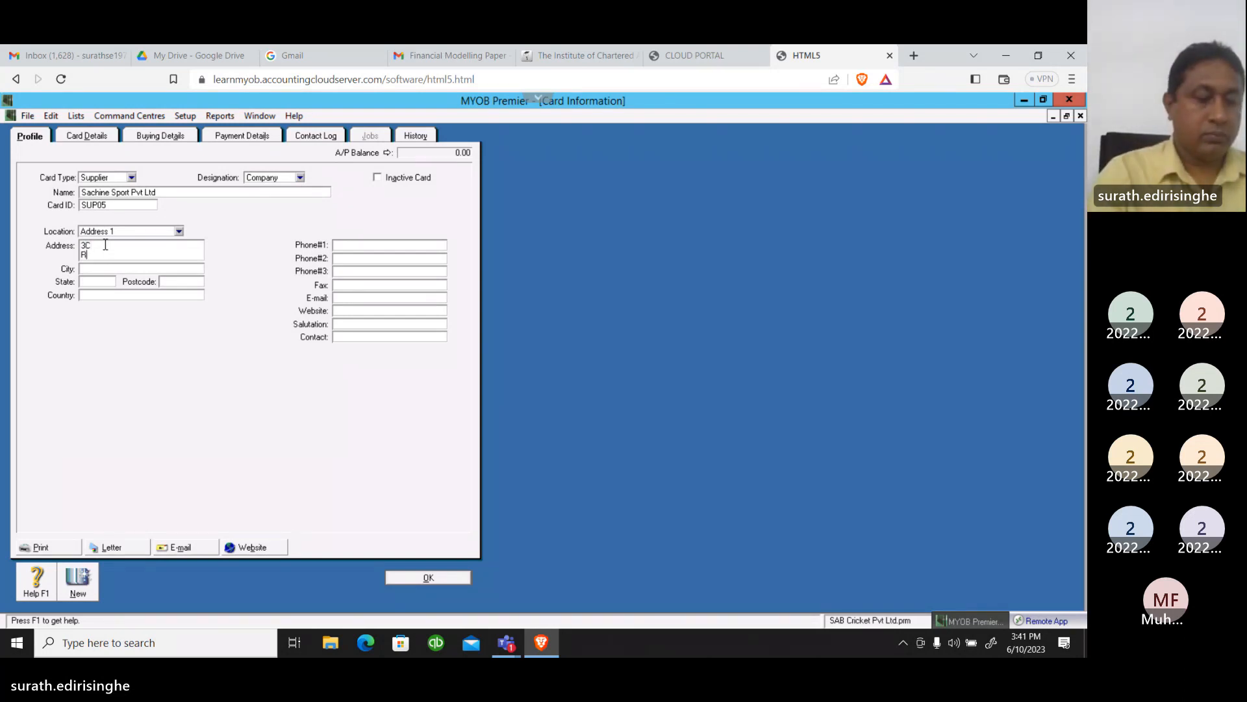
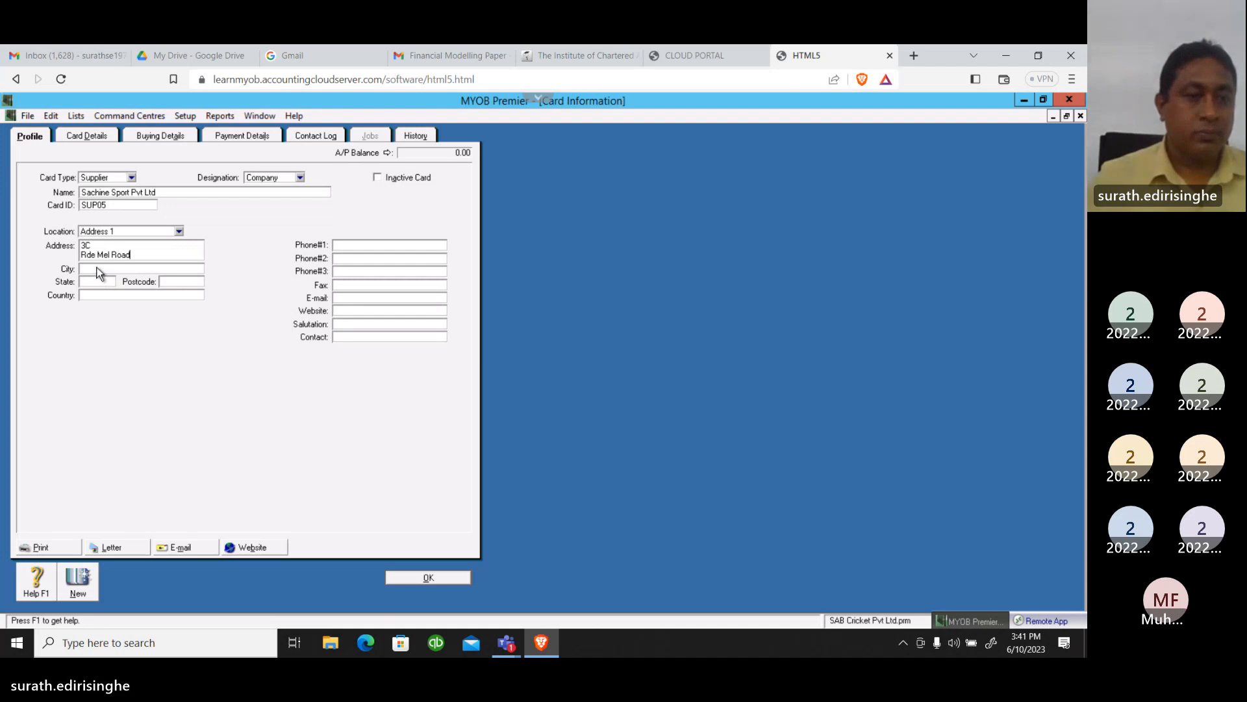
Complete the supplier's address with its city, state, postcode and country
{"action": "left_click", "coordinate": [98, 267]}
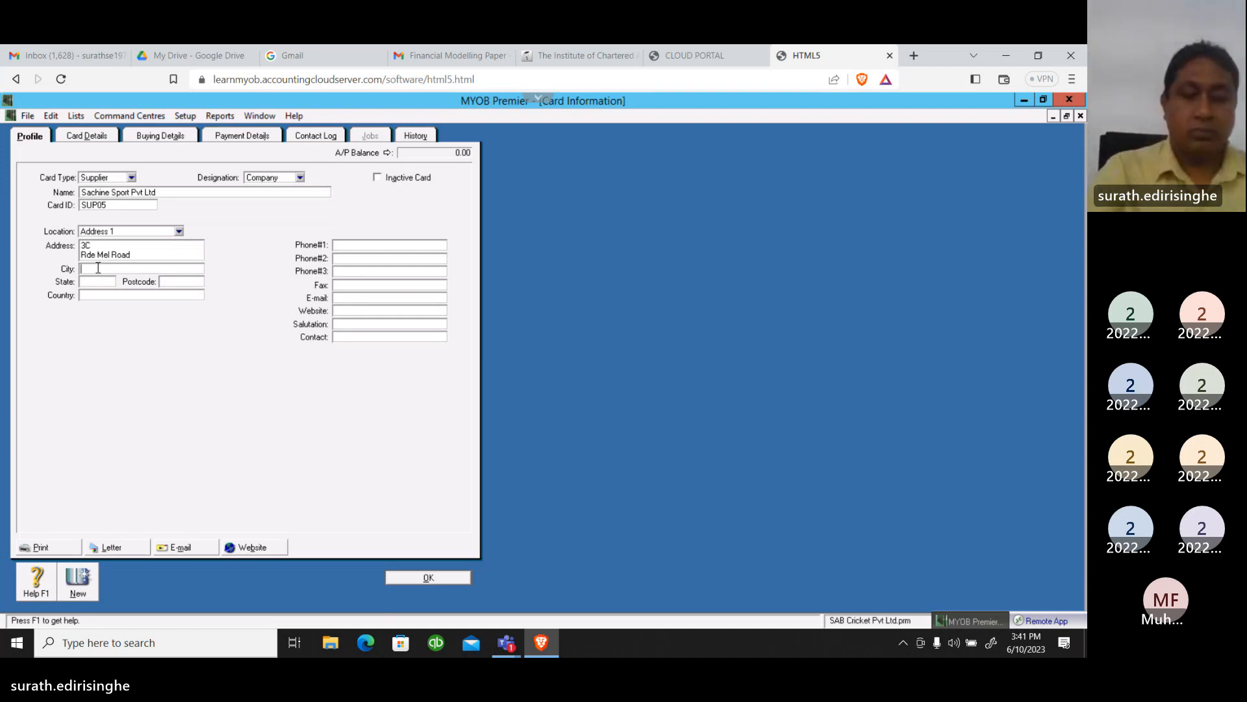
{"action": "type", "text": "Colo"}
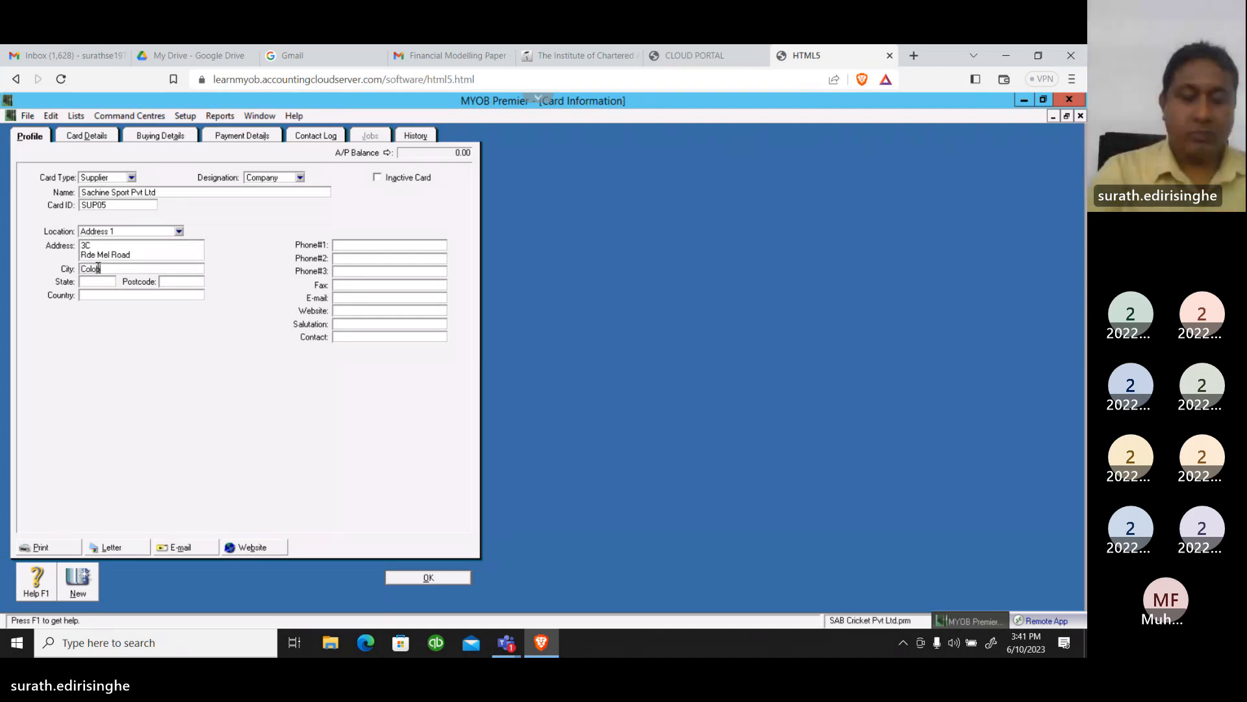
{"action": "type", "text": "m"}
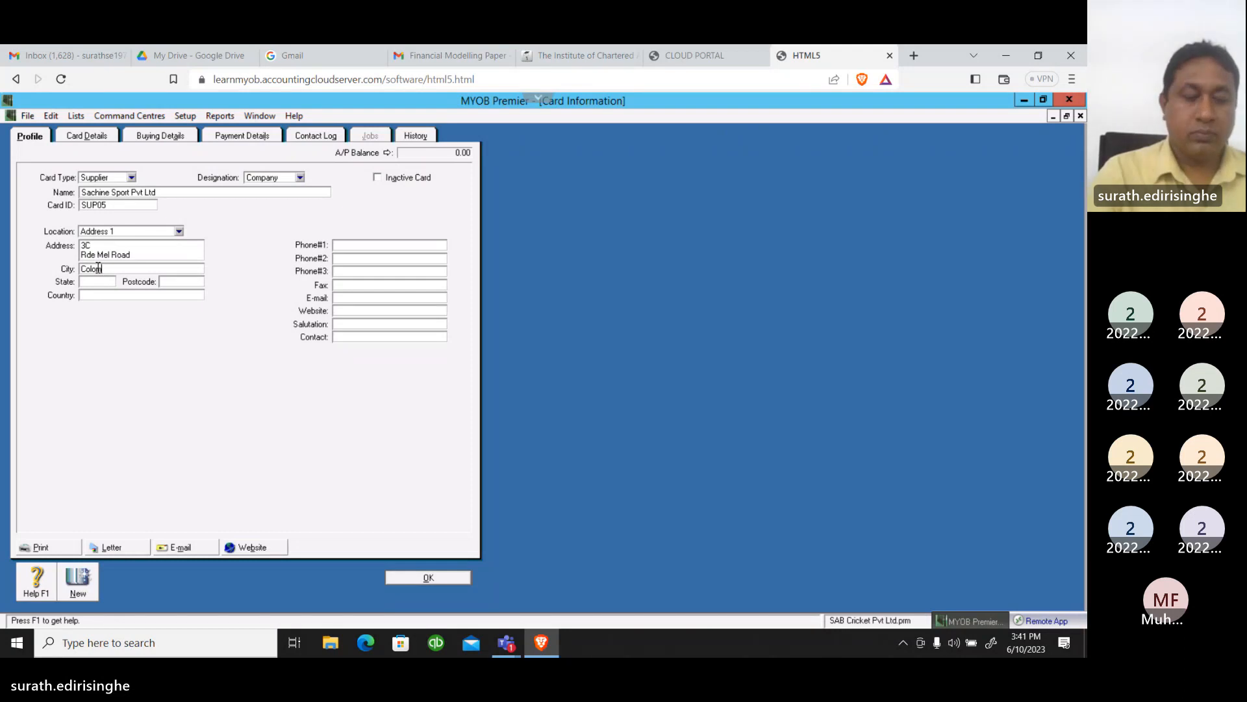
{"action": "type", "text": "bo"}
{"action": "key", "text": "Tab"}
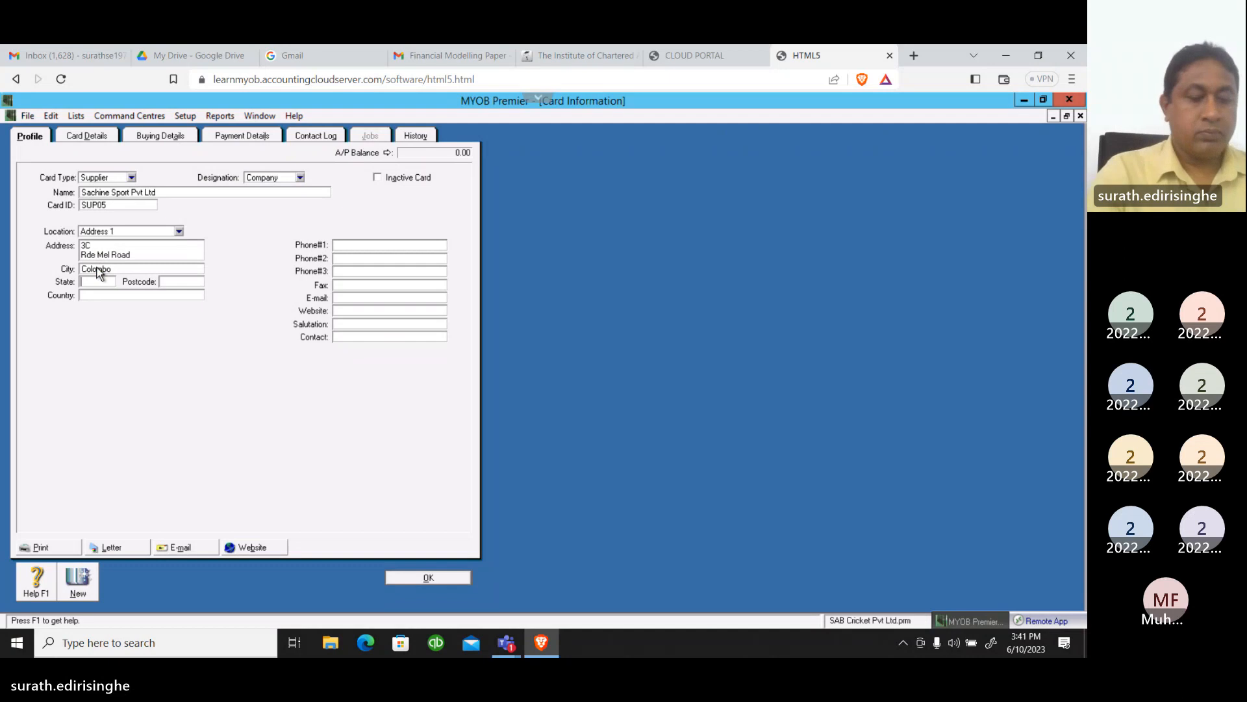
{"action": "type", "text": "C"}
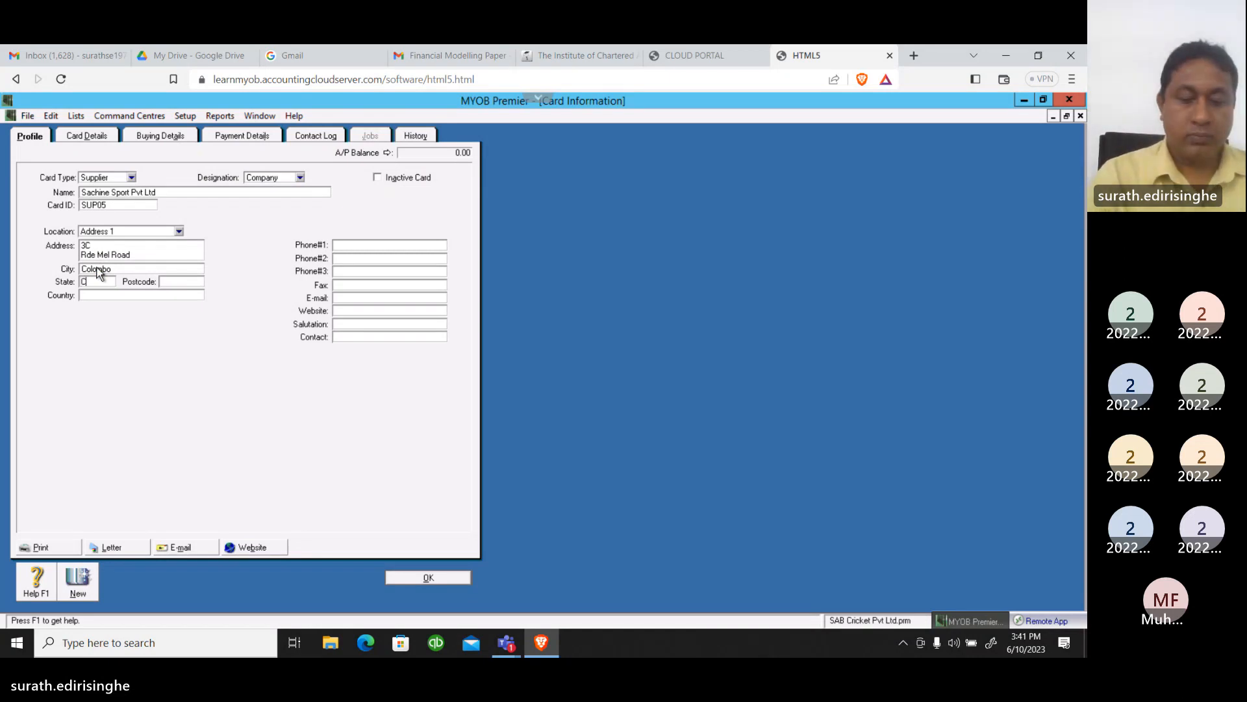
{"action": "type", "text": "olombo"}
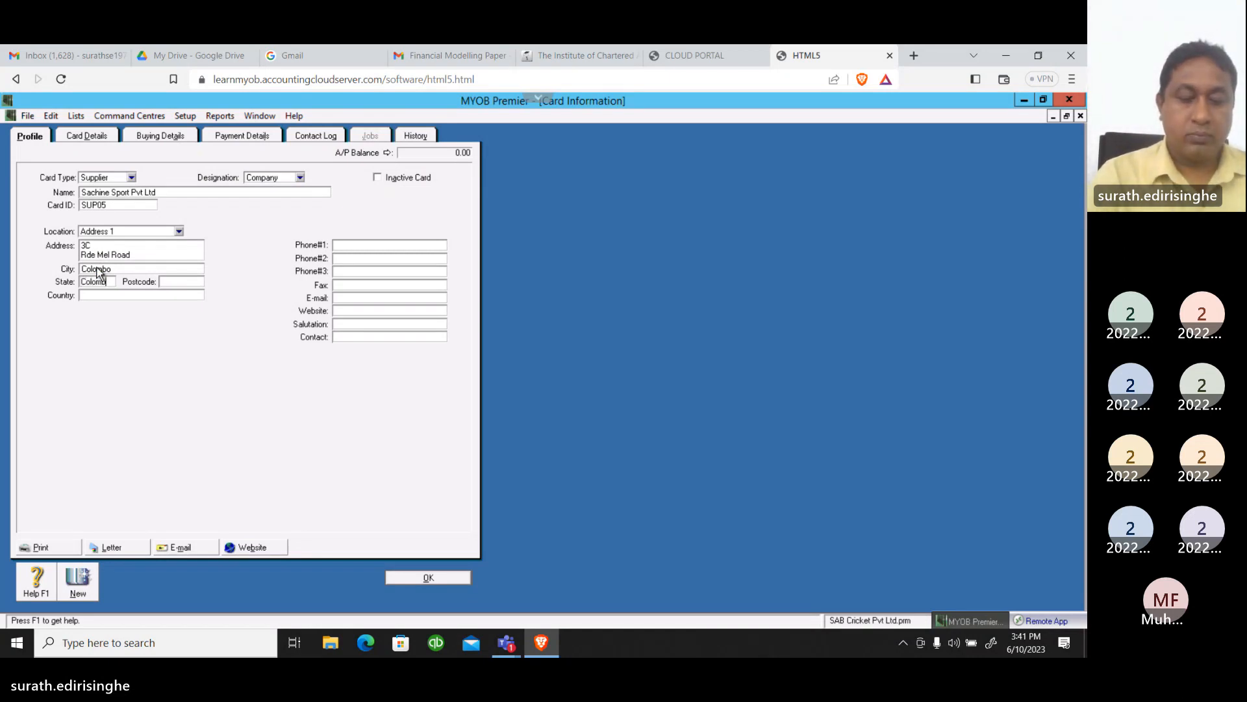
{"action": "key", "text": "Tab"}
{"action": "type", "text": "01"}
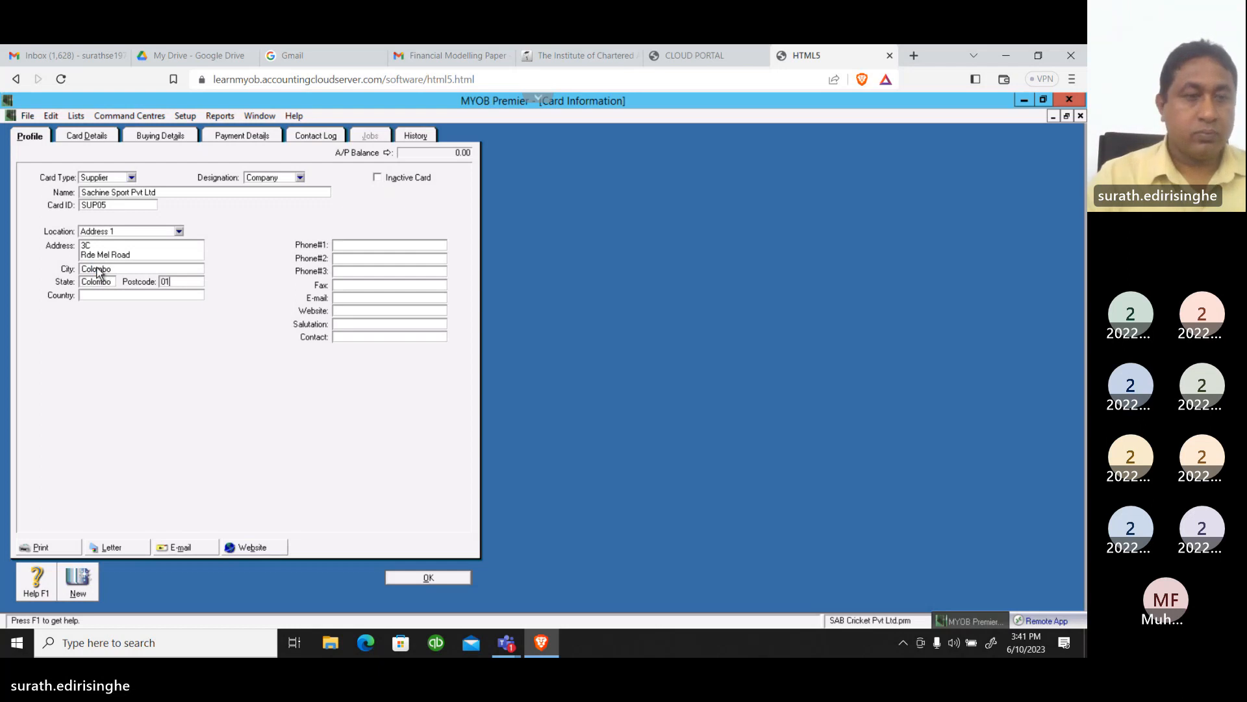
{"action": "key", "text": "Tab"}
{"action": "type", "text": "S"}
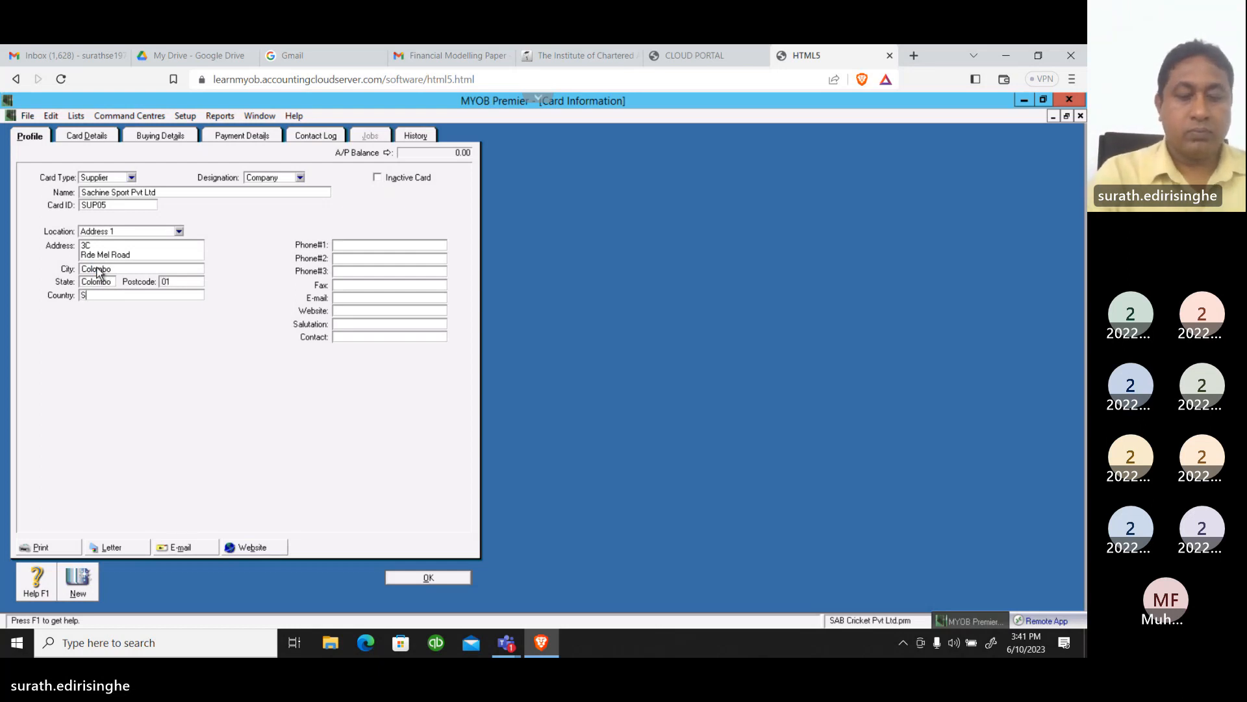
{"action": "type", "text": "ri lanka"}
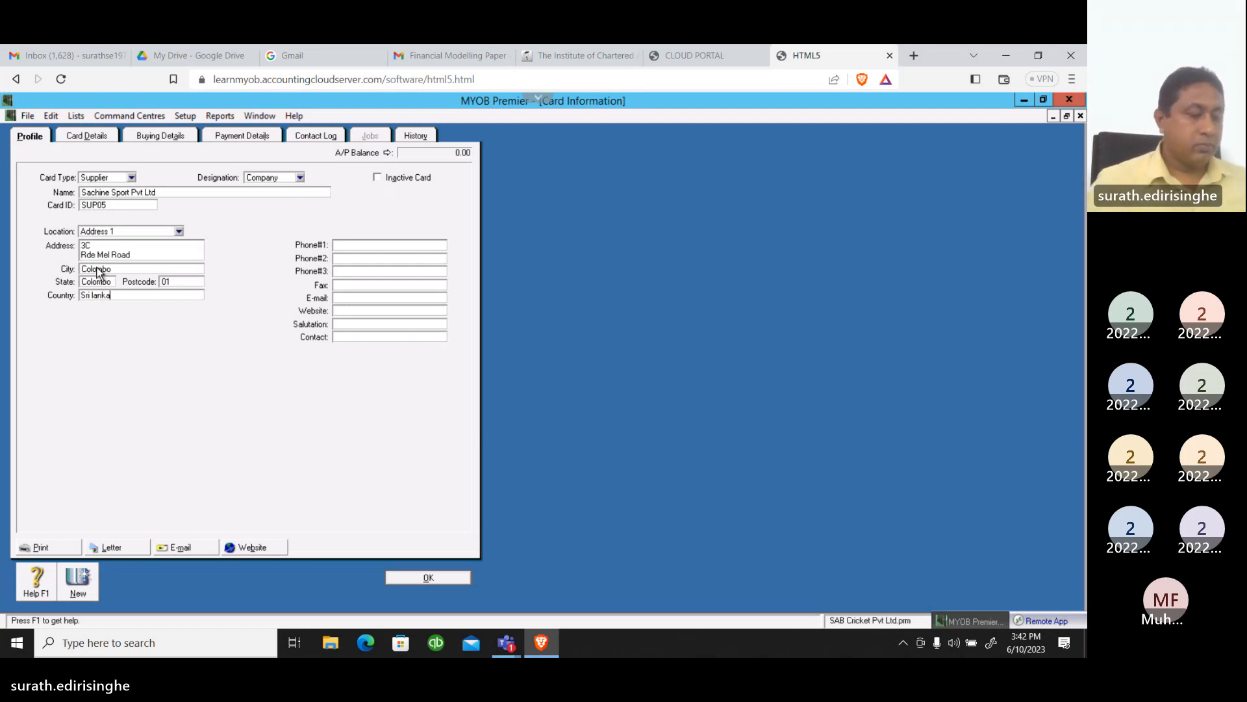
Enter the supplier's main phone number, including the country code, as Phone#1
{"action": "left_click", "coordinate": [367, 246]}
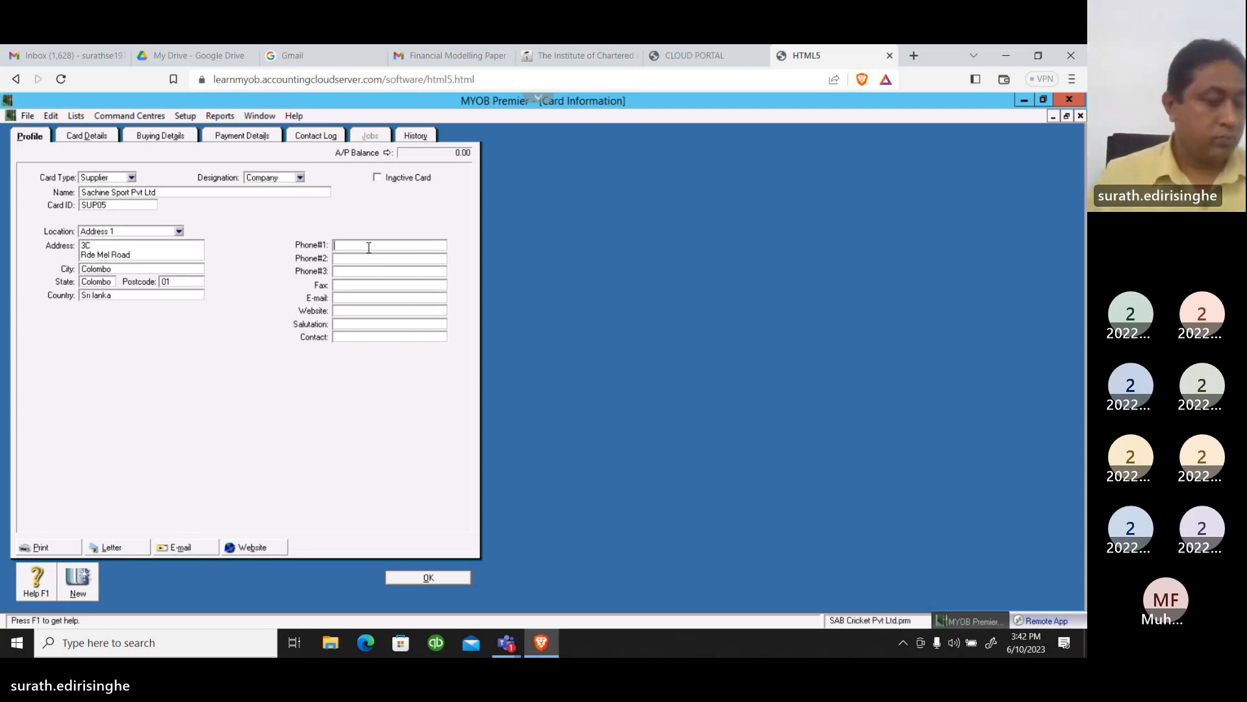
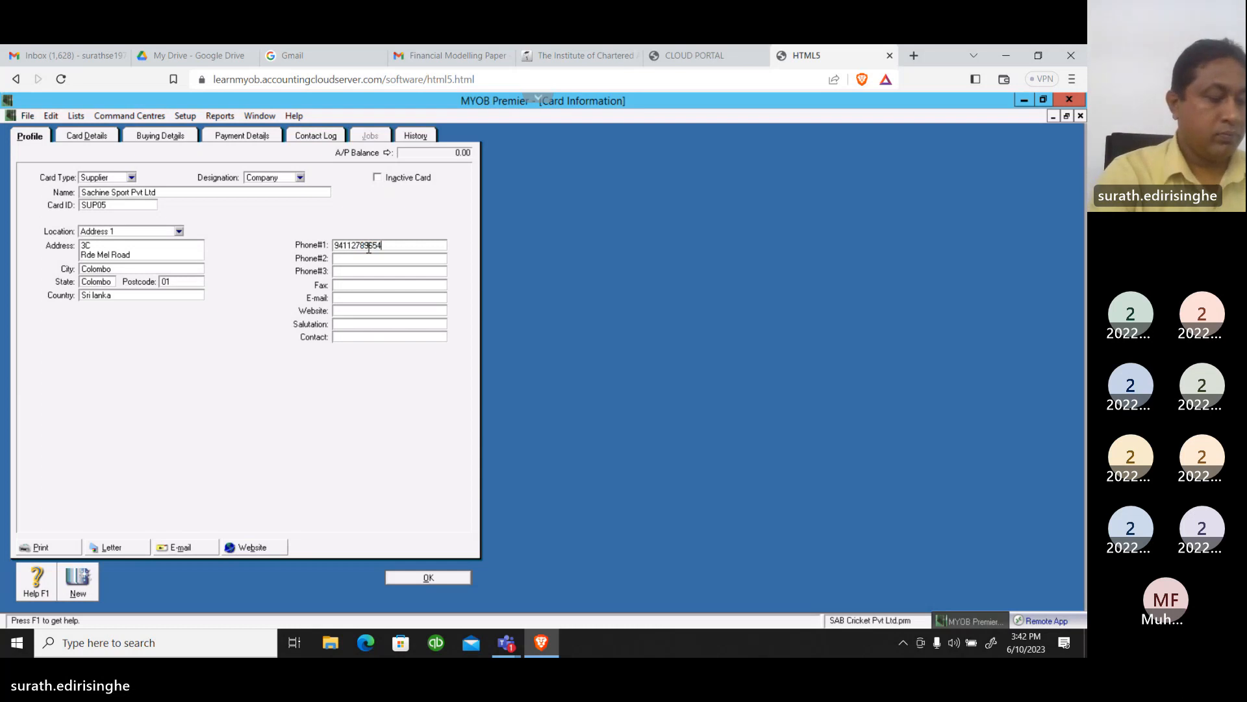
Enter the supplier's second phone number in local format as Phone#2
{"action": "key", "text": "Tab"}
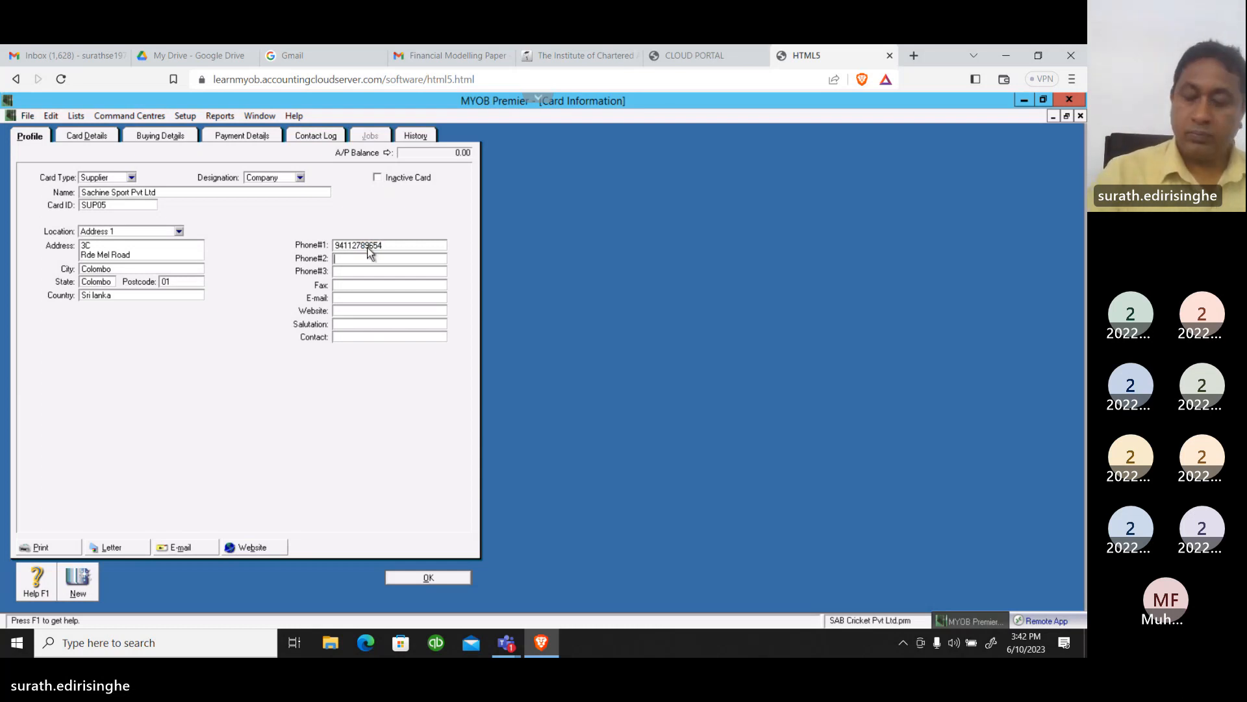
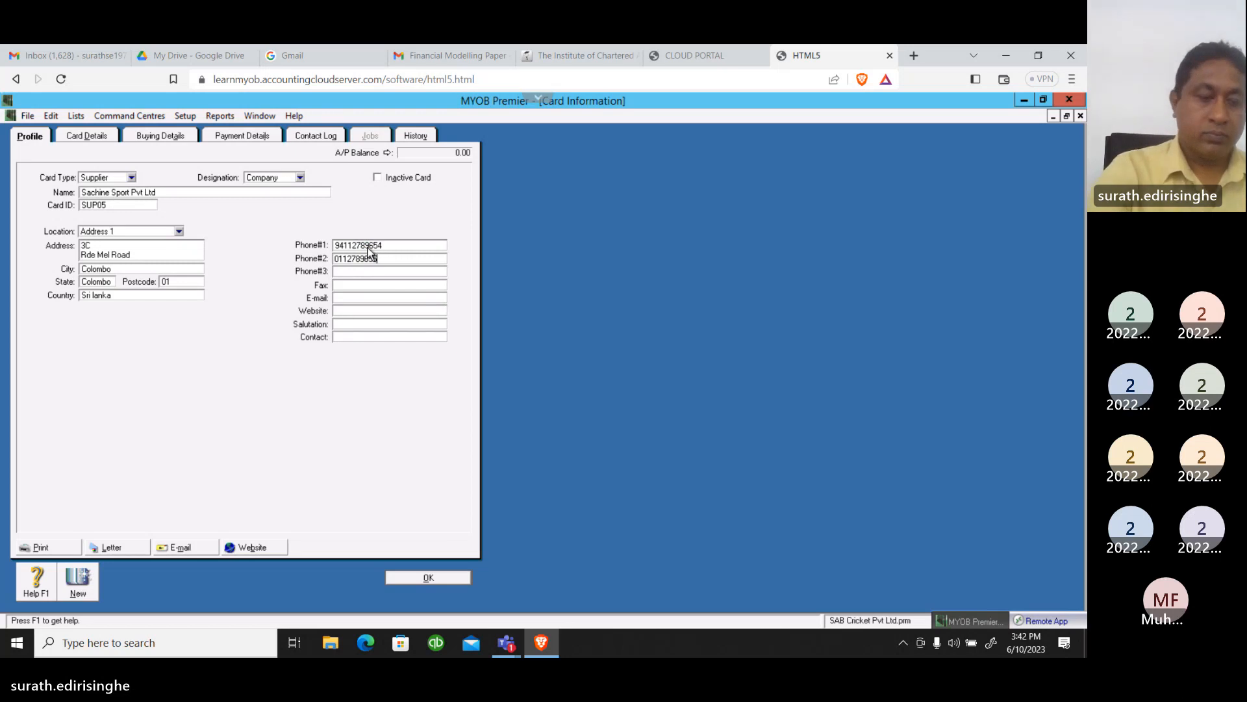
Leave Phone#3 blank and enter the supplier's fax number
{"action": "key", "text": "Tab"}
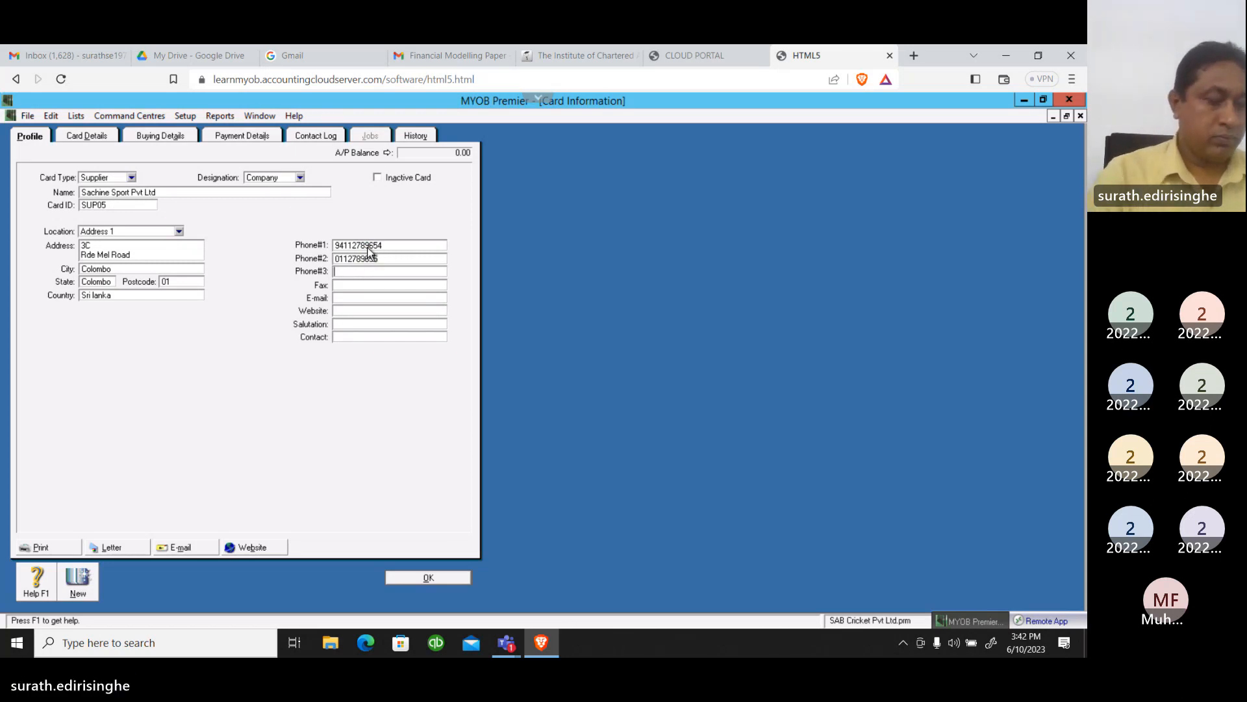
{"action": "key", "text": "Tab"}
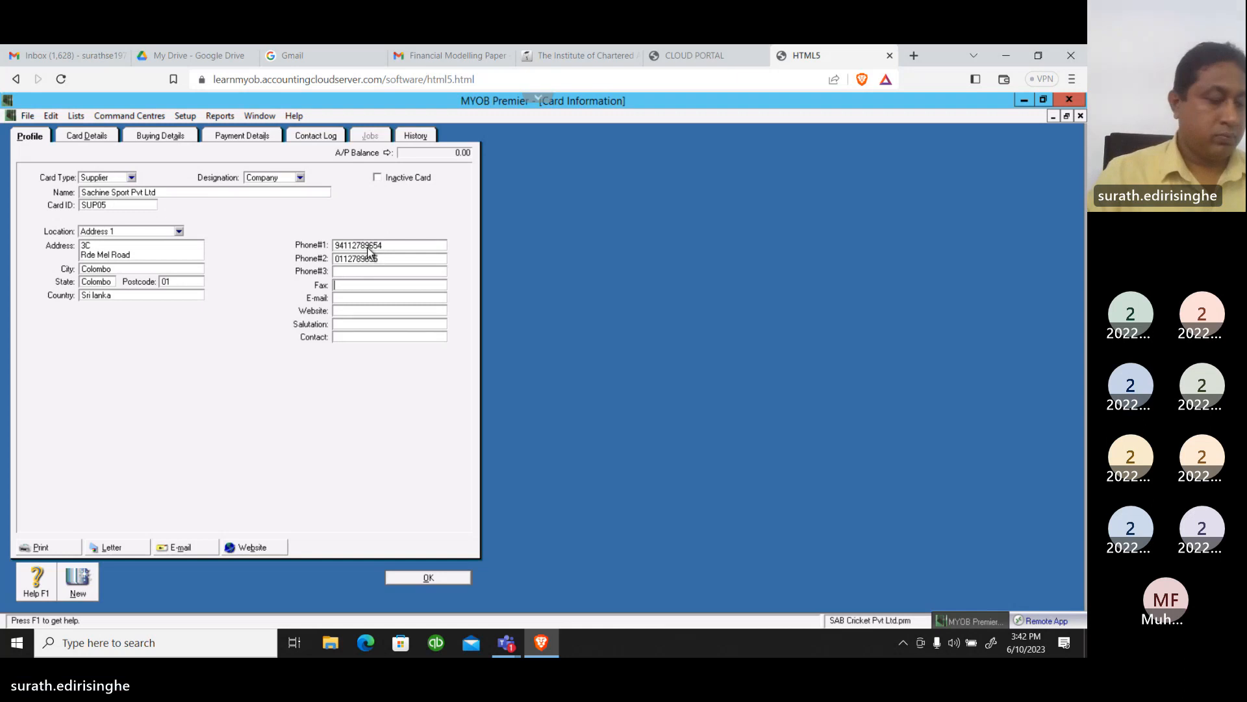
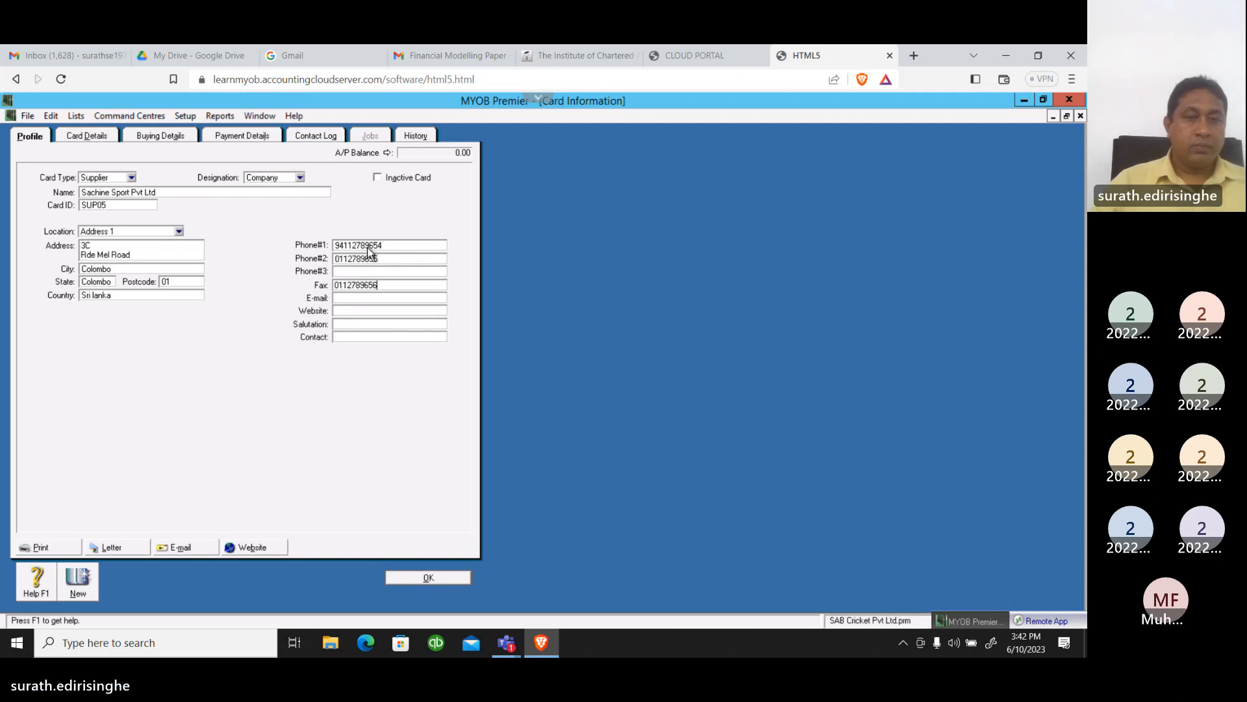
Enter the contact person's name for the supplier, leaving e-mail, website and salutation blank
{"action": "left_click", "coordinate": [363, 338]}
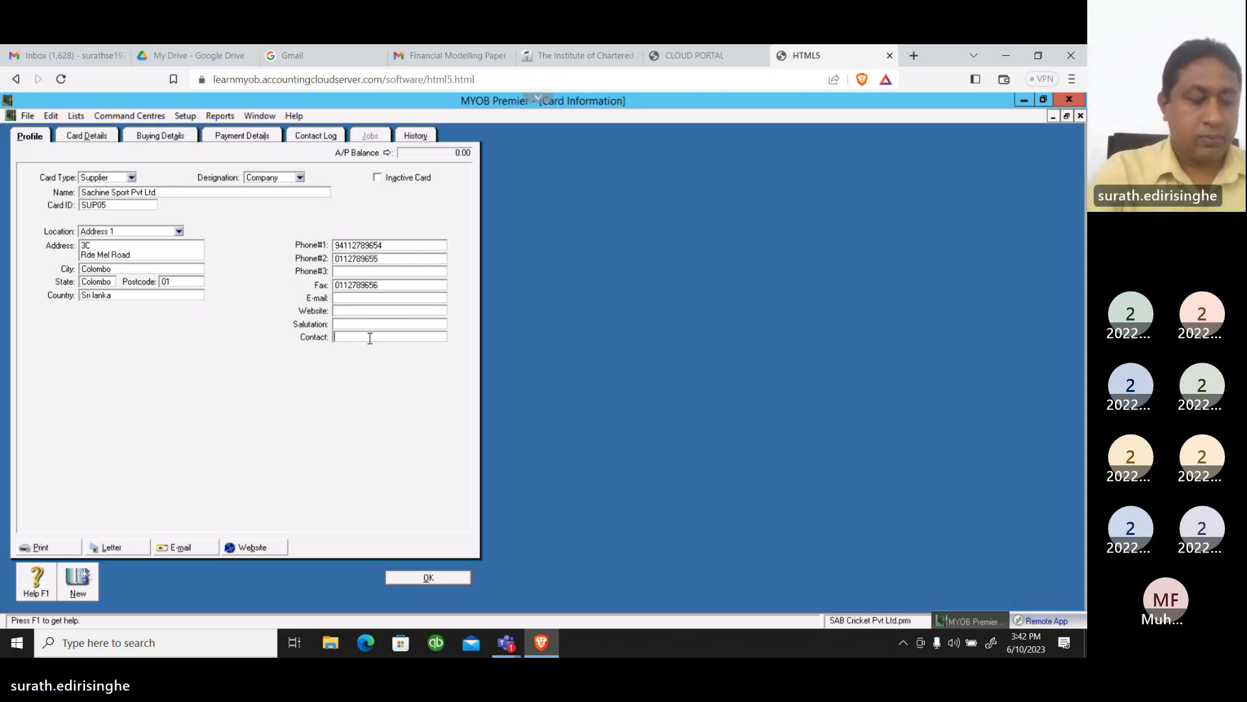
{"action": "type", "text": "Ameer"}
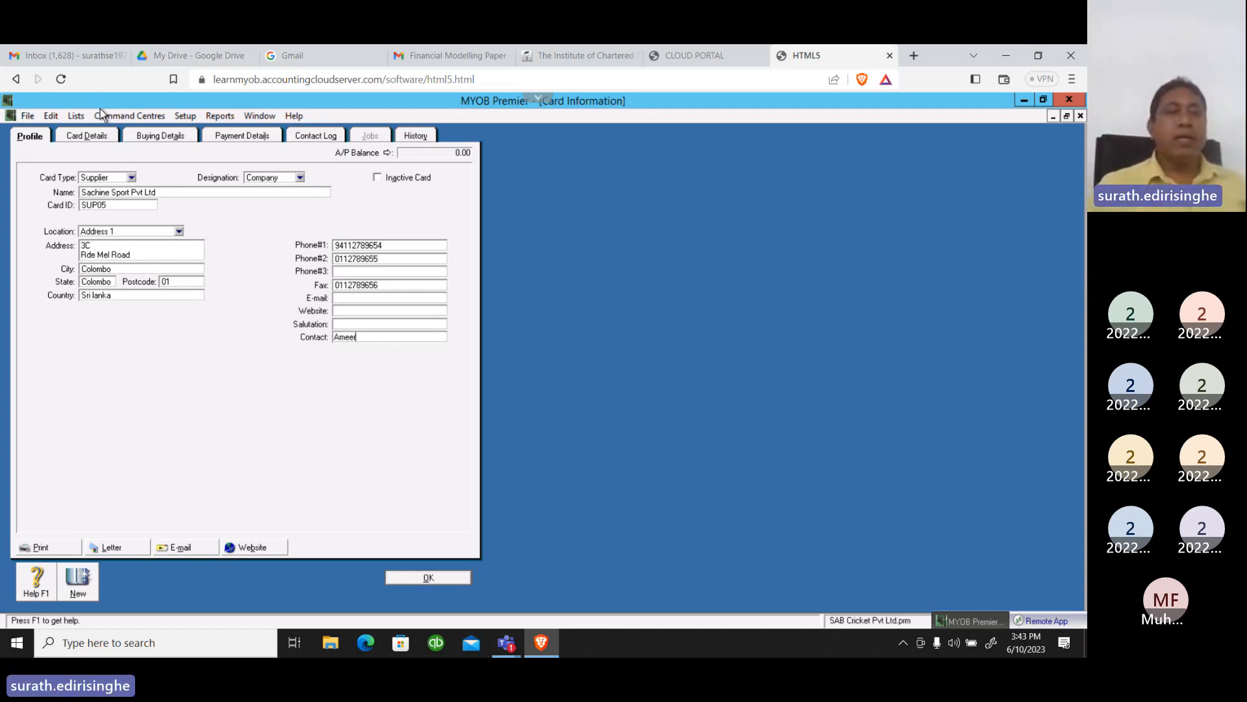
In the supplier's buying details, set the purchase layout to Service and the printed form to INCSPPLN-2003
{"action": "left_click", "coordinate": [146, 136]}
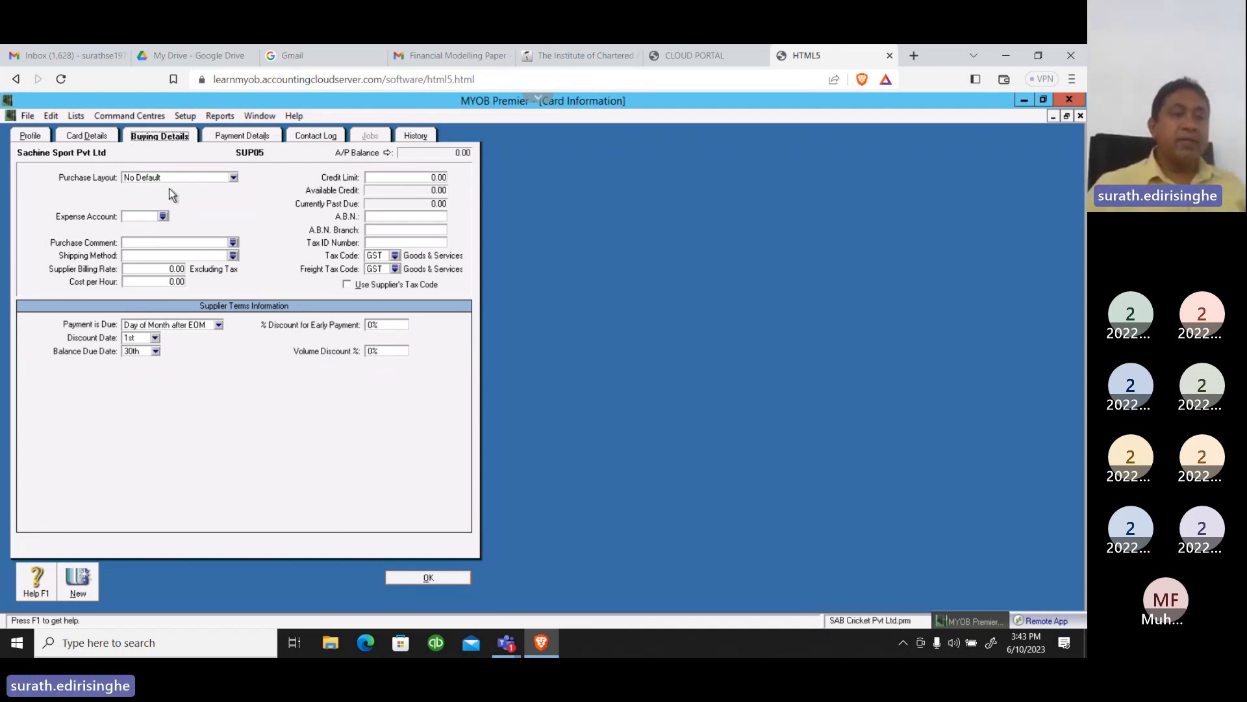
{"action": "left_click", "coordinate": [232, 179]}
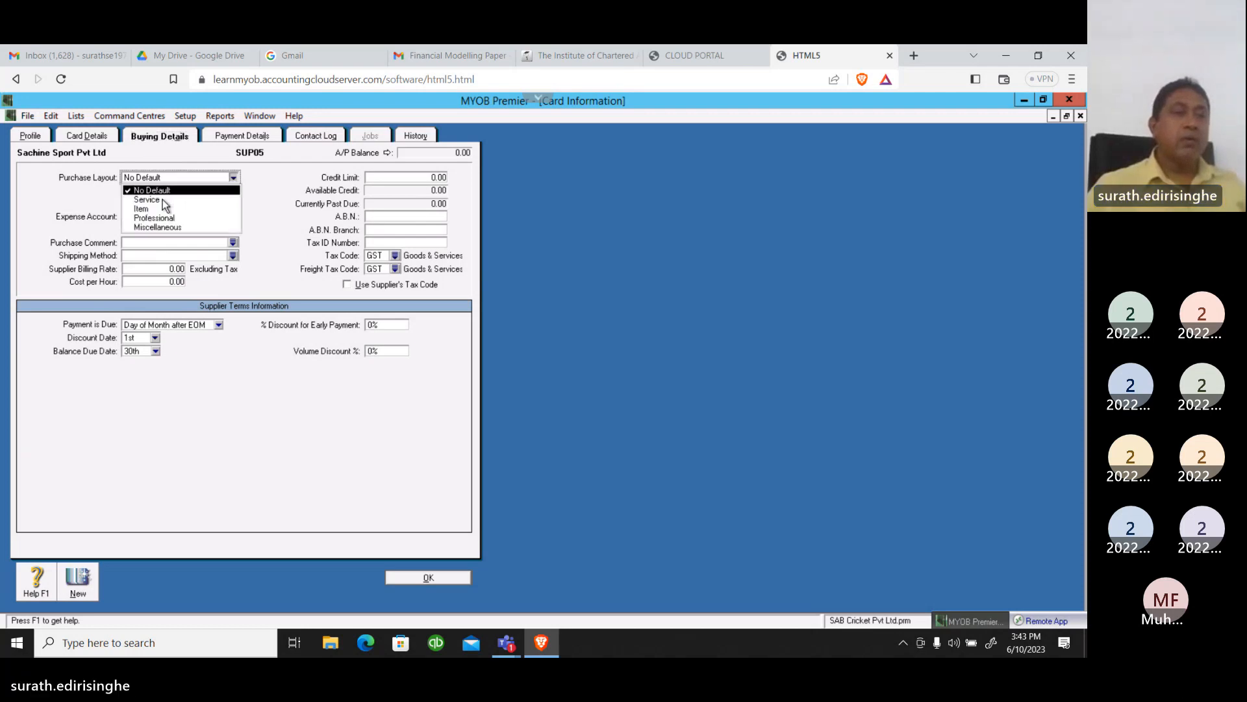
{"action": "left_click", "coordinate": [162, 200]}
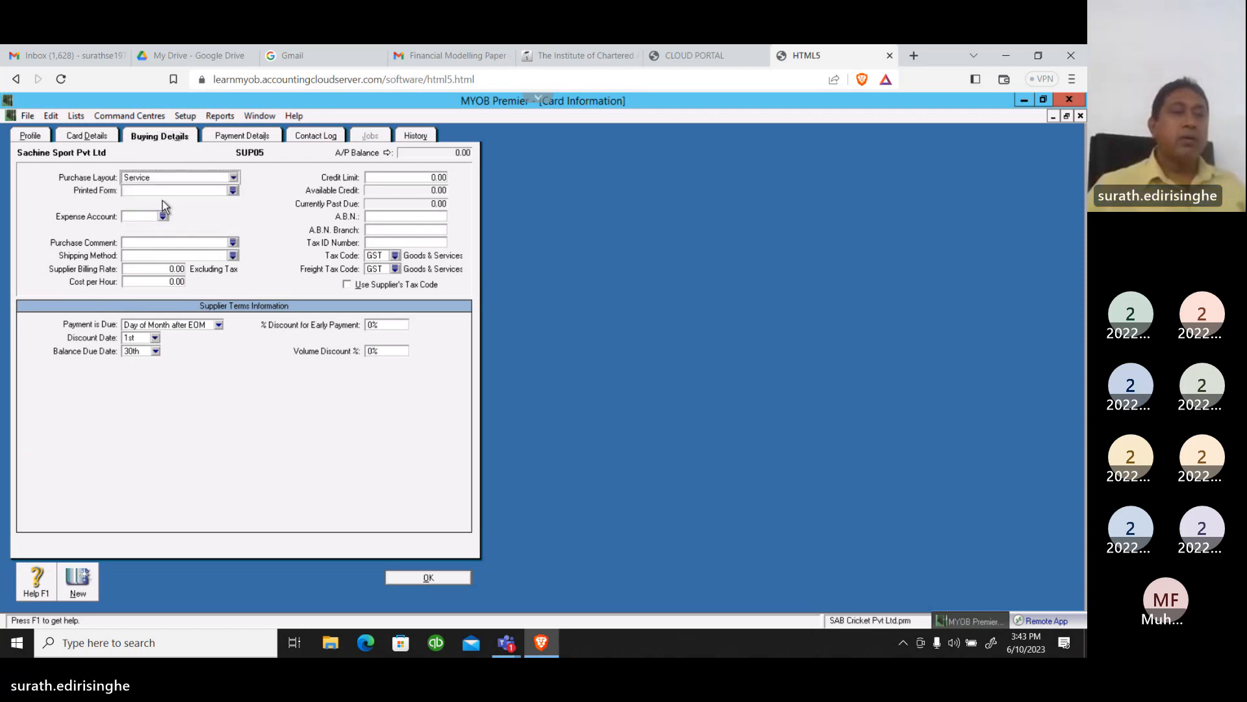
{"action": "left_click", "coordinate": [233, 191]}
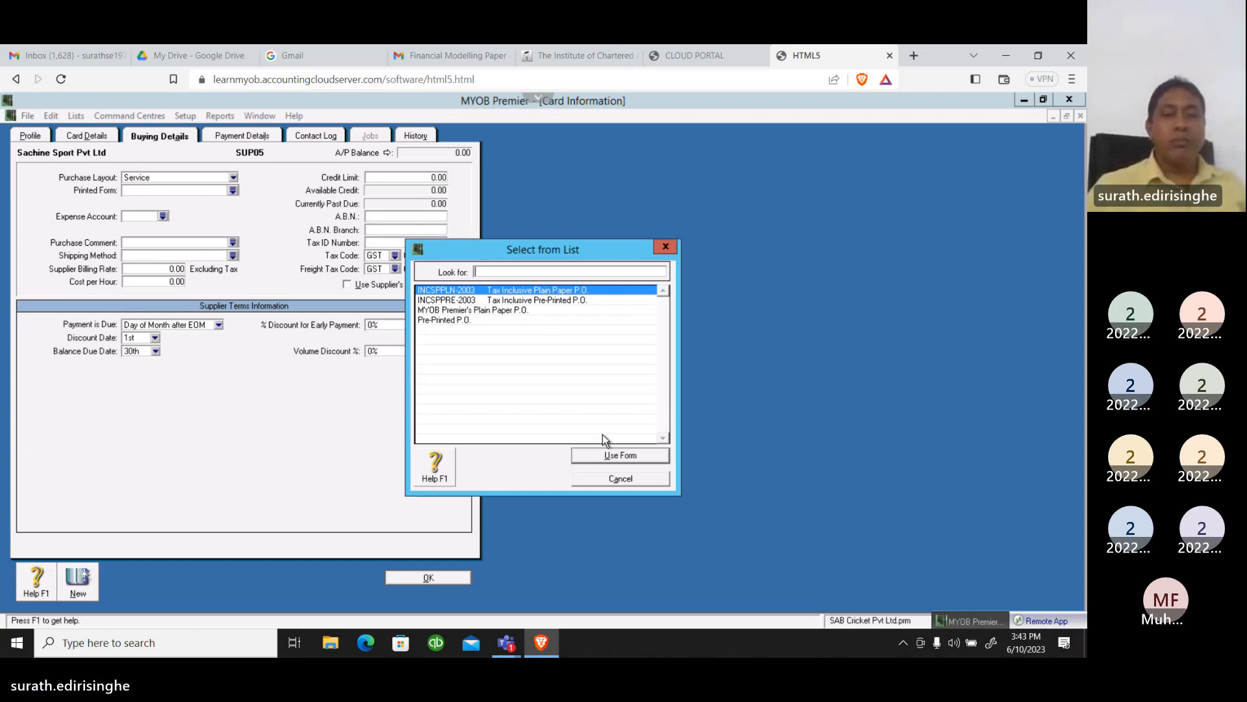
{"action": "left_click", "coordinate": [605, 457]}
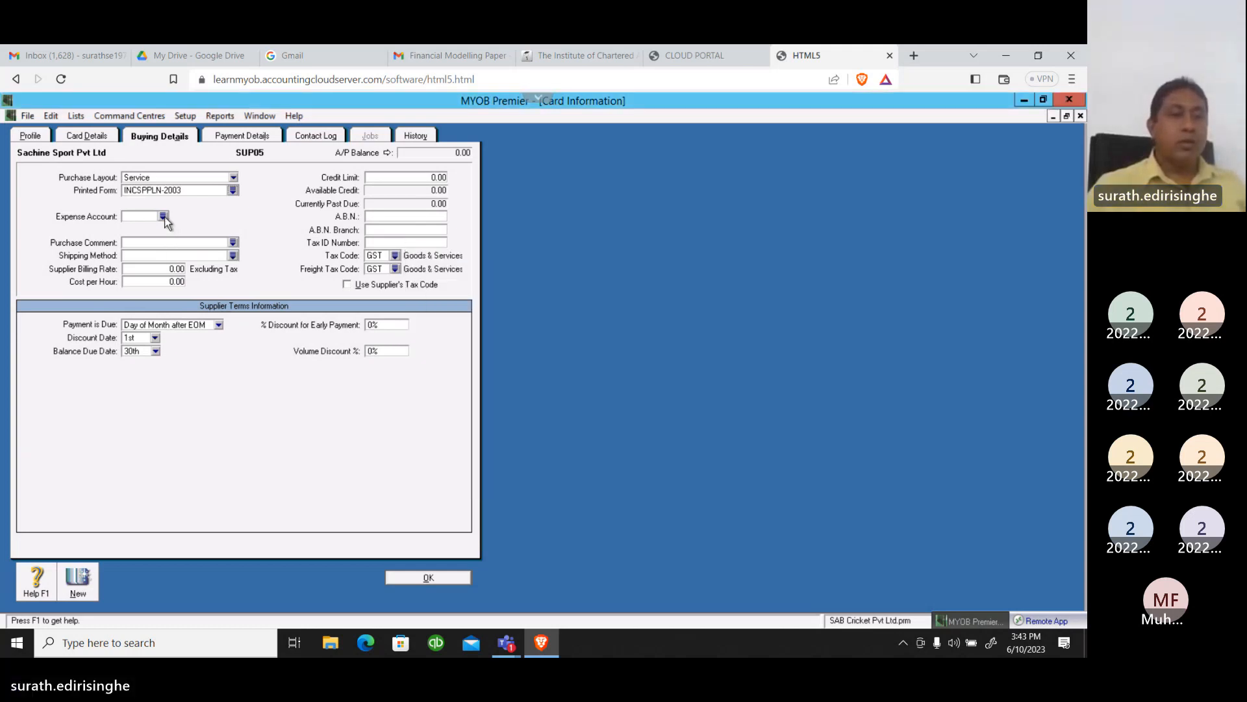
Assign 5-2100 Cost of Materials as the supplier's expense account
{"action": "left_click", "coordinate": [163, 216]}
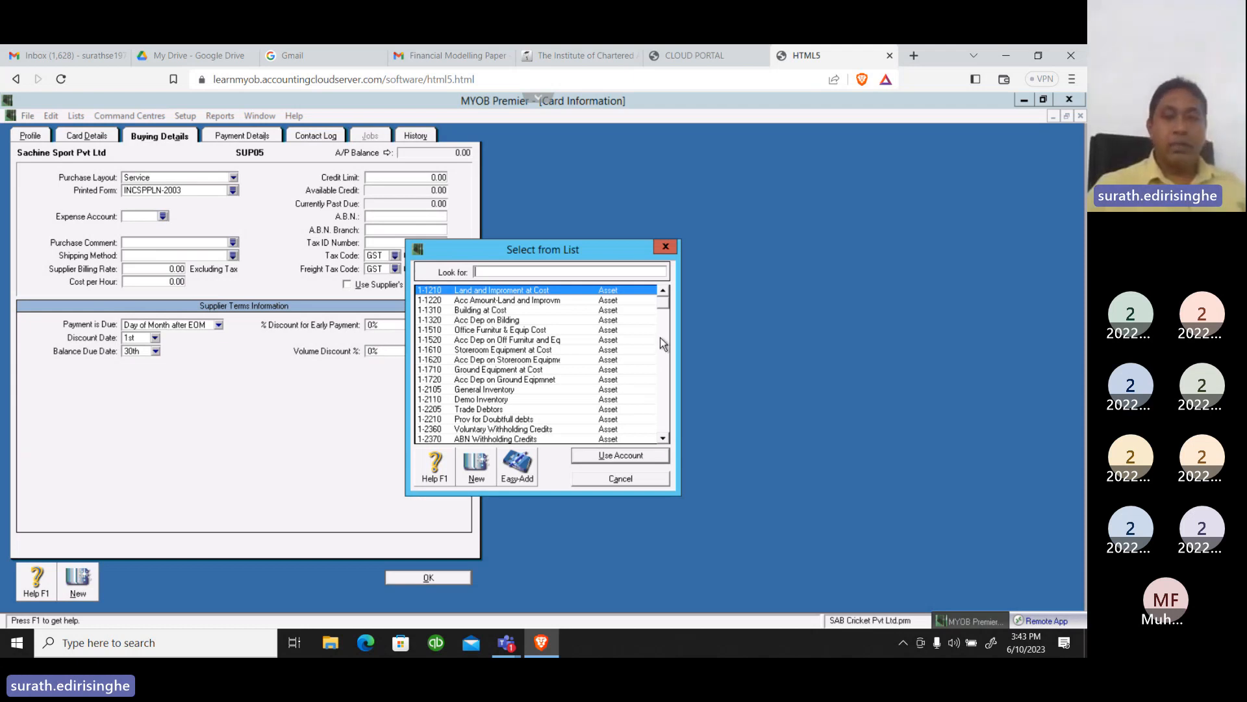
{"action": "left_click_drag", "start_coordinate": [663, 302], "coordinate": [666, 383]}
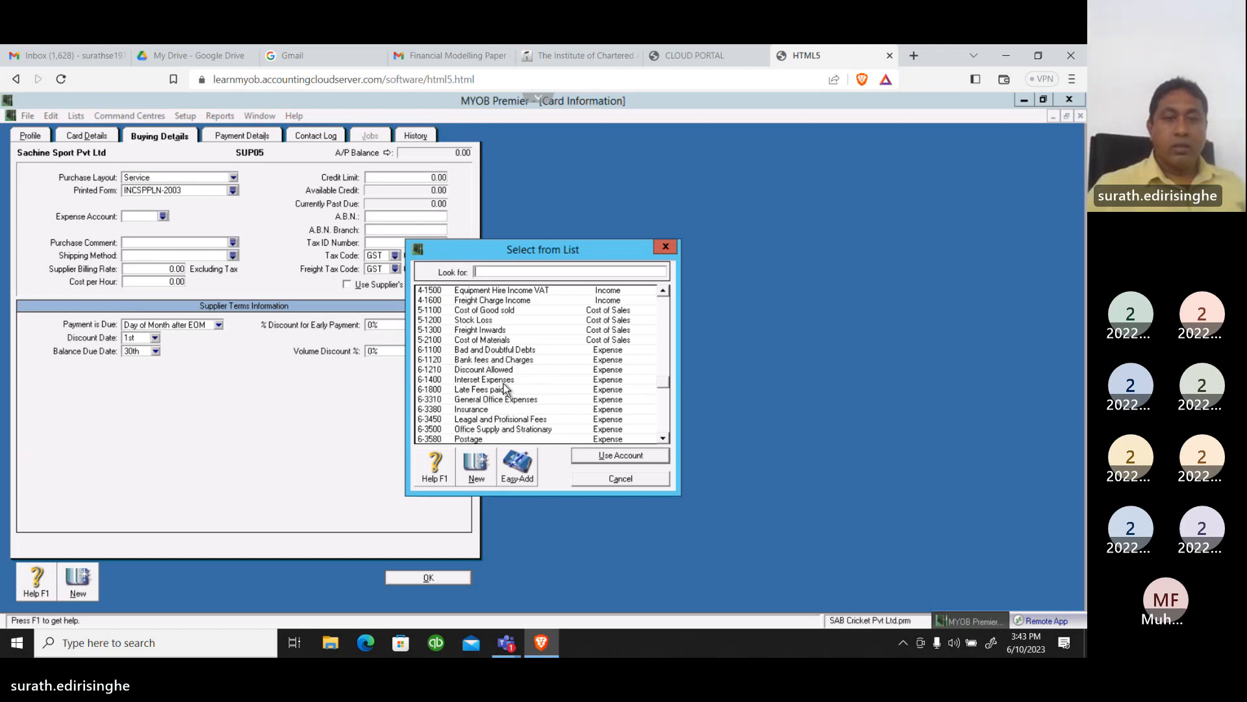
{"action": "left_click", "coordinate": [488, 342]}
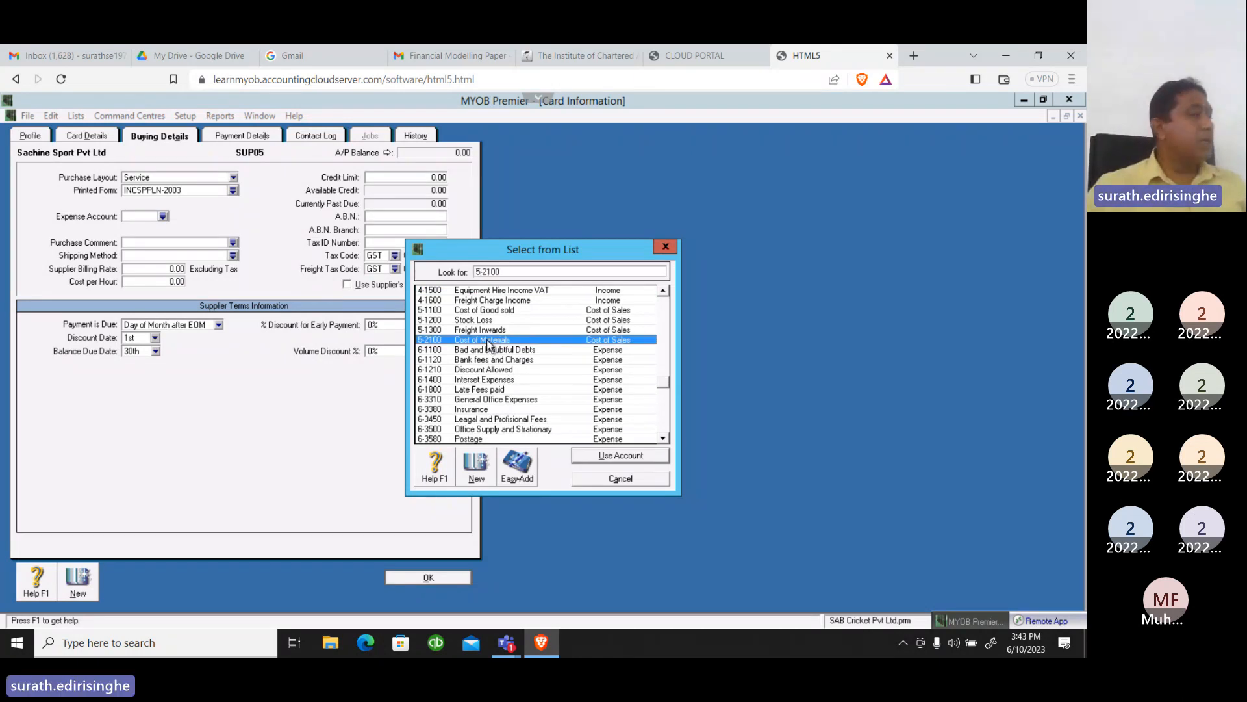
{"action": "left_click", "coordinate": [604, 457]}
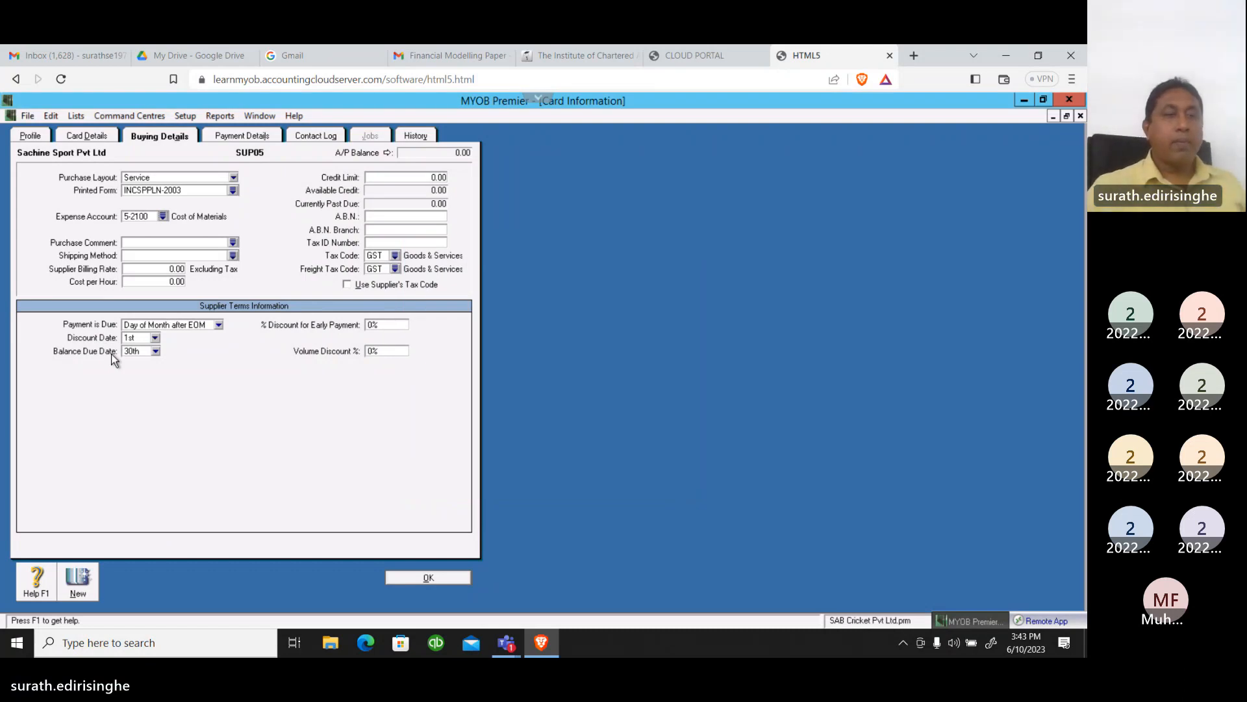
Set the supplier's purchase comment to "Thank you!" and the shipping method to Pick Up
{"action": "left_click", "coordinate": [233, 243]}
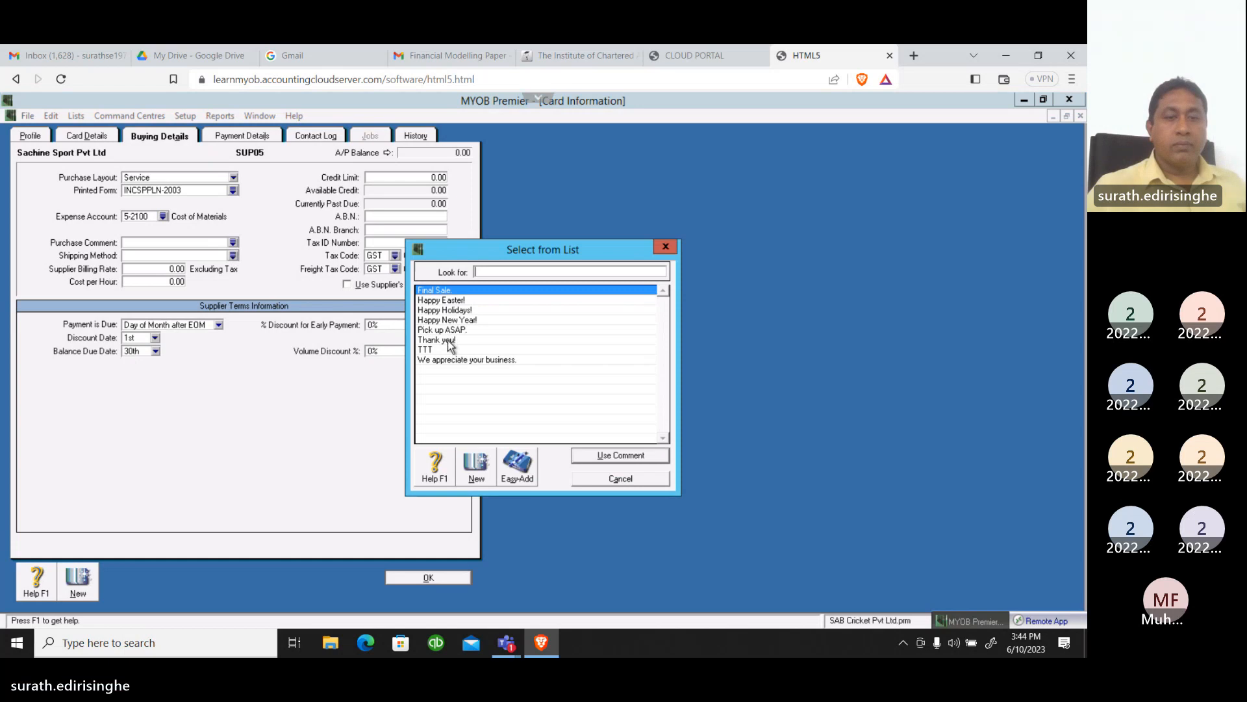
{"action": "left_click", "coordinate": [448, 340]}
{"action": "left_click", "coordinate": [603, 456]}
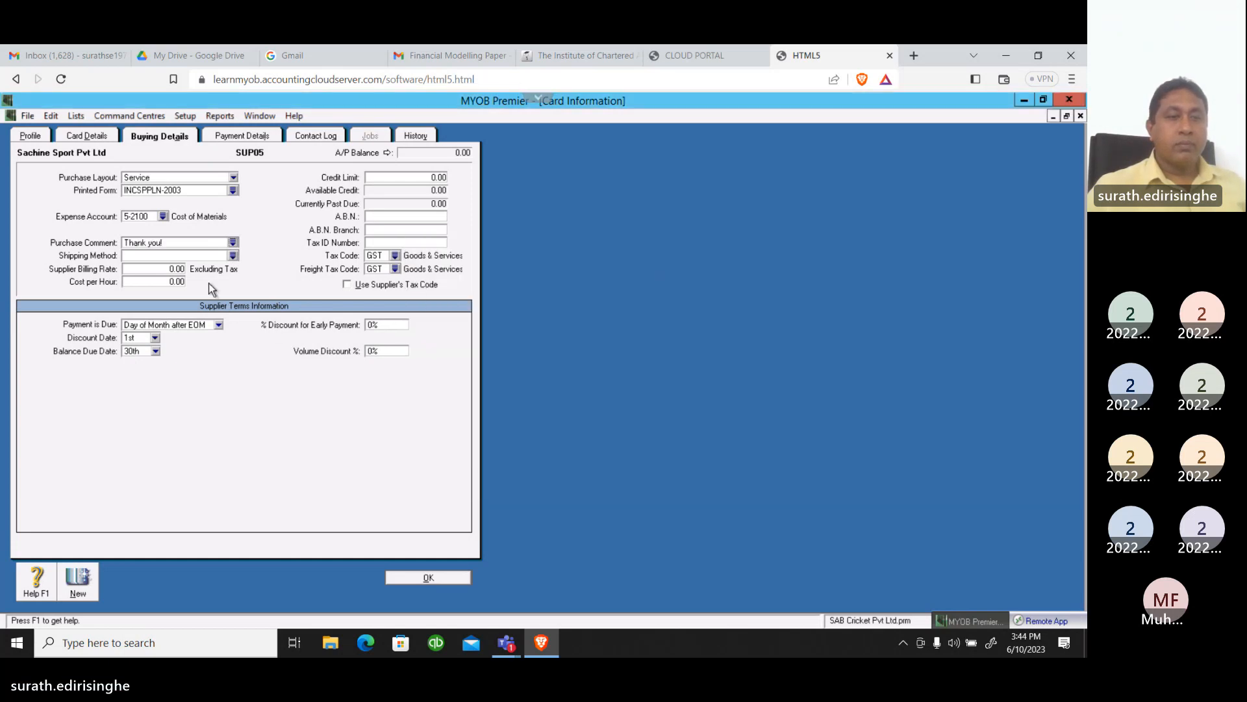
{"action": "left_click", "coordinate": [233, 255]}
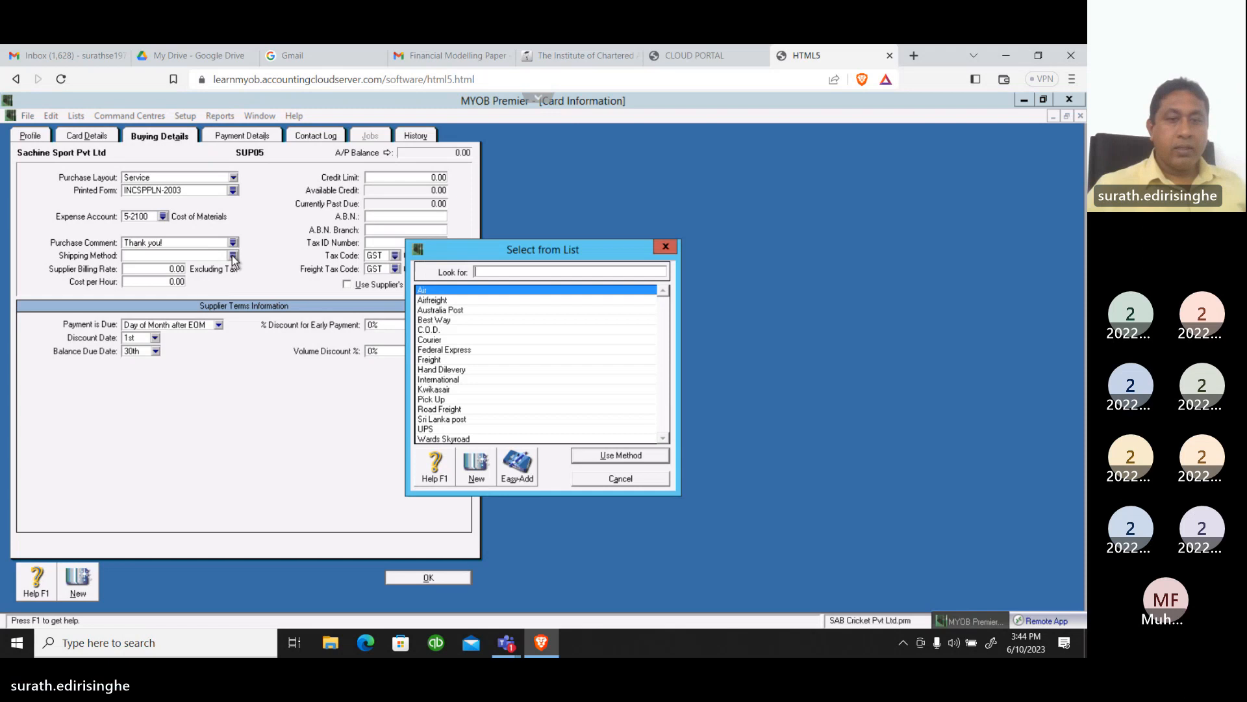
{"action": "left_click", "coordinate": [430, 400]}
{"action": "left_click", "coordinate": [611, 456]}
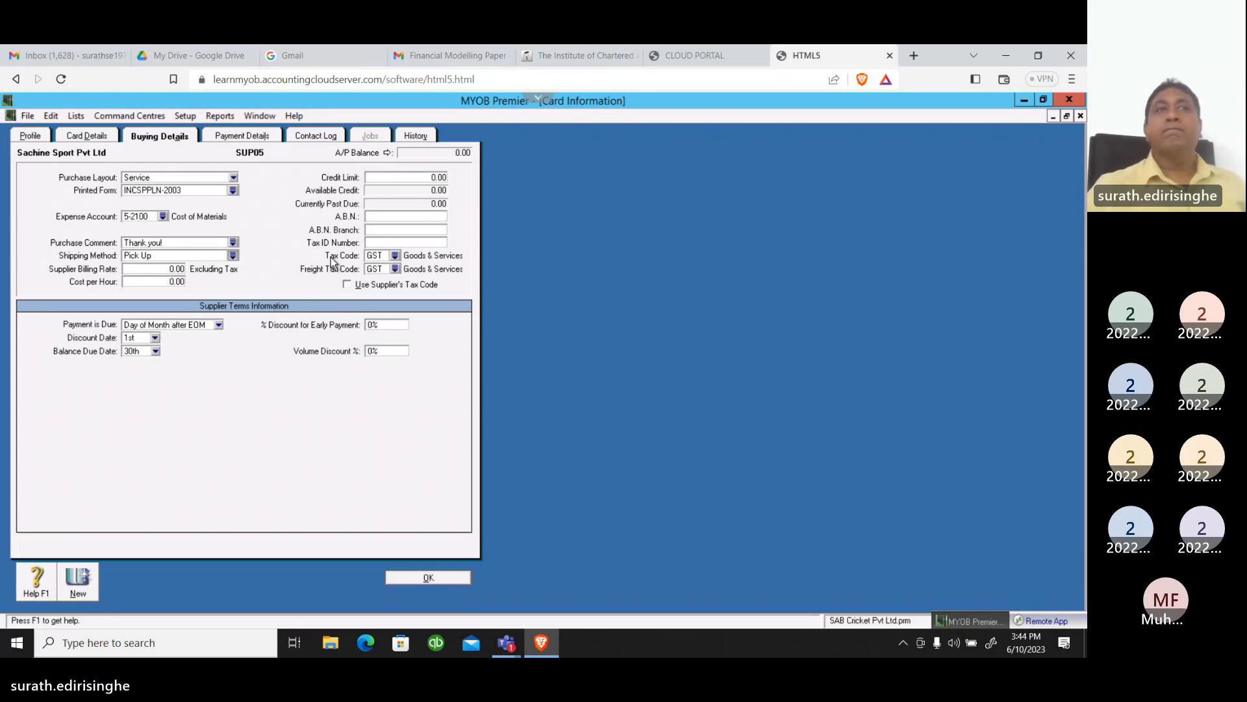
Set the supplier's credit limit to 75,000
{"action": "left_click", "coordinate": [408, 178]}
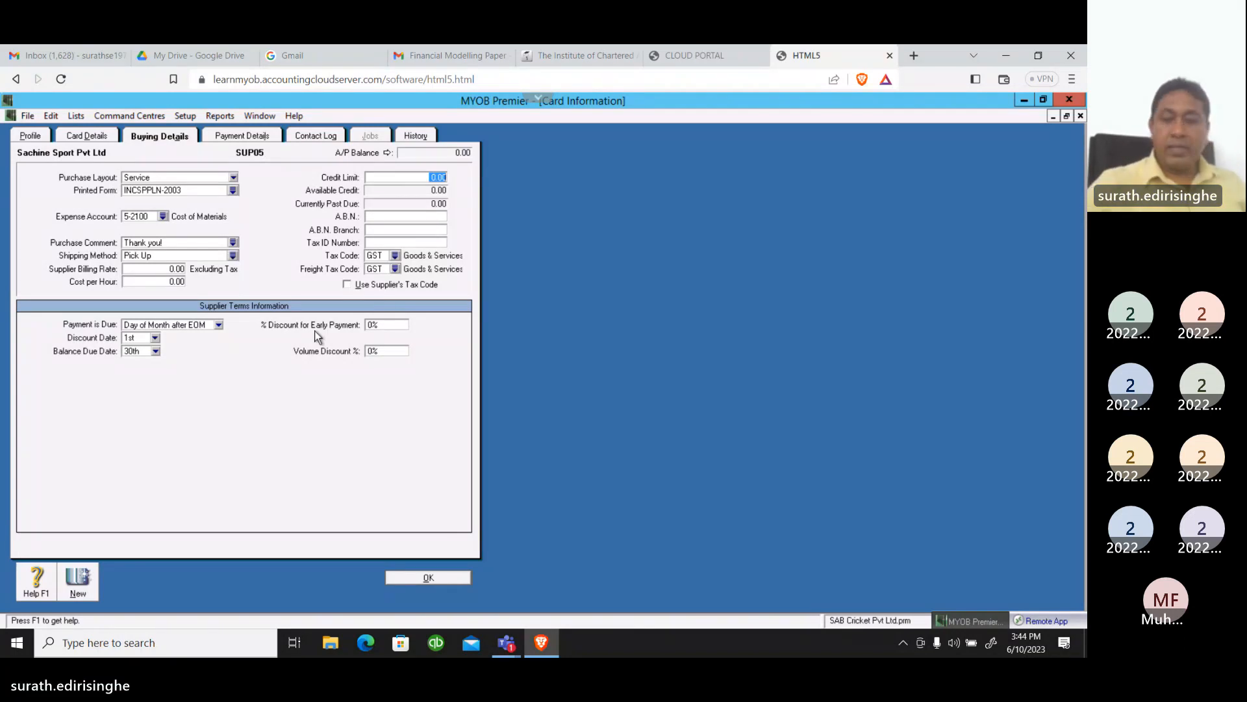
{"action": "type", "text": "75"}
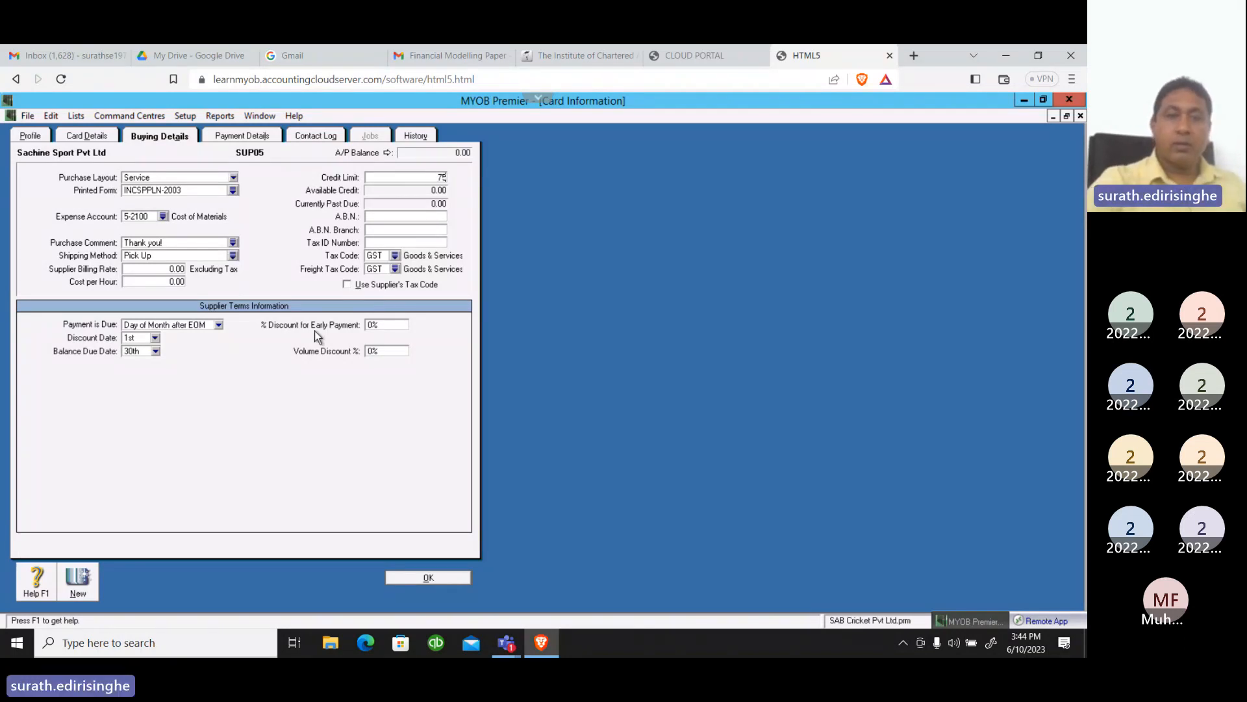
{"action": "type", "text": ",000"}
{"action": "key", "text": "Tab"}
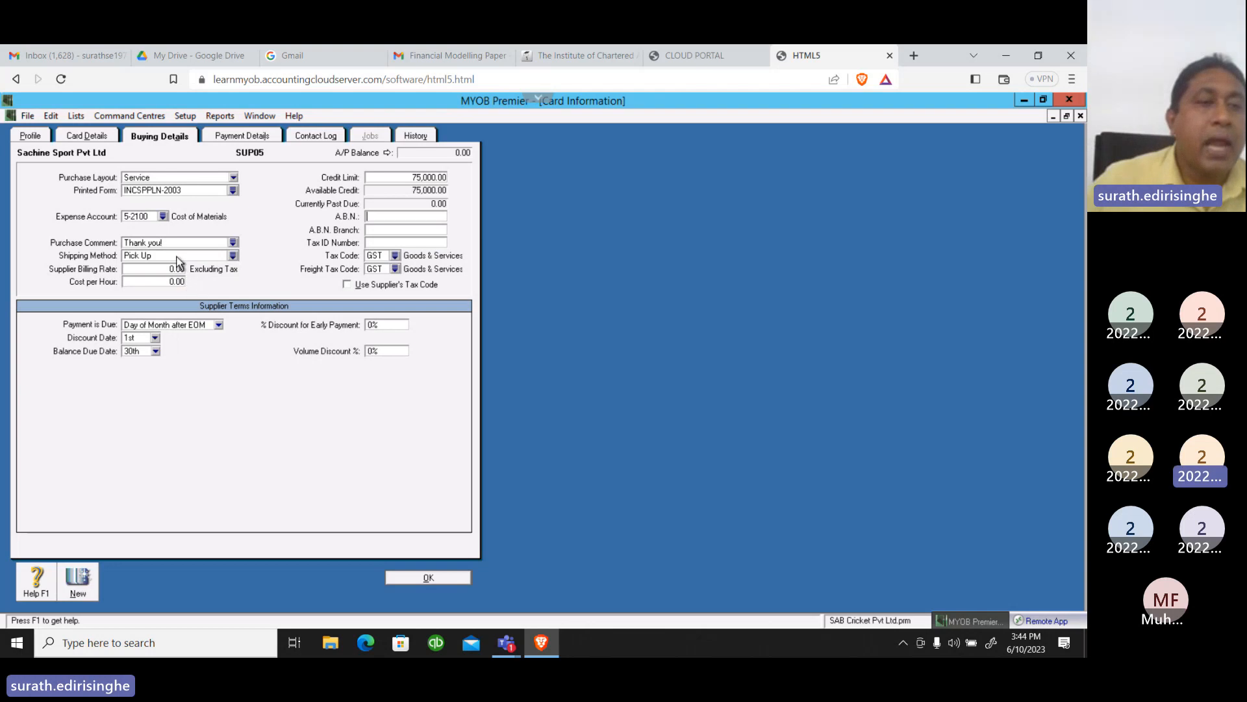
Review the expense account choices without picking another account, and clear the supplier's expense account
{"action": "left_click", "coordinate": [166, 218]}
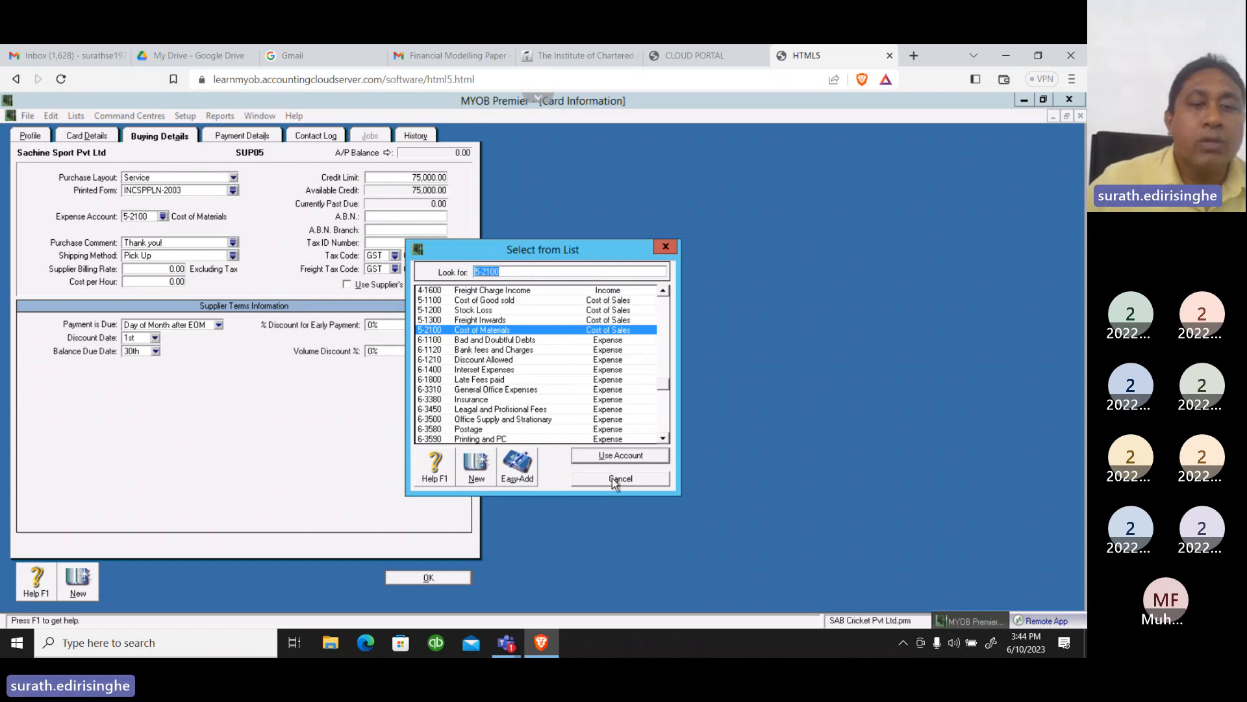
{"action": "key", "text": "Escape"}
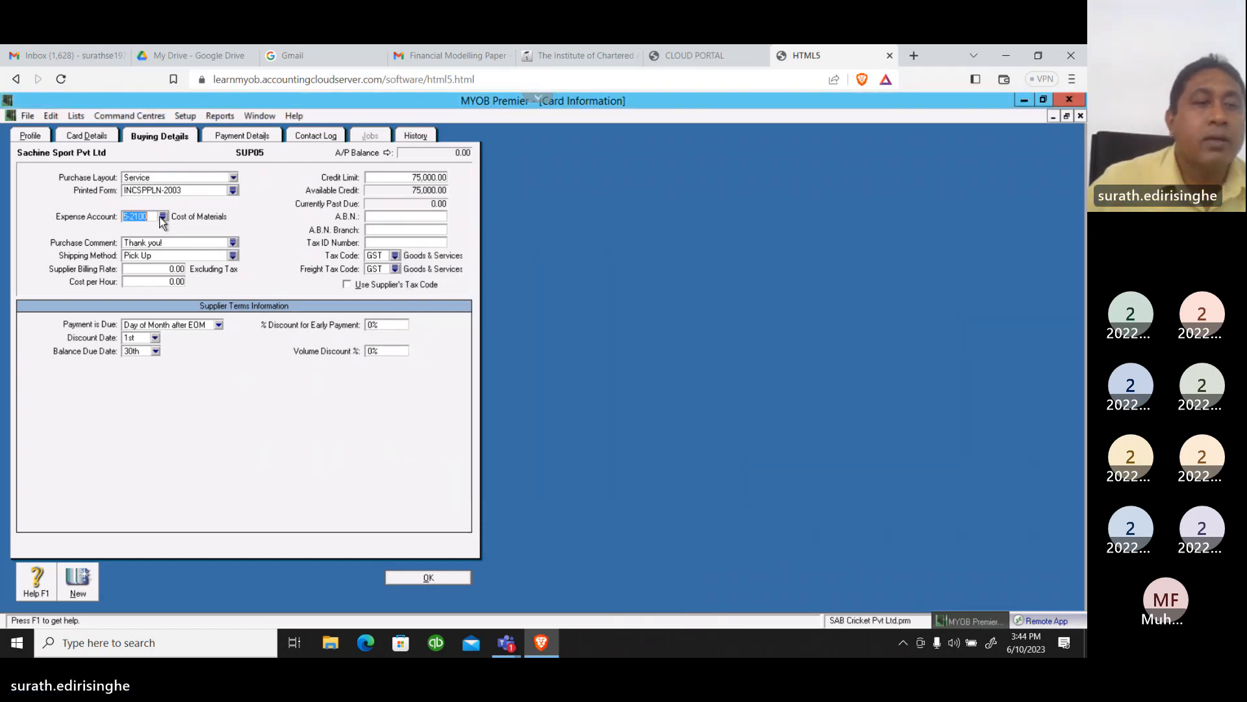
{"action": "left_click", "coordinate": [161, 216]}
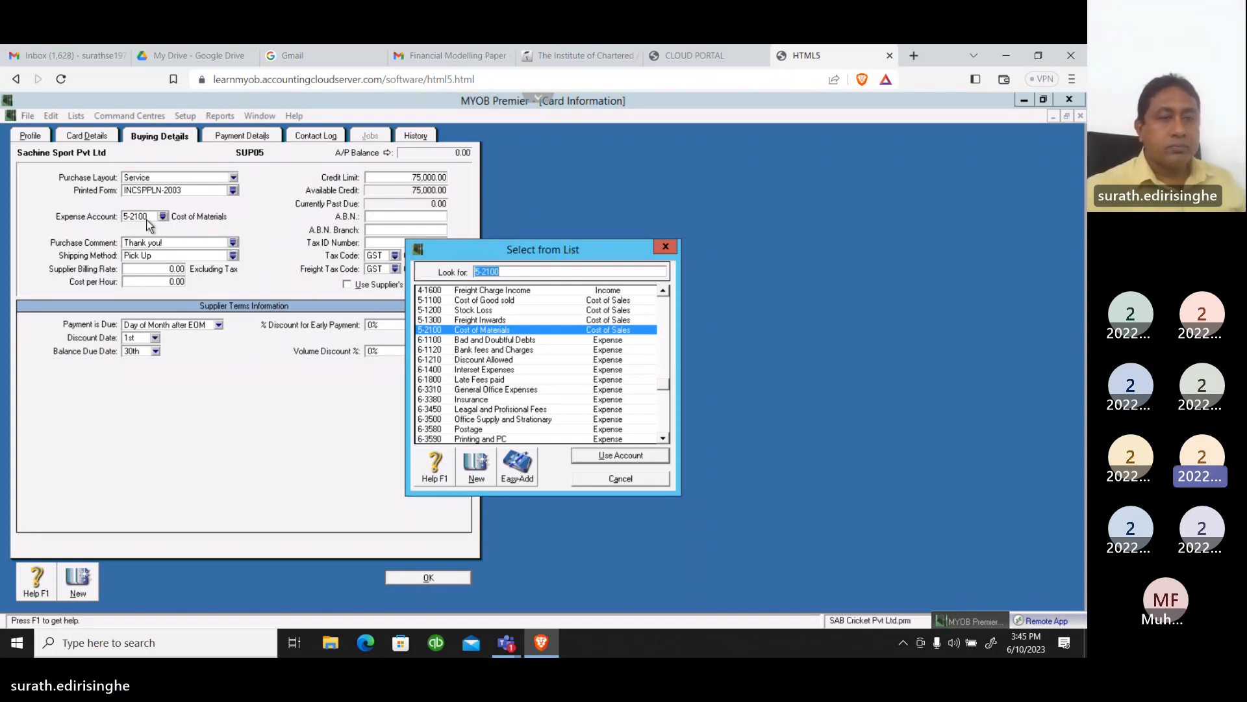
{"action": "left_click", "coordinate": [620, 479]}
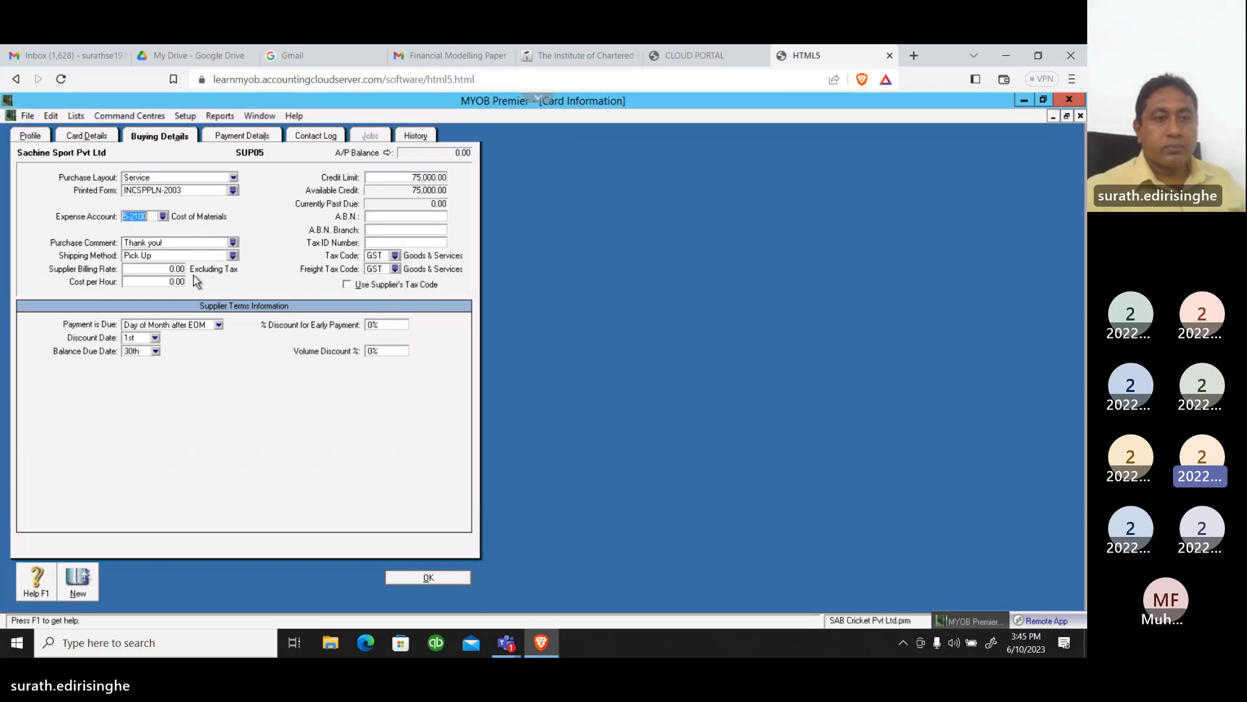
{"action": "key", "text": "Delete"}
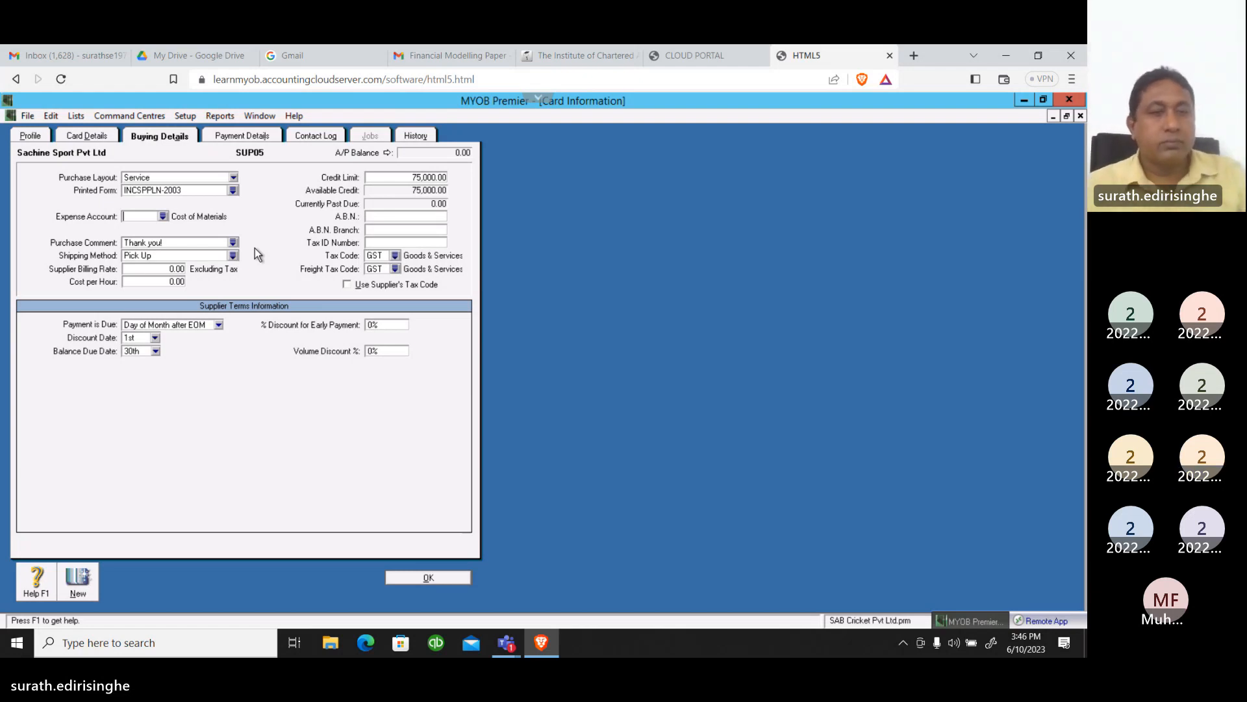
{"action": "key", "text": "Tab"}
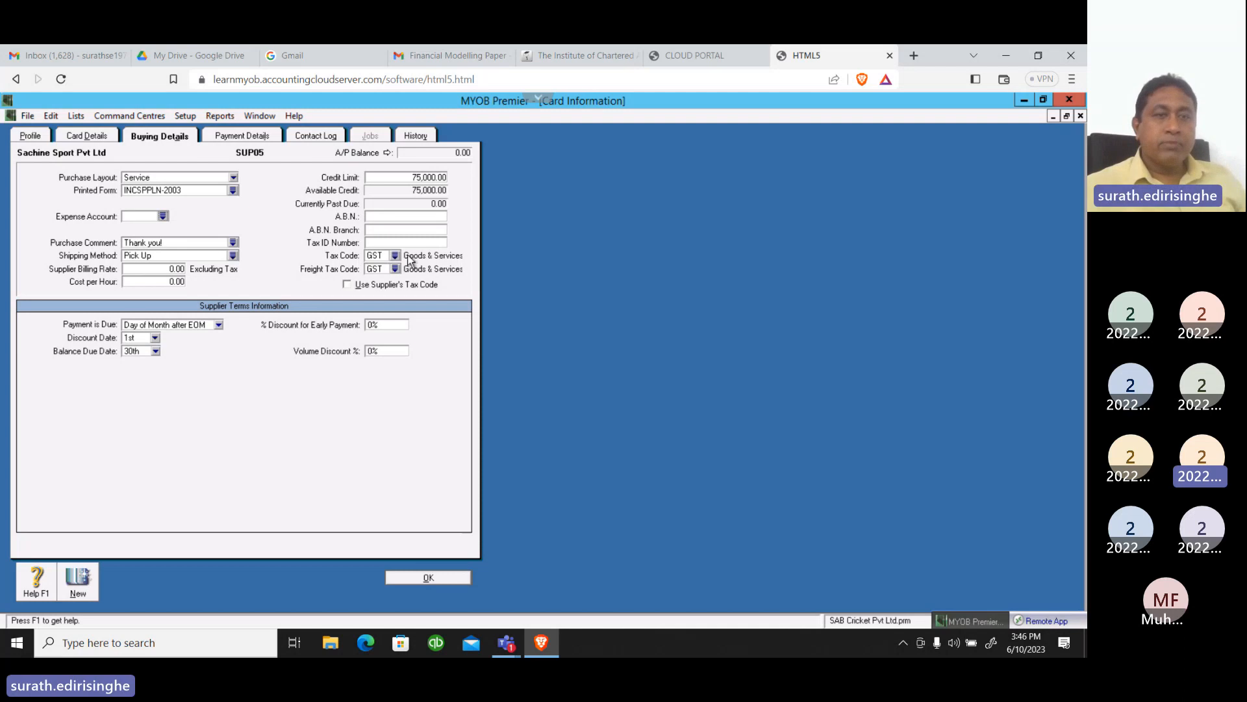
Set both the tax code and the freight tax code to VAT (Value Added Tax) and save the supplier card
{"action": "left_click", "coordinate": [248, 138]}
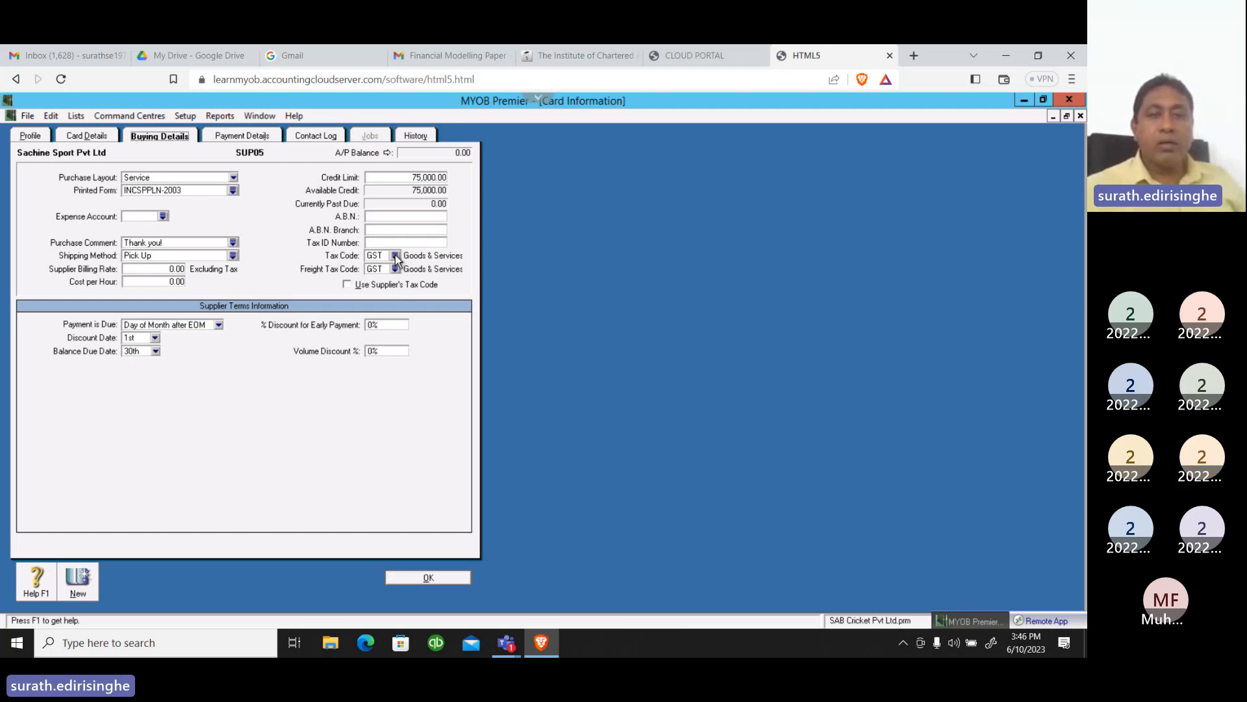
{"action": "left_click", "coordinate": [395, 255]}
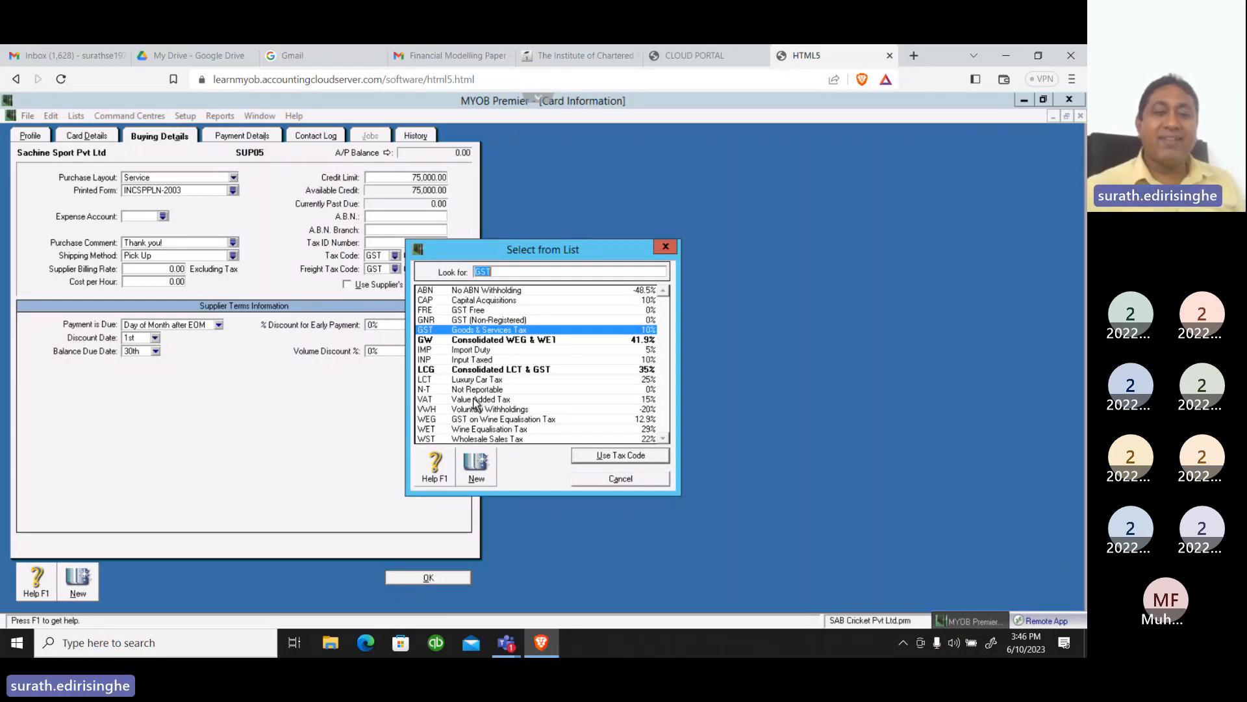
{"action": "left_click", "coordinate": [475, 398]}
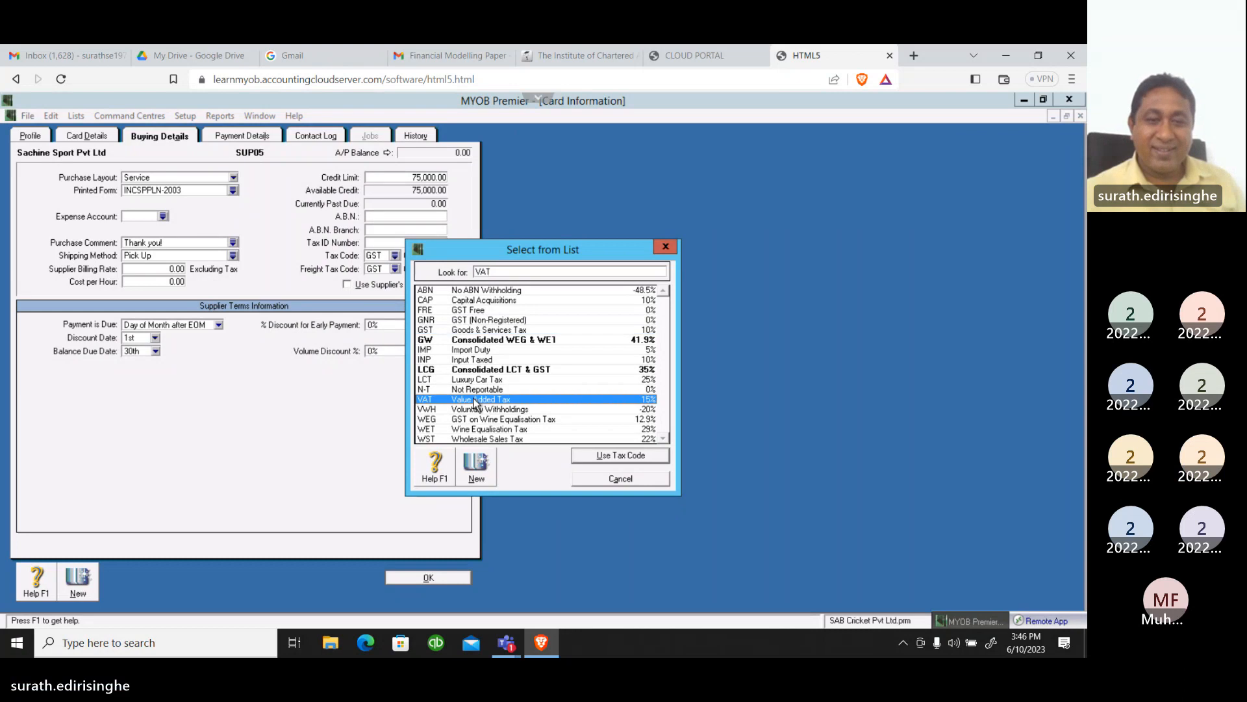
{"action": "left_click", "coordinate": [587, 457]}
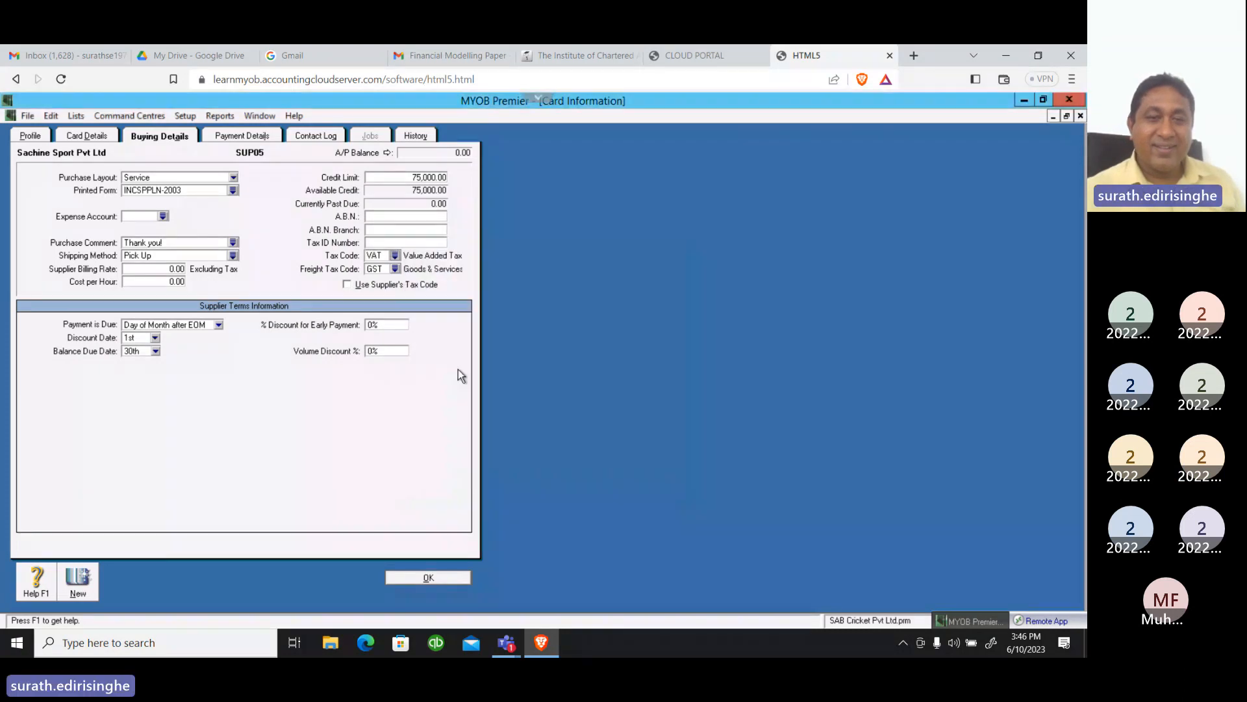
{"action": "left_click", "coordinate": [395, 268]}
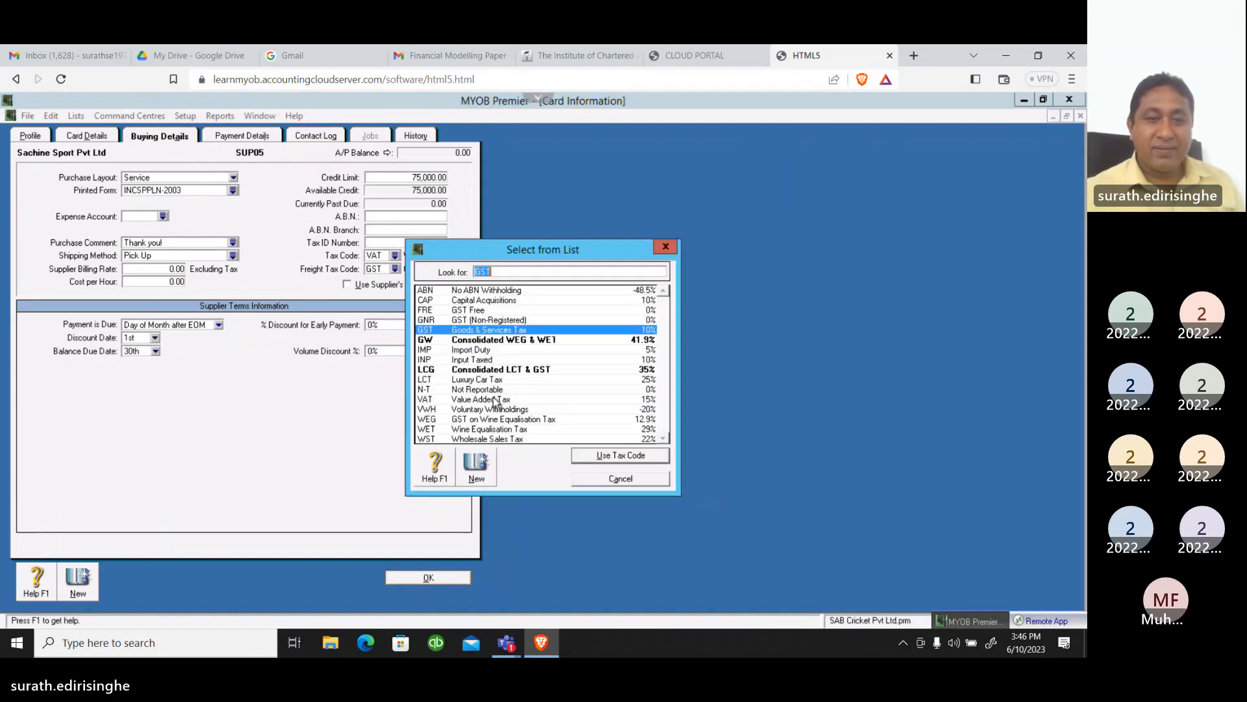
{"action": "left_click", "coordinate": [489, 400]}
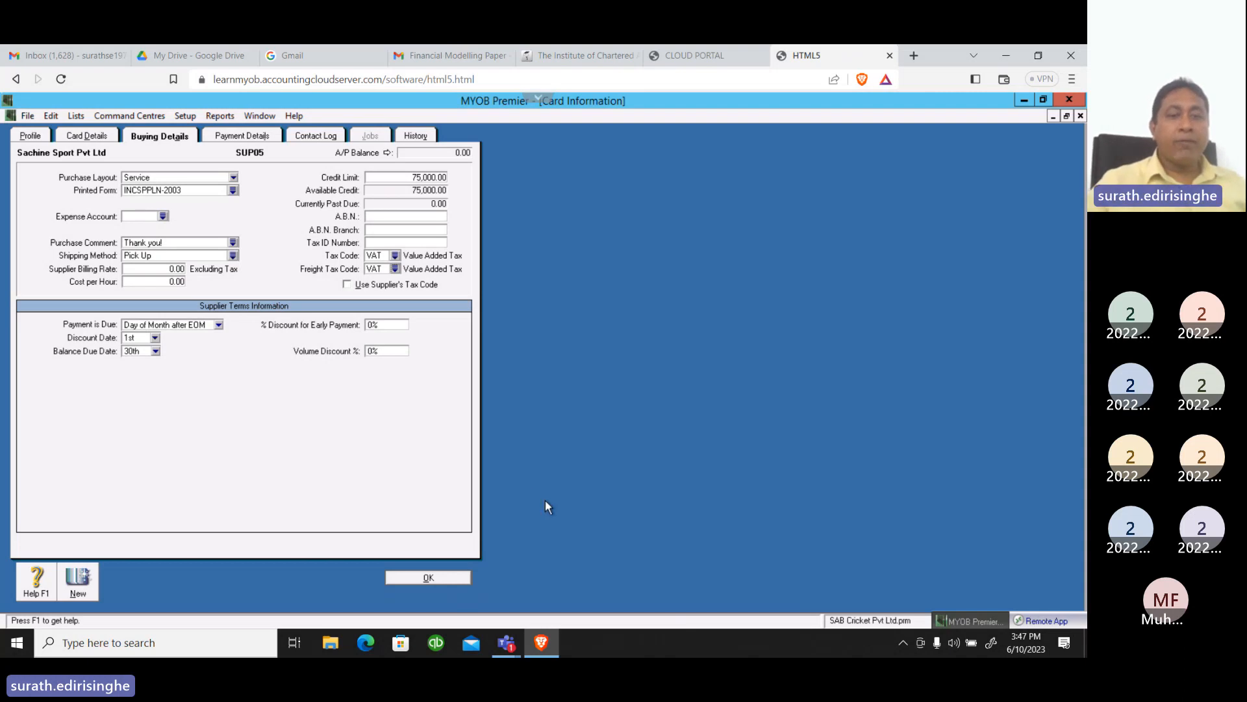
{"action": "left_click", "coordinate": [429, 580]}
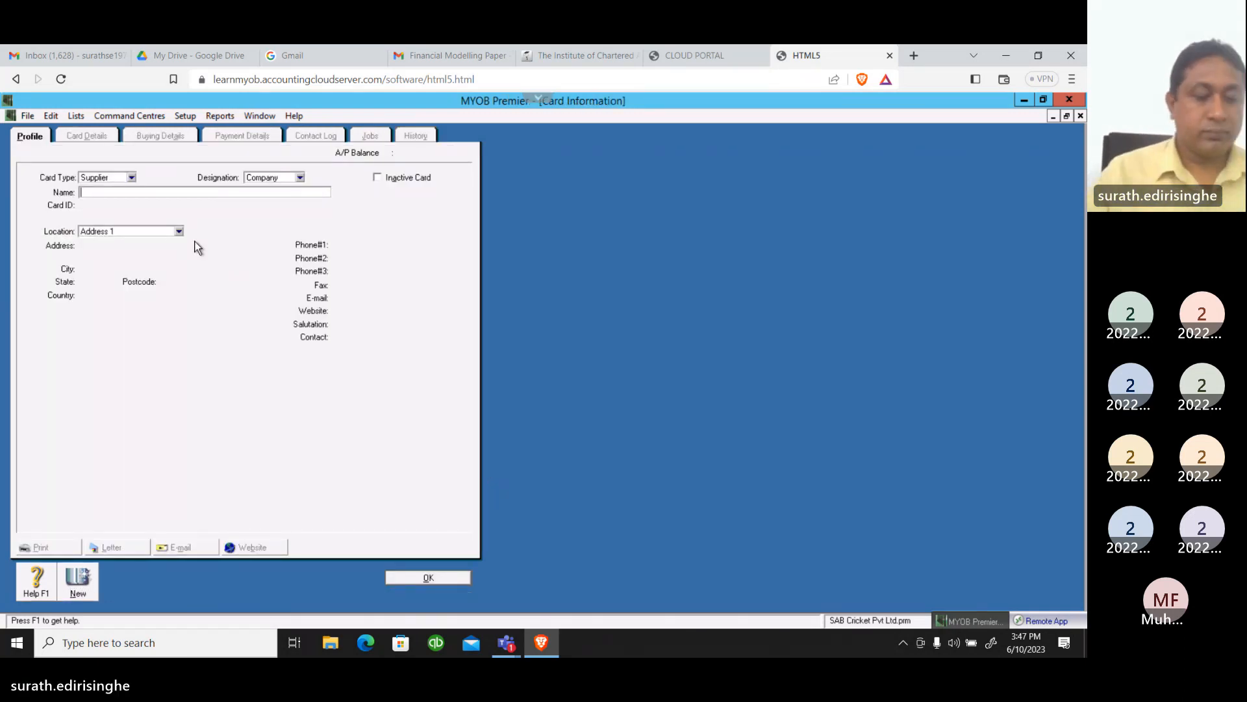
Name the new supplier card Malinga Bats and Ball Pvt Ltd
{"action": "type", "text": "Ma"}
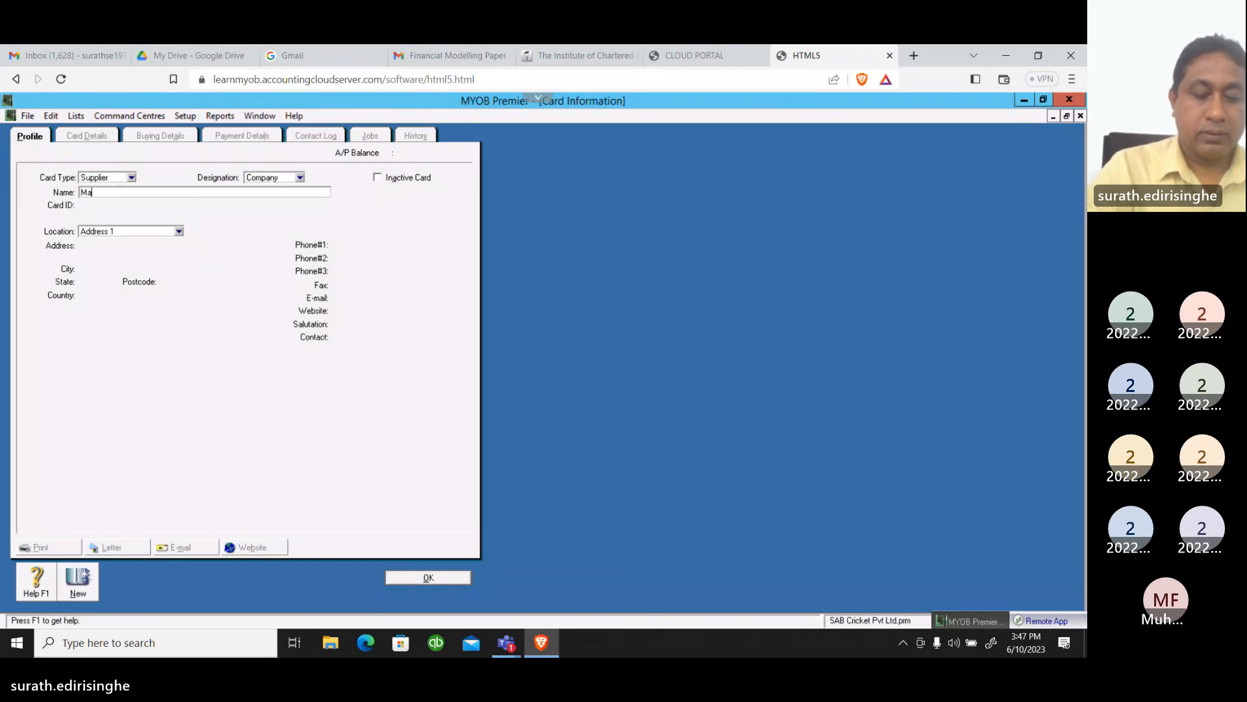
{"action": "type", "text": "linga "}
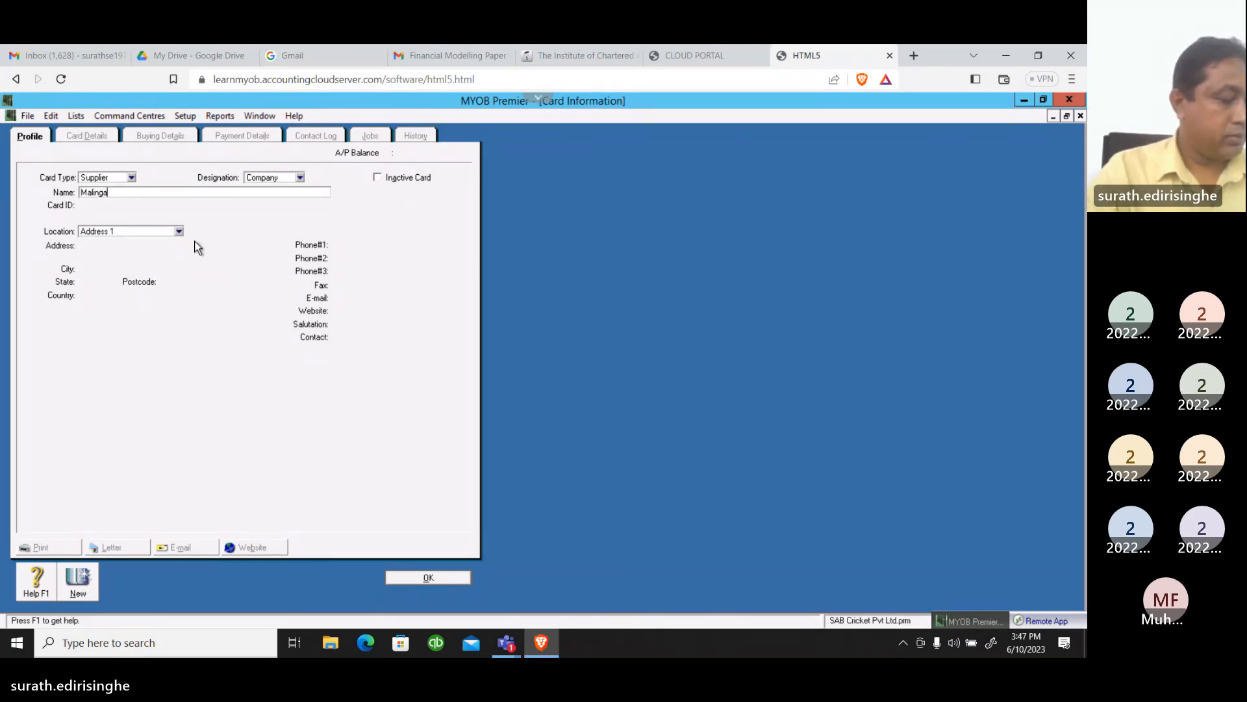
{"action": "type", "text": "Ba"}
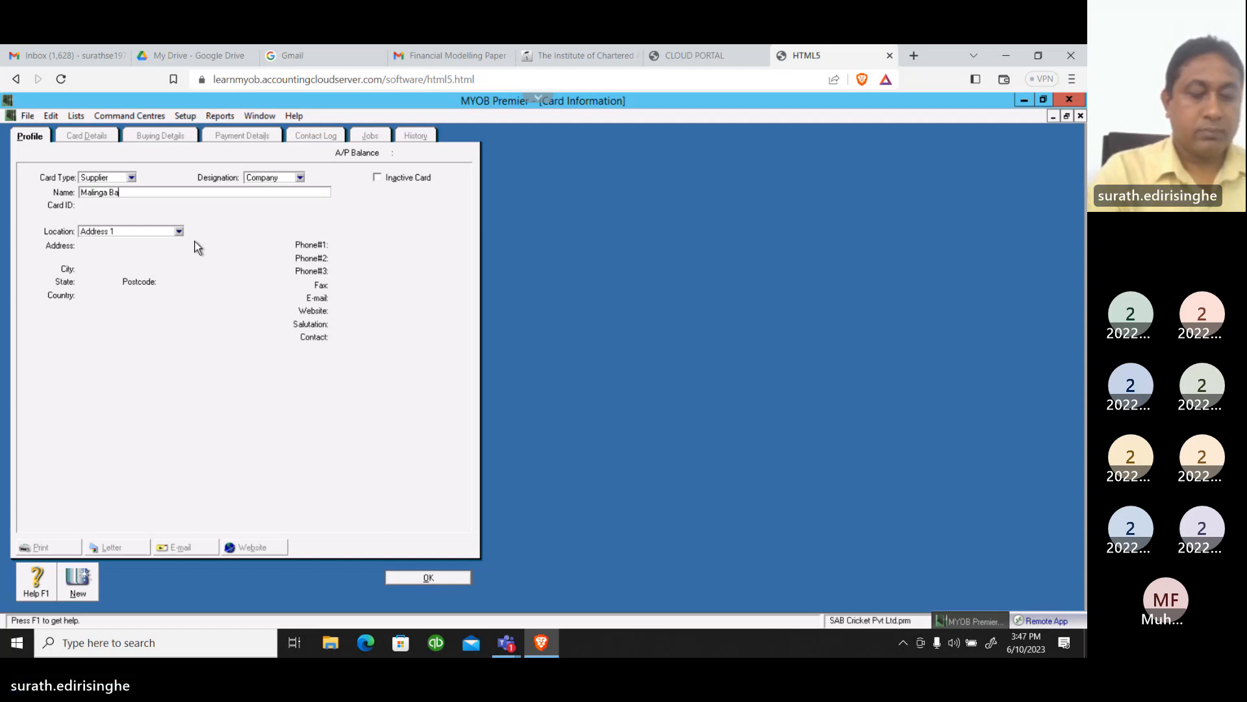
{"action": "type", "text": "ts and"}
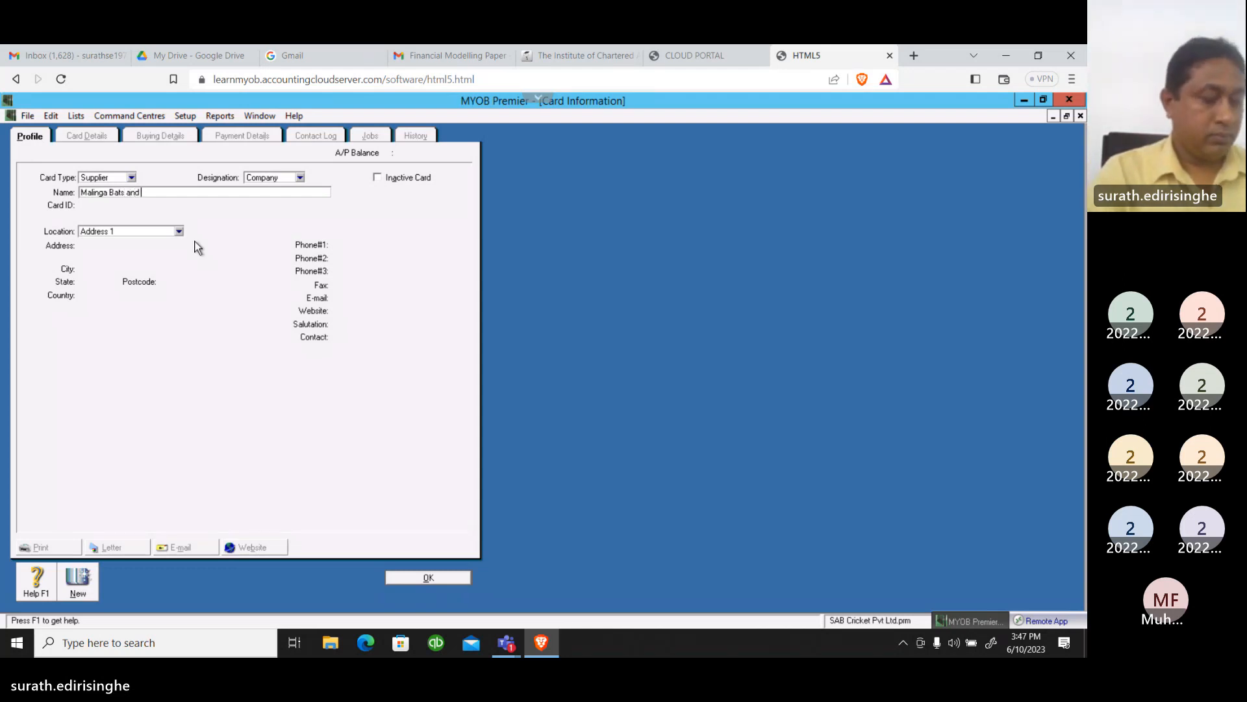
{"action": "type", "text": " Ba"}
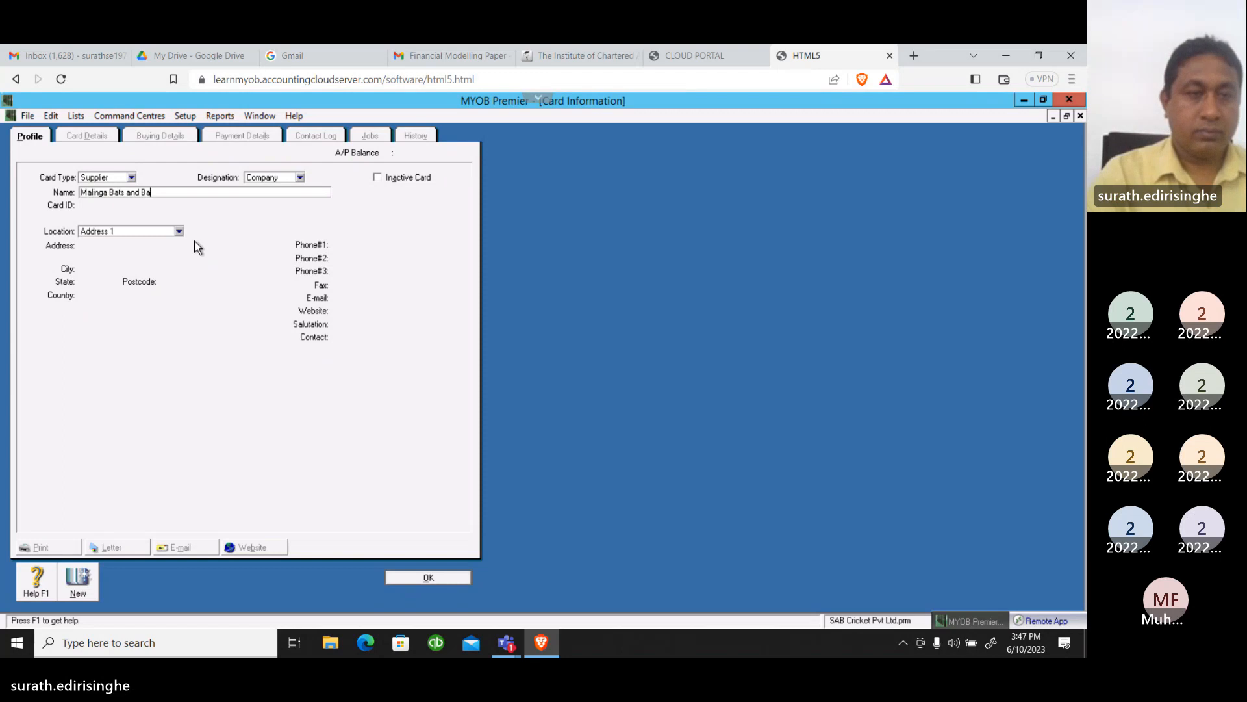
{"action": "type", "text": "ll "}
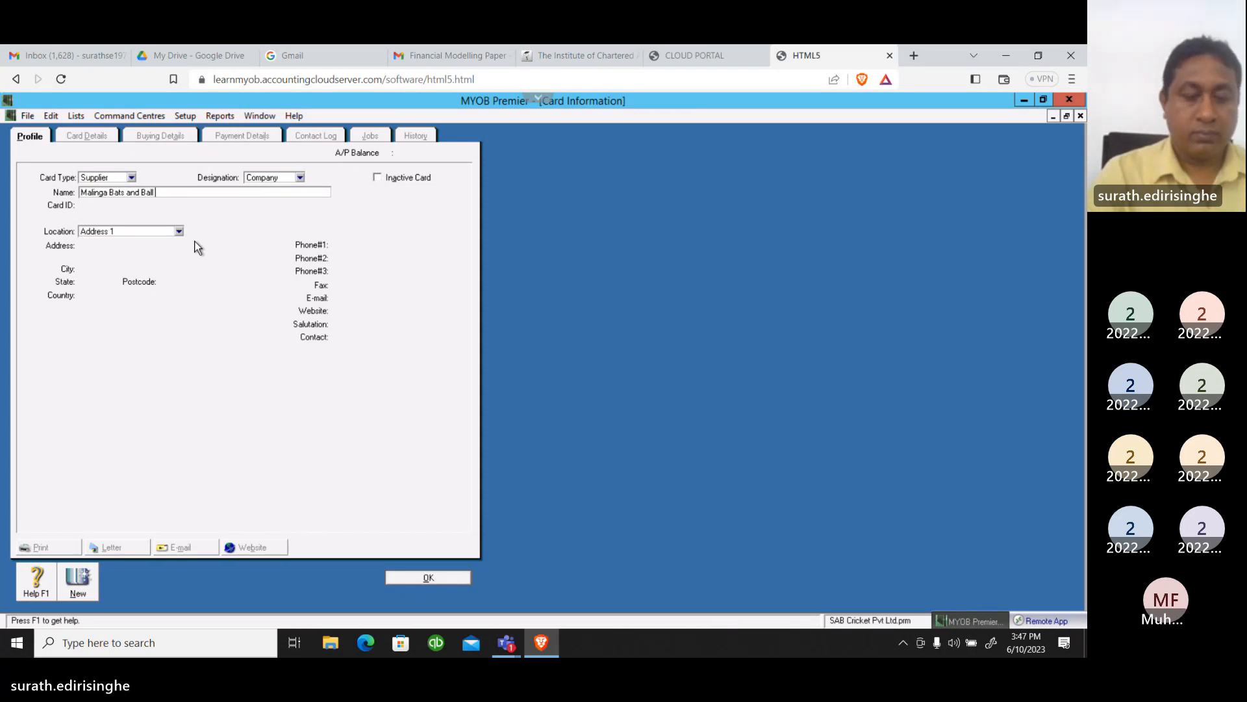
{"action": "type", "text": "Pvt Ltd"}
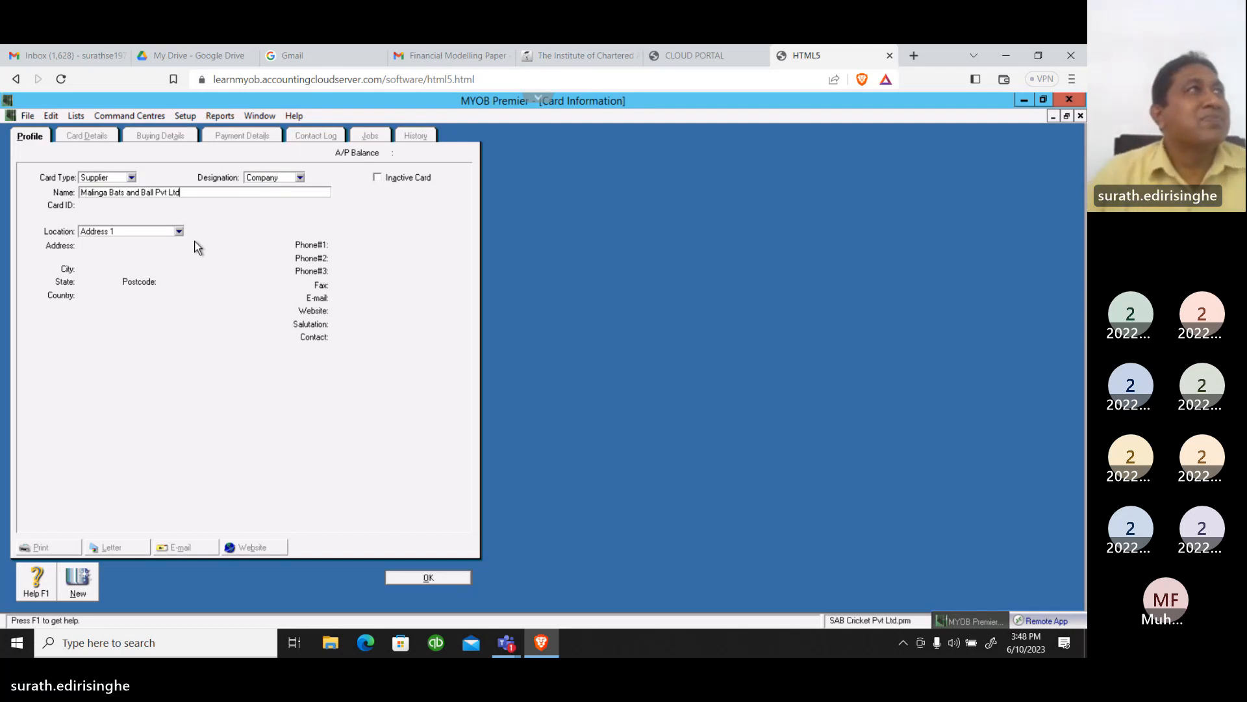
{"action": "key", "text": "Tab"}
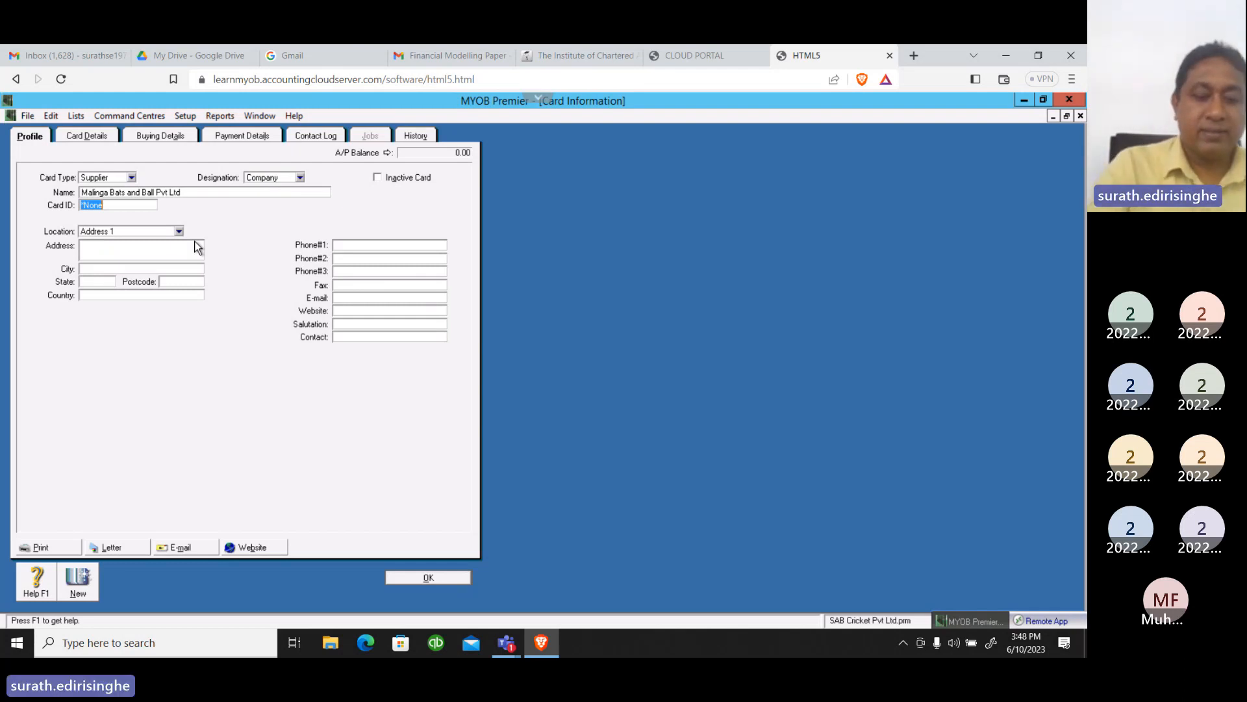
Set the supplier's card ID to SUP06
{"action": "type", "text": "SUP"}
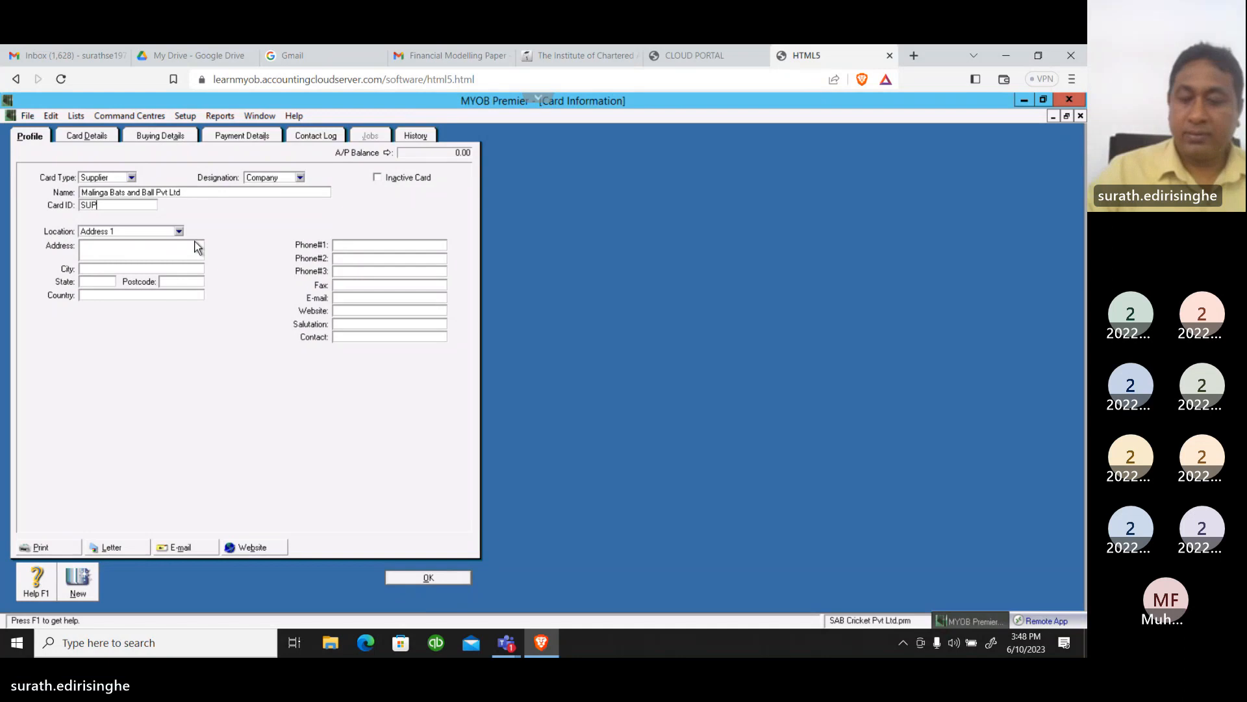
{"action": "type", "text": "06"}
{"action": "key", "text": "Tab"}
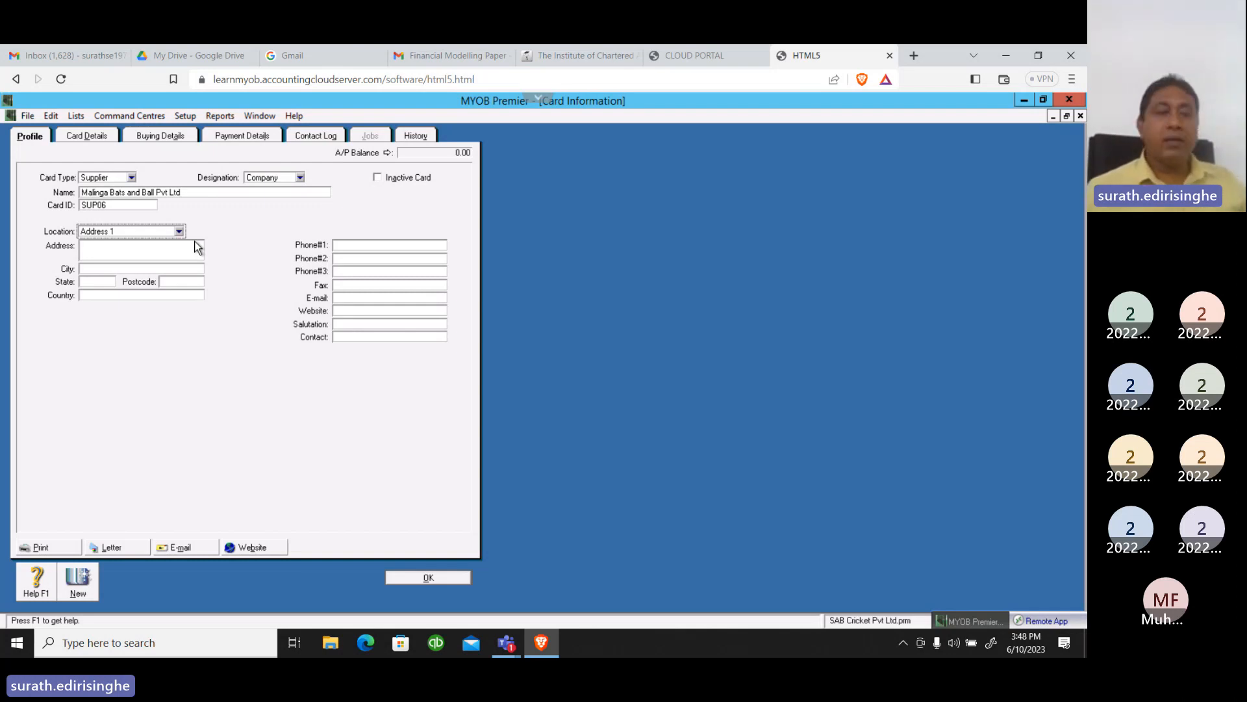
Enter the supplier's street address on two lines, with the building number above the road name
{"action": "left_click", "coordinate": [139, 251]}
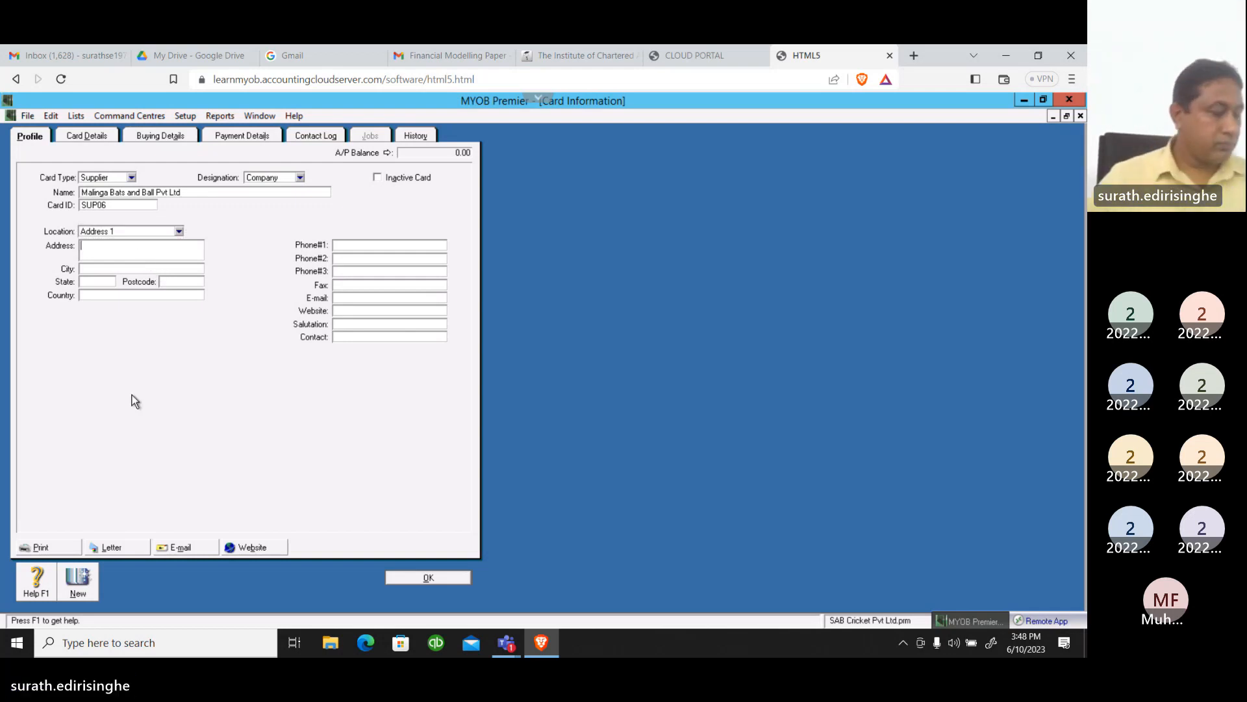
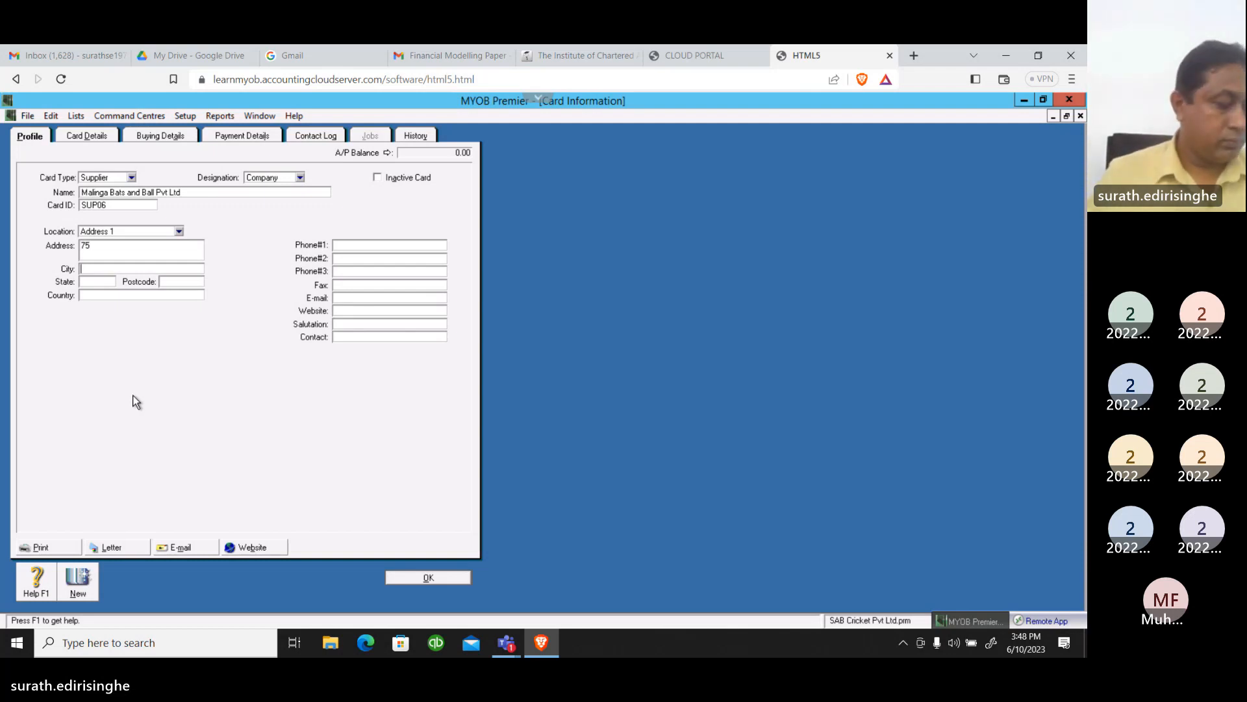
{"action": "left_click", "coordinate": [95, 246]}
{"action": "key", "text": "Return"}
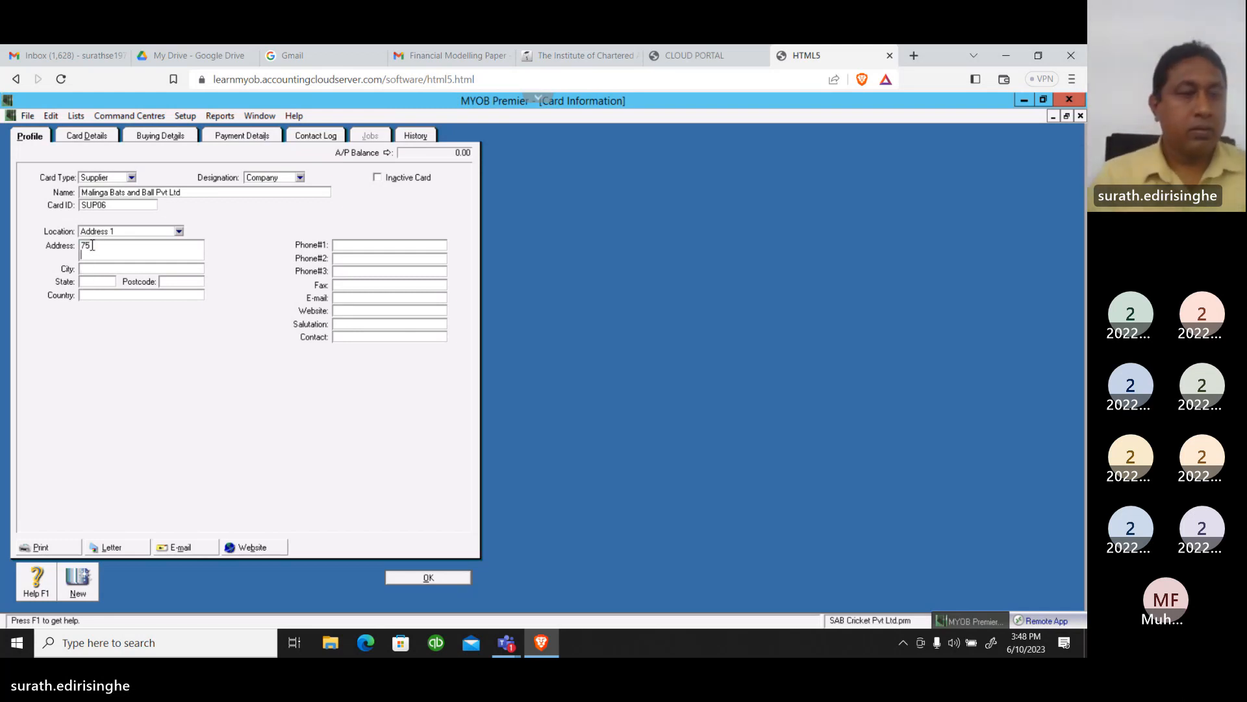
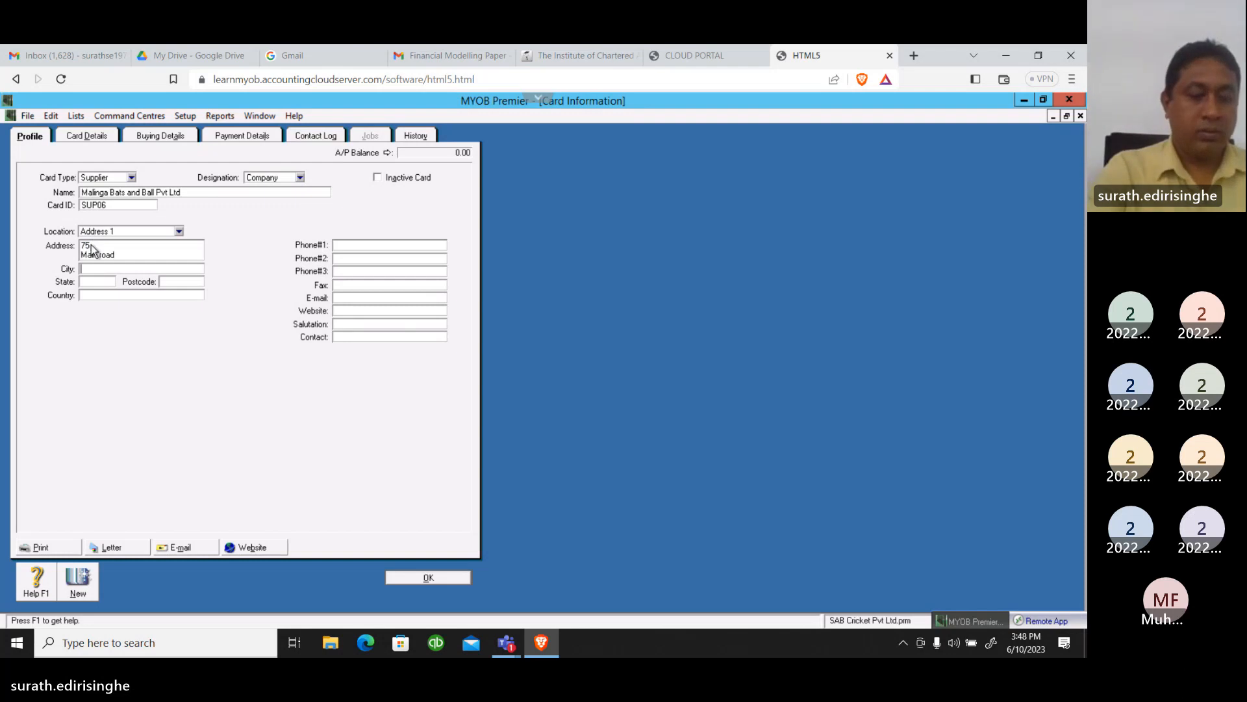
Complete the supplier's location with the city, state, postcode and country
{"action": "key", "text": "Tab"}
{"action": "type", "text": "Galle"}
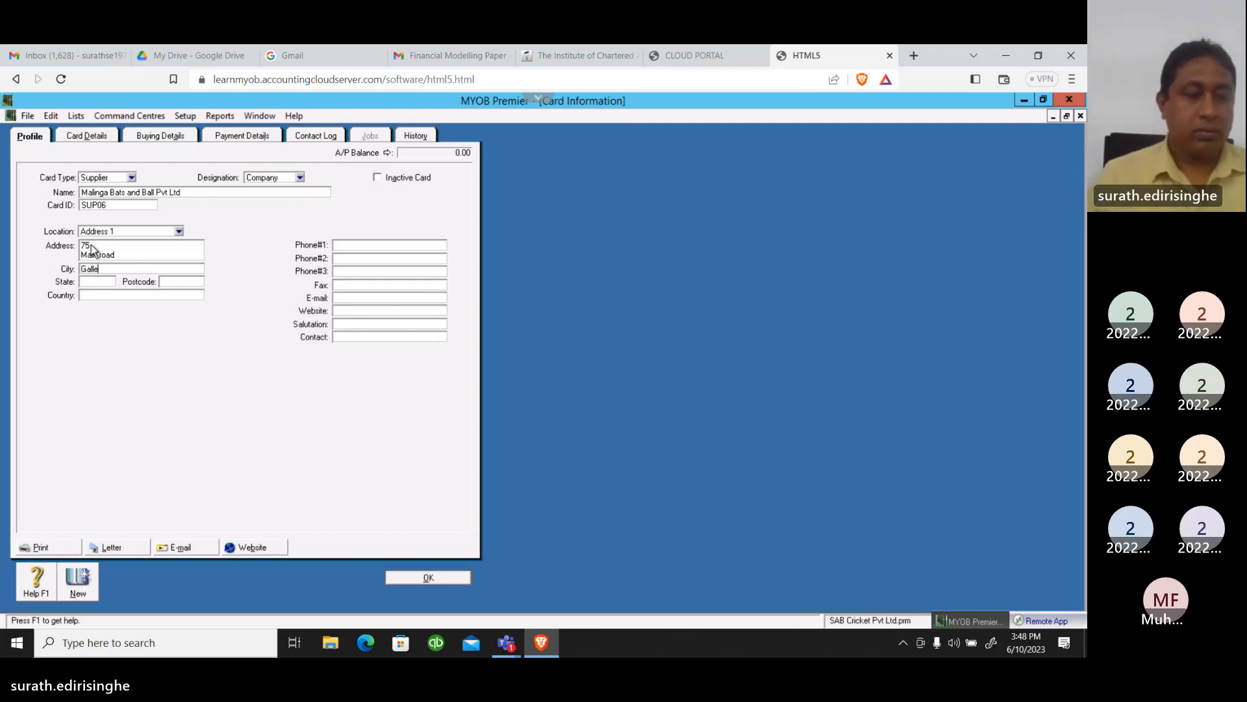
{"action": "key", "text": "Tab"}
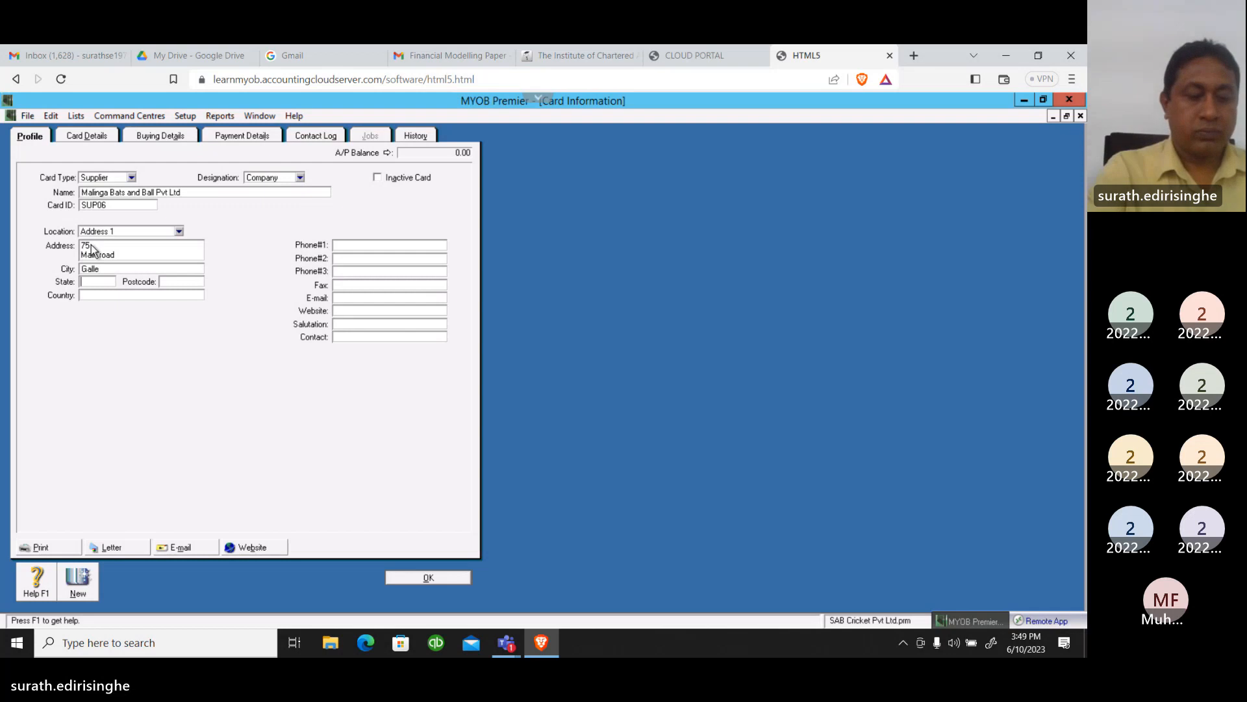
{"action": "type", "text": "Galle"}
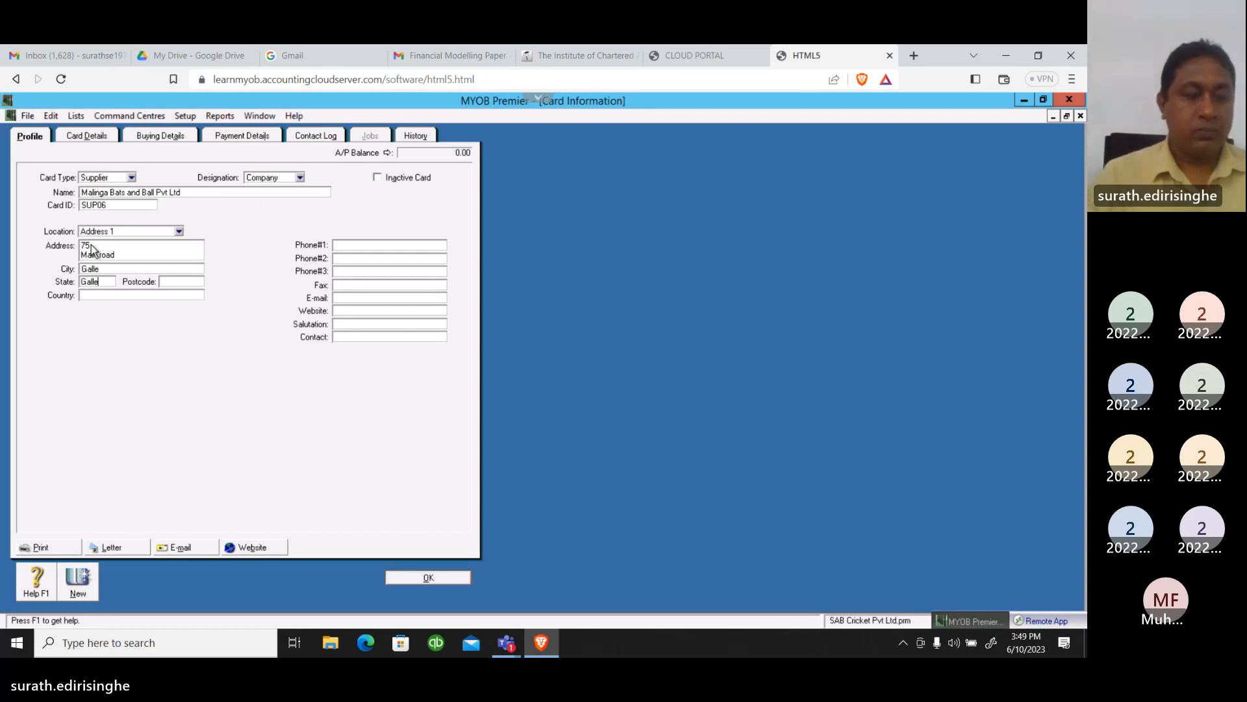
{"action": "key", "text": "Tab"}
{"action": "type", "text": "02"}
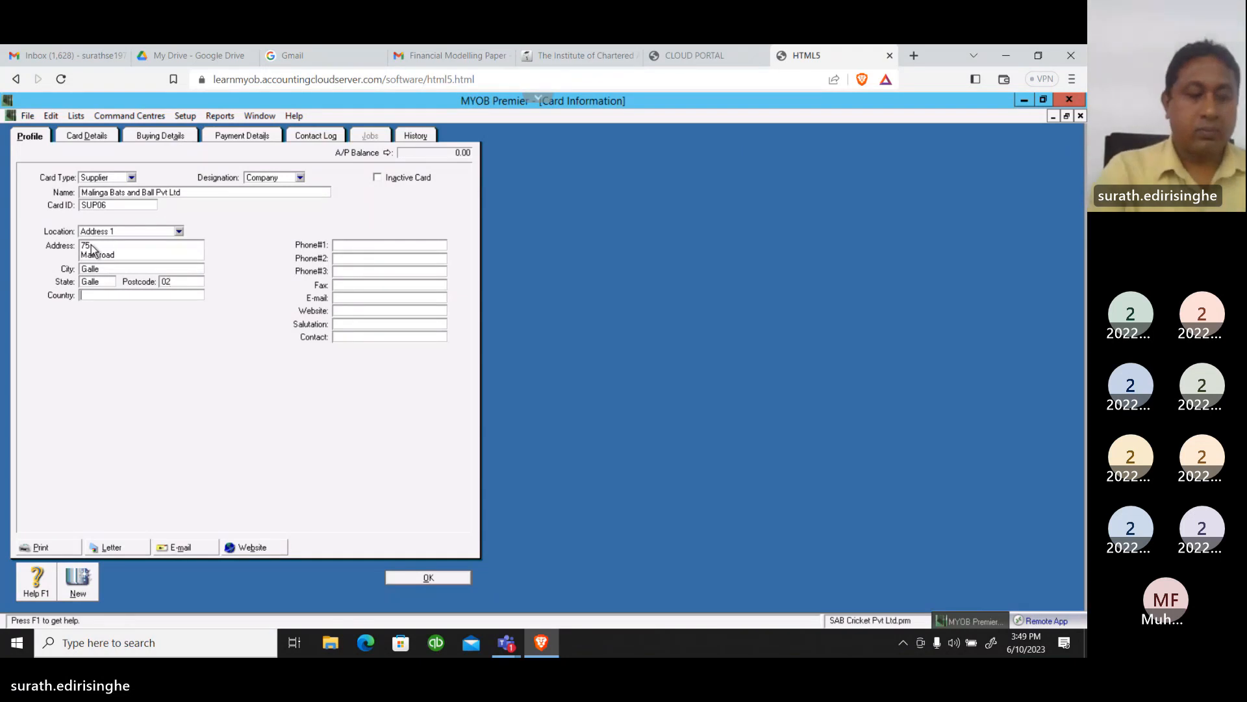
{"action": "key", "text": "Tab"}
{"action": "type", "text": "Sri lanka"}
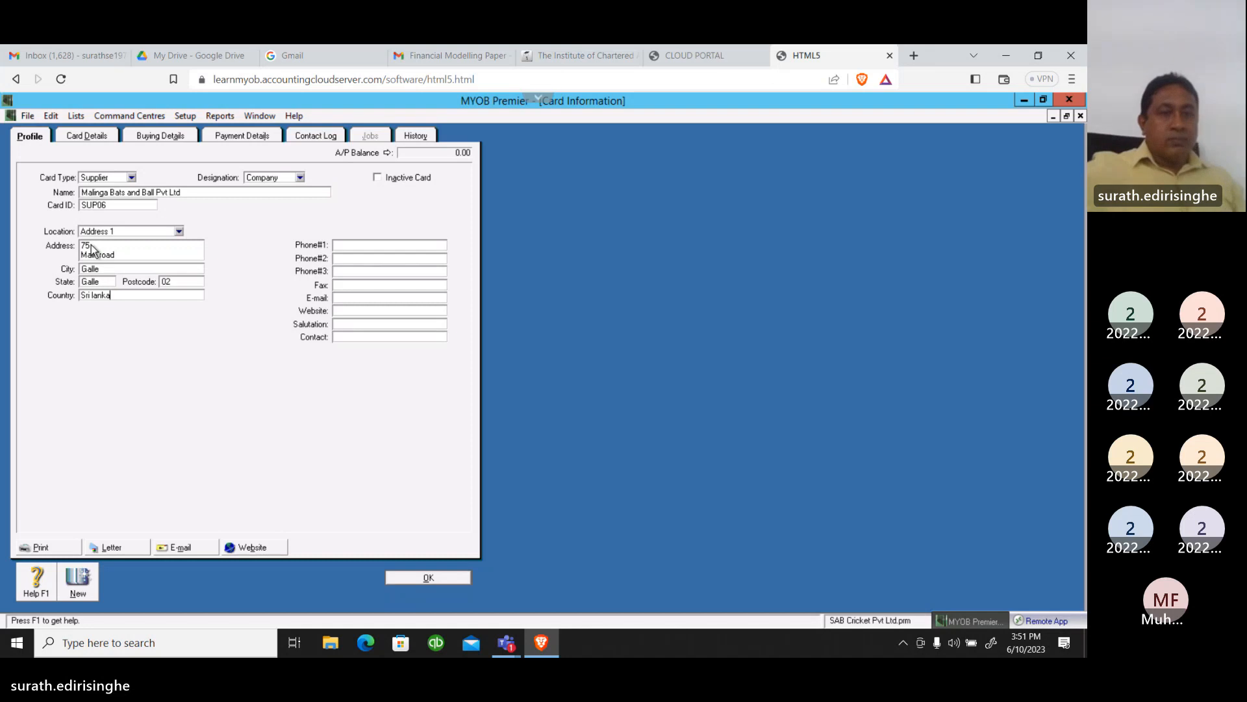
Set the purchase layout in the supplier's buying details to Item
{"action": "left_click", "coordinate": [160, 138]}
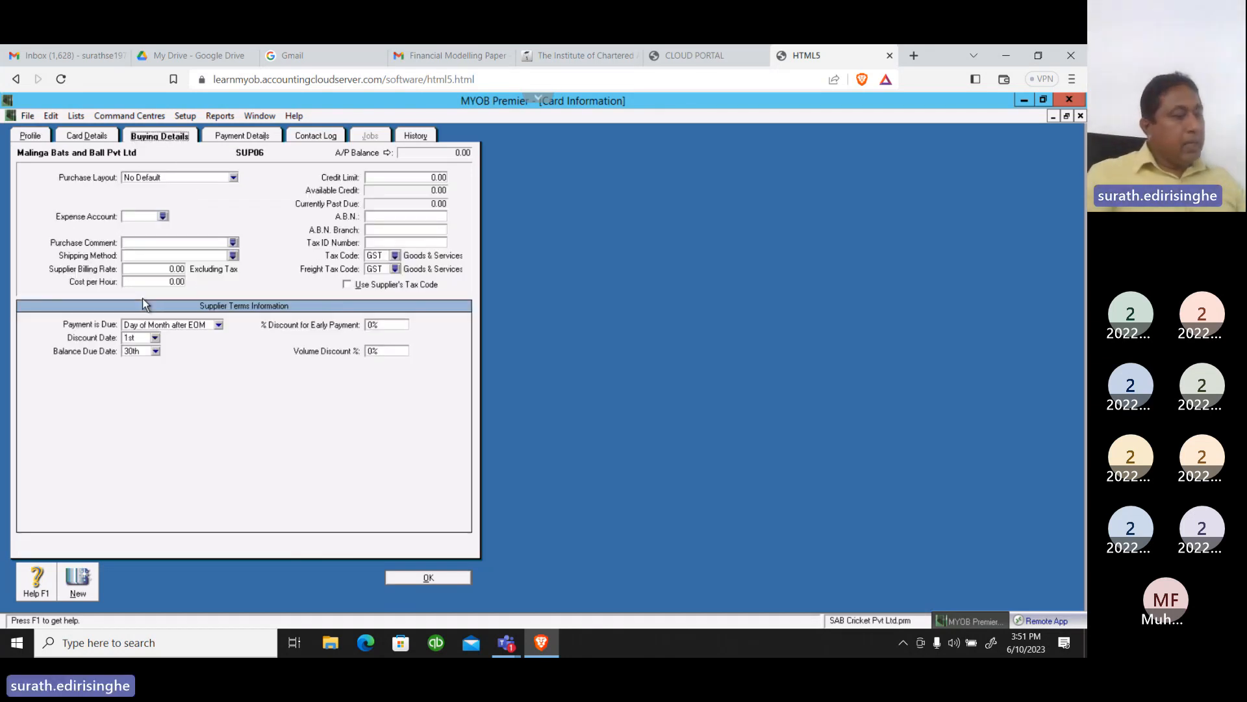
{"action": "left_click", "coordinate": [233, 178]}
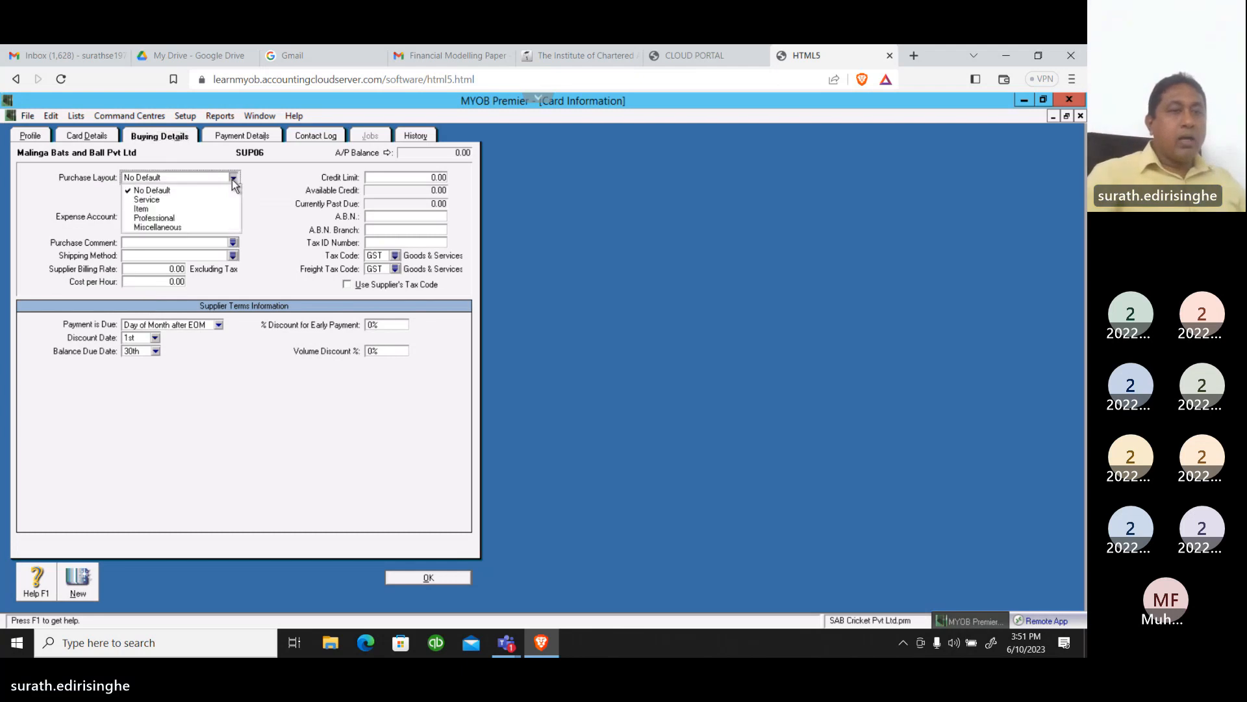
{"action": "left_click", "coordinate": [153, 210]}
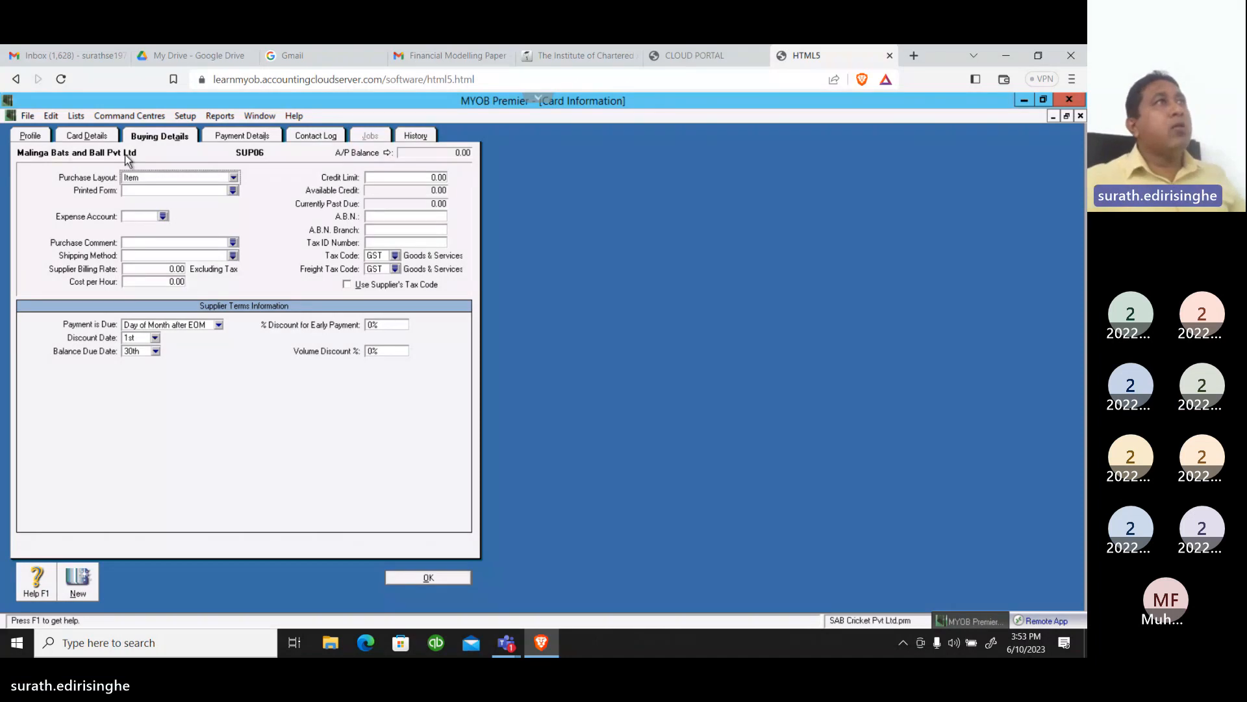
{"action": "left_click", "coordinate": [163, 216]}
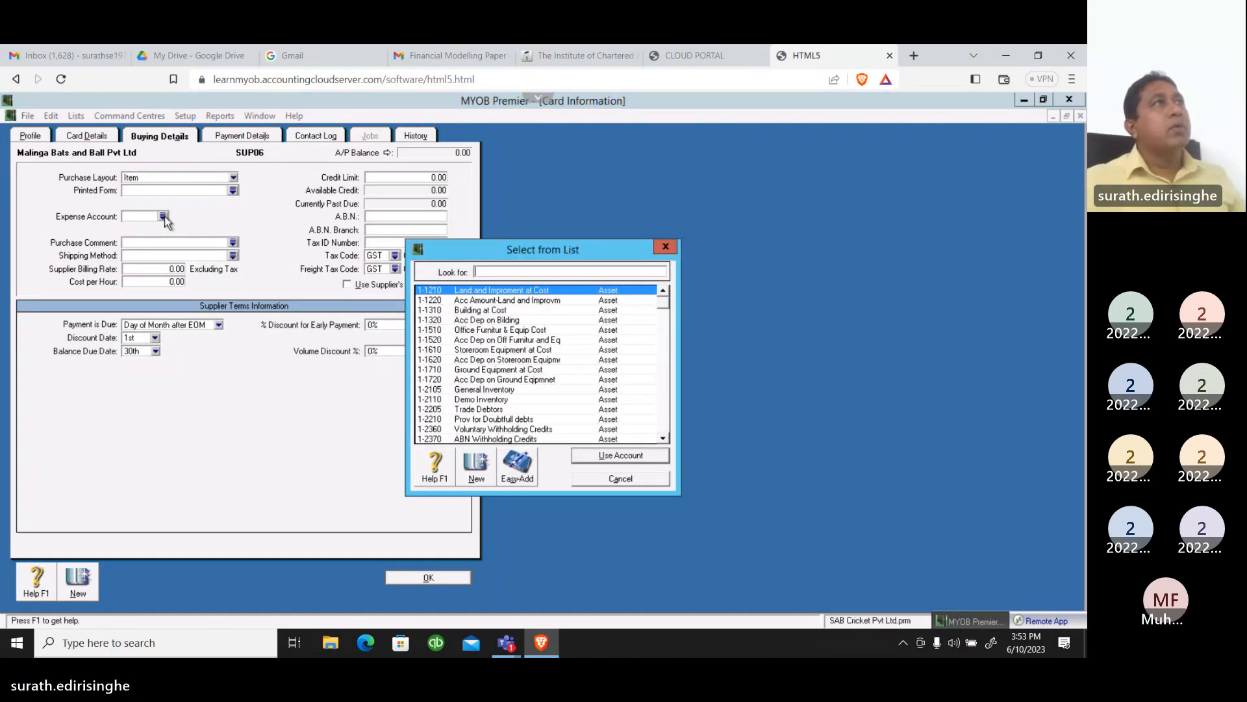
{"action": "left_click", "coordinate": [663, 439]}
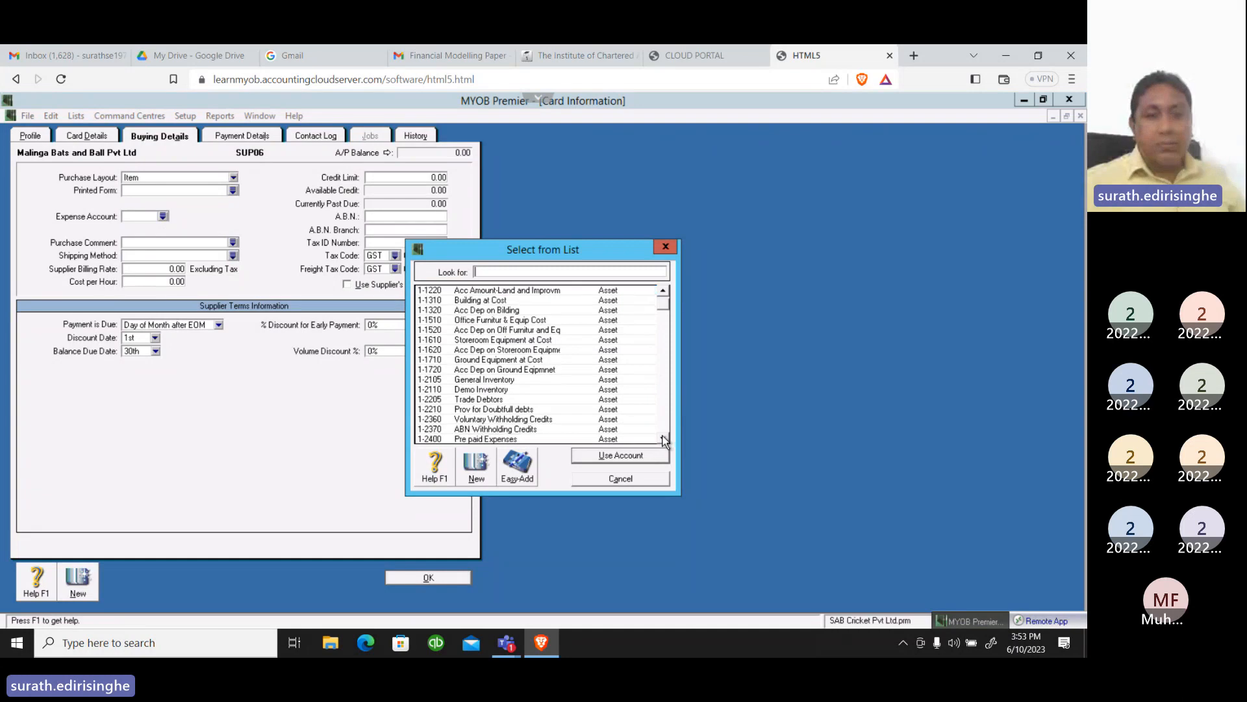
{"action": "left_click_drag", "start_coordinate": [663, 440], "coordinate": [655, 435]}
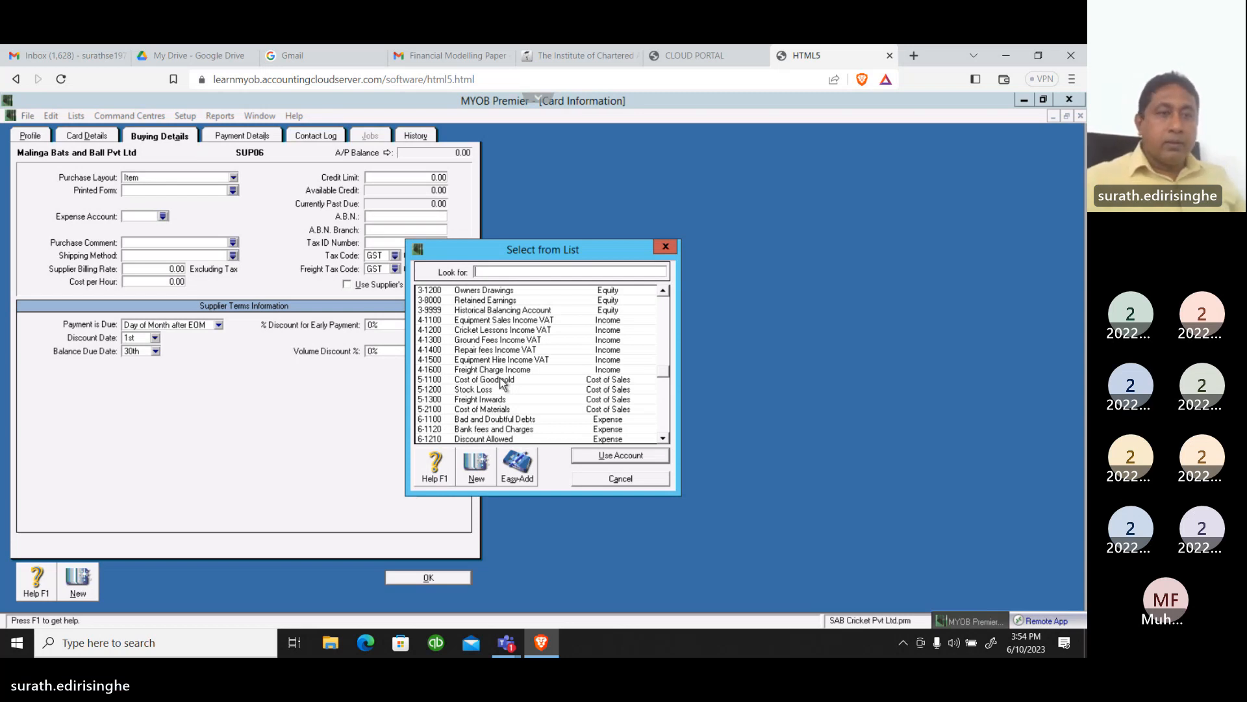
{"action": "left_click", "coordinate": [601, 478]}
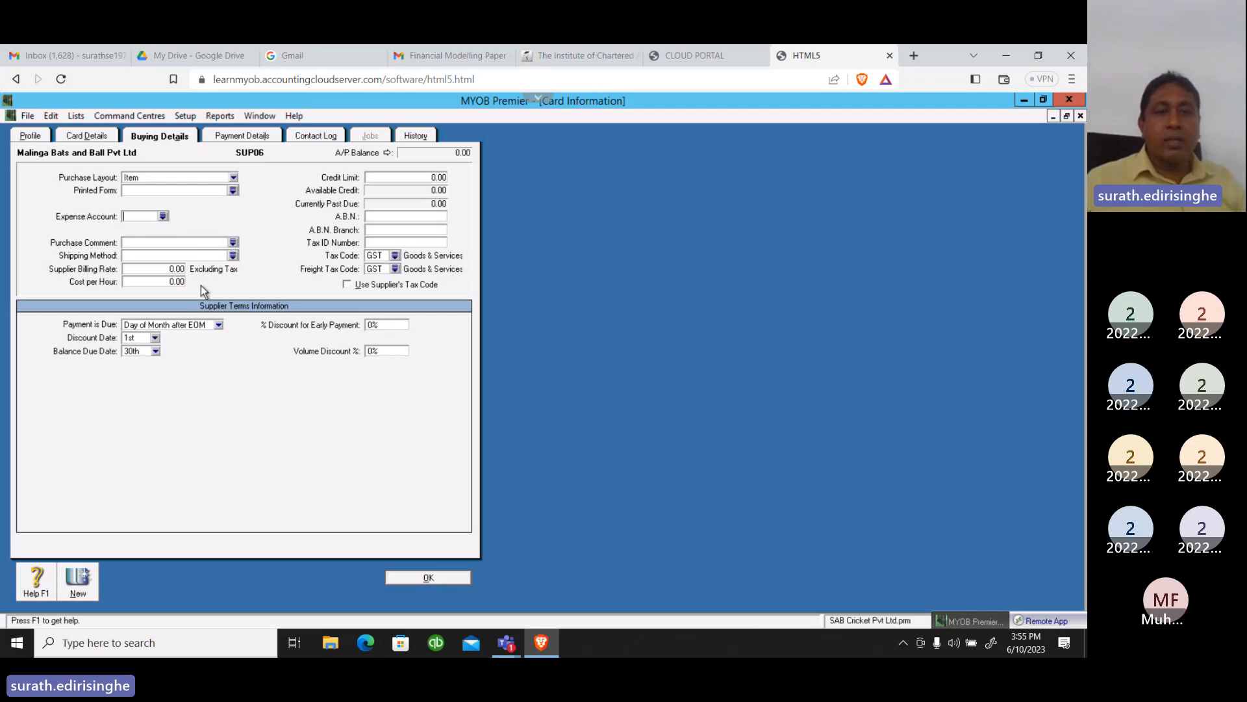
Set the supplier's expense account to 5-2100 Cost of Materials
{"action": "left_click", "coordinate": [163, 217]}
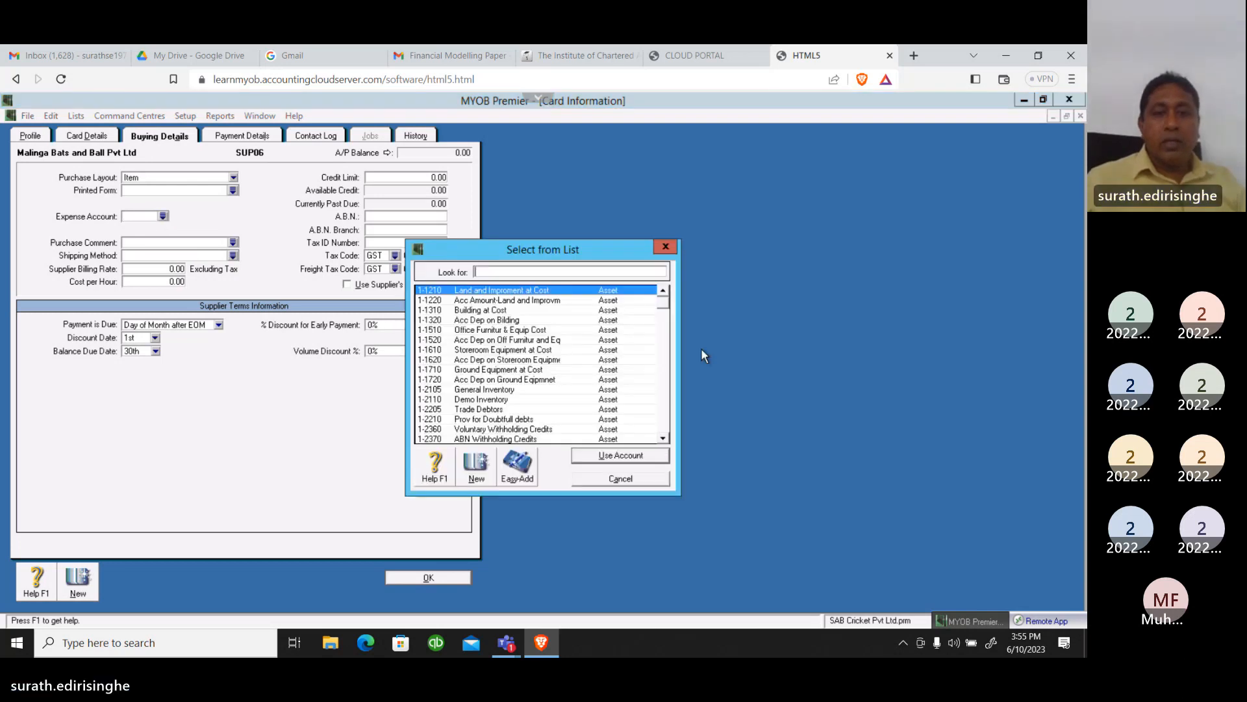
{"action": "left_click_drag", "start_coordinate": [665, 304], "coordinate": [667, 359]}
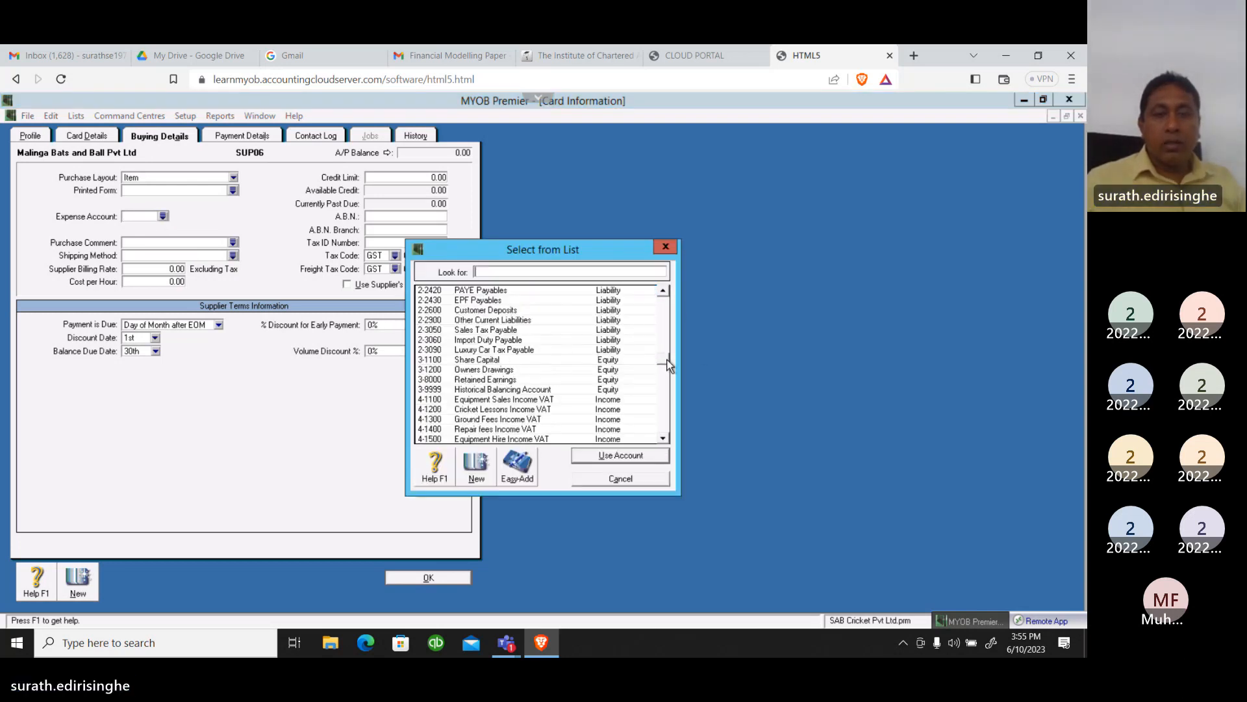
{"action": "left_click", "coordinate": [665, 390]}
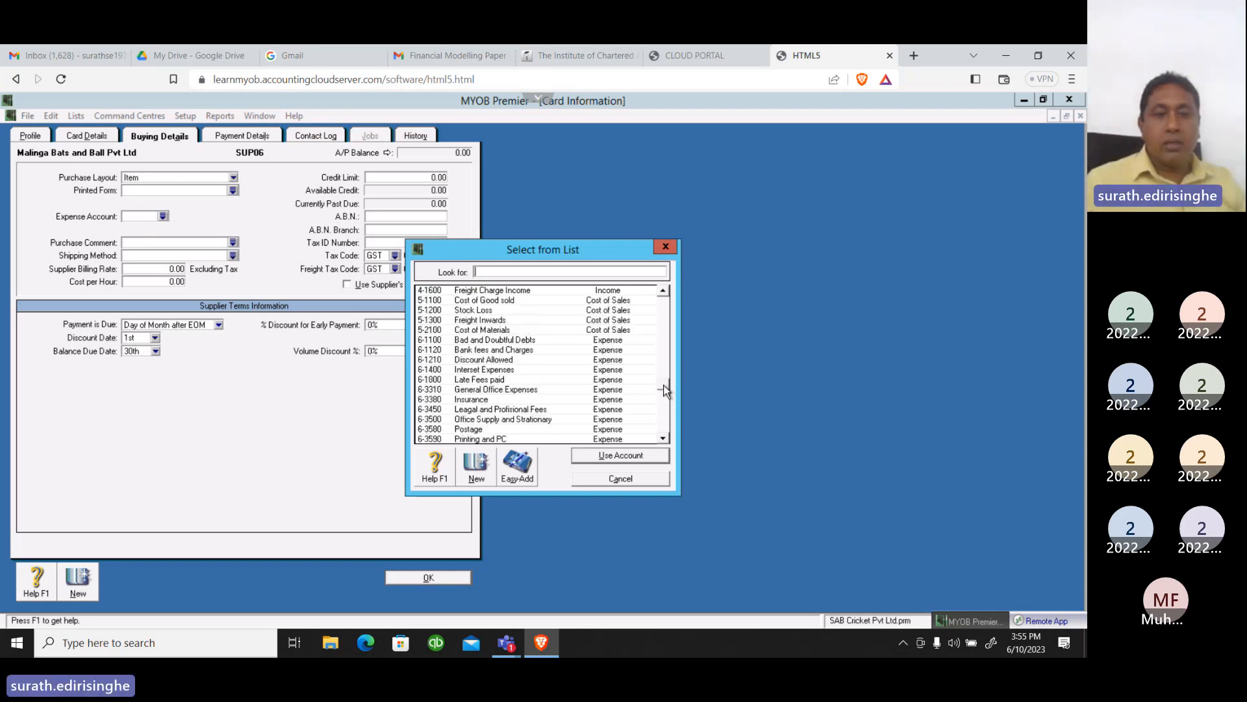
{"action": "left_click", "coordinate": [495, 331]}
{"action": "double_click", "coordinate": [494, 331]}
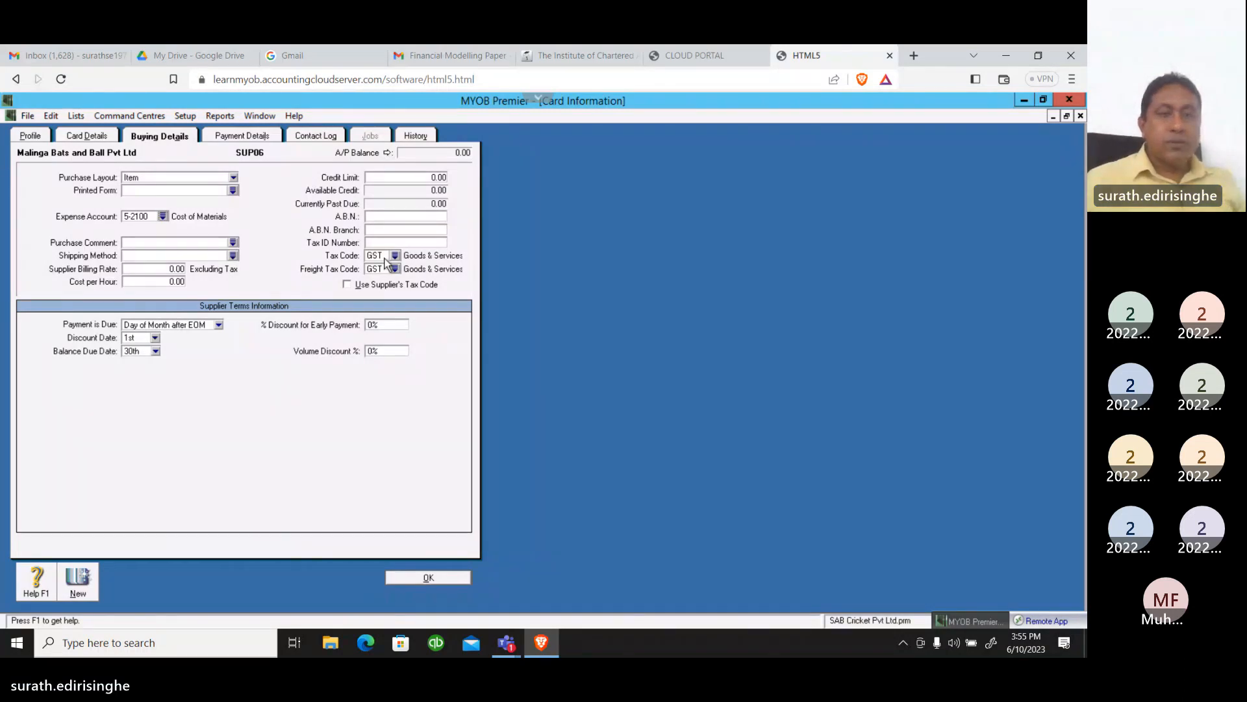
Set the supplier's credit limit to 45,000 and both the tax code and freight tax code to VAT
{"action": "left_click", "coordinate": [417, 178]}
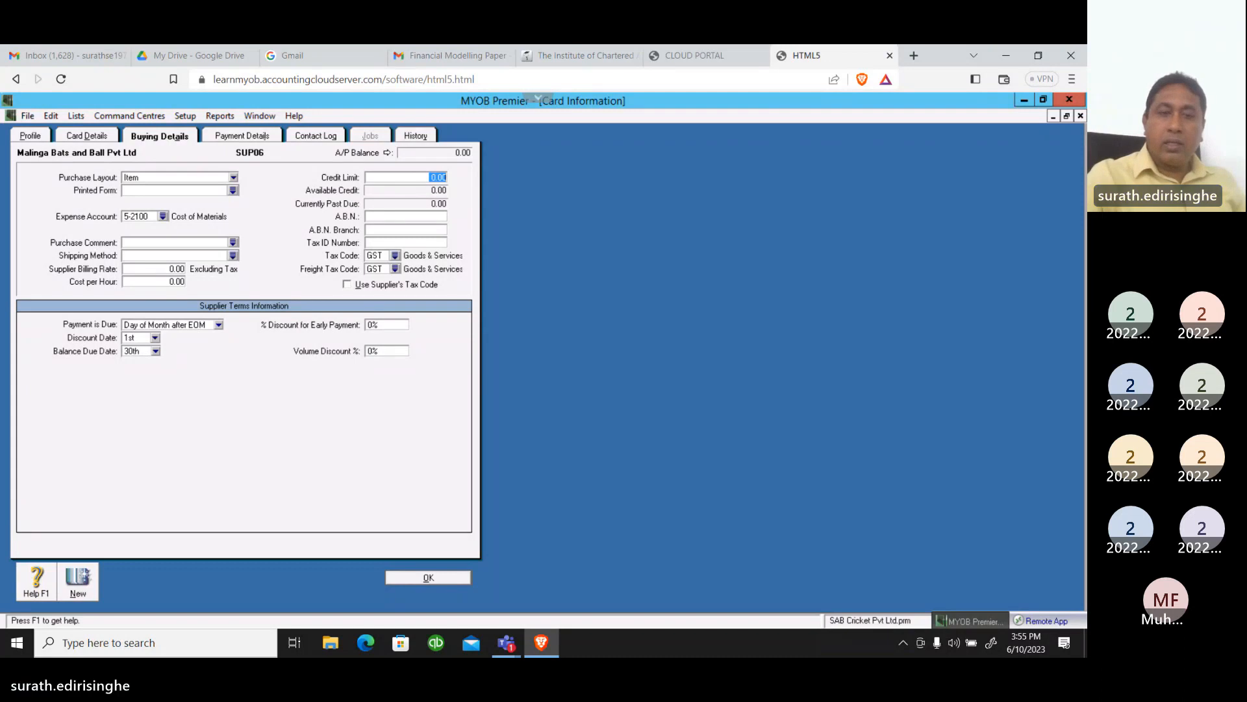
{"action": "type", "text": "45000"}
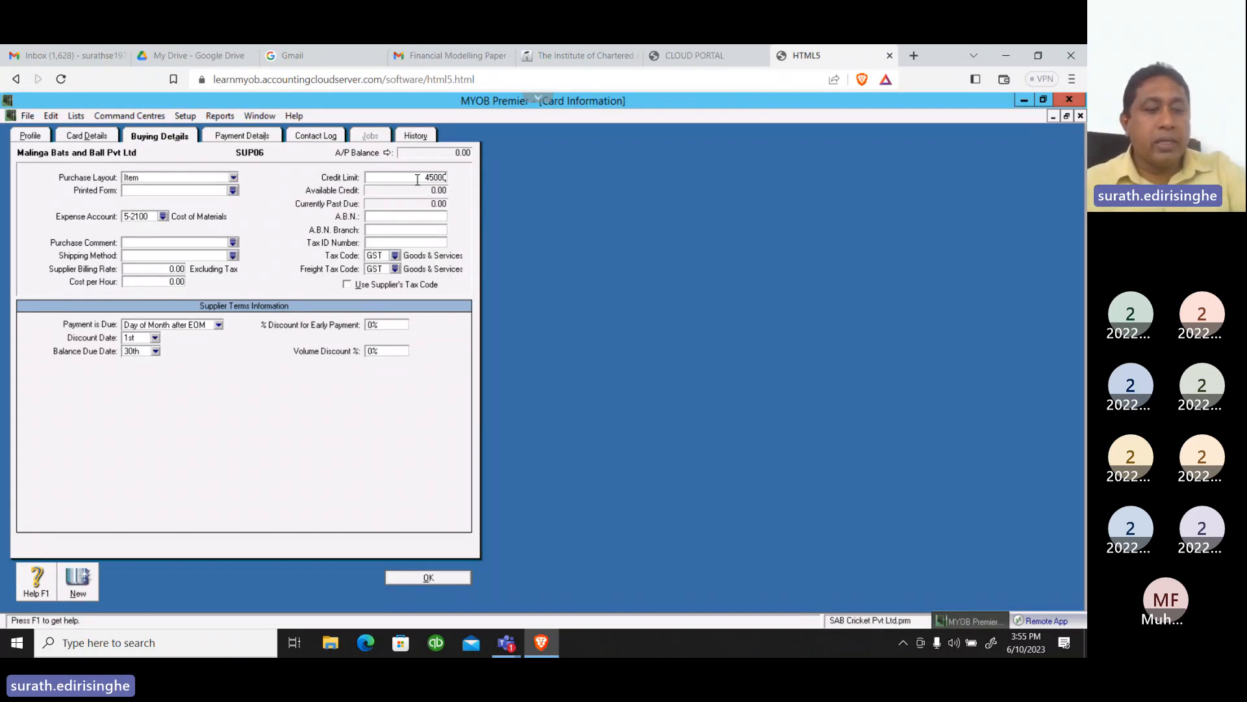
{"action": "left_click", "coordinate": [395, 256]}
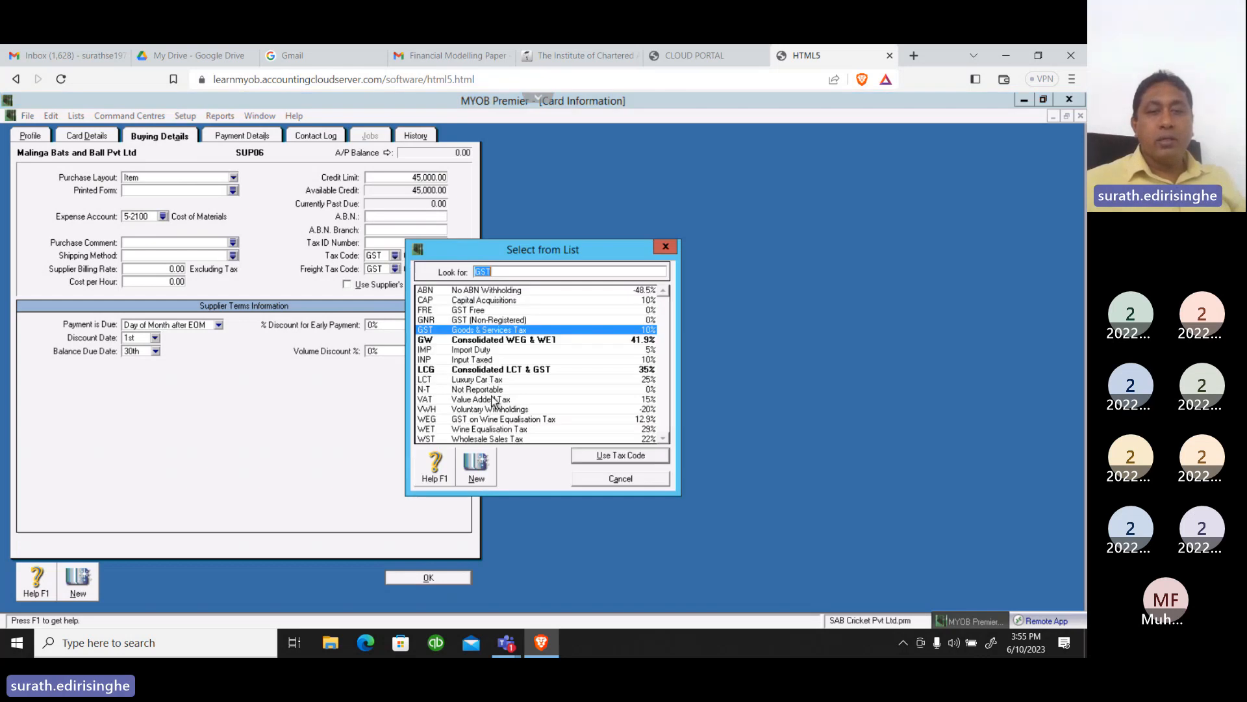
{"action": "left_click", "coordinate": [491, 400]}
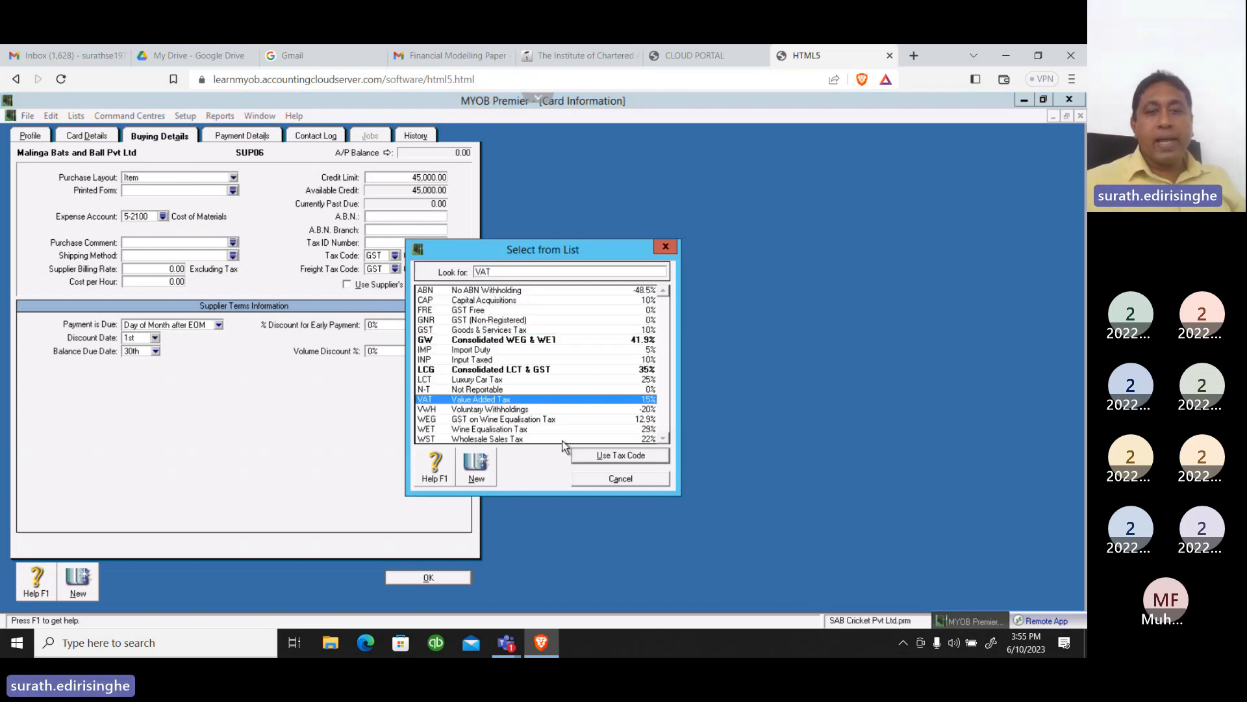
{"action": "left_click", "coordinate": [597, 457]}
{"action": "left_click", "coordinate": [395, 269]}
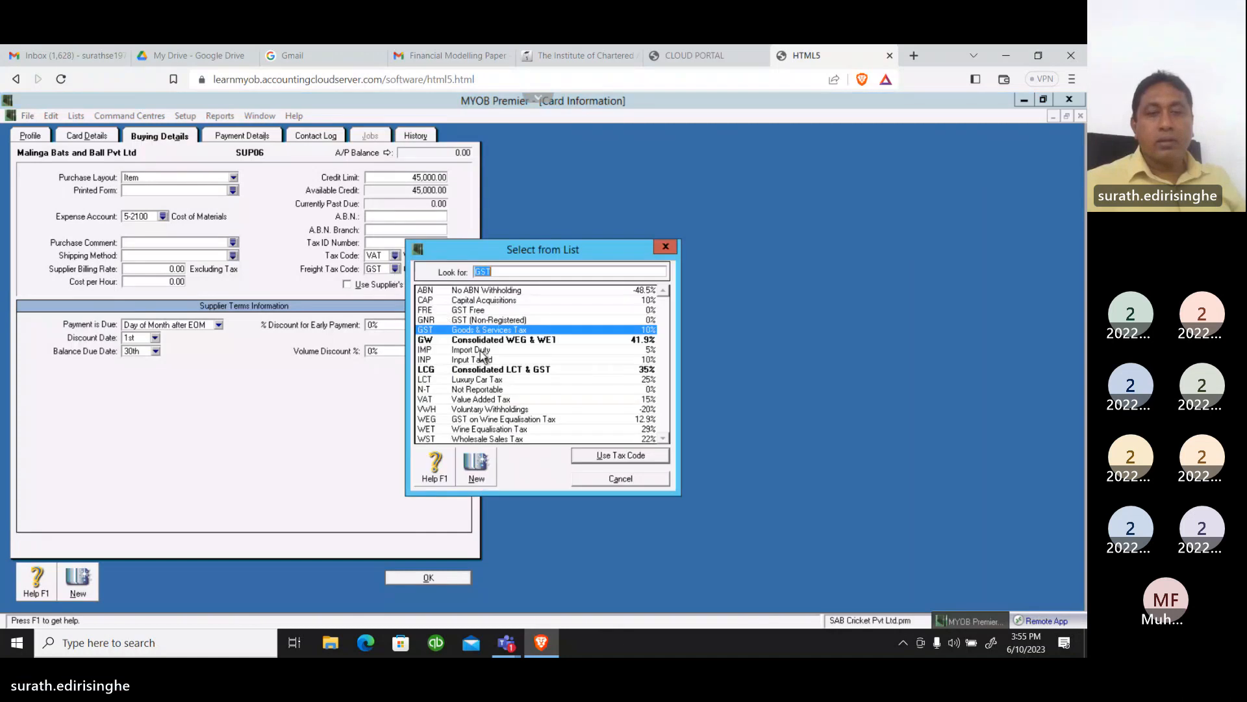
{"action": "left_click", "coordinate": [481, 400]}
{"action": "left_click", "coordinate": [601, 456]}
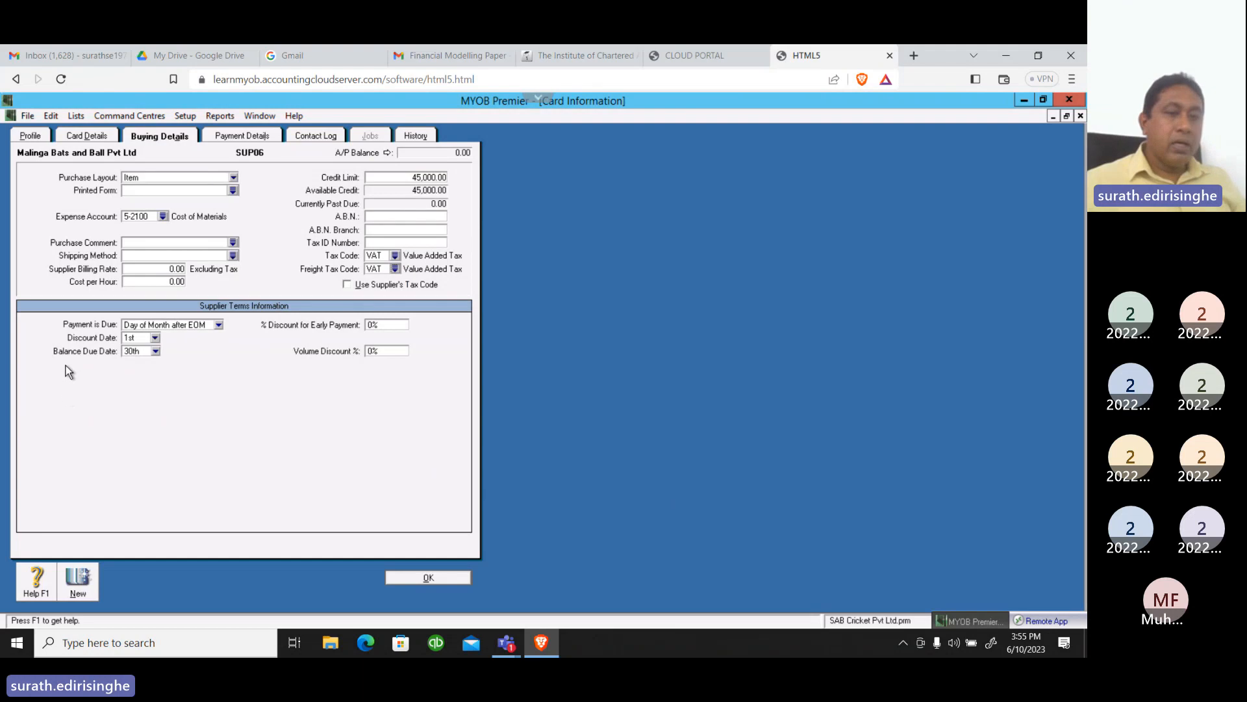
Set the payment terms to In a Given # of Days with 7 discount days and 30 balance due days, and save the card
{"action": "left_click", "coordinate": [218, 326]}
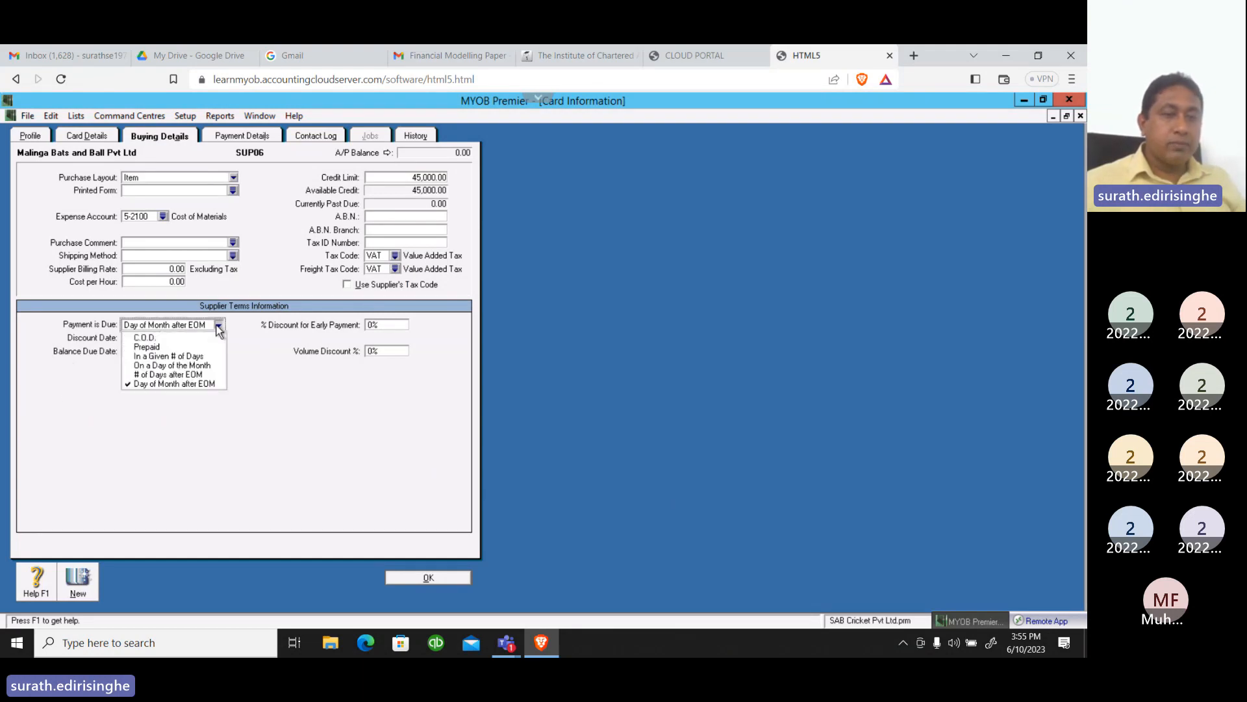
{"action": "left_click", "coordinate": [155, 357]}
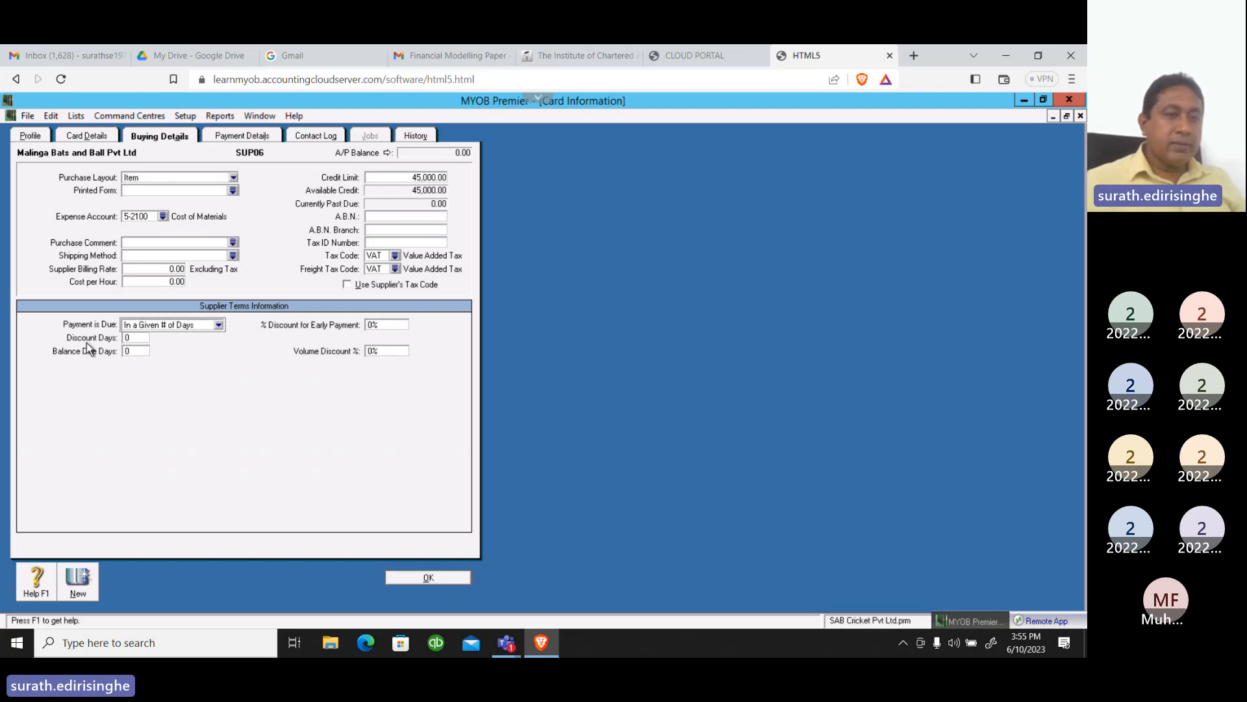
{"action": "key", "text": "Tab"}
{"action": "type", "text": "7"}
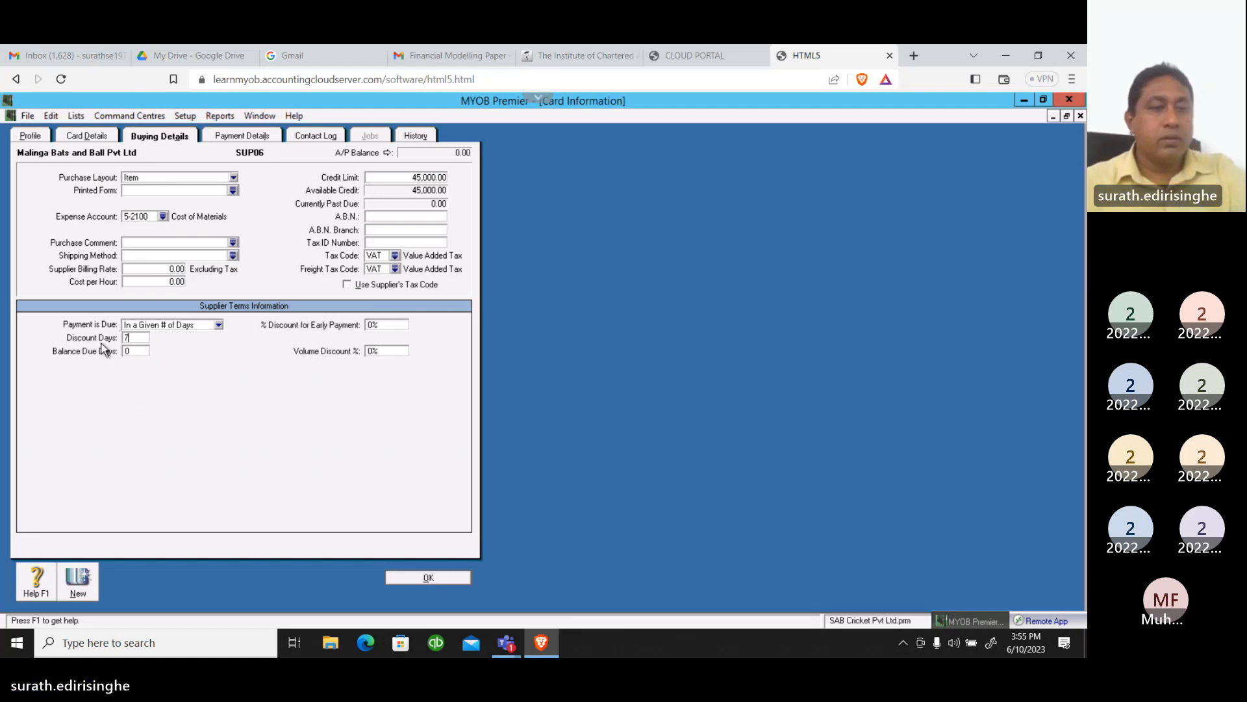
{"action": "key", "text": "Tab"}
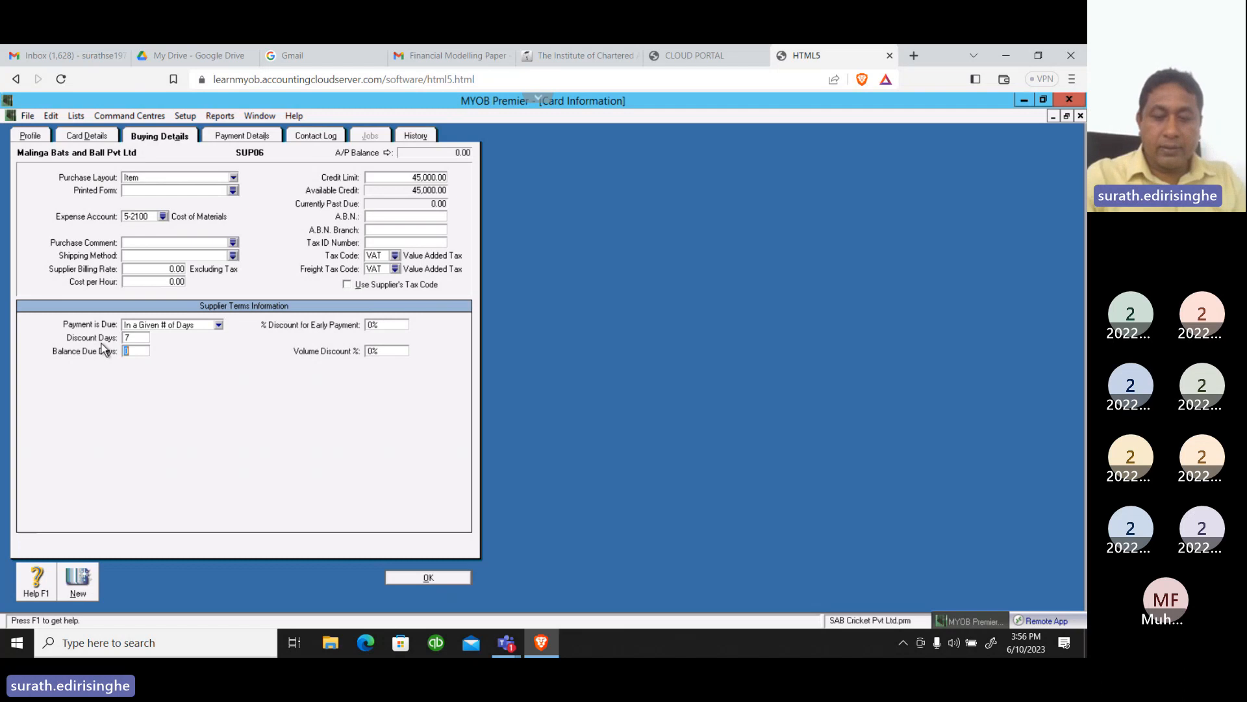
{"action": "type", "text": "30"}
{"action": "key", "text": "Tab"}
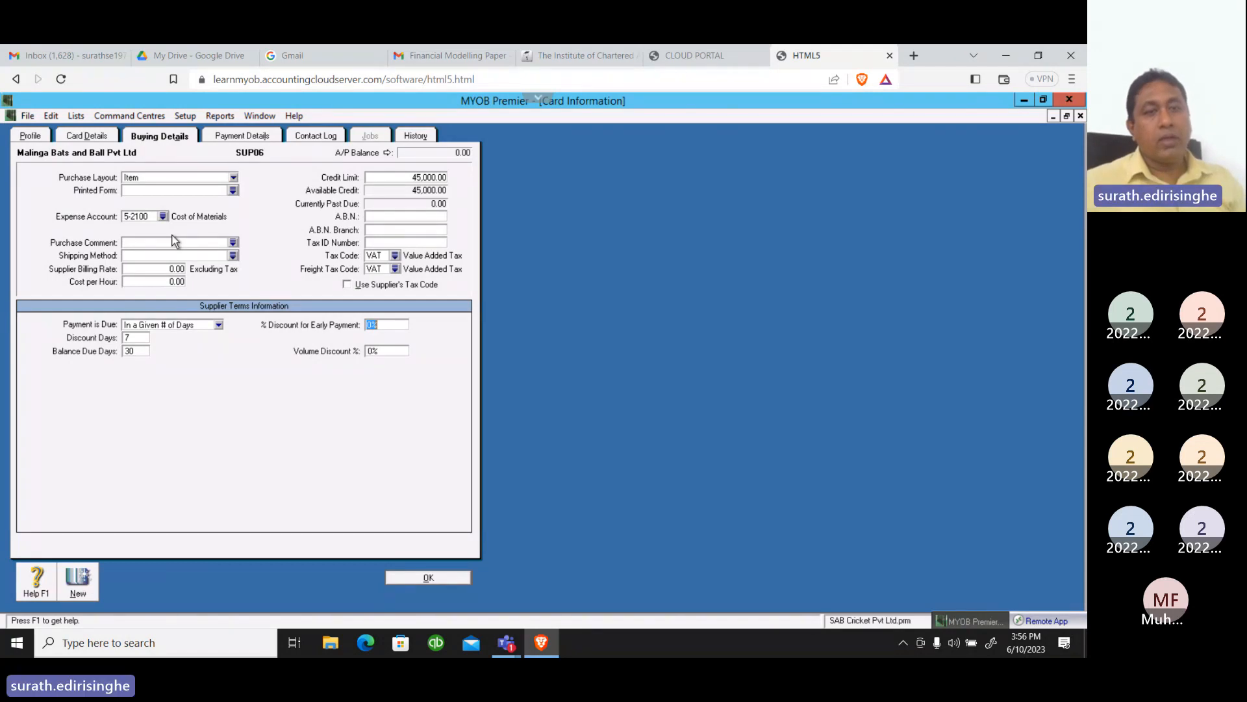
{"action": "left_click", "coordinate": [240, 138]}
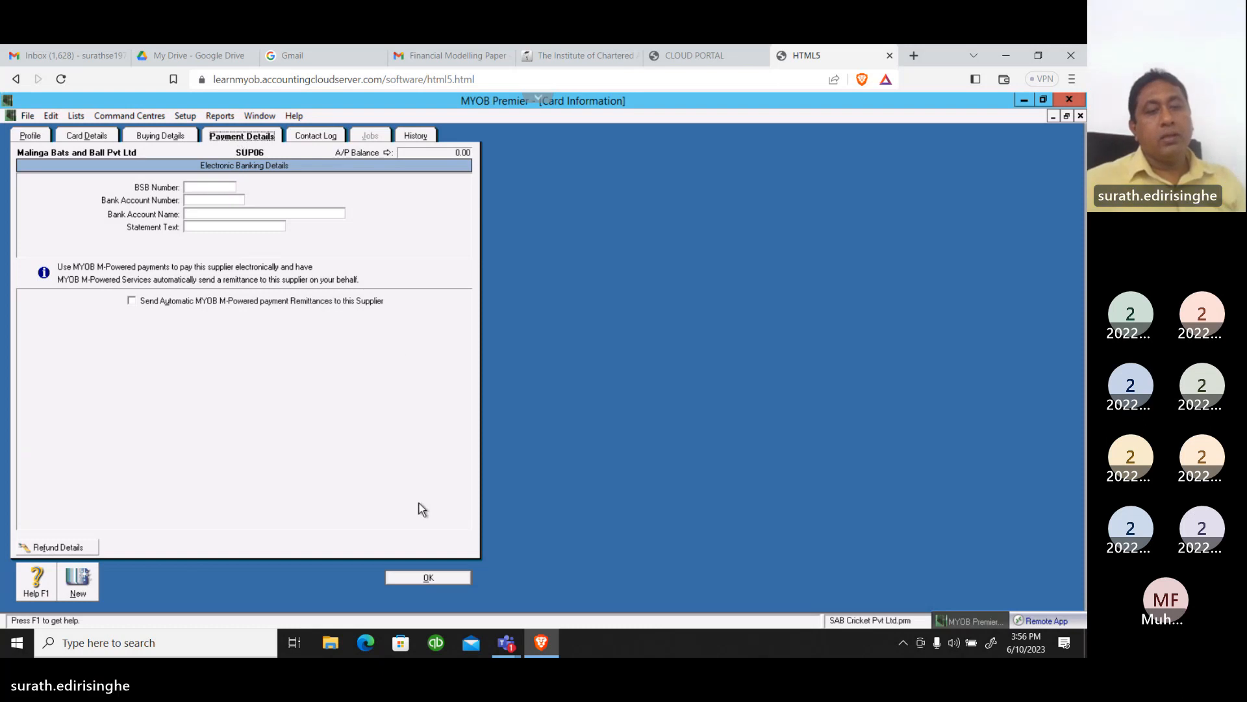
{"action": "left_click", "coordinate": [430, 578]}
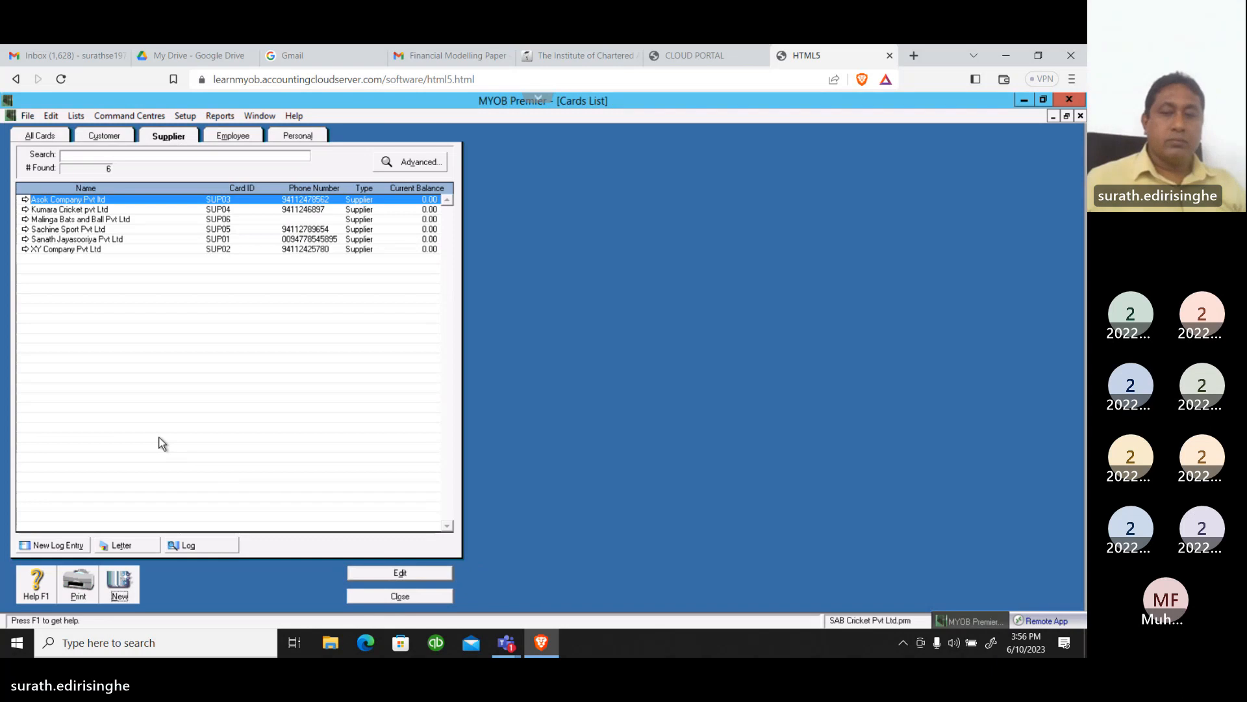
Create a new supplier card with the company name Prime Sport Importers Pvt Ltd
{"action": "left_click", "coordinate": [120, 582]}
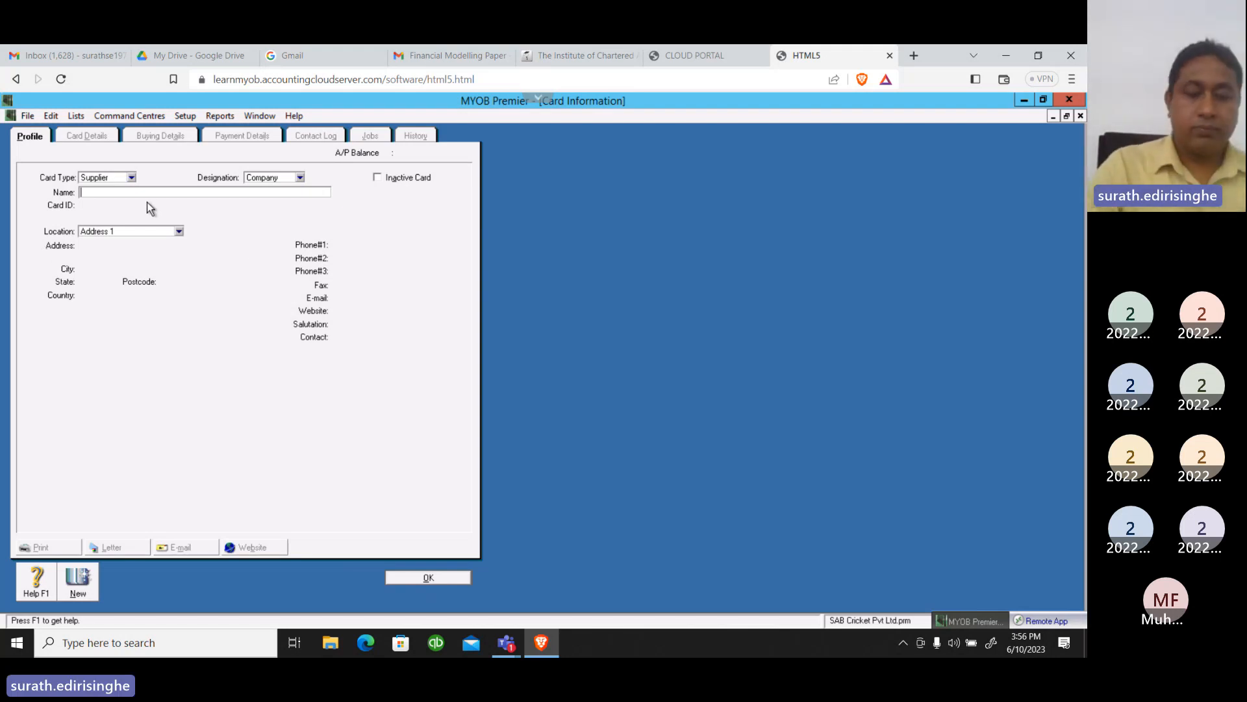
{"action": "type", "text": "Prim"}
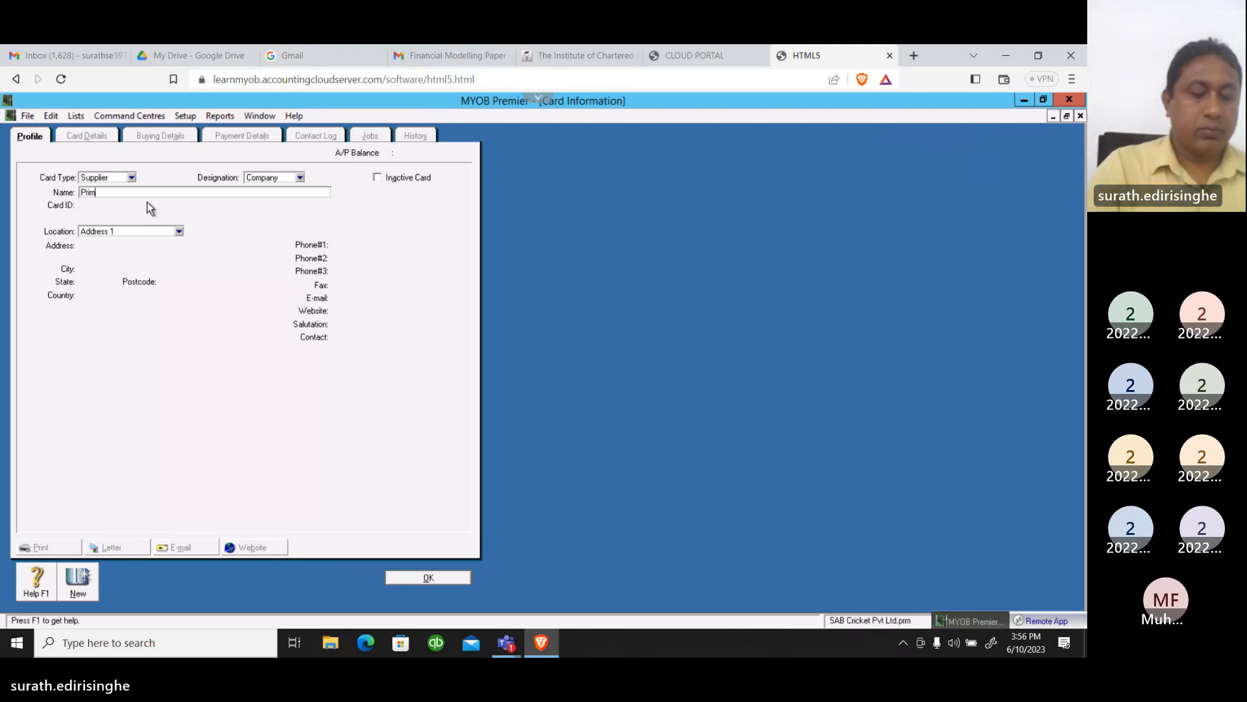
{"action": "type", "text": "e s"}
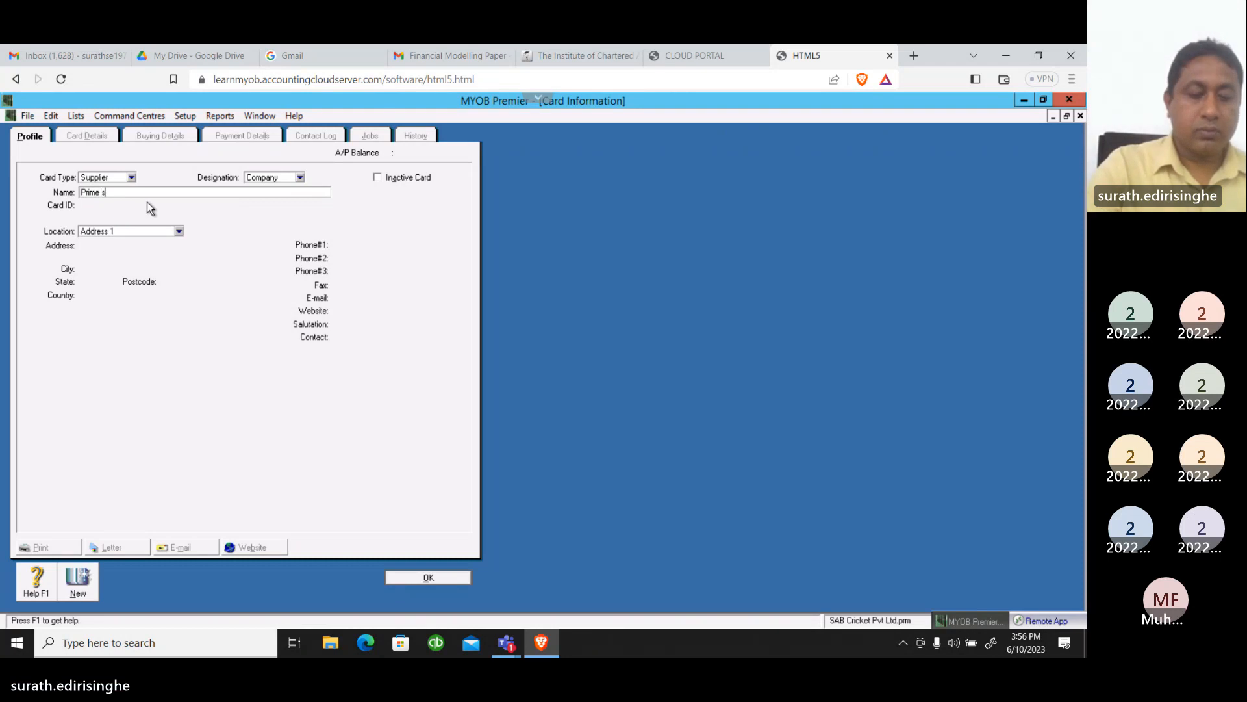
{"action": "key", "text": "BackSpace"}
{"action": "type", "text": "Sport Importers Pvt Ltd"}
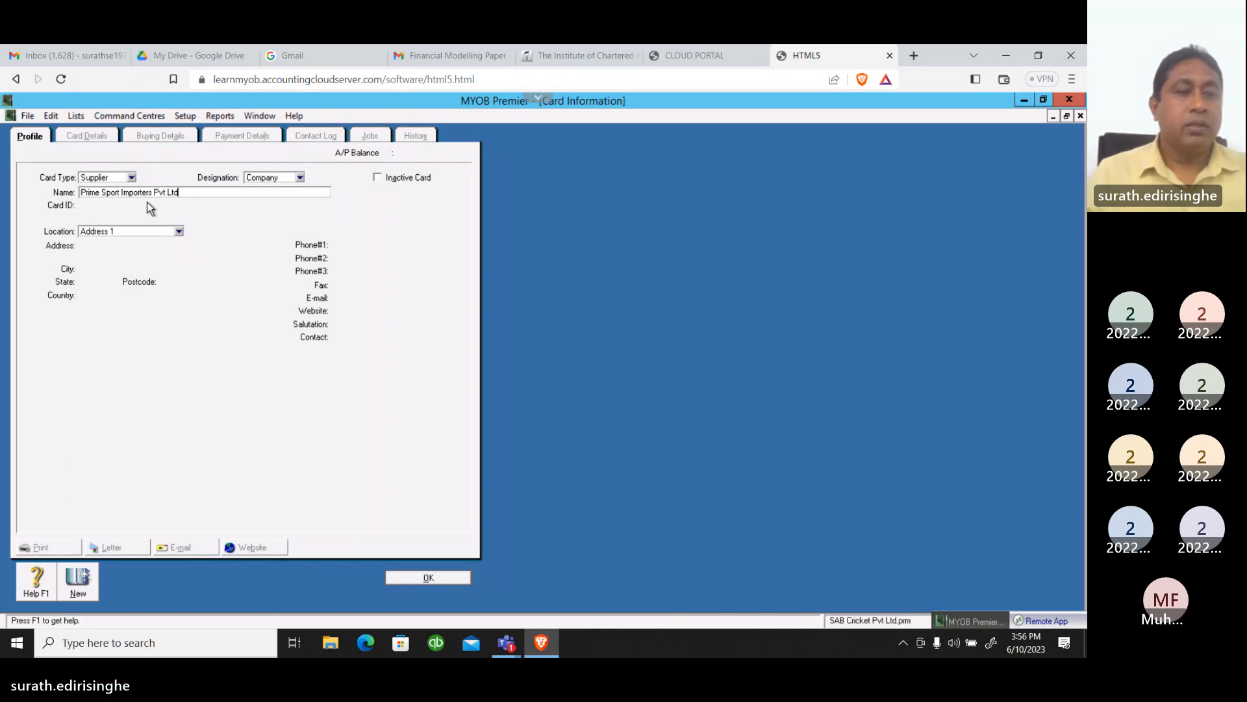
Assign the card ID SUP07 to the Prime Sport Importers Pvt Ltd supplier card
{"action": "left_click", "coordinate": [148, 203]}
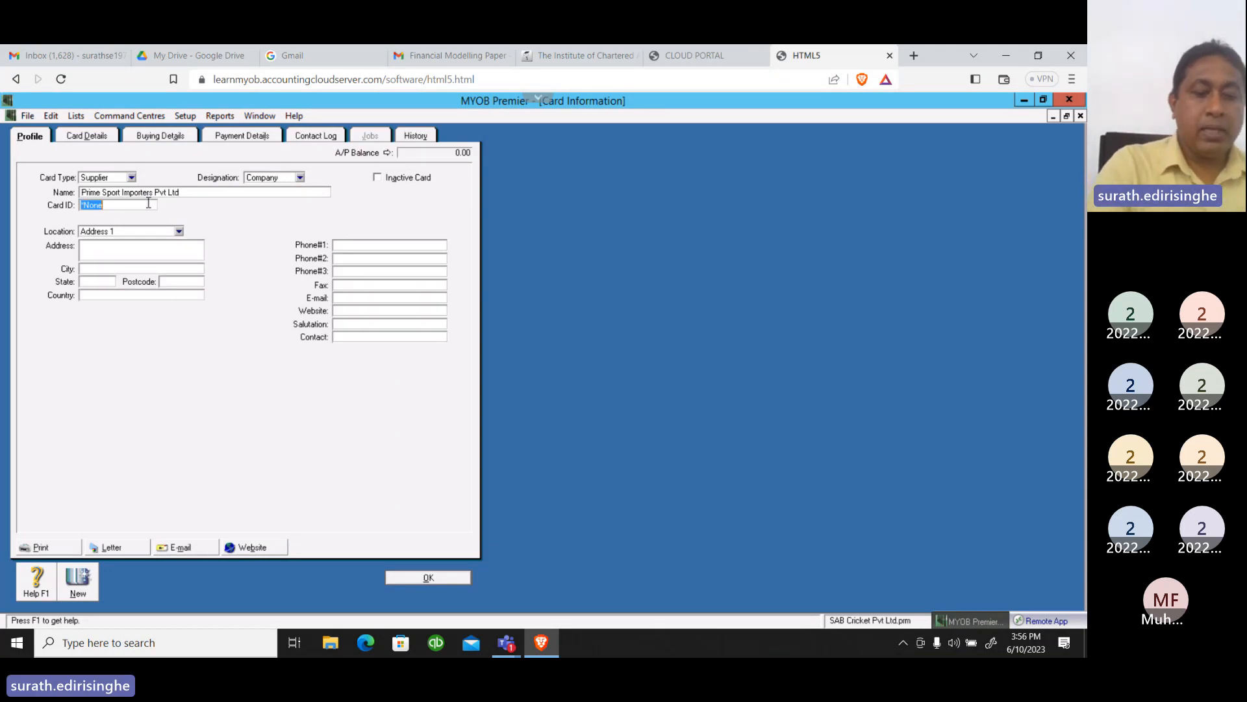
{"action": "type", "text": "SUP"}
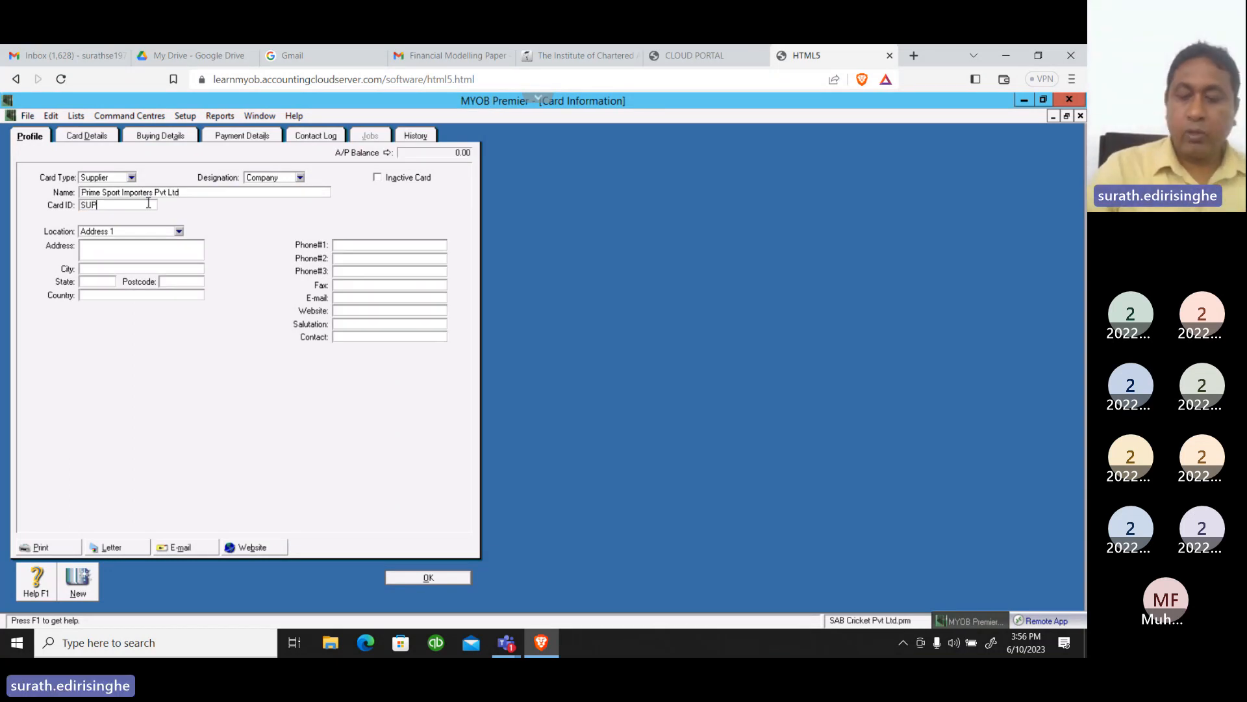
{"action": "type", "text": "0"}
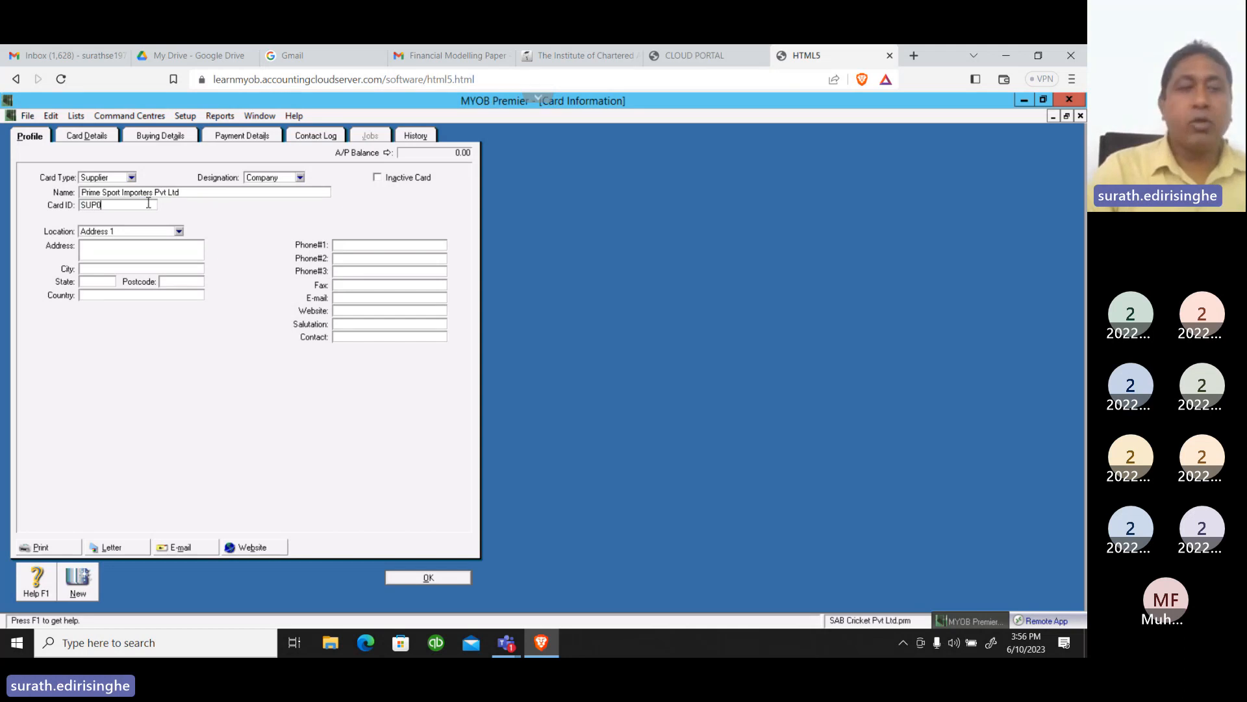
{"action": "type", "text": "7"}
{"action": "key", "text": "Tab"}
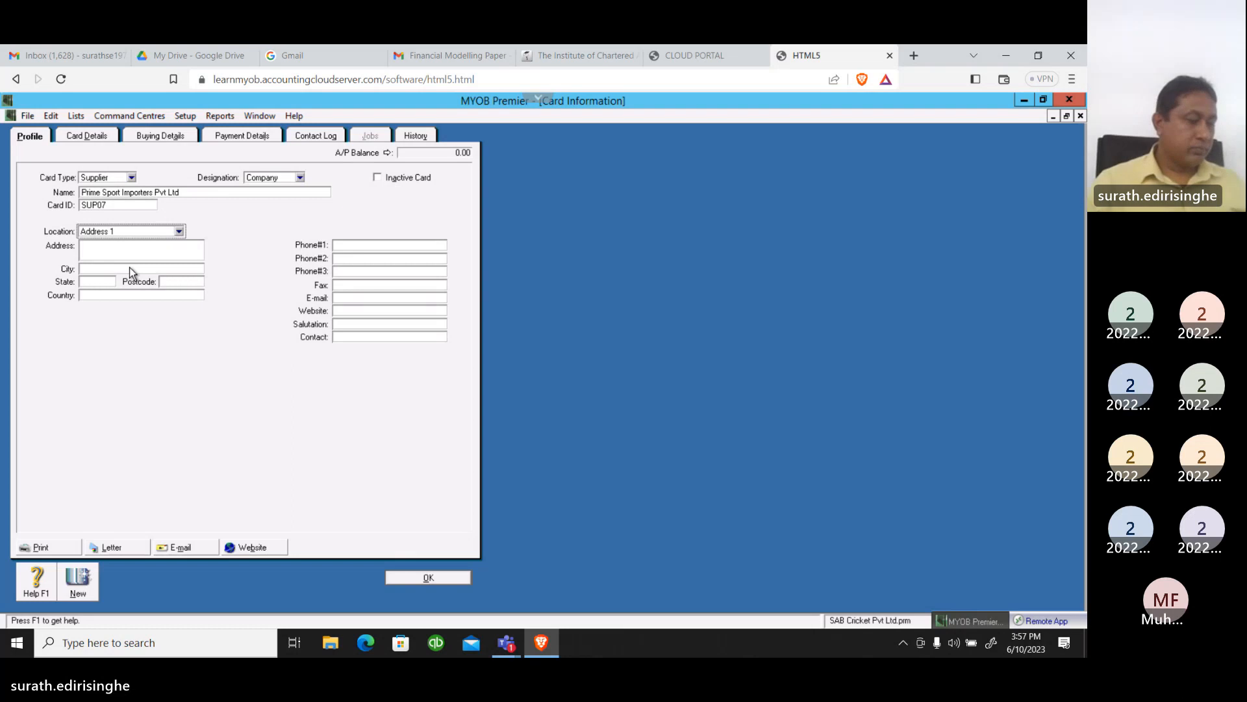
Enter the new supplier's street address on two lines, with the building number above the locality
{"action": "left_click", "coordinate": [105, 244]}
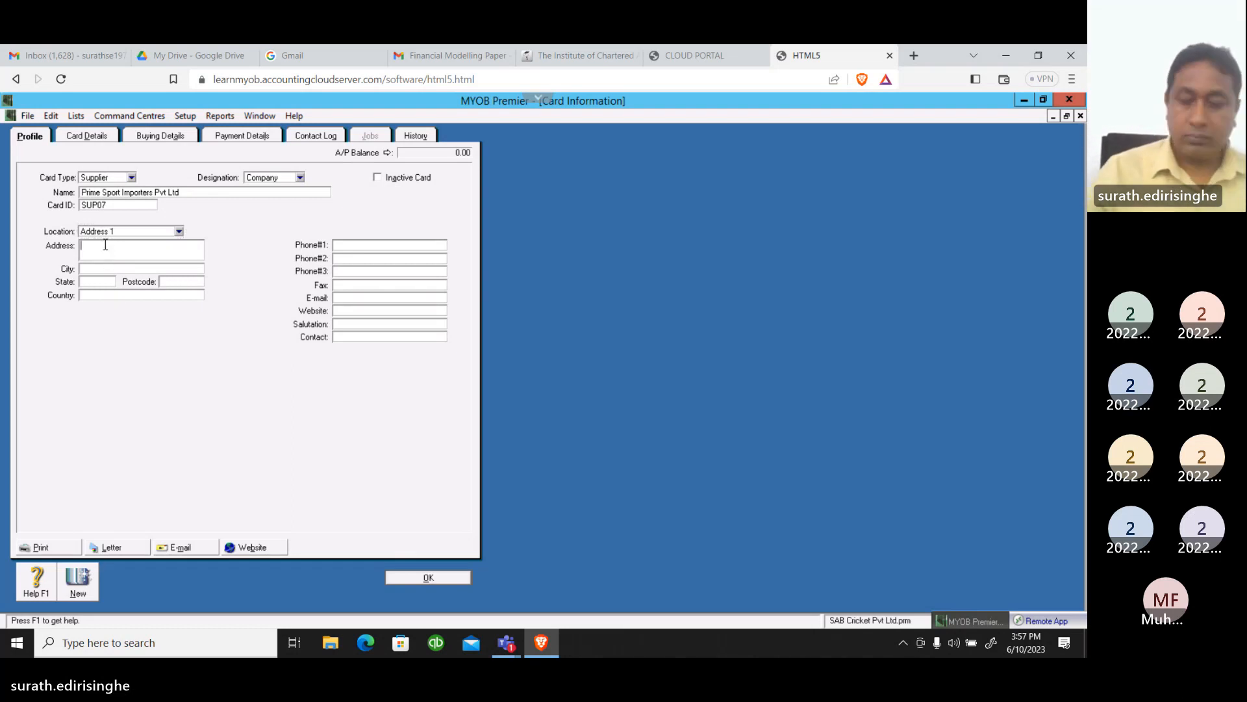
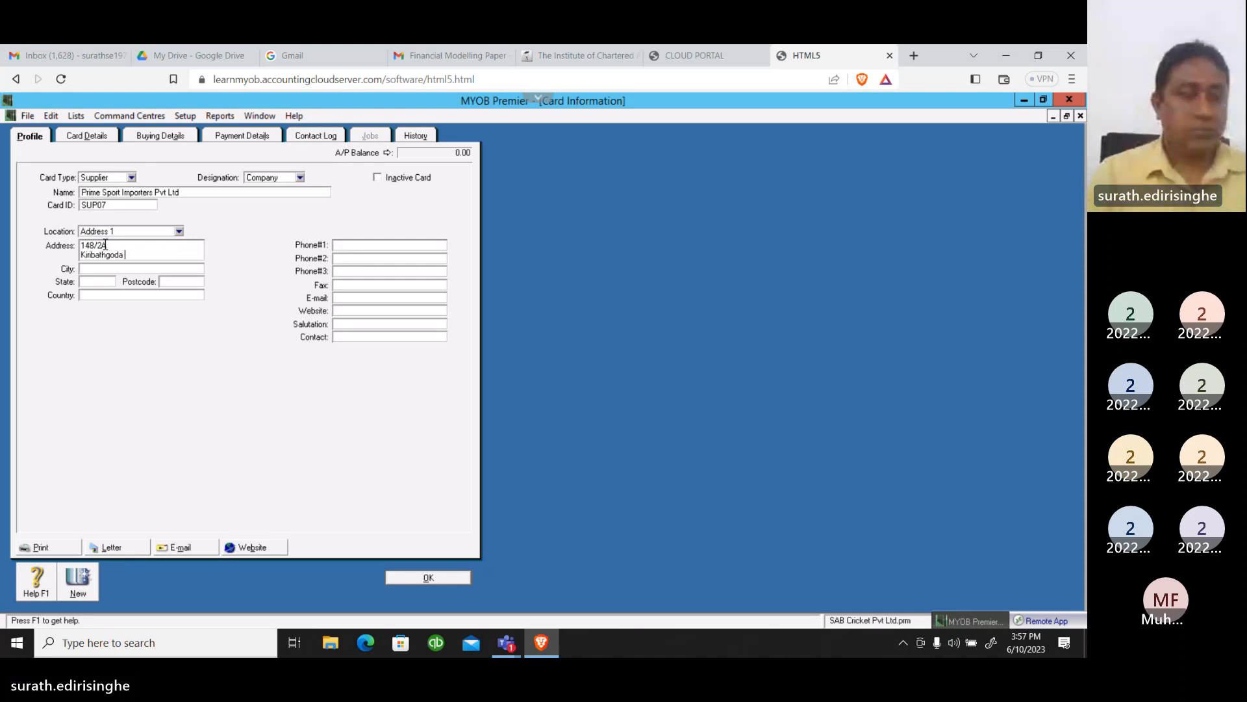
{"action": "key", "text": "Tab"}
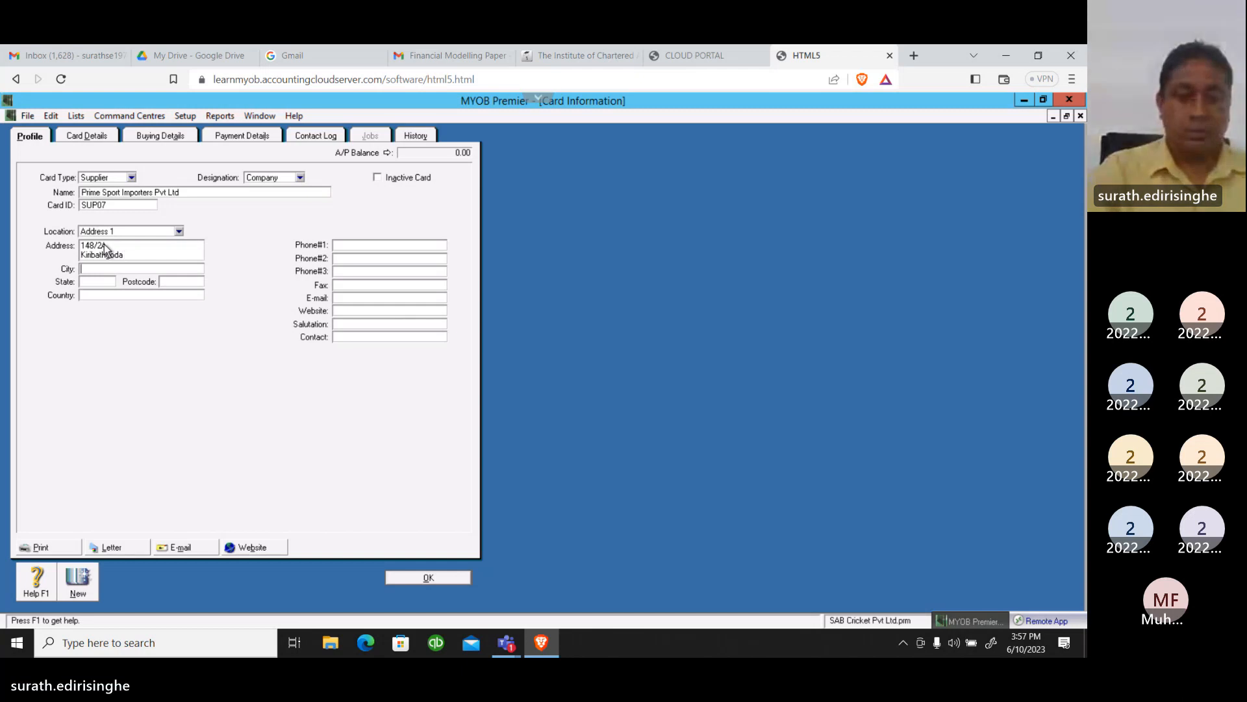
Fill in the city, state, postcode and country of the new supplier's address
{"action": "type", "text": "Ke"}
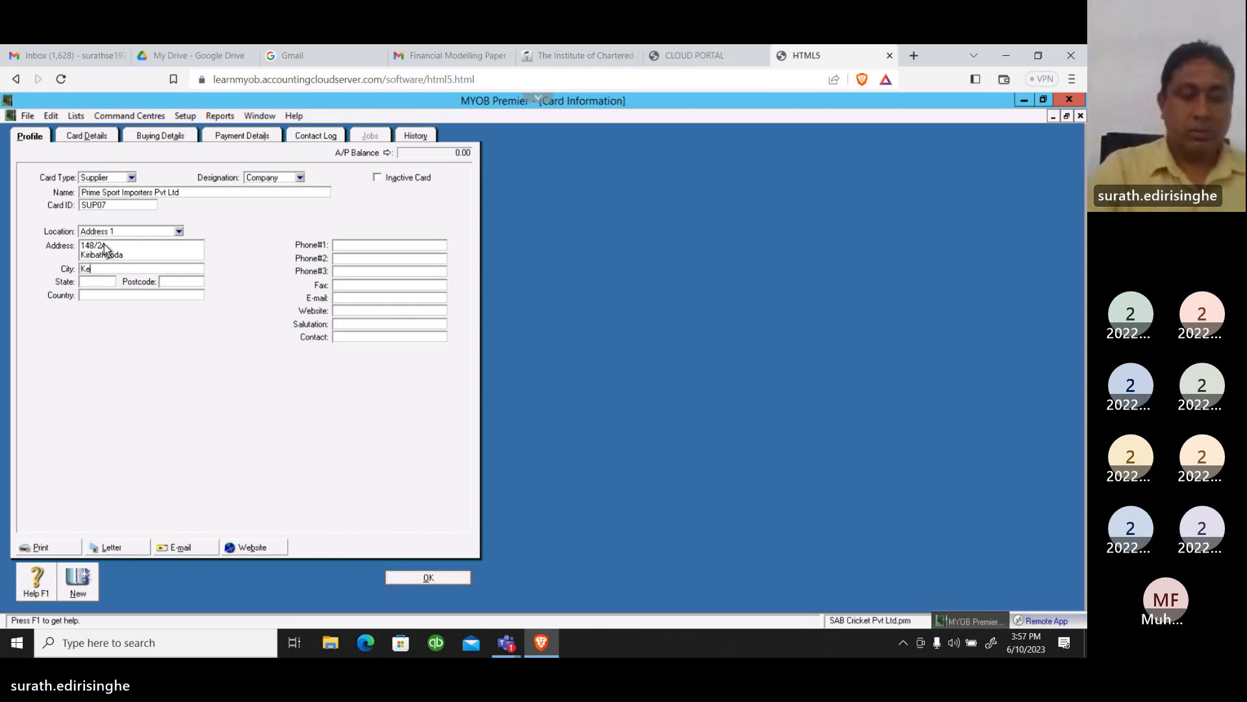
{"action": "type", "text": "laniya"}
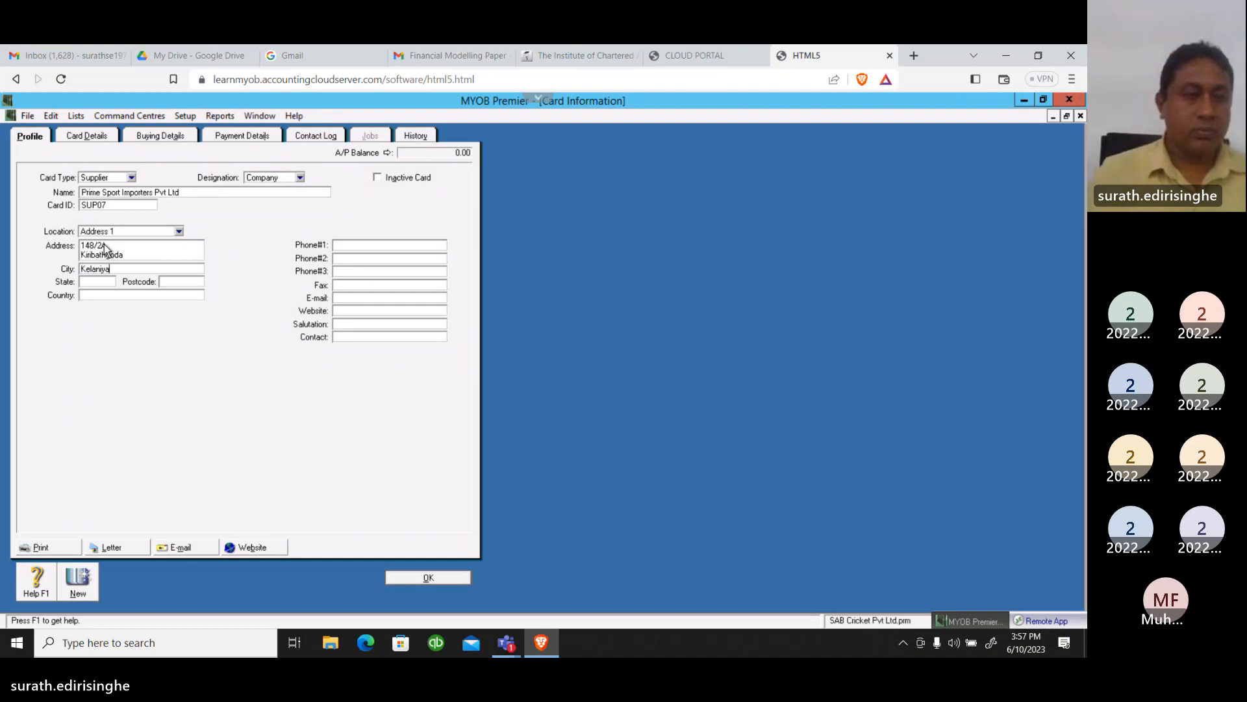
{"action": "key", "text": "Tab"}
{"action": "type", "text": "C"}
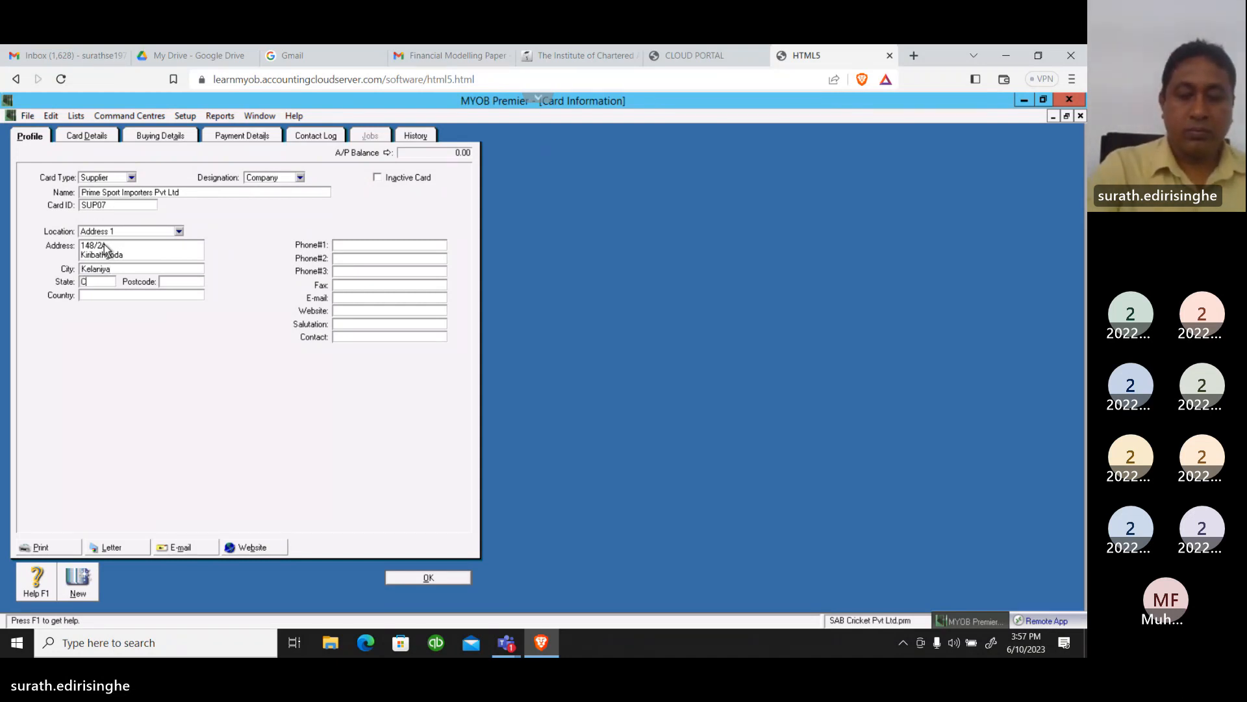
{"action": "type", "text": "olombo"}
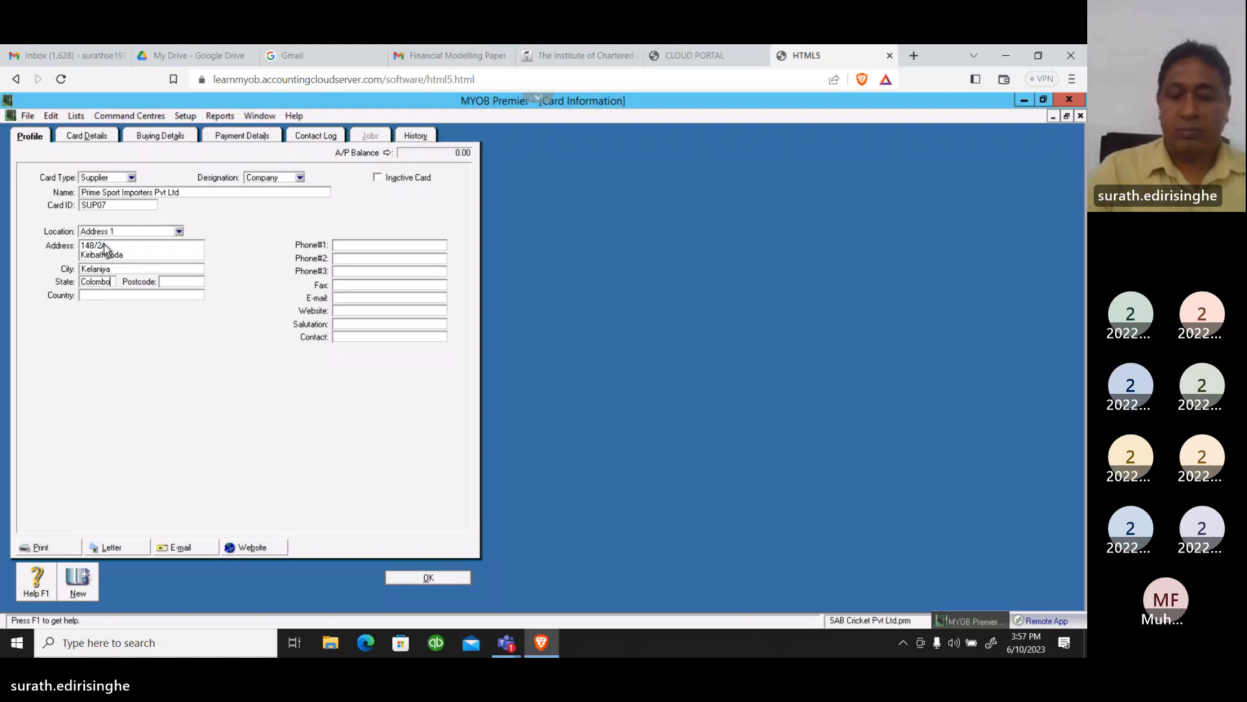
{"action": "key", "text": "Tab"}
{"action": "type", "text": "01"}
{"action": "key", "text": "Tab"}
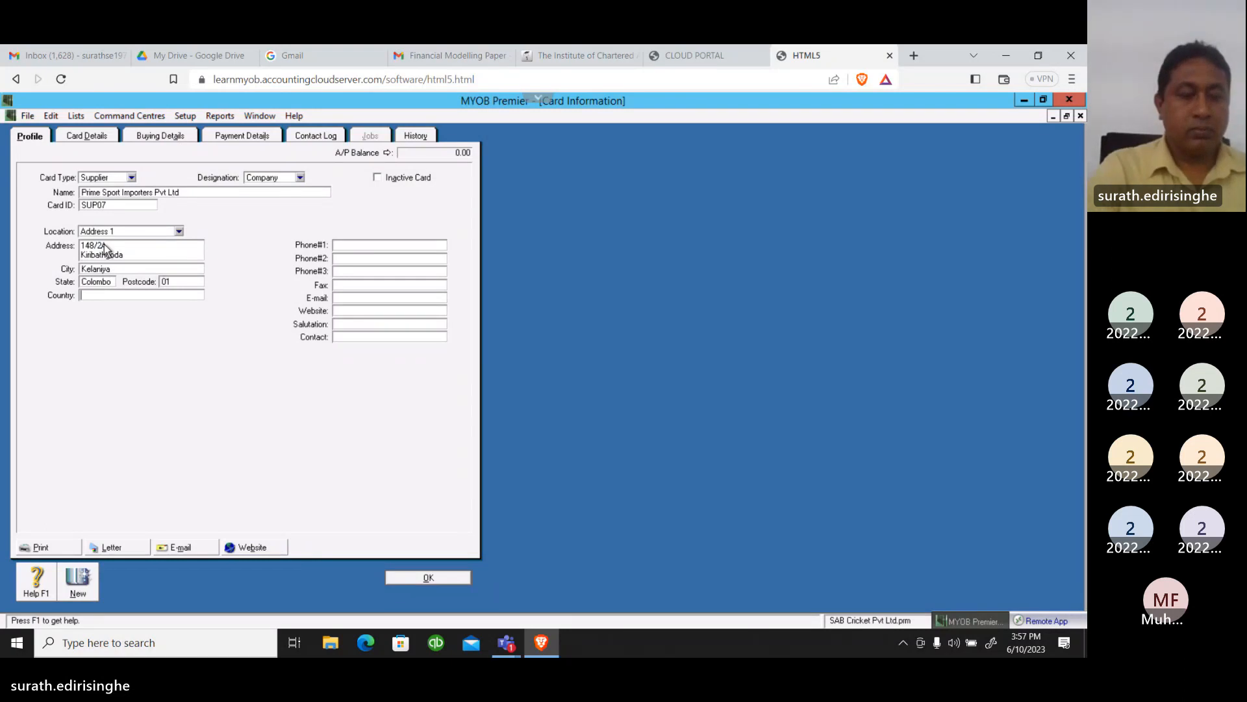
{"action": "type", "text": "Sri"}
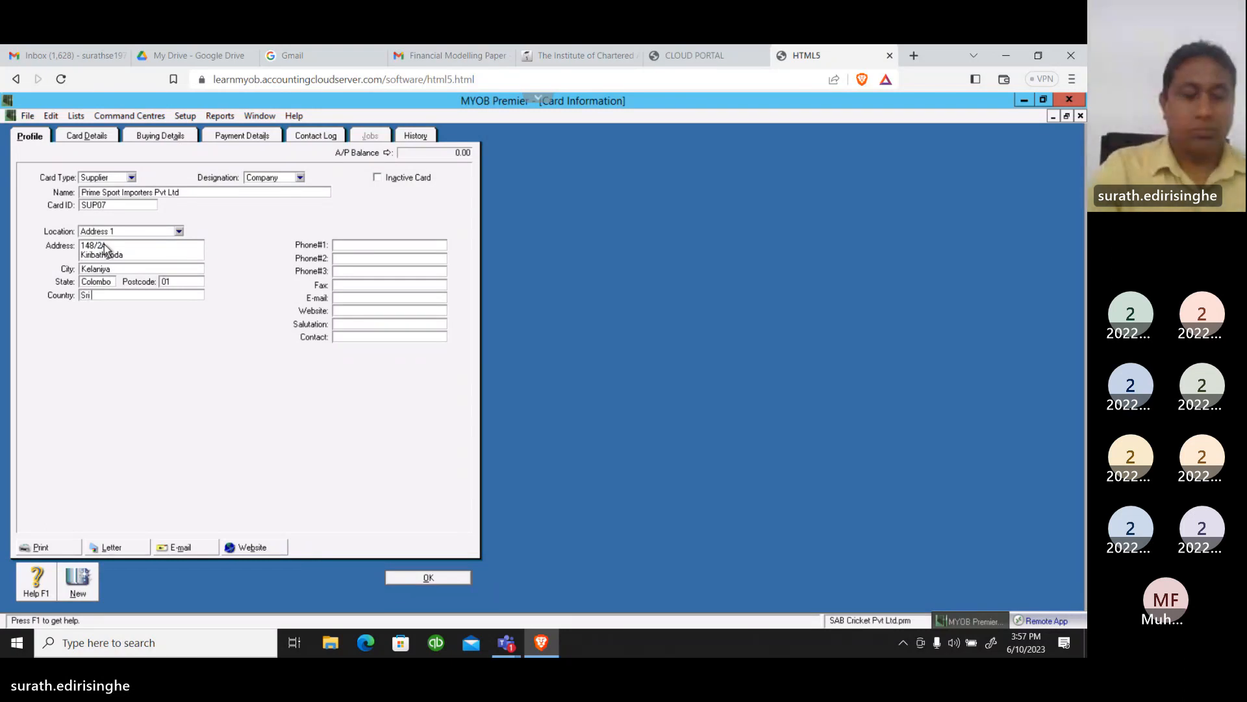
{"action": "type", "text": " lanka"}
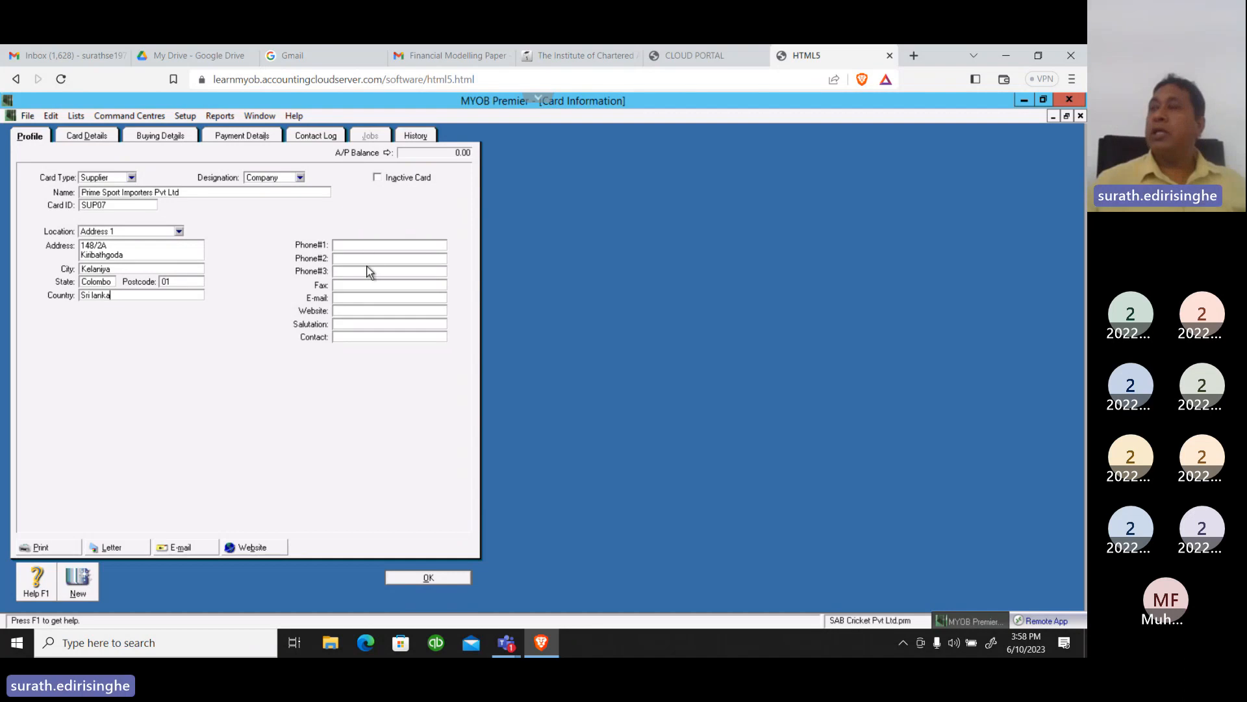
In the Prime Sport Importers supplier's buying details, set the purchase layout to Item and the printed form to INCIPPLN-2003
{"action": "left_click", "coordinate": [153, 135]}
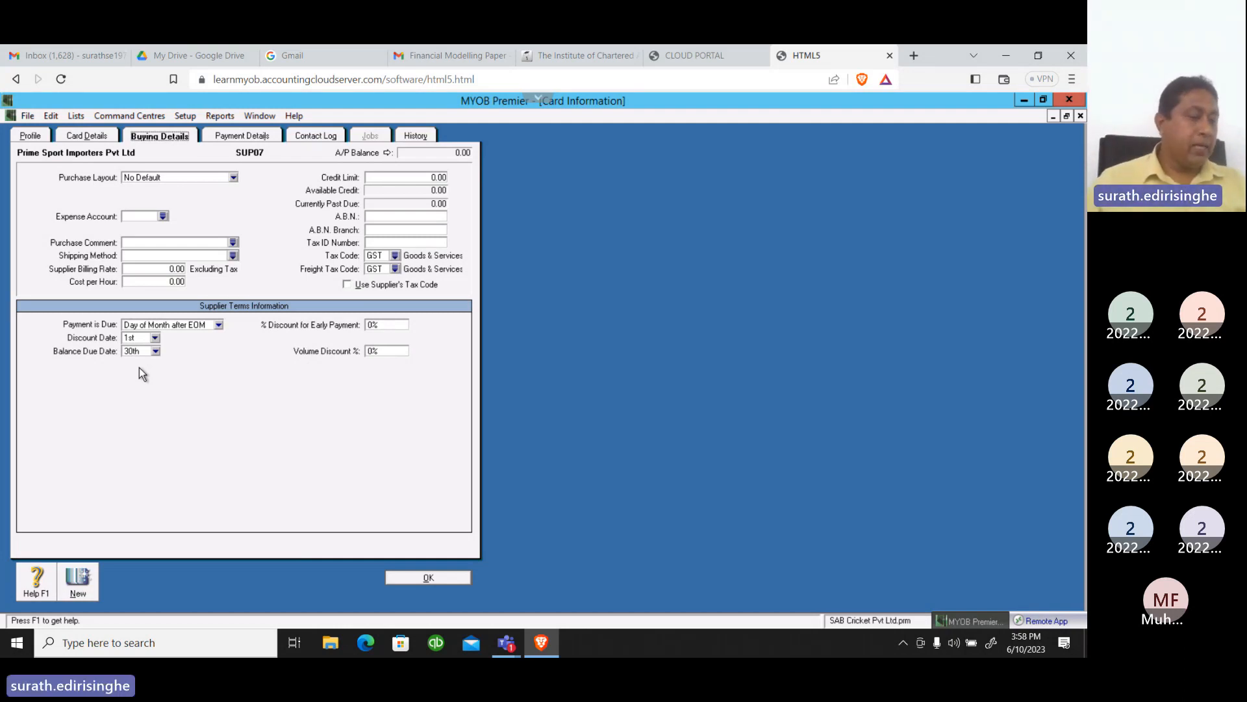
{"action": "left_click", "coordinate": [233, 178]}
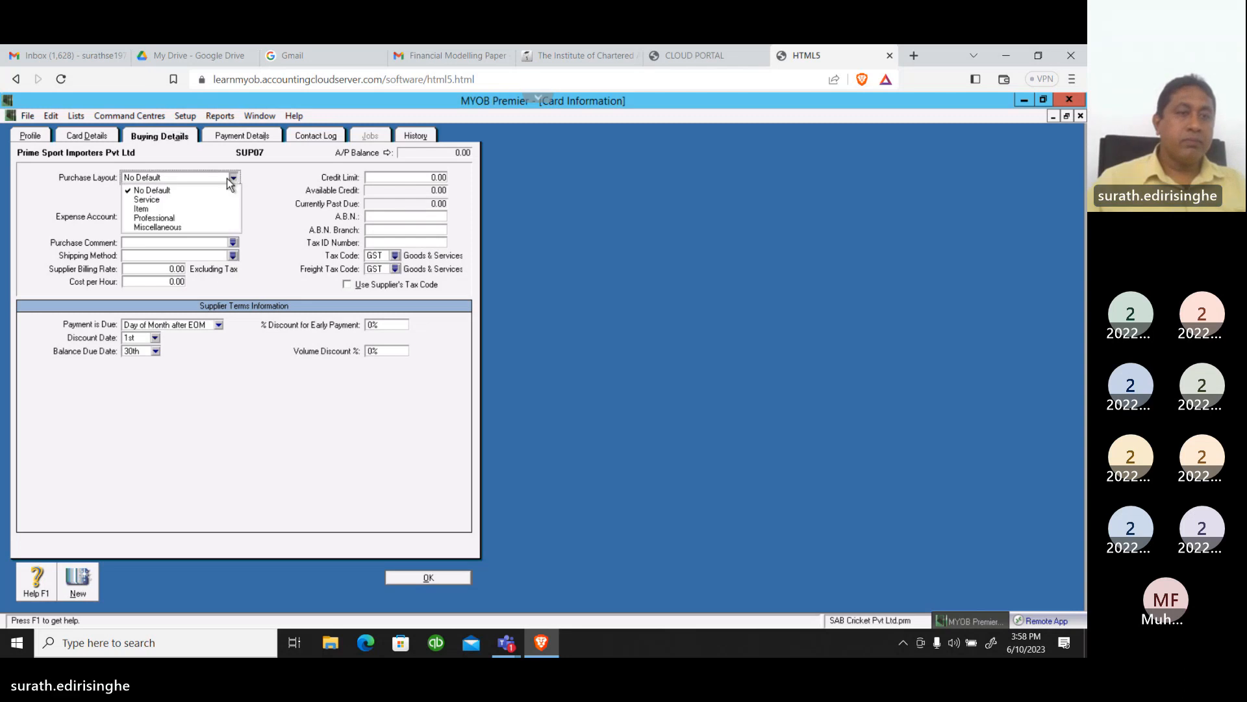
{"action": "left_click", "coordinate": [148, 210]}
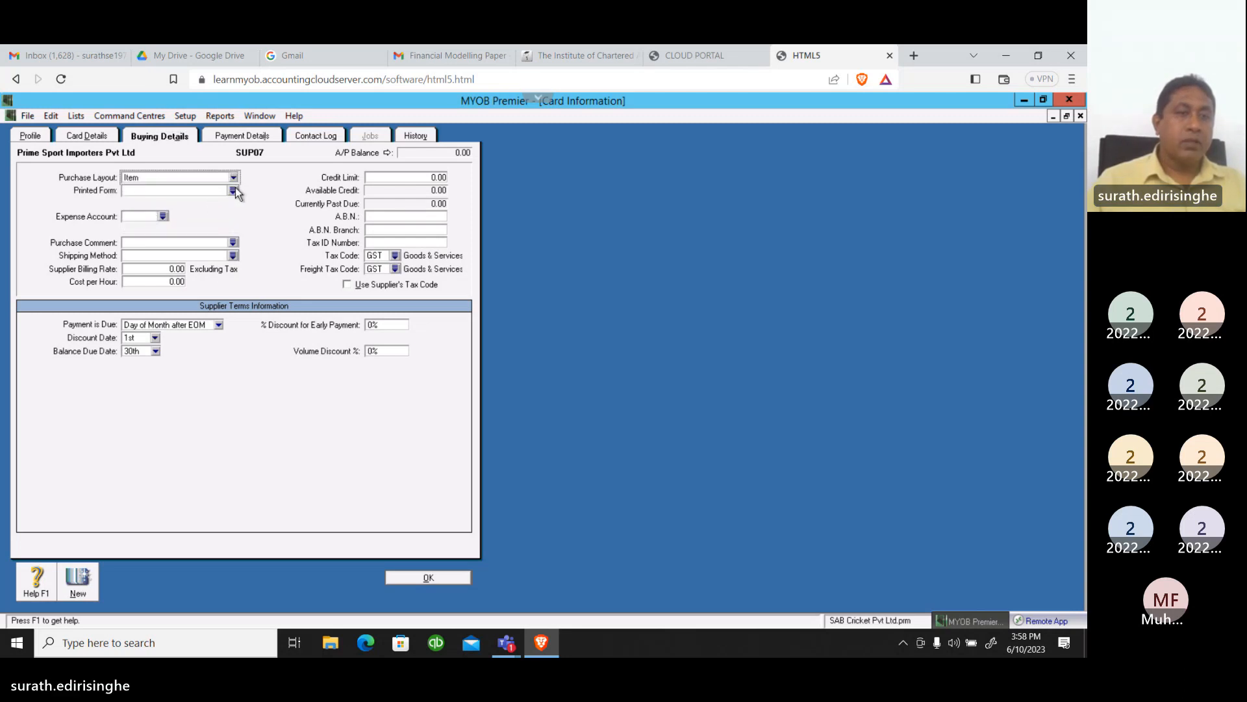
{"action": "left_click", "coordinate": [232, 190]}
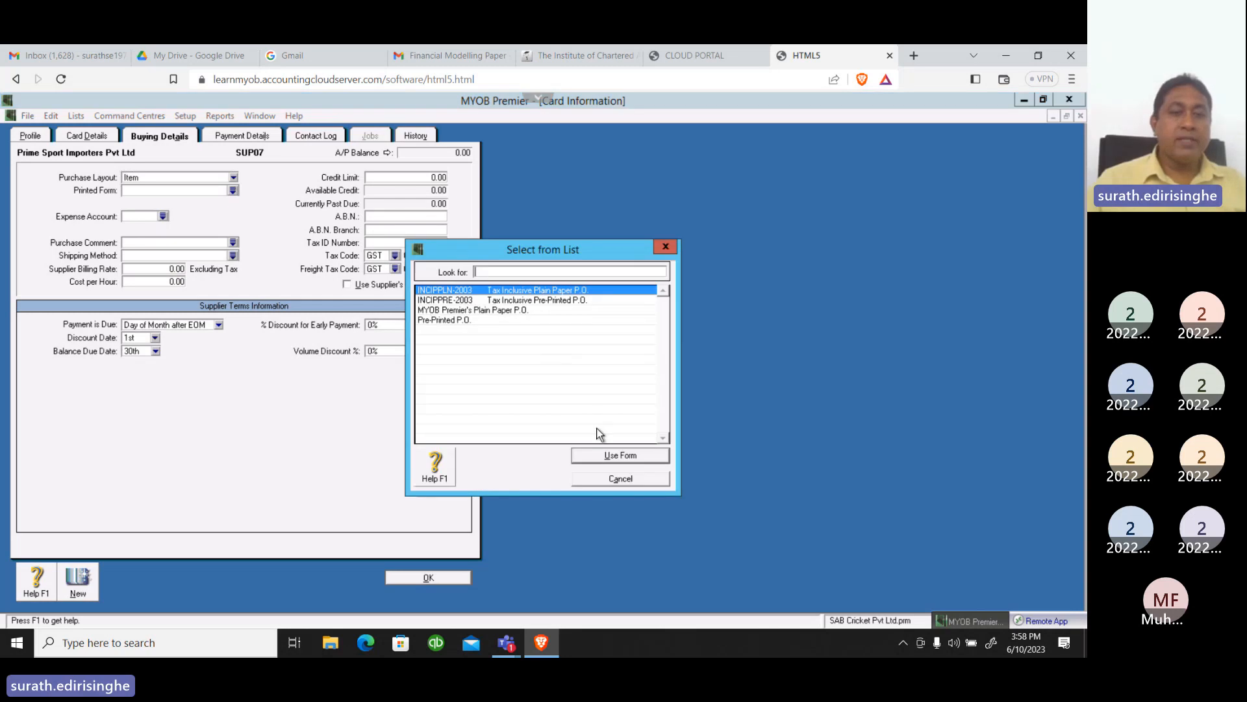
{"action": "left_click", "coordinate": [599, 457]}
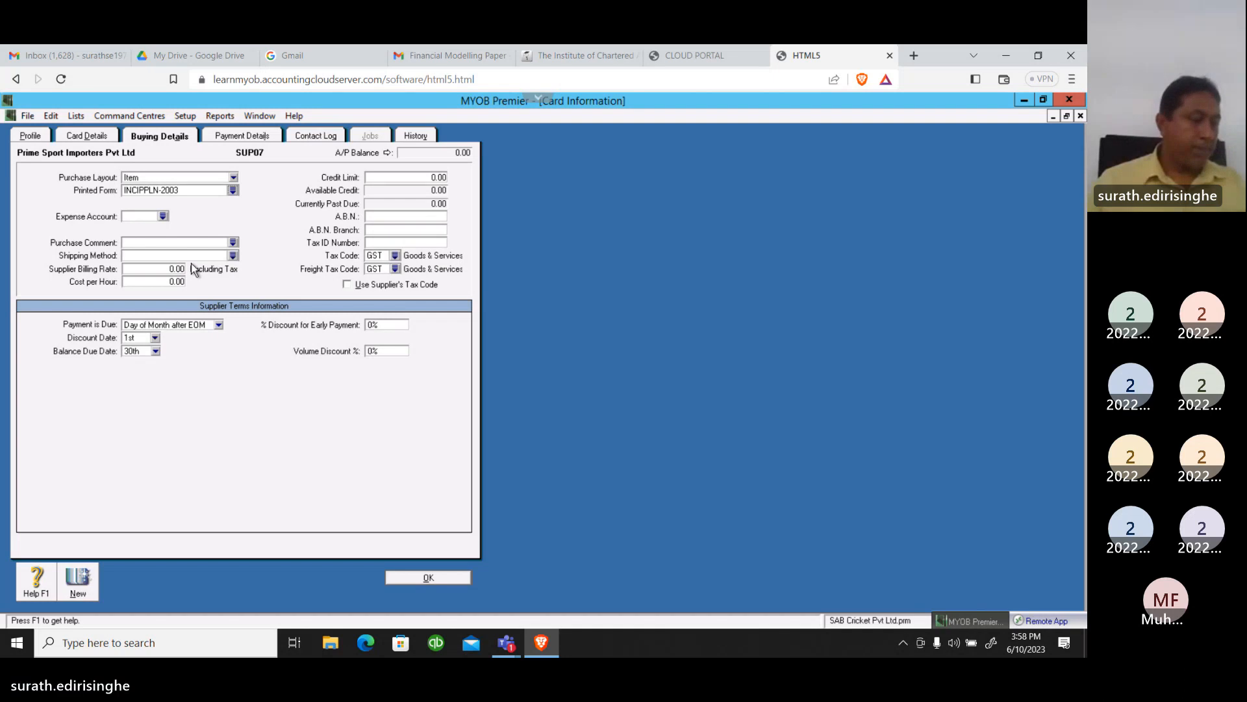
Assign 5-2100 Cost of Materials as the expense account for the Prime Sport Importers supplier
{"action": "left_click", "coordinate": [164, 217]}
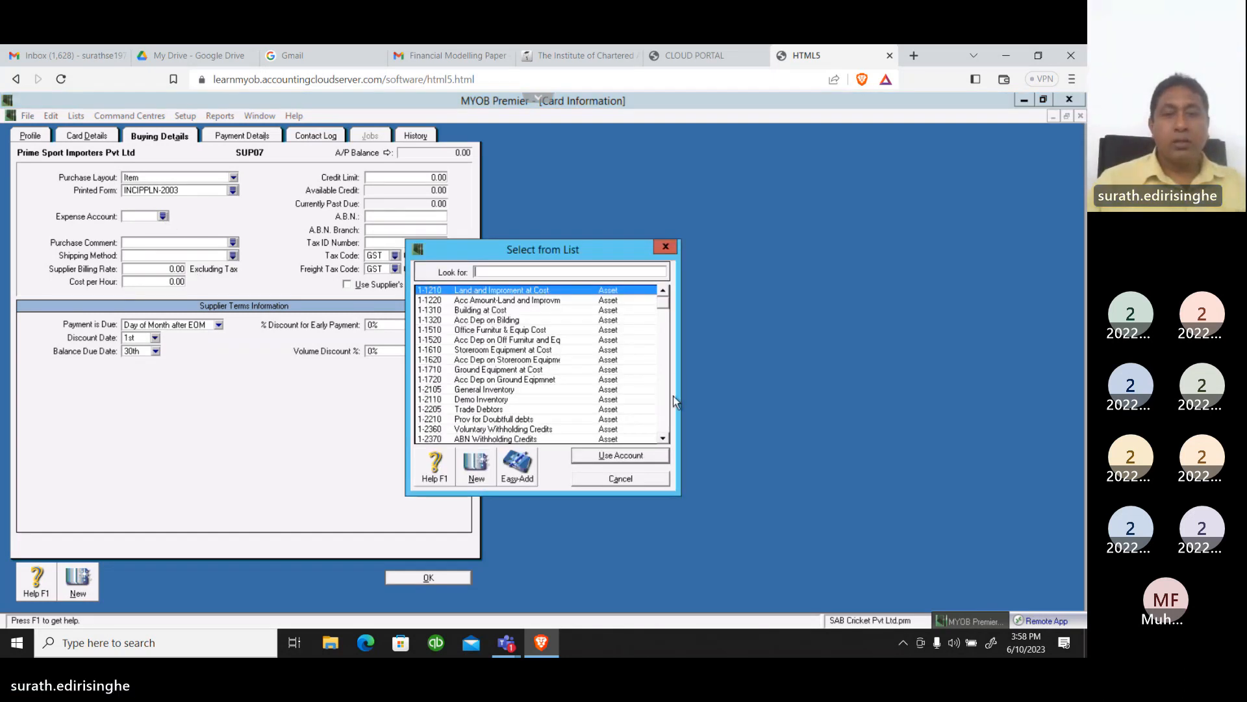
{"action": "left_click", "coordinate": [664, 388]}
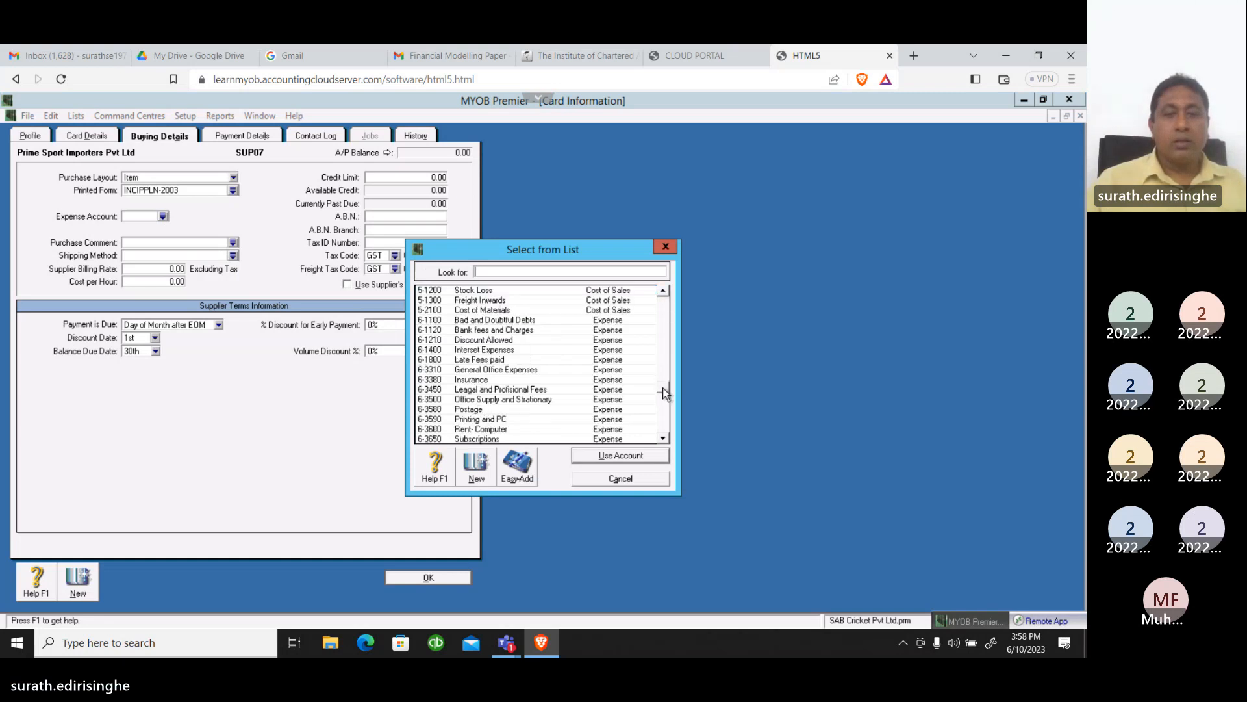
{"action": "left_click", "coordinate": [497, 311]}
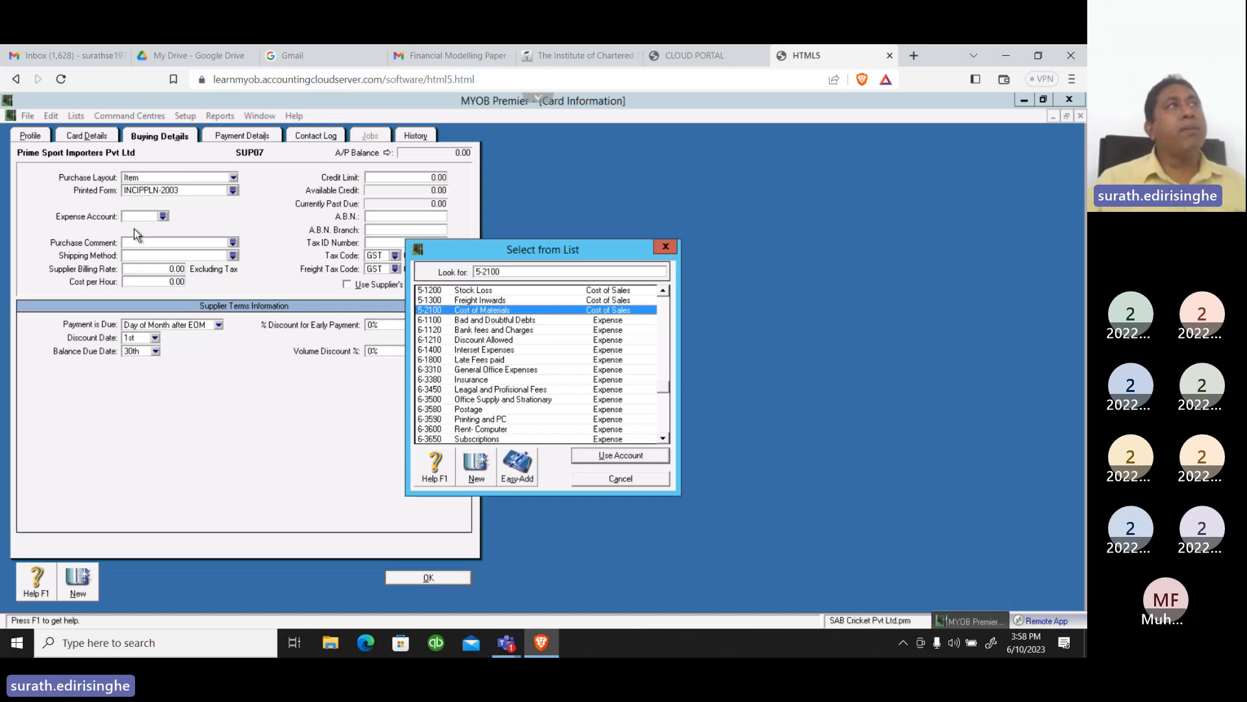
{"action": "left_click", "coordinate": [624, 456]}
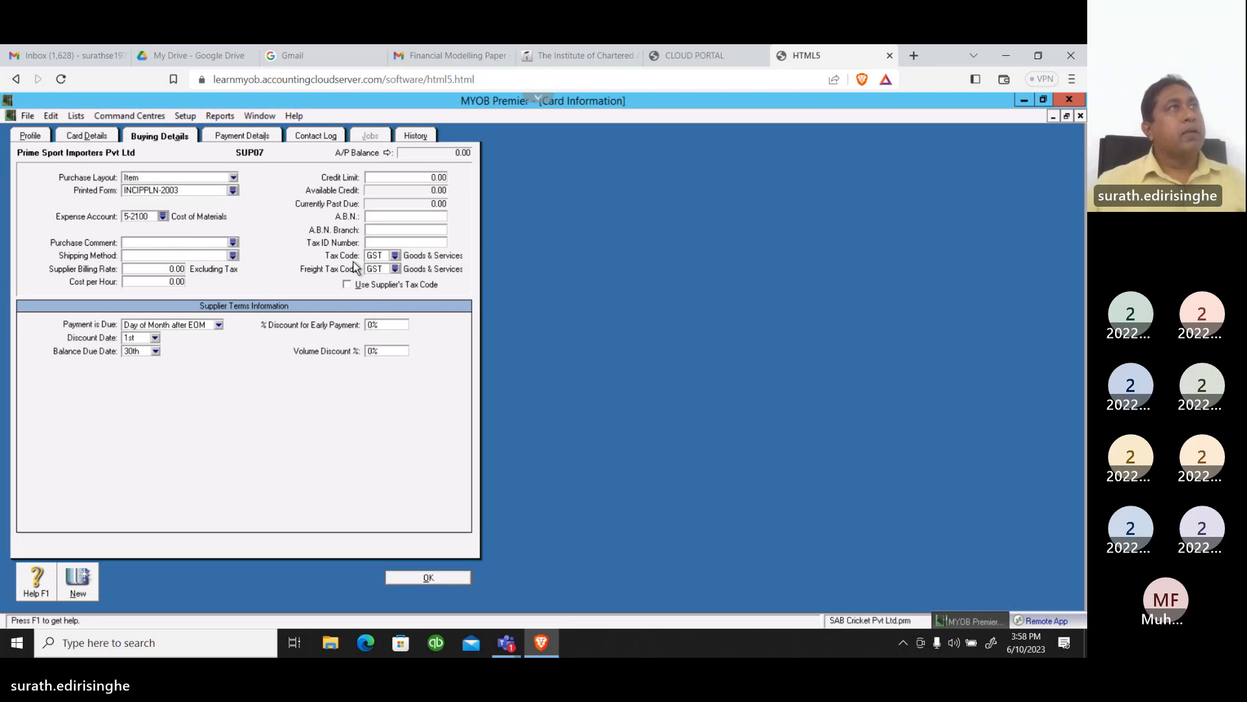
Set the Prime Sport Importers supplier's credit limit to 7500
{"action": "left_click", "coordinate": [422, 178]}
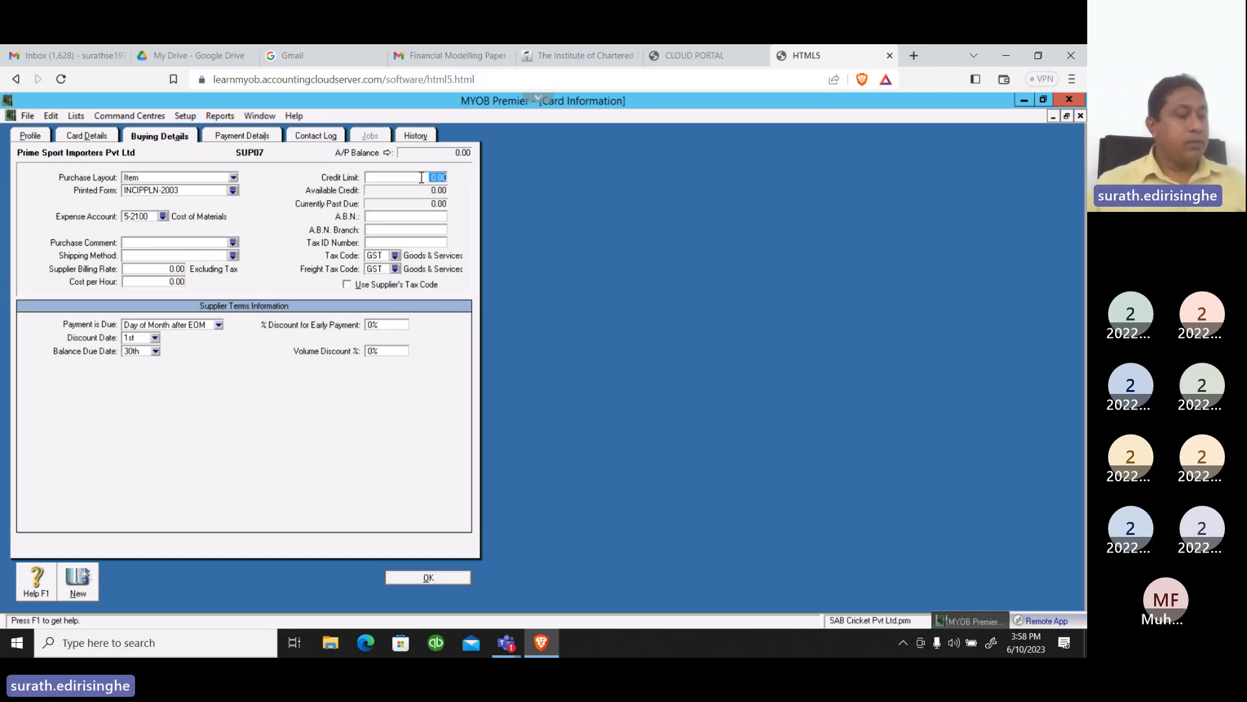
{"action": "type", "text": "7500"}
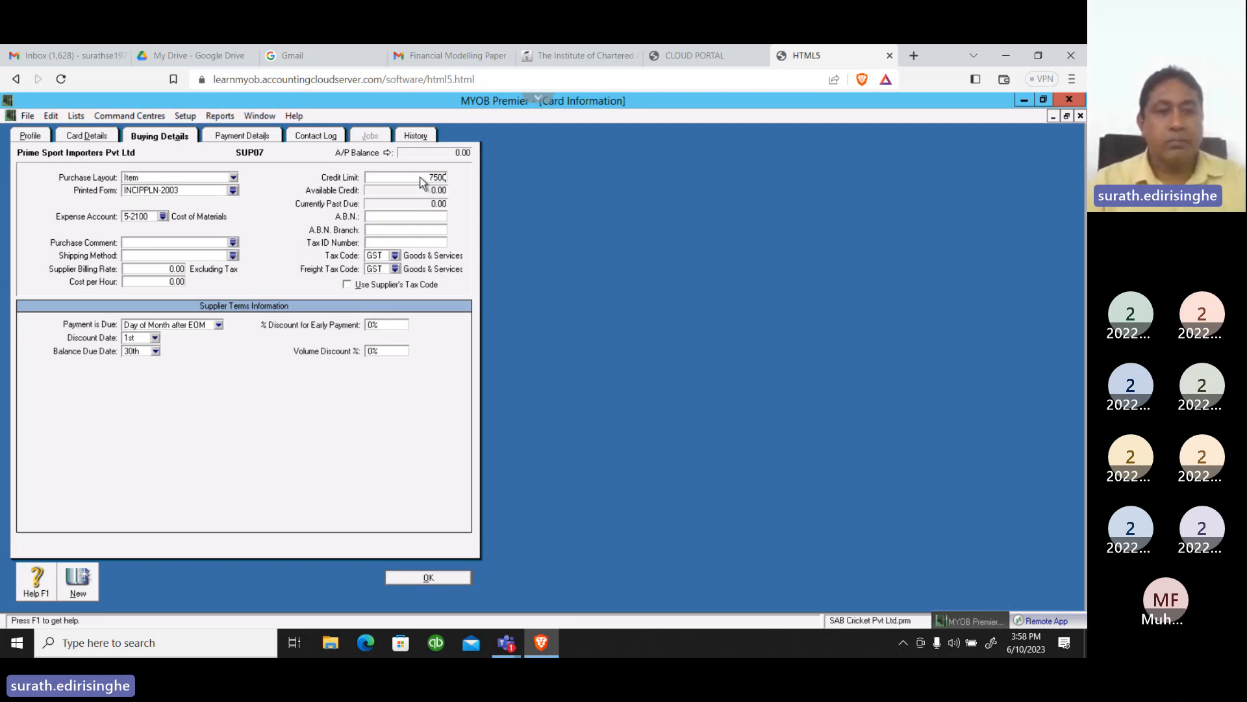
{"action": "key", "text": "Tab"}
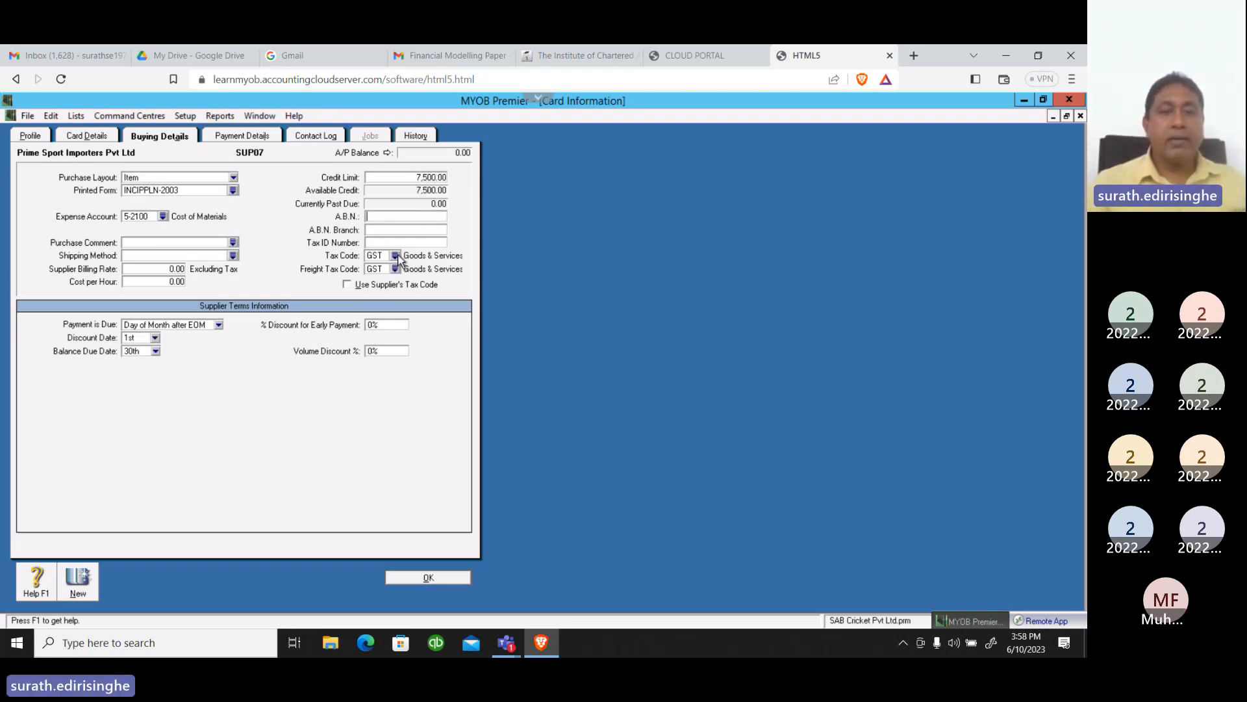
Change both the supplier's tax code and freight tax code to VAT (Value Added Tax)
{"action": "left_click", "coordinate": [395, 255]}
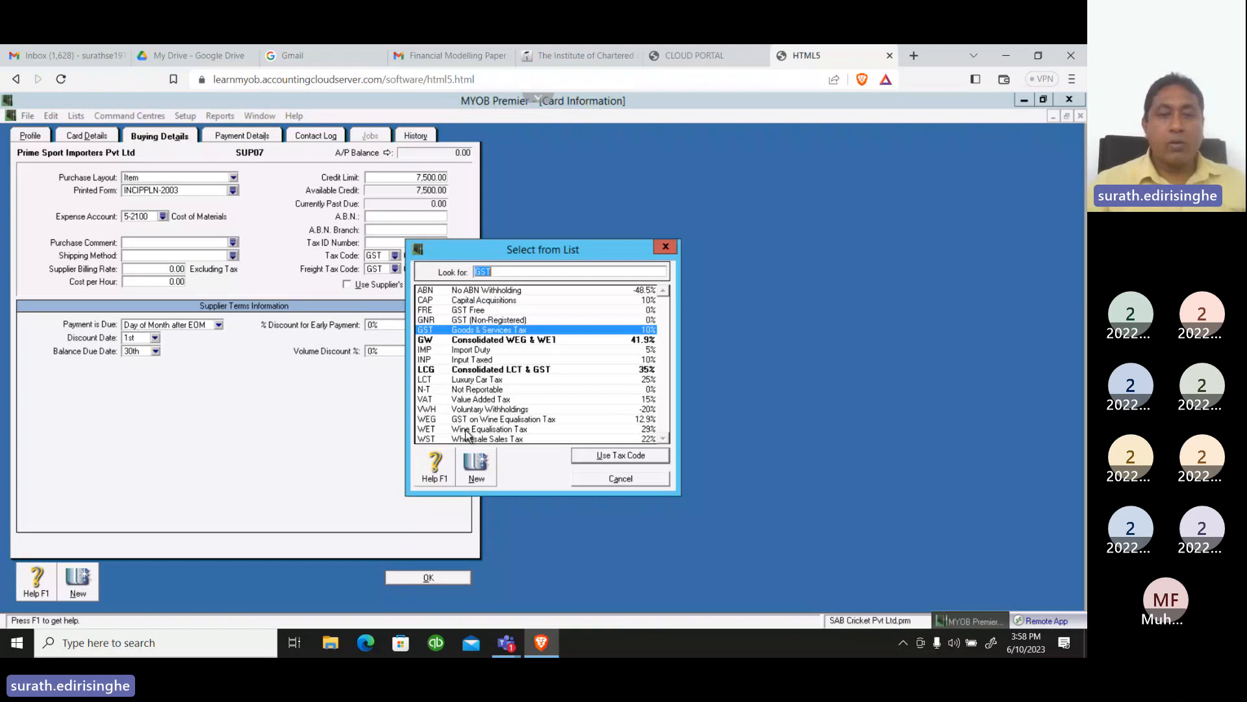
{"action": "type", "text": "VAT"}
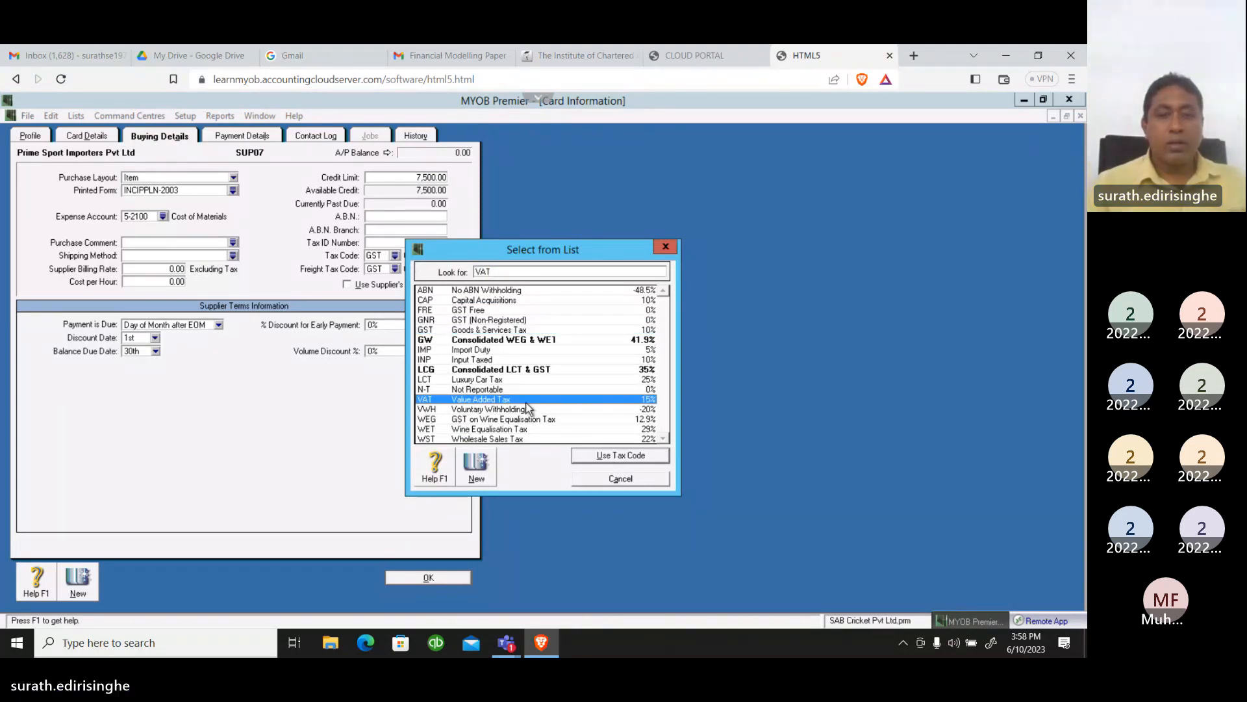
{"action": "key", "text": "Return"}
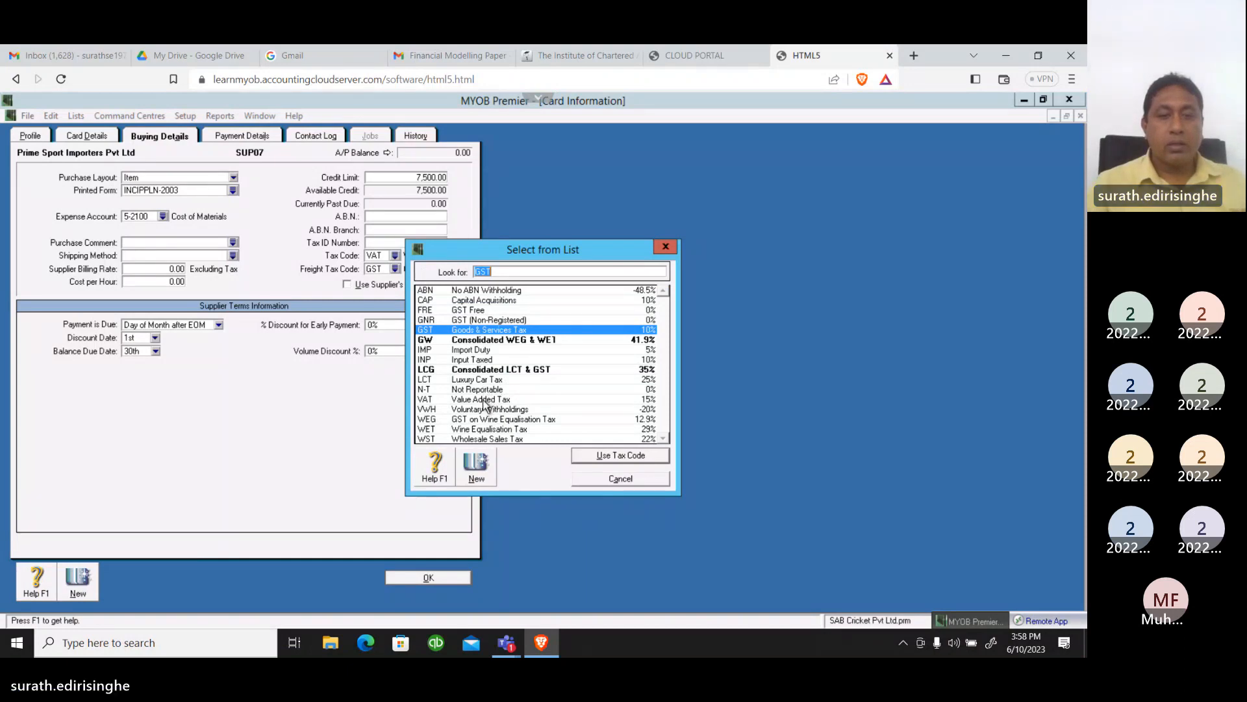
{"action": "type", "text": "VAT"}
{"action": "left_click", "coordinate": [603, 456]}
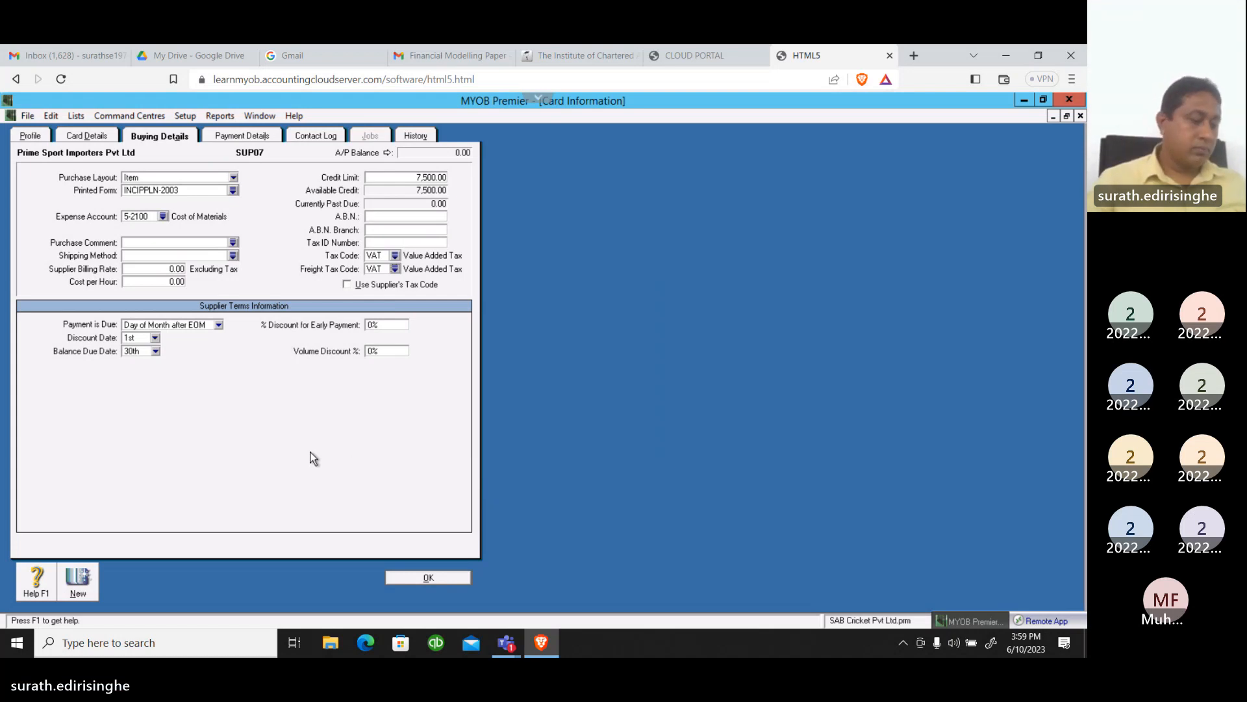
Set the supplier's payment terms to In a Given # of Days with 7 balance due days
{"action": "left_click", "coordinate": [219, 325]}
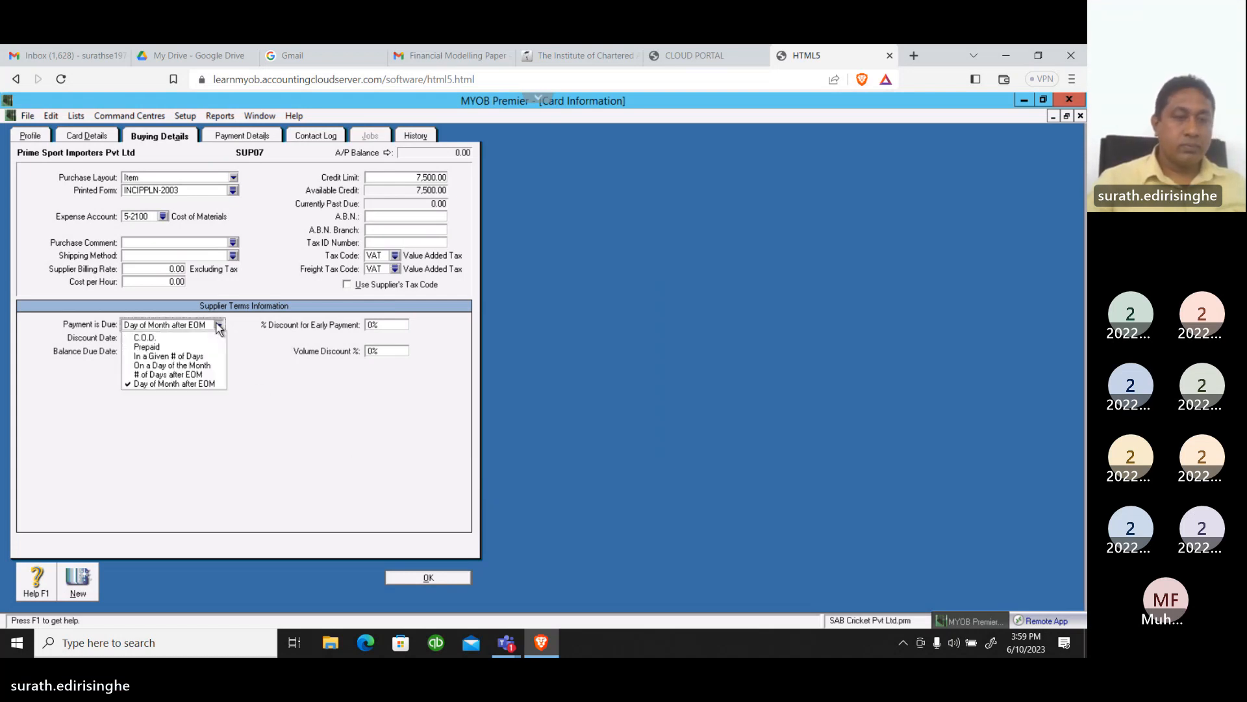
{"action": "left_click", "coordinate": [160, 357]}
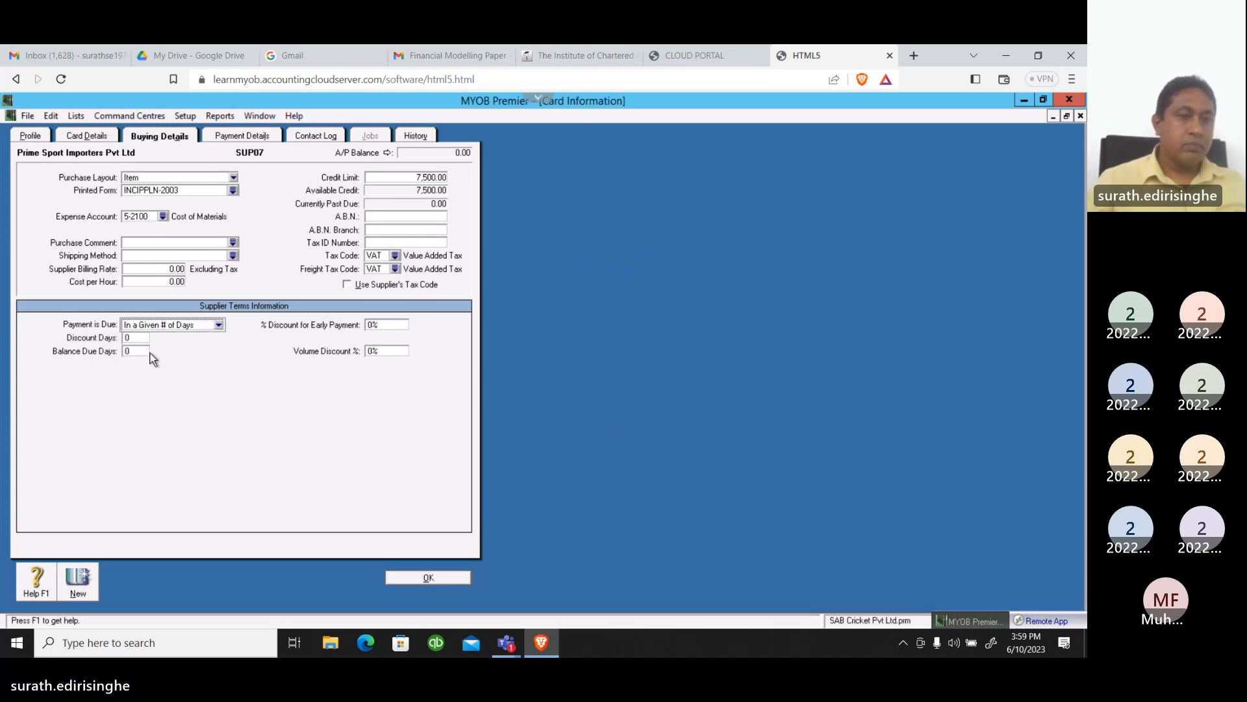
{"action": "left_click", "coordinate": [141, 349]}
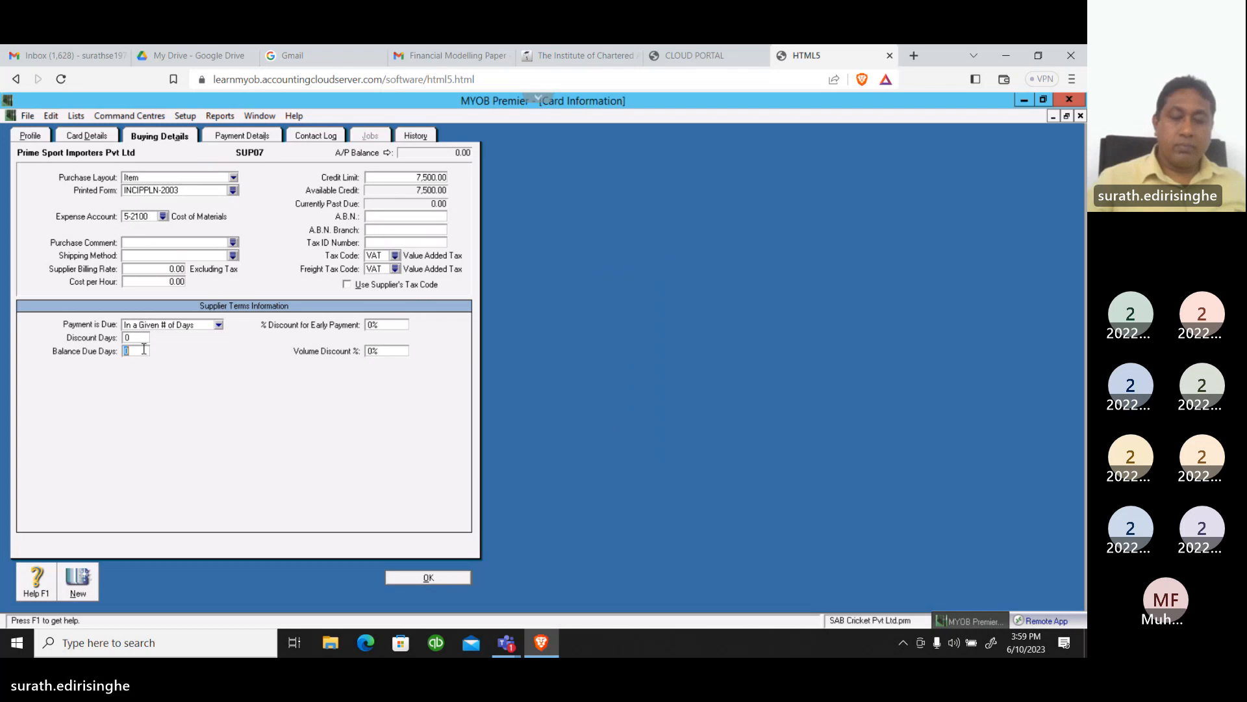
{"action": "type", "text": "7"}
{"action": "key", "text": "Tab"}
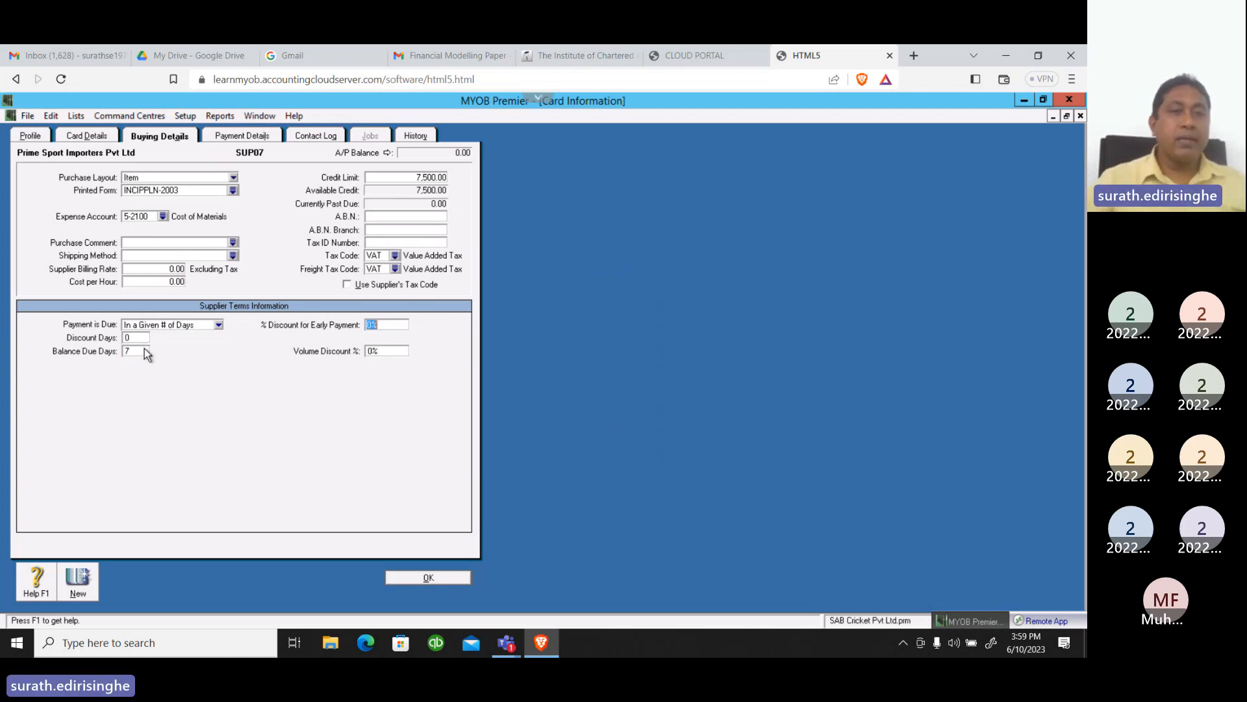
Check the supplier's payment details, save the card without bank details, and close the cards list
{"action": "left_click", "coordinate": [249, 138]}
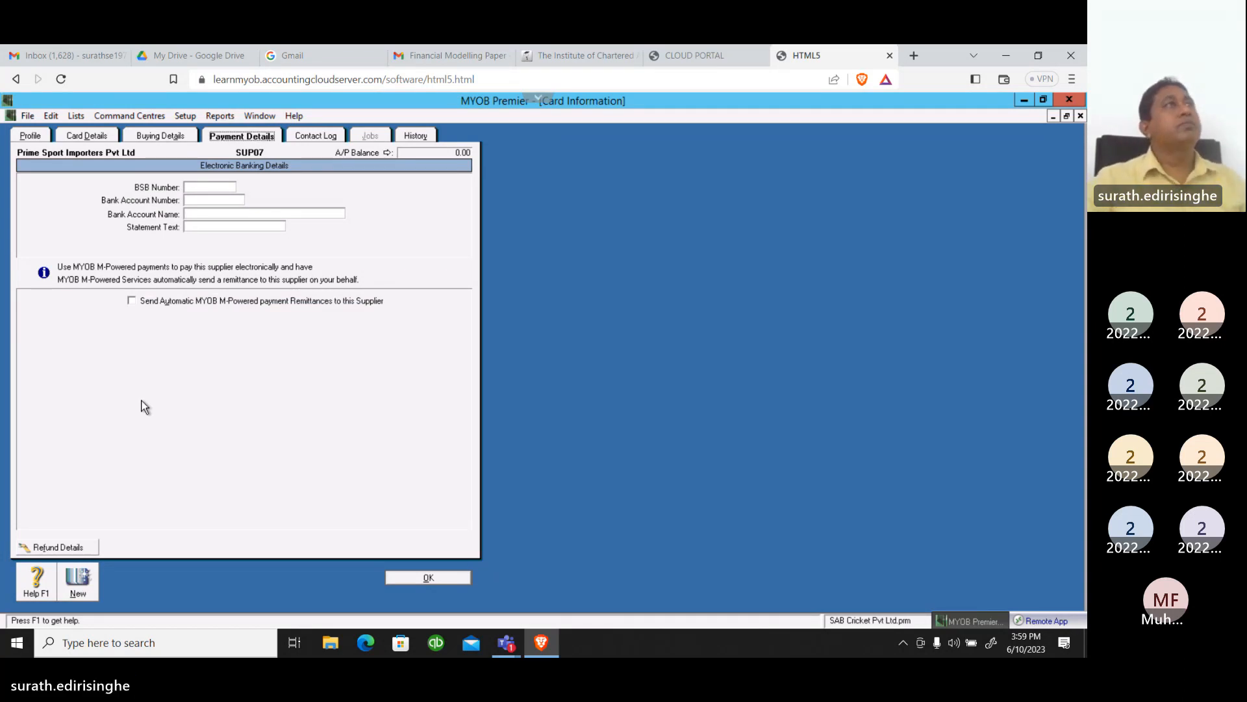
{"action": "left_click", "coordinate": [446, 580]}
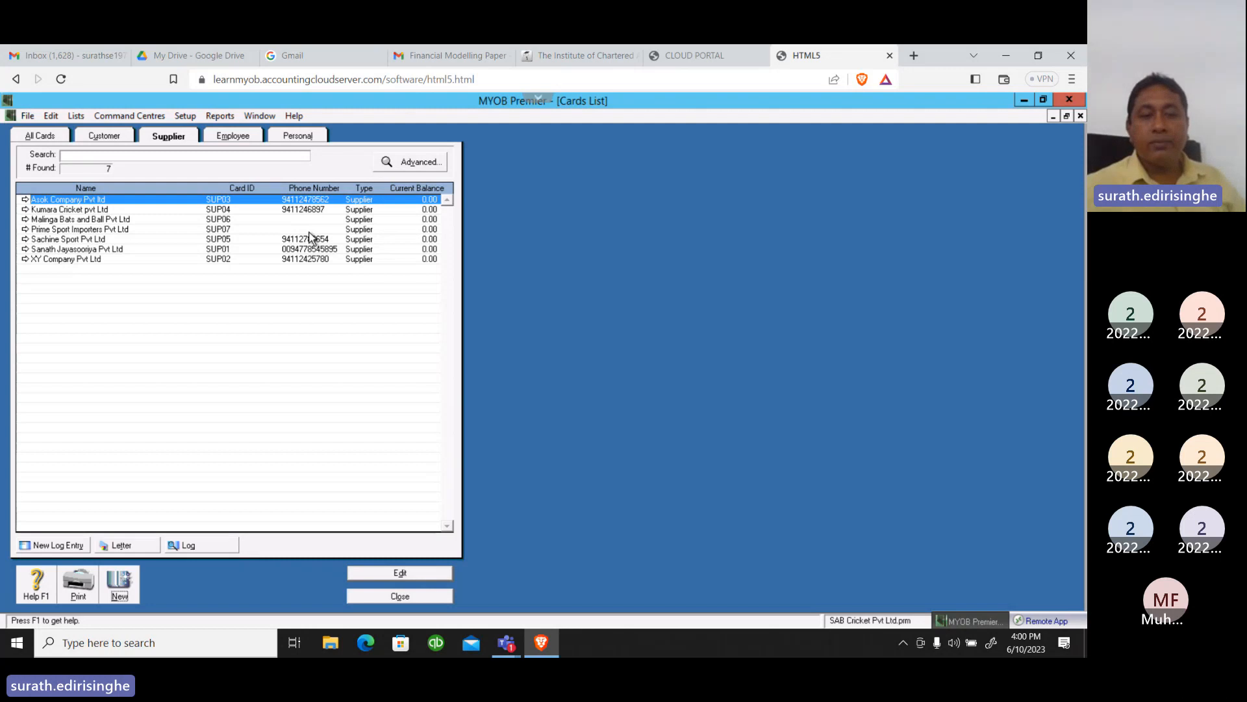
{"action": "left_click", "coordinate": [392, 596]}
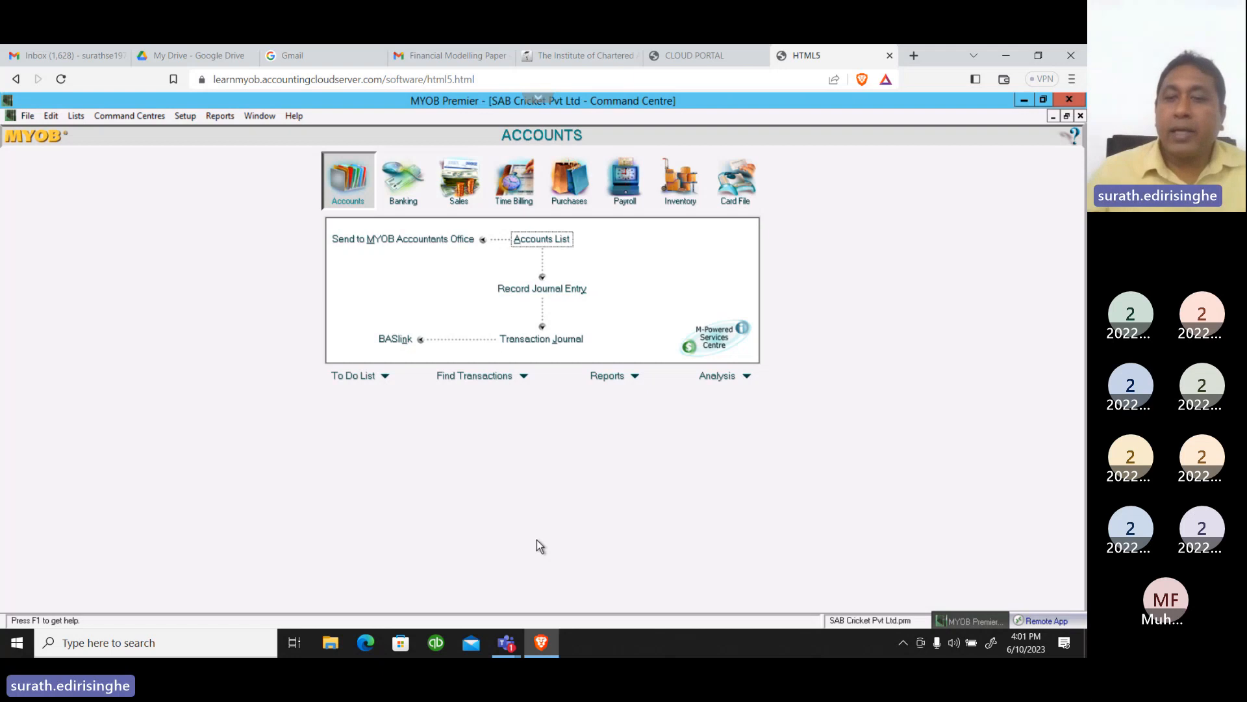
Switch to the Teams meeting window and stop the meeting's recording and transcription
{"action": "left_click", "coordinate": [1004, 398]}
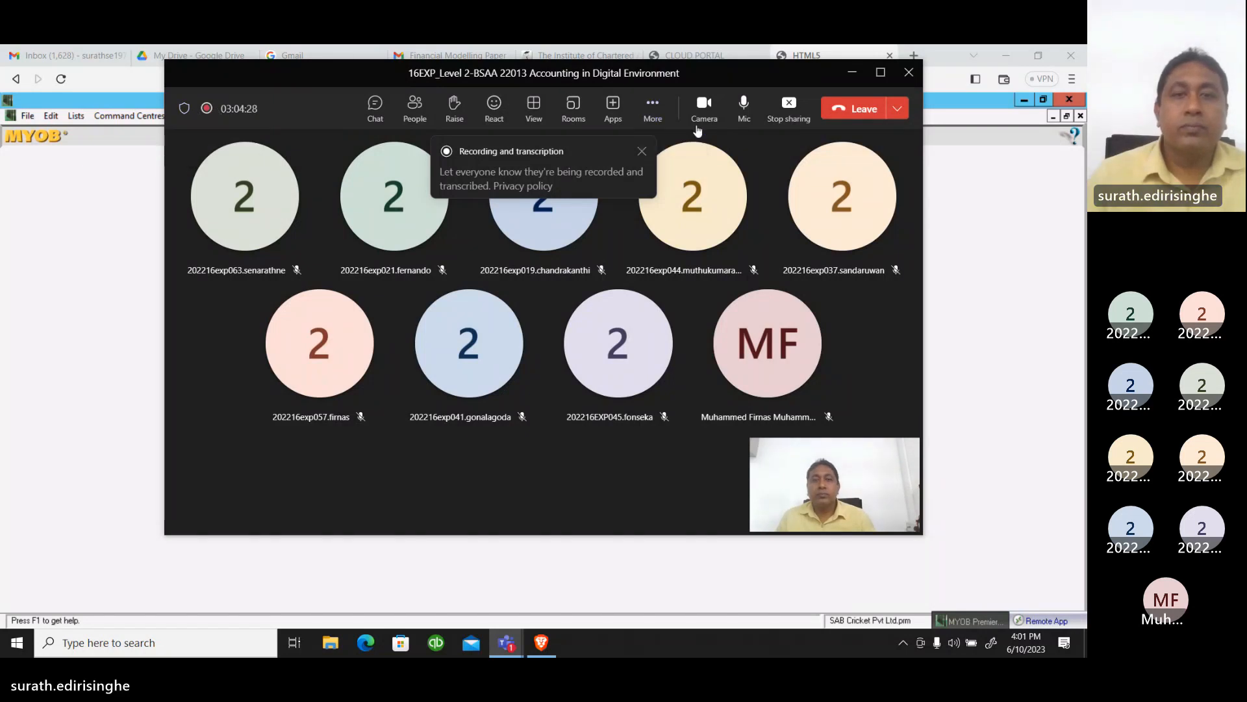
{"action": "left_click", "coordinate": [655, 105]}
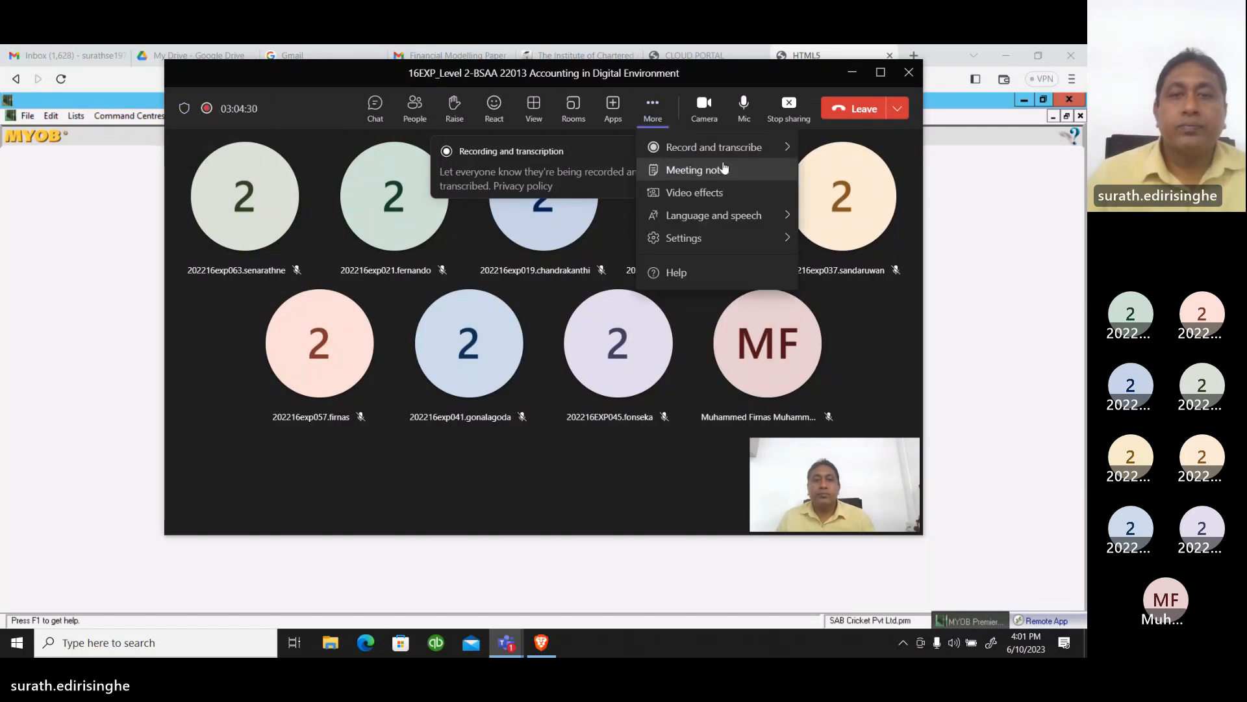
{"action": "mouse_move", "coordinate": [781, 149]}
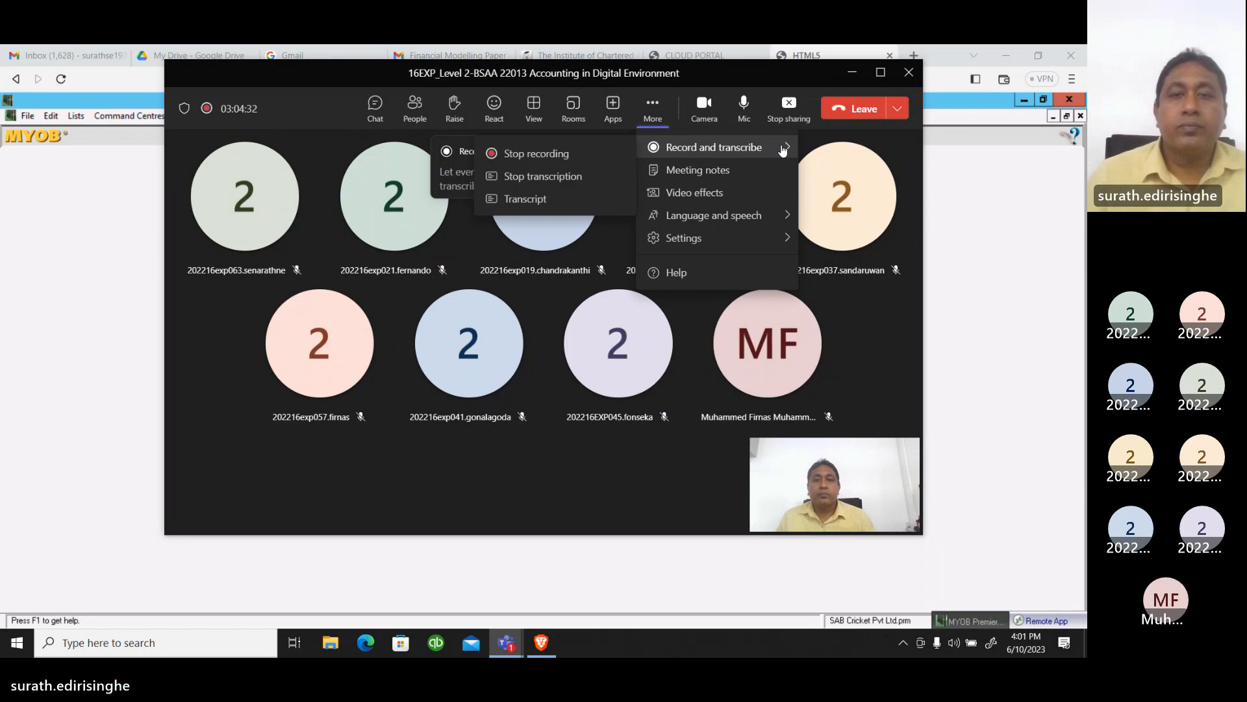
{"action": "left_click", "coordinate": [545, 153]}
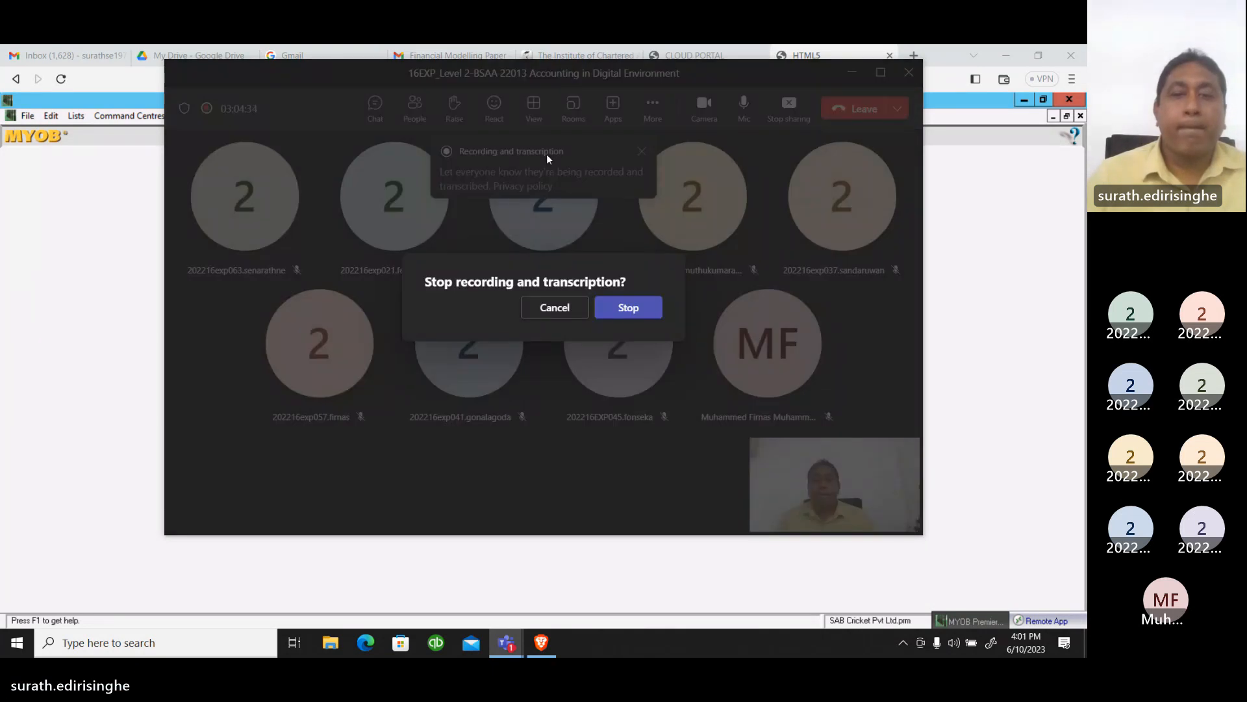
{"action": "left_click", "coordinate": [625, 308]}
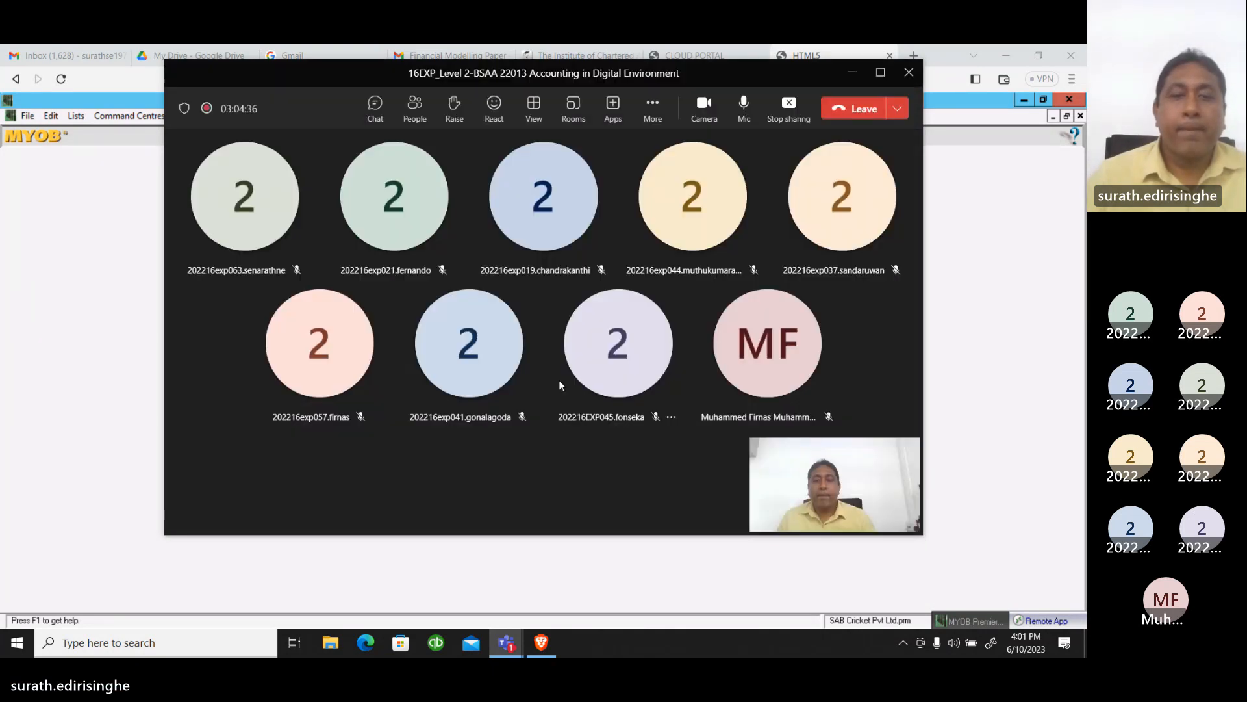